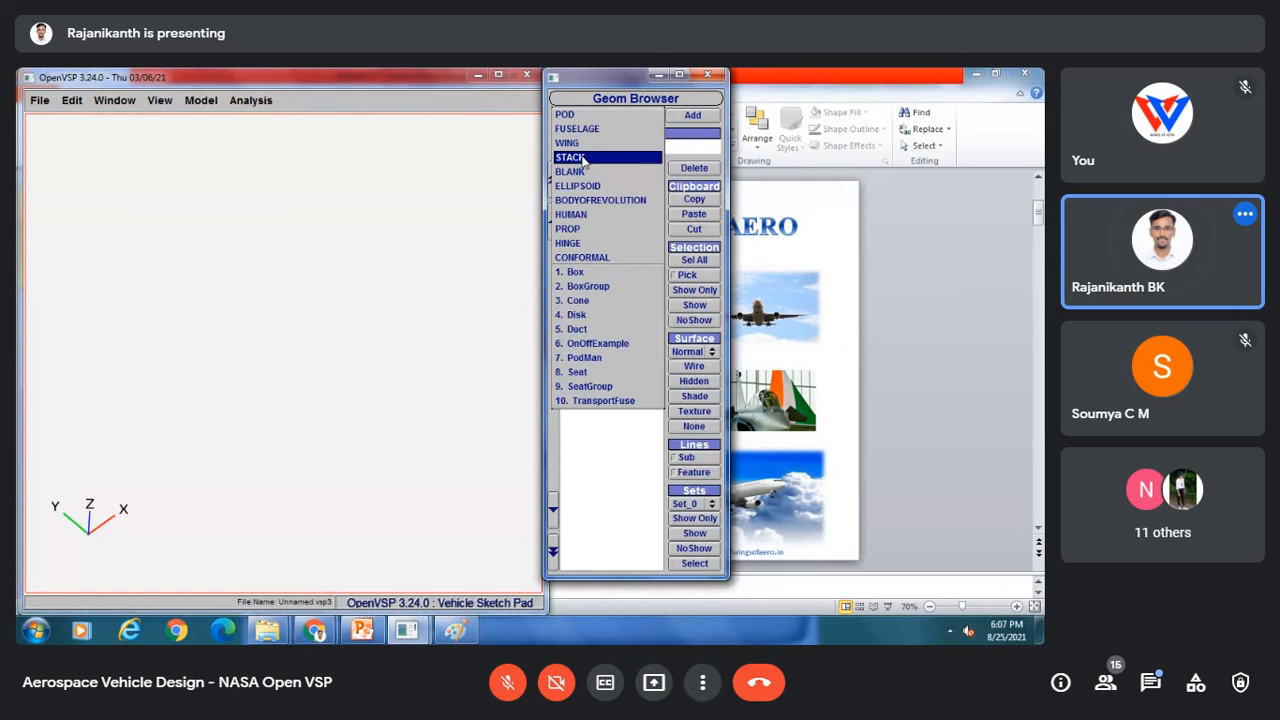
Step: Add a Stack component to the vehicle
left_click(583, 159)
left_click(688, 117)
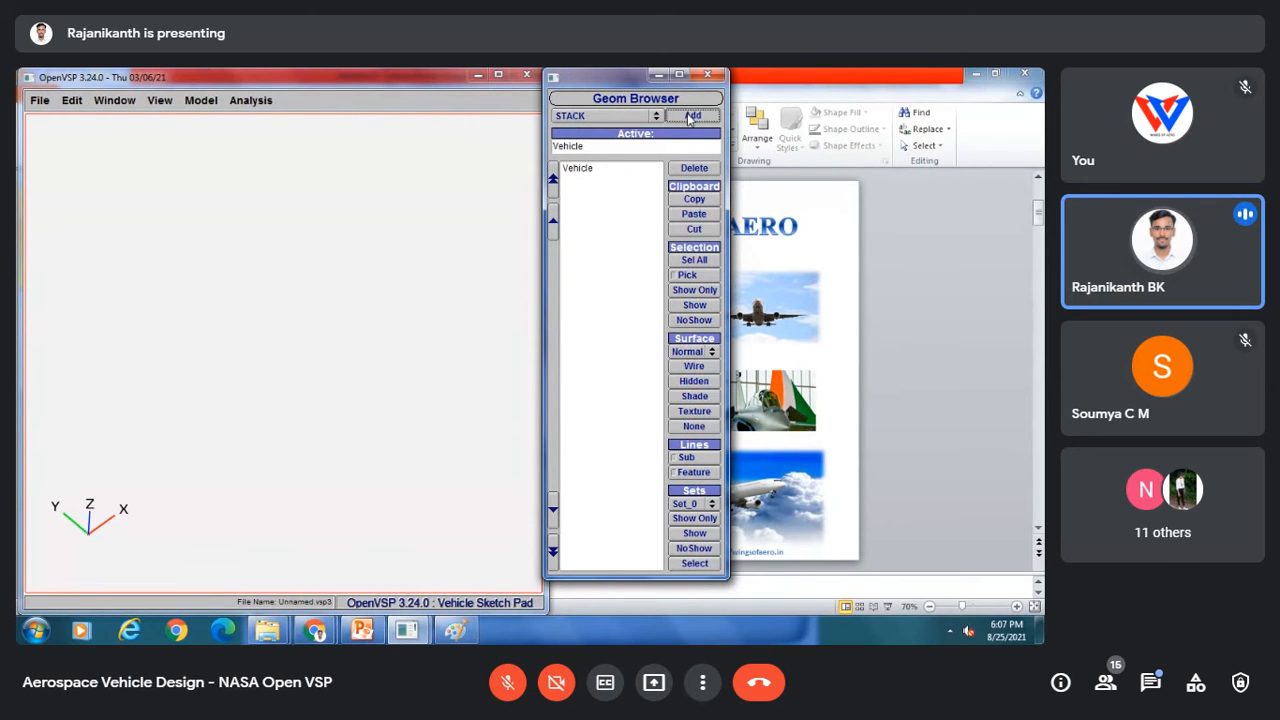
scroll(215, 372, "up", 5)
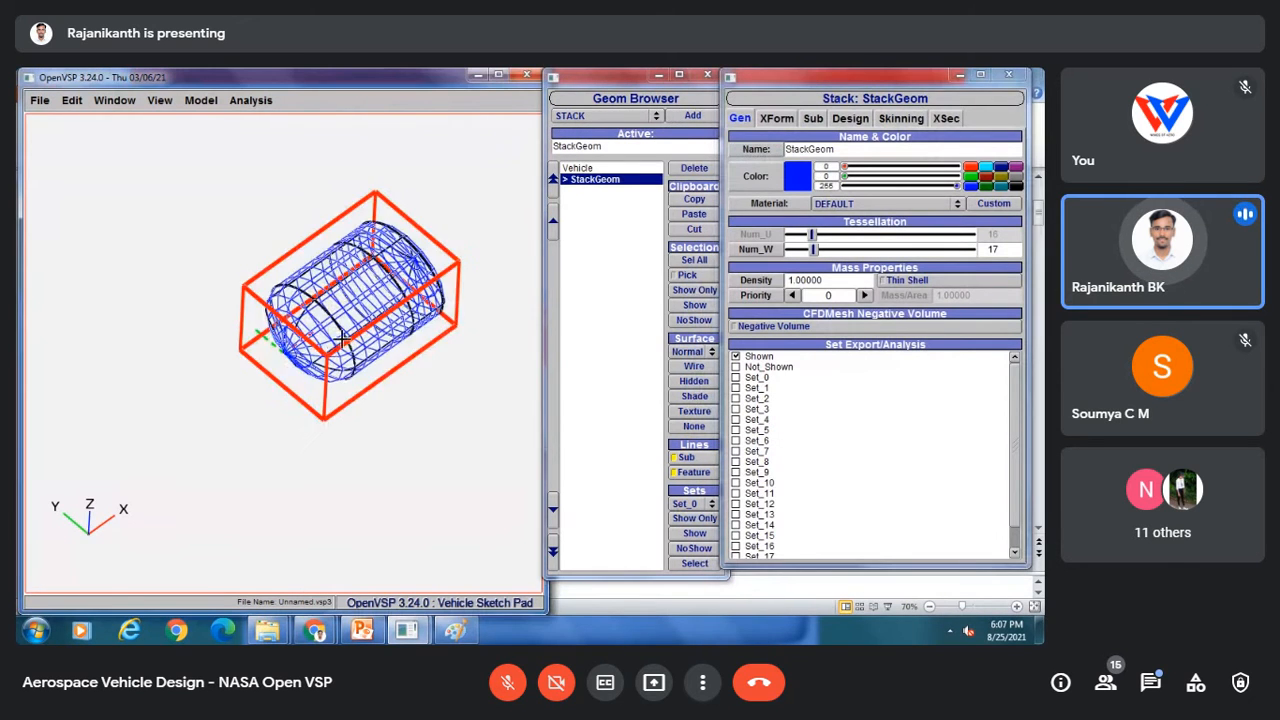
left_click_drag(245, 350, 277, 440)
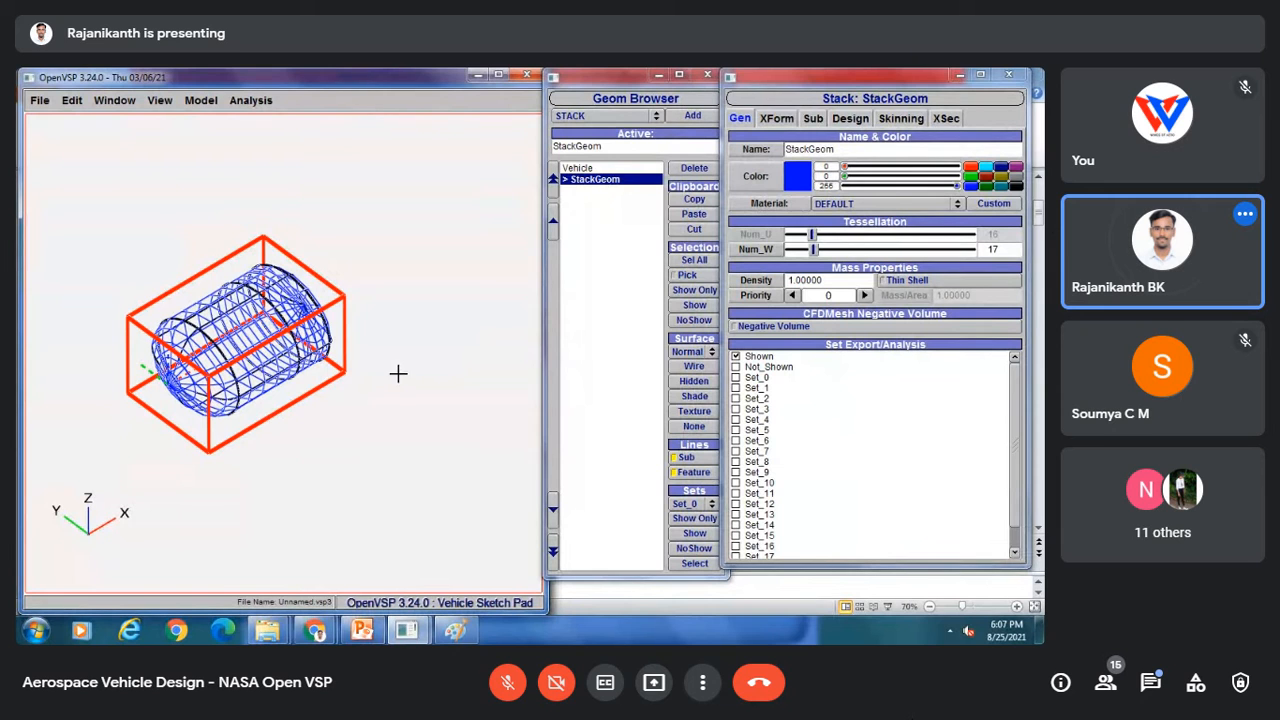
left_click_drag(265, 335, 184, 278)
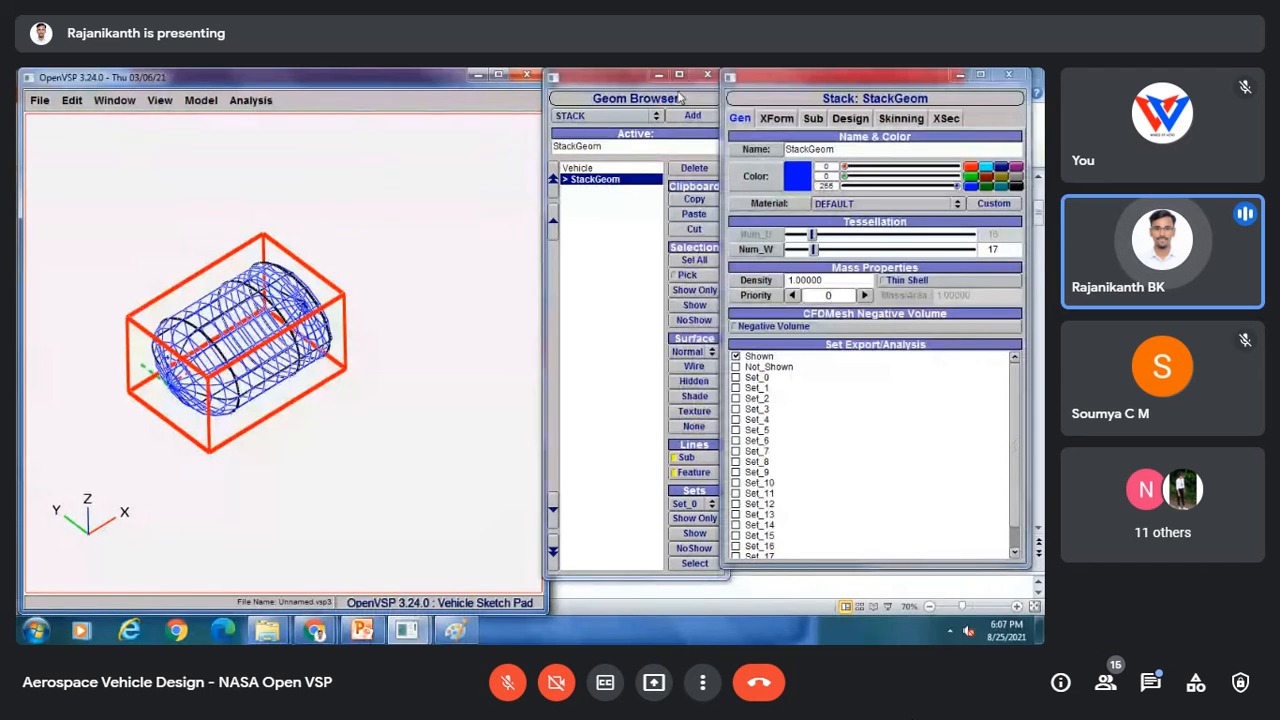
Step: Set the stack's cross-section order to LOOP in its design settings
left_click(853, 119)
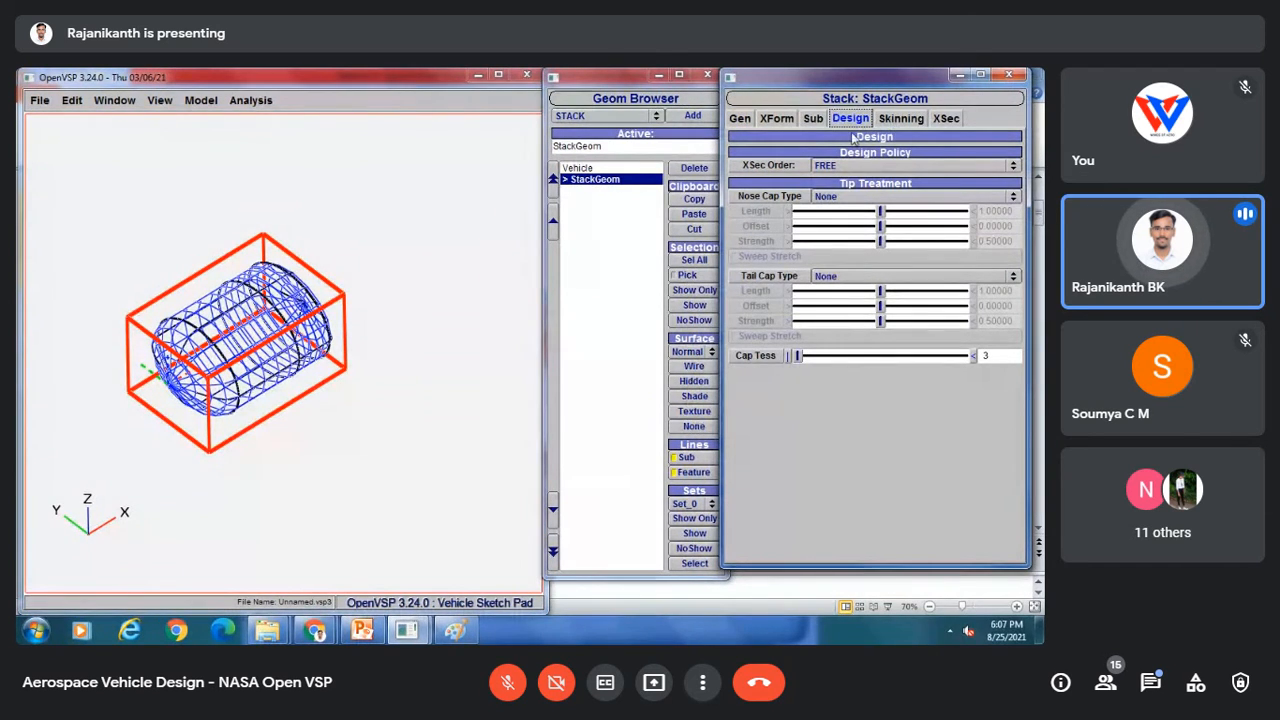
left_click(836, 167)
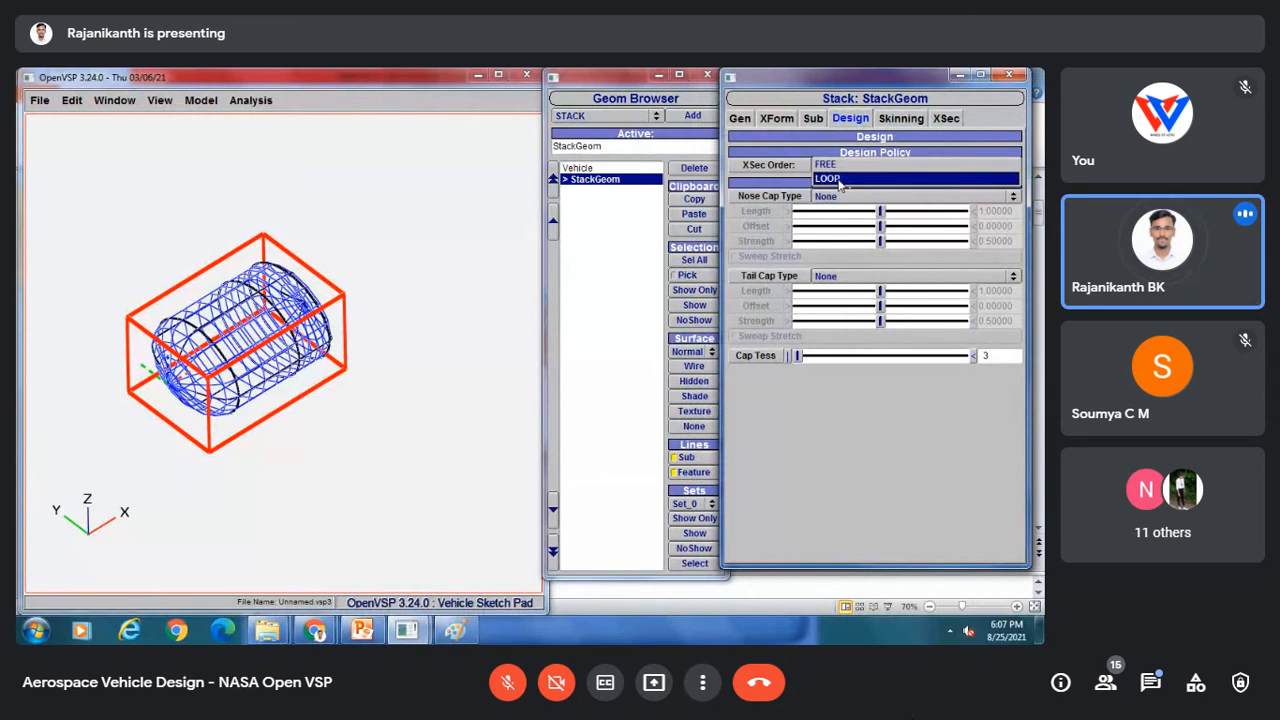
left_click(839, 176)
left_click_drag(353, 364, 205, 328)
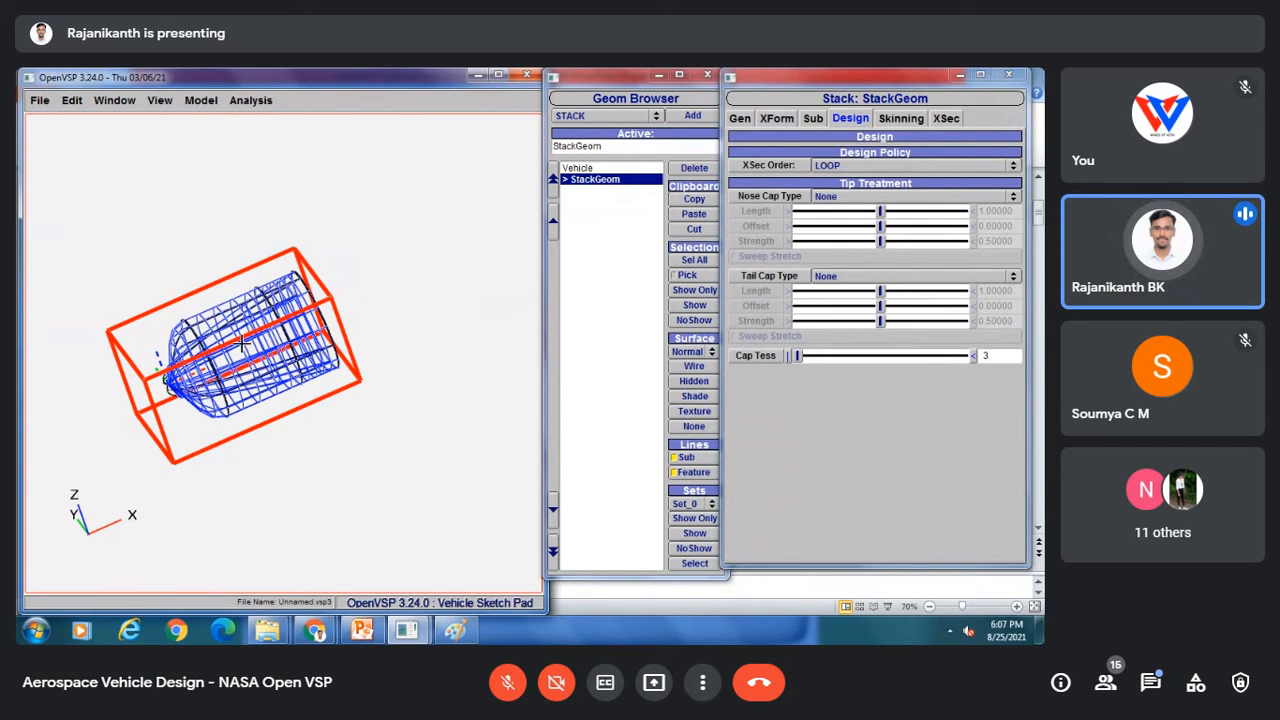
left_click_drag(277, 355, 260, 231)
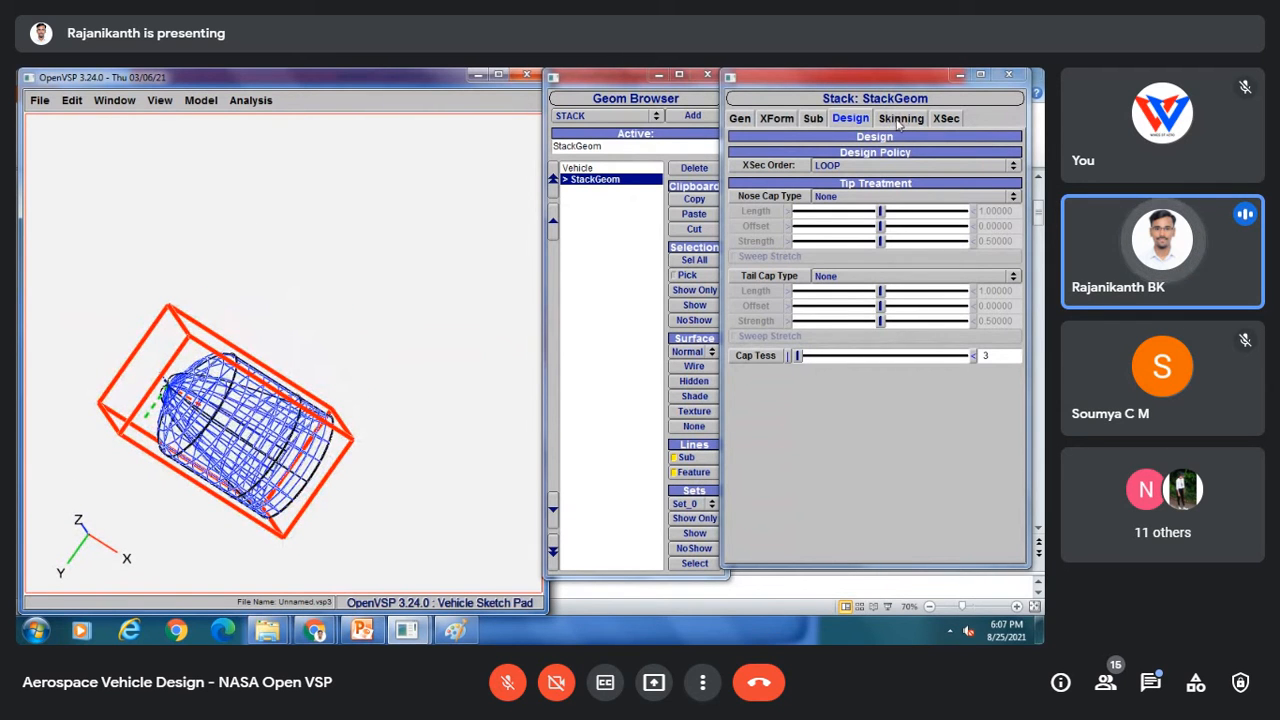
left_click(851, 167)
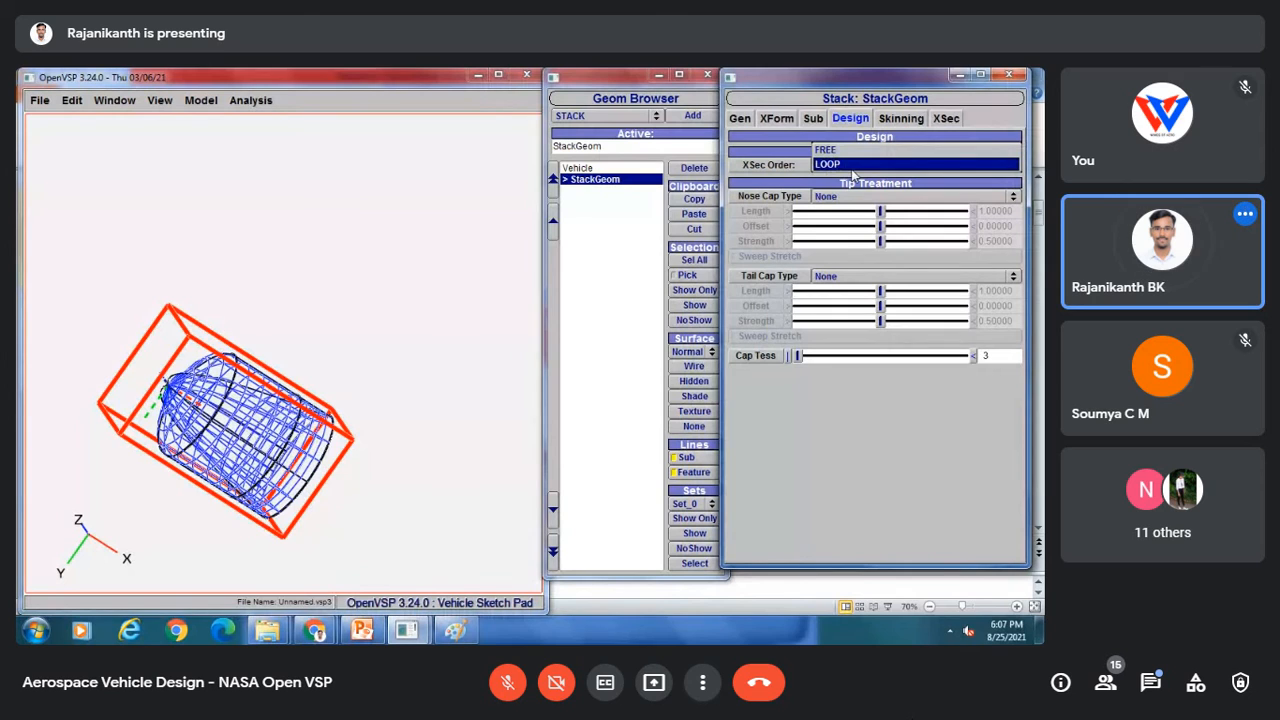
left_click(851, 166)
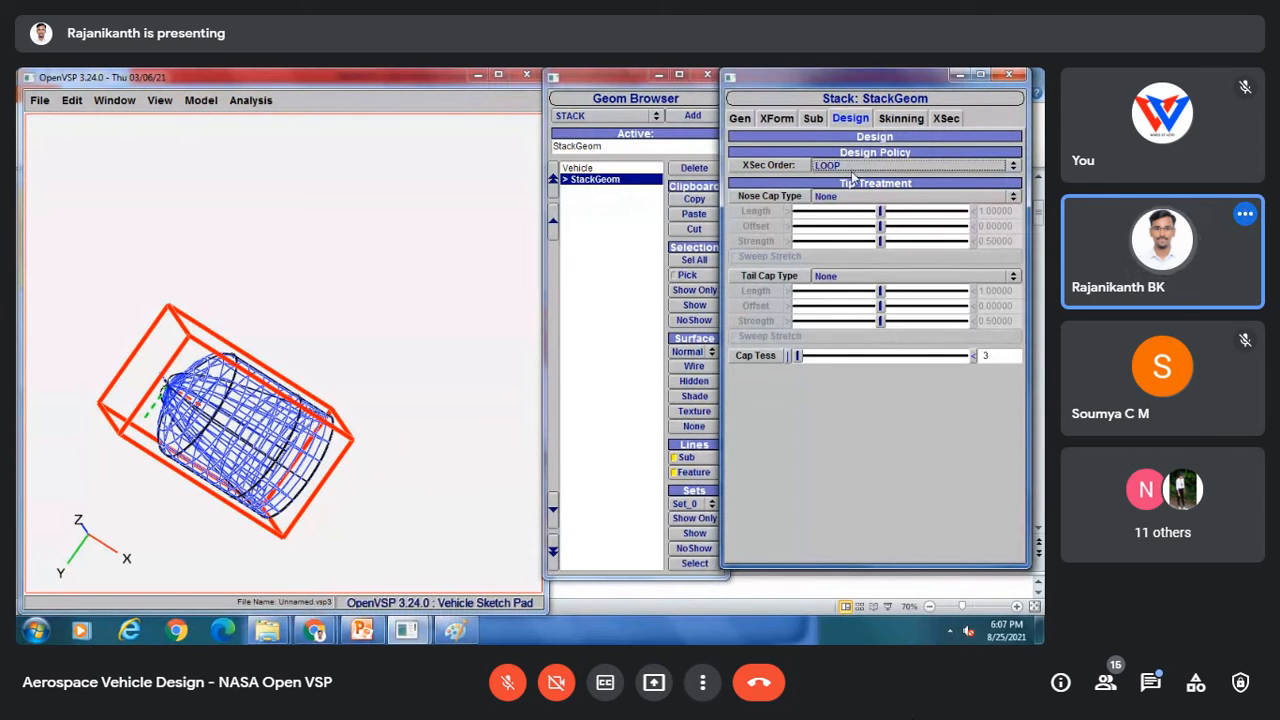
Step: Change cross section 0 of the stack to a CIRCLE with a diameter of about 4.18
left_click(899, 119)
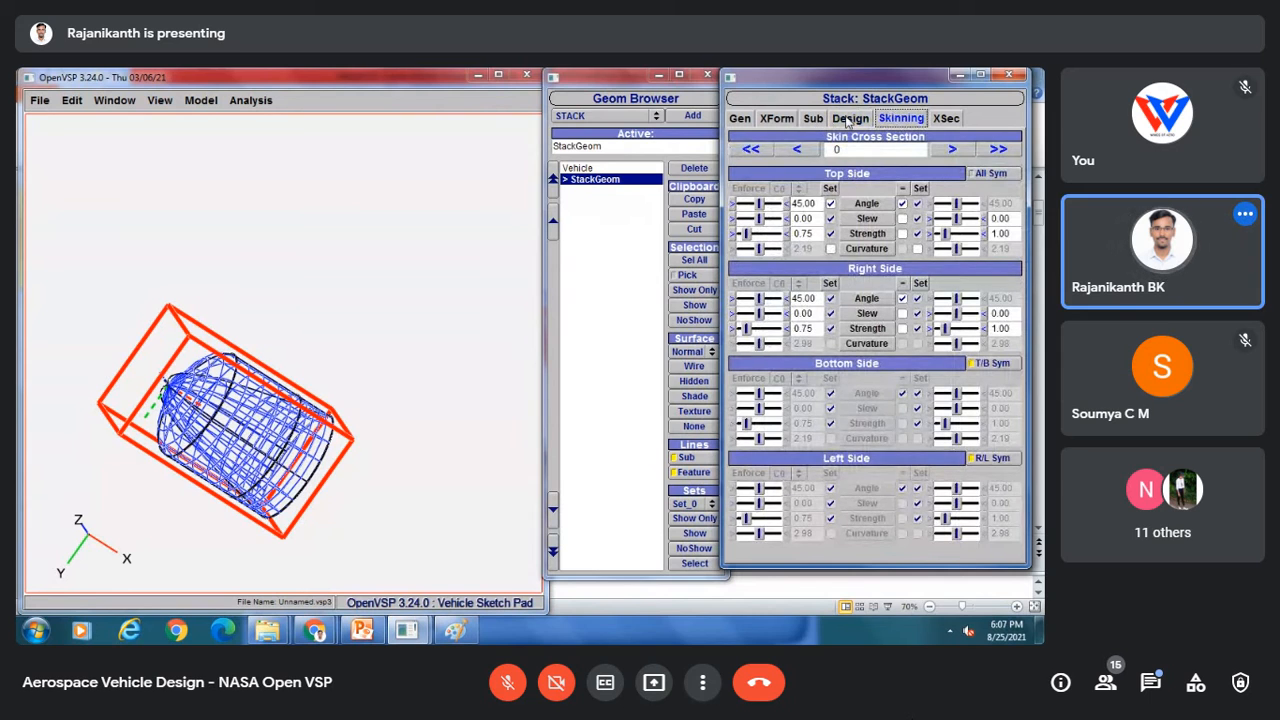
left_click(850, 119)
left_click(948, 120)
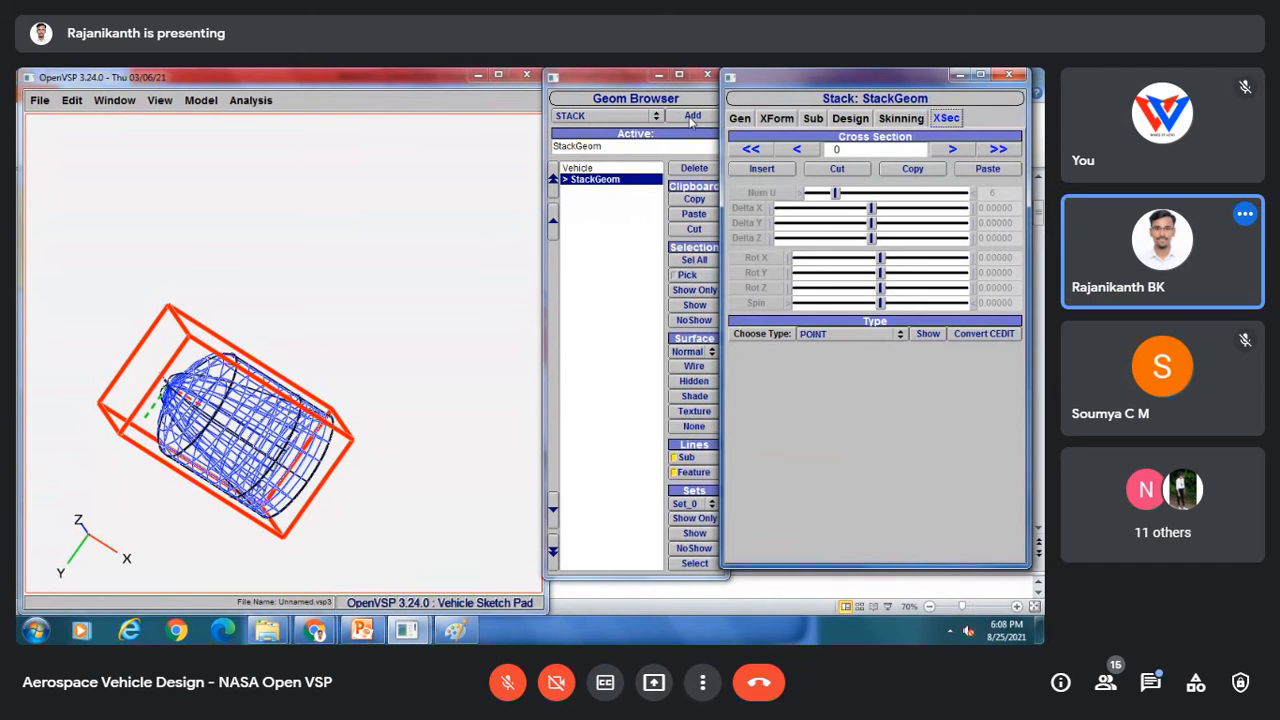
left_click(691, 173)
left_click(690, 117)
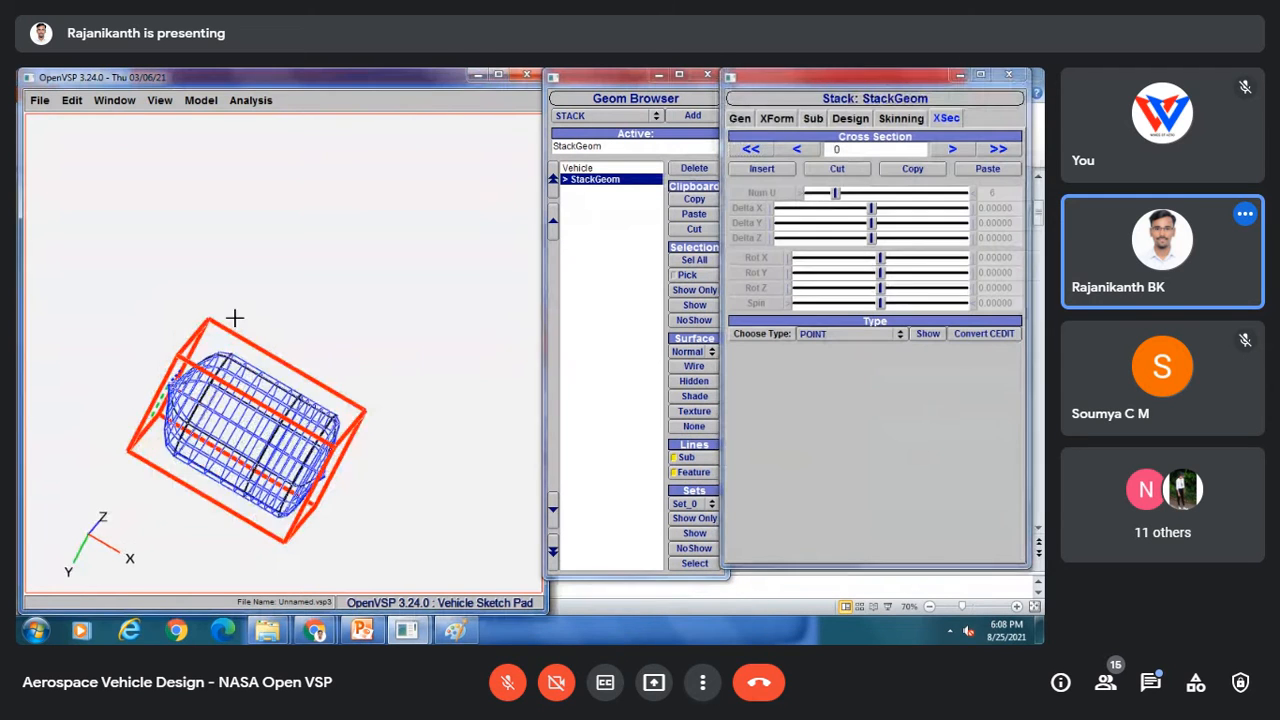
left_click_drag(235, 317, 328, 150)
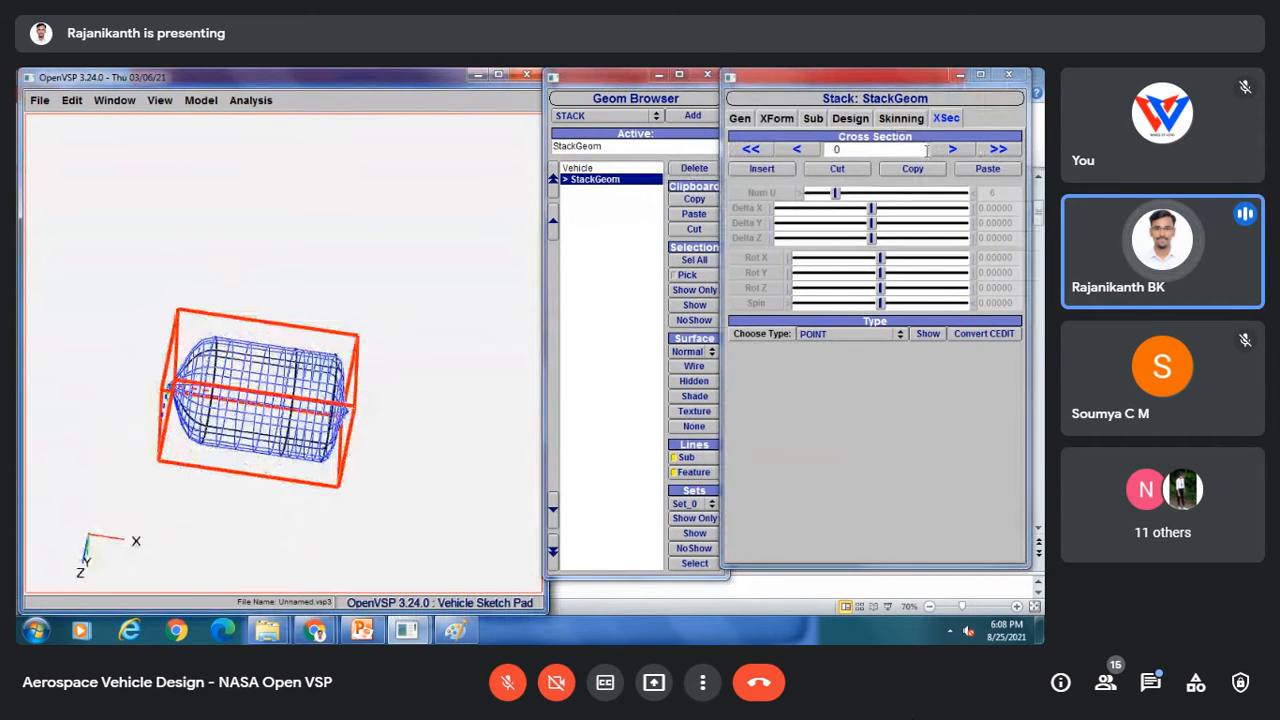
left_click(845, 334)
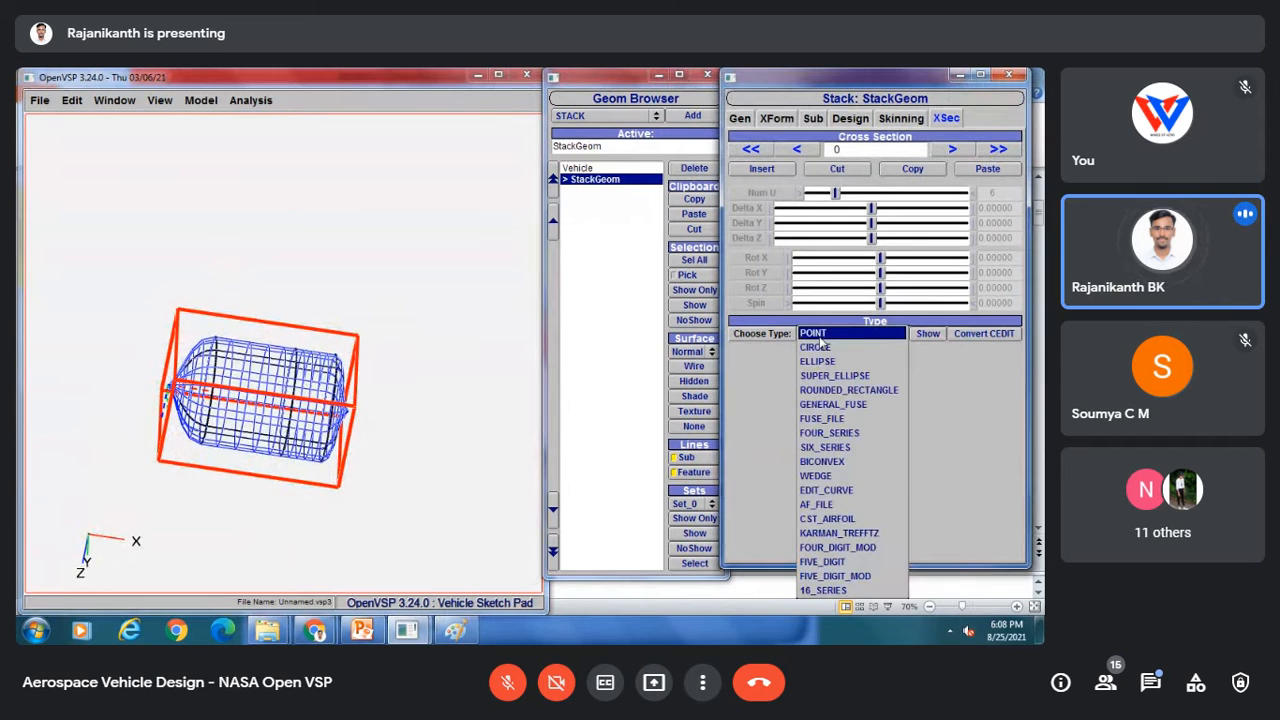
left_click(810, 347)
left_click_drag(800, 354, 869, 356)
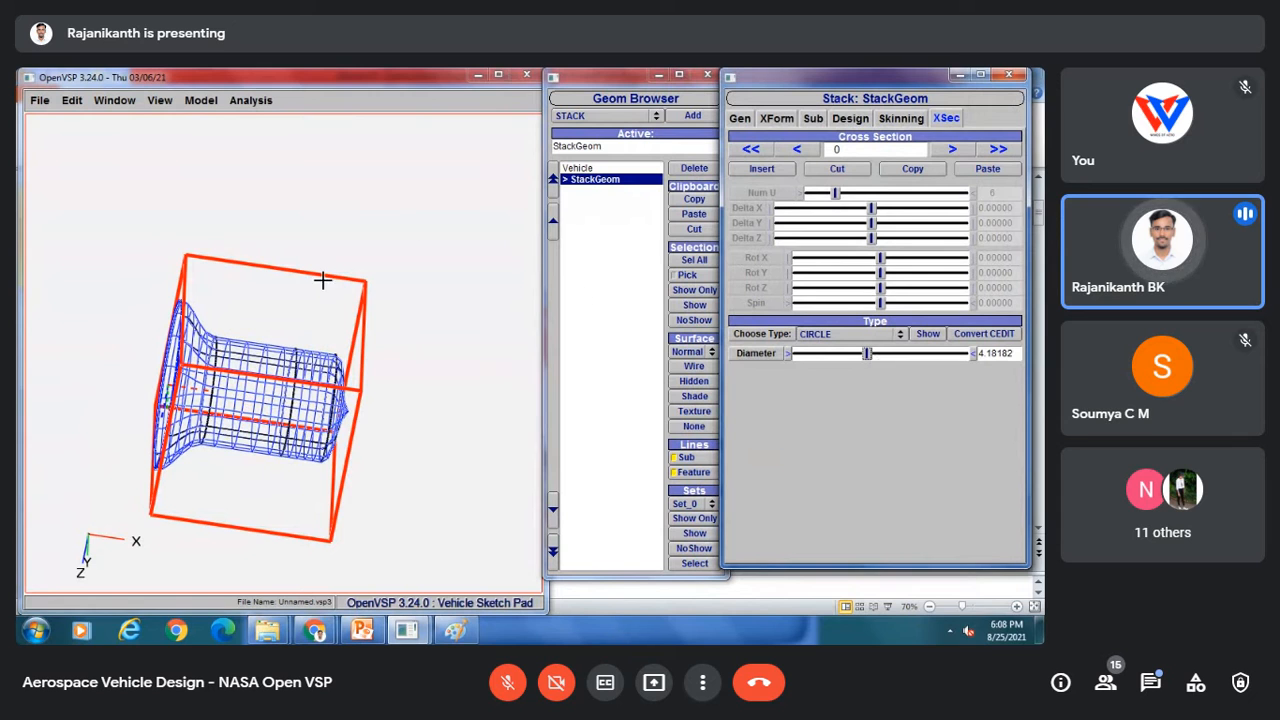
left_click_drag(316, 288, 406, 406)
left_click_drag(257, 306, 203, 425)
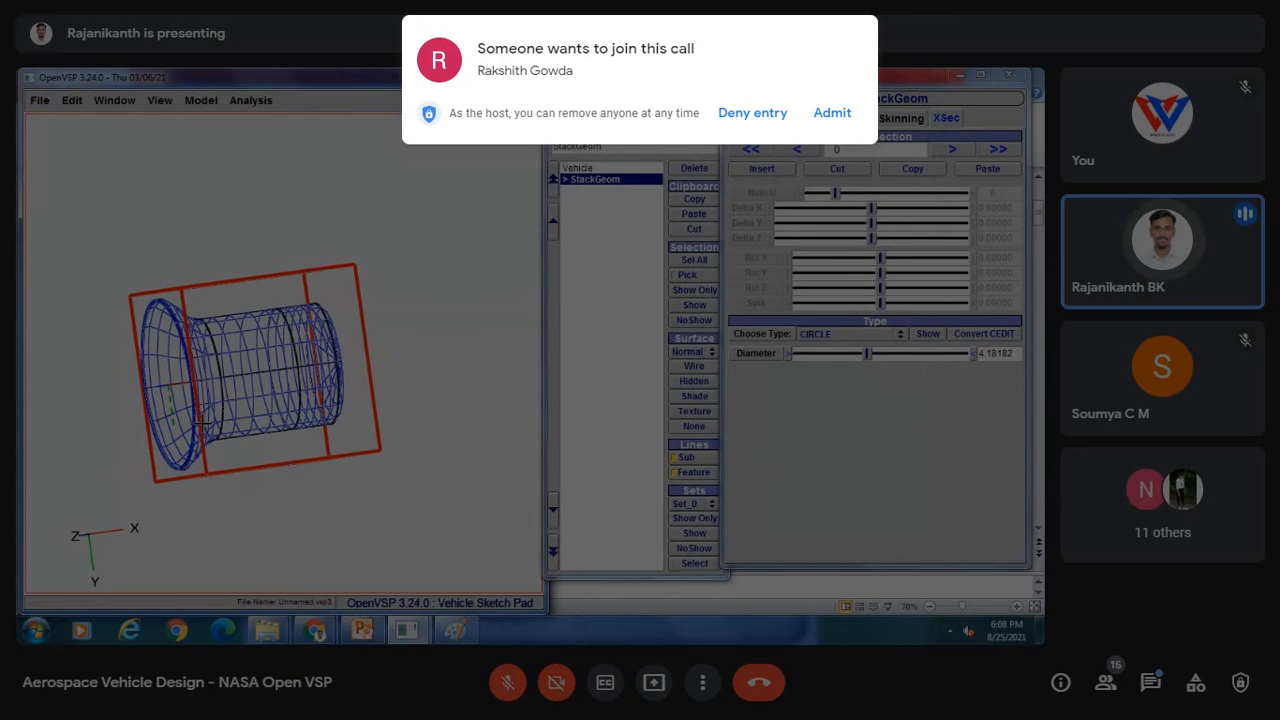
Step: Make cross section 4 a CIRCLE with a diameter of about 4.77
left_click(844, 116)
left_click(953, 149)
left_click(953, 149)
left_click(953, 149)
left_click(953, 149)
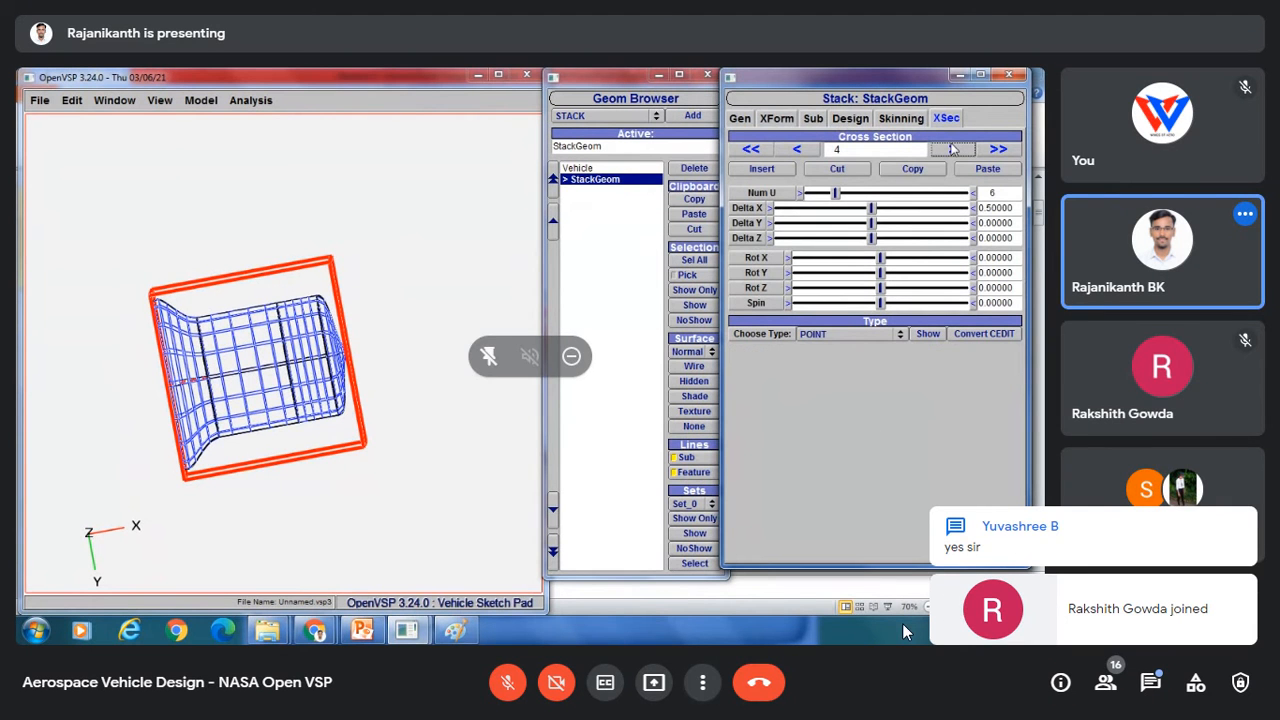
left_click(839, 334)
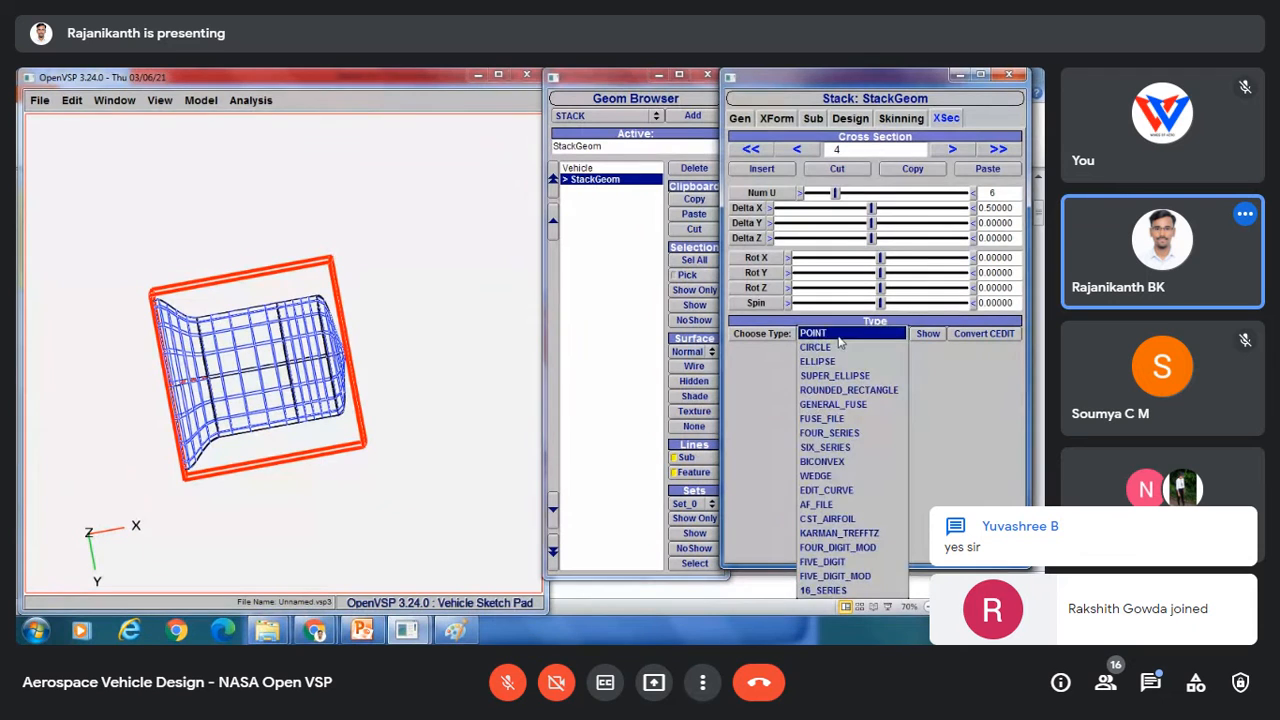
left_click(840, 348)
left_click_drag(840, 355, 877, 353)
left_click_drag(292, 348, 215, 362)
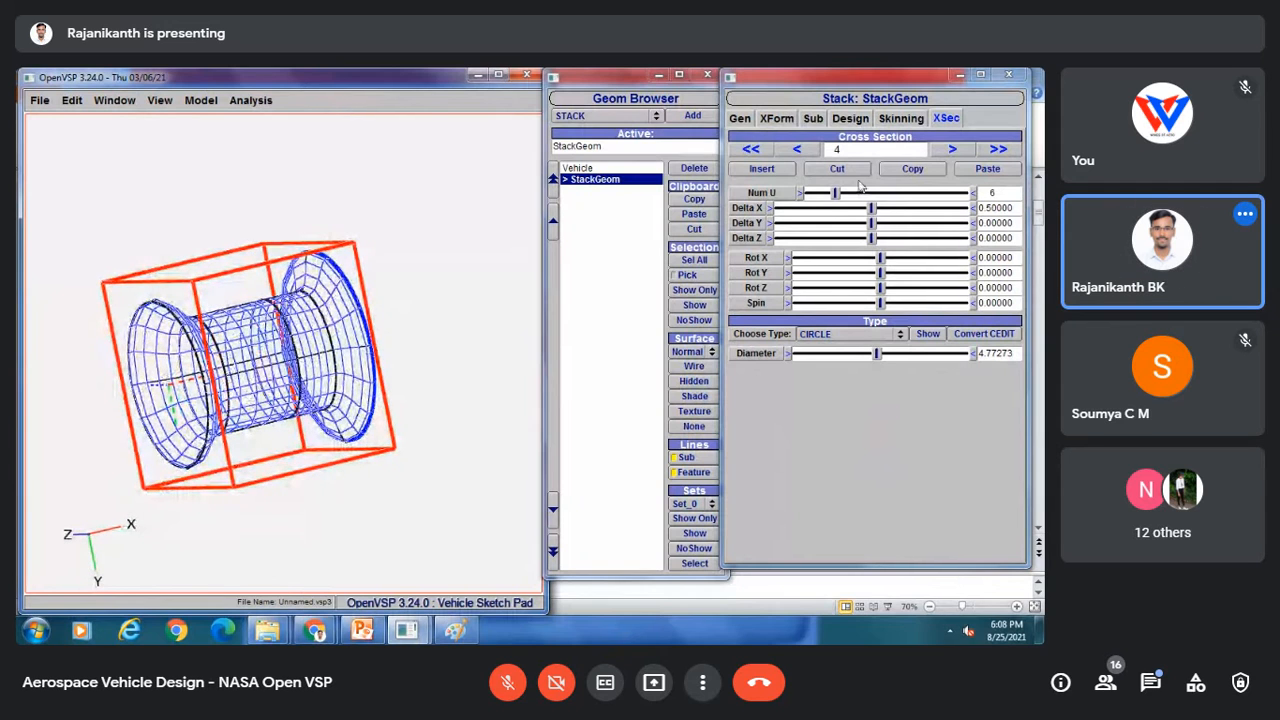
Step: Make cross section 2 a CIRCLE and reduce its diameter to about 1.39
left_click(800, 150)
left_click(800, 150)
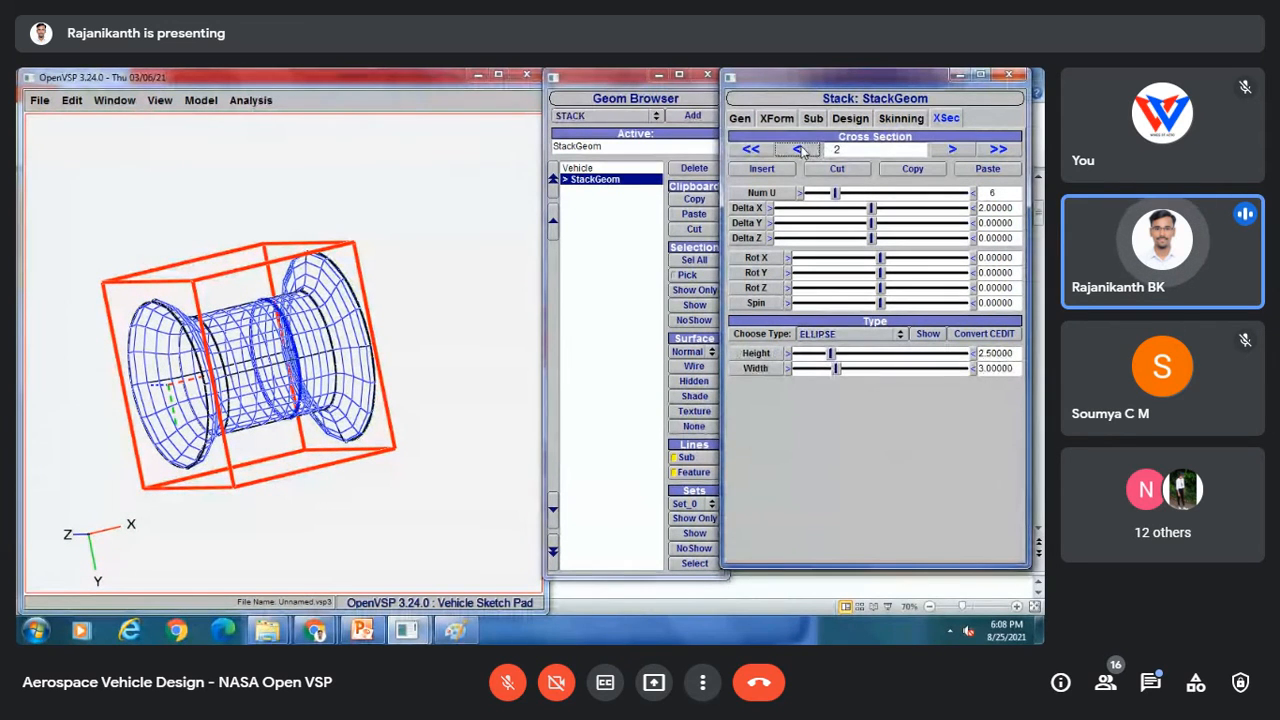
left_click(822, 334)
left_click(821, 320)
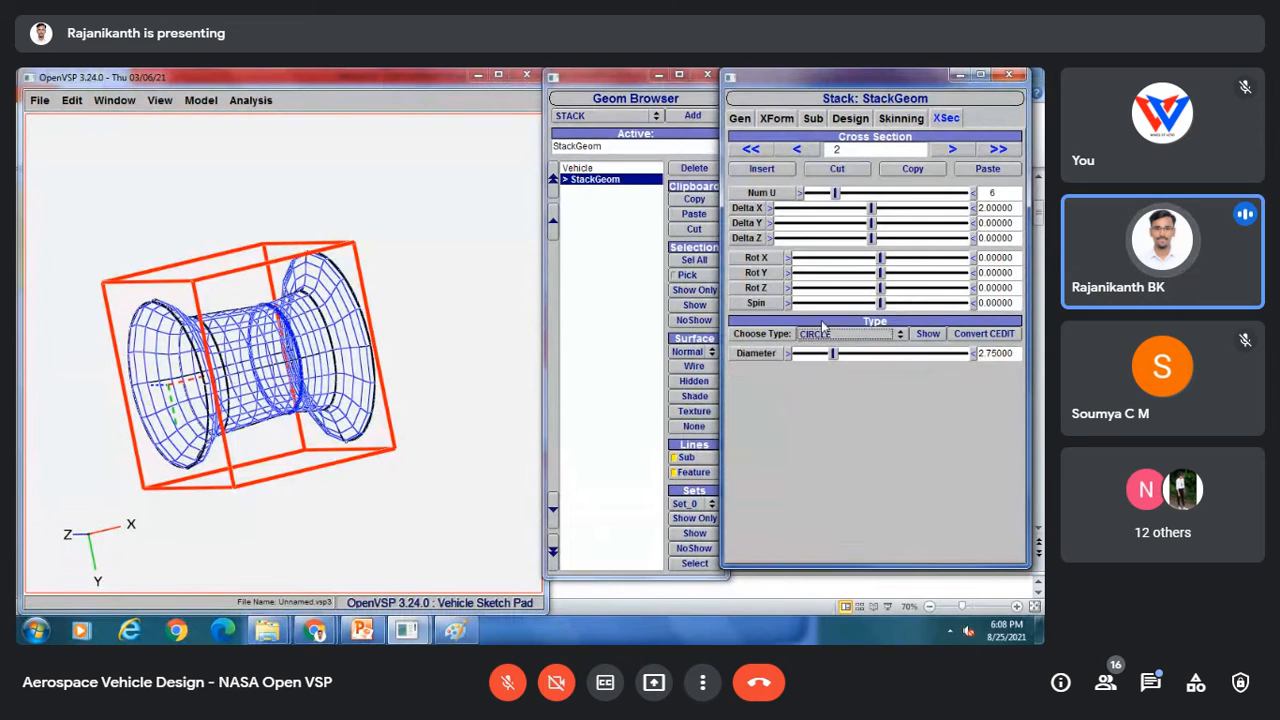
left_click_drag(832, 357, 816, 360)
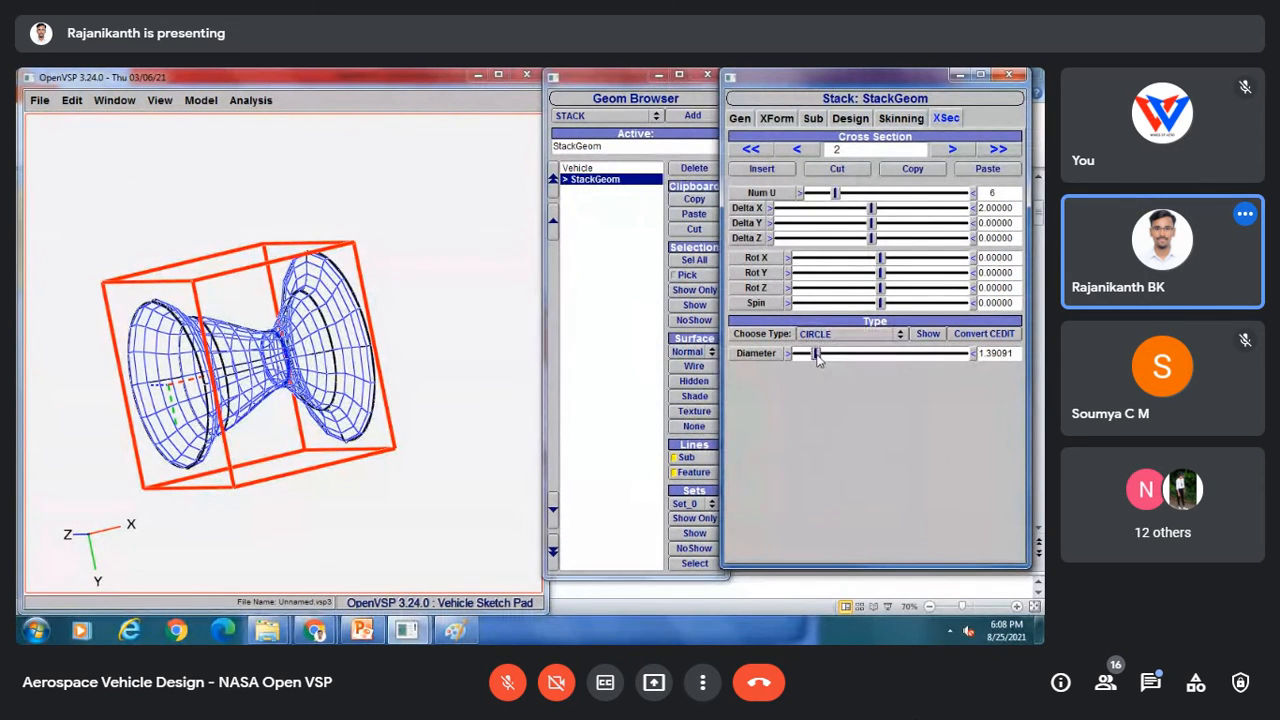
left_click_drag(356, 358, 155, 377)
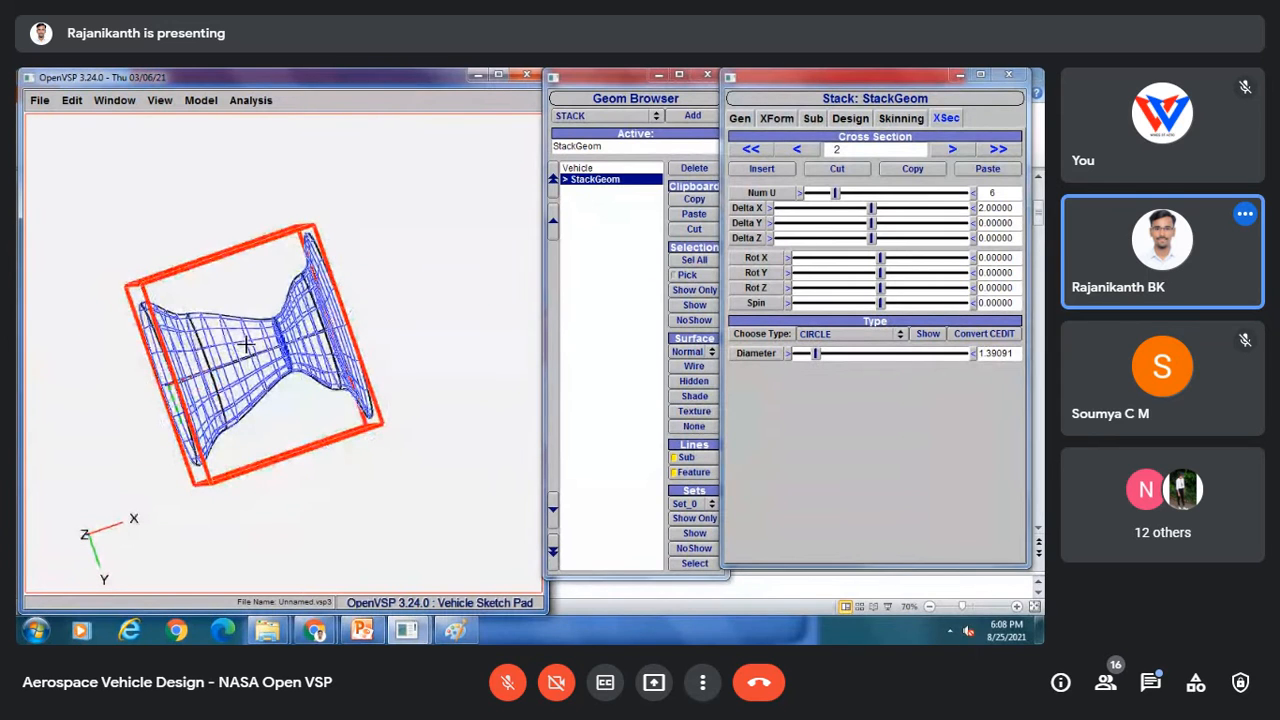
Step: Increase cross section 2's Delta X to about 6.75
left_click_drag(872, 208, 916, 212)
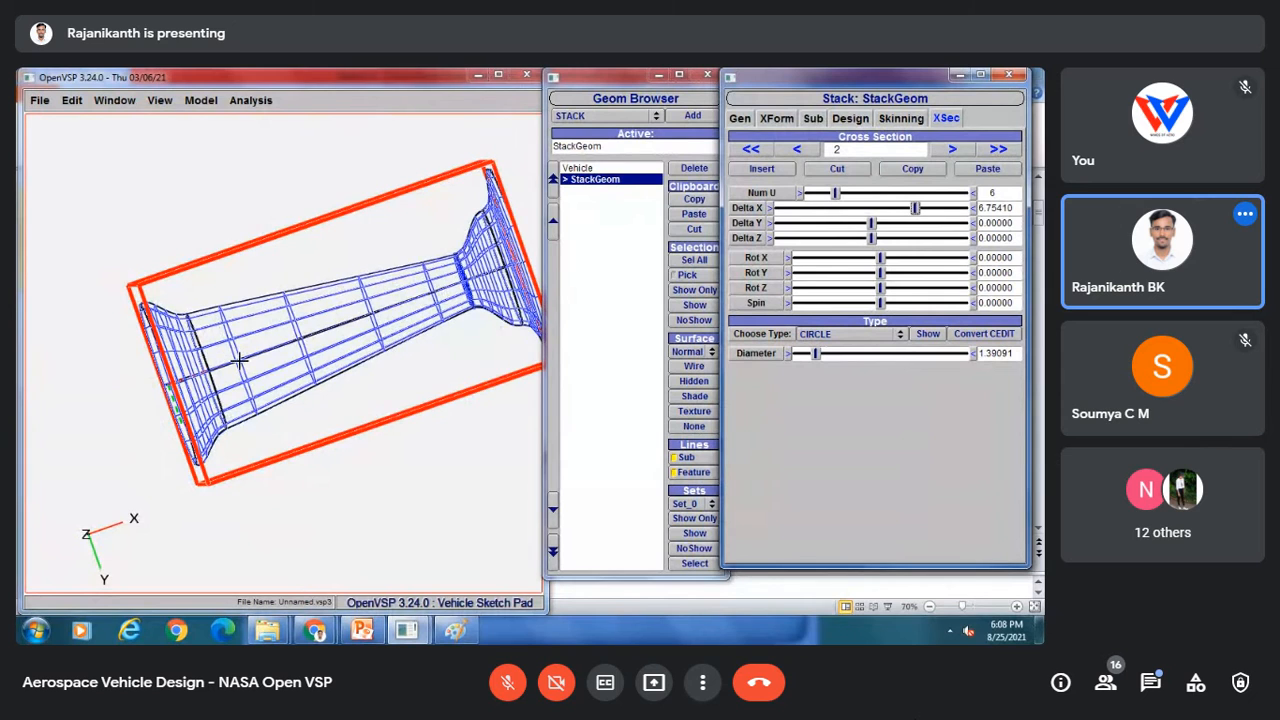
left_click_drag(239, 362, 197, 475)
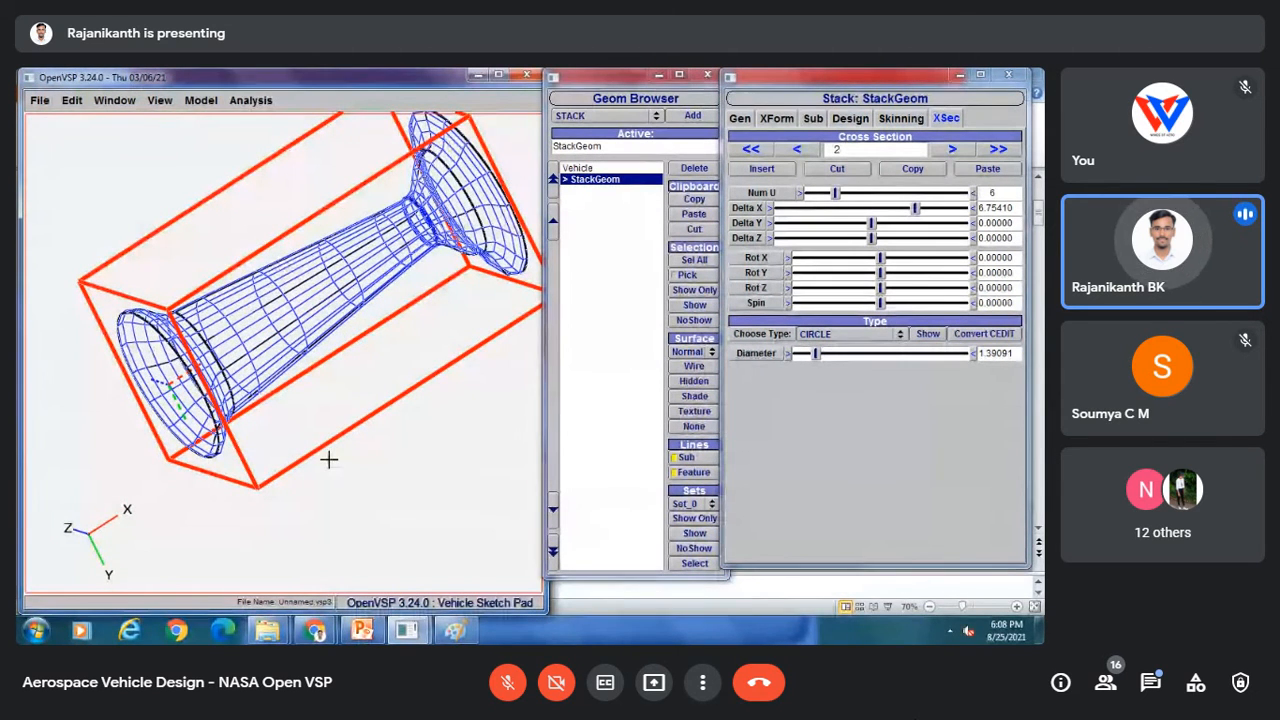
Step: Show the Cessna 210 Centurion slide in the presentation, then return to the modelling window
left_click(360, 630)
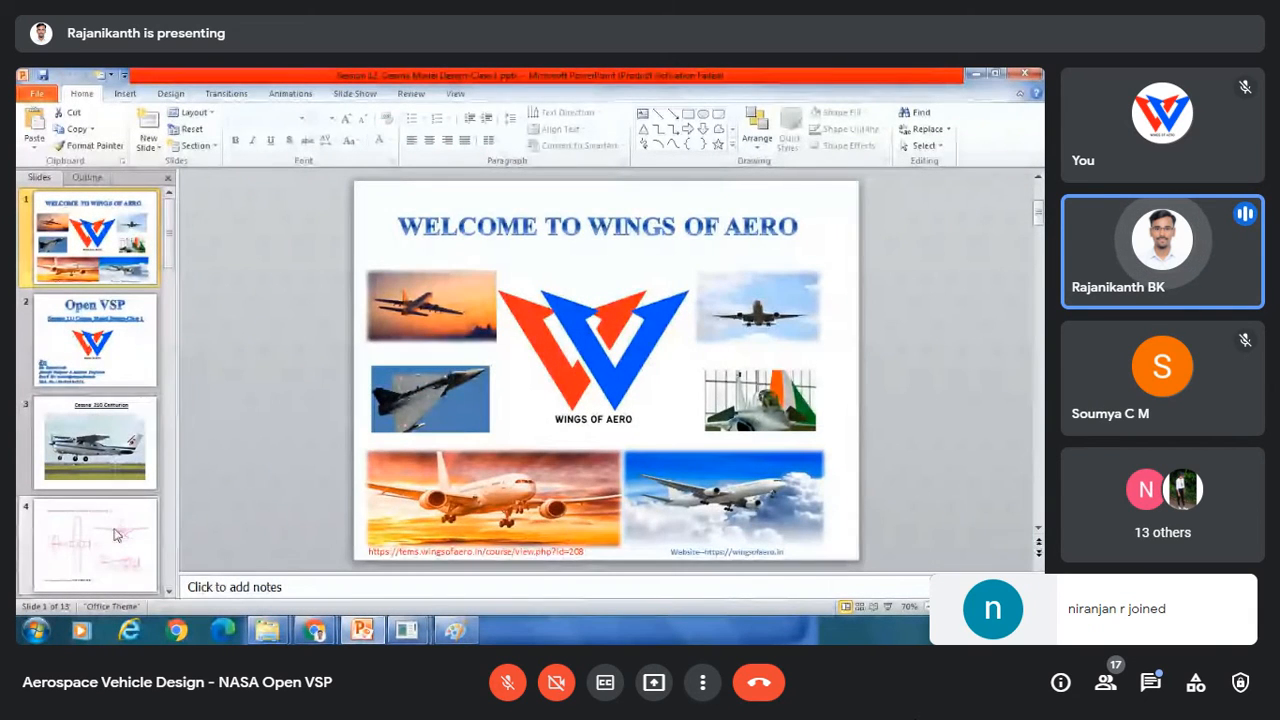
left_click(99, 451)
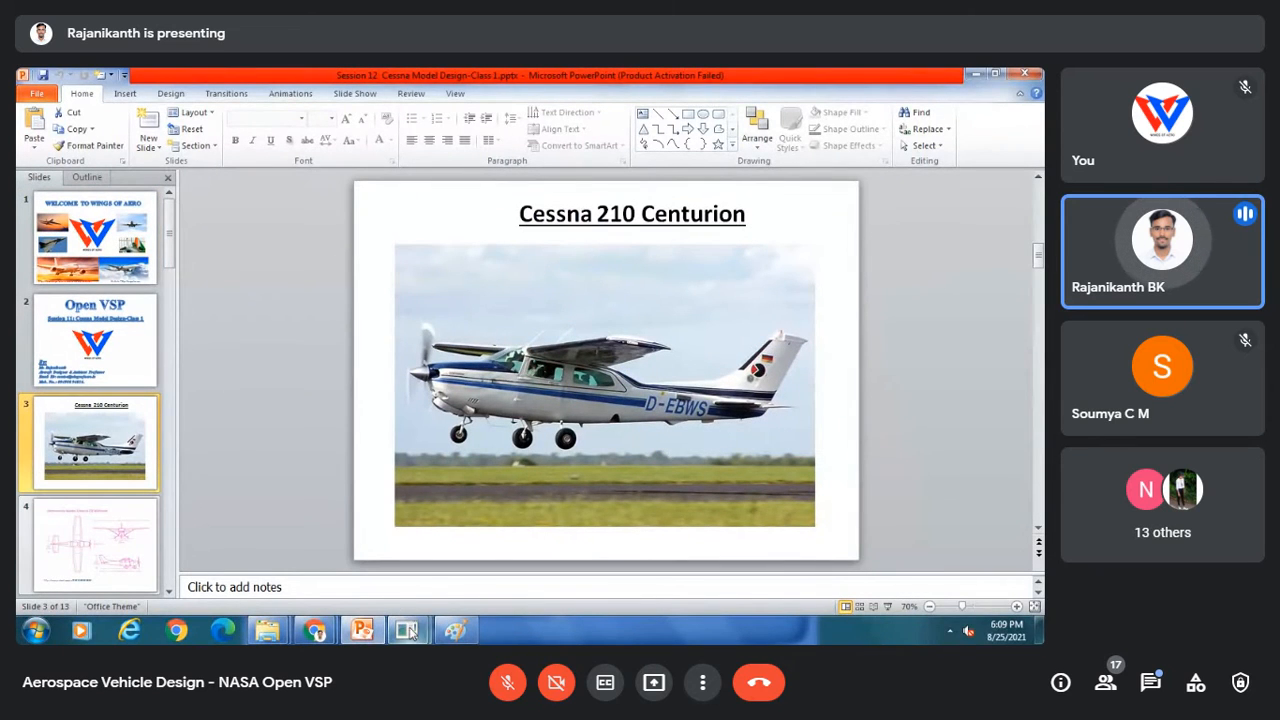
mouse_move(410, 632)
left_click(478, 560)
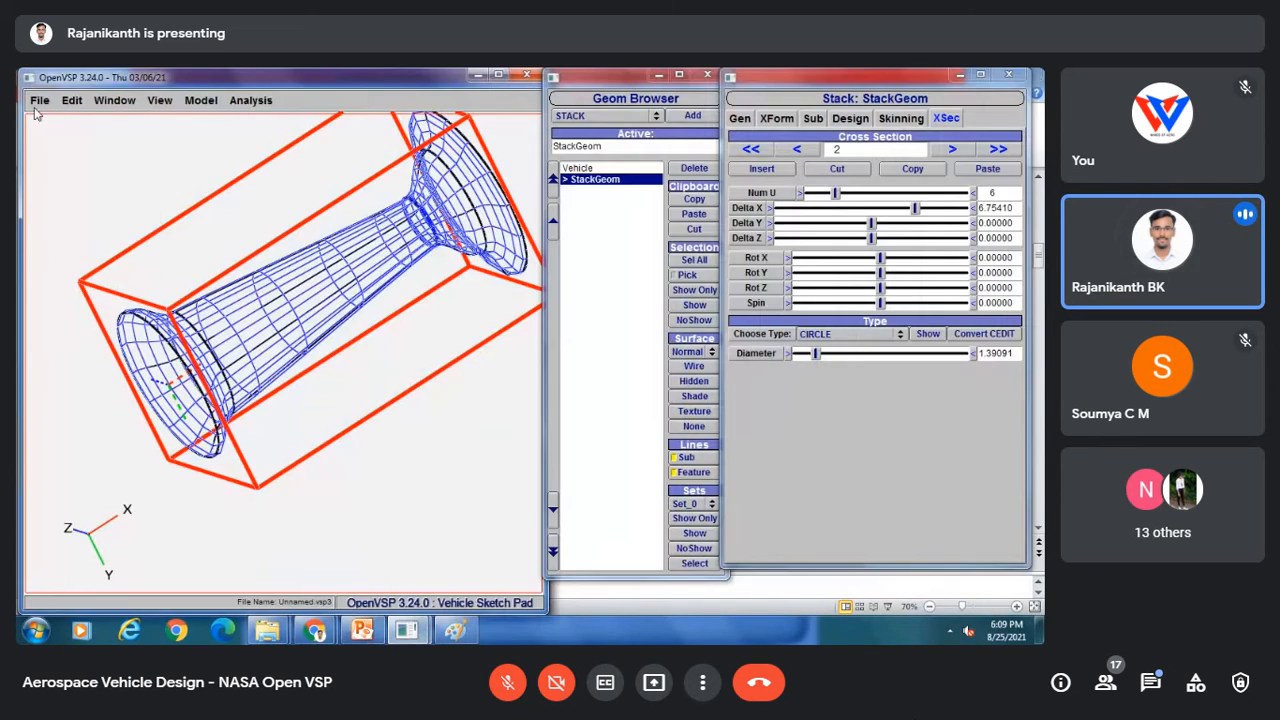
Step: Open the Cessna 210 Part 1 Fuselage model file
left_click(39, 101)
left_click(46, 135)
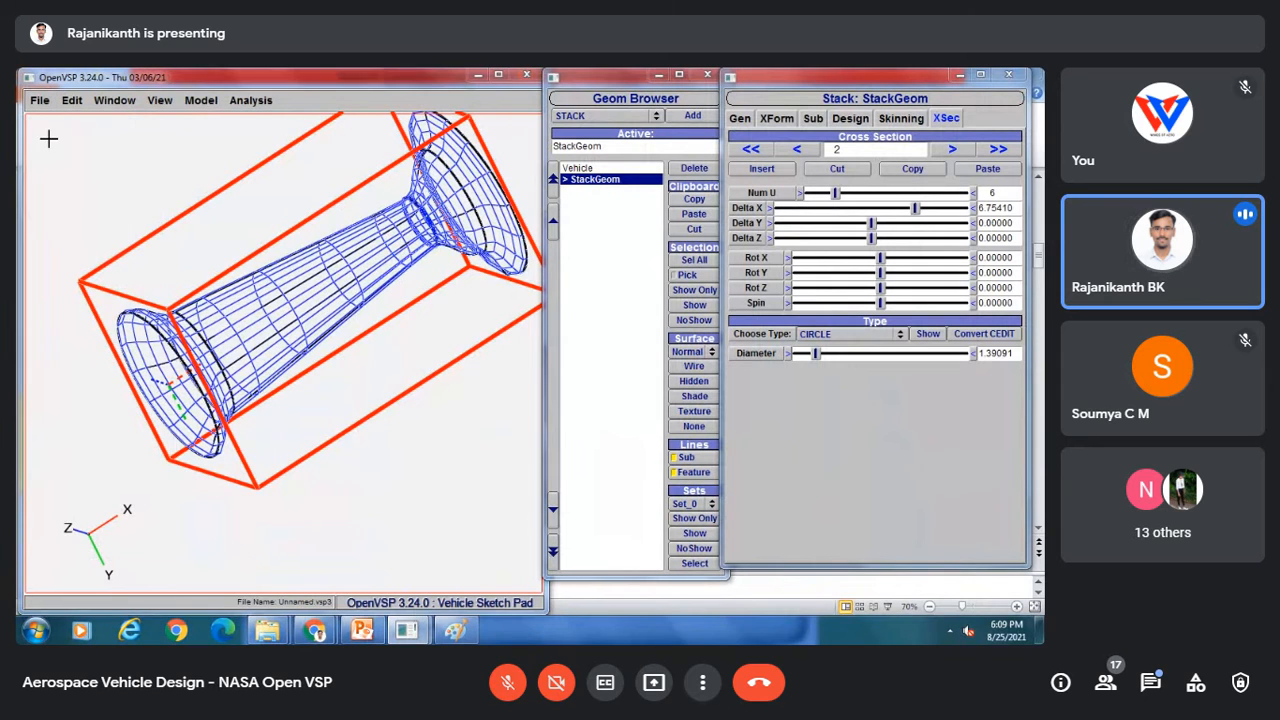
left_click(105, 212)
left_click(168, 396)
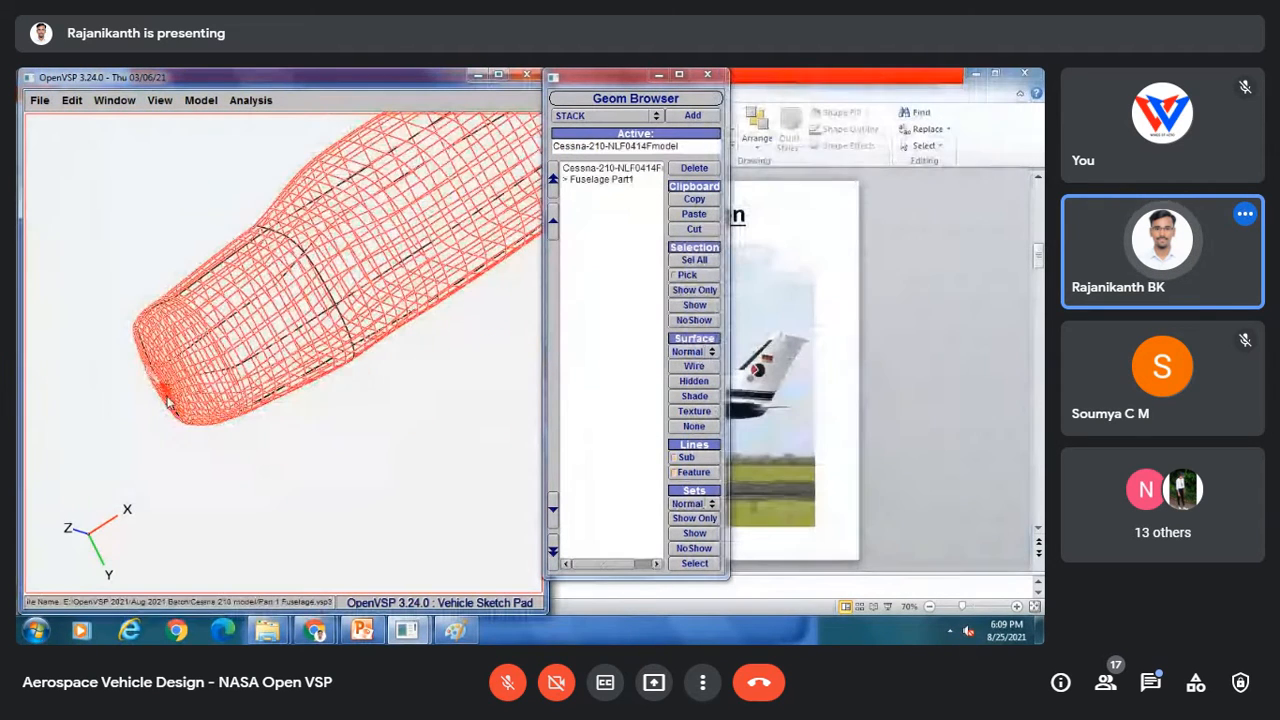
left_click_drag(286, 300, 395, 326)
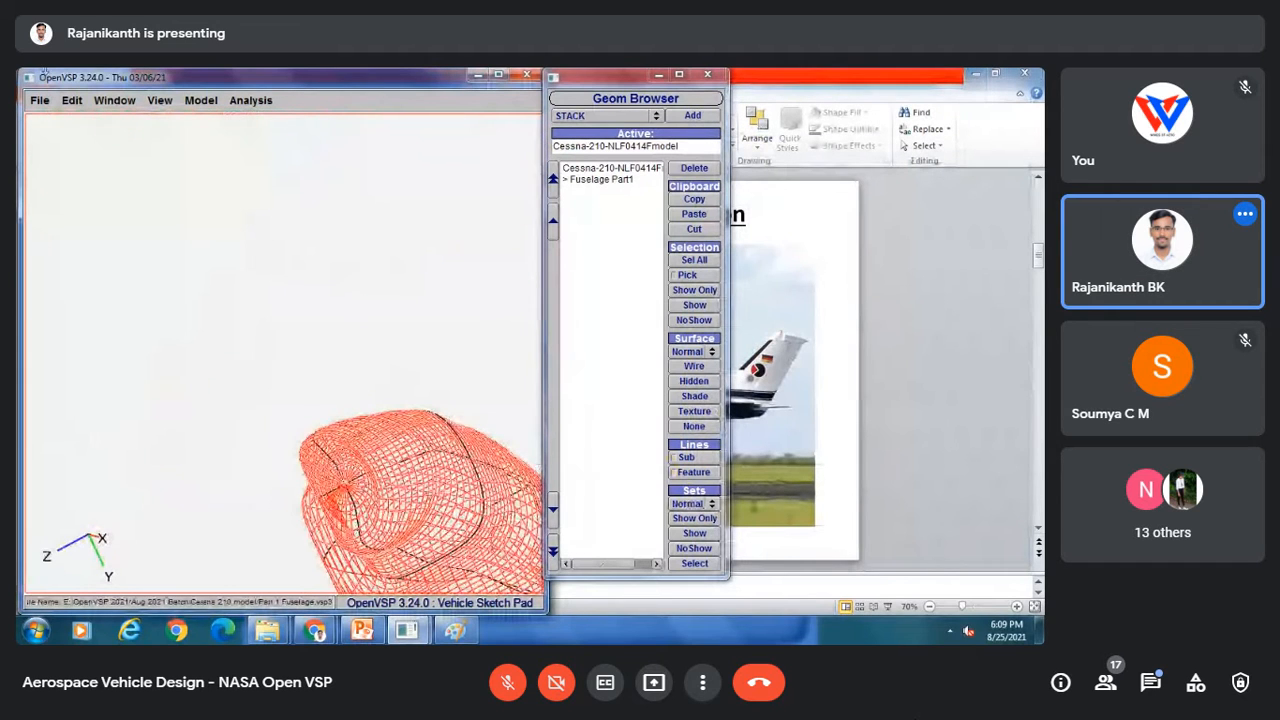
Step: Inspect the fuselage from the top and front standard views
left_click(160, 100)
left_click(167, 125)
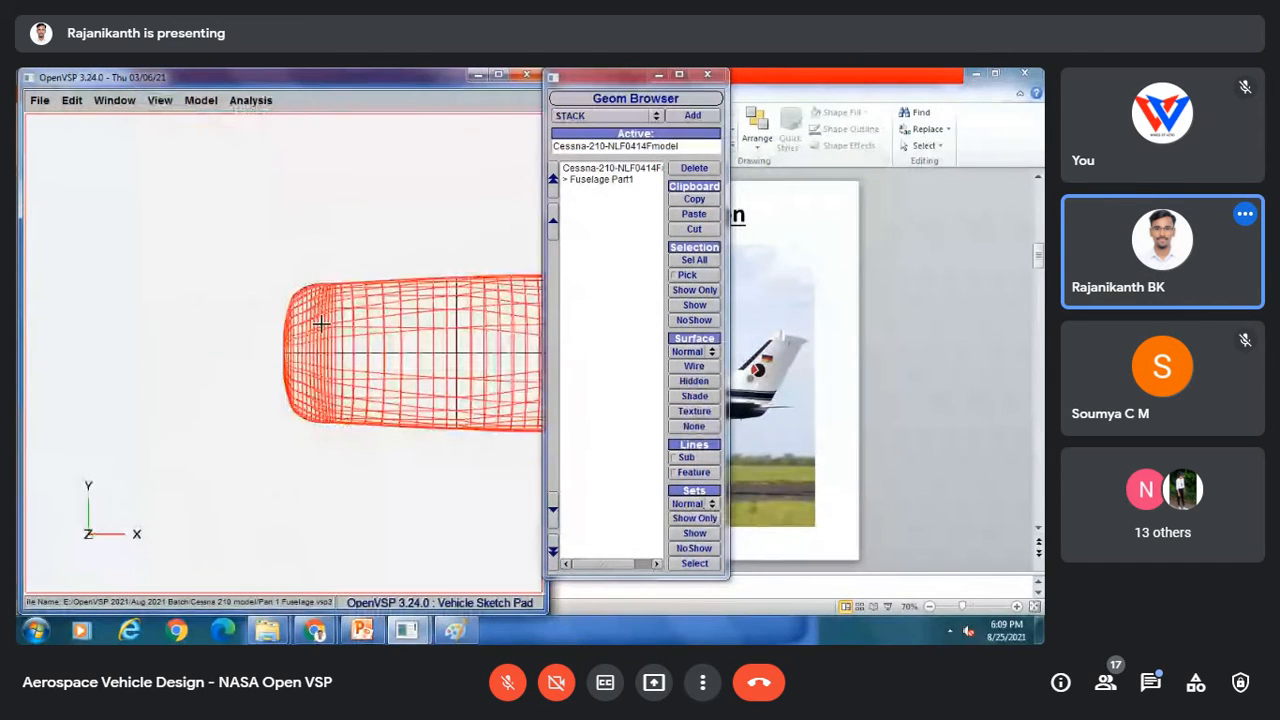
right_click_drag(348, 337, 169, 331)
scroll(285, 321, "down", 3)
left_click_drag(285, 321, 280, 290)
left_click(160, 100)
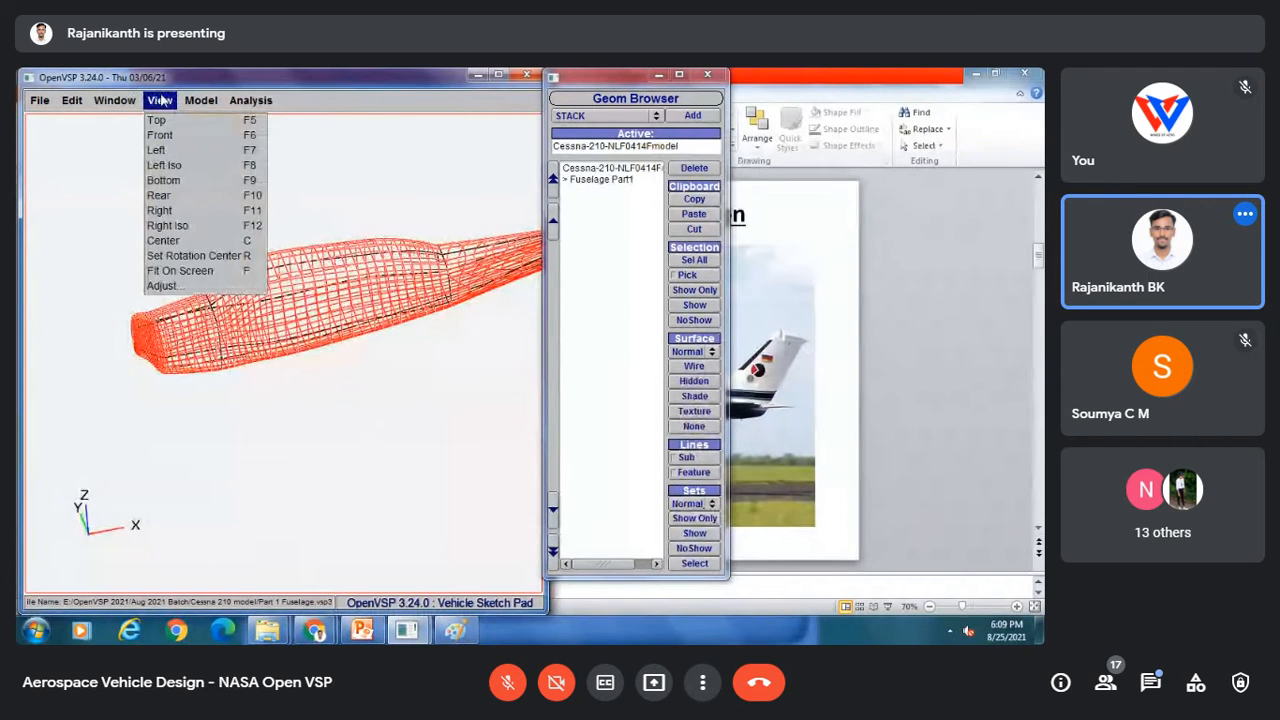
left_click(164, 137)
scroll(288, 307, "up", 3)
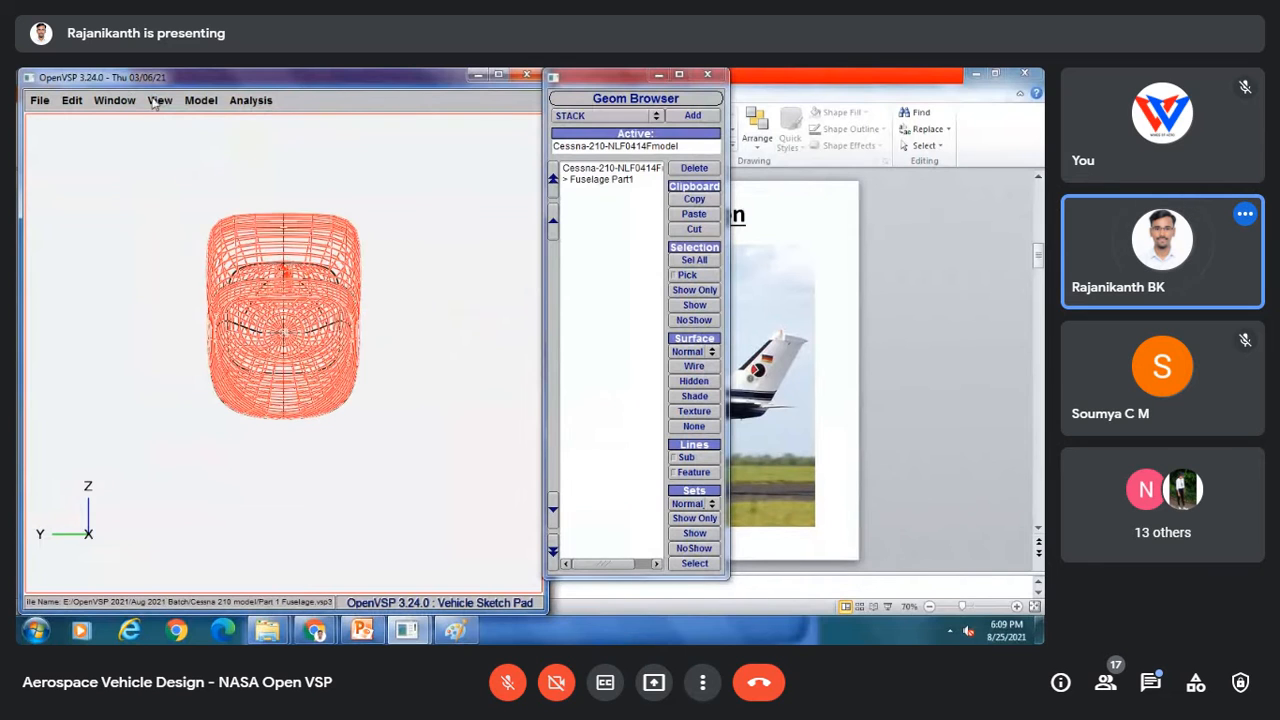
Step: Inspect the fuselage from the side view and a rotated 3D view
left_click(158, 100)
left_click(166, 152)
right_click_drag(333, 261, 60, 284)
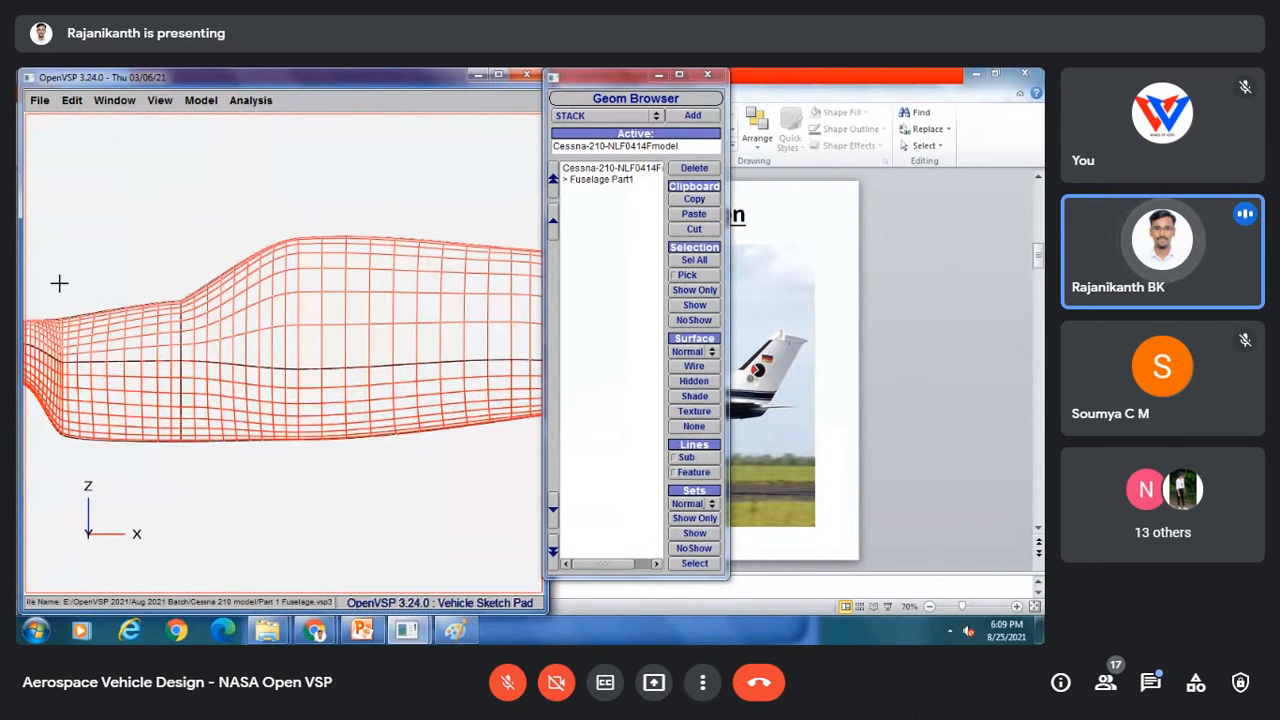
scroll(220, 311, "down", 5)
left_click_drag(200, 300, 229, 266)
Step: Save the fuselage model file
left_click(40, 100)
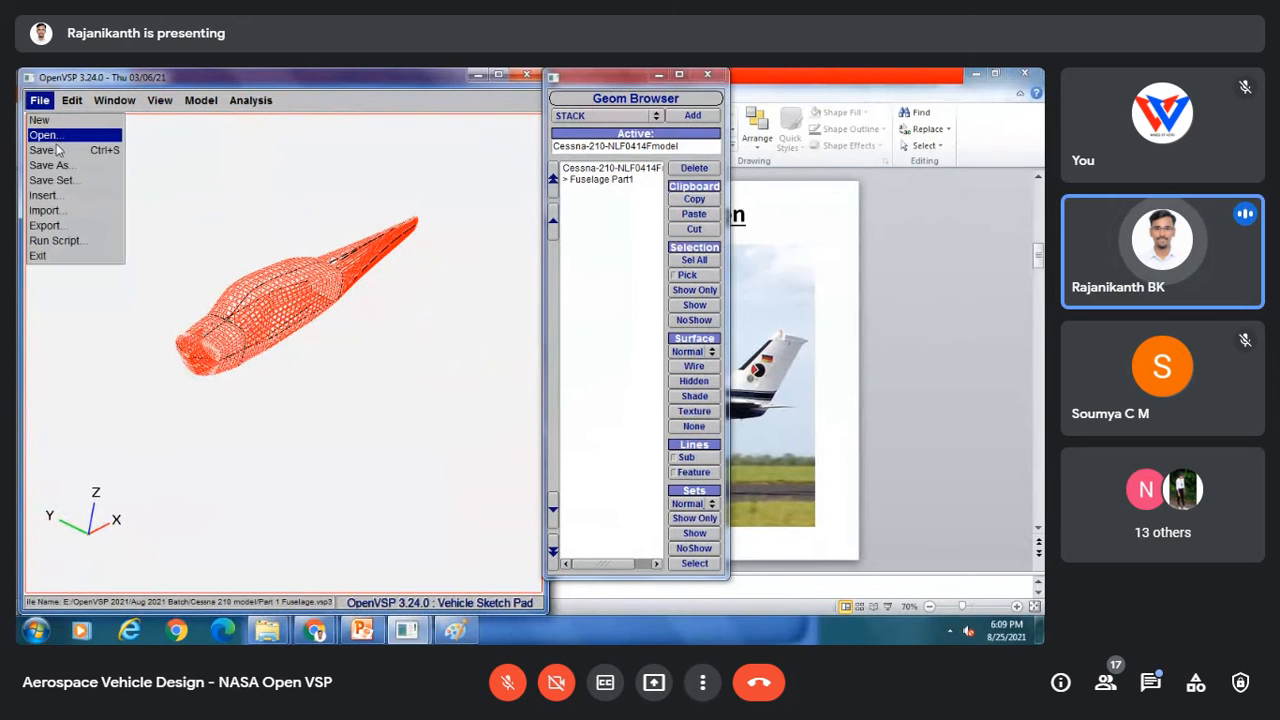
left_click(56, 149)
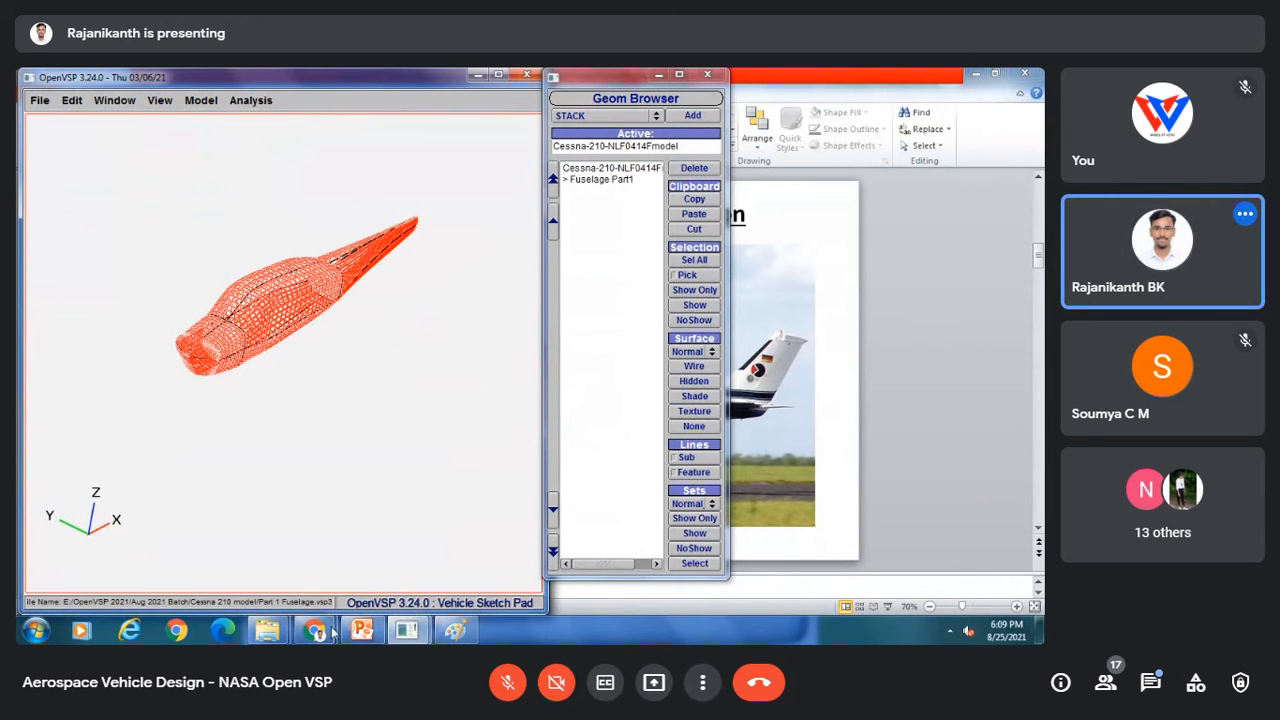
Step: Copy the Cessna 210 photo from the slide into Paint, shrink it and place it at the canvas's top-left corner
left_click(456, 630)
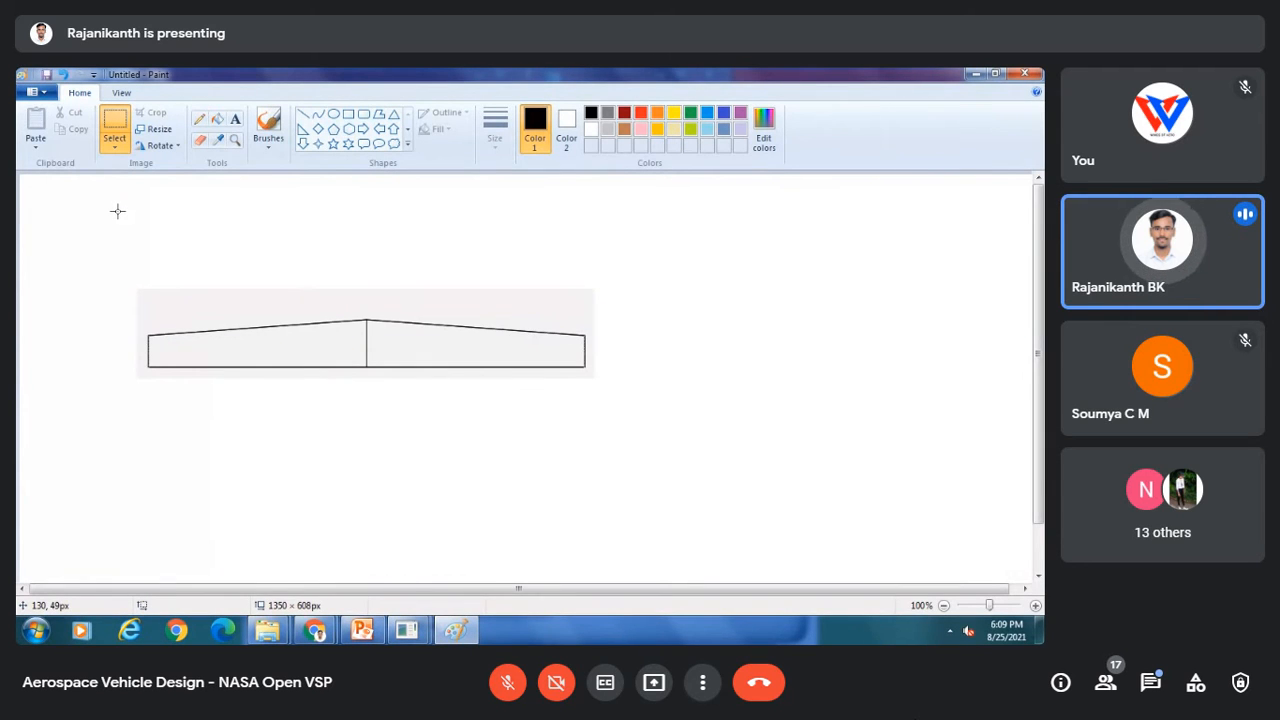
left_click(362, 630)
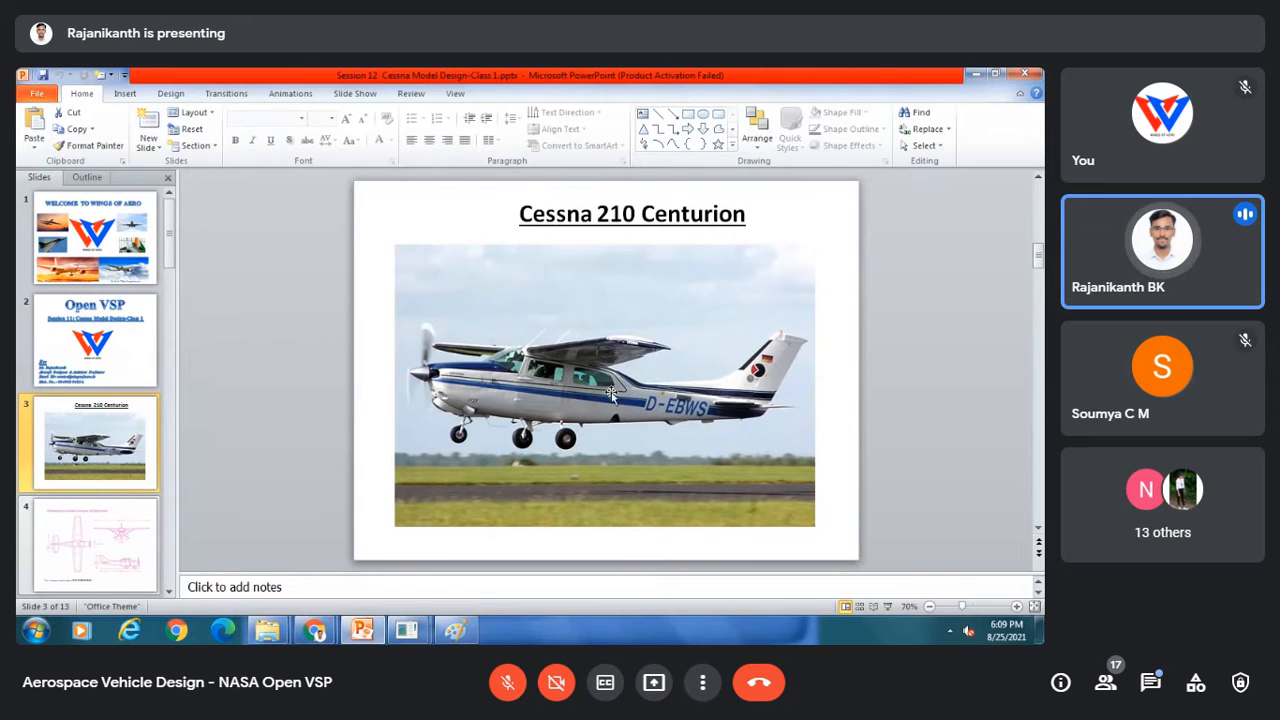
right_click(623, 330)
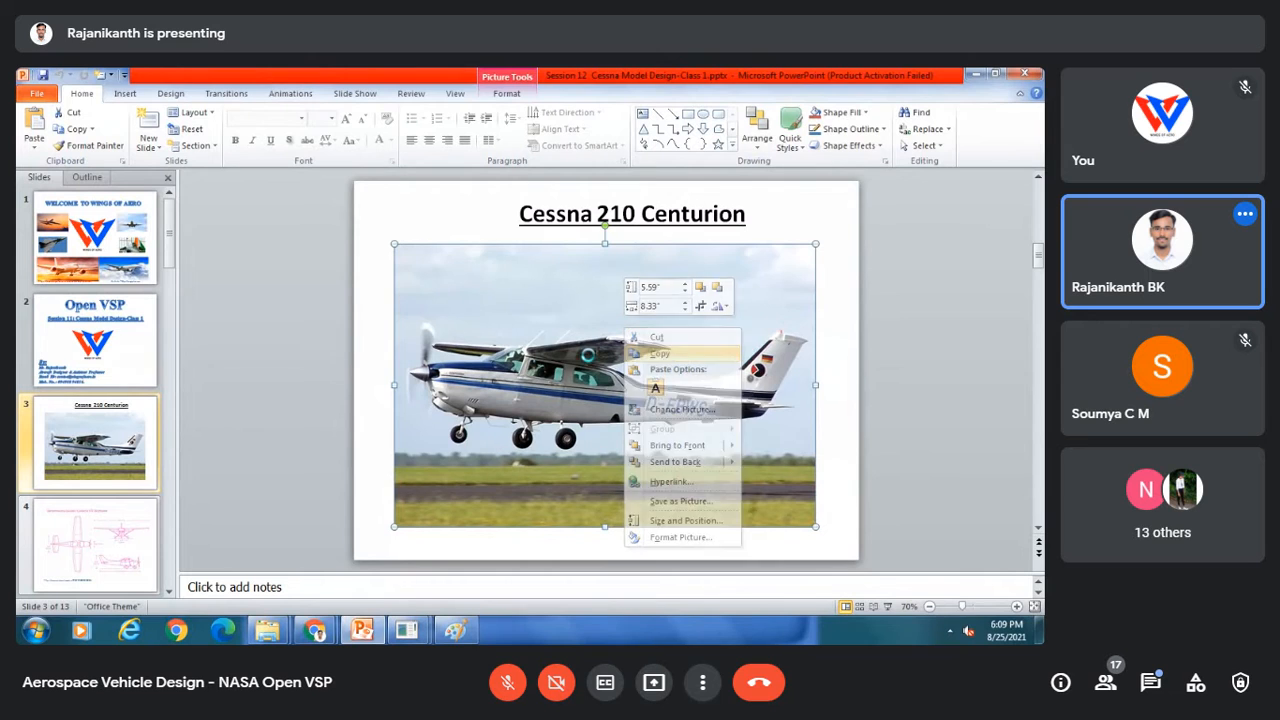
left_click(588, 354)
left_click(455, 630)
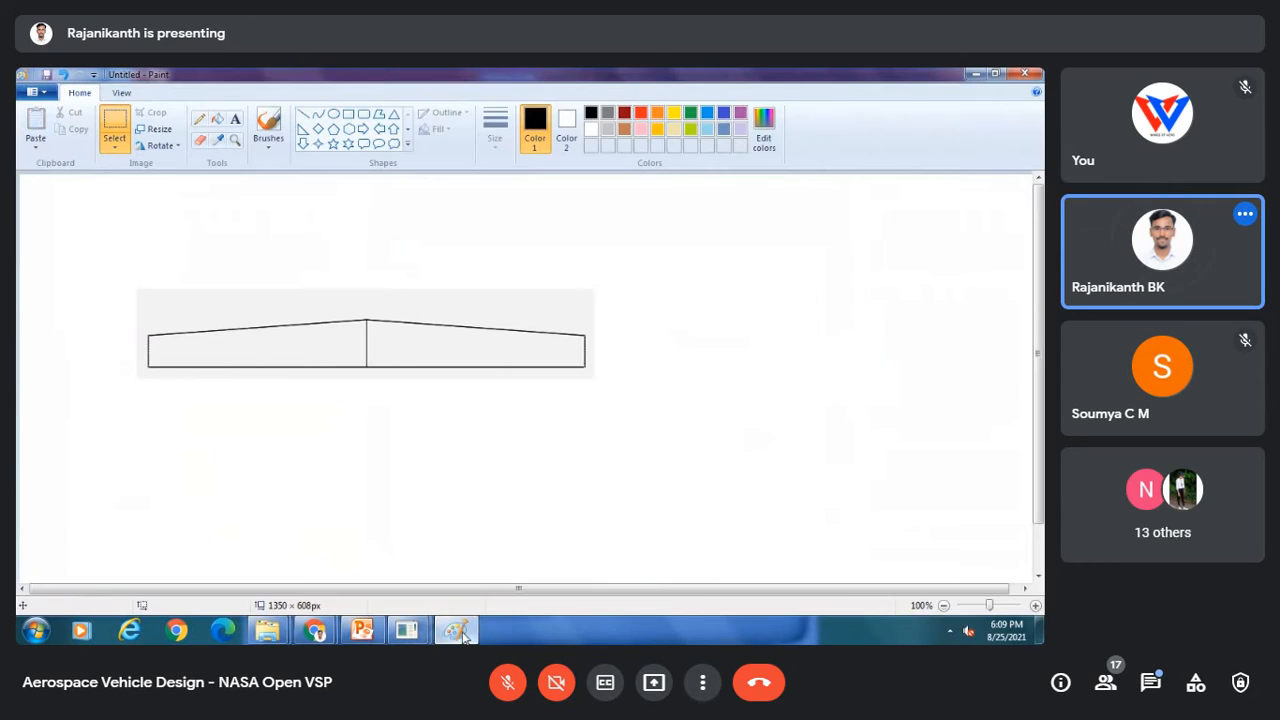
left_click(35, 122)
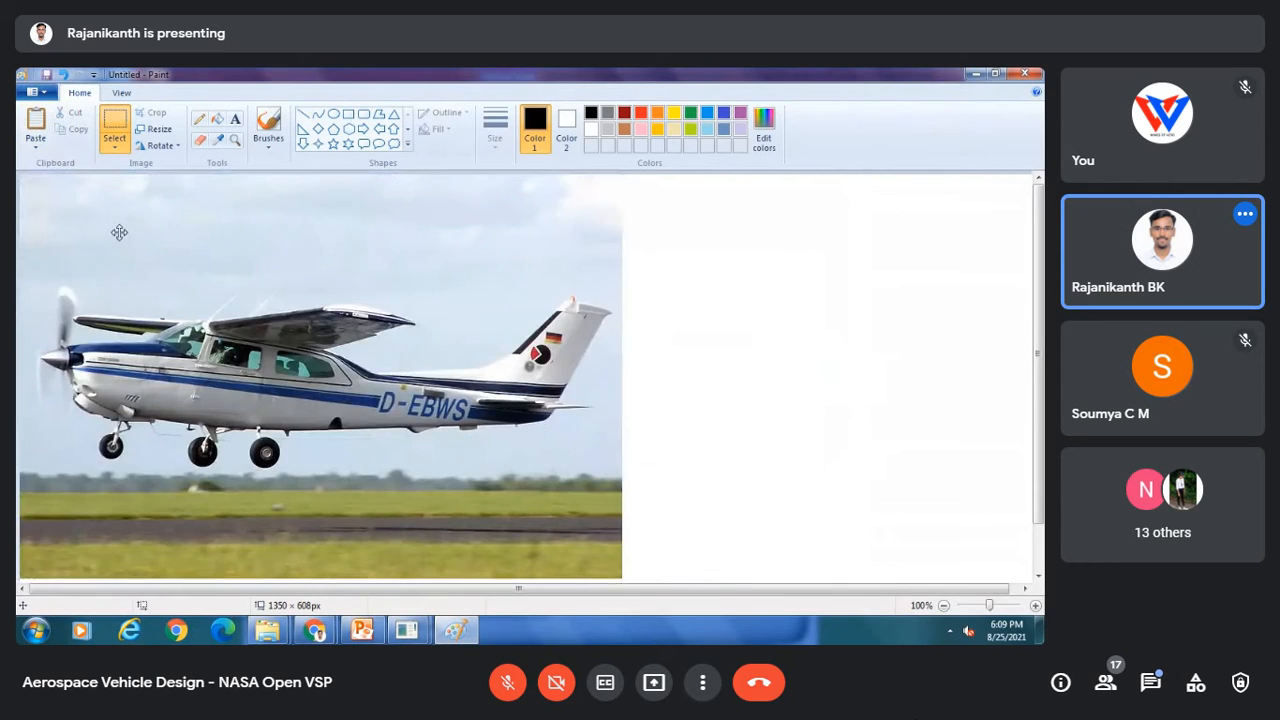
left_click_drag(119, 232, 248, 253)
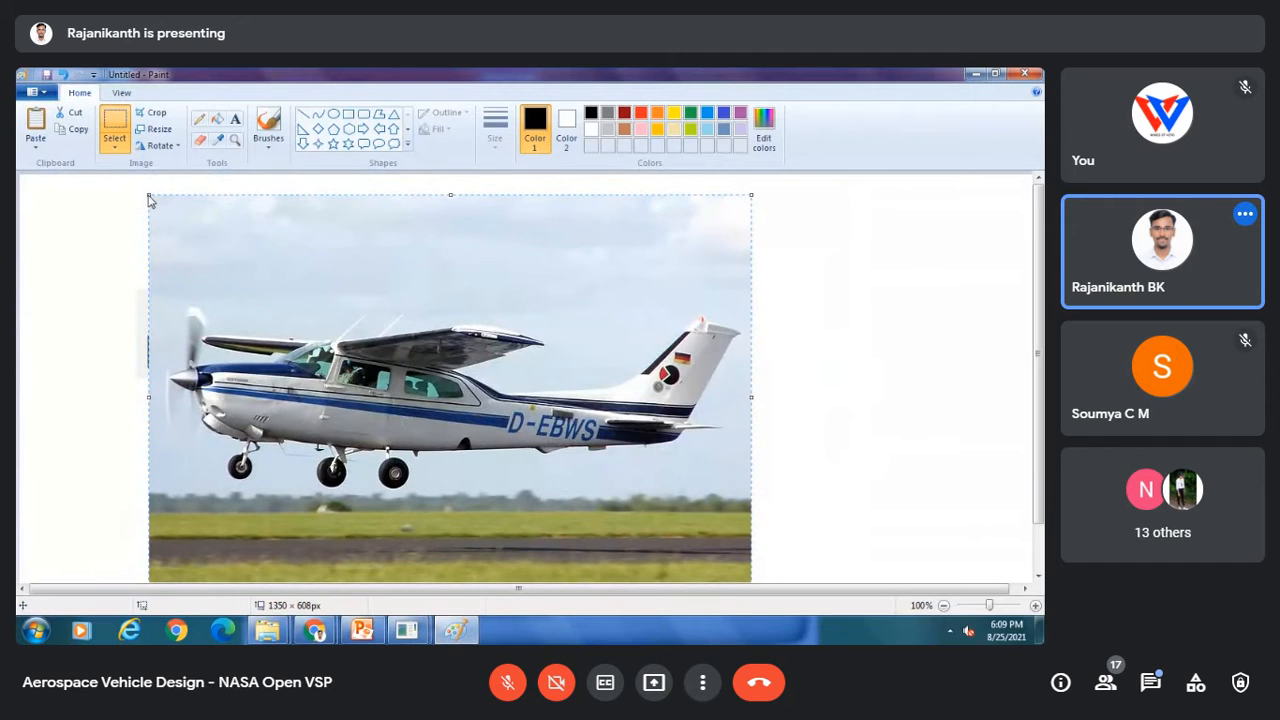
left_click_drag(145, 188, 526, 484)
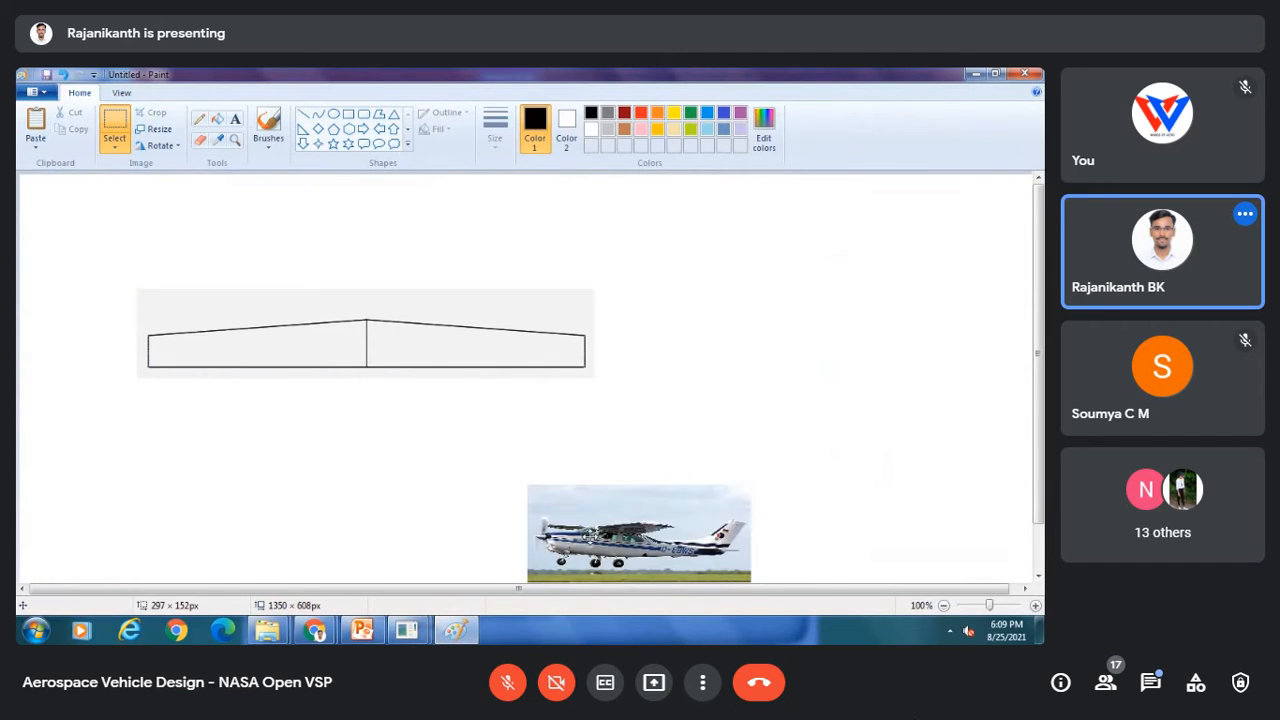
mouse_move(590, 538)
left_mouse_down()
mouse_move(166, 244)
mouse_move(87, 228)
left_mouse_up()
left_click(180, 410)
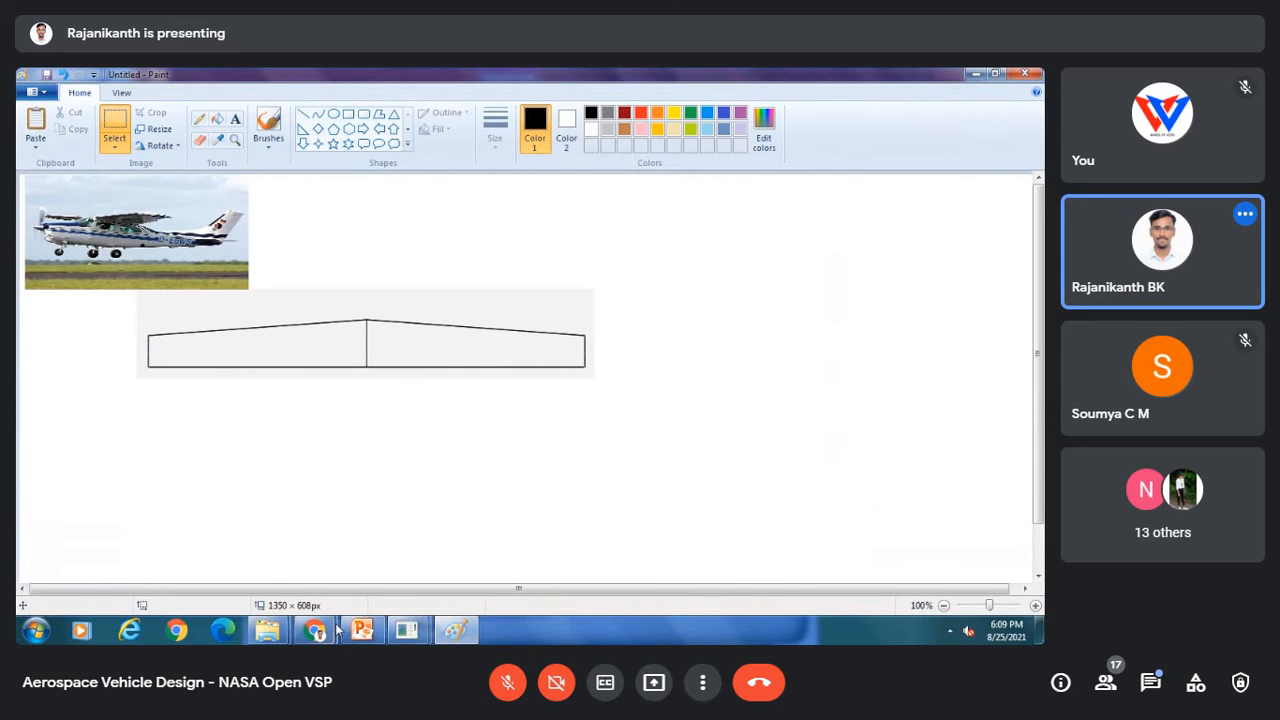
Step: Copy the Cessna 172 Skyhawk dimension drawing from slide 4 of the presentation
mouse_move(364, 626)
left_click(374, 577)
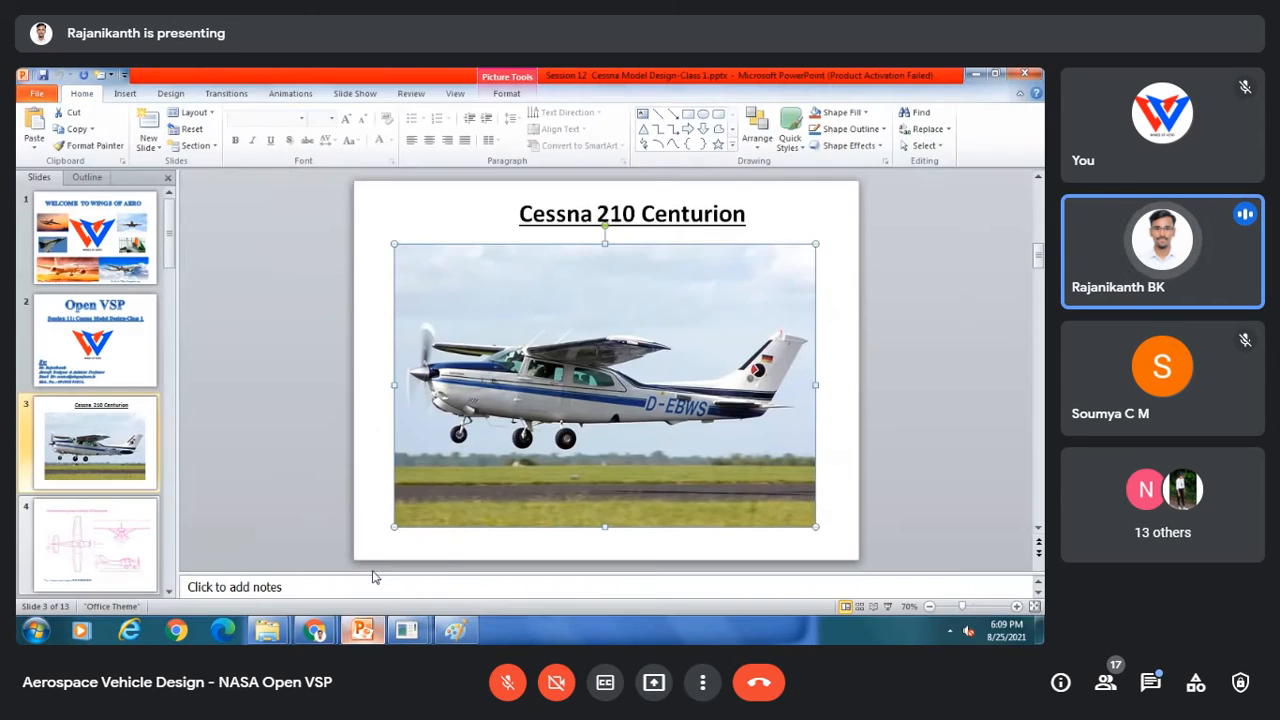
left_click(90, 545)
right_click(558, 342)
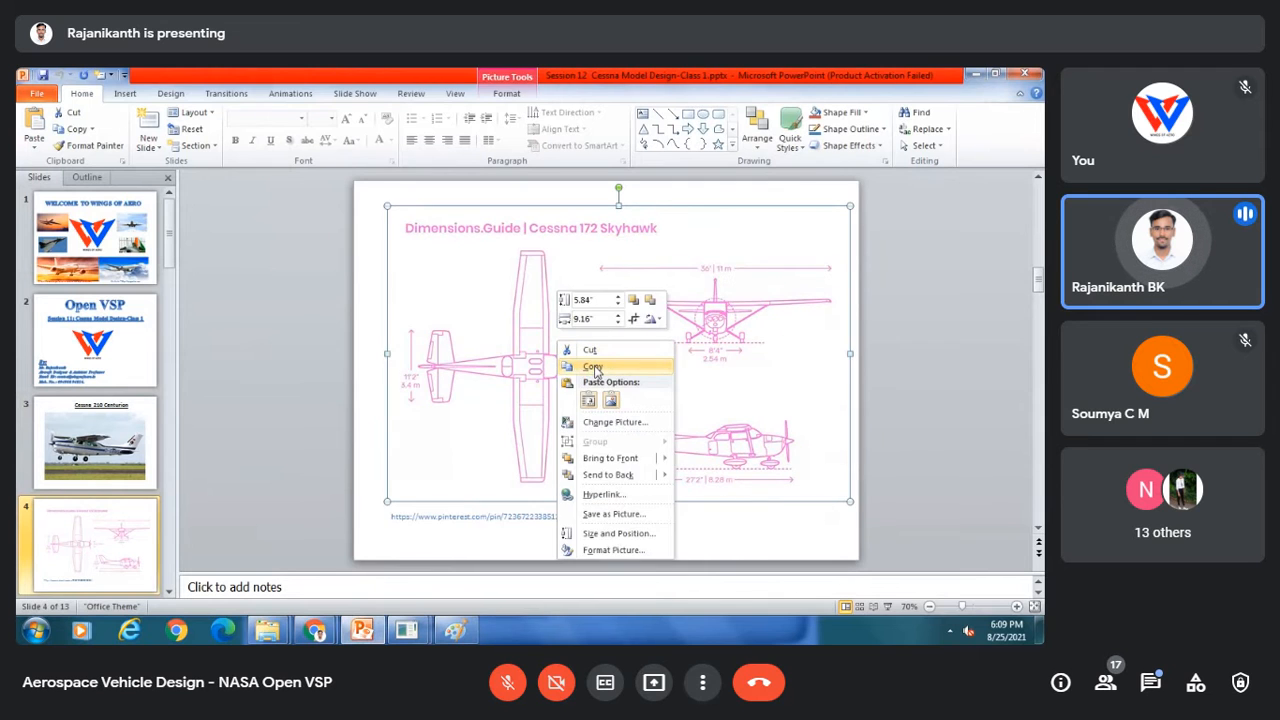
left_click(593, 368)
left_click(455, 629)
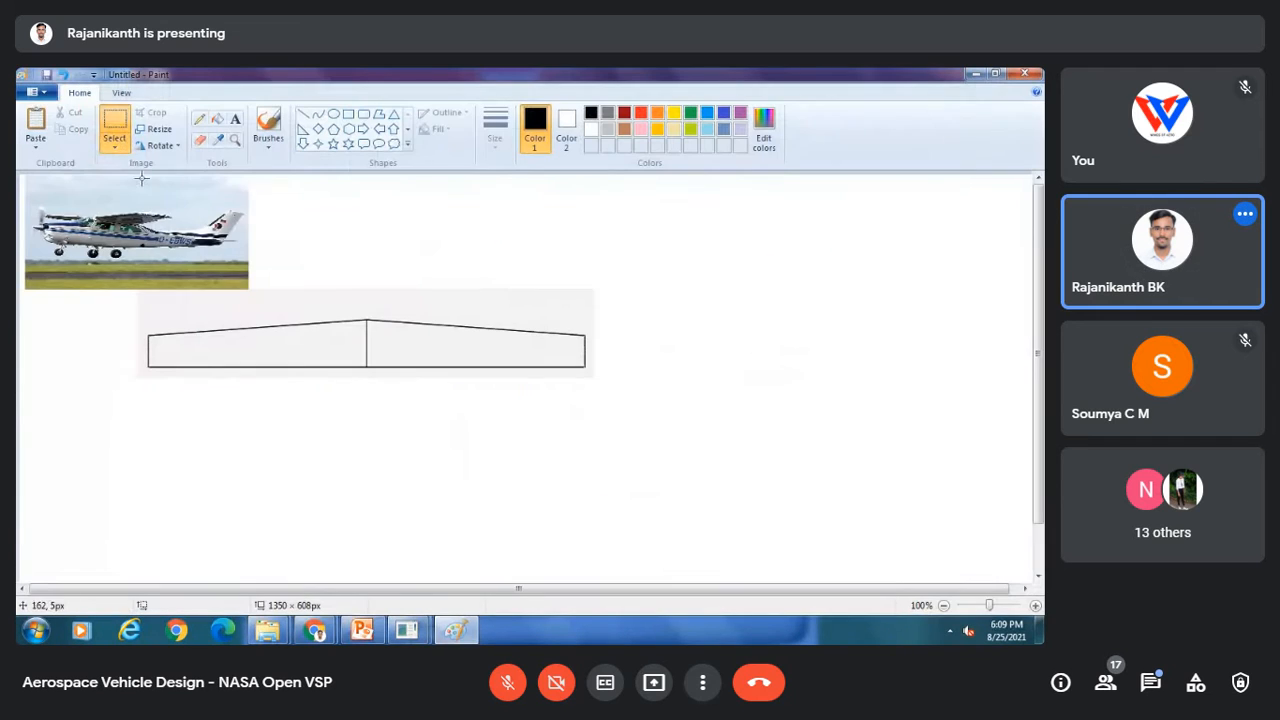
left_click(35, 128)
left_click_drag(126, 271, 352, 261)
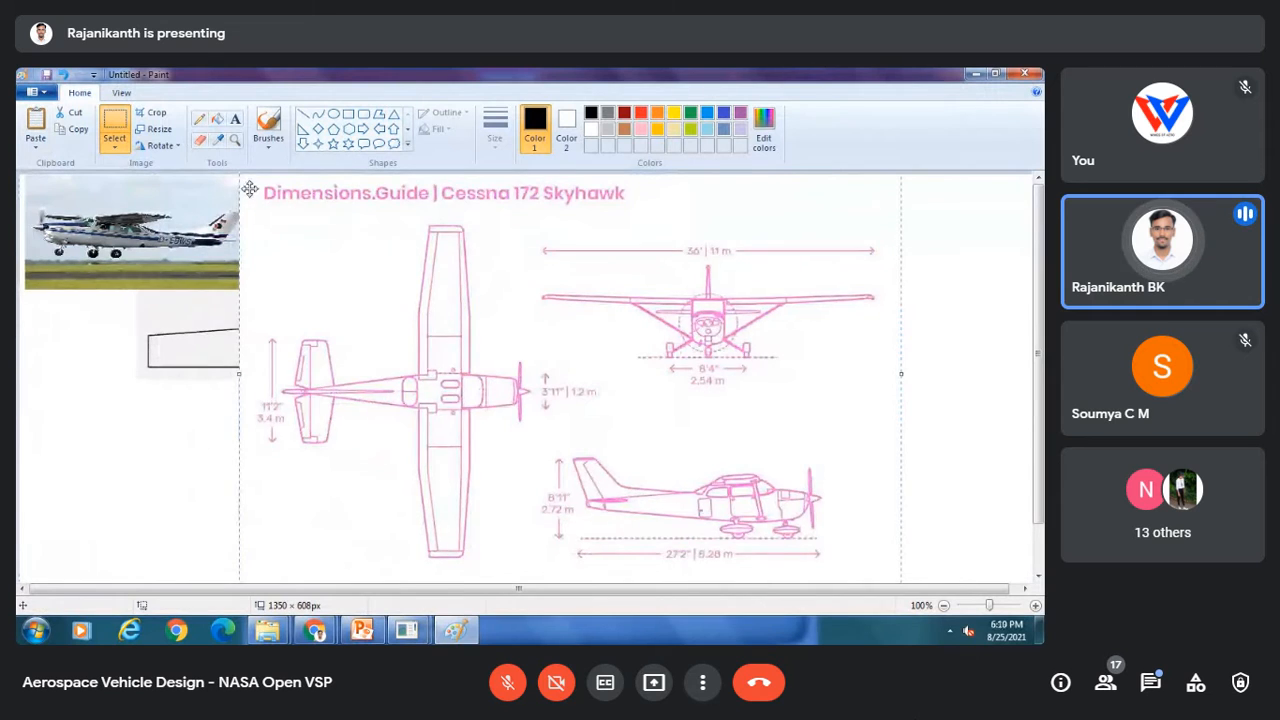
mouse_move(242, 204)
left_mouse_down()
mouse_move(214, 259)
mouse_move(240, 235)
mouse_move(519, 355)
left_mouse_up()
left_click_drag(630, 403, 752, 263)
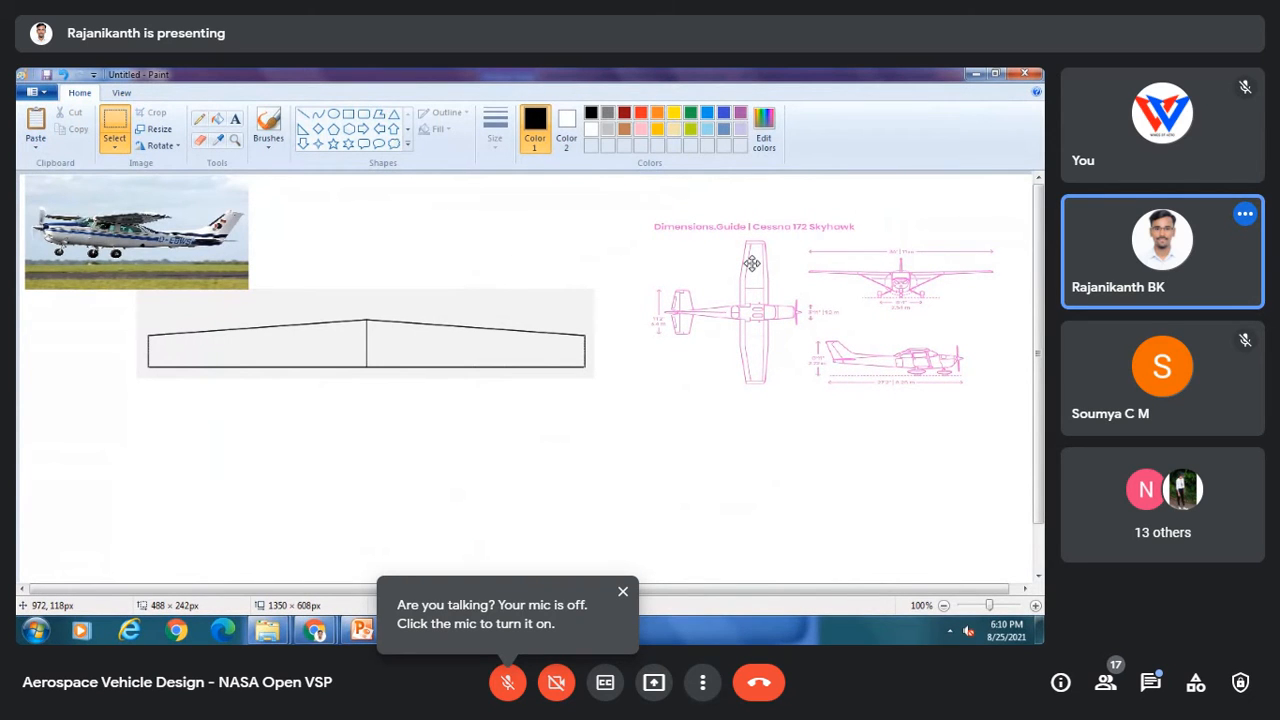
left_click_drag(752, 263, 752, 263)
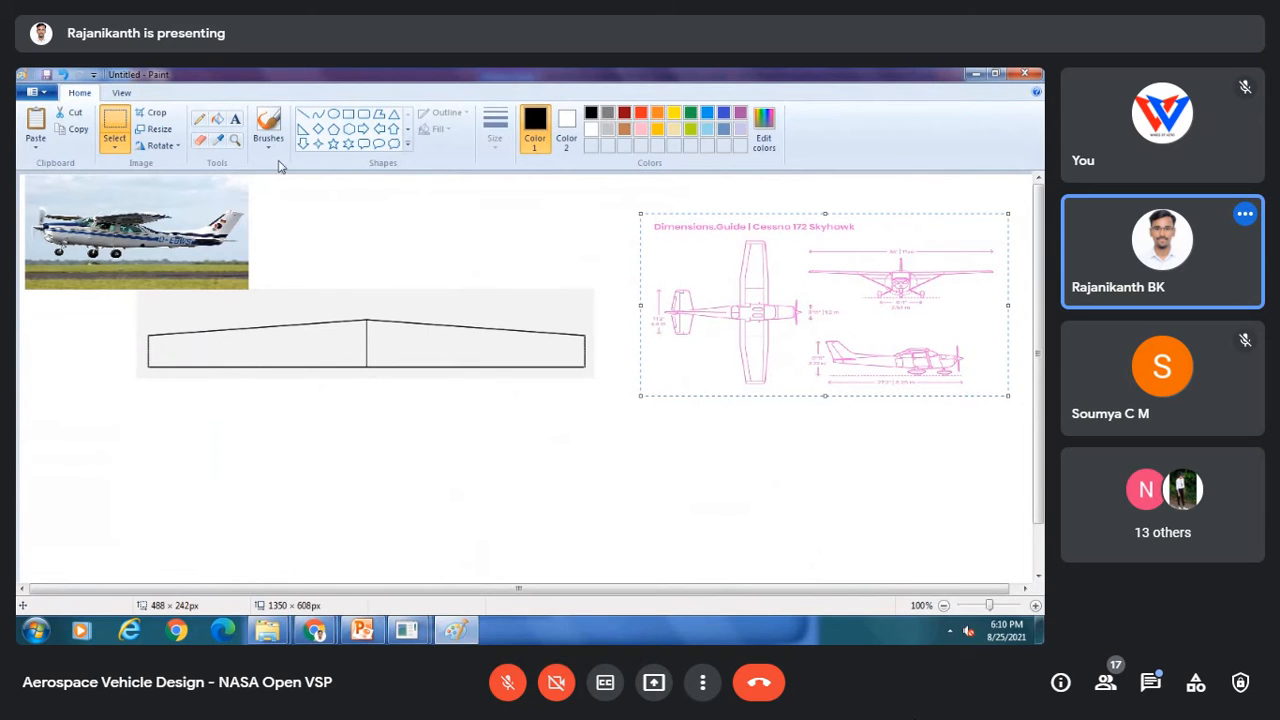
left_click(64, 76)
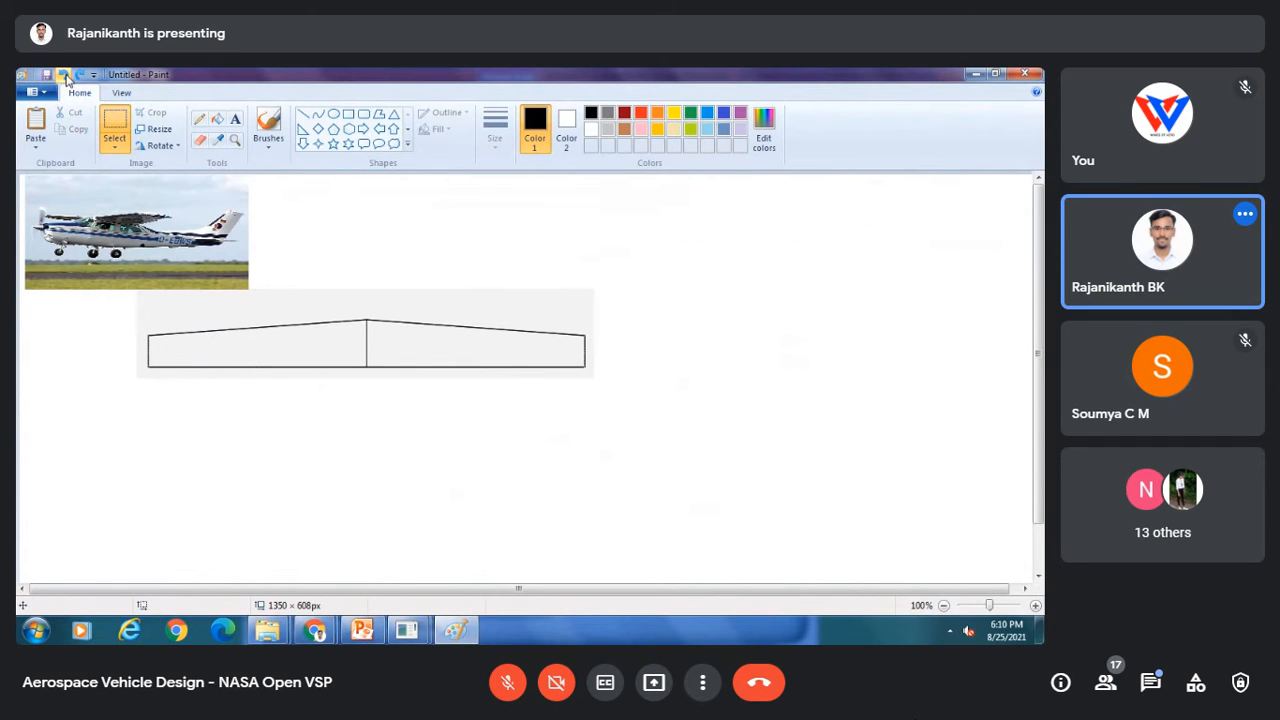
left_click(35, 125)
left_click_drag(392, 248, 529, 305)
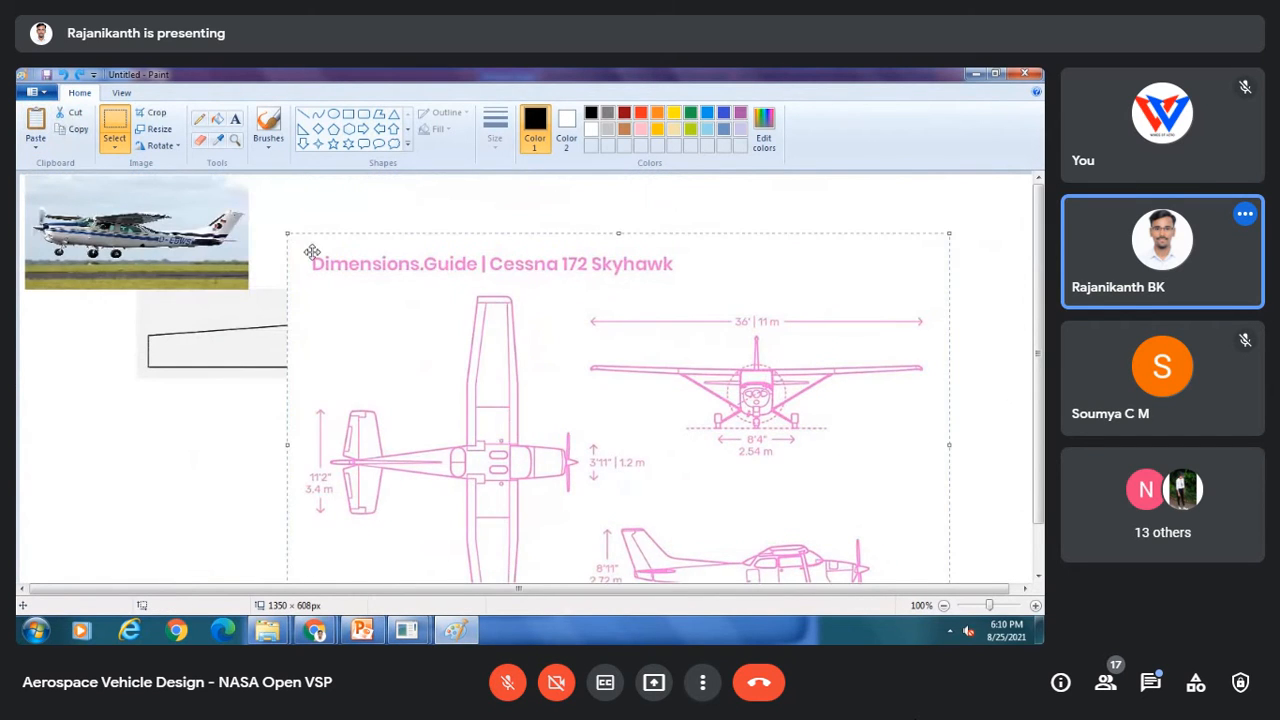
left_click_drag(285, 232, 443, 343)
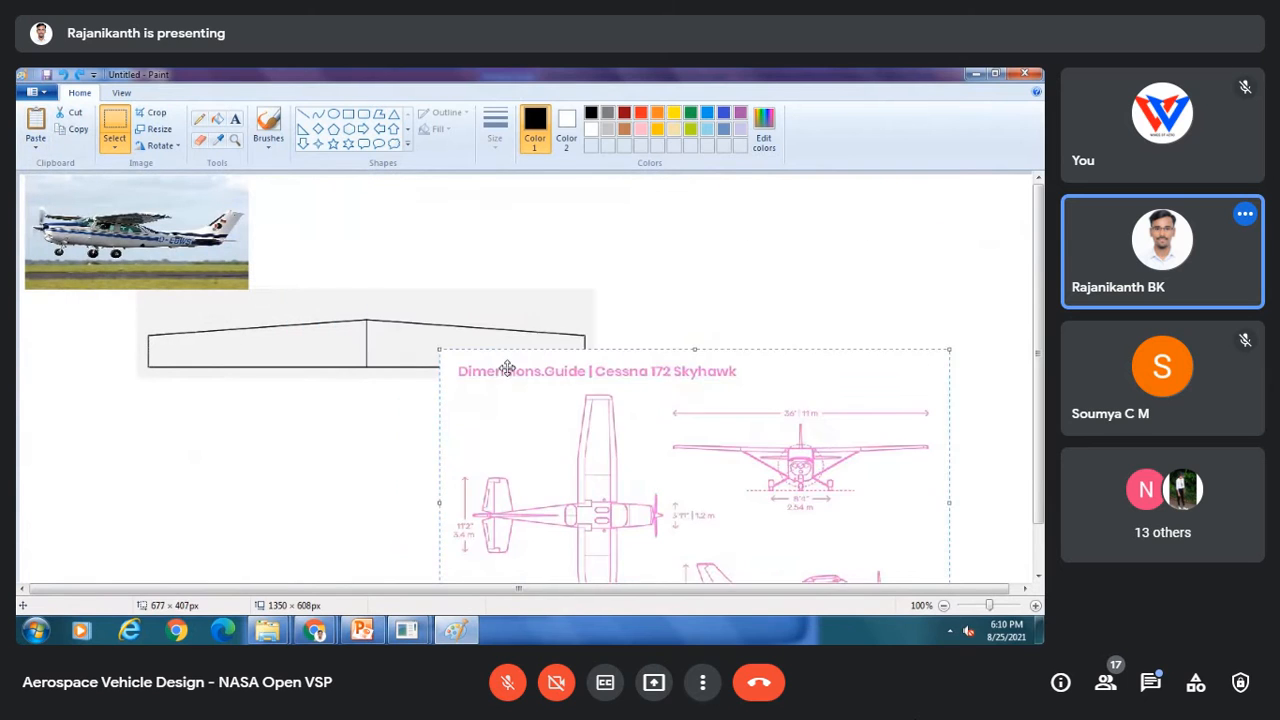
mouse_move(620, 449)
left_mouse_down()
mouse_move(677, 377)
mouse_move(777, 317)
mouse_move(689, 428)
left_mouse_up()
mouse_move(514, 490)
left_mouse_down()
mouse_move(514, 423)
mouse_move(541, 368)
mouse_move(443, 483)
mouse_move(406, 477)
mouse_move(563, 340)
mouse_move(336, 363)
mouse_move(765, 325)
mouse_move(755, 305)
mouse_move(624, 289)
mouse_move(611, 291)
mouse_move(705, 298)
mouse_move(694, 323)
mouse_move(771, 331)
mouse_move(734, 343)
left_mouse_up()
right_click(737, 346)
left_click(766, 355)
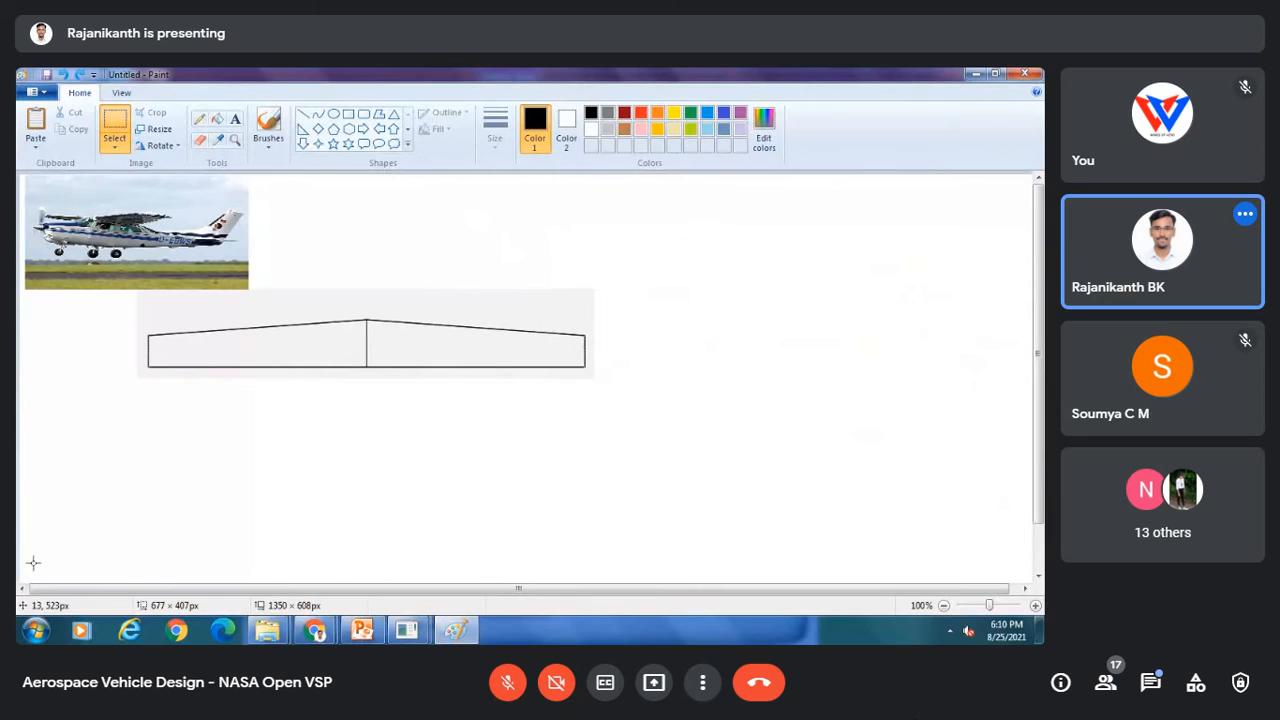
Step: Open a new Paint window and paste the Cessna 172 dimension drawing onto its canvas
left_click(35, 630)
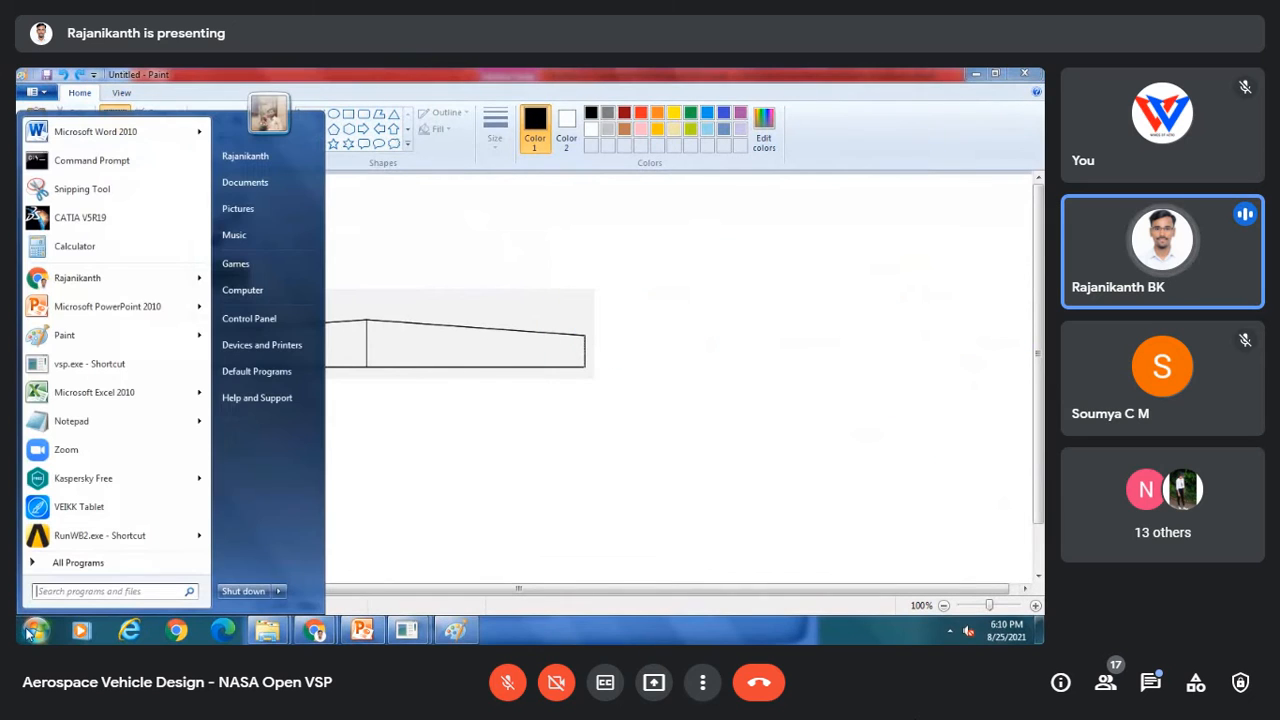
left_click(64, 333)
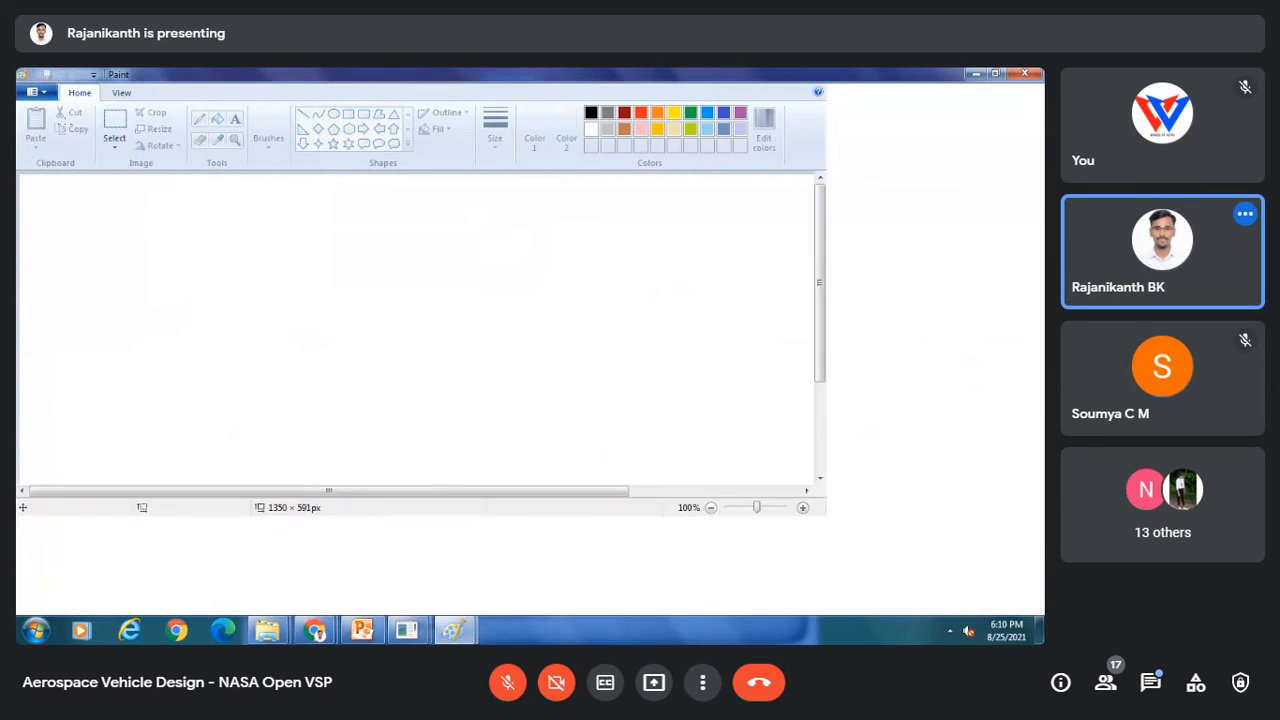
left_click(35, 120)
left_click_drag(290, 298, 540, 334)
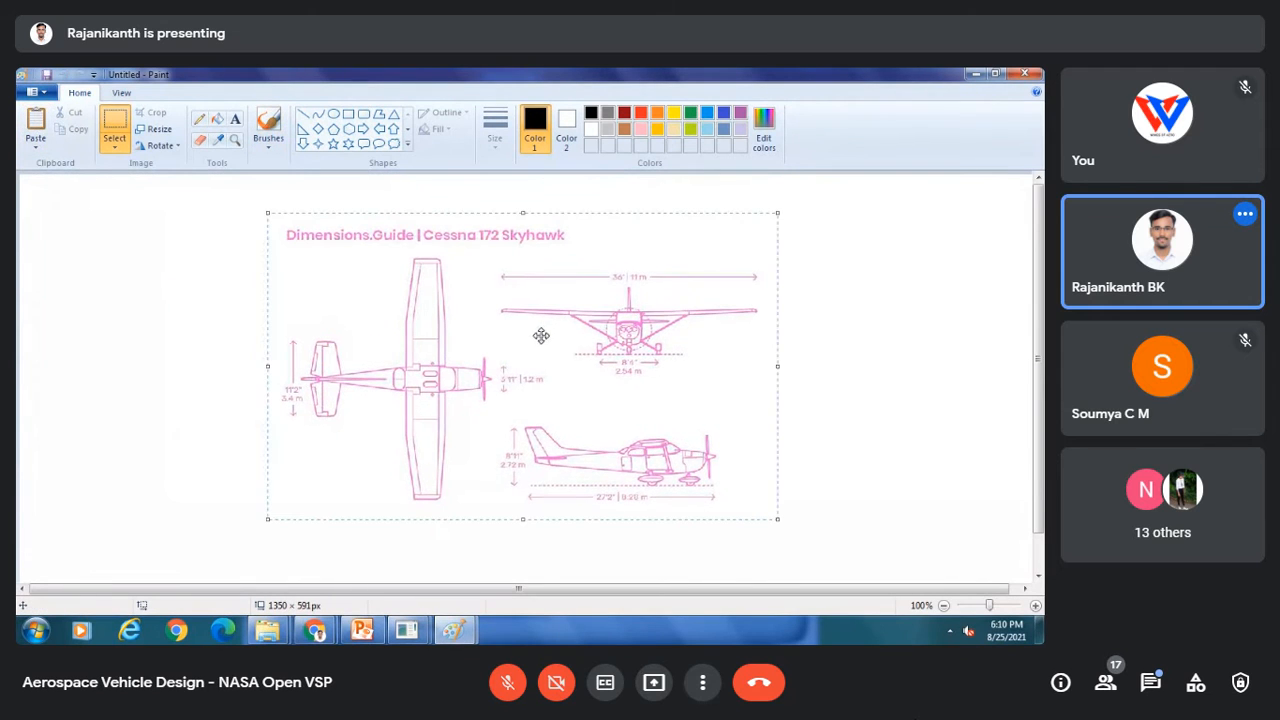
left_click(953, 359)
mouse_move(454, 629)
left_click(444, 550)
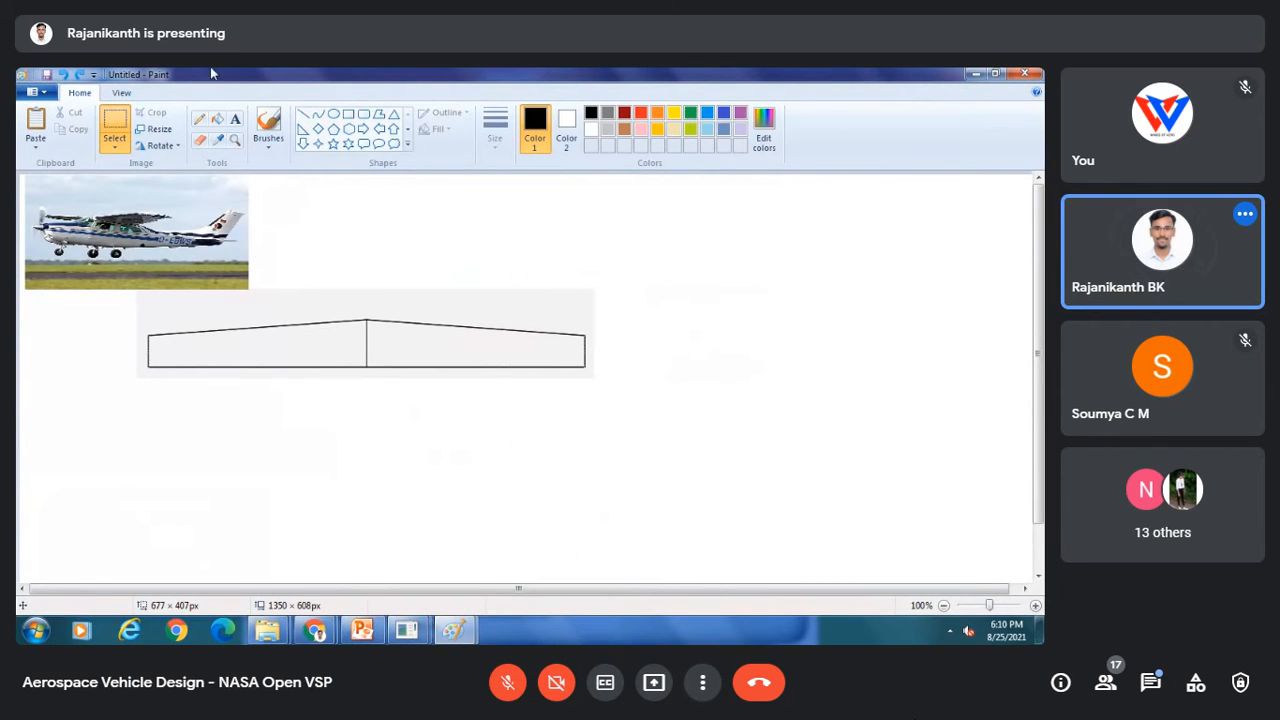
left_click(199, 118)
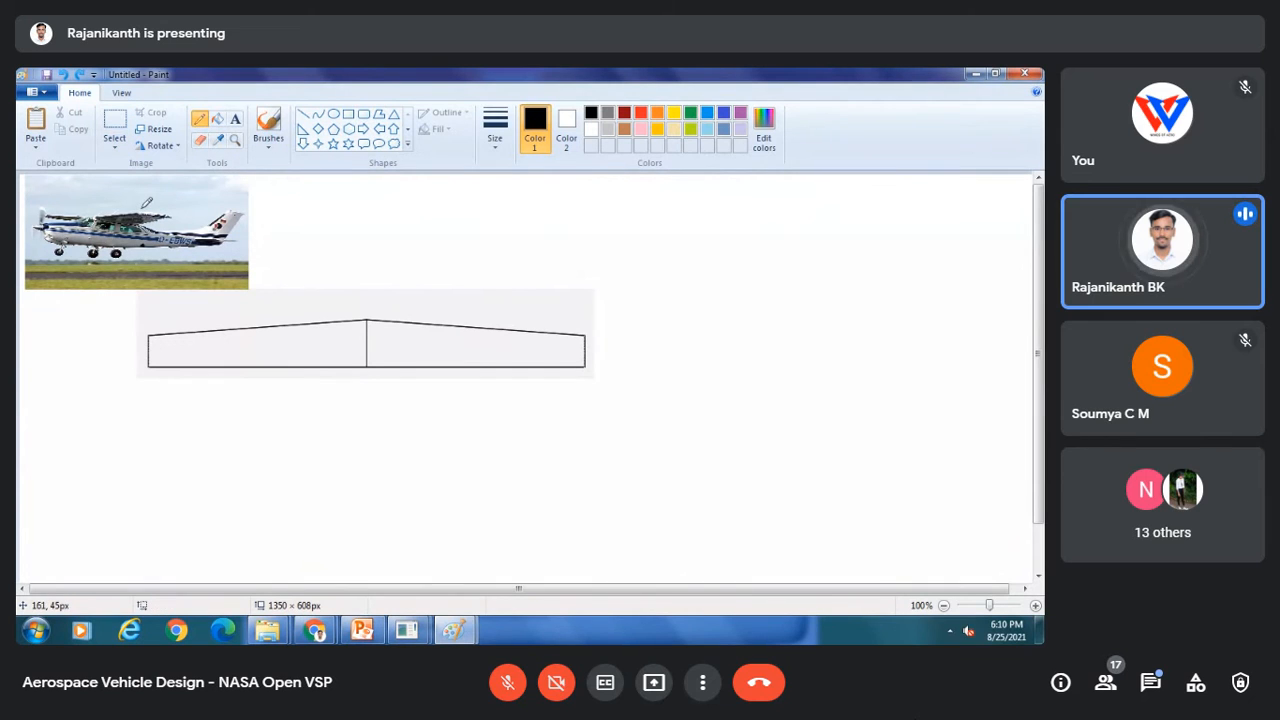
left_click_drag(142, 209, 184, 200)
left_click(650, 114)
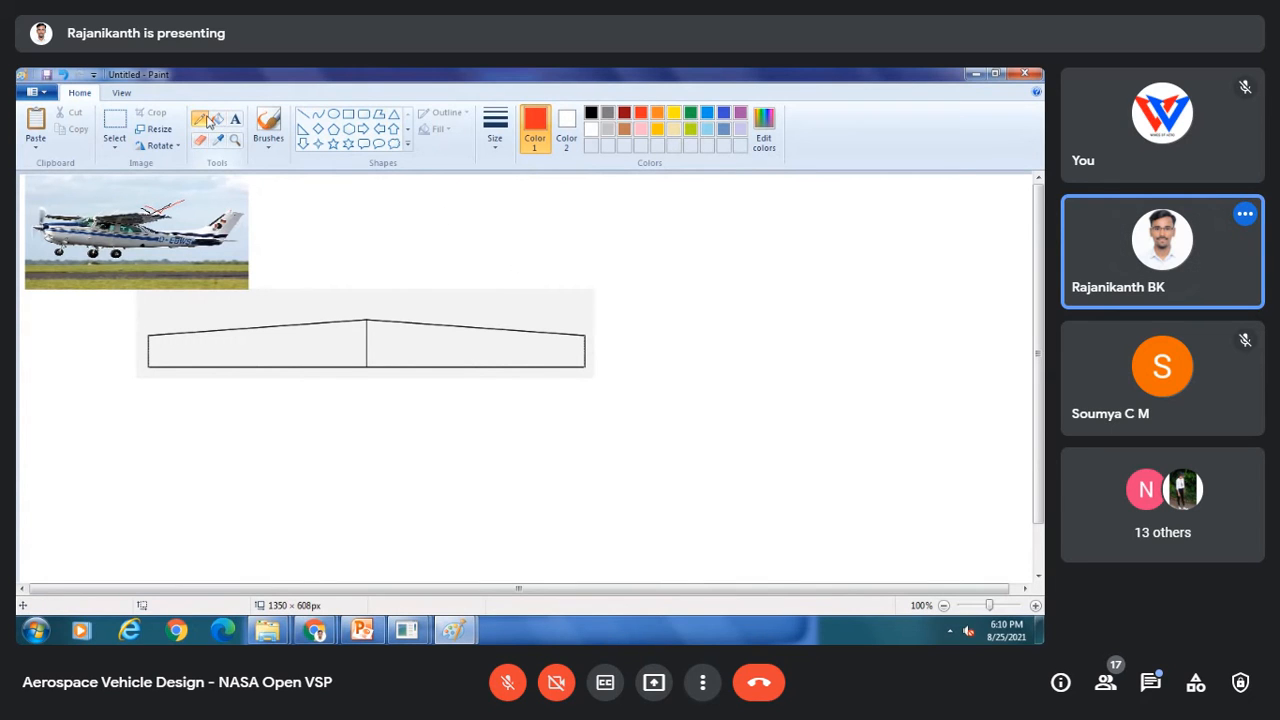
left_click(235, 119)
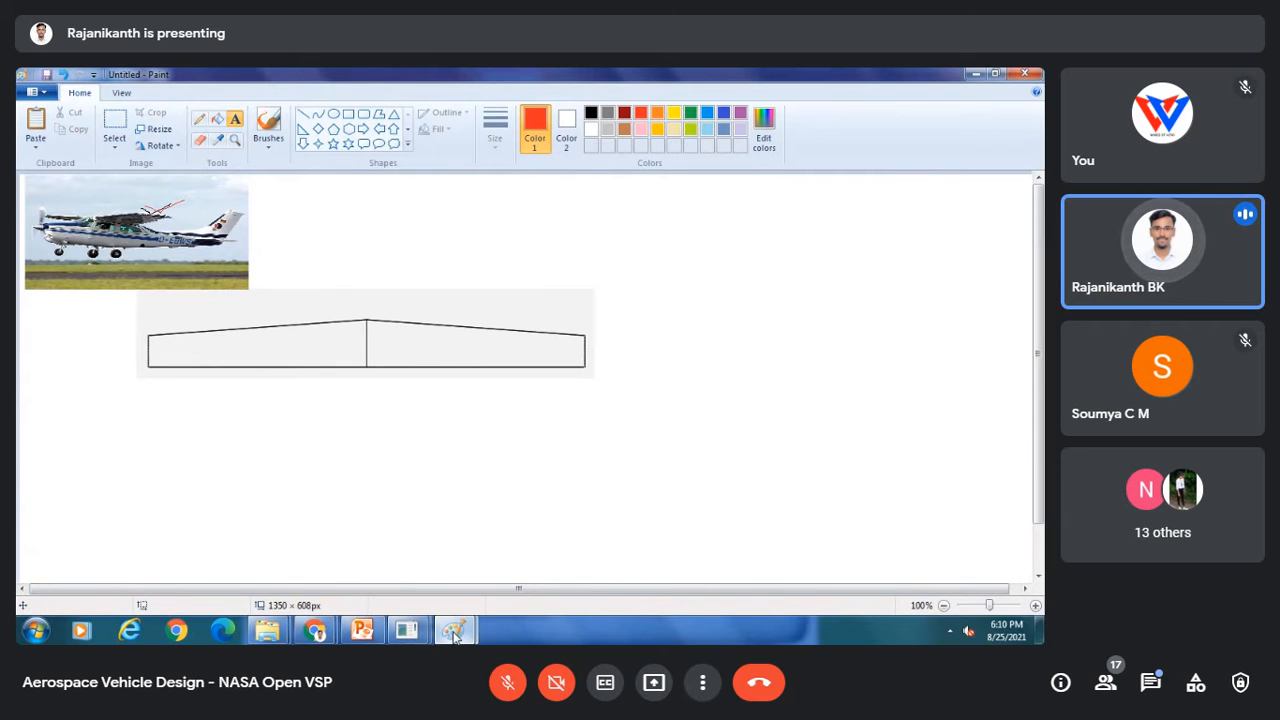
Step: Add a text label reading Part 2-Main Wing above the drawing's upper-right area
mouse_move(454, 630)
left_click(508, 565)
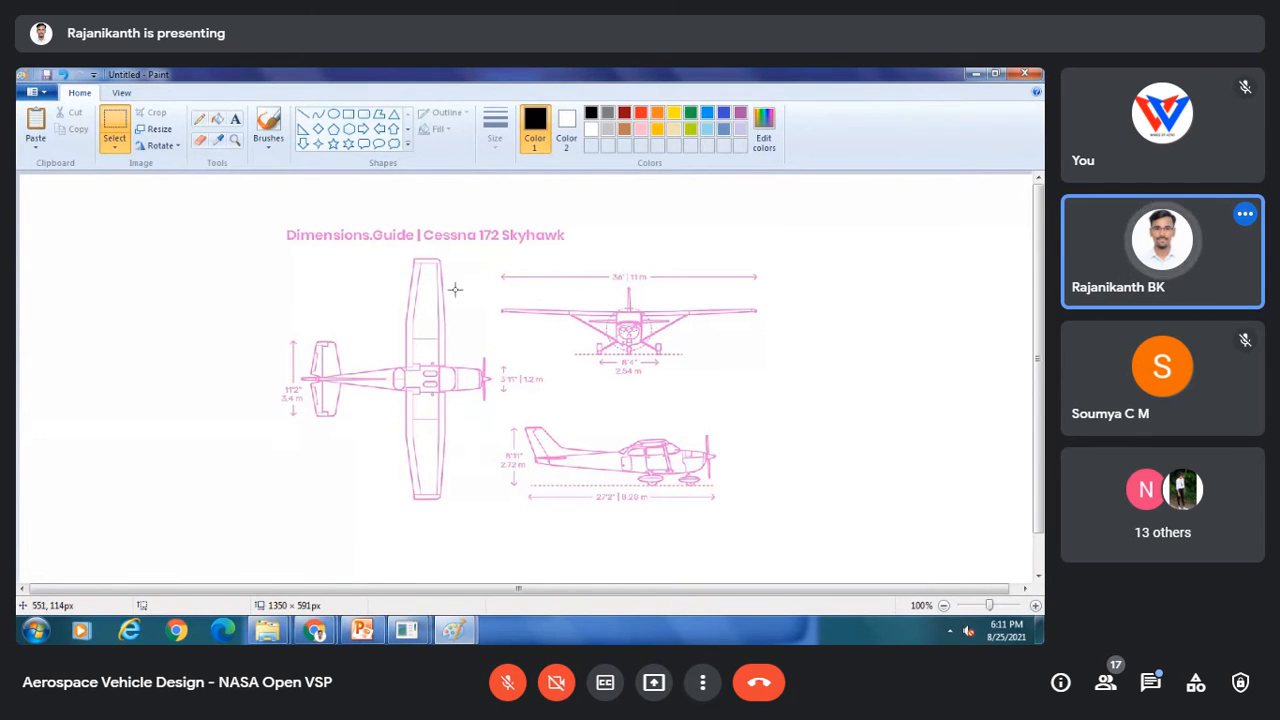
left_click(235, 120)
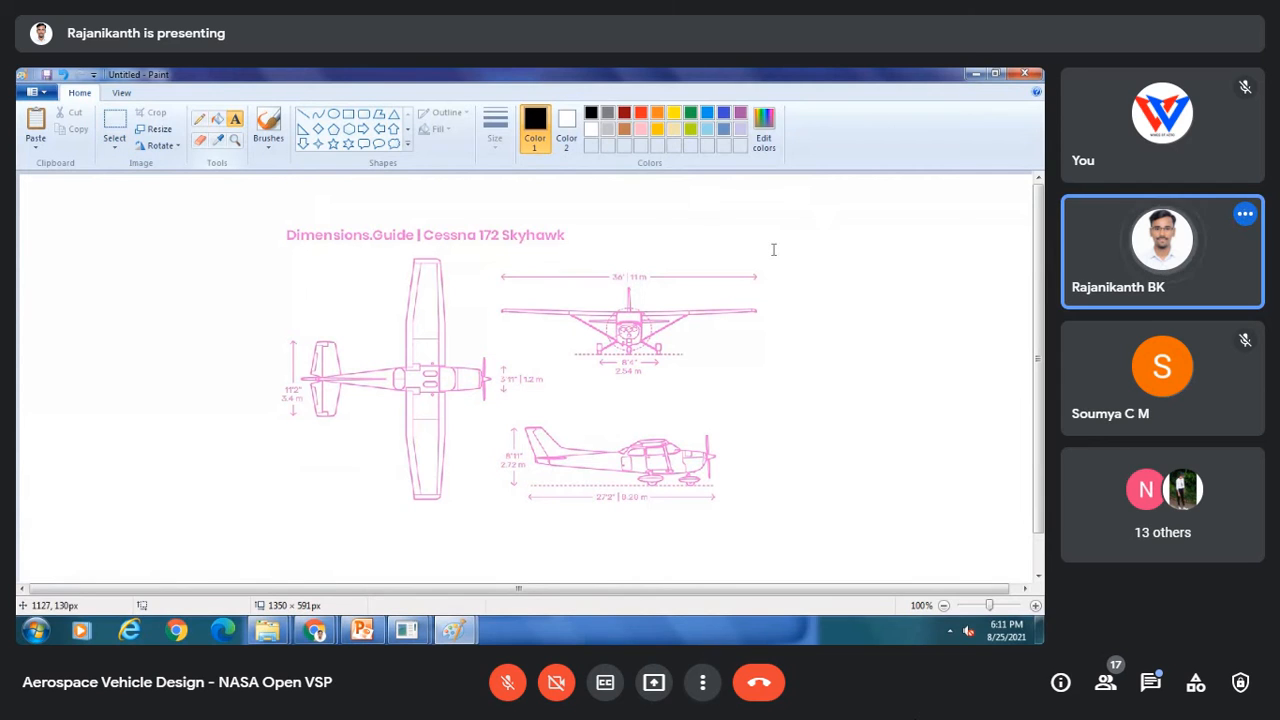
left_click(831, 220)
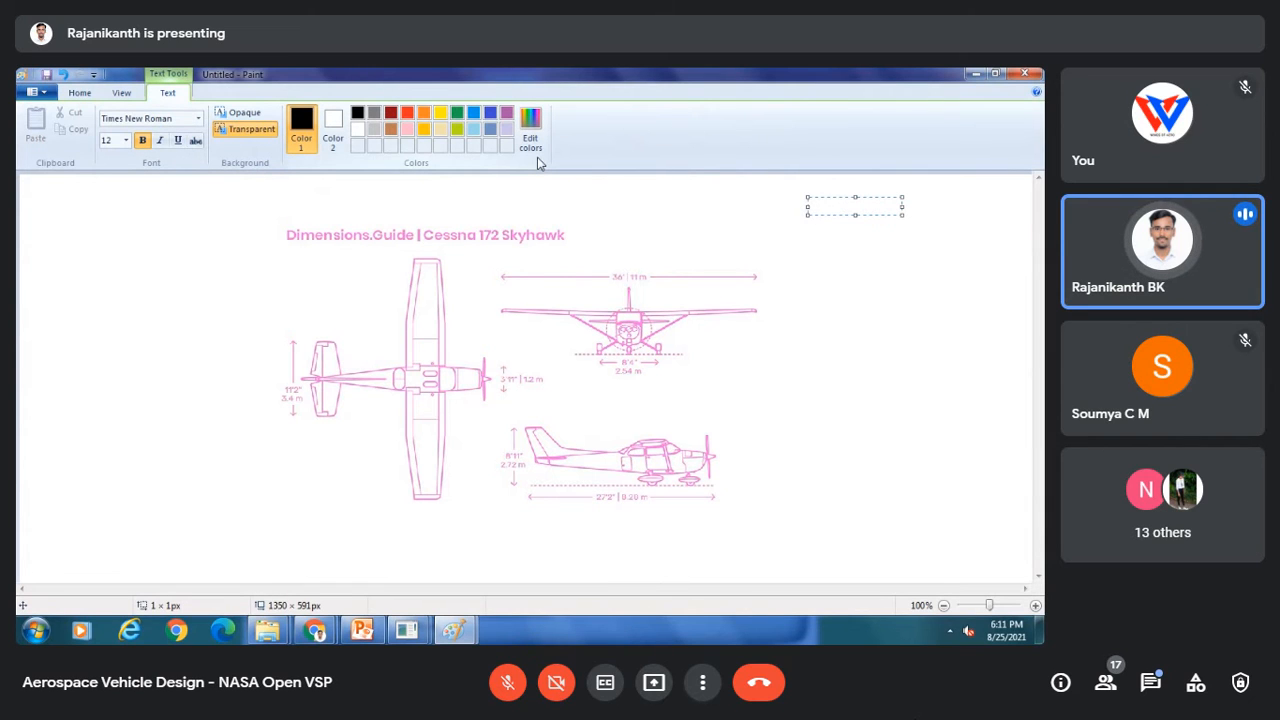
type("Part 2-M")
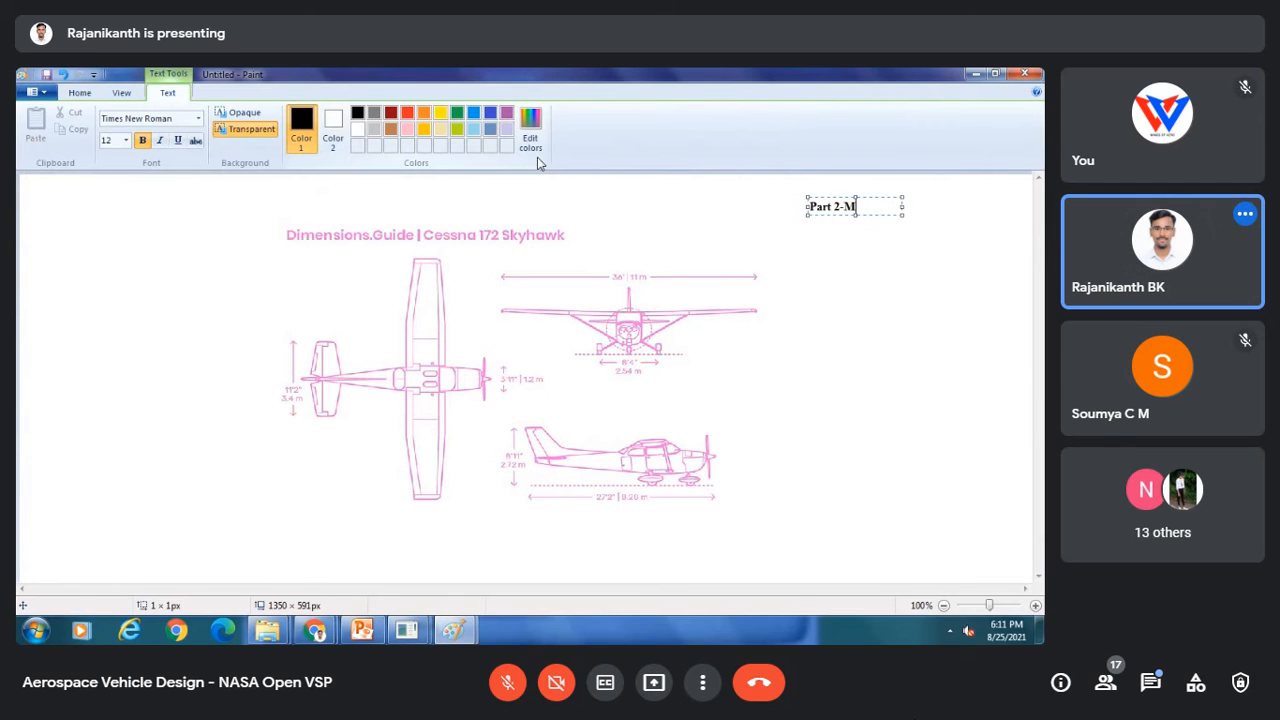
type("ain Wing")
left_click_drag(903, 216, 984, 216)
Step: Add the lines Span=42 ft and S=160 ft^2 under the Part 2-Main Wing label
key("Return")
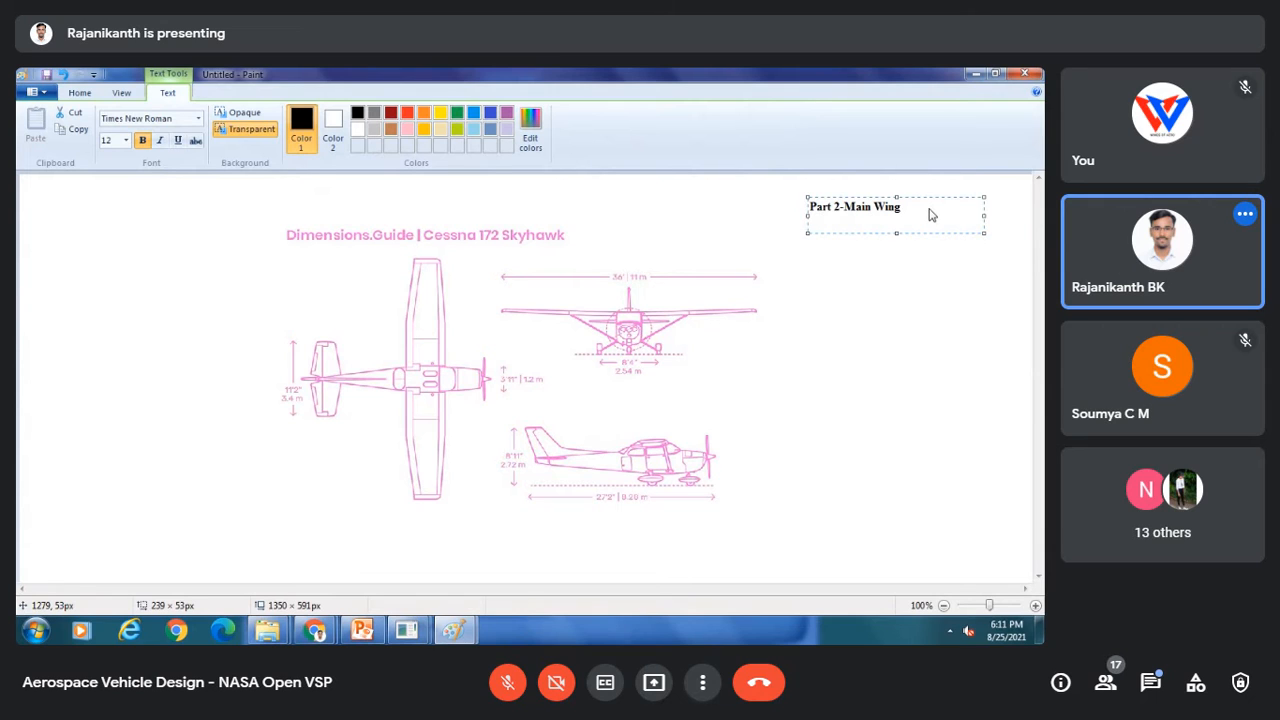
type("Span=160")
type("ft")
key("BackSpace")
key("BackSpace")
key("BackSpace")
key("BackSpace")
key("BackSpace")
key("BackSpace")
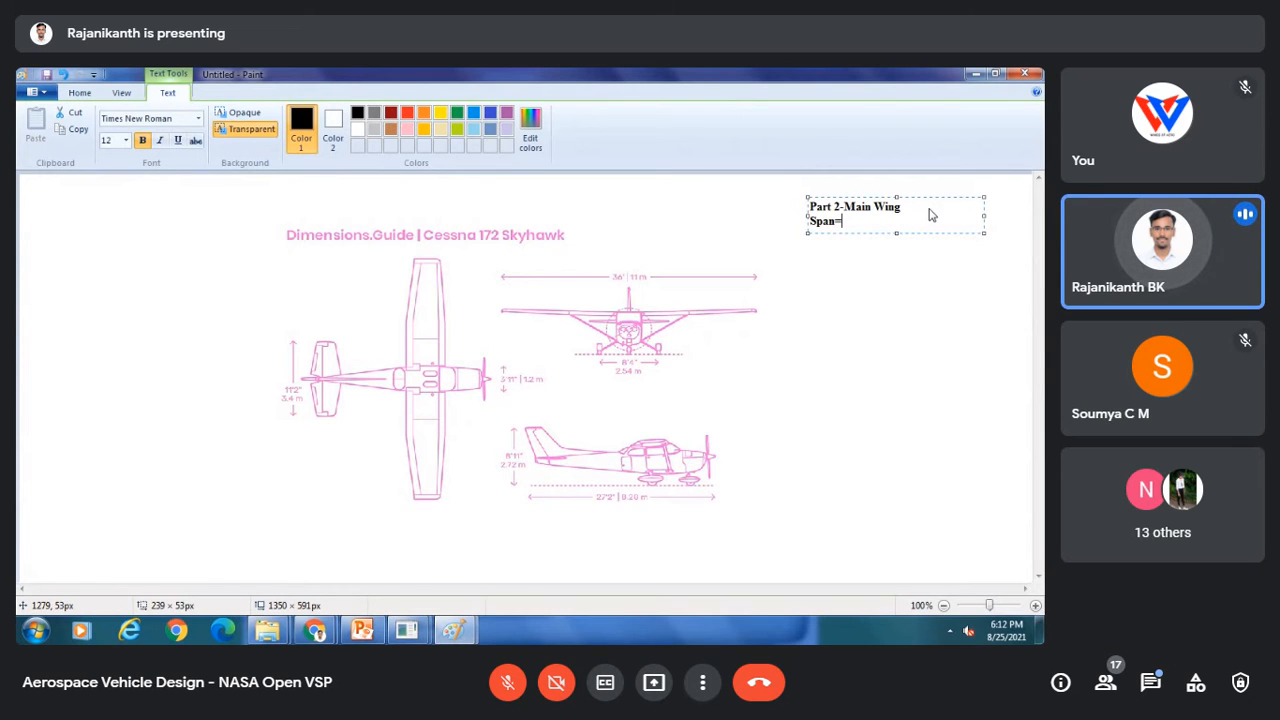
type("42 ")
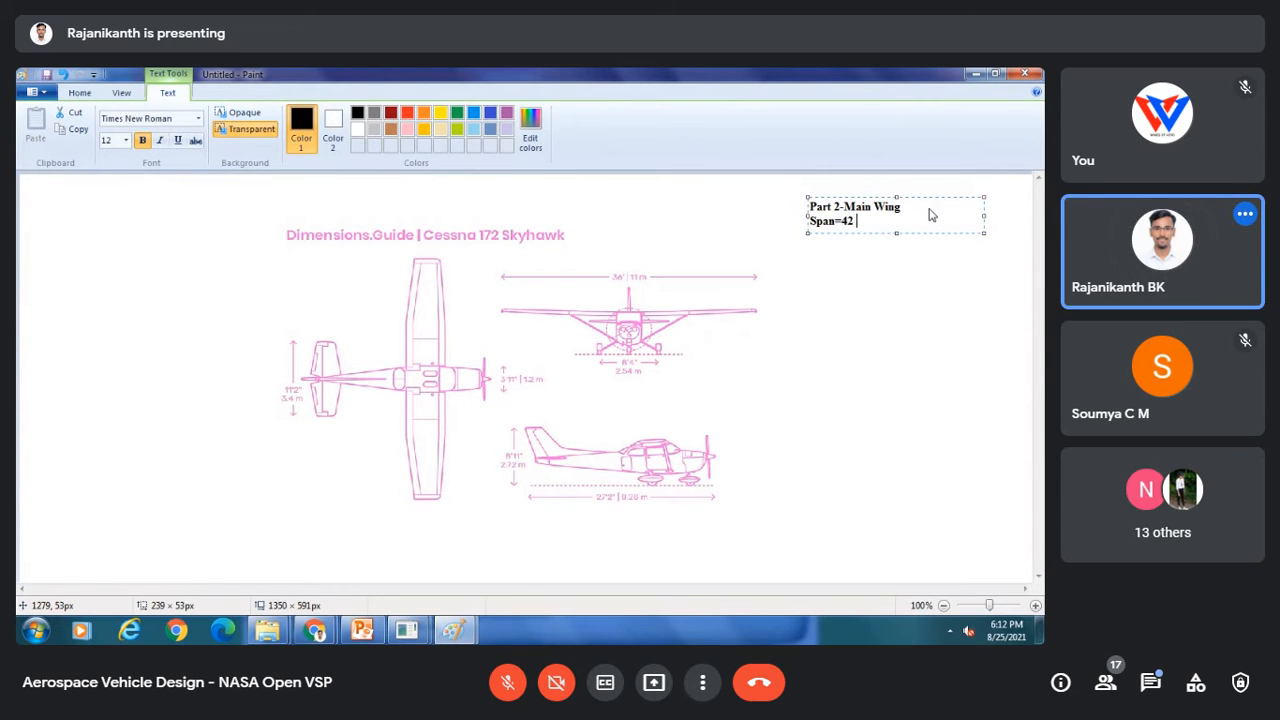
type("ft")
key("Return")
type("S")
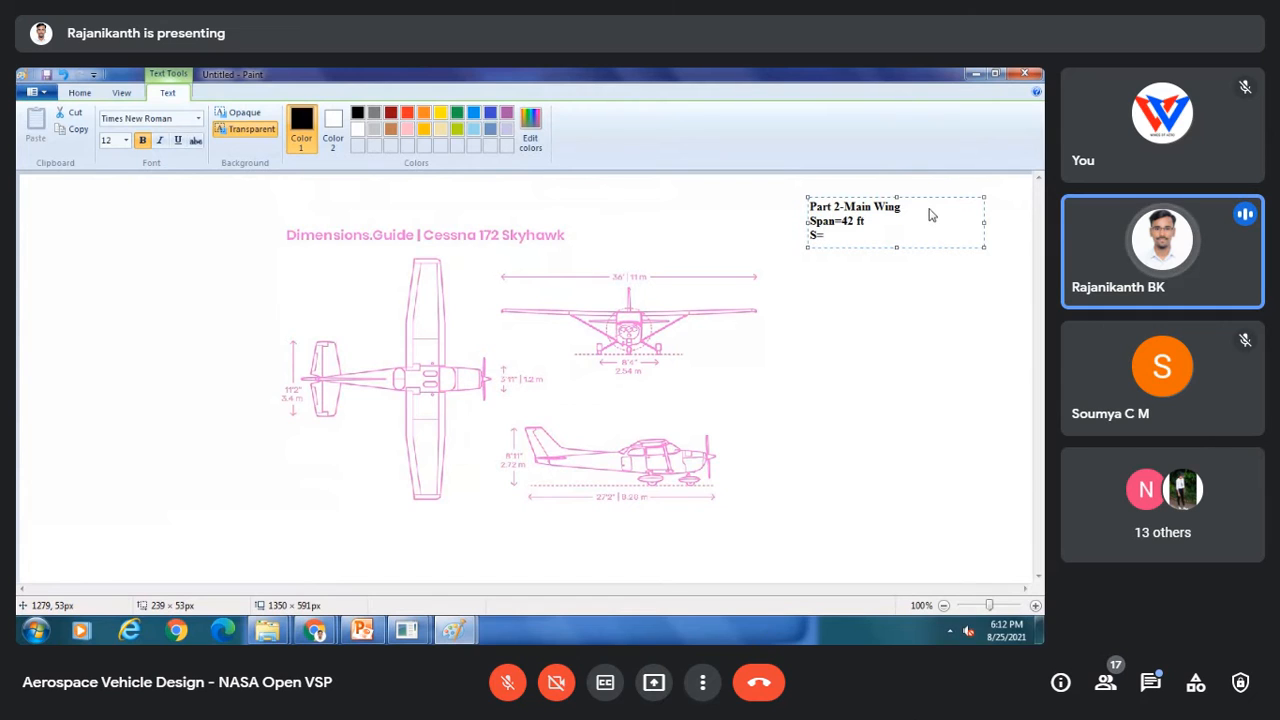
type("=160 ft^2")
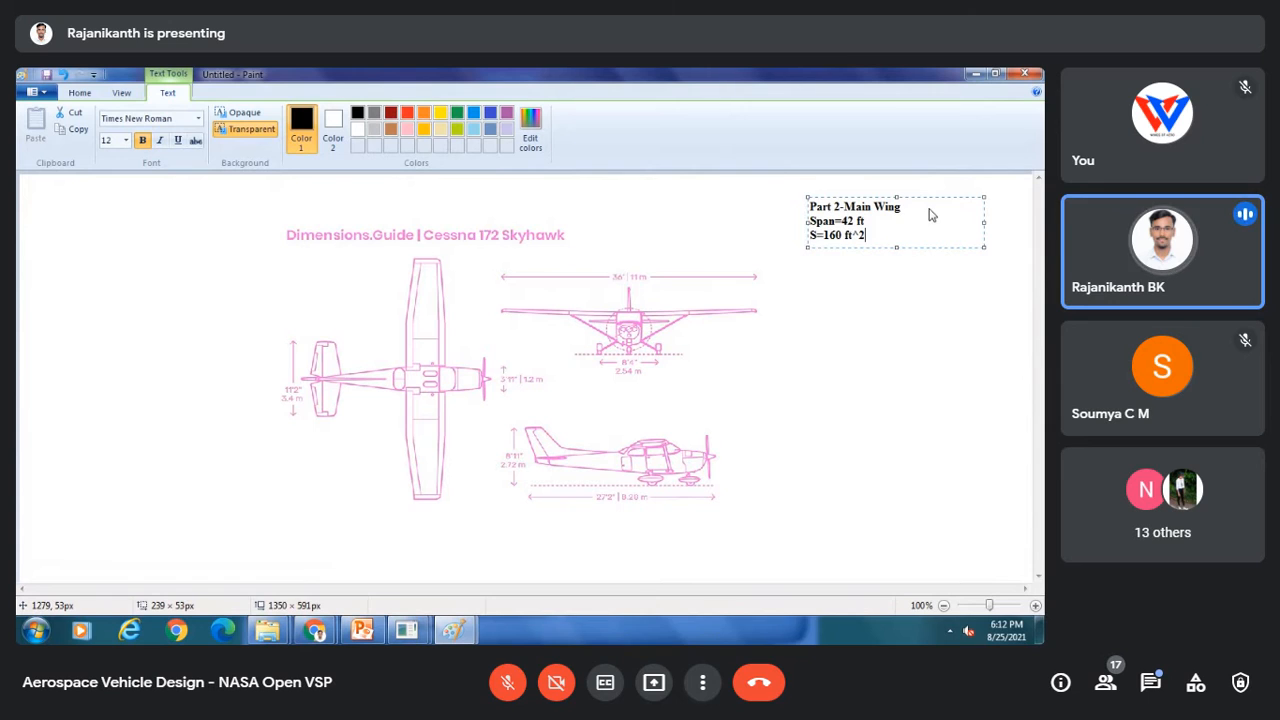
key("Return")
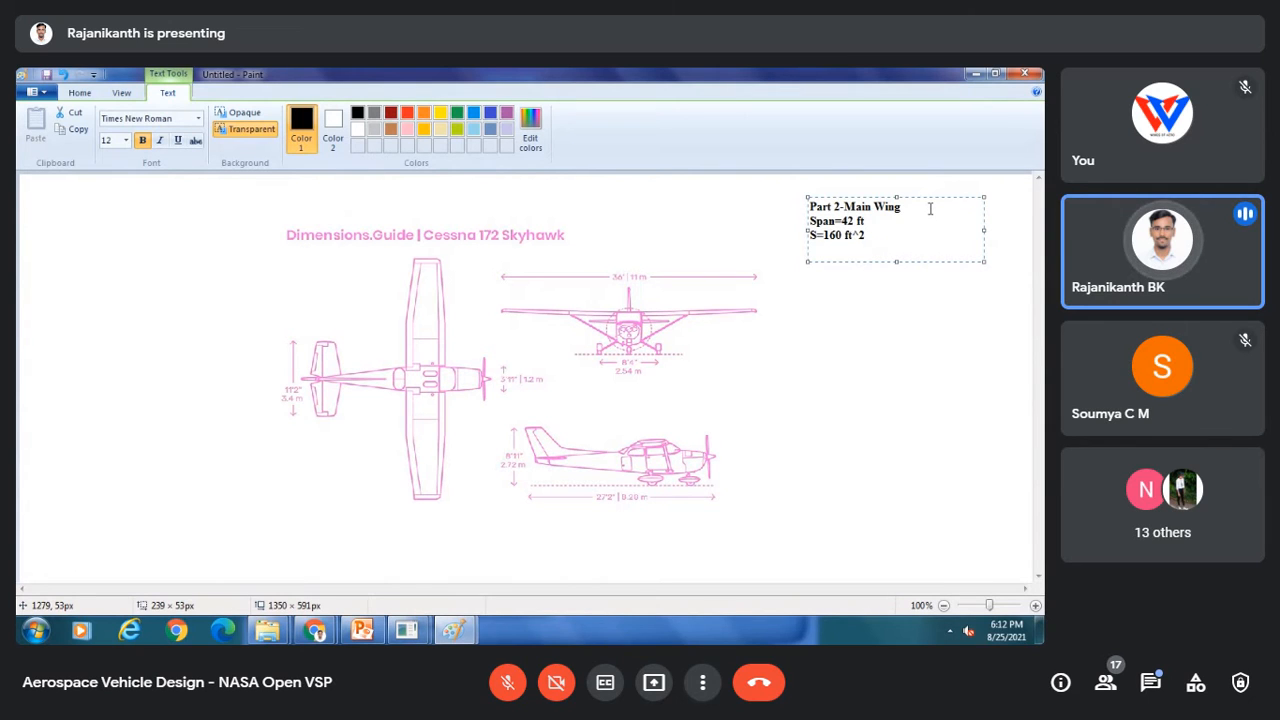
Step: Add the lines AR=11.02 and Chord Length=3.80 ft to the wing notes
type("AR")
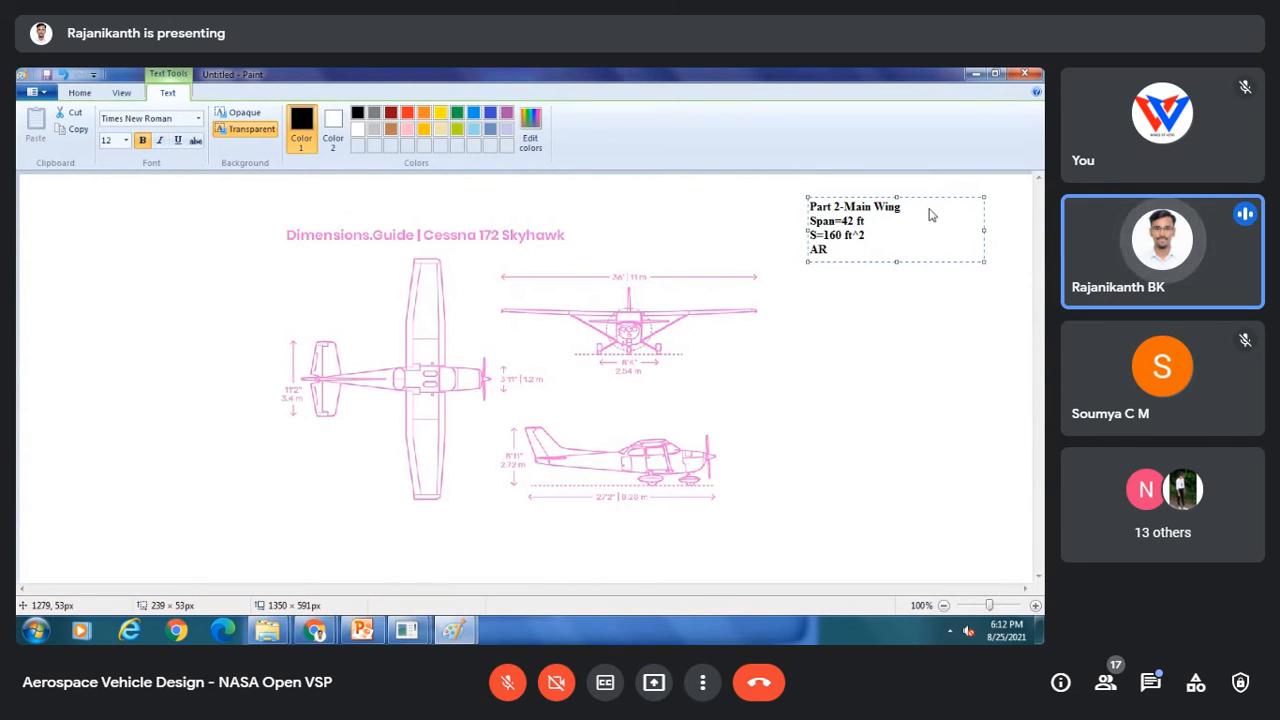
type("=11.")
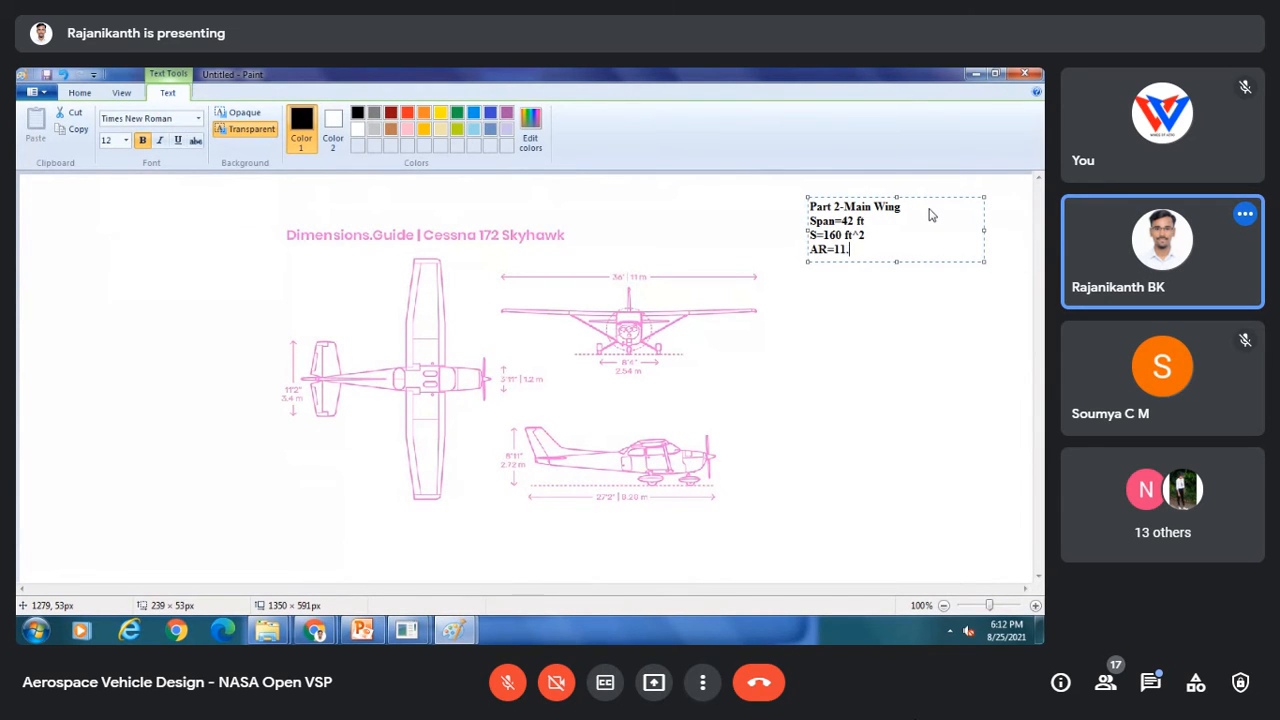
type("02")
key("Return")
type("c")
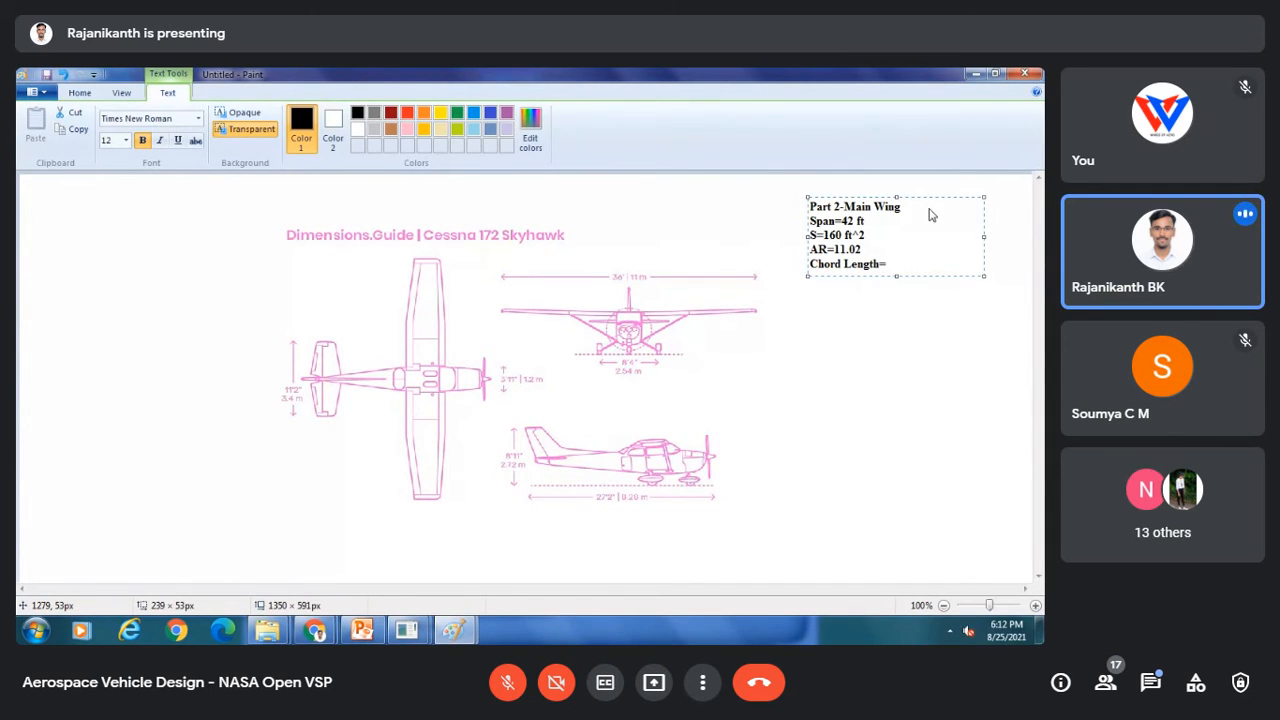
type("3.80 ft")
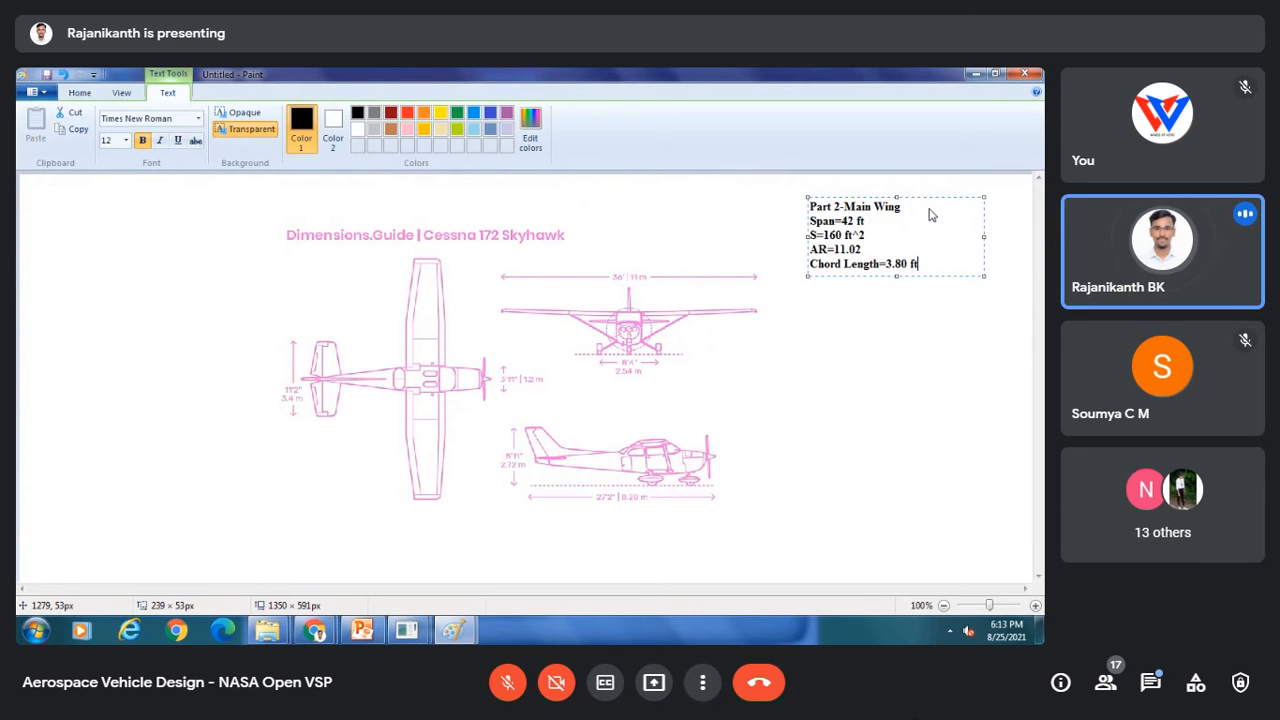
Step: With the pencil, mark the wingspan along the top-view wing and underline the span note
left_click(852, 376)
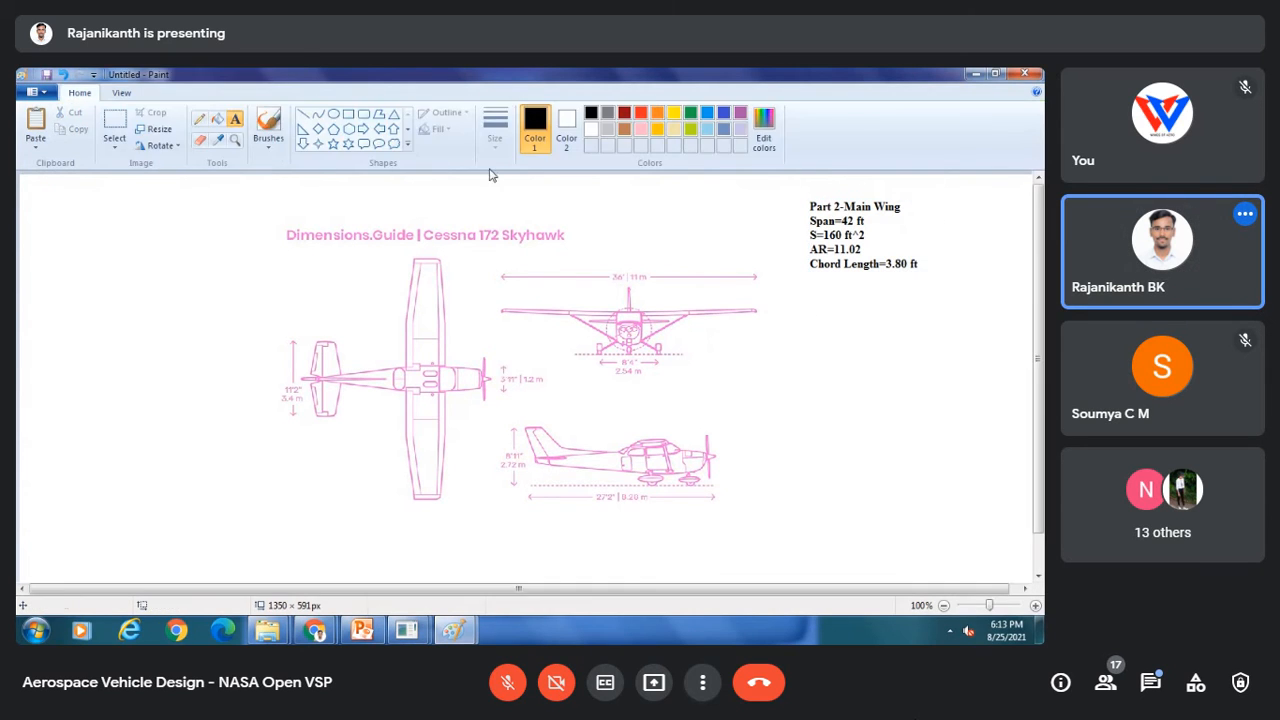
left_click(199, 119)
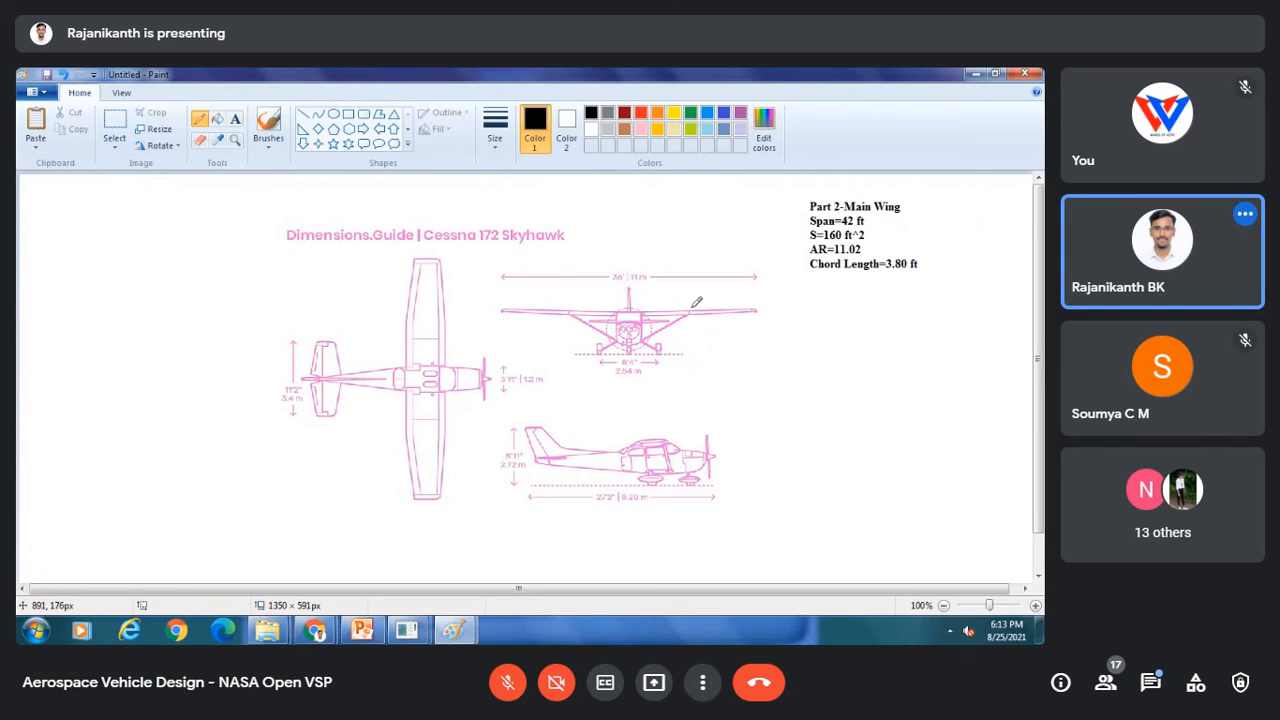
left_click_drag(412, 260, 440, 260)
left_click_drag(416, 498, 446, 498)
left_click_drag(427, 260, 434, 494)
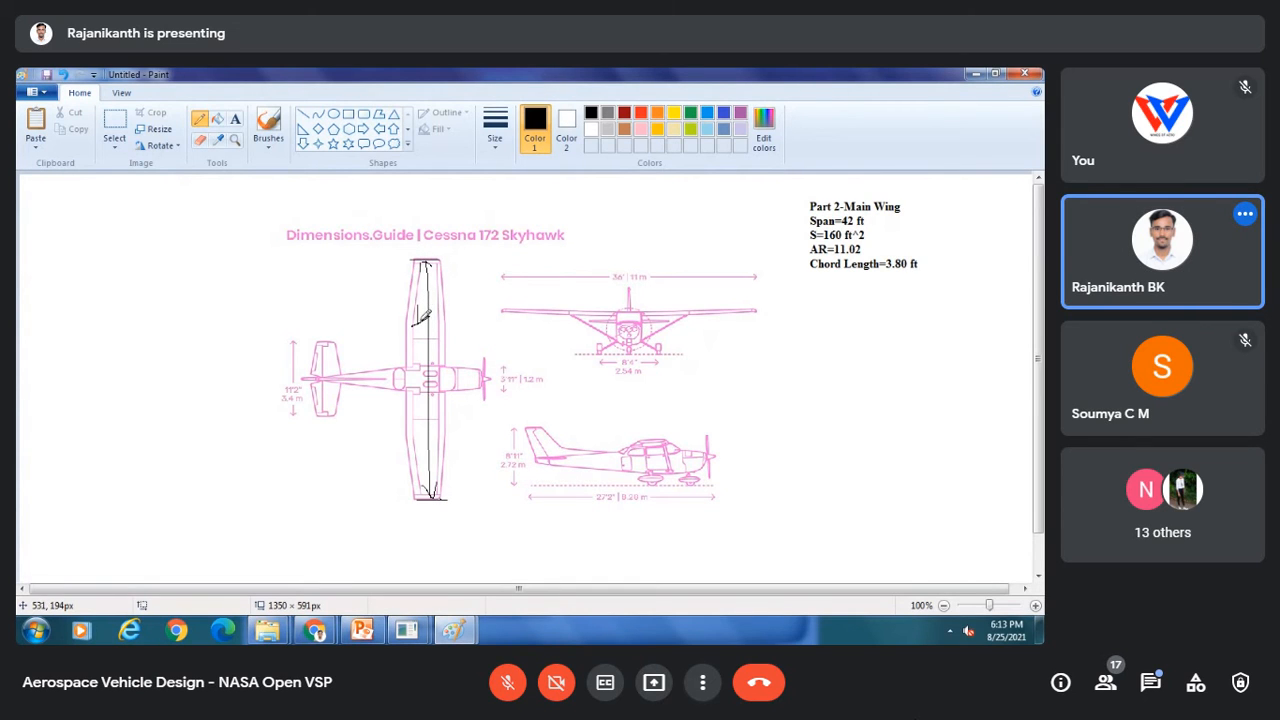
left_click_drag(421, 323, 432, 319)
left_click_drag(870, 209, 900, 207)
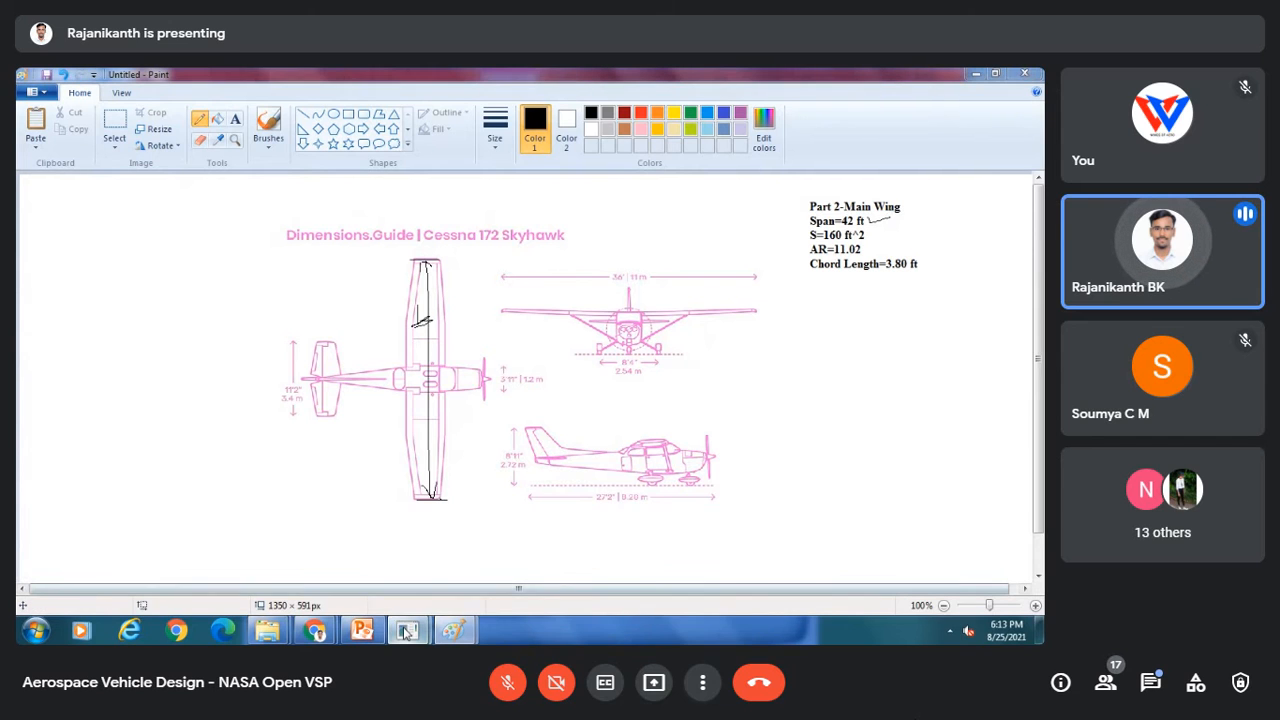
Step: Start a new OpenVSP model and add a wing geometry to it
mouse_move(406, 629)
left_click(474, 538)
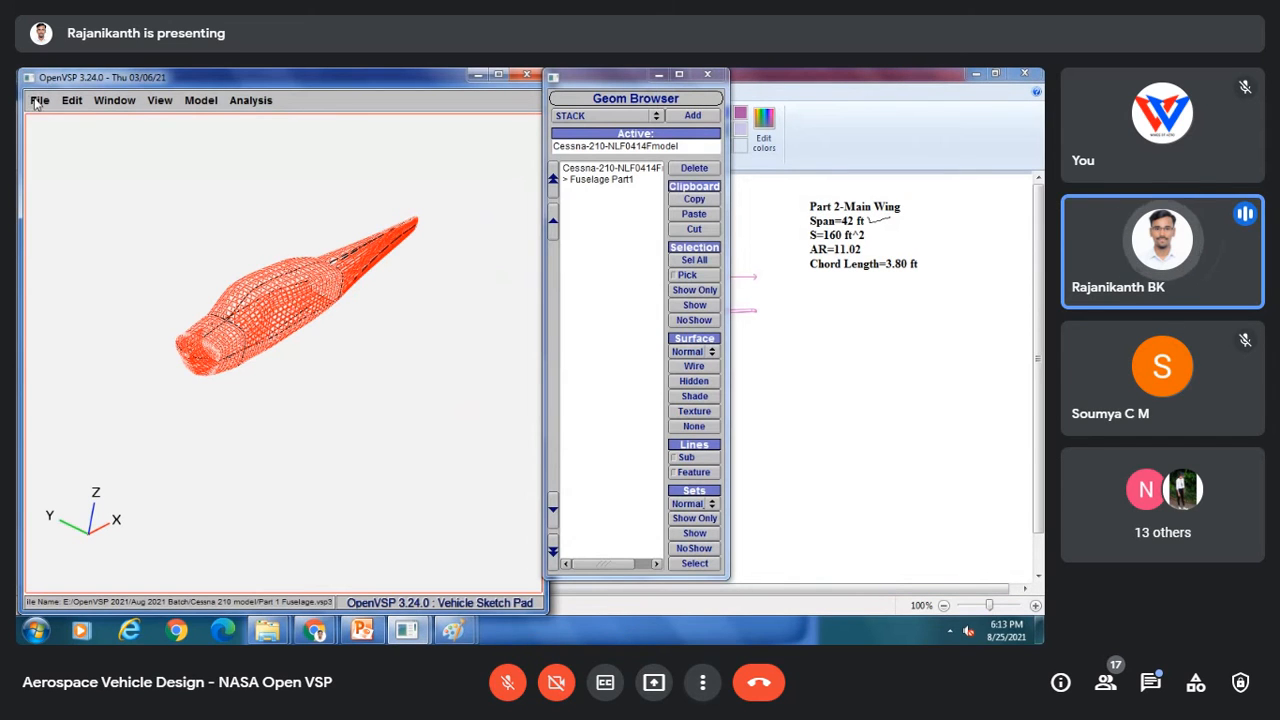
left_click(38, 101)
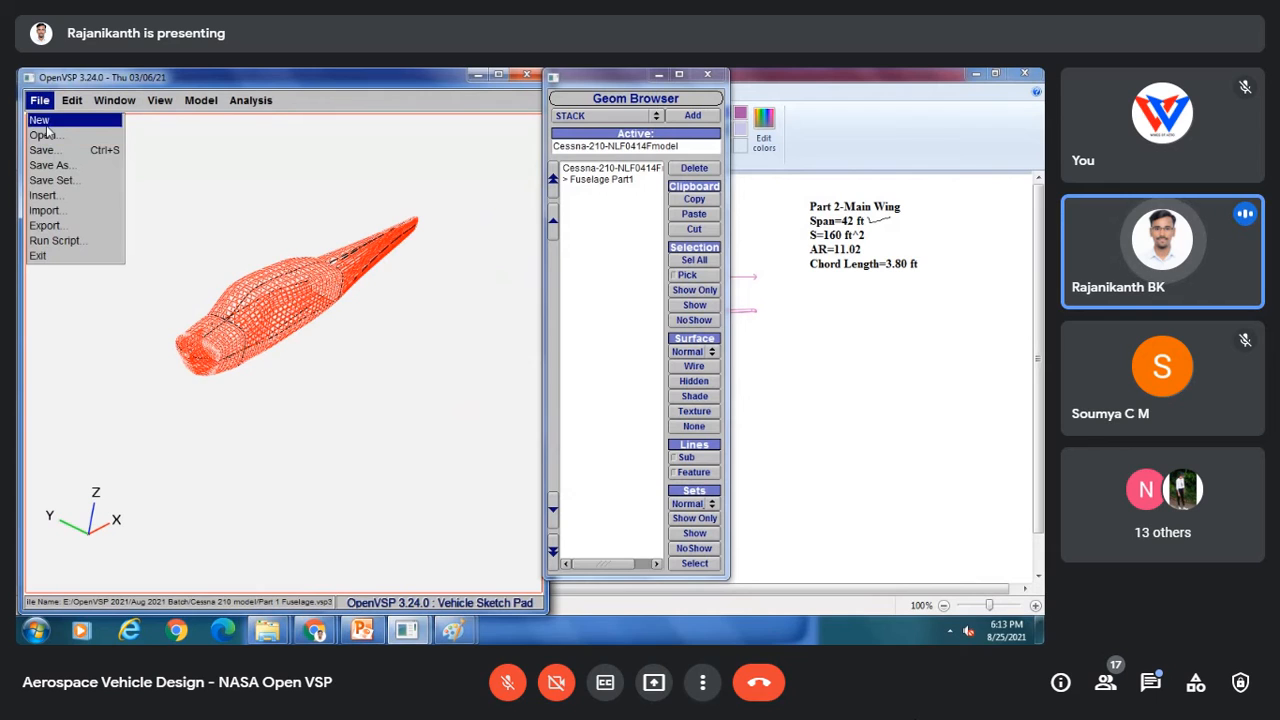
left_click(43, 121)
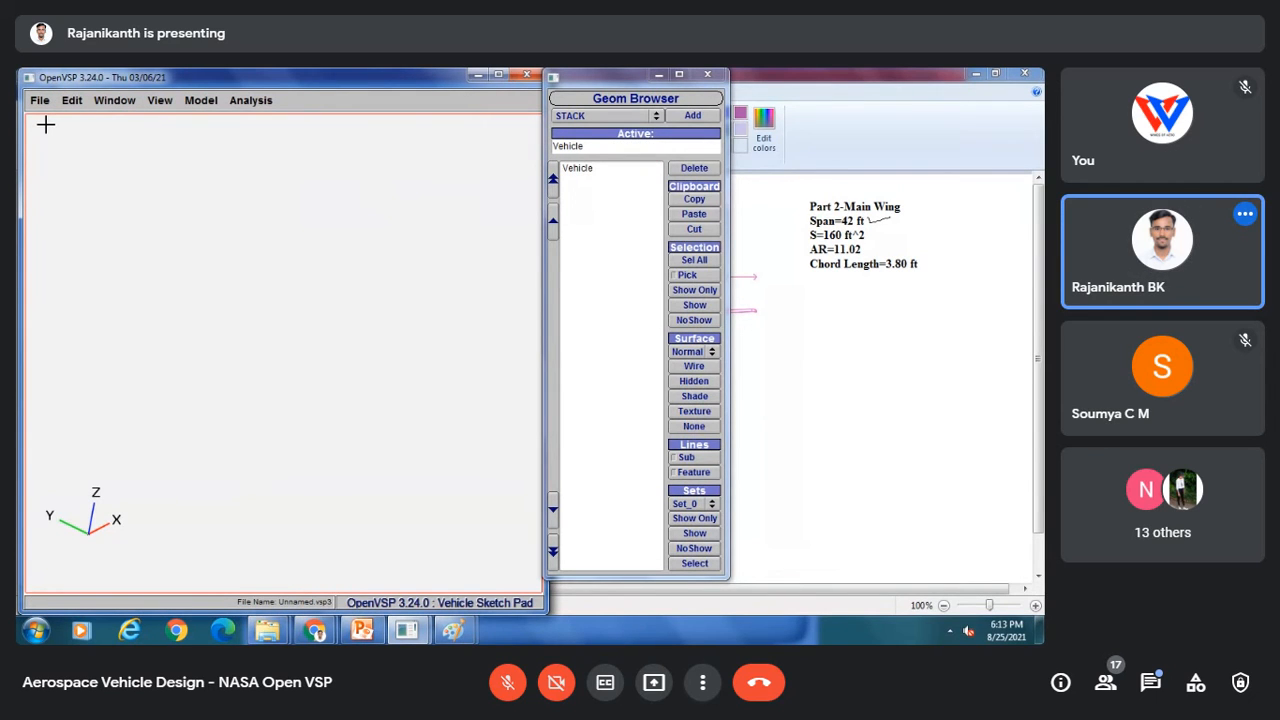
left_click_drag(569, 84, 626, 84)
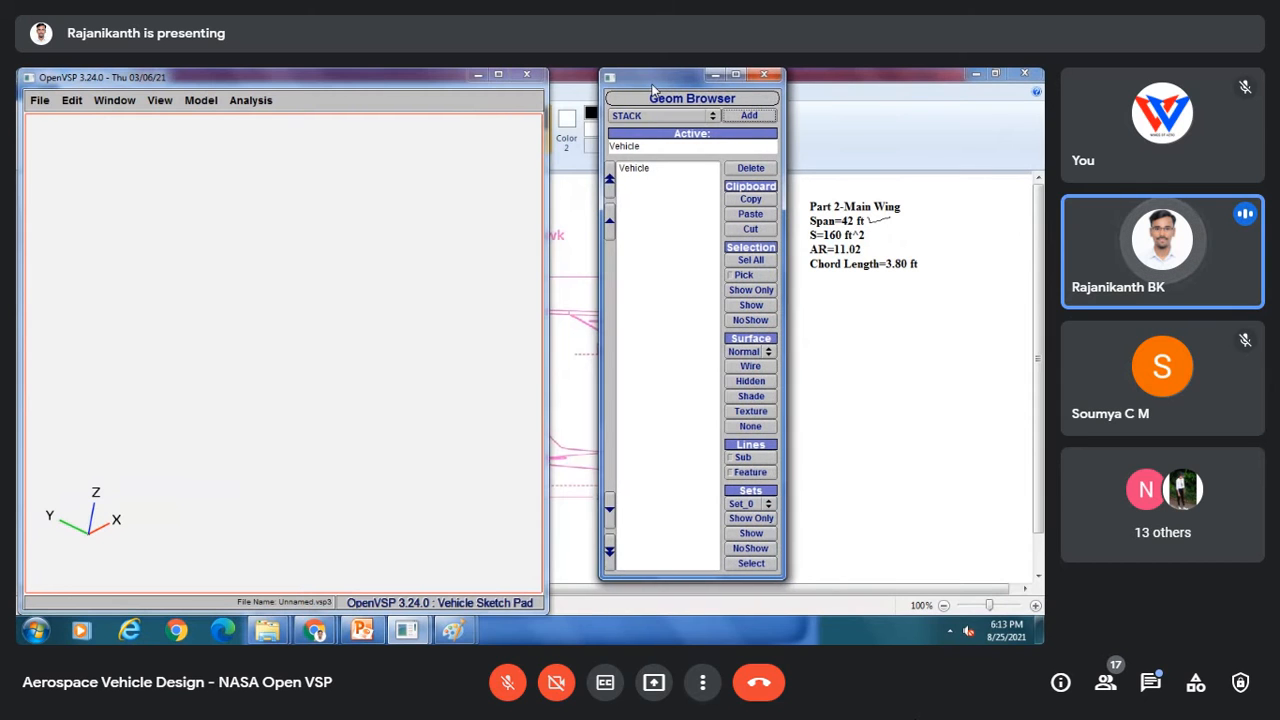
left_click(658, 116)
left_click(623, 100)
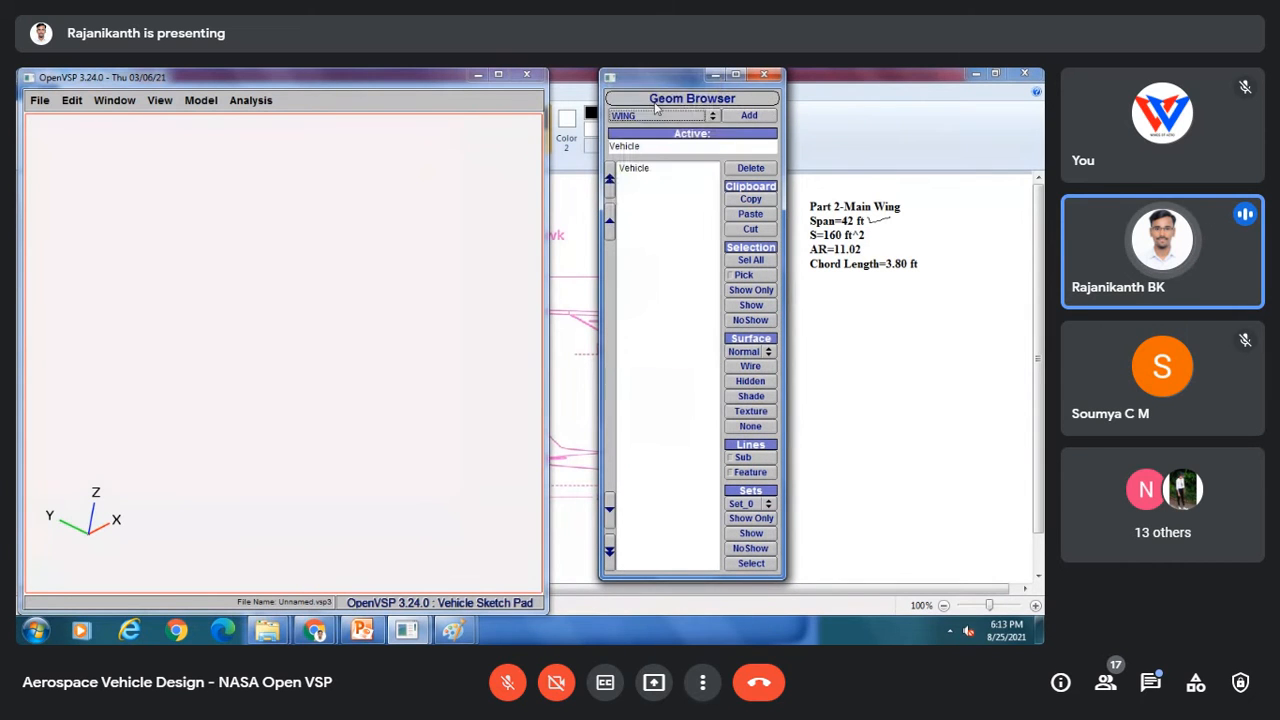
left_click(749, 115)
left_click_drag(208, 376, 226, 437)
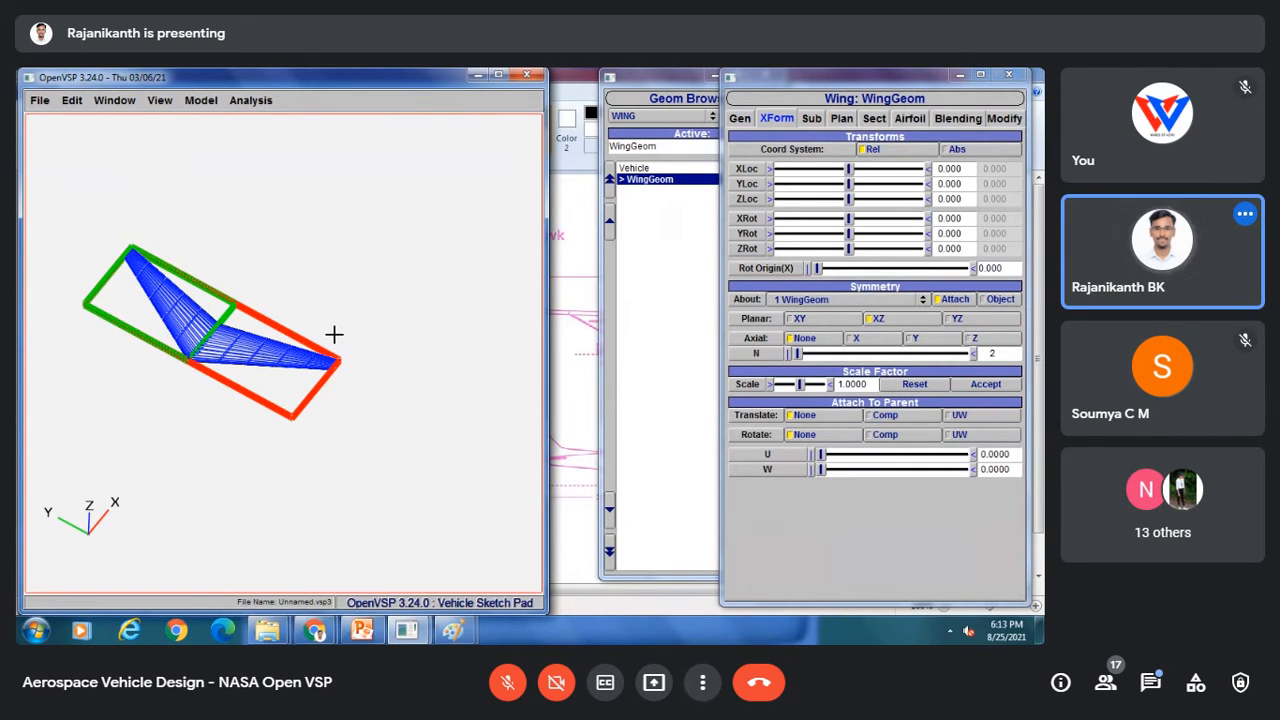
Step: Set the wing's total span to 42 in the planform settings
left_click(462, 630)
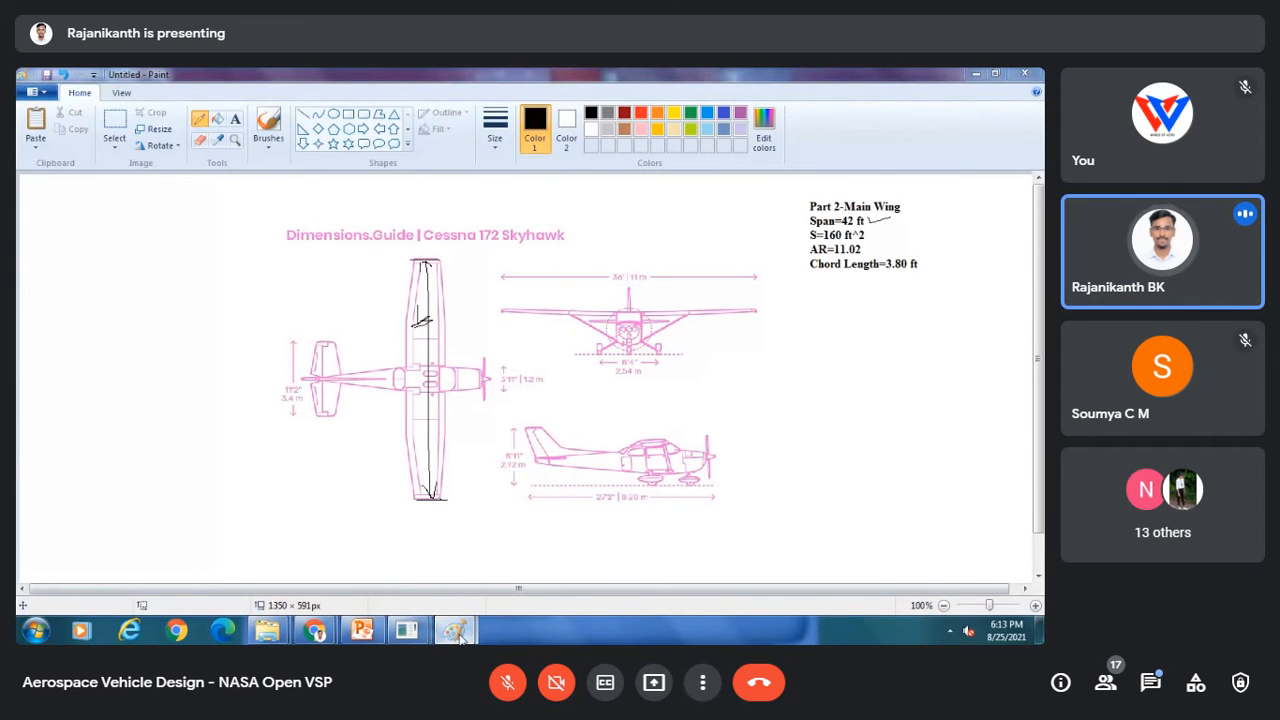
left_click(461, 638)
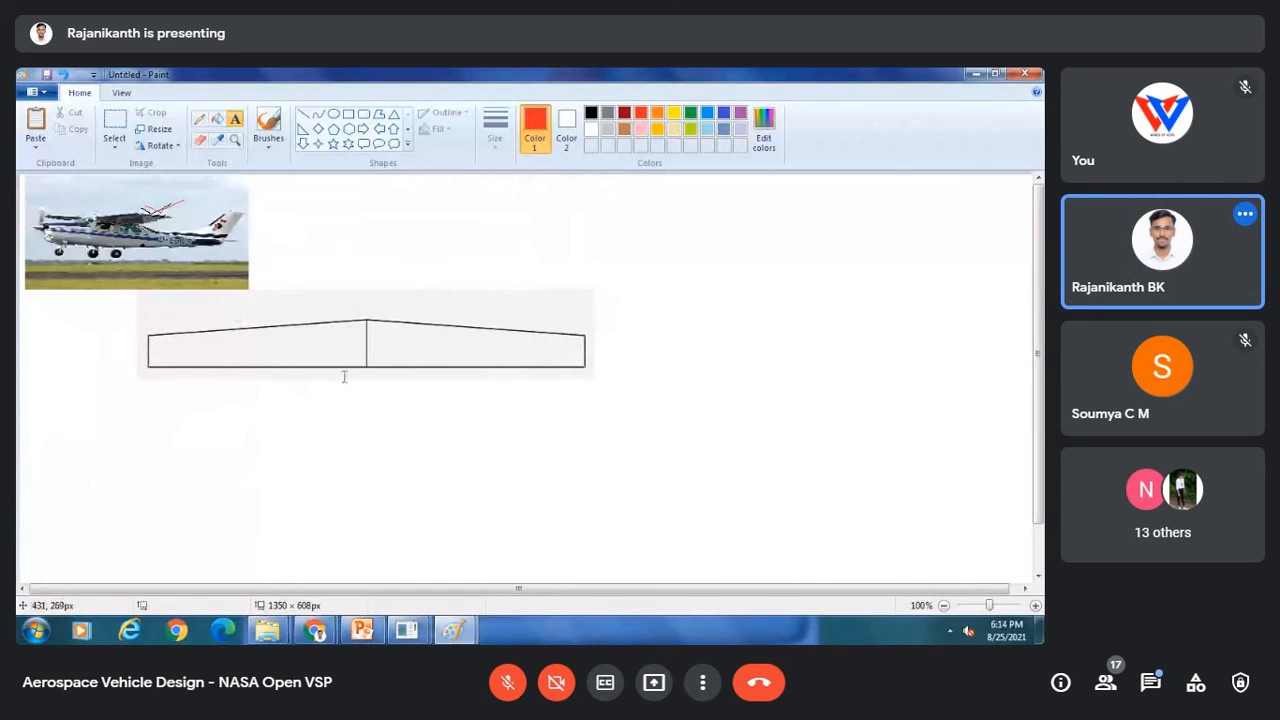
left_click(403, 634)
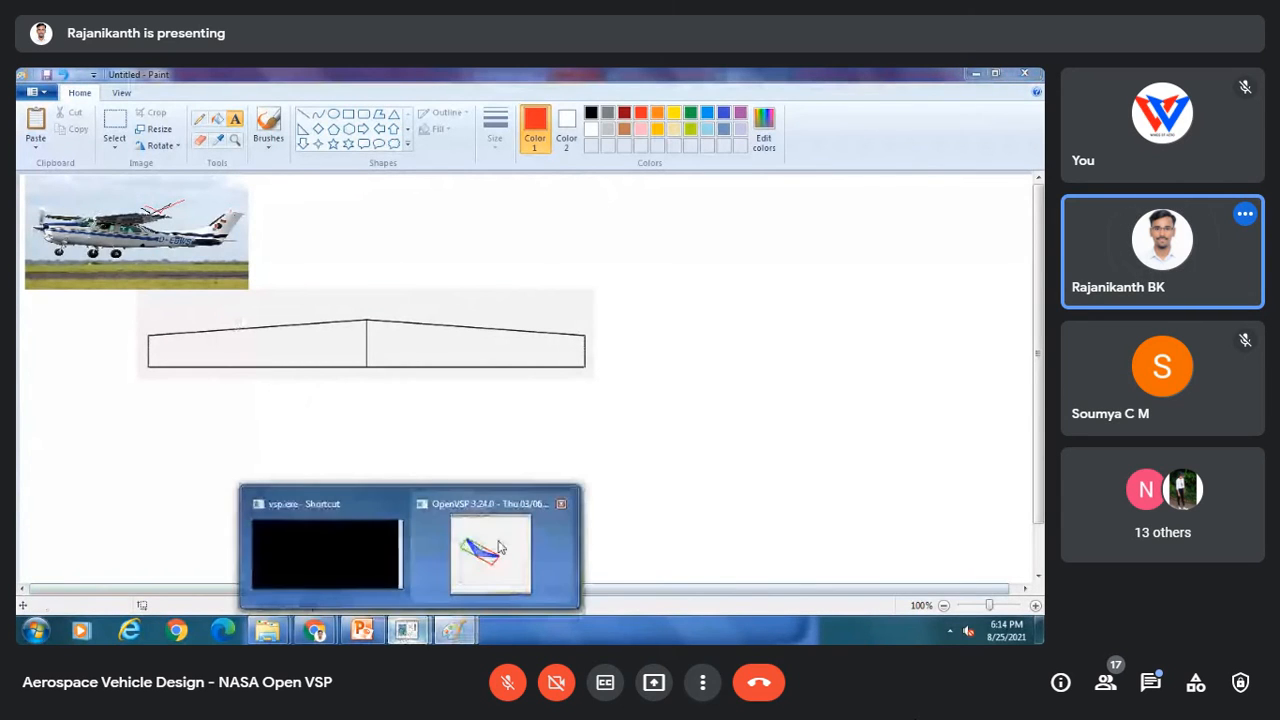
left_click(495, 550)
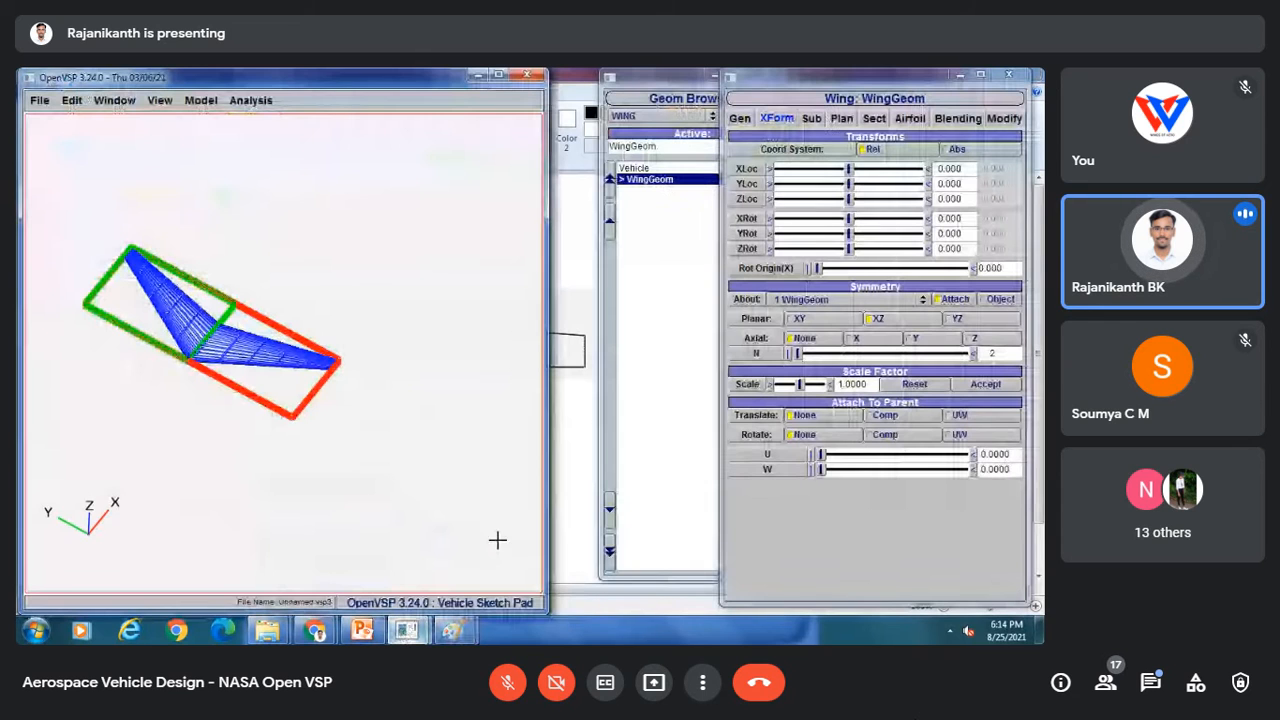
left_click(842, 119)
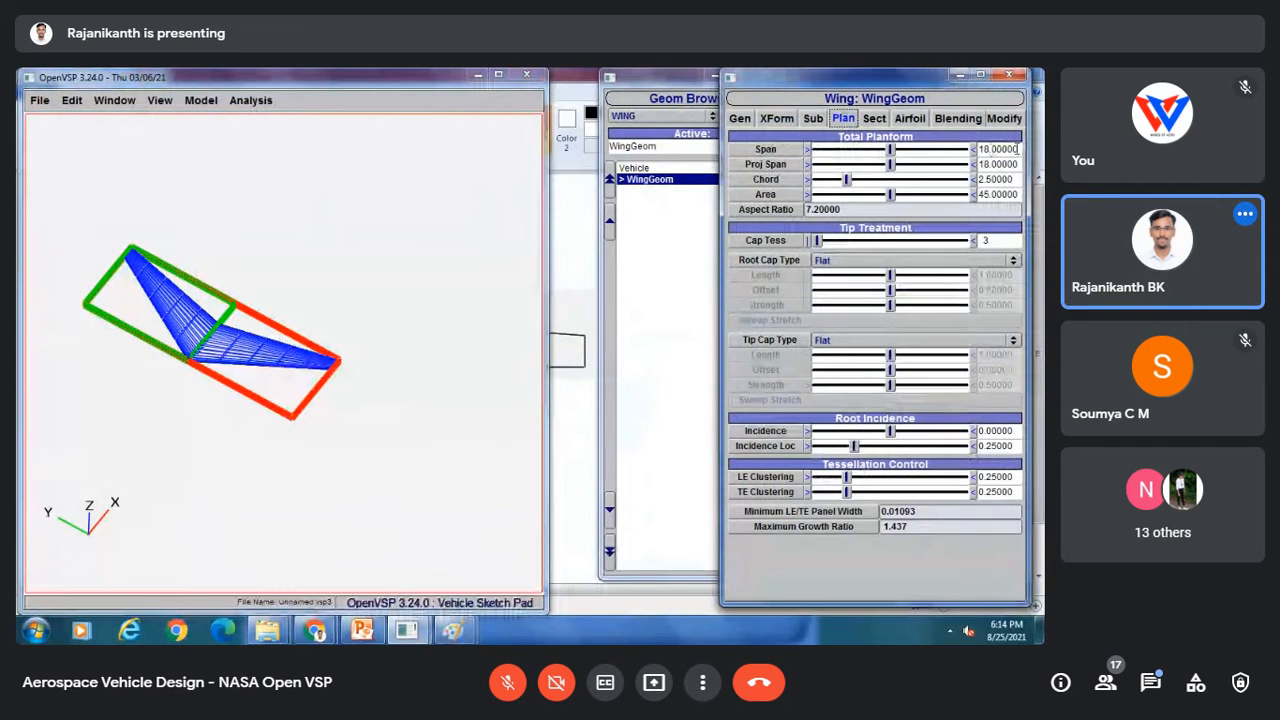
left_click_drag(1020, 148, 961, 160)
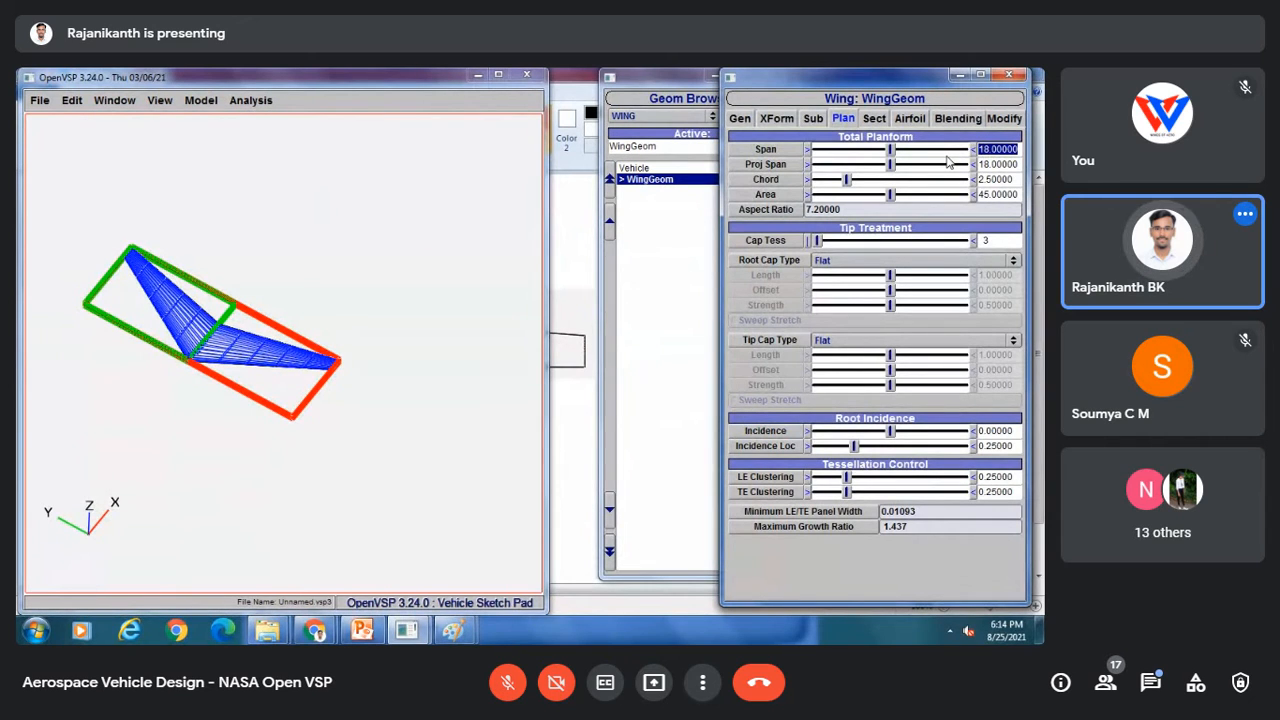
type("42")
left_click(461, 628)
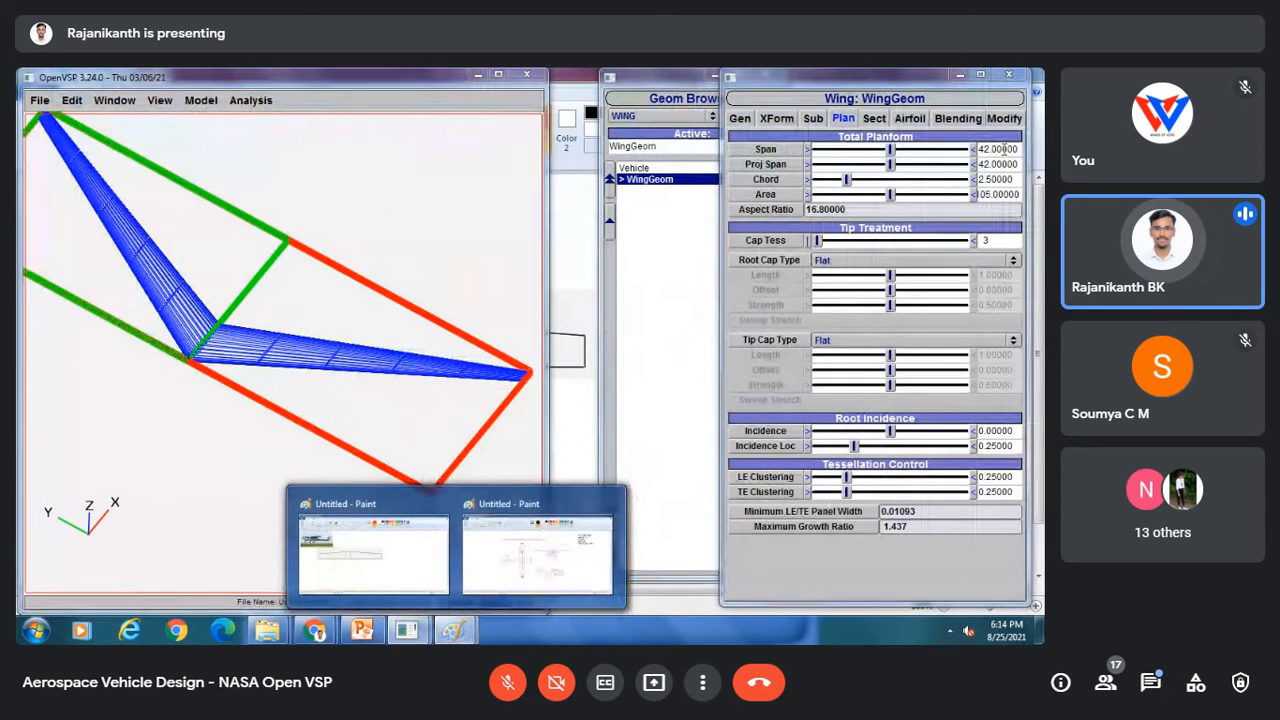
left_click_drag(1018, 149, 935, 163)
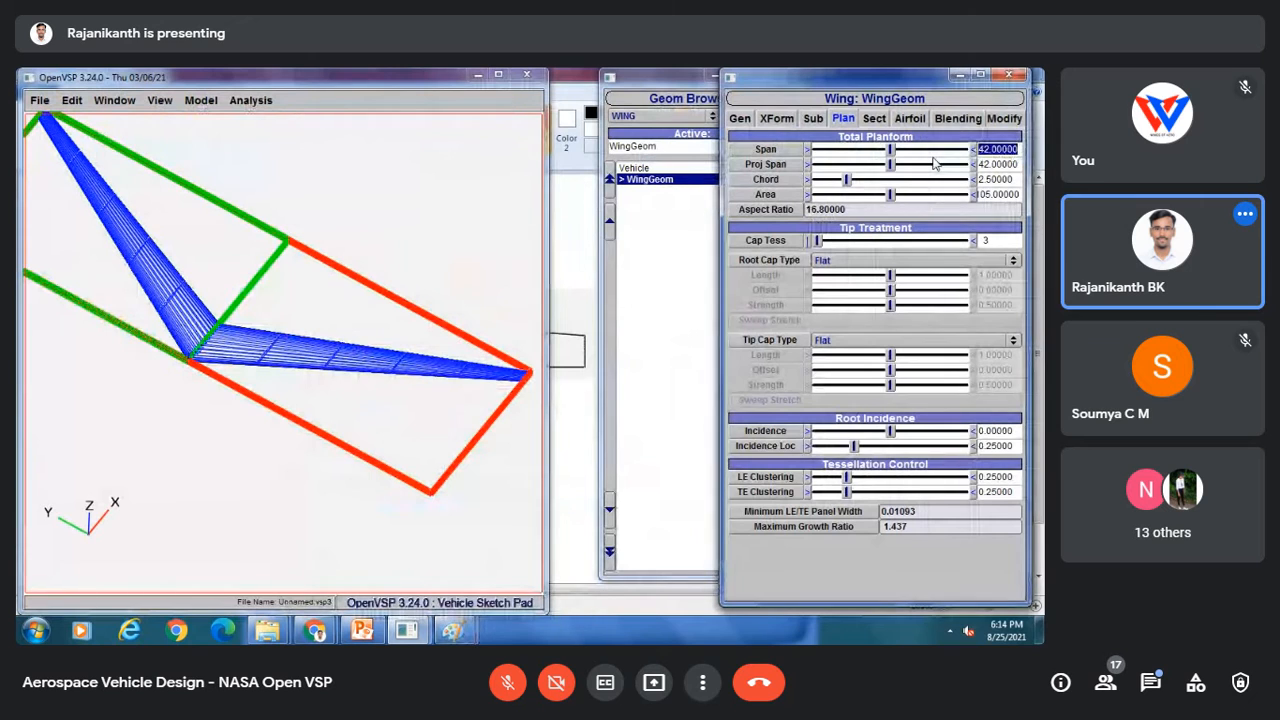
type("42")
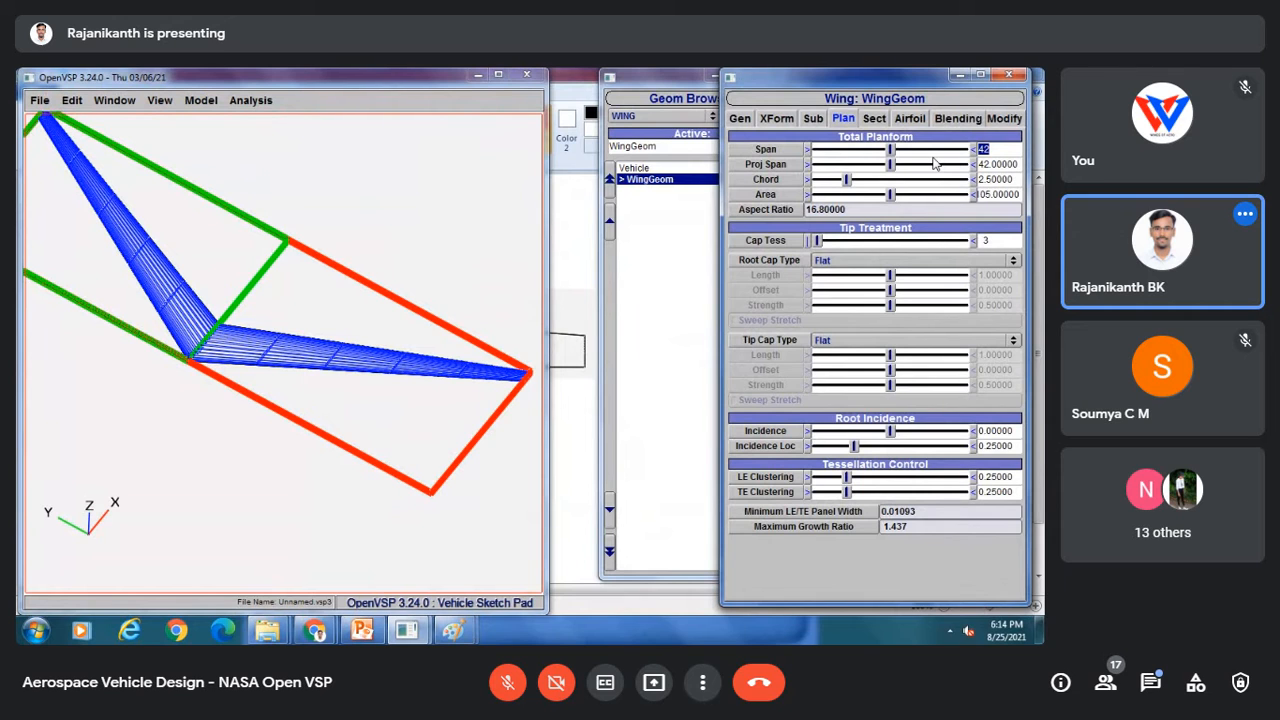
Step: Set the wing's chord to 3.80 in the planform settings
left_click_drag(1018, 180, 949, 182)
mouse_move(454, 630)
mouse_move(507, 553)
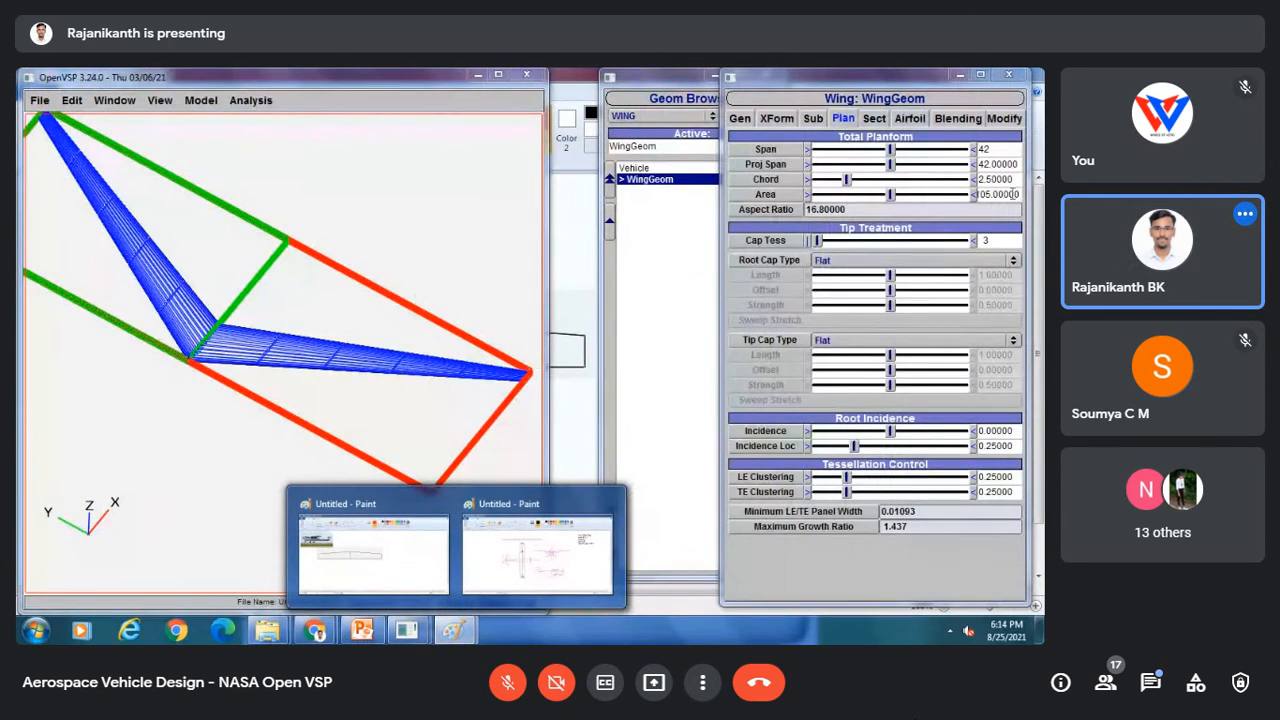
left_click_drag(1015, 181, 927, 184)
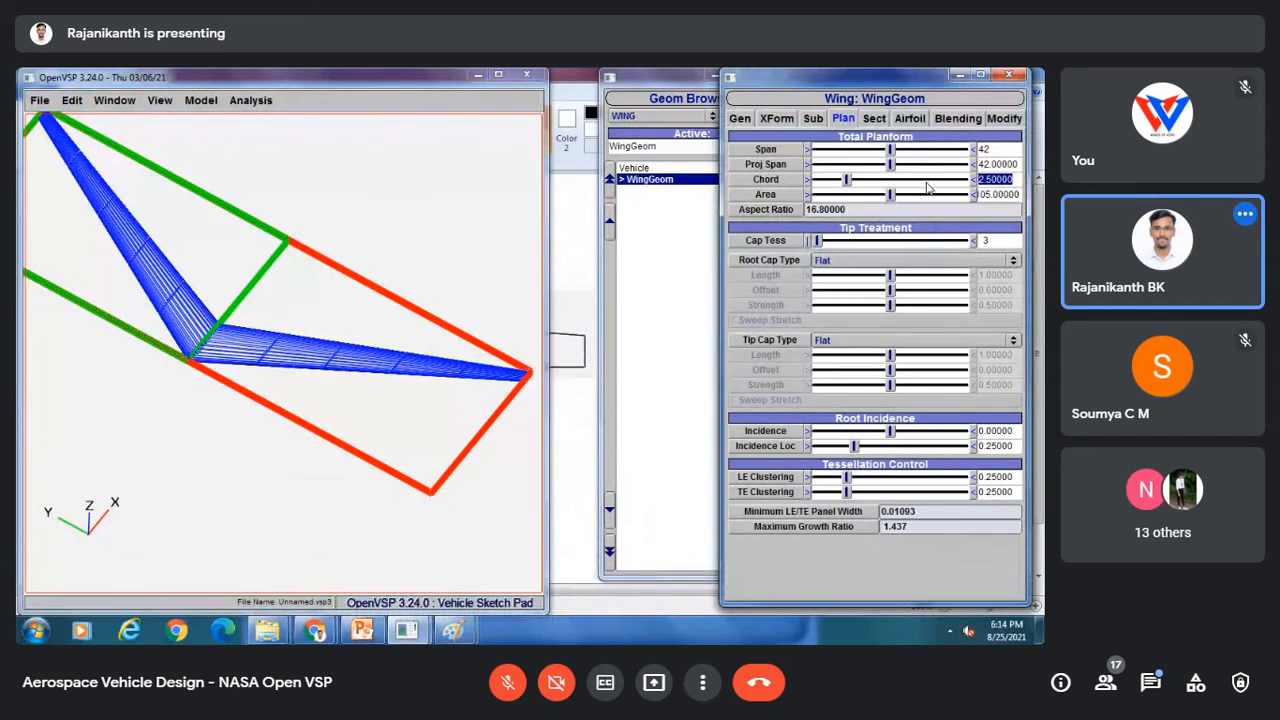
type("3.80")
key("Return")
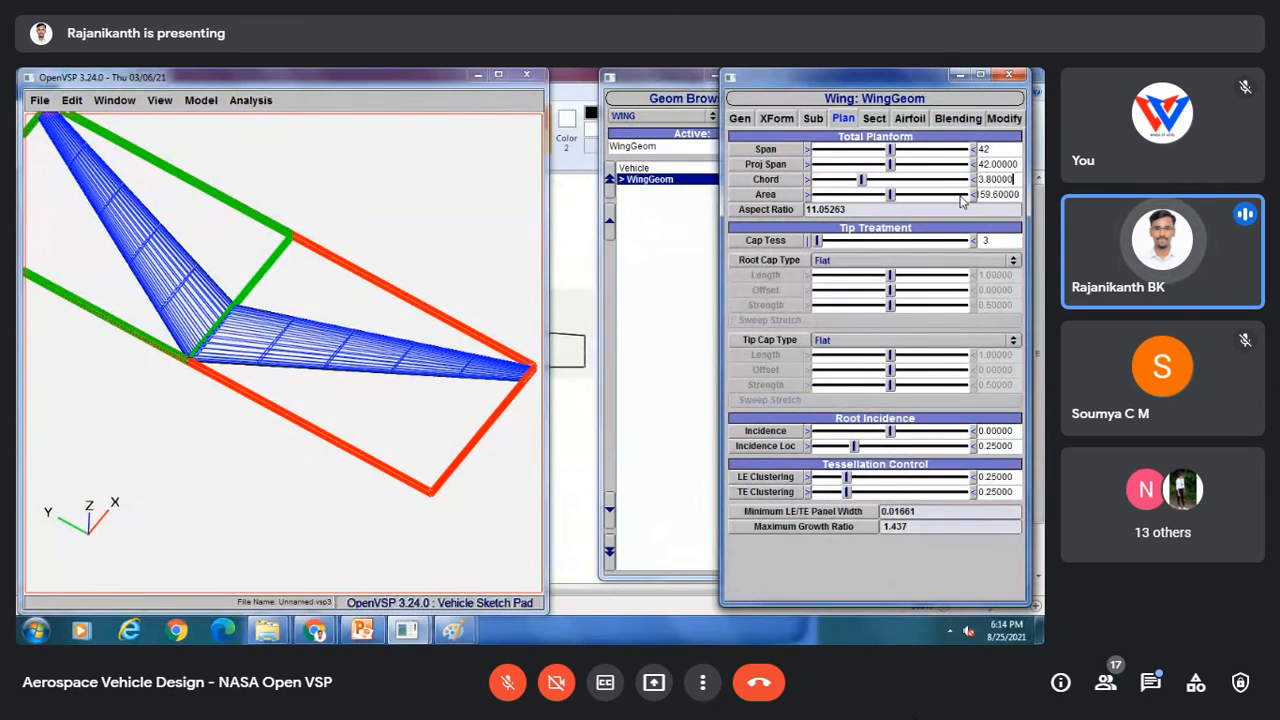
left_click_drag(1017, 194, 941, 205)
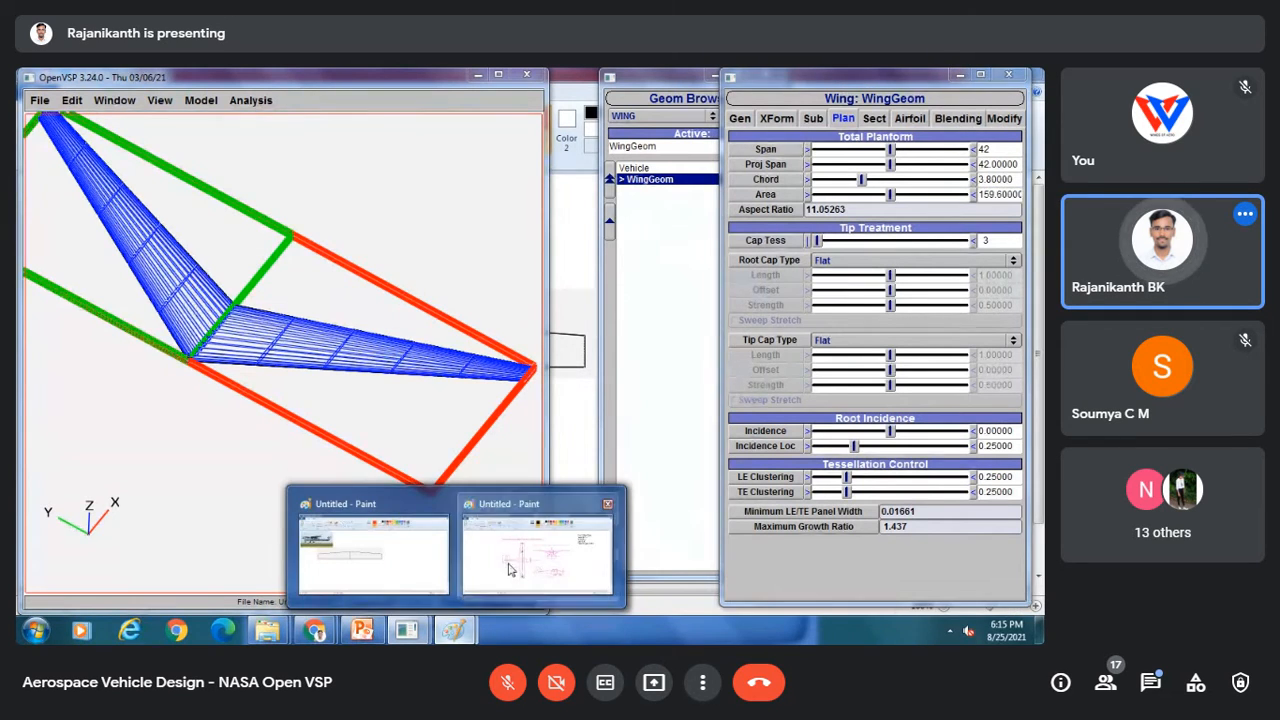
Step: Handwrite the aspect ratio formula AR = b²/S beside the Cessna drawing and box it
left_click(512, 565)
mouse_move(77, 262)
left_mouse_down()
mouse_move(66, 294)
mouse_move(64, 260)
mouse_move(86, 297)
mouse_move(91, 265)
mouse_move(100, 289)
left_mouse_up()
mouse_move(103, 271)
left_mouse_down()
mouse_move(125, 276)
mouse_move(177, 252)
mouse_move(155, 314)
left_mouse_up()
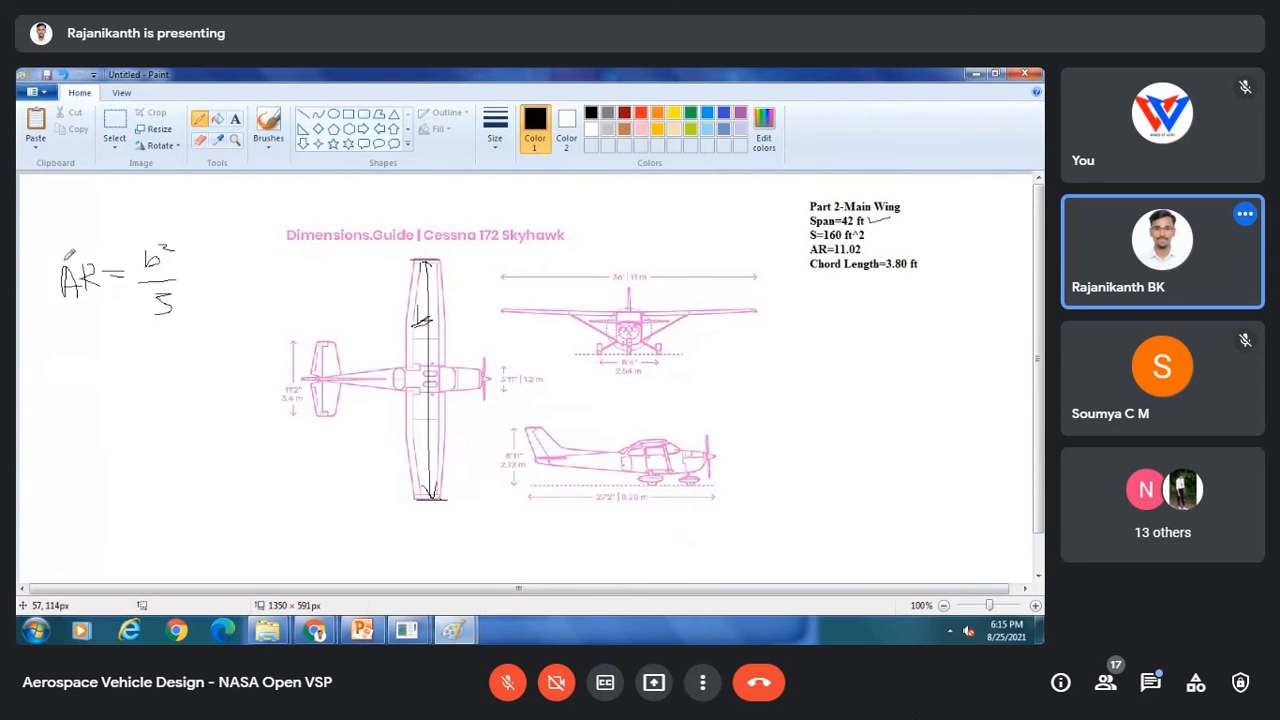
left_click_drag(50, 245, 50, 328)
mouse_move(47, 234)
left_mouse_down()
mouse_move(205, 280)
mouse_move(86, 338)
mouse_move(67, 334)
left_mouse_up()
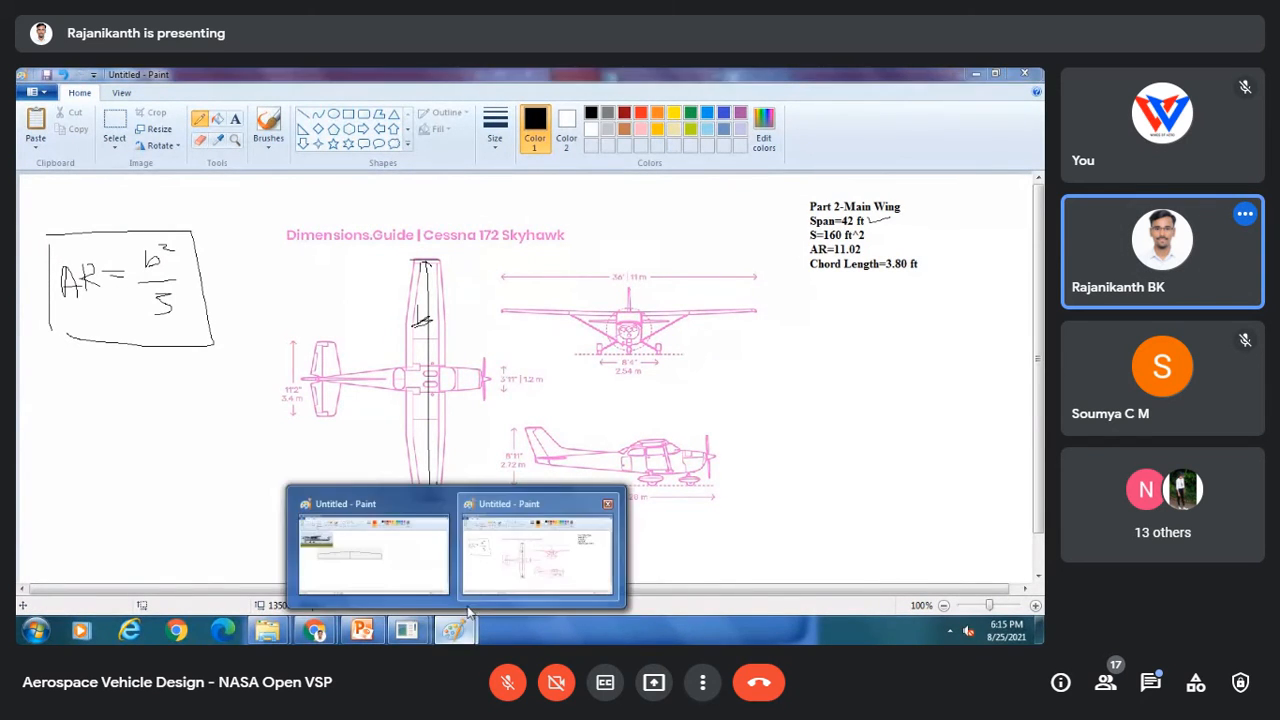
Step: Set the wing's total area to 160 in the planform settings
mouse_move(406, 632)
left_click(490, 530)
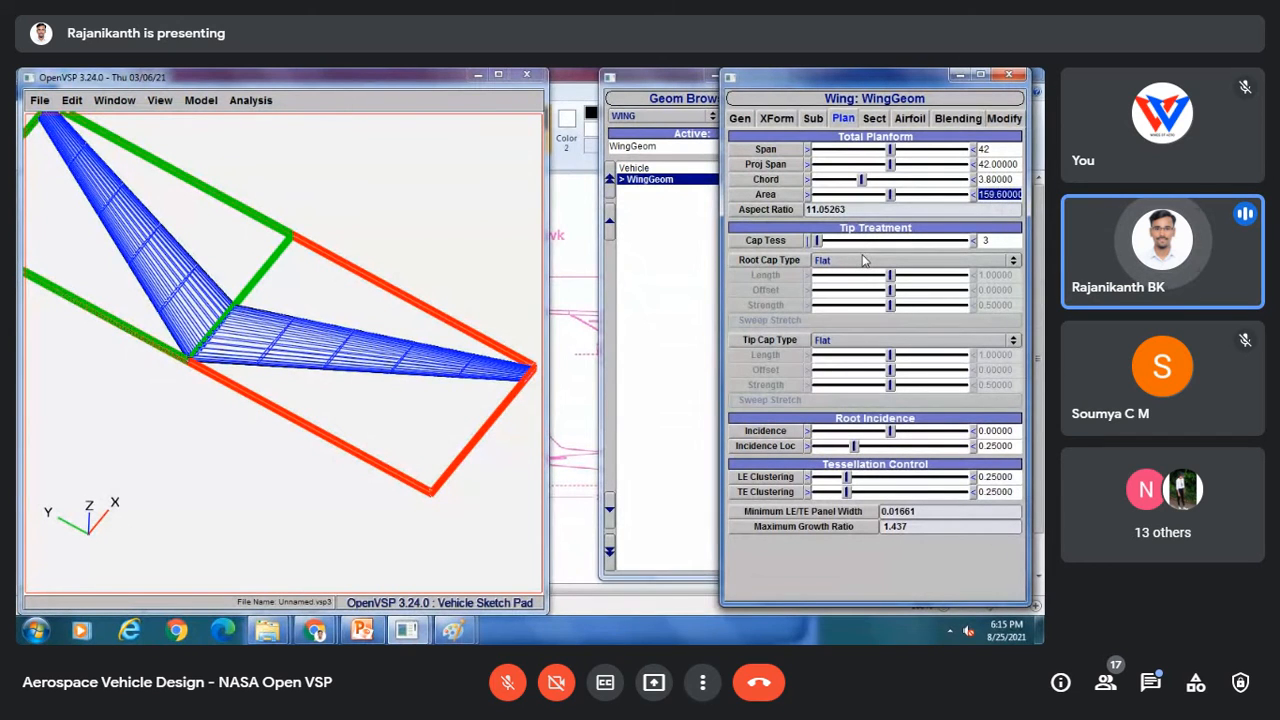
type("60")
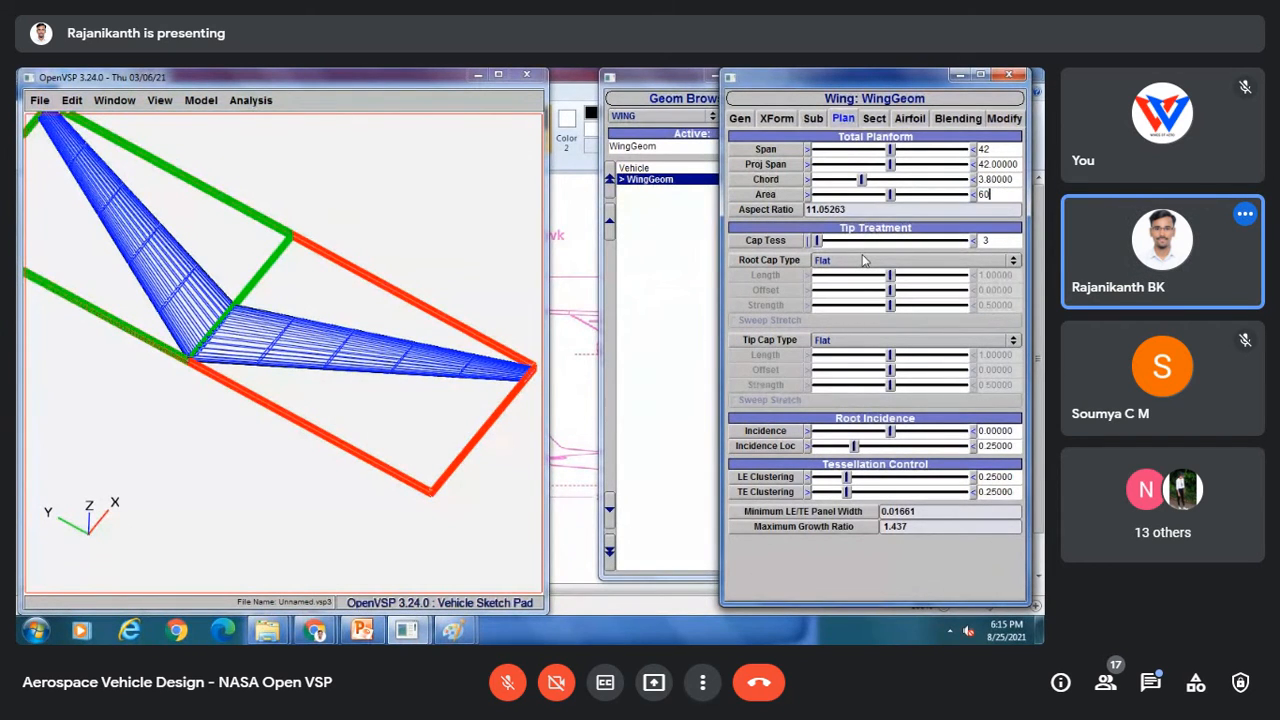
key("BackSpace")
key("BackSpace")
type("160")
key("Return")
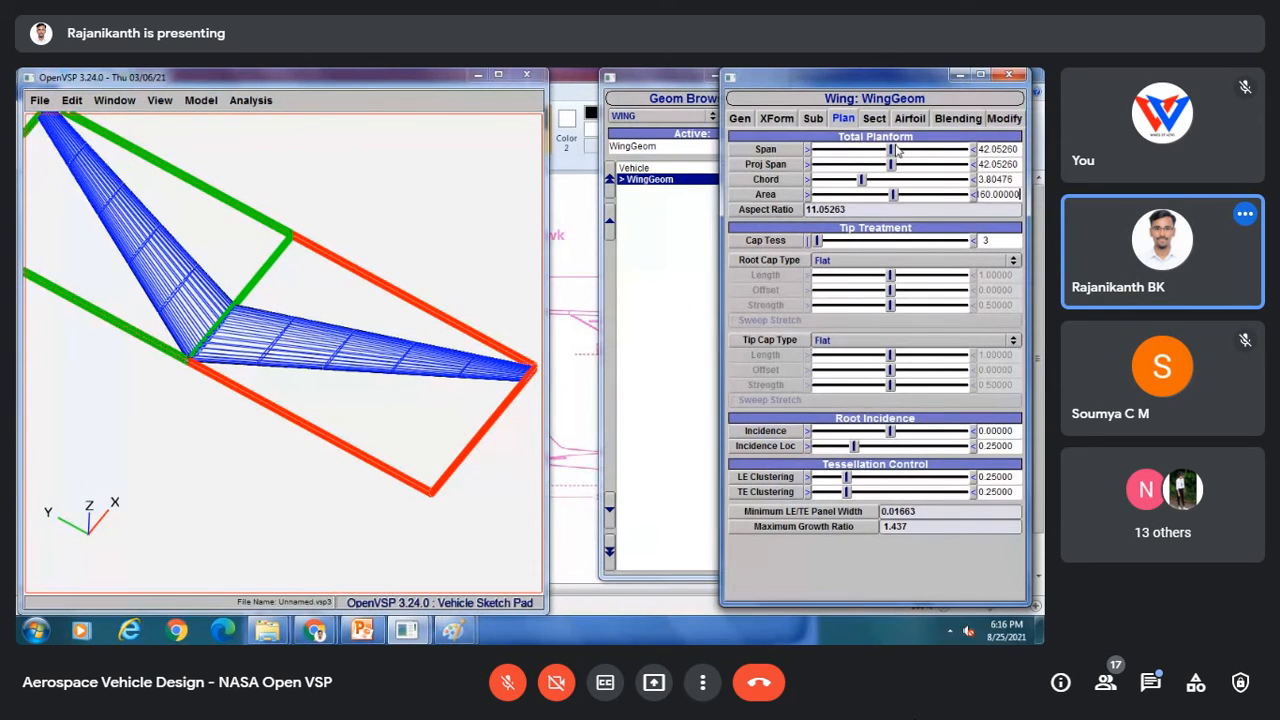
Step: Paste the Cessna 210 wing comparison image from the presentation into the Paint sheet below the wing notes
left_click(876, 121)
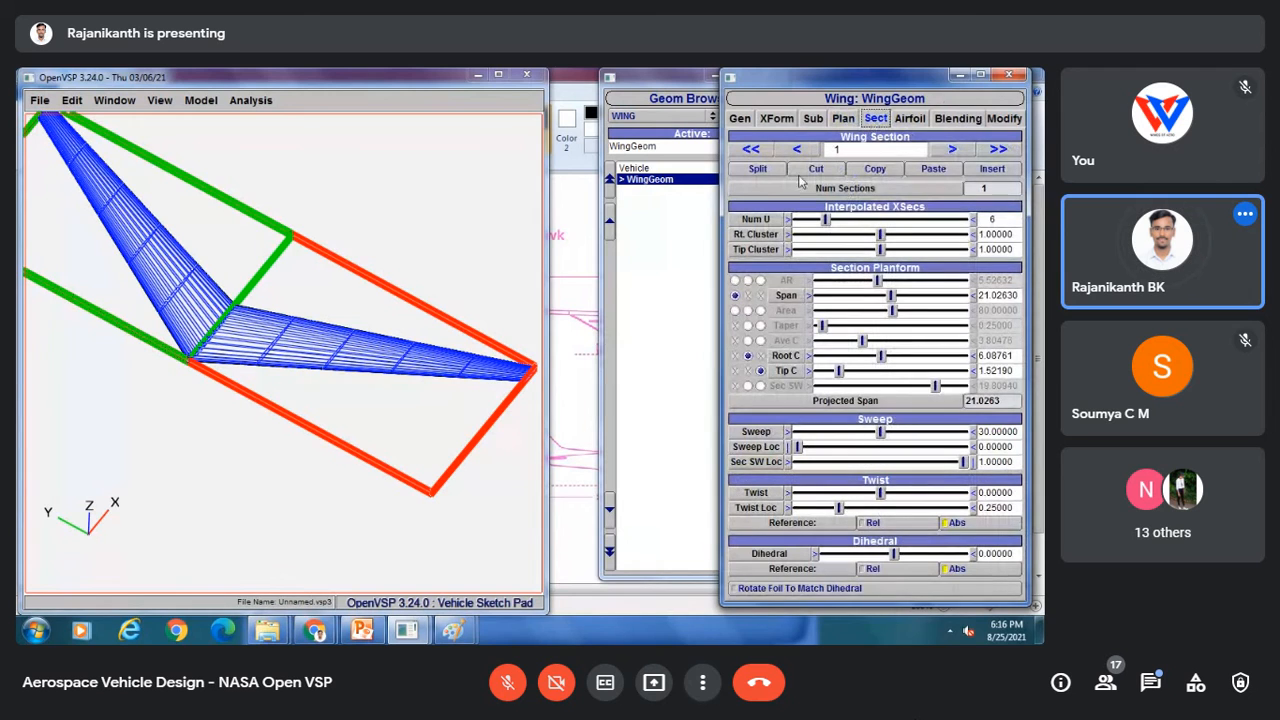
left_click_drag(72, 334, 120, 400)
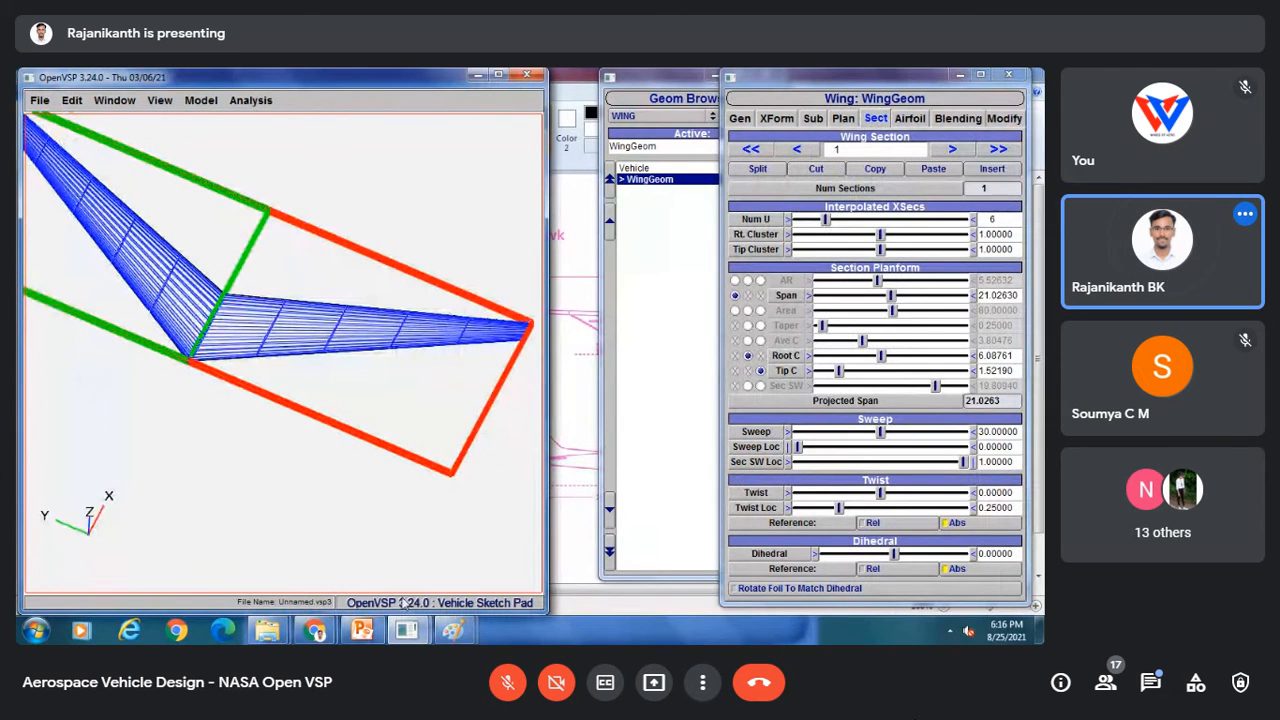
left_click(362, 630)
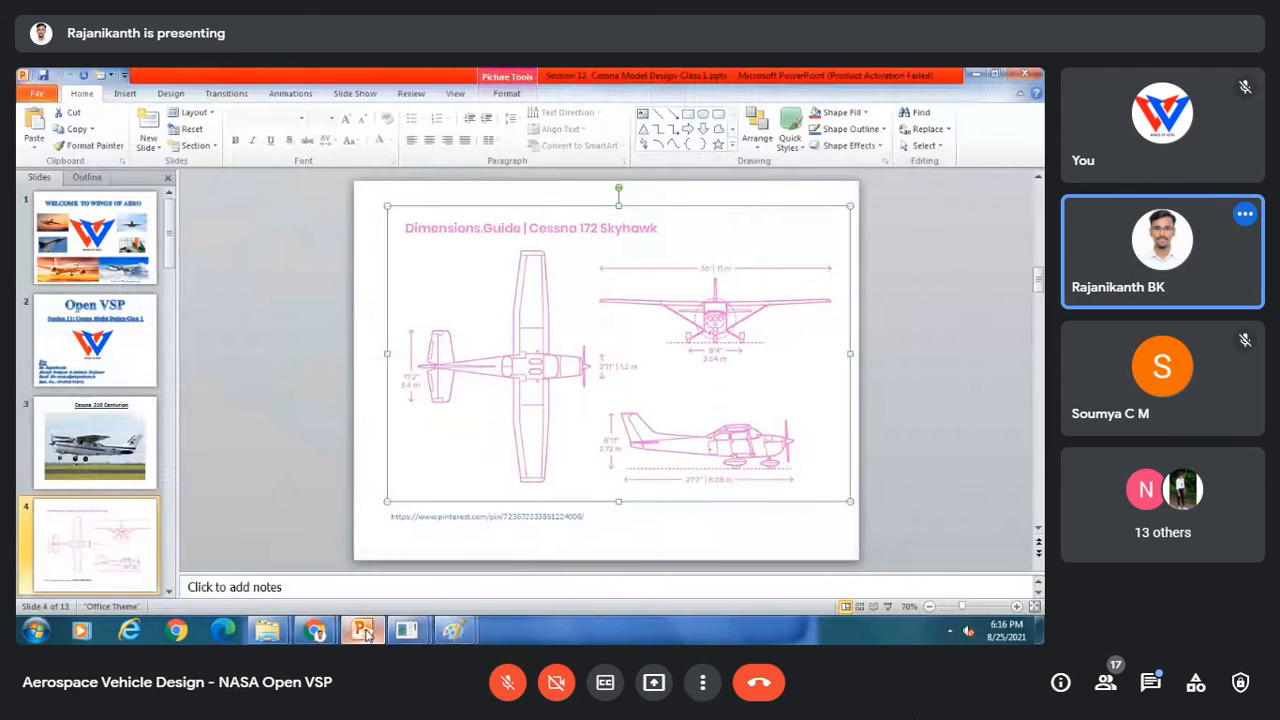
left_click(94, 522)
scroll(97, 472, "down", 3)
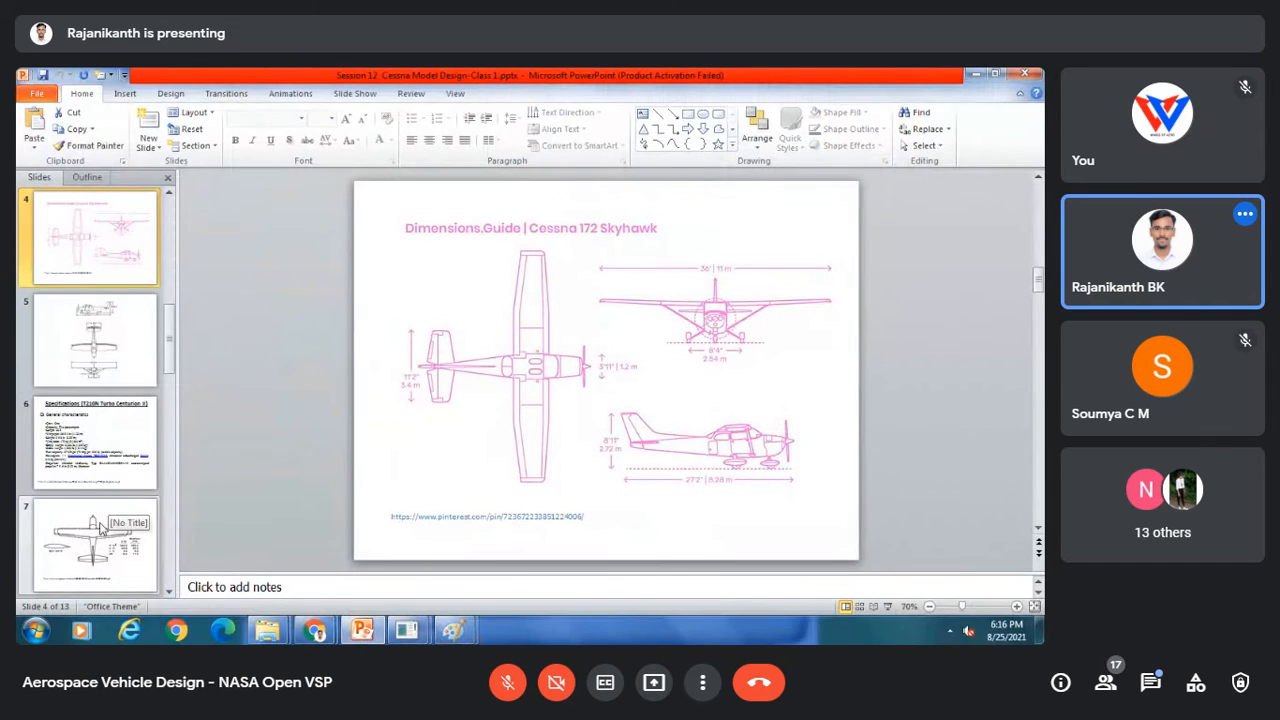
left_click(104, 546)
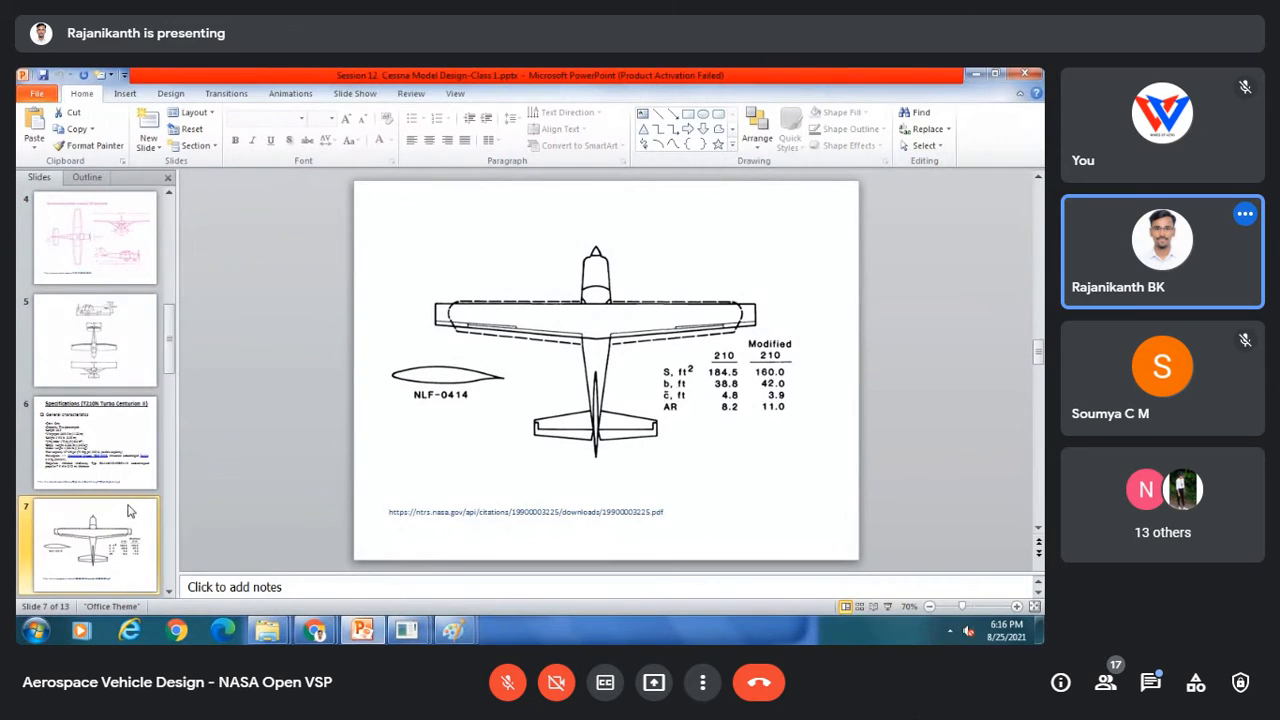
scroll(128, 511, "down", 2)
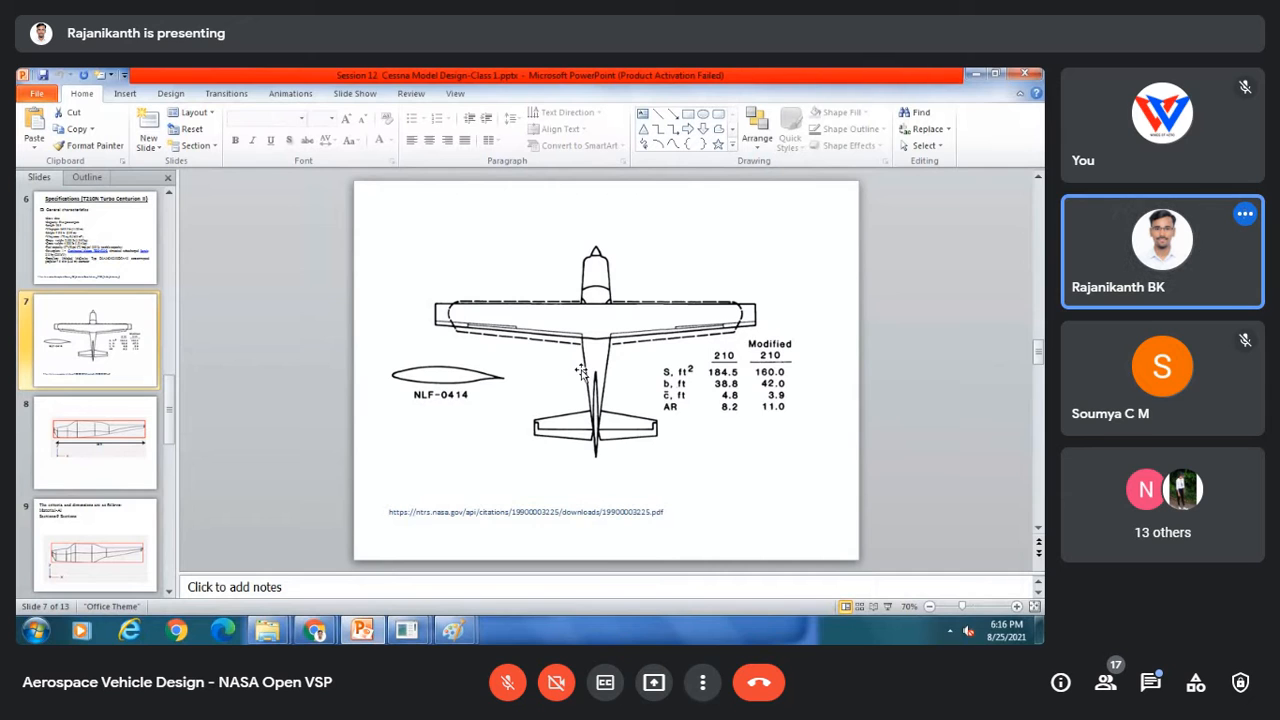
key("alt+Tab")
key("ctrl+v")
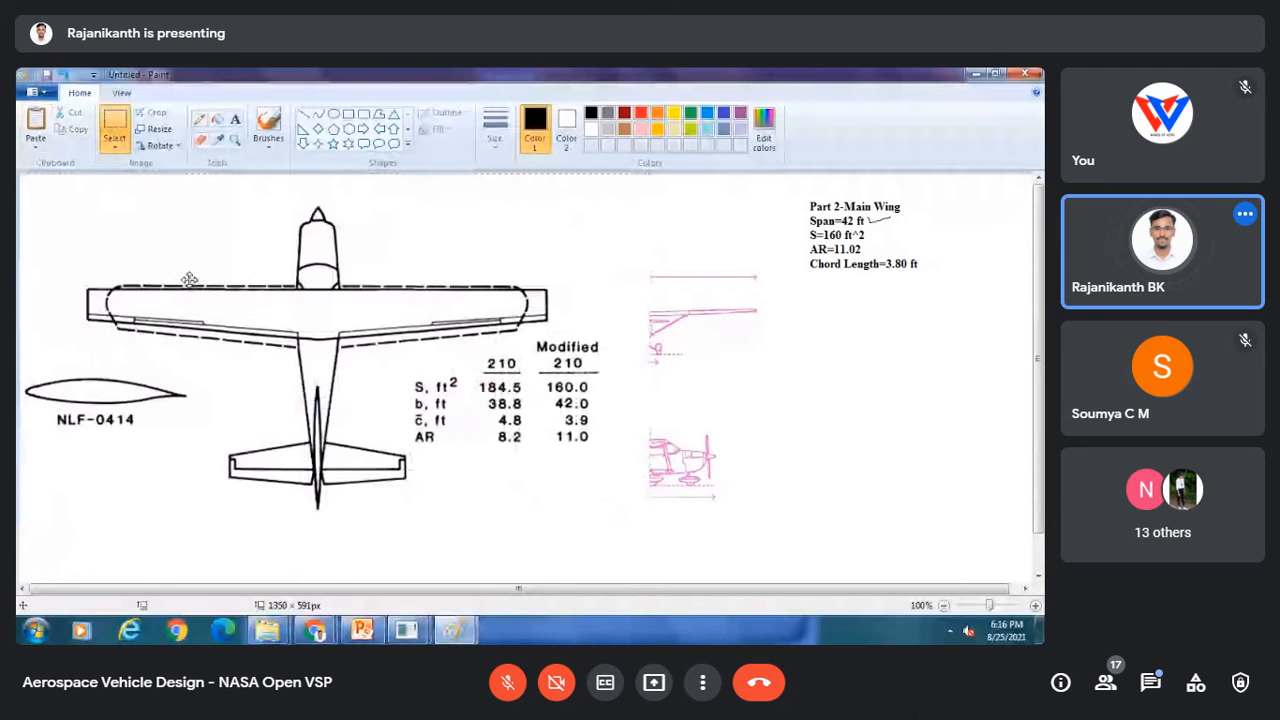
left_click_drag(189, 279, 185, 430)
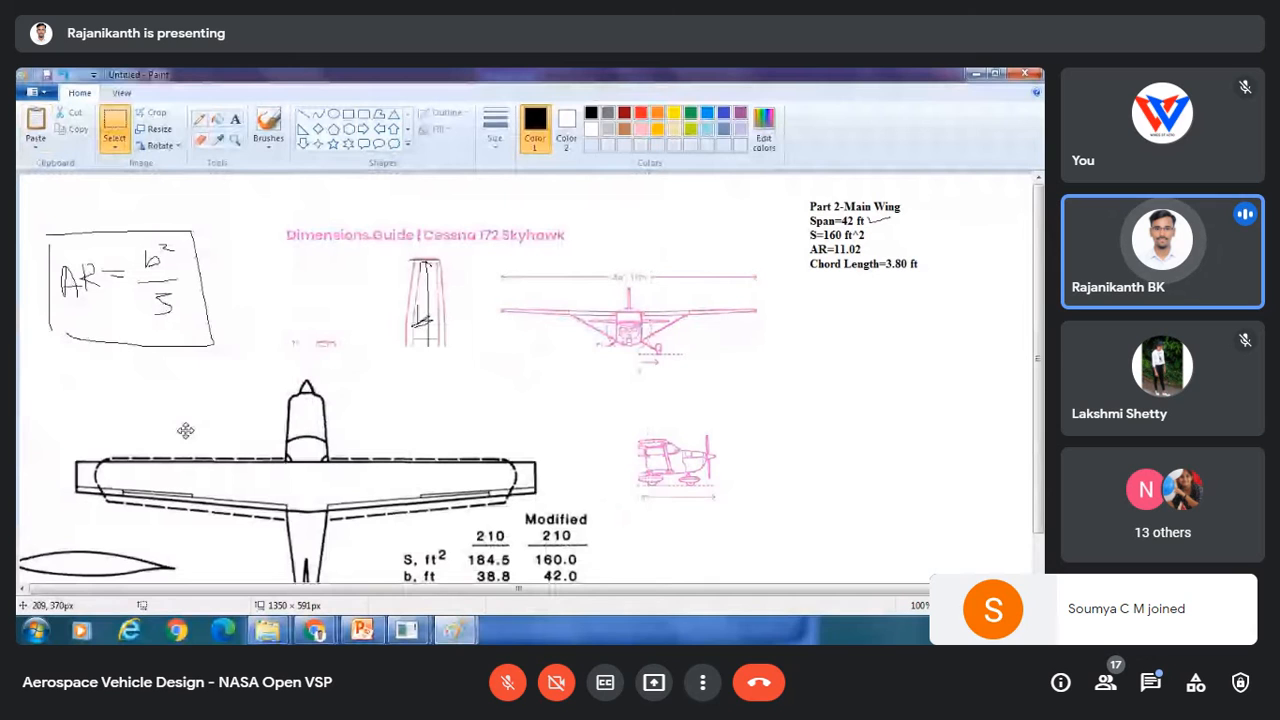
left_click(406, 630)
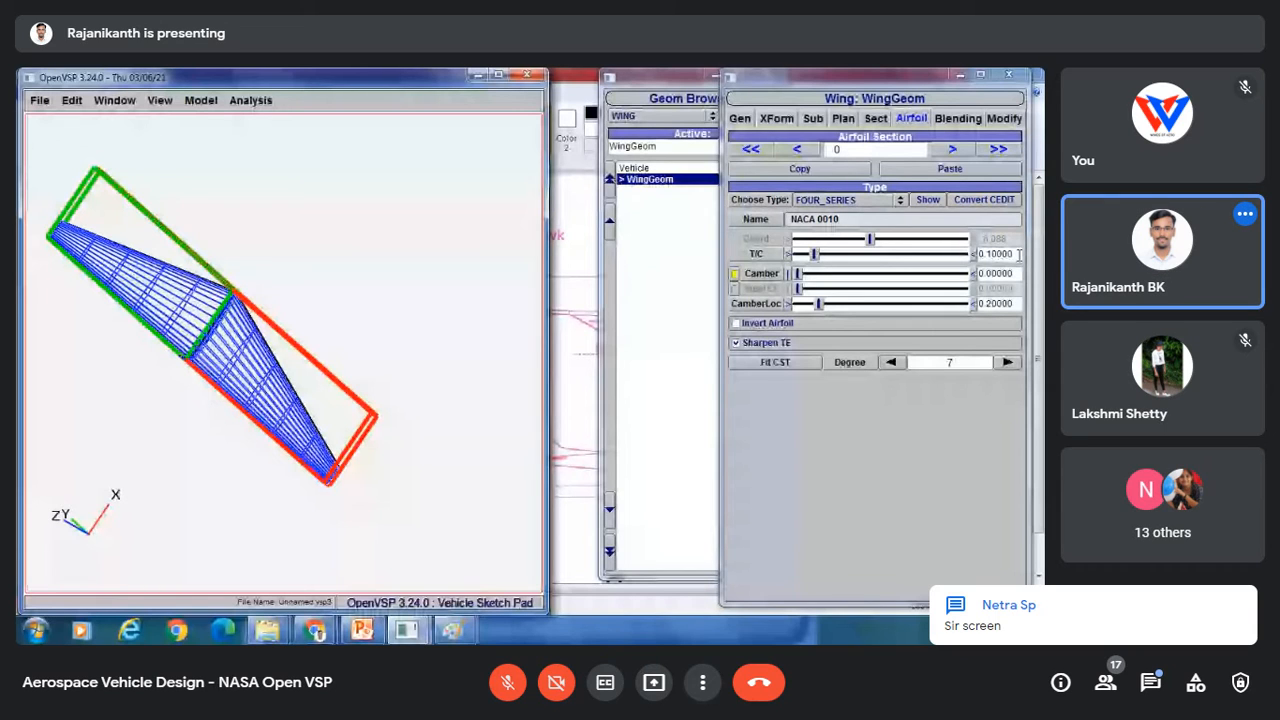
left_click(952, 149)
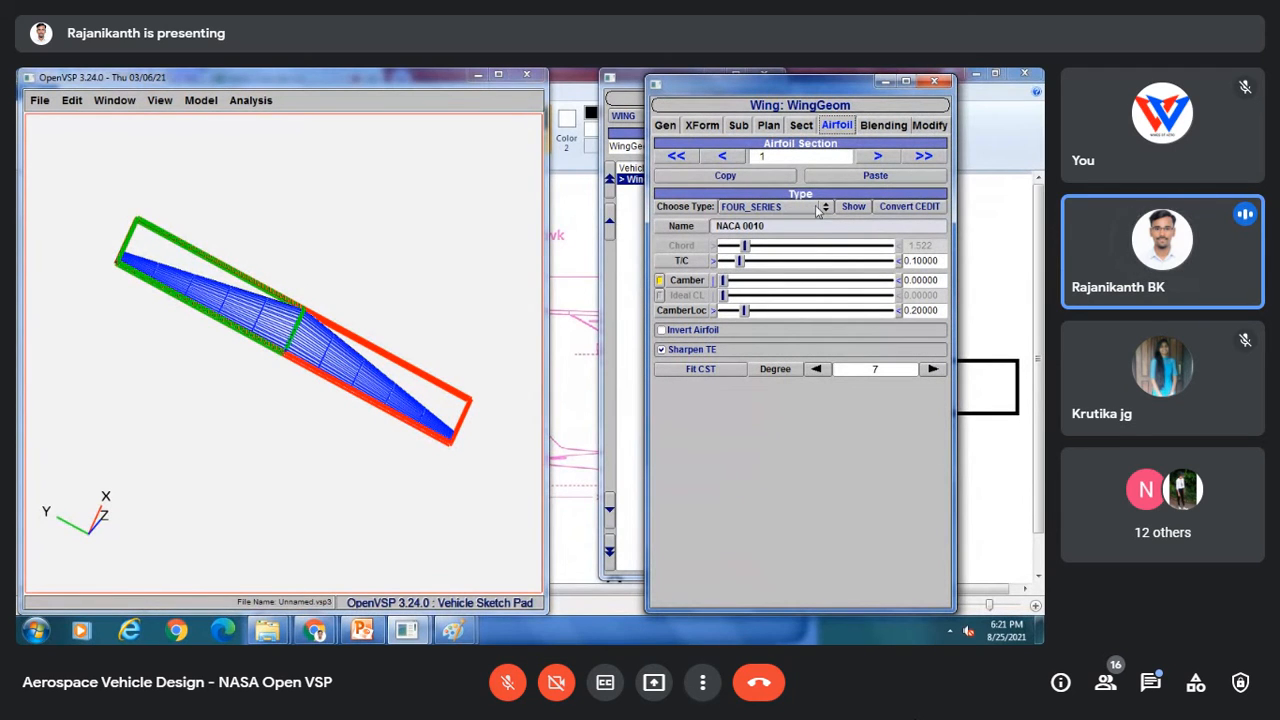
left_click(765, 206)
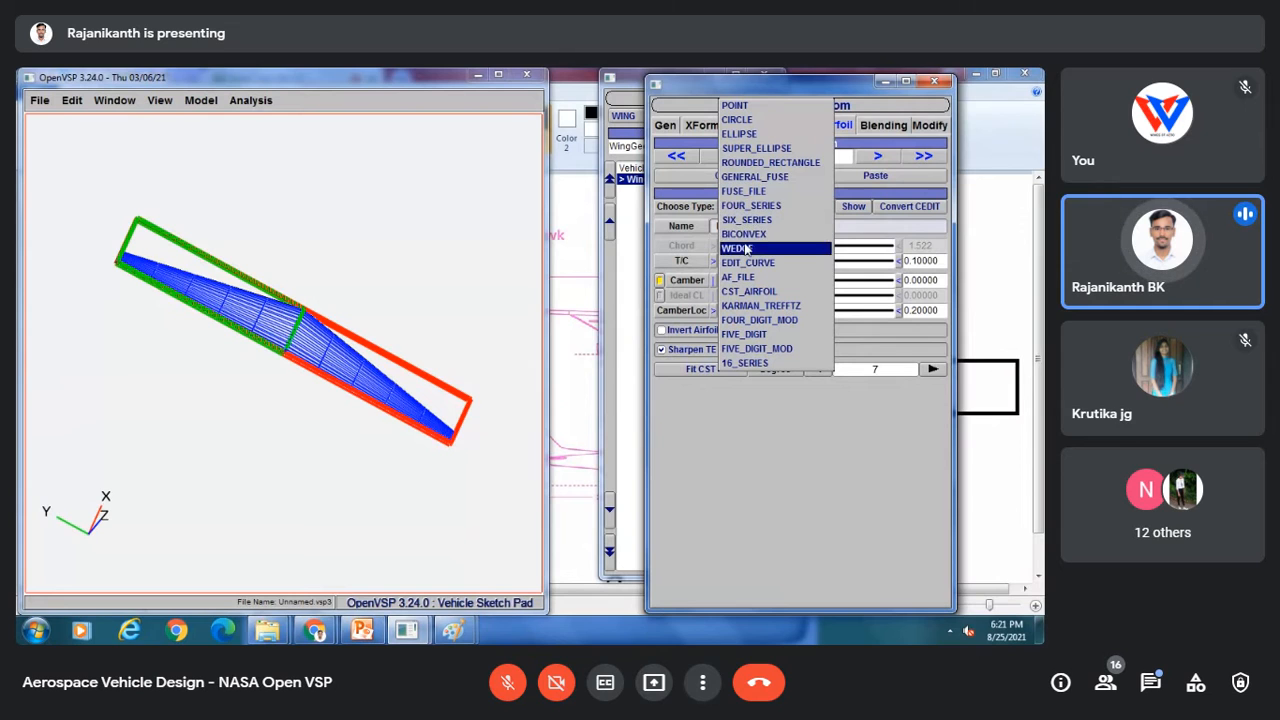
left_click(747, 278)
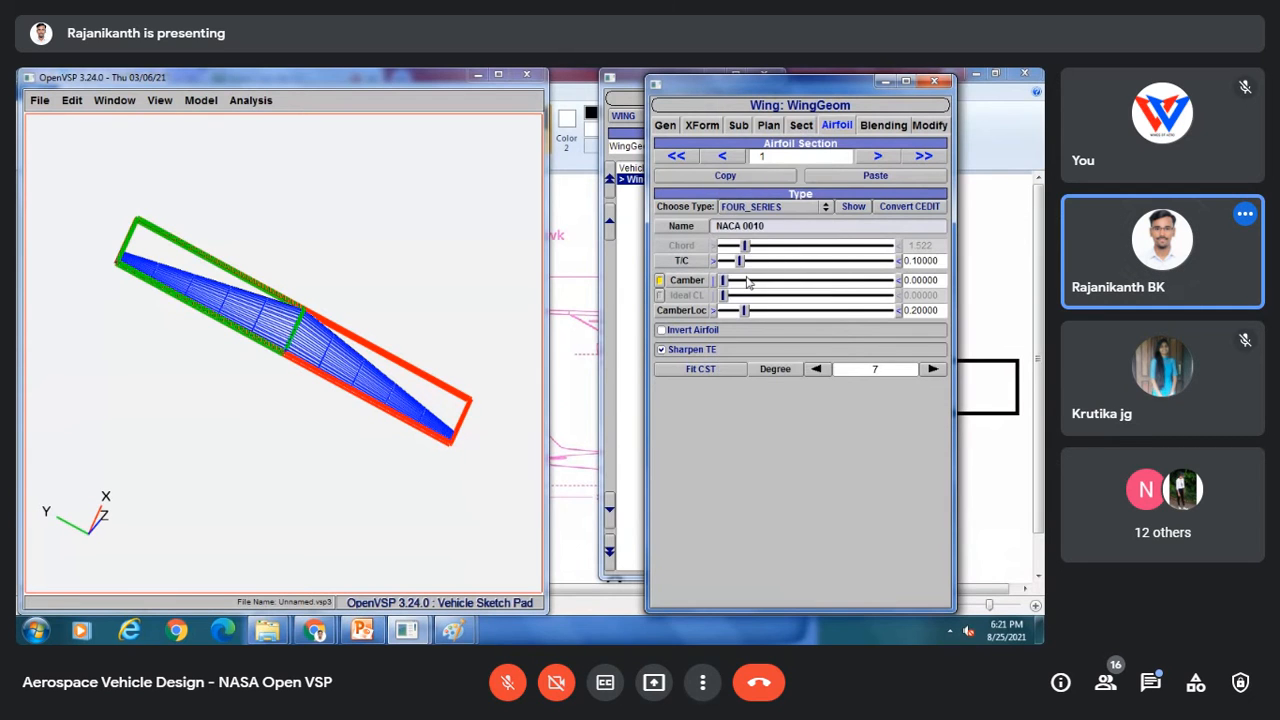
left_click(803, 229)
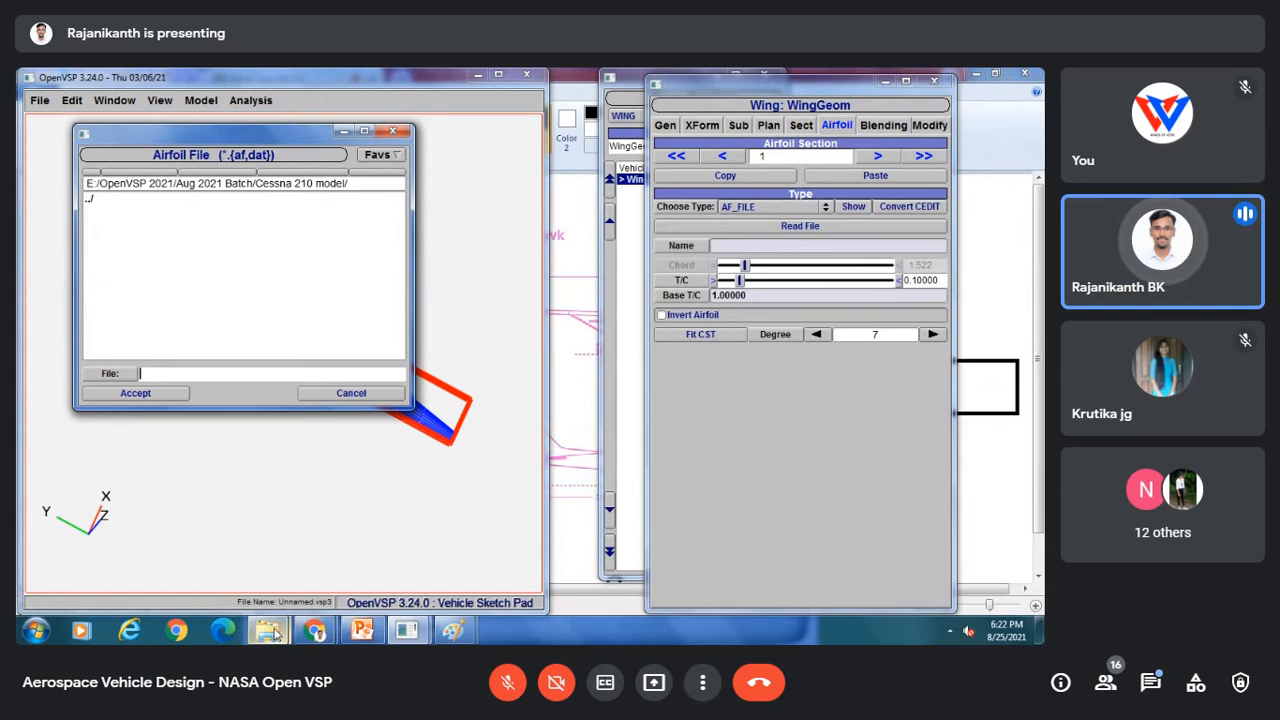
mouse_move(275, 633)
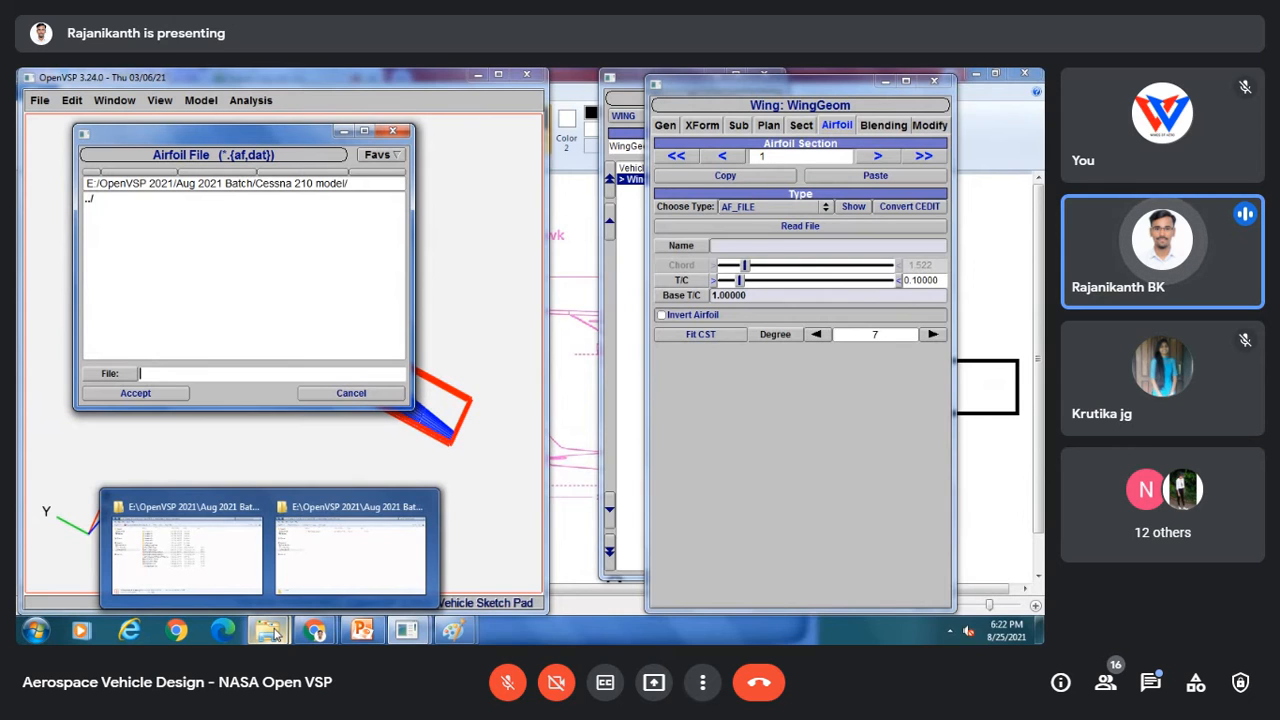
left_click(369, 396)
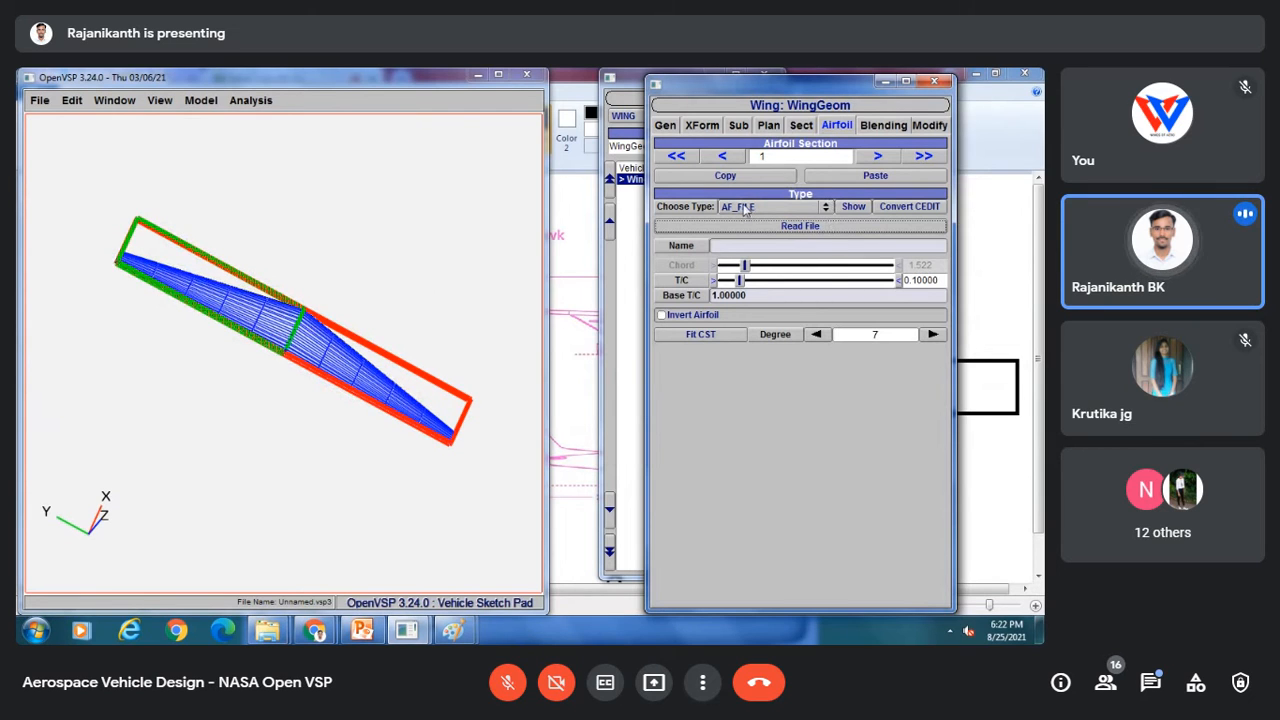
left_click(743, 207)
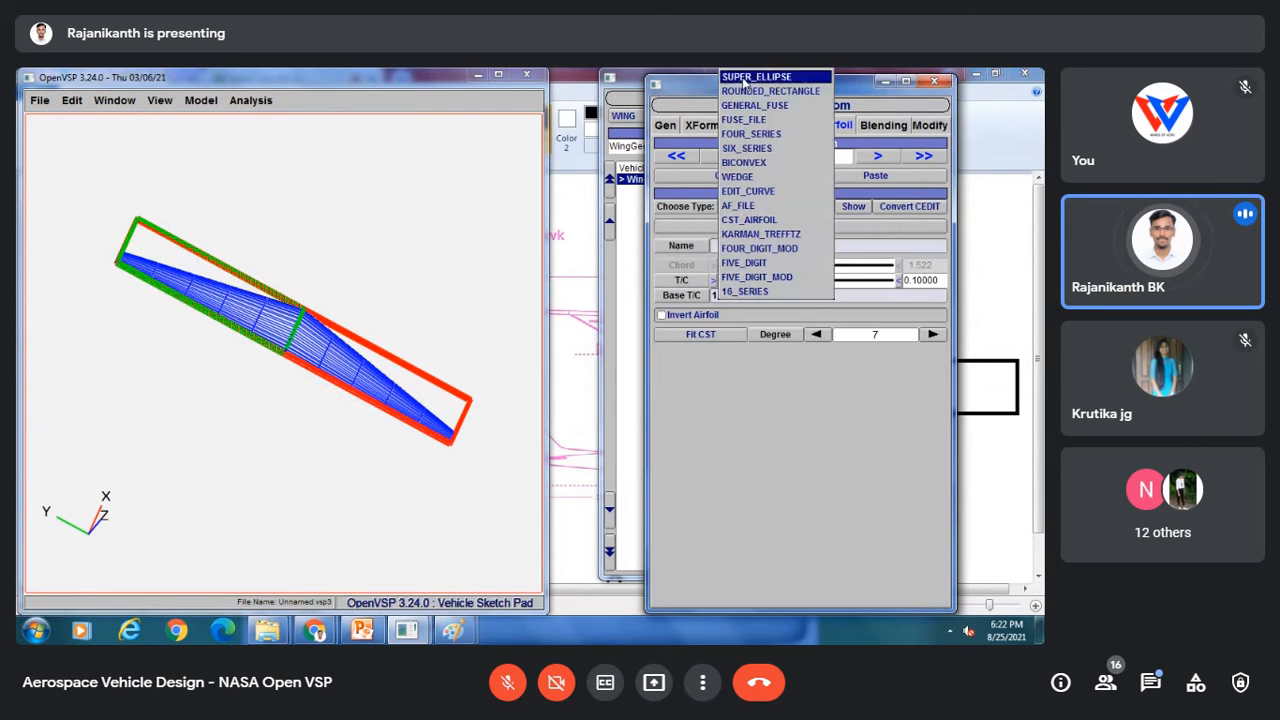
left_click(753, 134)
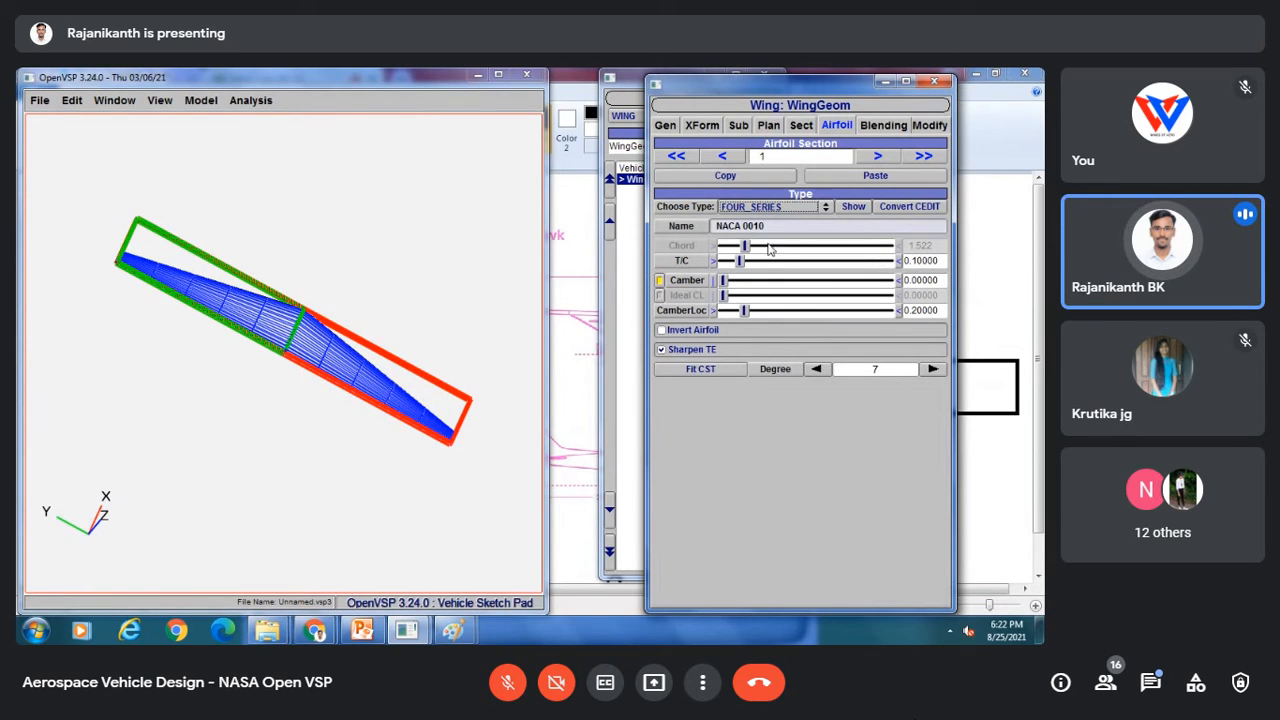
Step: Set airfoil section 1 to a camber of 0.02 and a camber location of 0.2
left_click_drag(723, 281, 730, 281)
left_click_drag(943, 279, 922, 280)
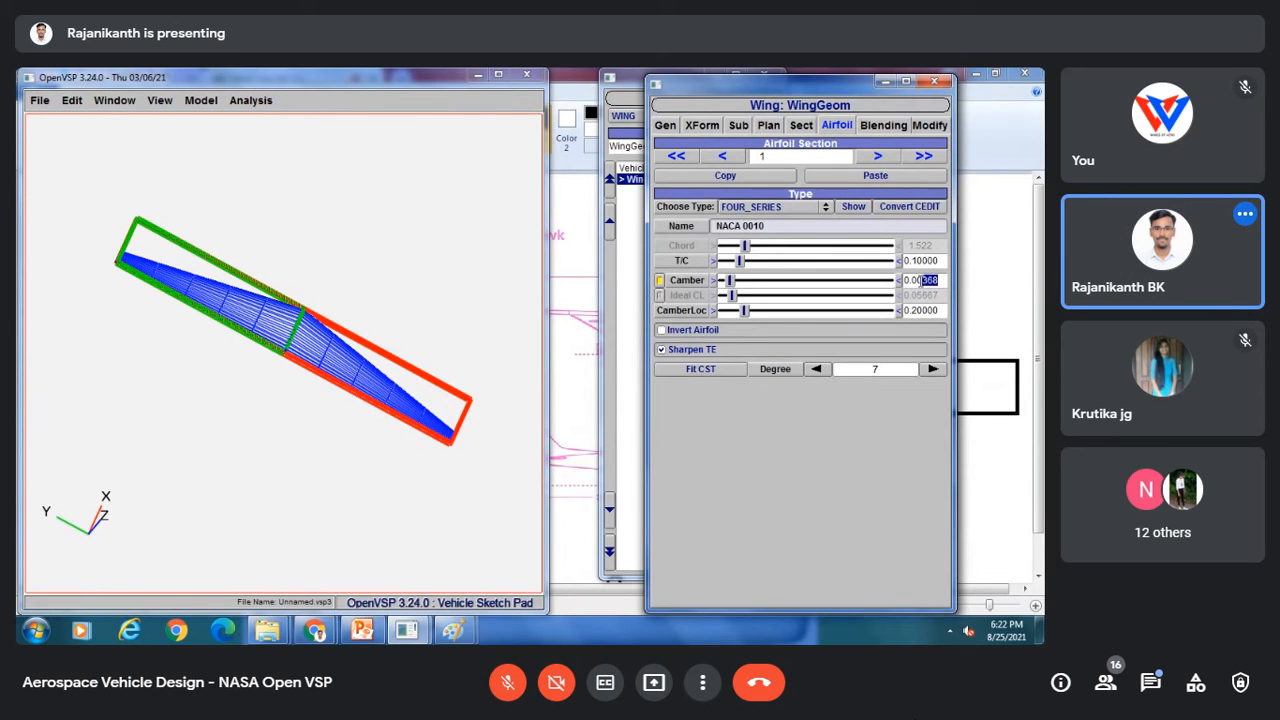
key("BackSpace")
type("2")
key("Return")
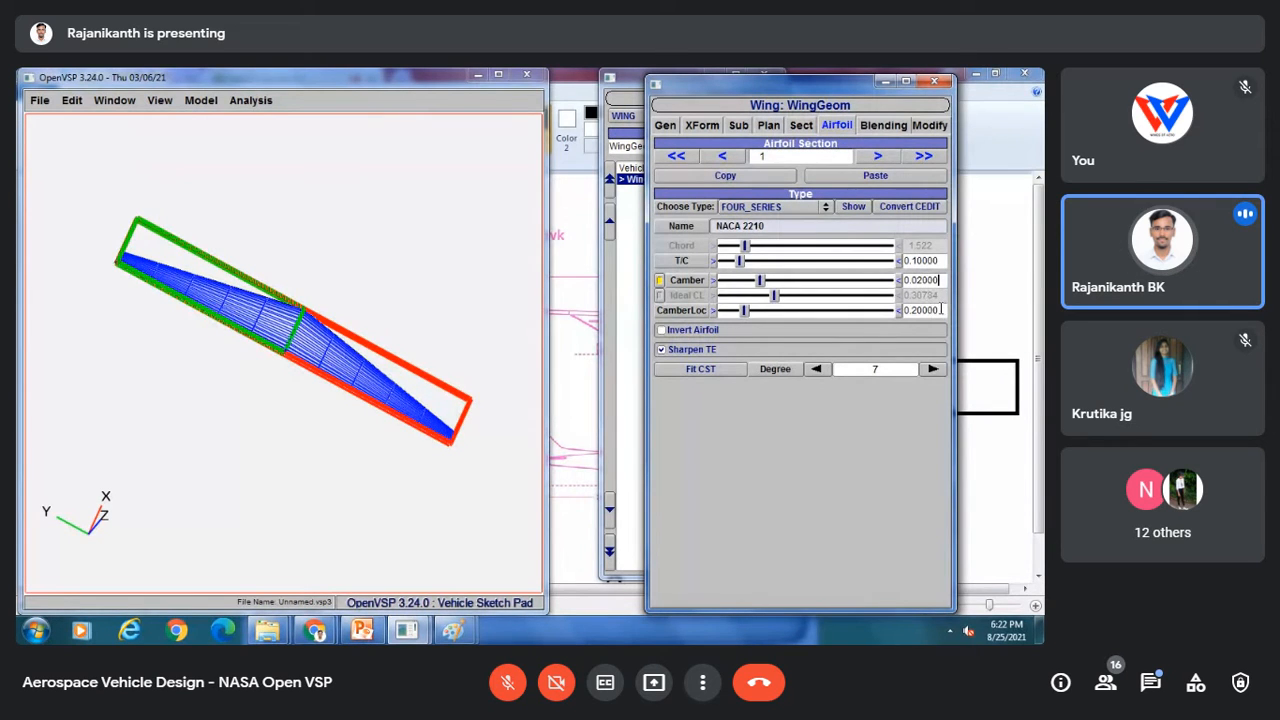
left_click_drag(941, 310, 911, 310)
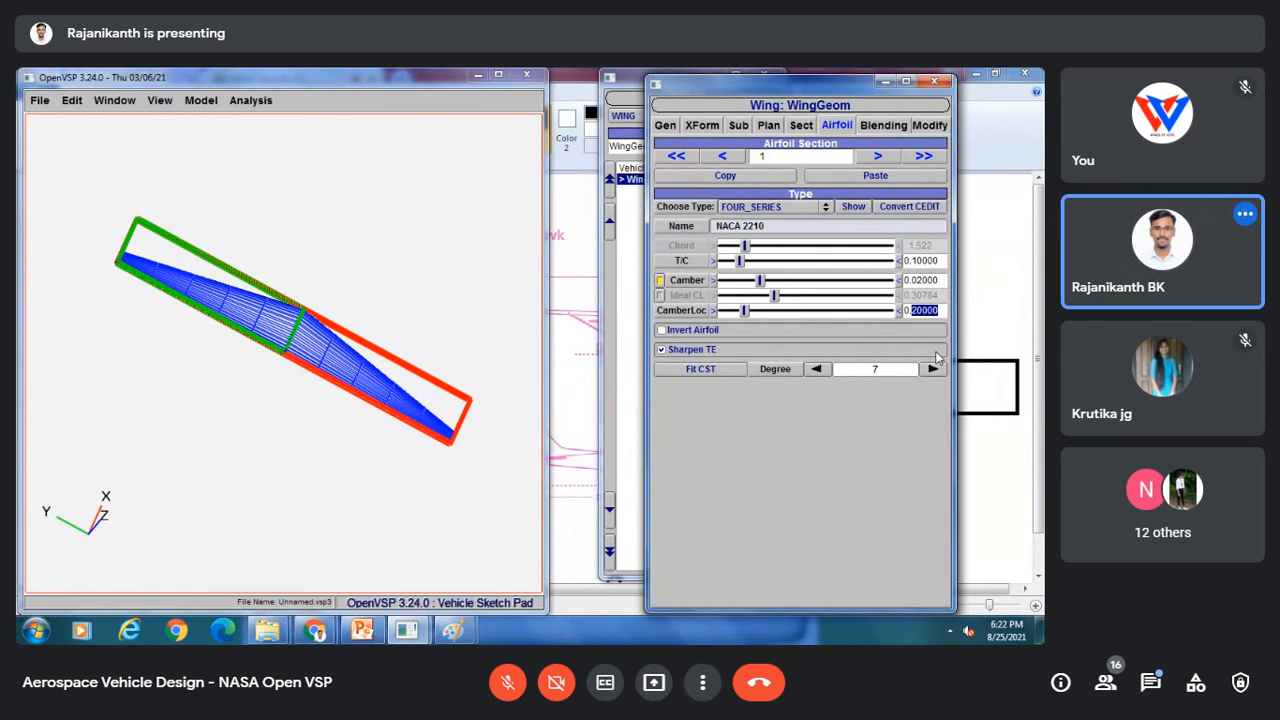
type("2")
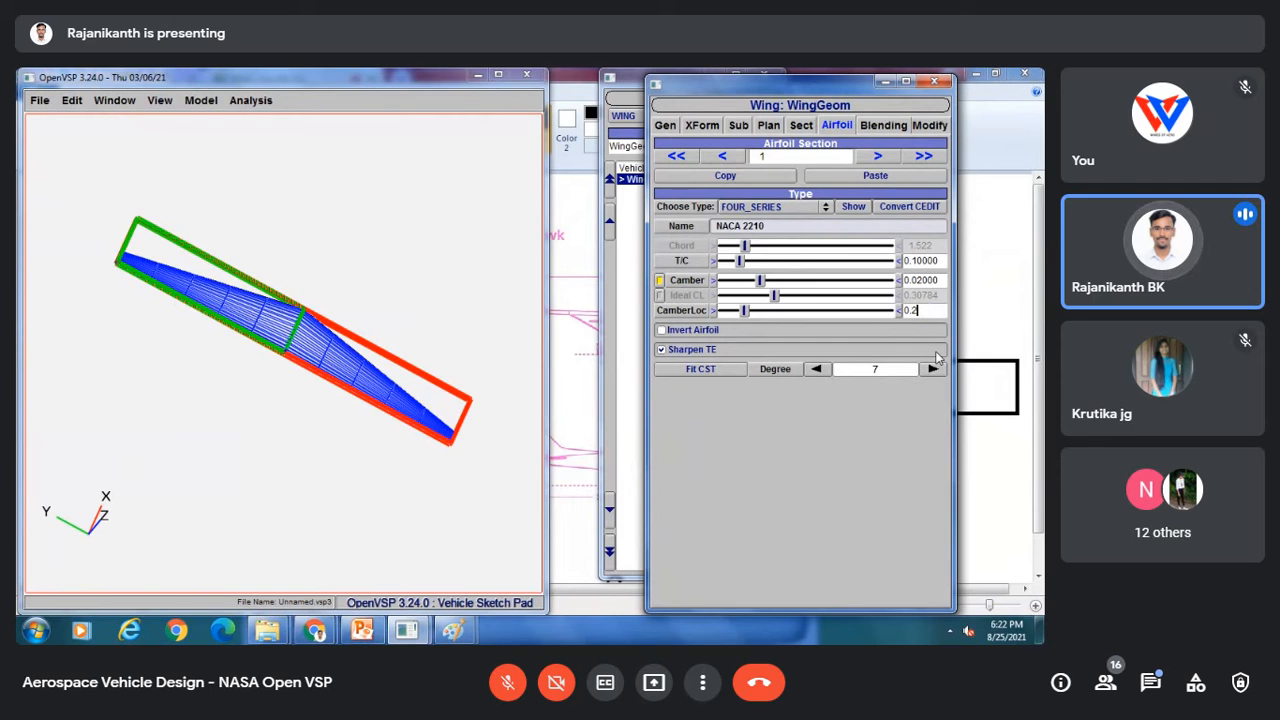
key("Return")
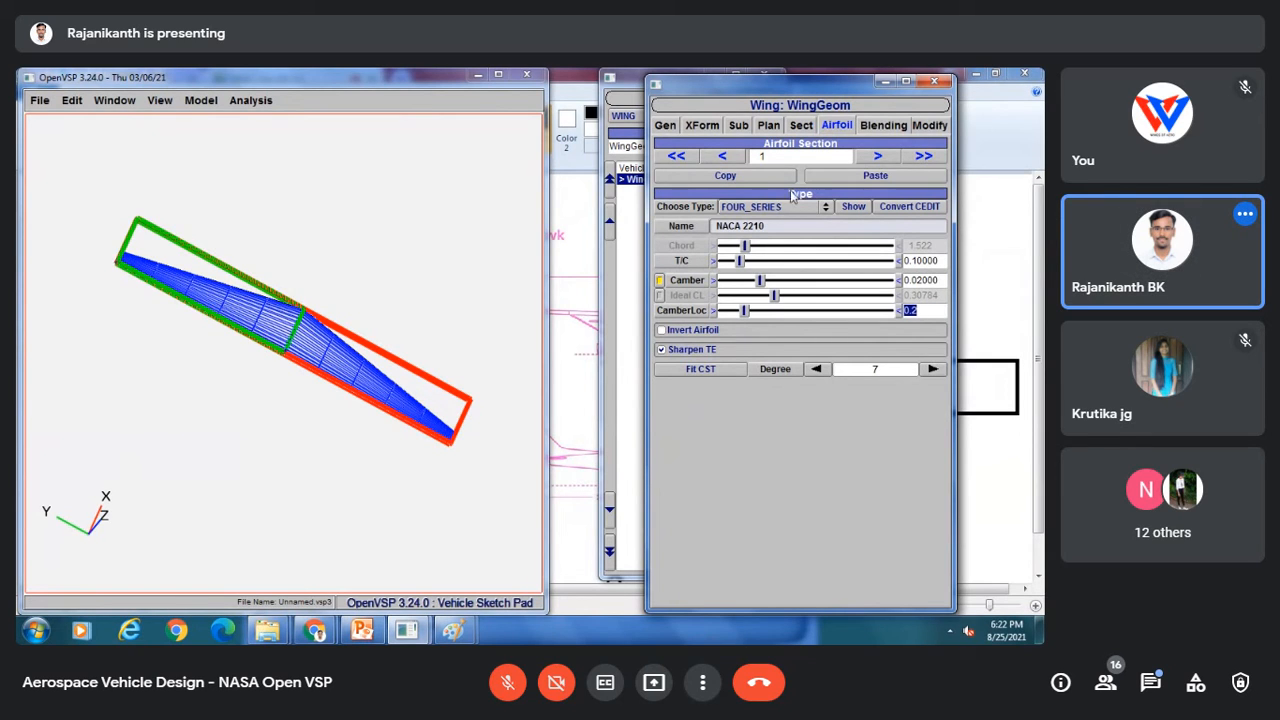
Step: Set airfoil section 0's camber to 0.02 to match the outer section
left_click(724, 157)
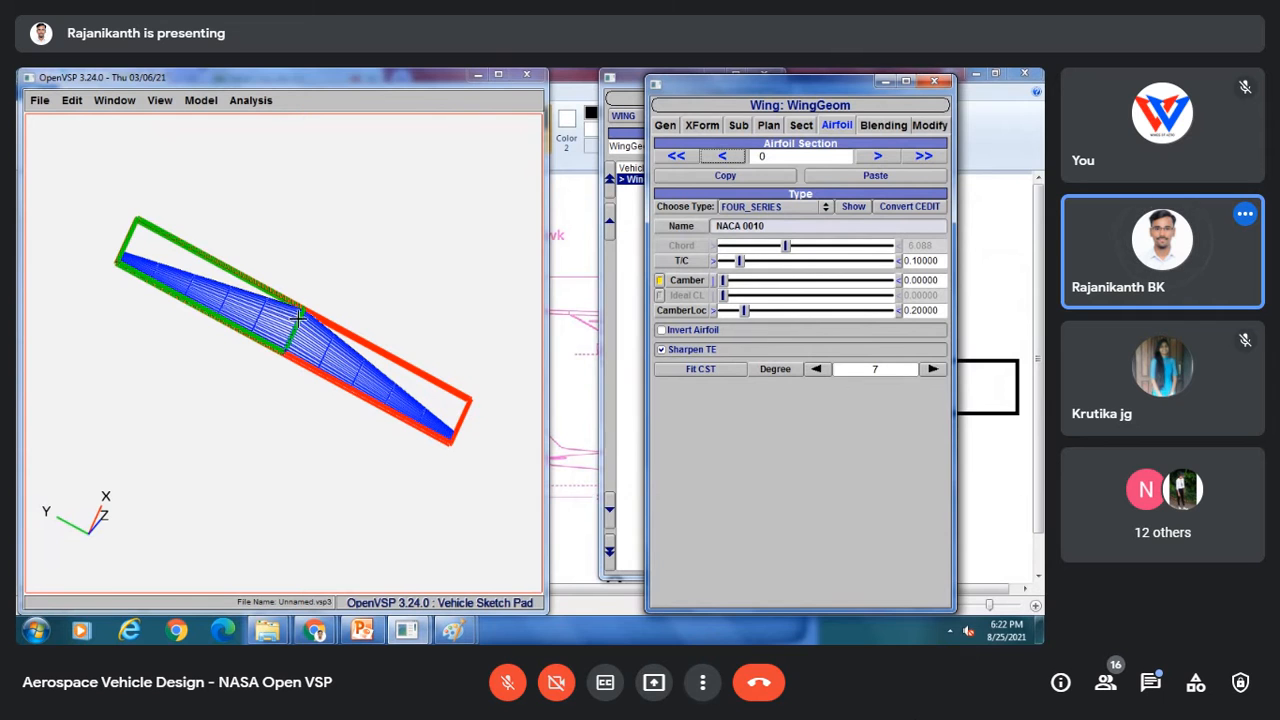
left_click_drag(235, 349, 268, 335)
scroll(280, 360, "up", 5)
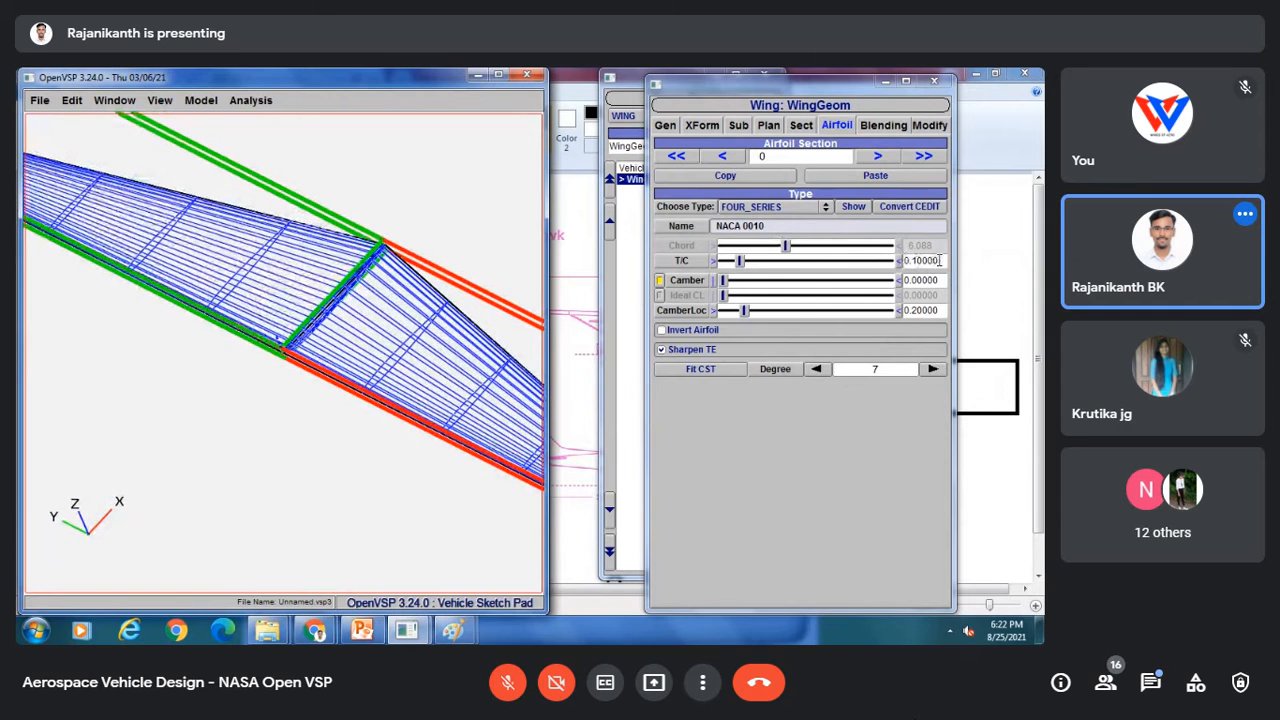
left_click(877, 156)
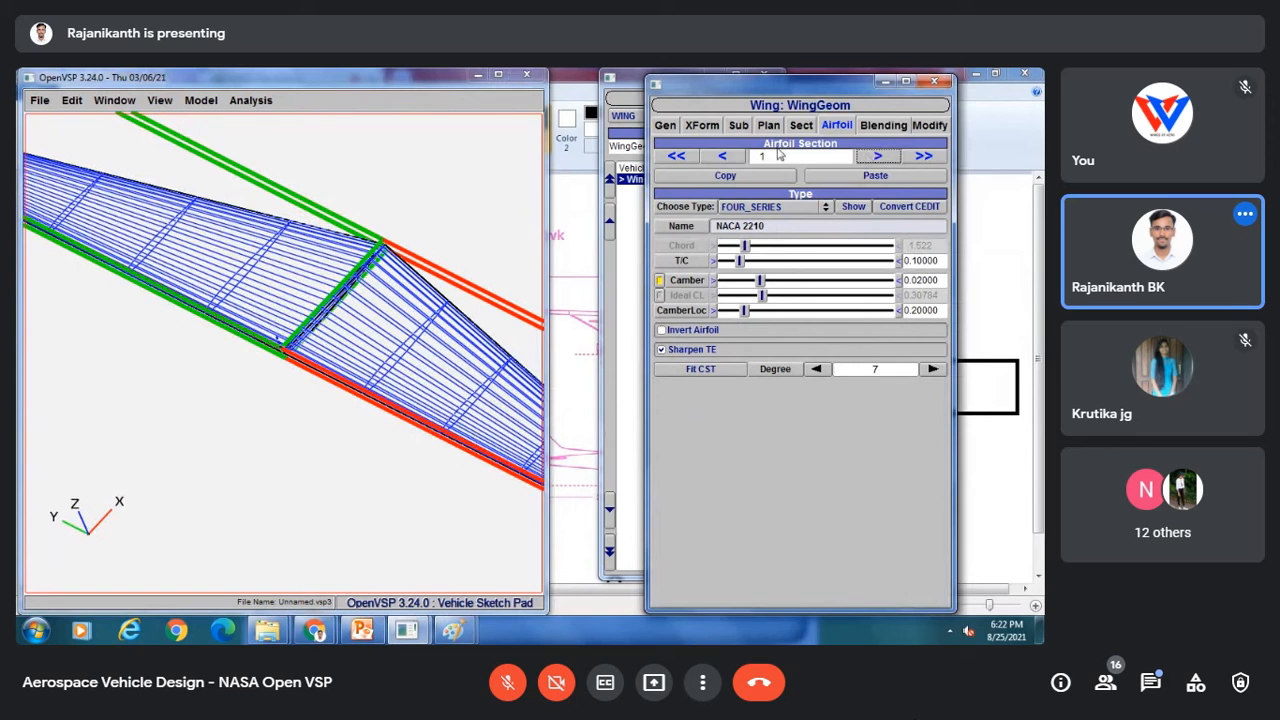
left_click(722, 156)
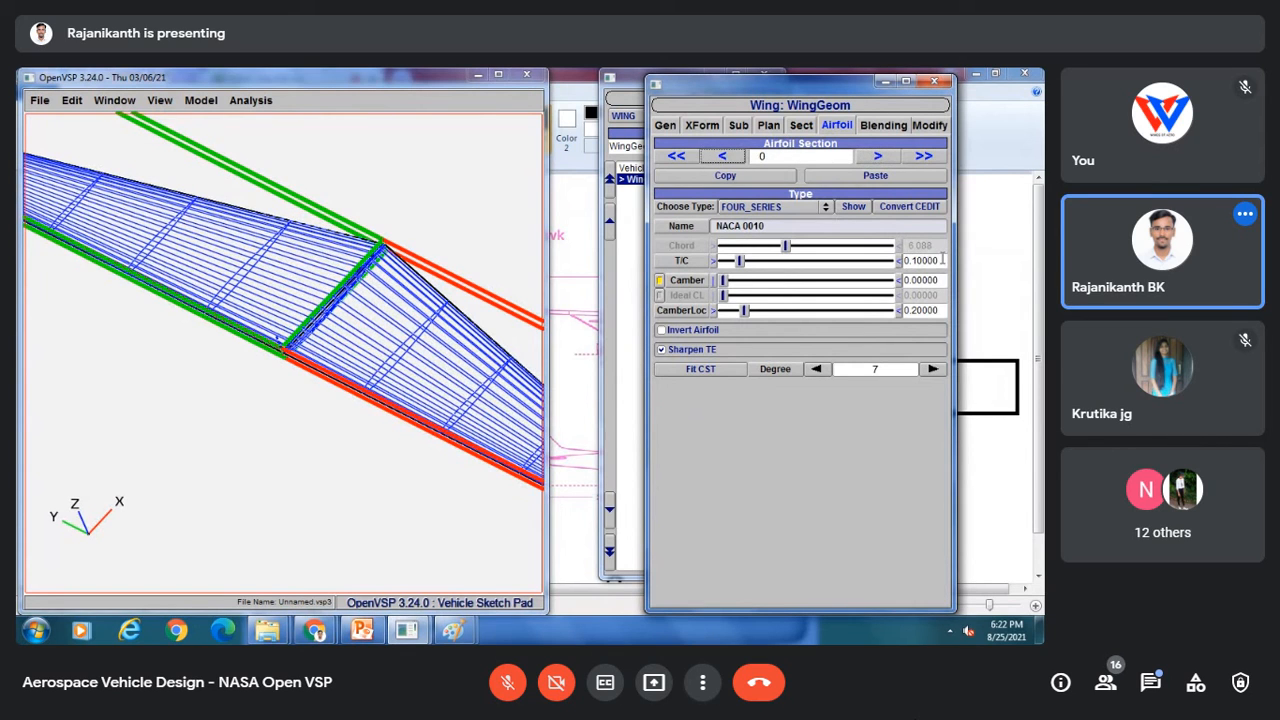
left_click_drag(941, 260, 911, 280)
type("02")
key("Return")
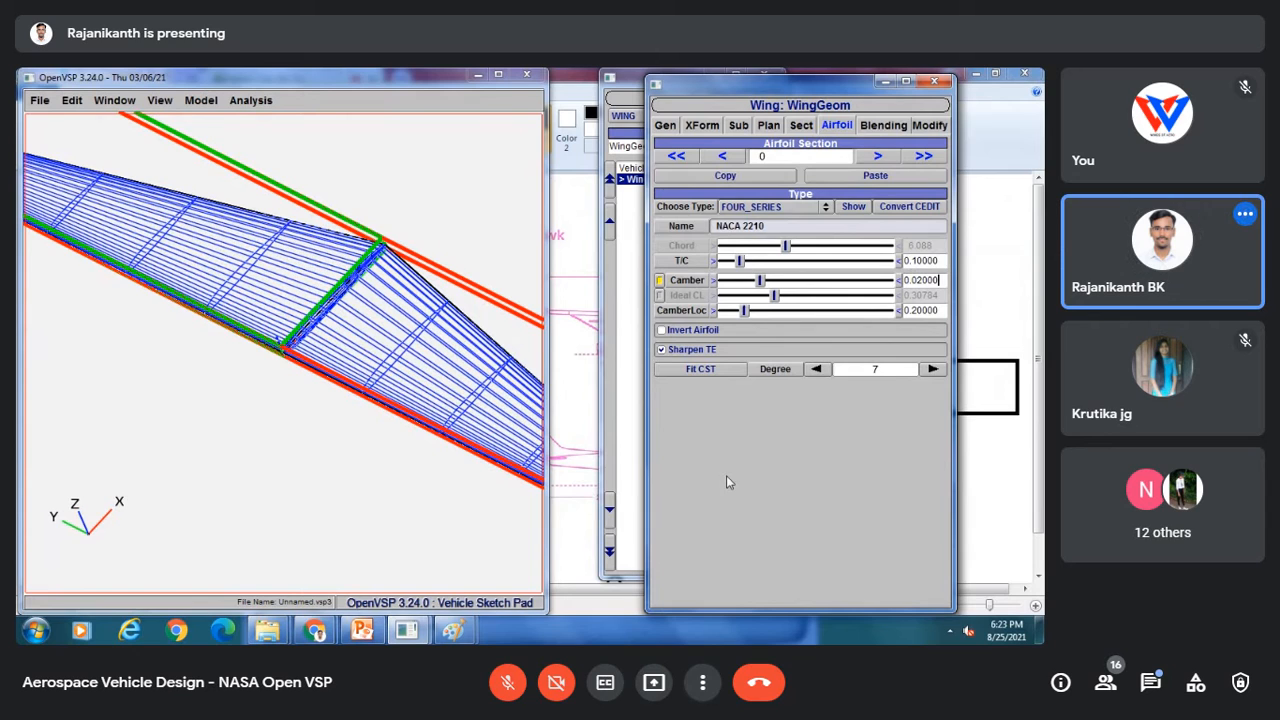
Step: Save the model as Part 2 Main wing in the Cessna 210 model folder
left_click(873, 157)
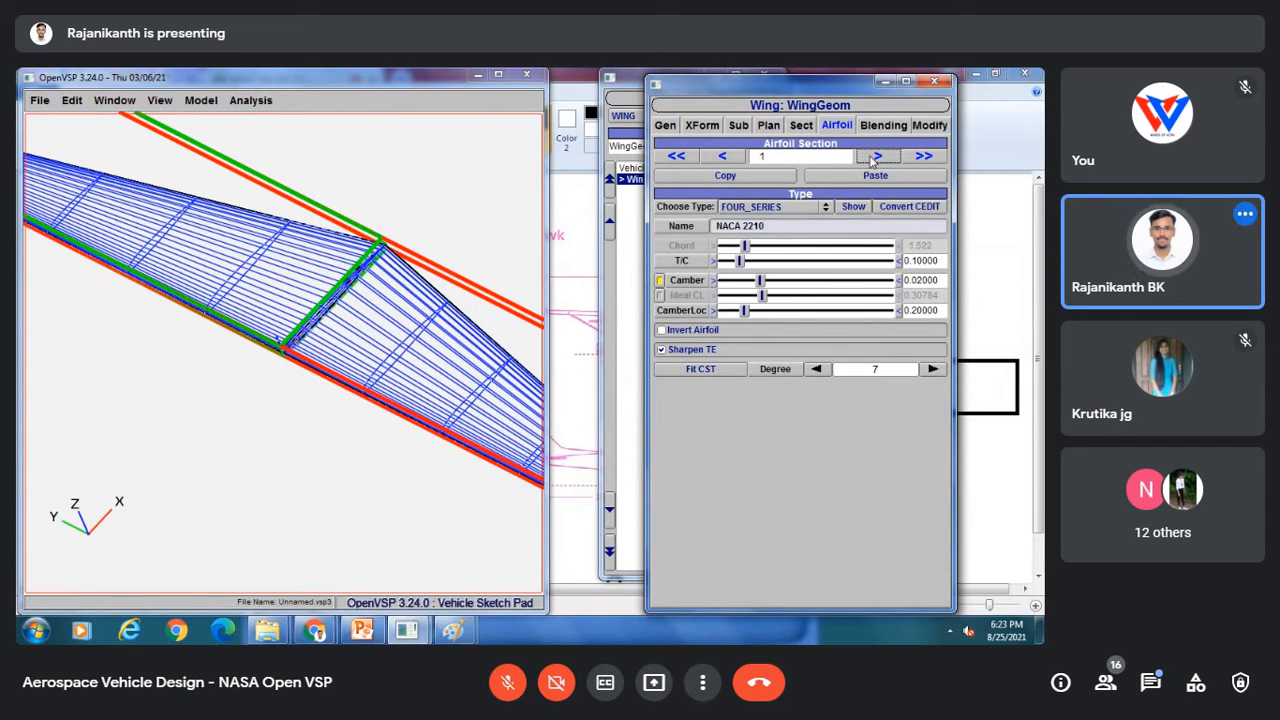
left_click(40, 100)
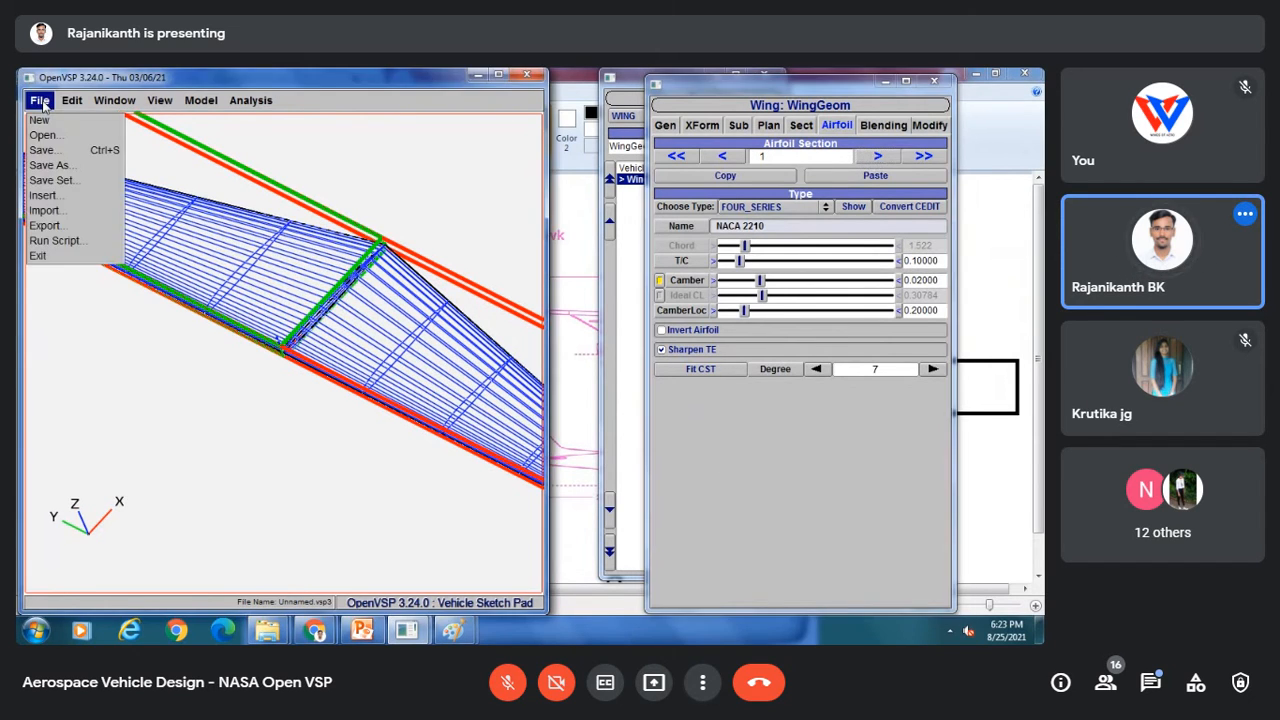
left_click(50, 166)
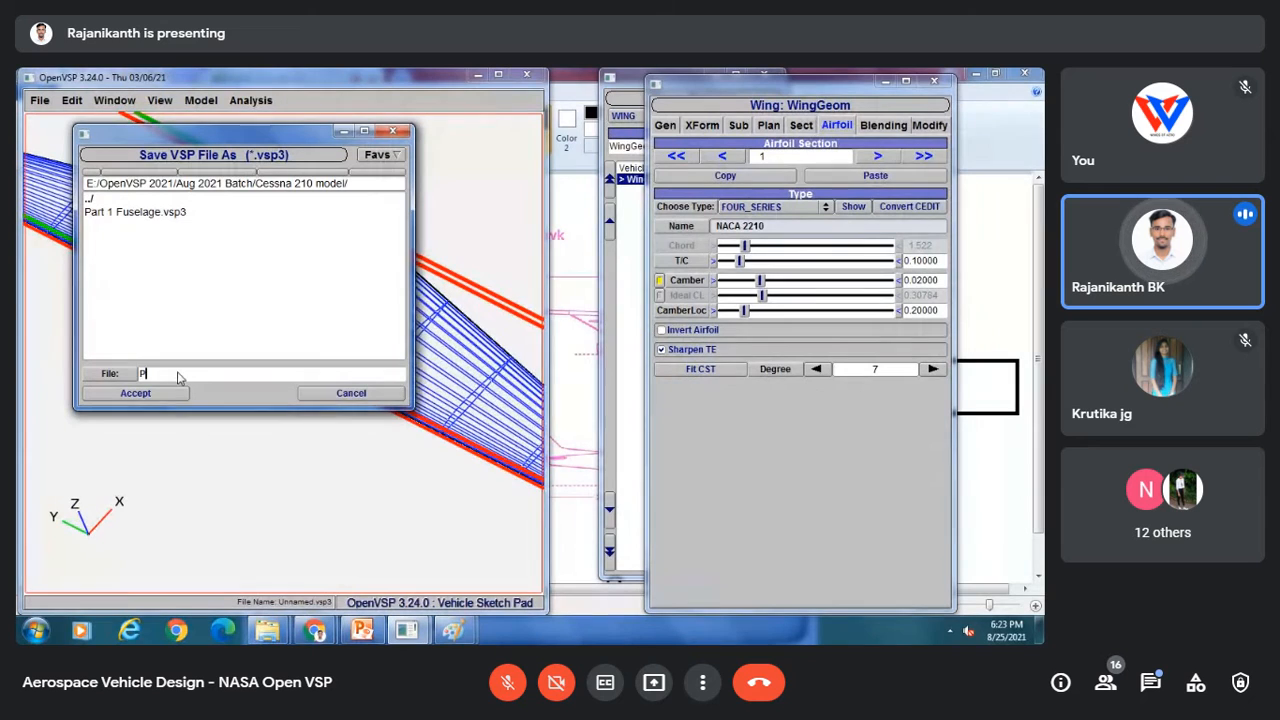
type("Part ")
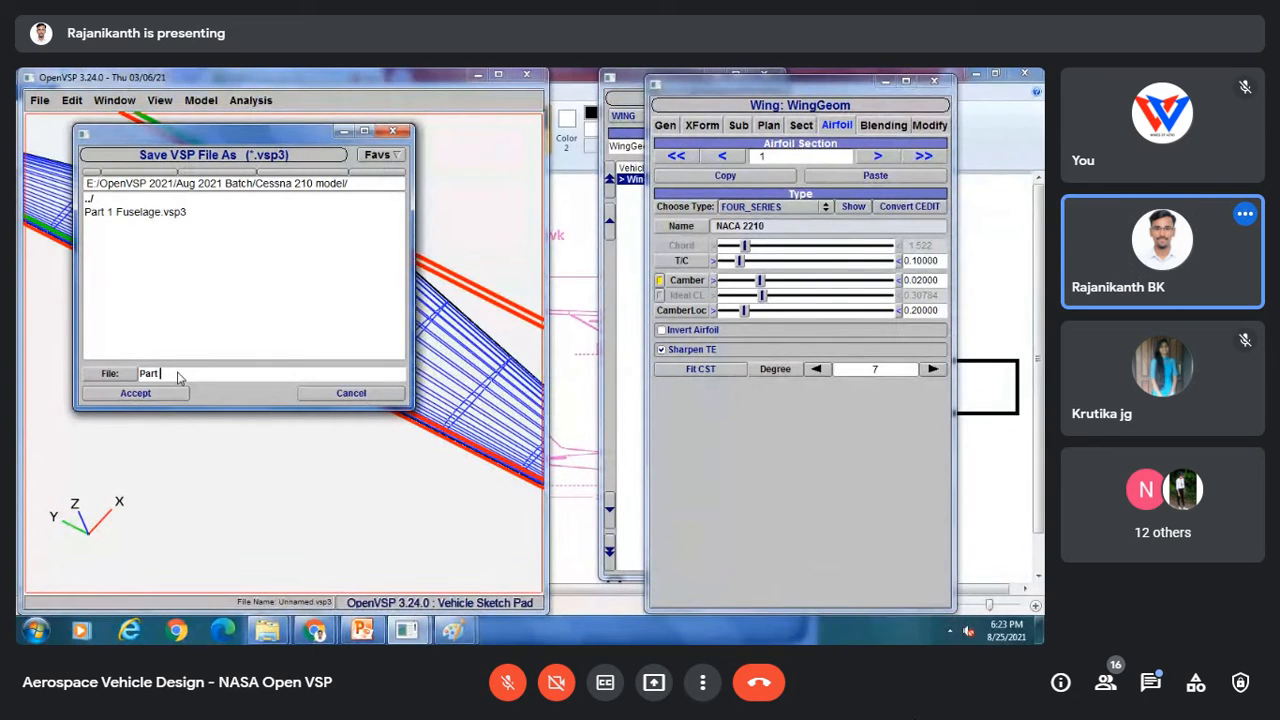
type("2 Main wing")
left_click(115, 396)
scroll(308, 370, "down", 6)
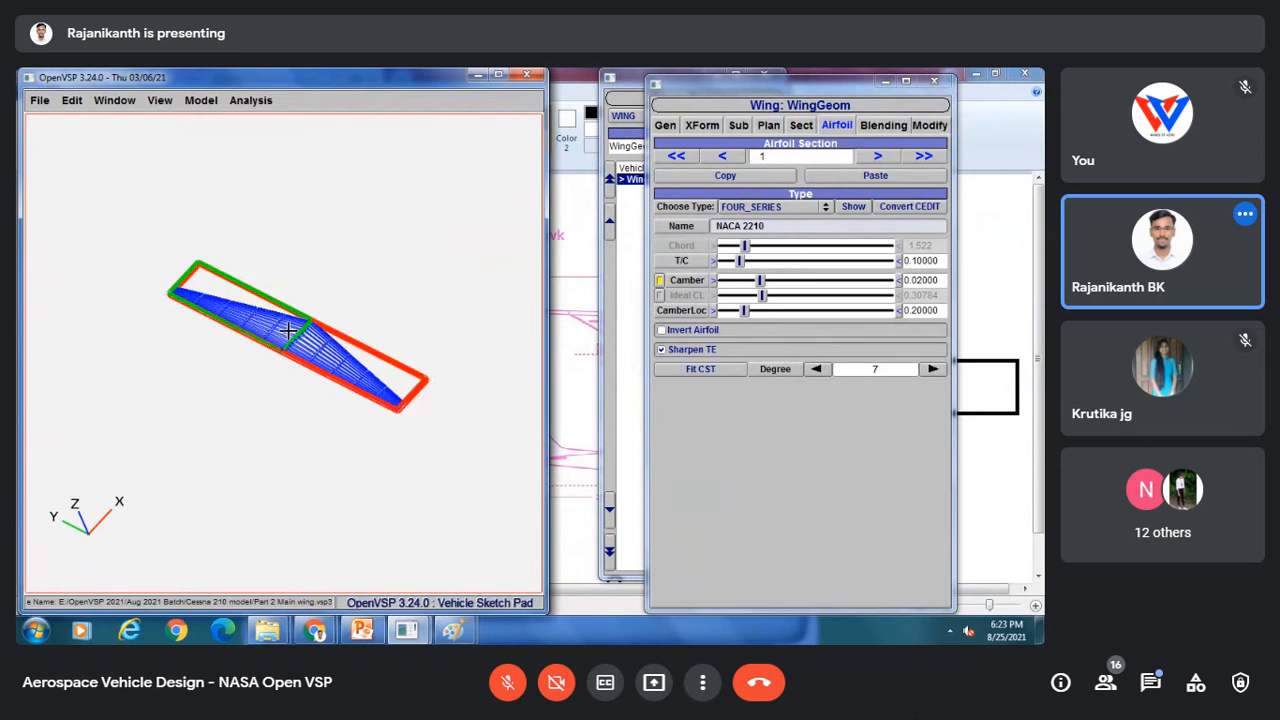
Step: Switch to Paint and sketch a pencil mark on the horizontal tail in the top-view drawing
left_click_drag(313, 370, 183, 443)
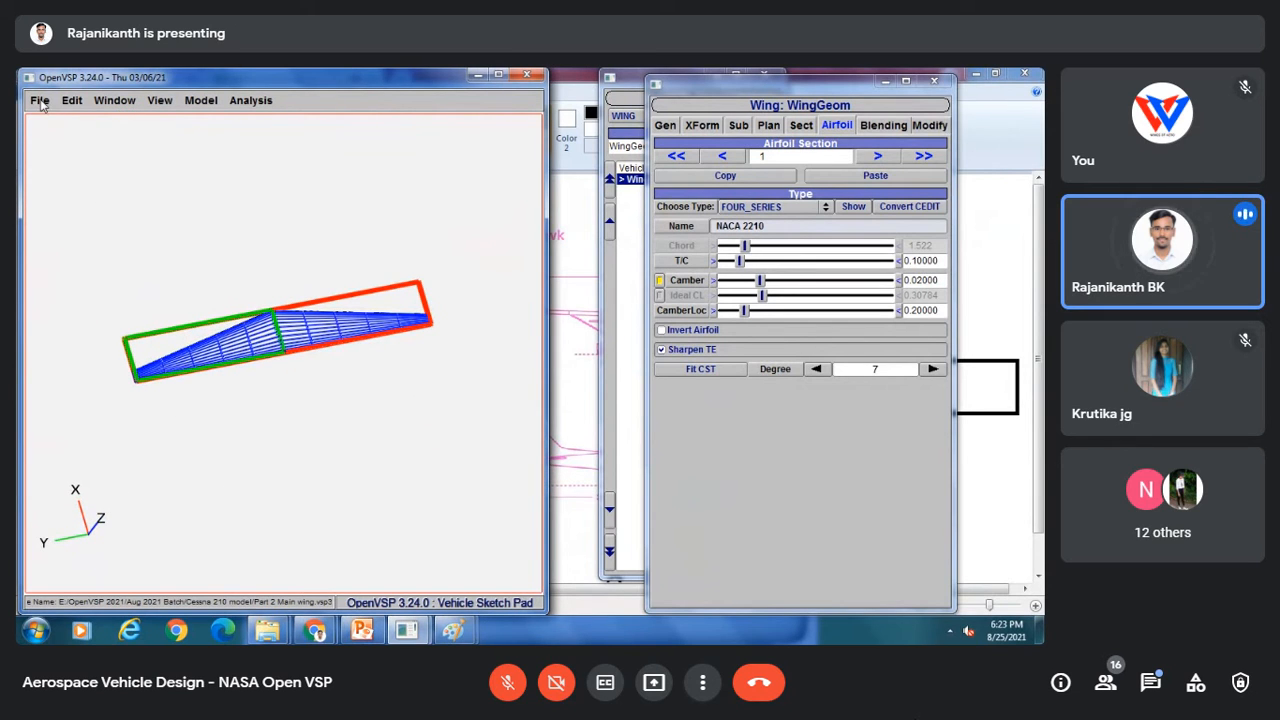
mouse_move(455, 630)
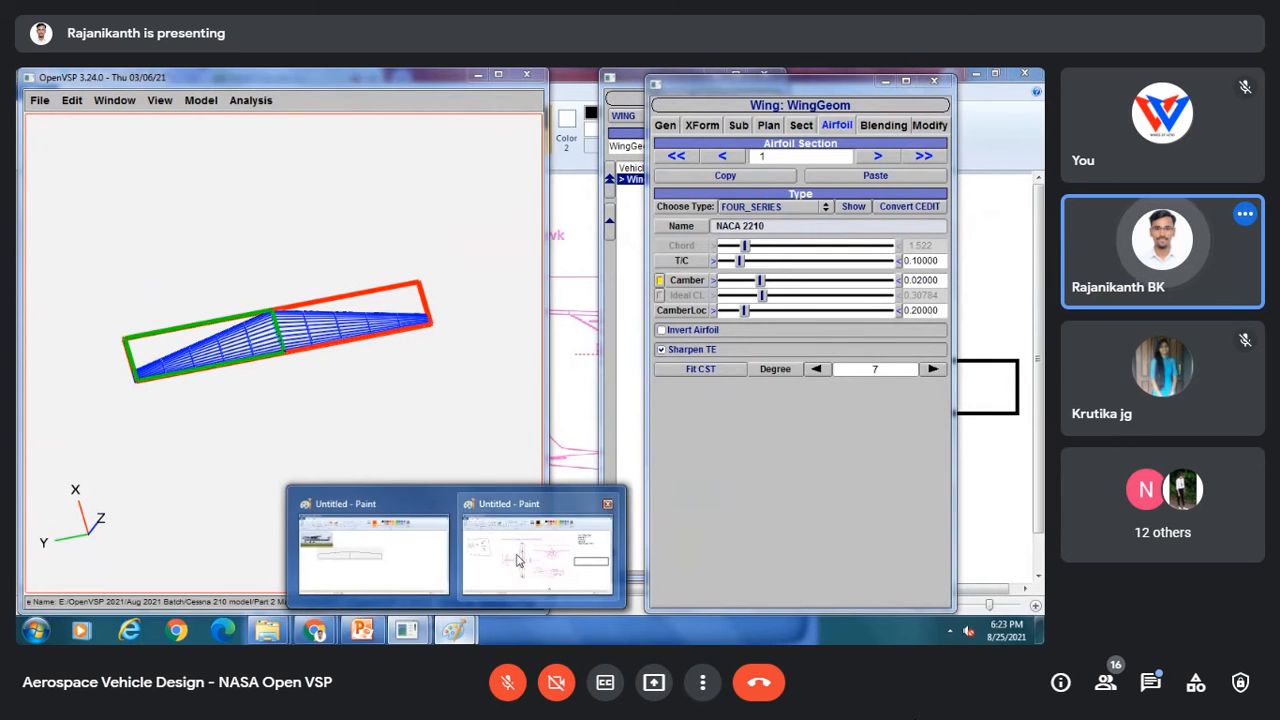
left_click(540, 548)
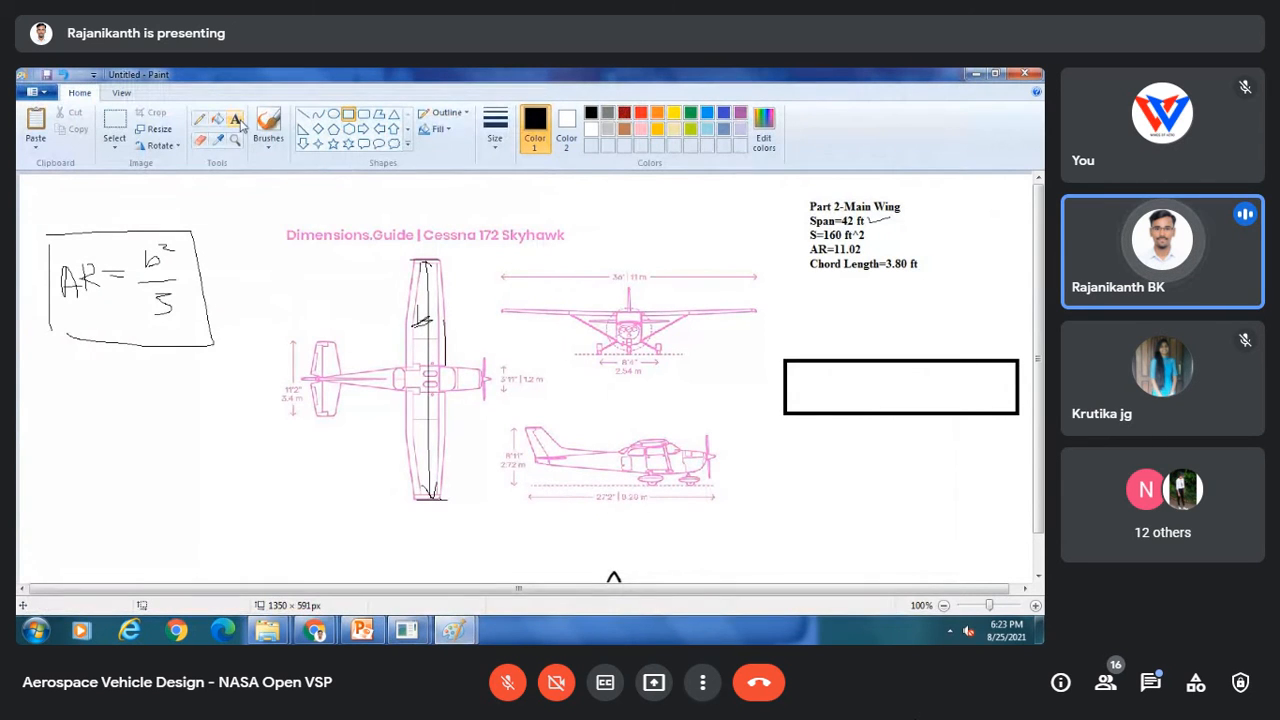
left_click(199, 118)
left_click_drag(303, 333, 350, 323)
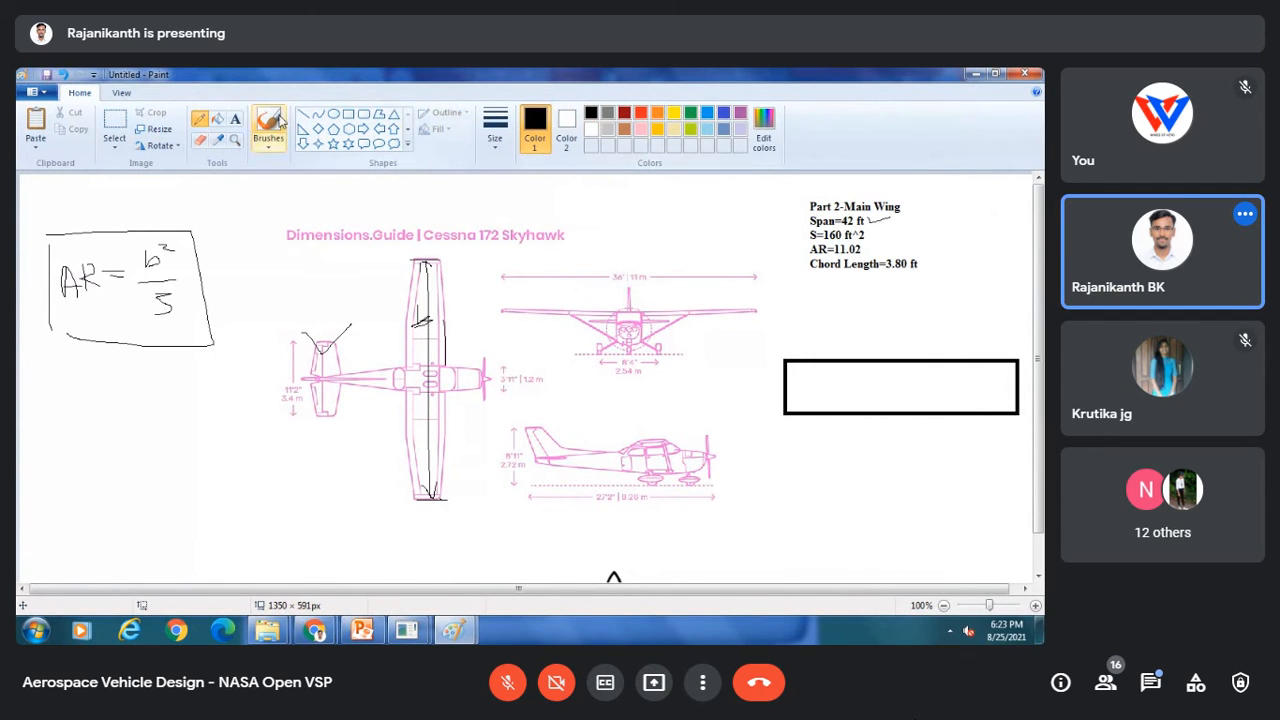
Step: Add the text label "Part 3-Horizontal stabilizer" below the aspect ratio formula
left_click(235, 118)
left_click_drag(344, 309, 250, 327)
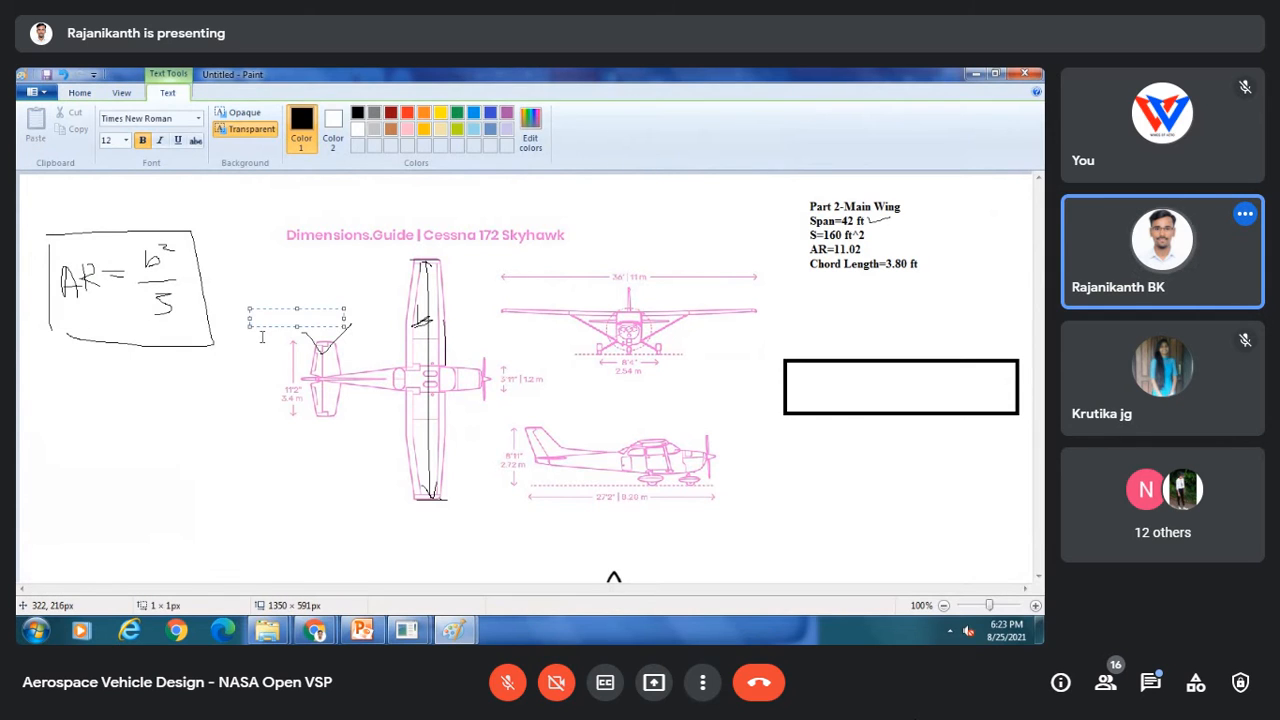
left_click(68, 372)
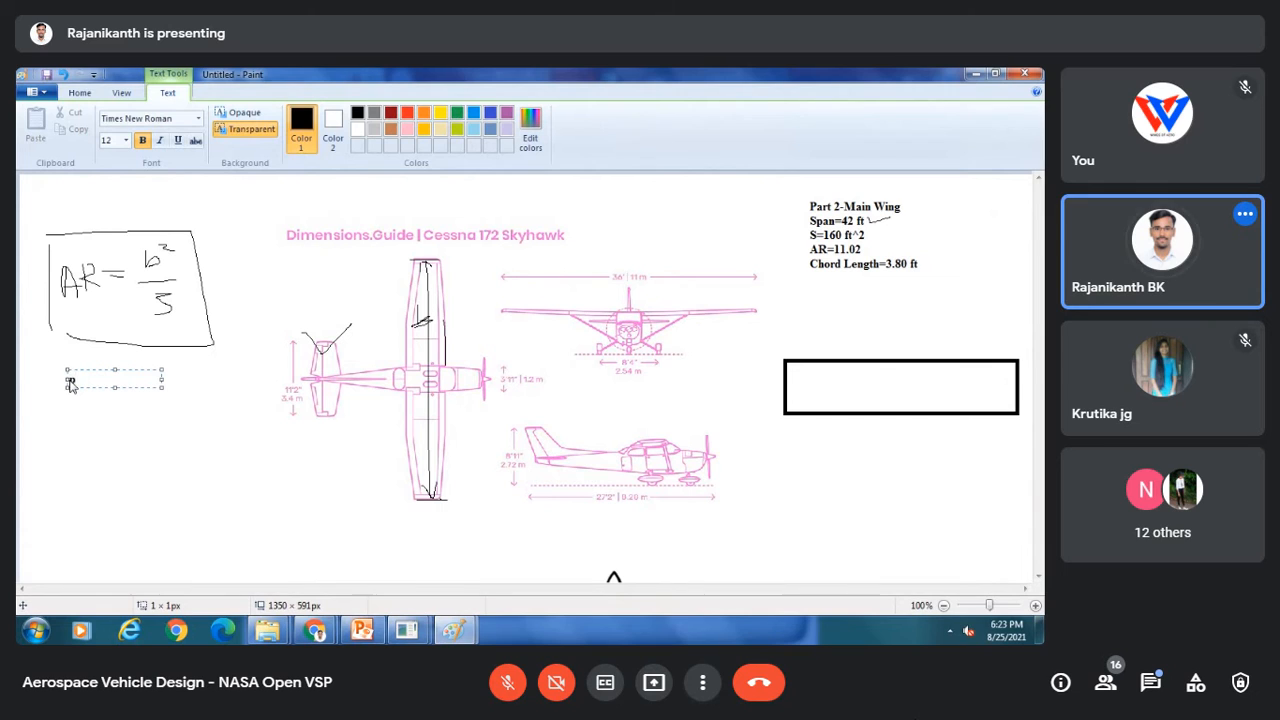
type("Part 3-Horizontal")
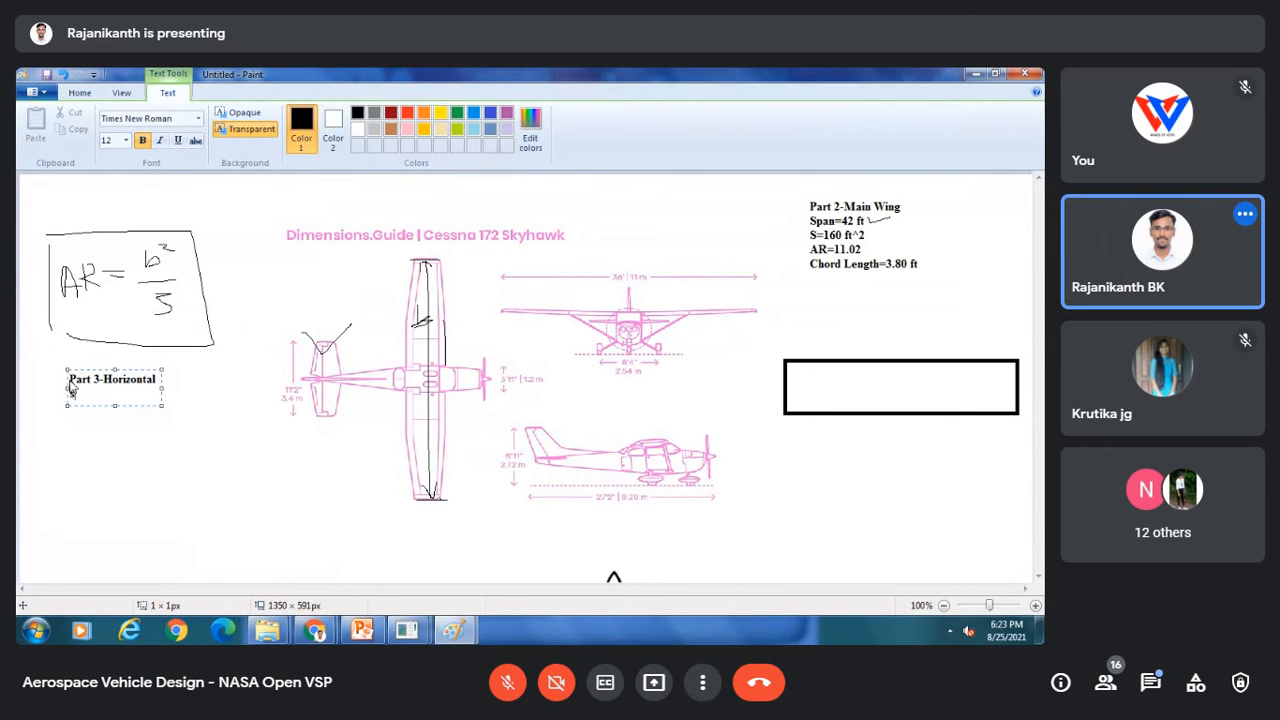
type(" stabilizer")
left_click_drag(163, 387, 224, 388)
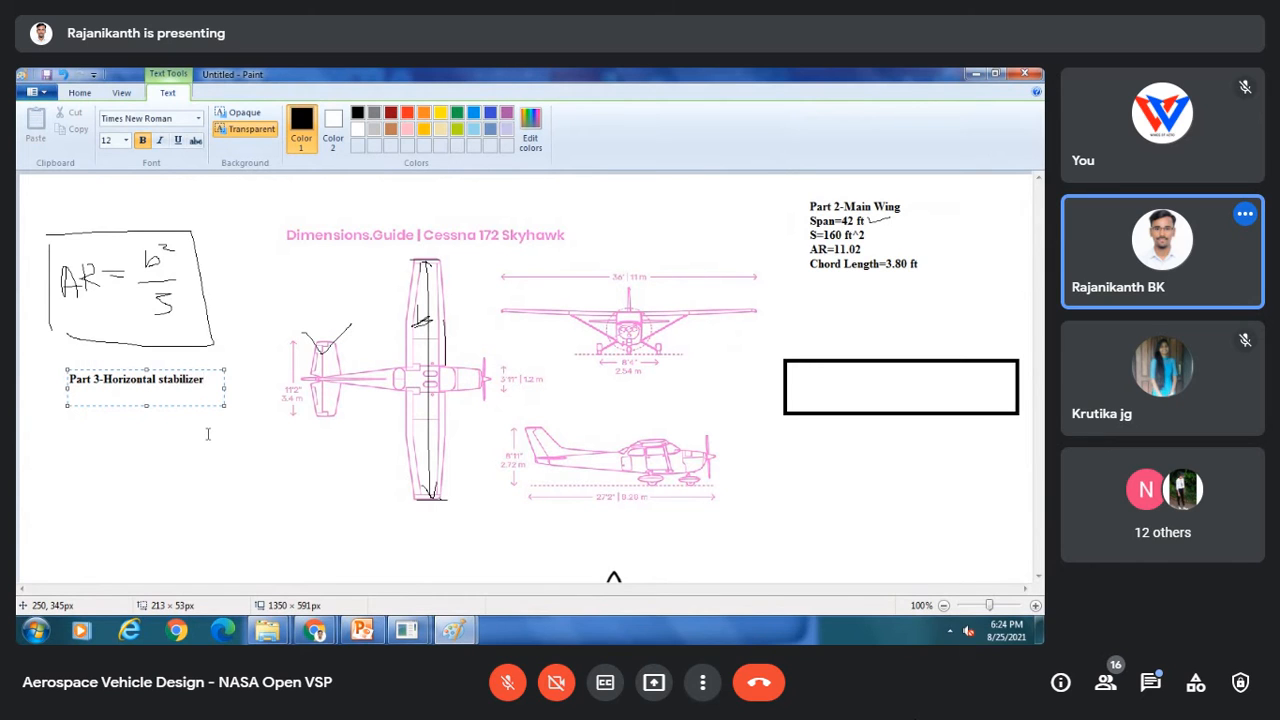
left_click(208, 434)
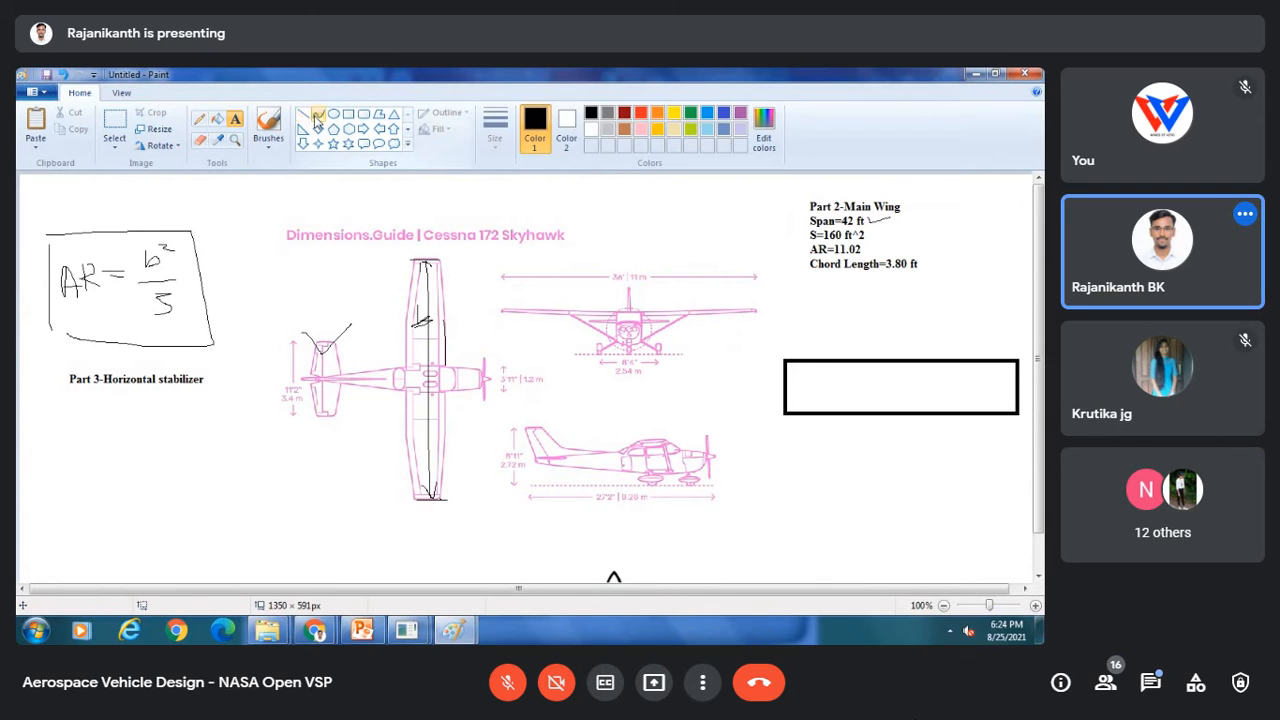
Step: Draw a rounded rectangle around the horizontal tail in the top-view drawing
left_click(363, 113)
left_click_drag(271, 300, 354, 446)
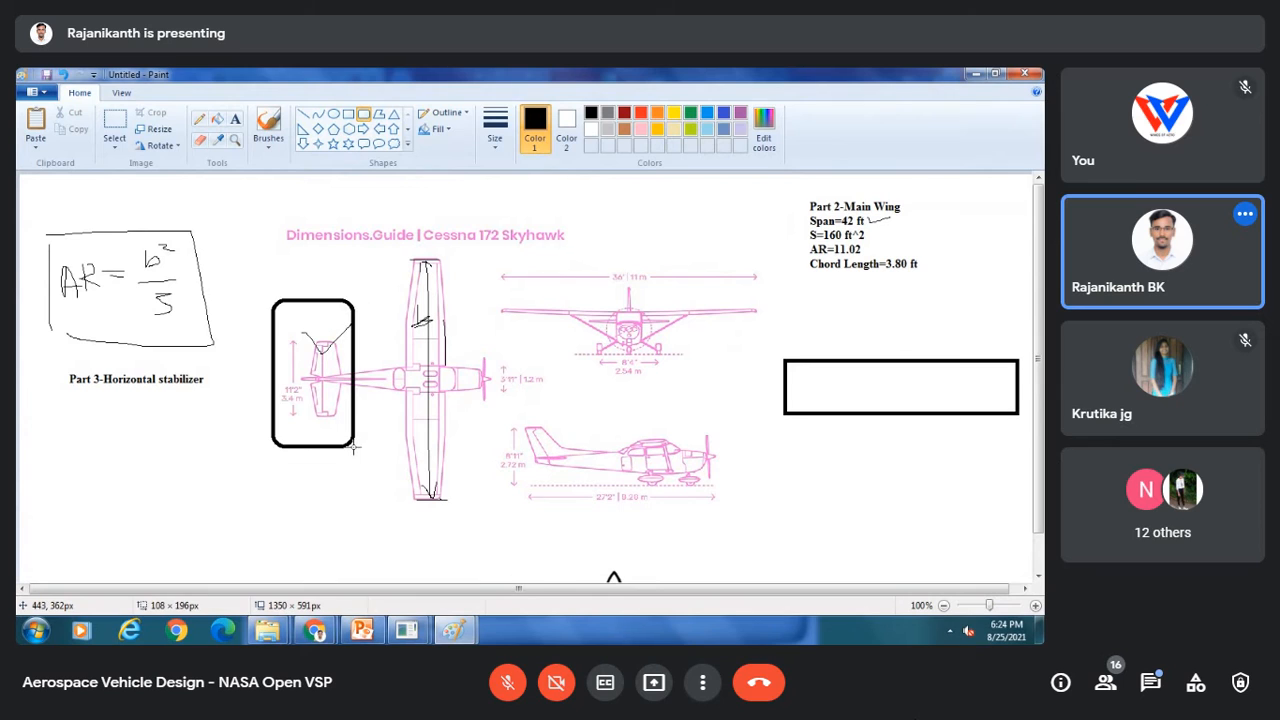
left_click(326, 517)
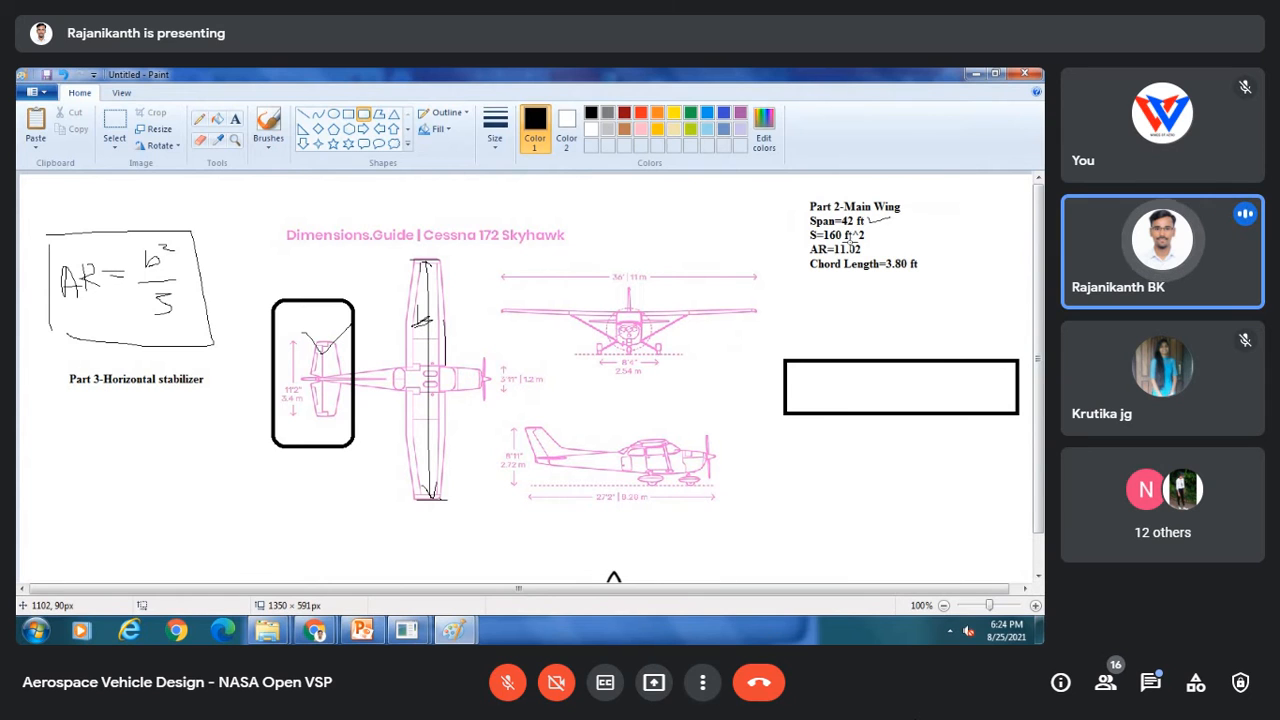
Step: Switch to OpenVSP, start a new model and add a wing component
mouse_move(416, 630)
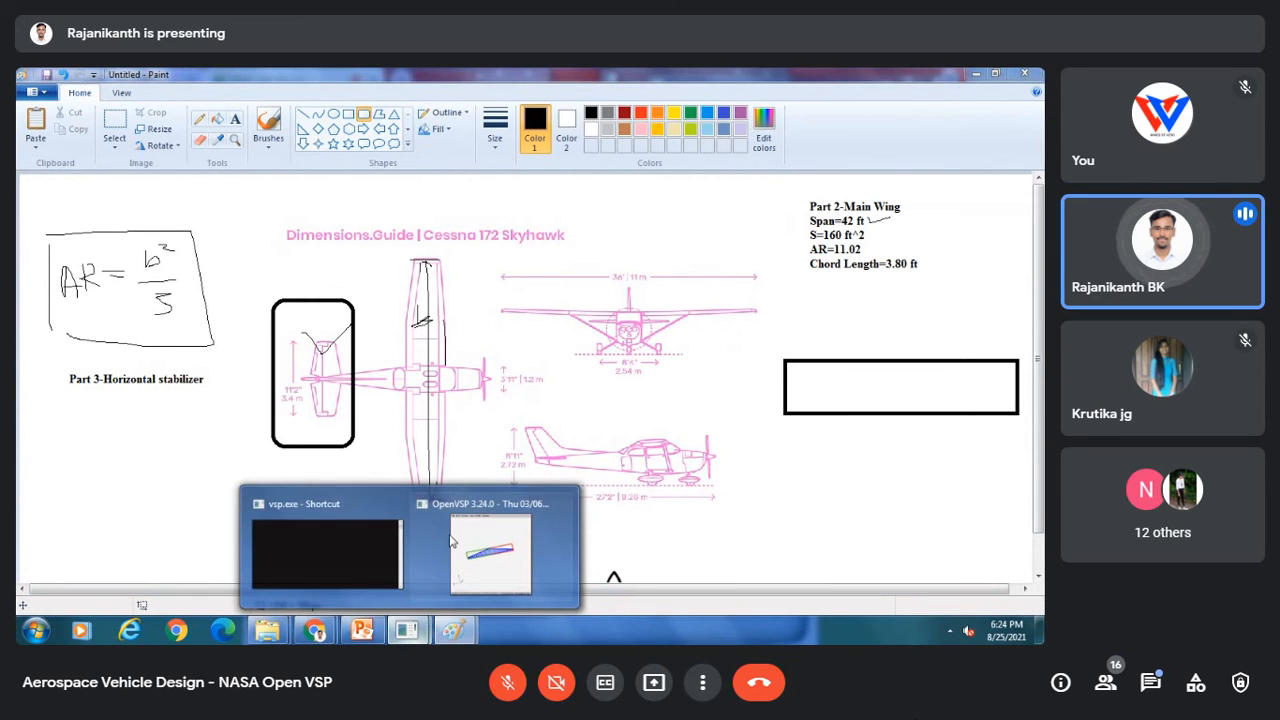
left_click(474, 531)
left_click(40, 101)
left_click(40, 119)
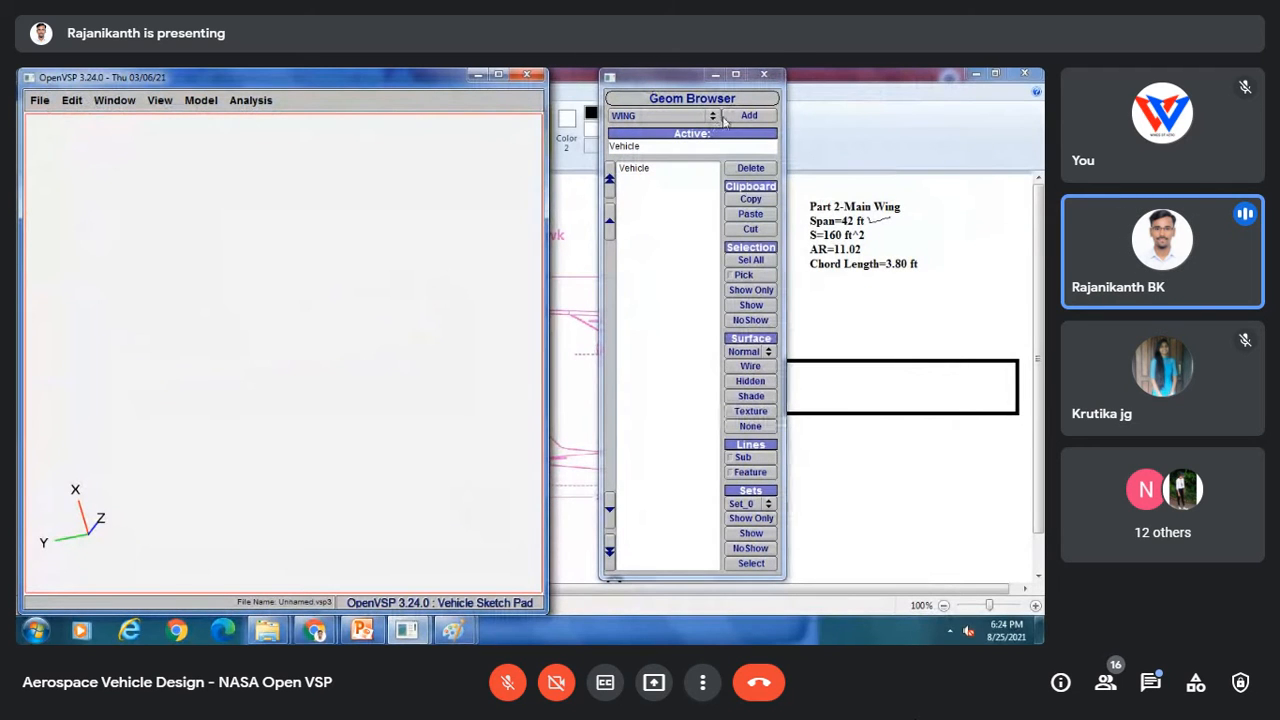
left_click(748, 116)
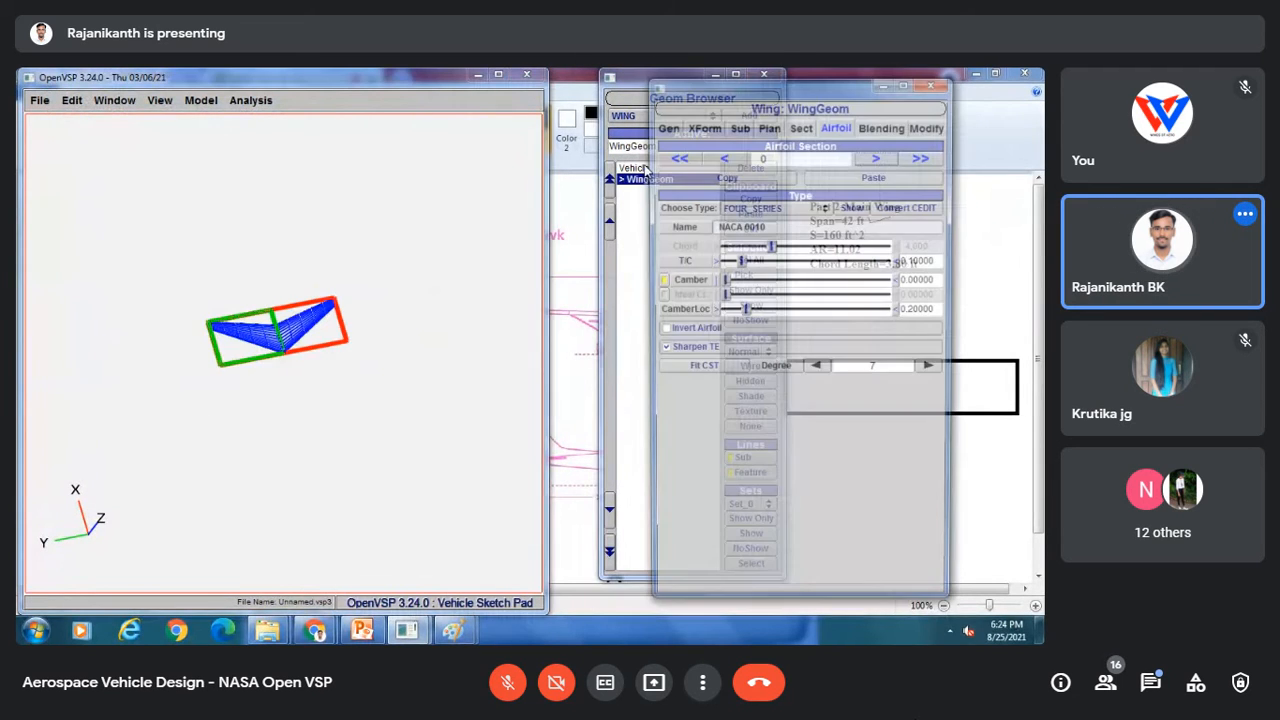
scroll(349, 287, "up", 5)
left_click_drag(349, 287, 362, 440)
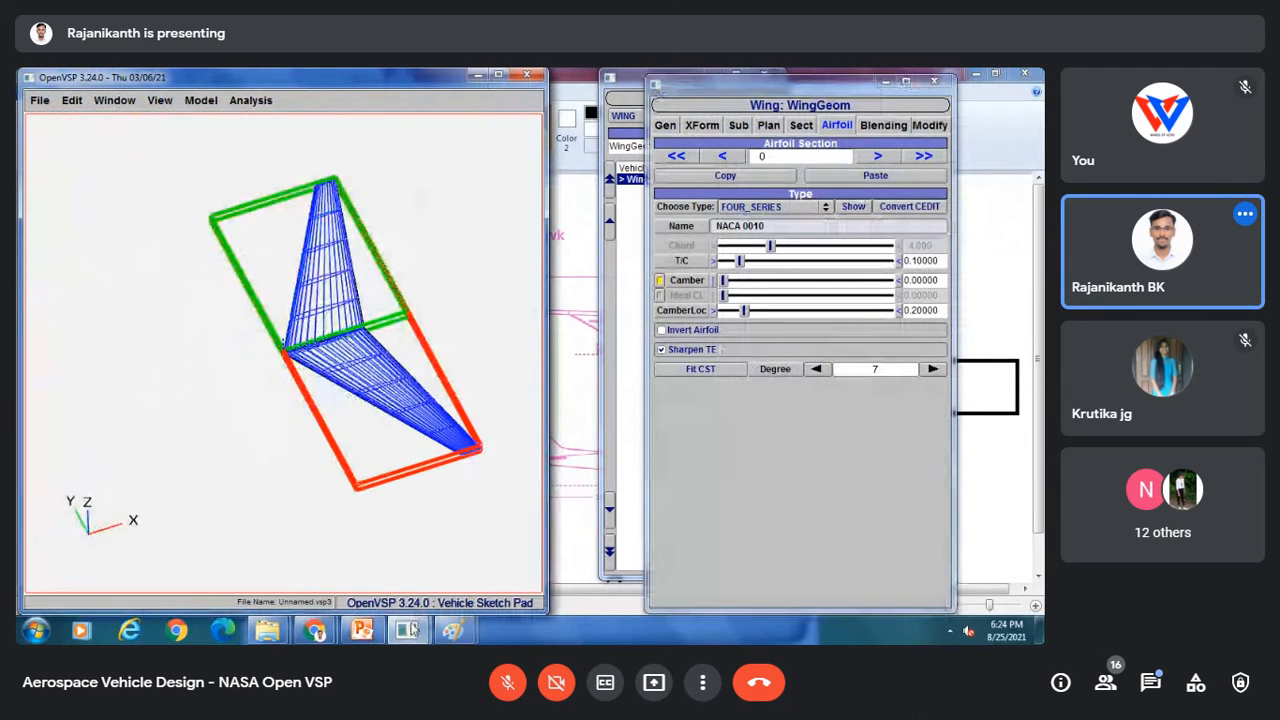
Step: Switch to Paint and note the stabilizer's Span=12.9 ft and Chord length=2.96 ft below its label
mouse_move(388, 621)
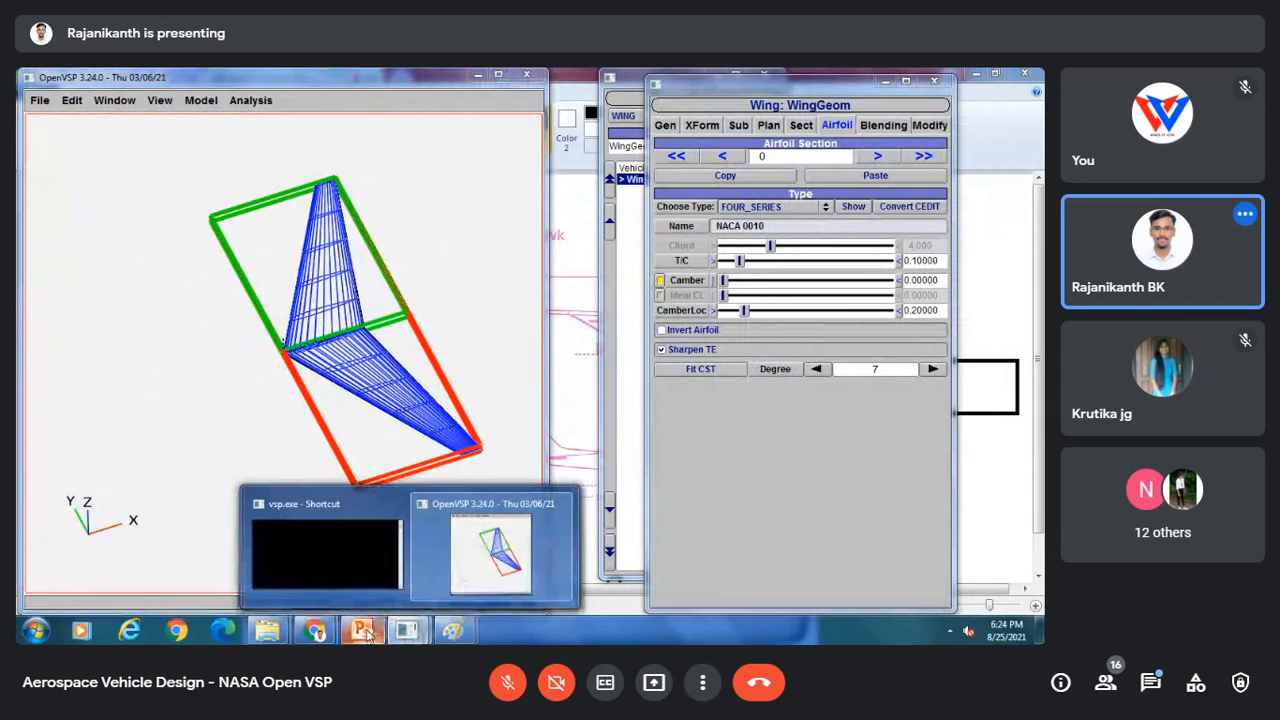
mouse_move(455, 627)
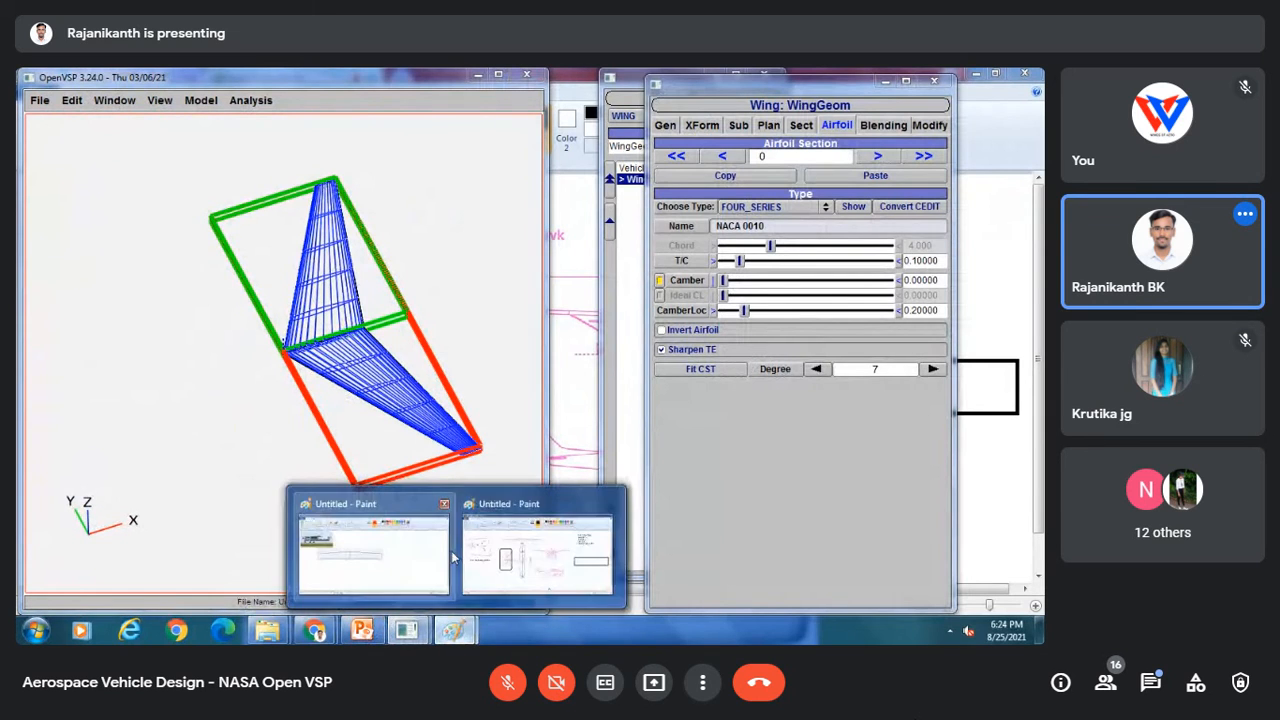
left_click(509, 560)
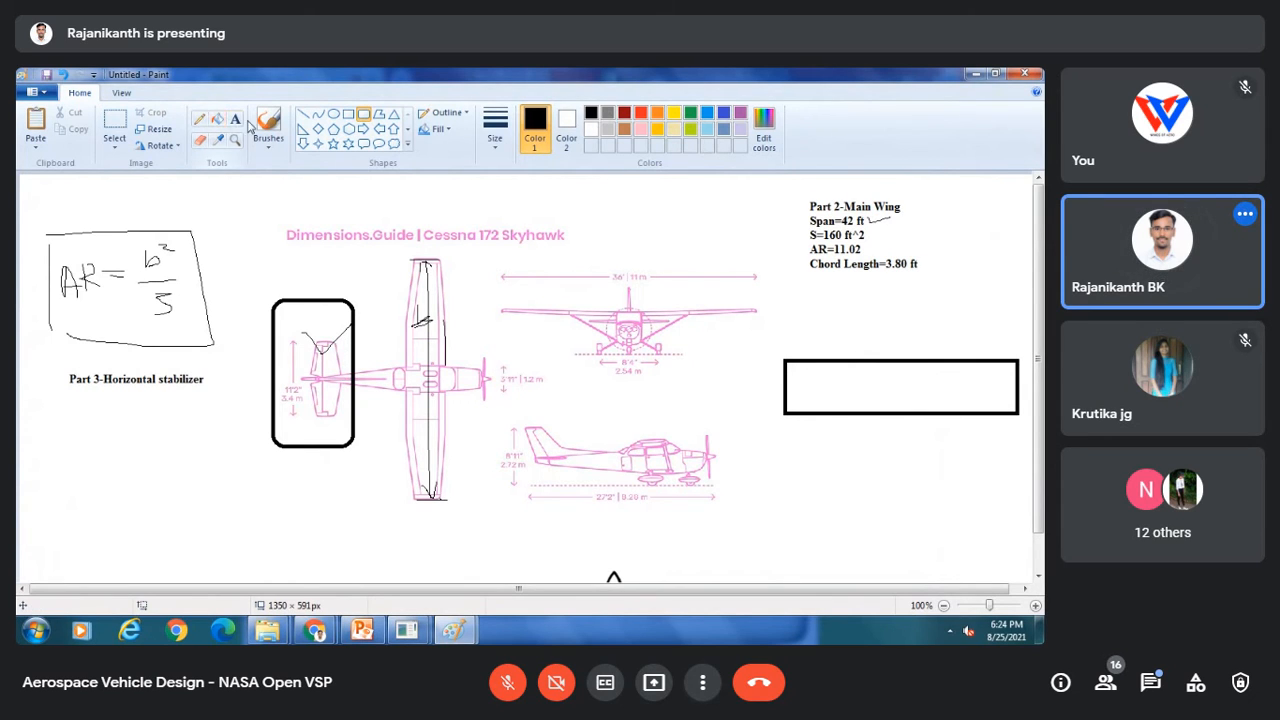
left_click(235, 119)
left_click(61, 390)
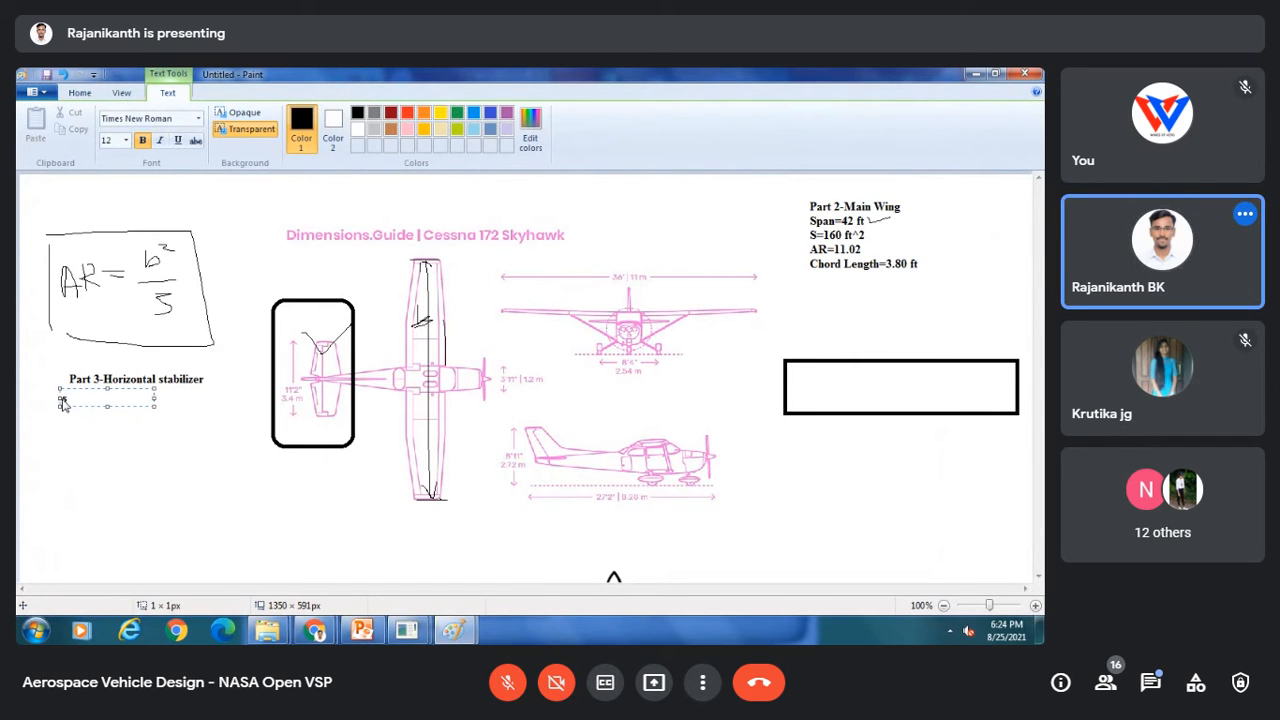
type("Span=1")
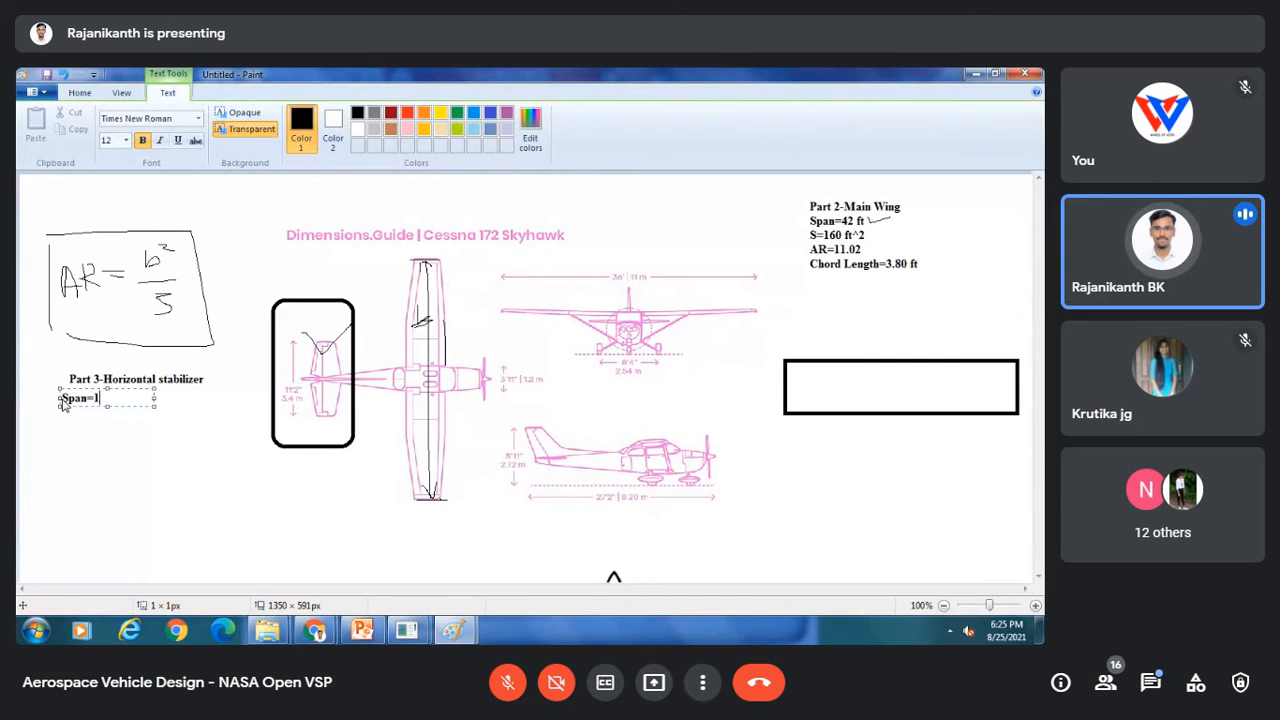
type("2.")
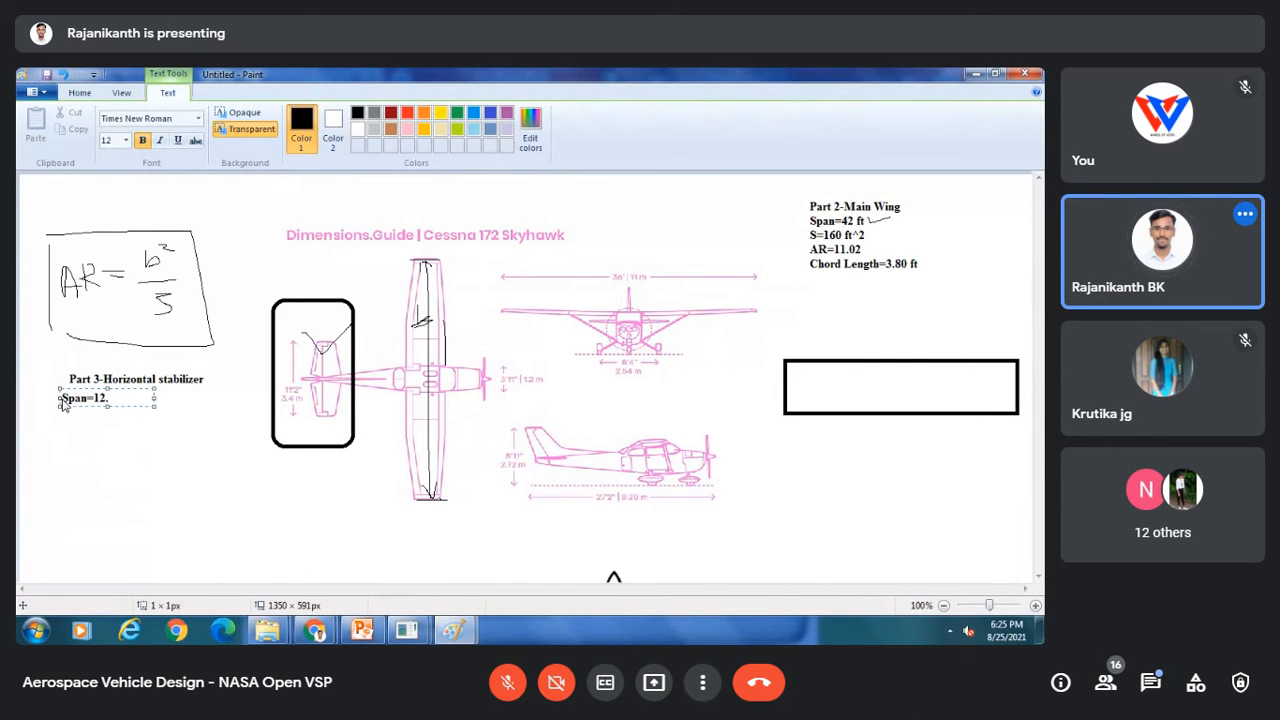
type("9 ft")
key("Return")
type("c")
key("BackSpace")
type("C")
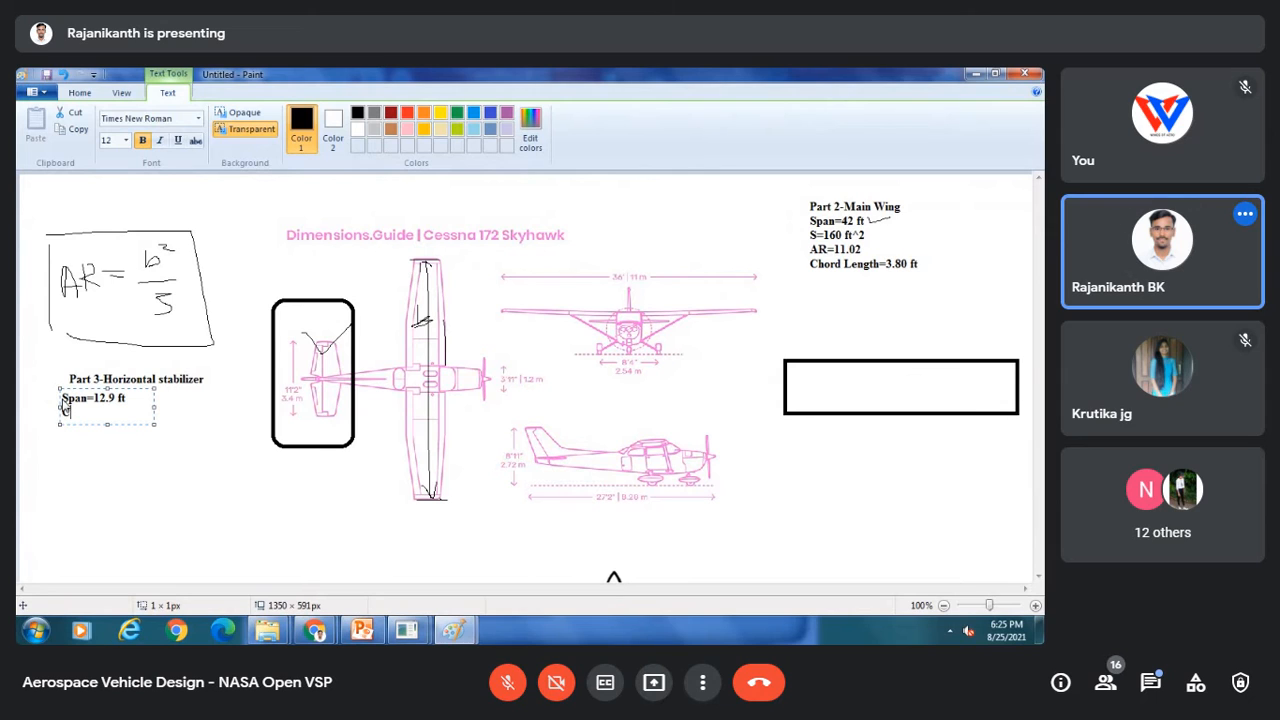
type("hord length=")
type("2.96 ft")
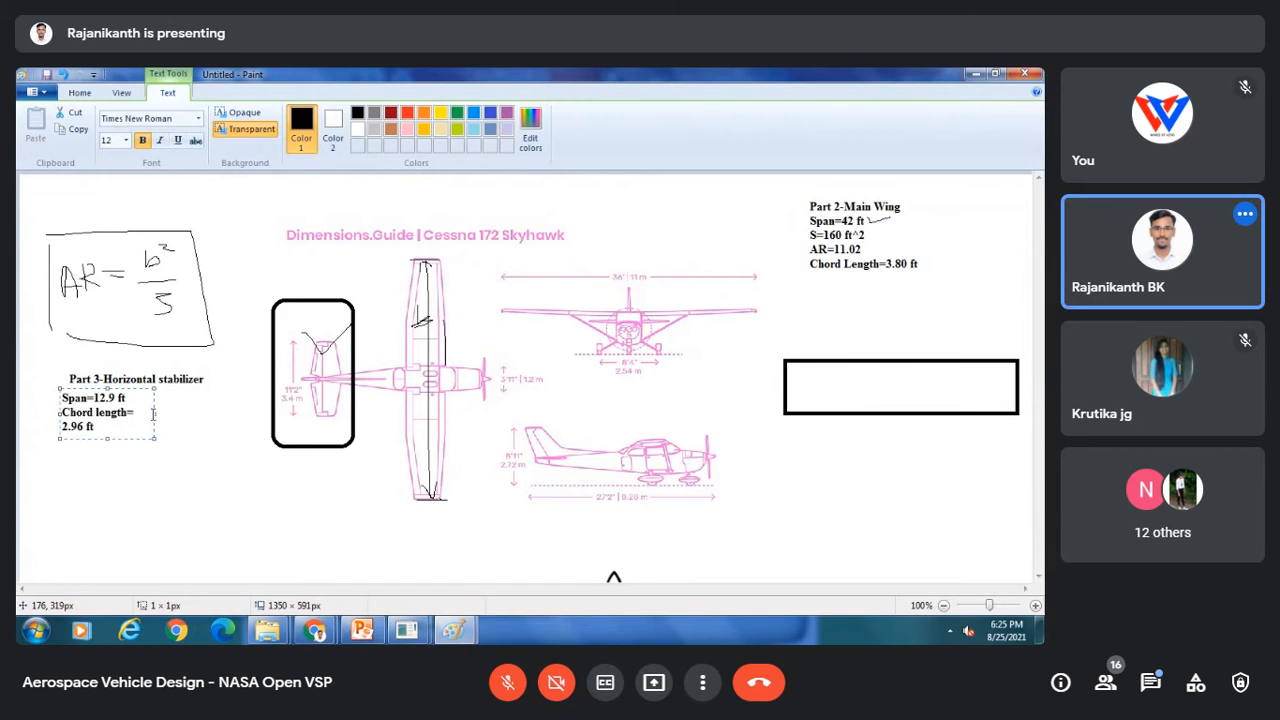
Step: Widen the note's text box, reflow the chord length onto one line, and add AR=3.83
left_click_drag(155, 413, 238, 413)
key("Return")
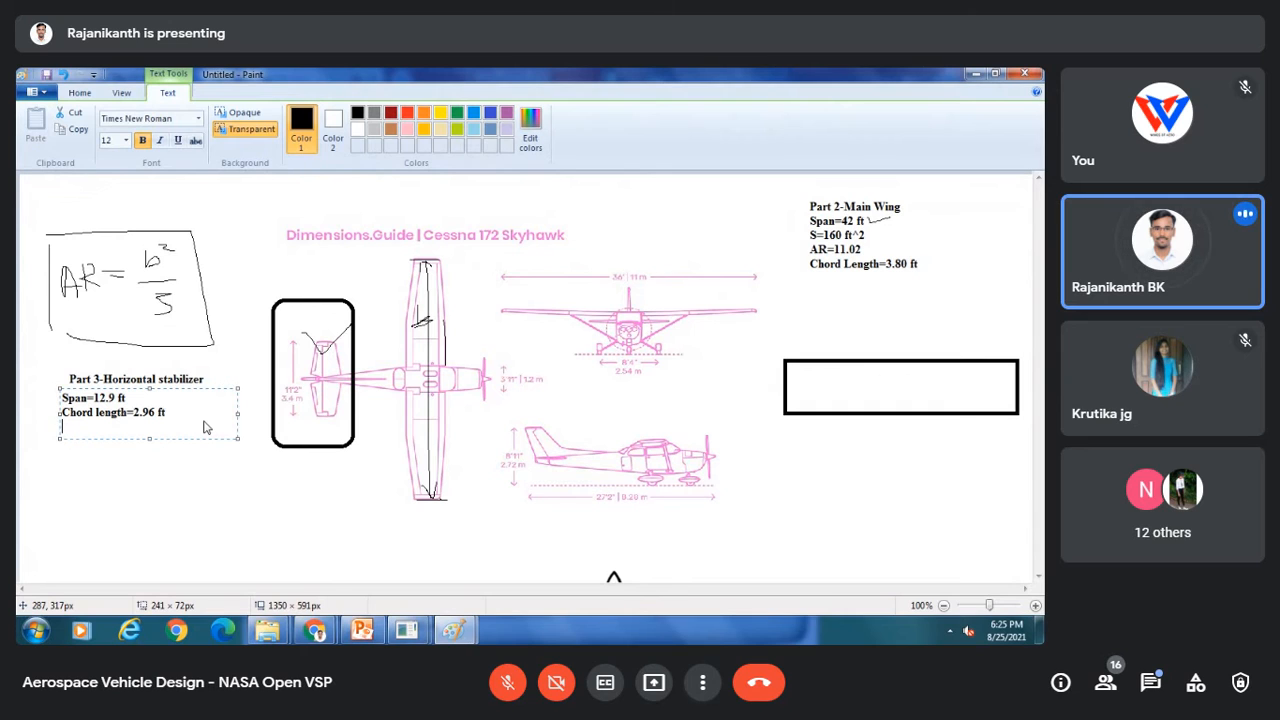
type("S")
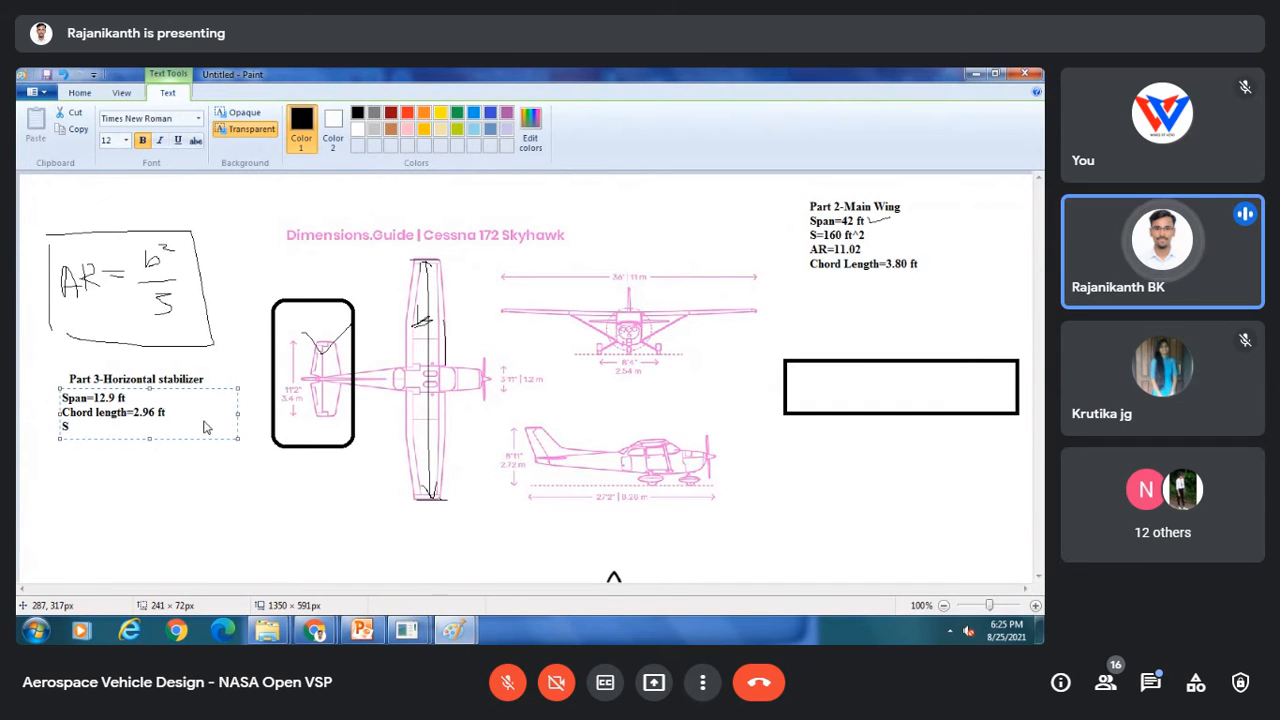
type("=")
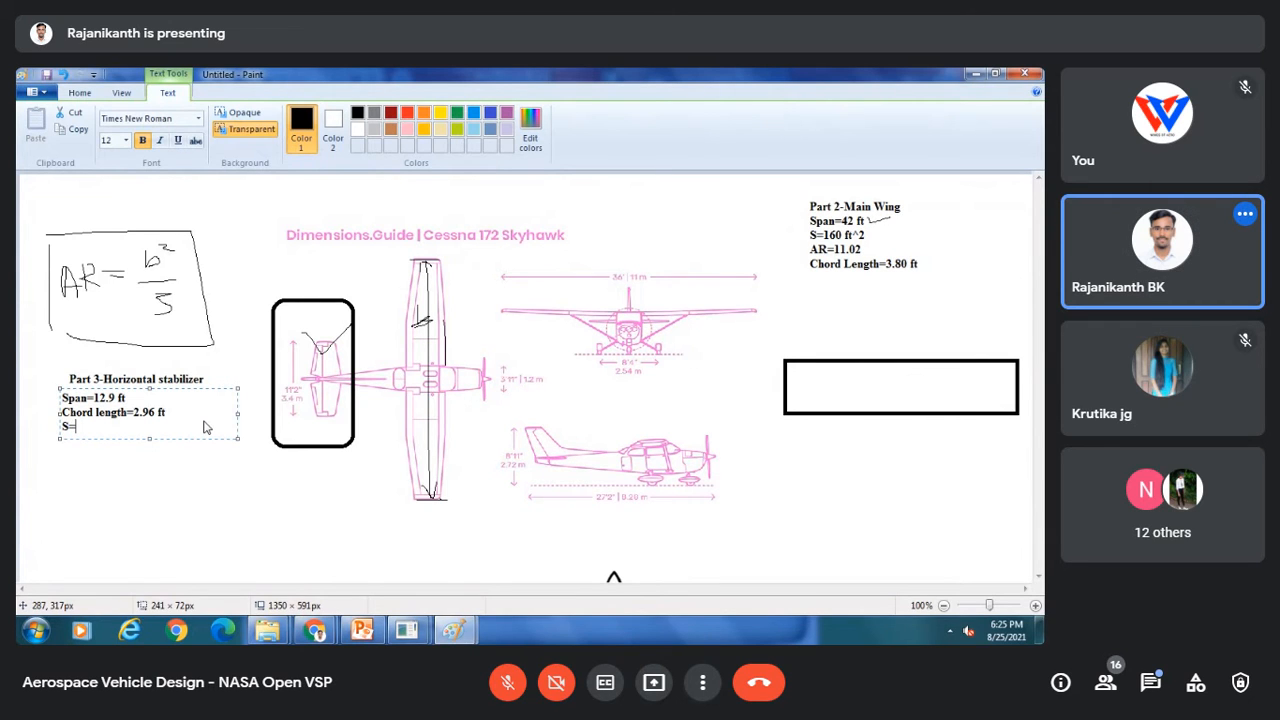
key("BackSpace")
key("BackSpace")
key("BackSpace")
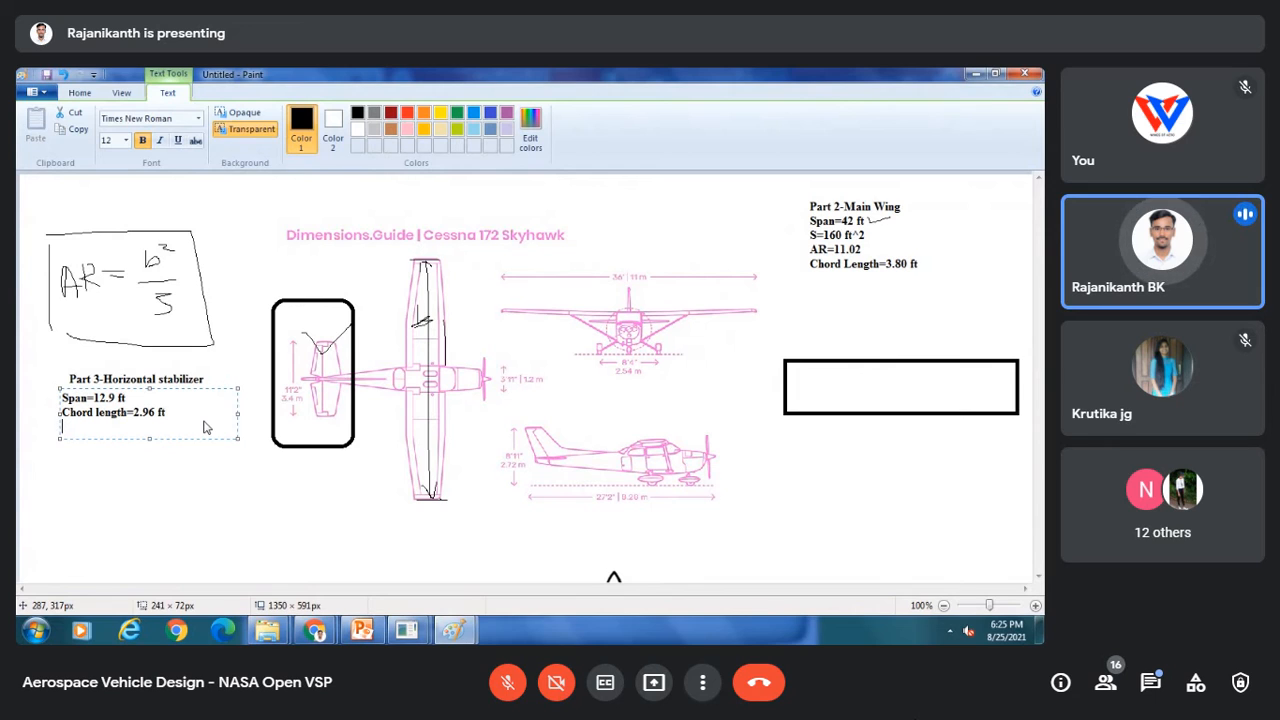
key("Return")
type("A")
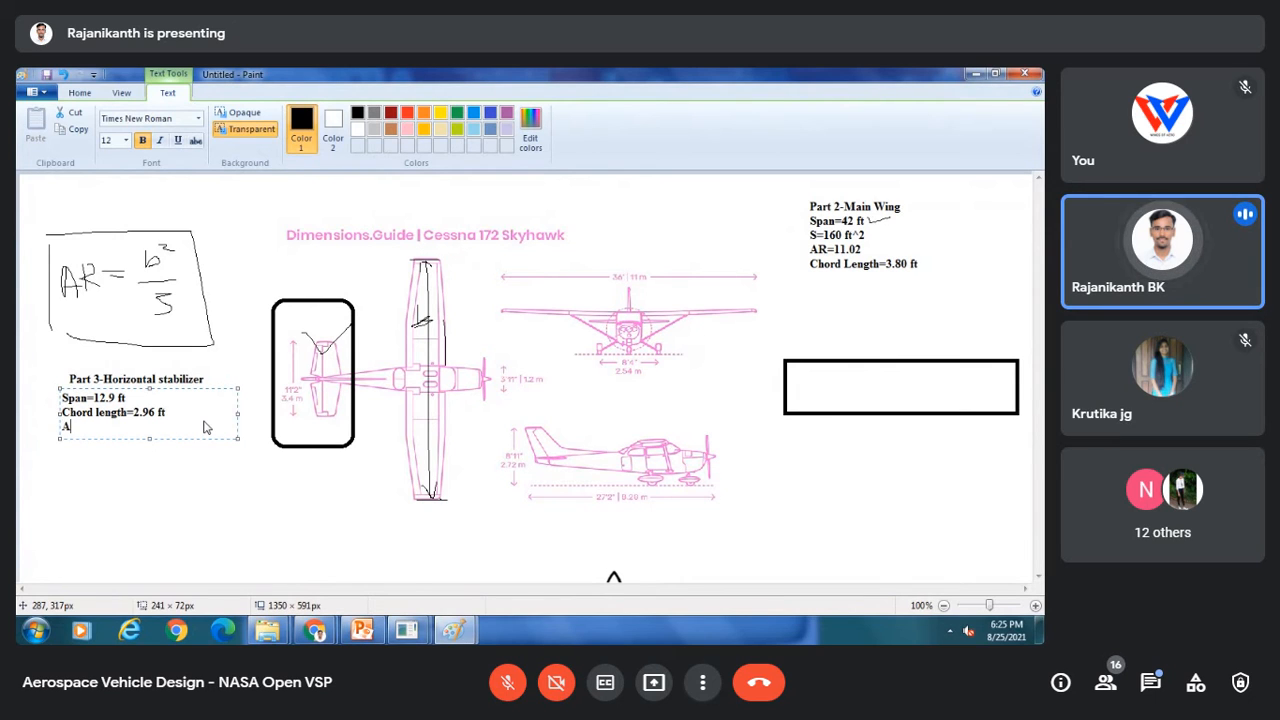
type("R=3")
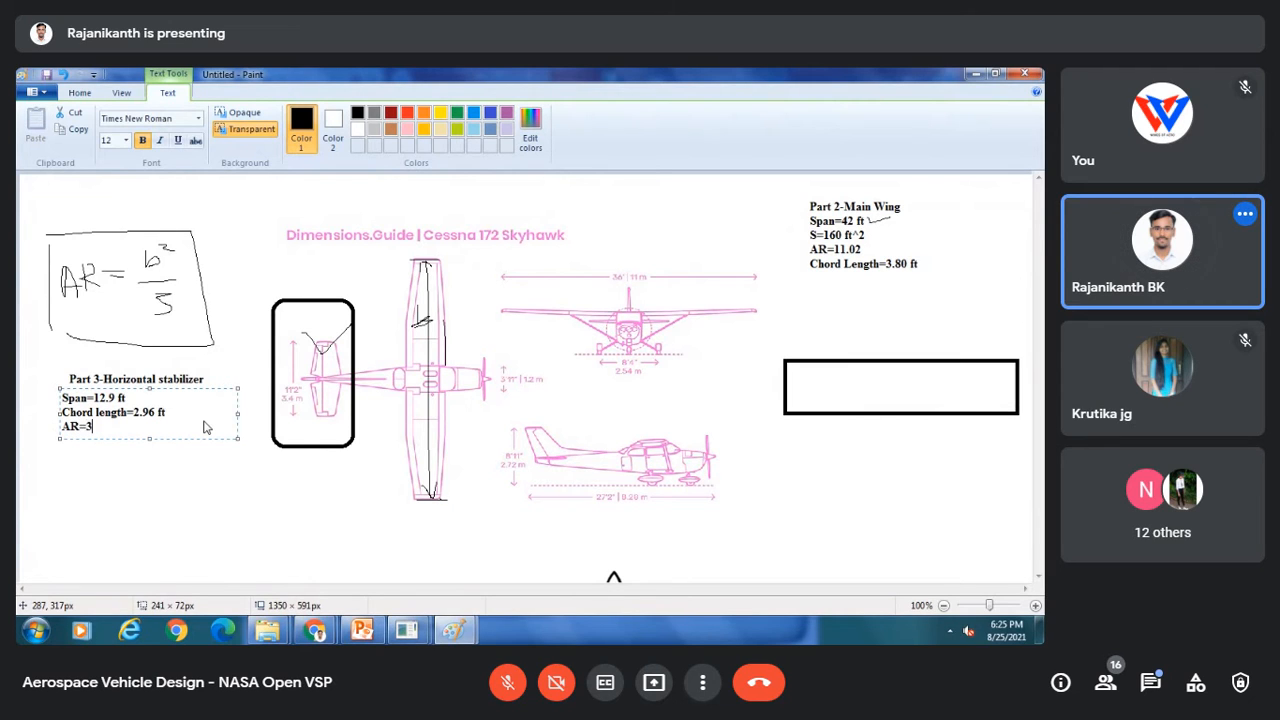
type(".83")
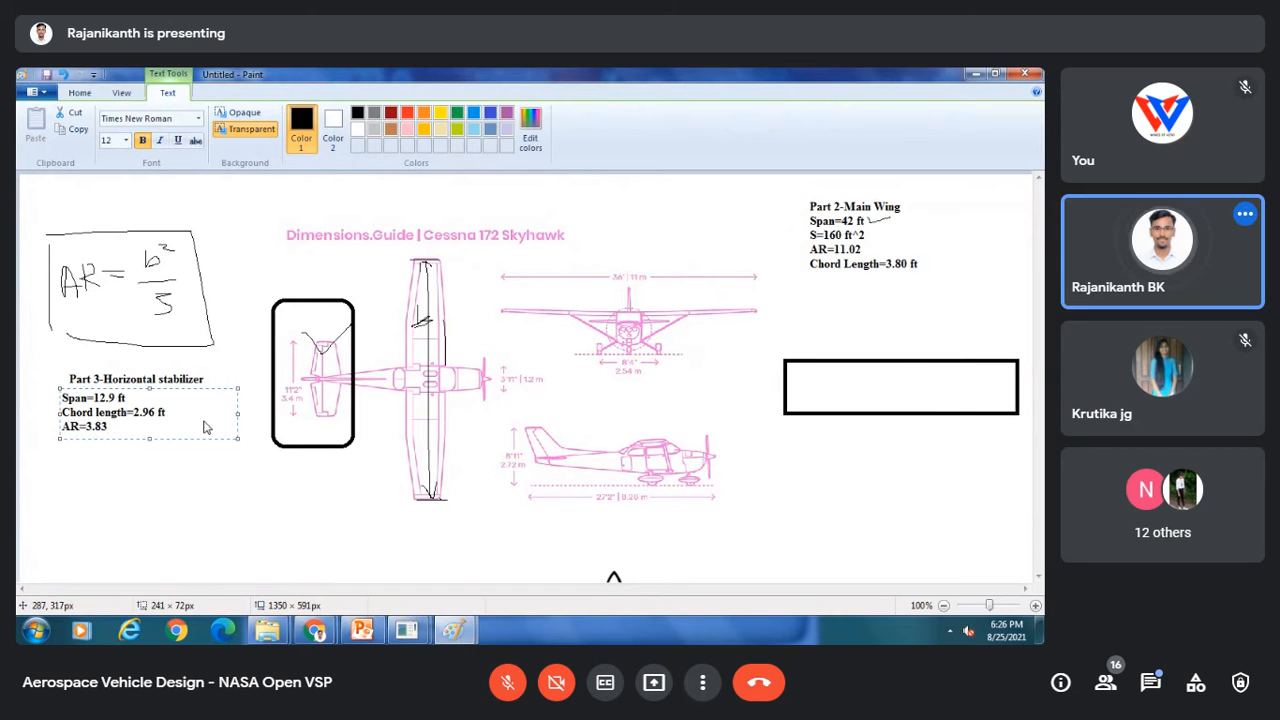
left_click(181, 480)
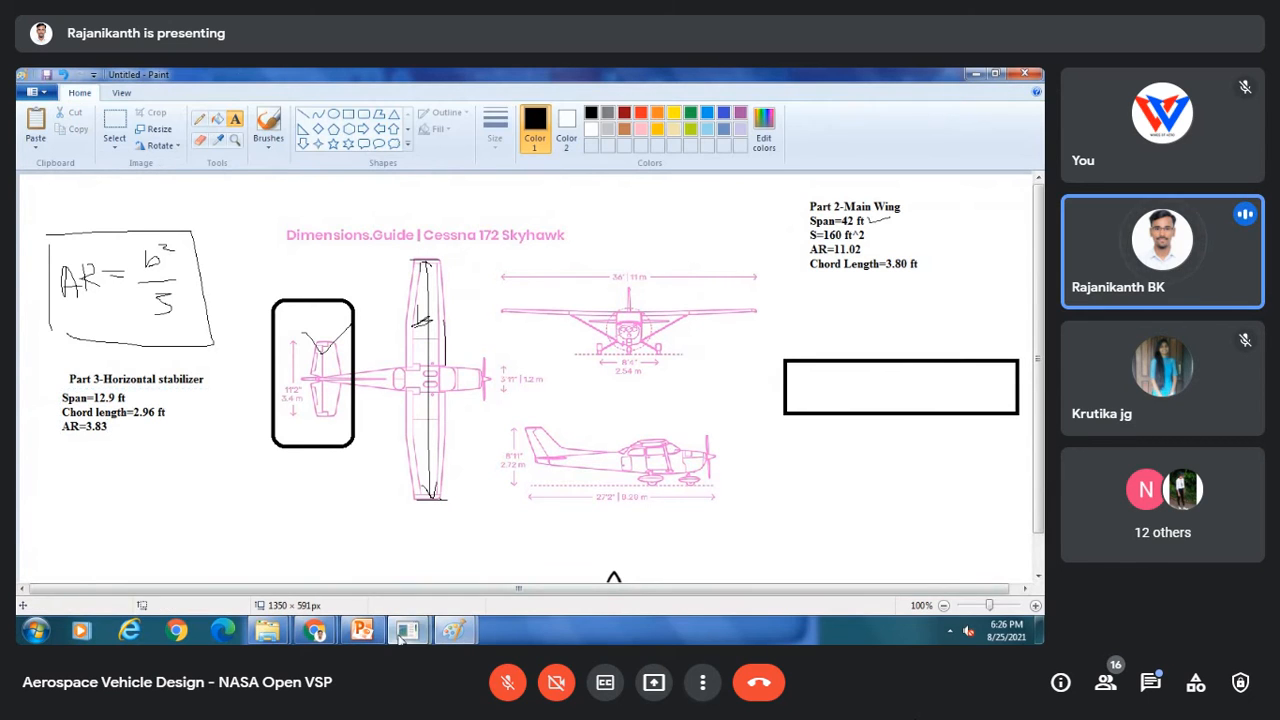
Step: Switch to OpenVSP and set the wing's total planform span to 12.9 in its plan settings
mouse_move(453, 630)
left_click(528, 545)
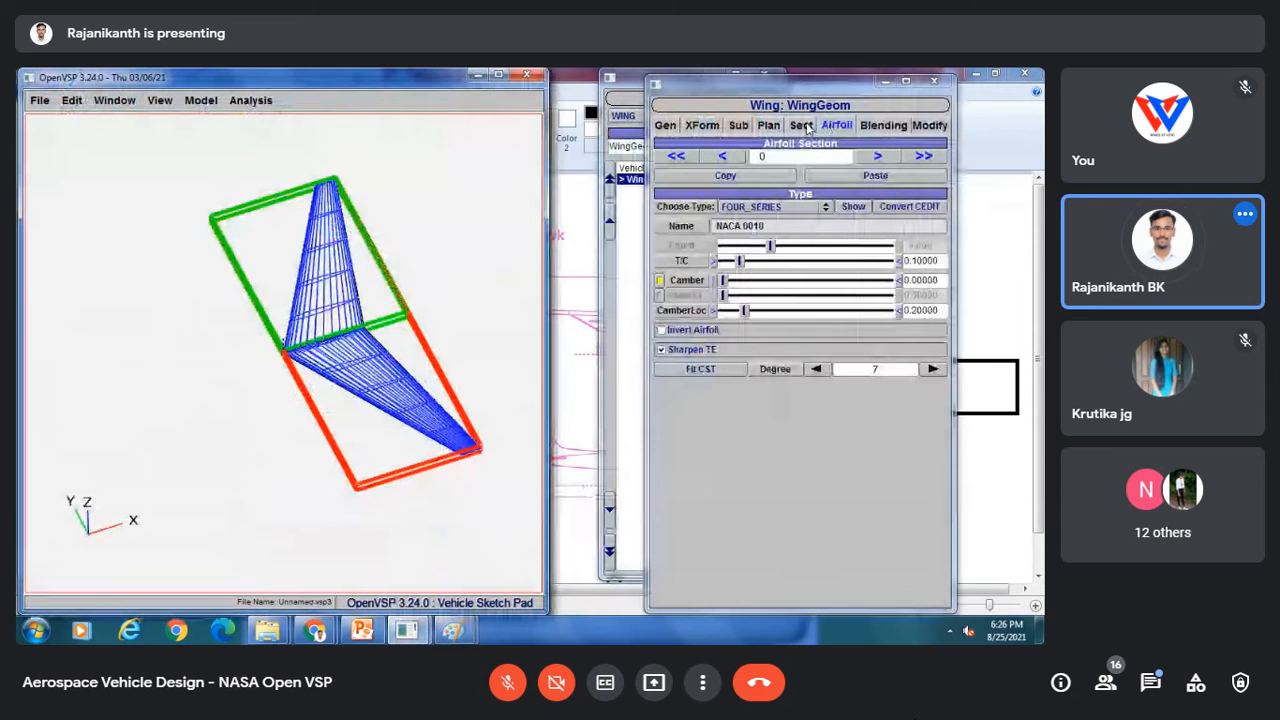
left_click(737, 125)
left_click(768, 125)
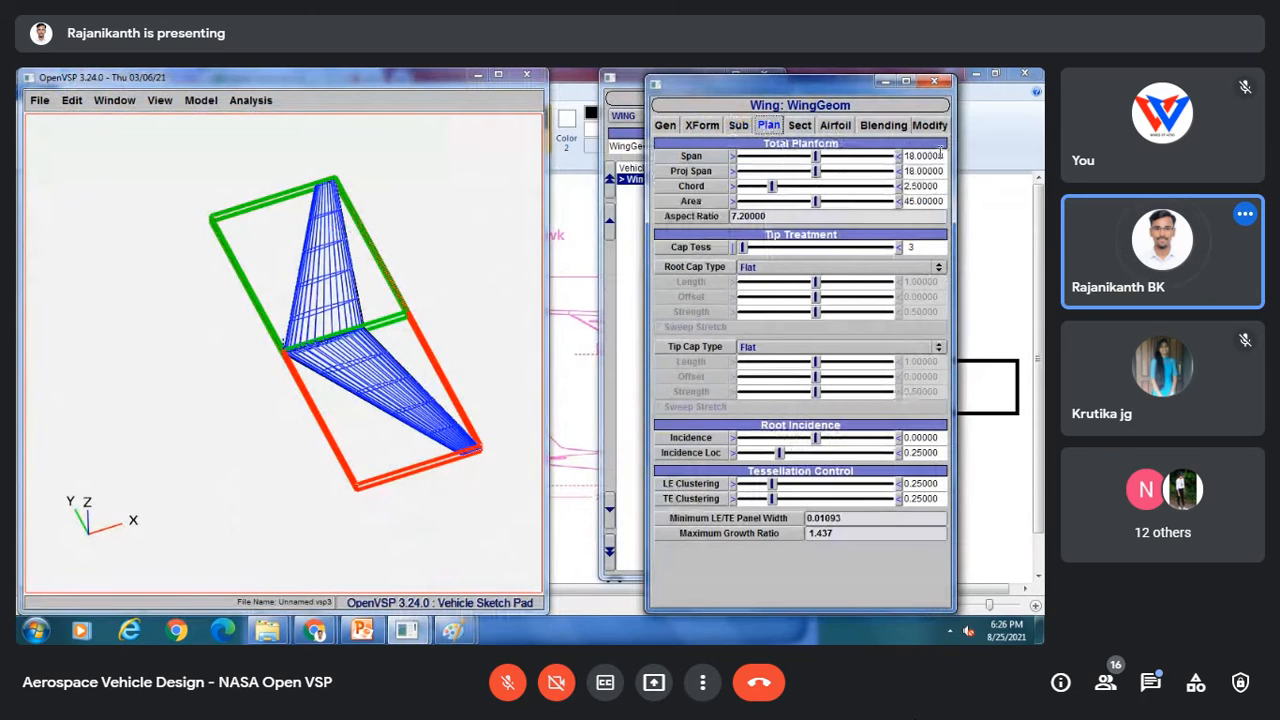
left_click_drag(944, 157, 897, 163)
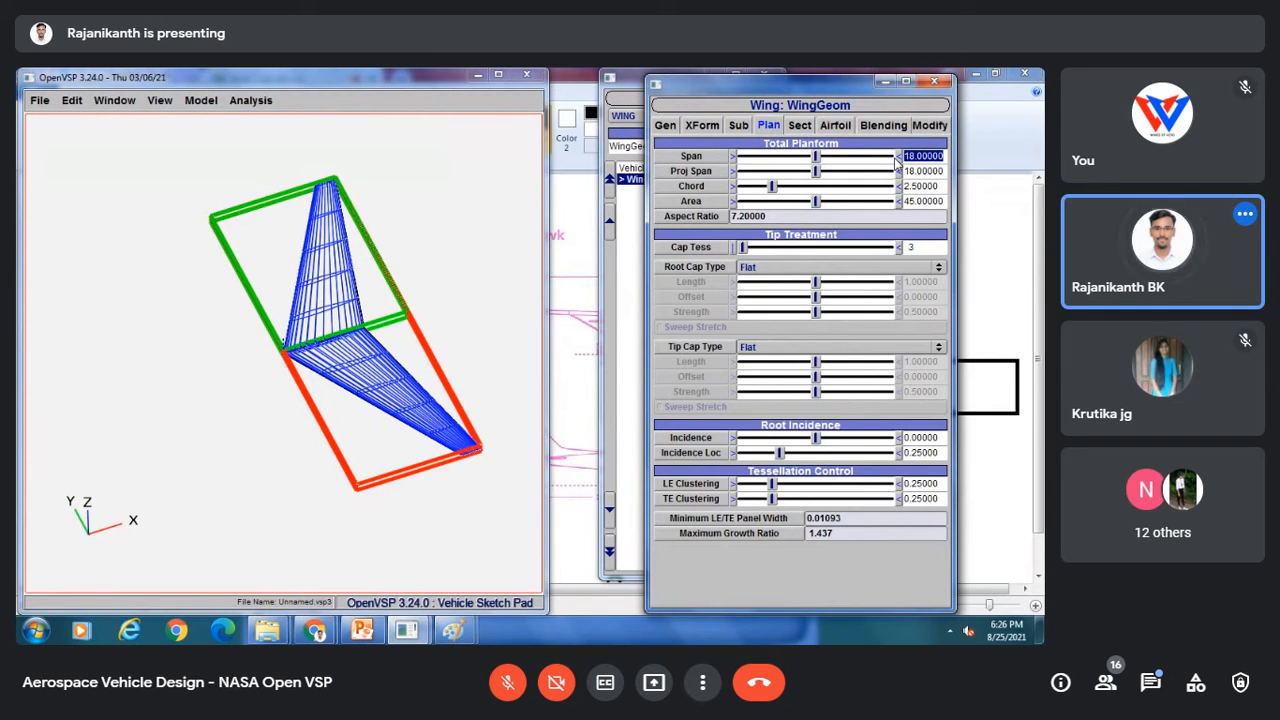
type("11")
key("BackSpace")
type("2")
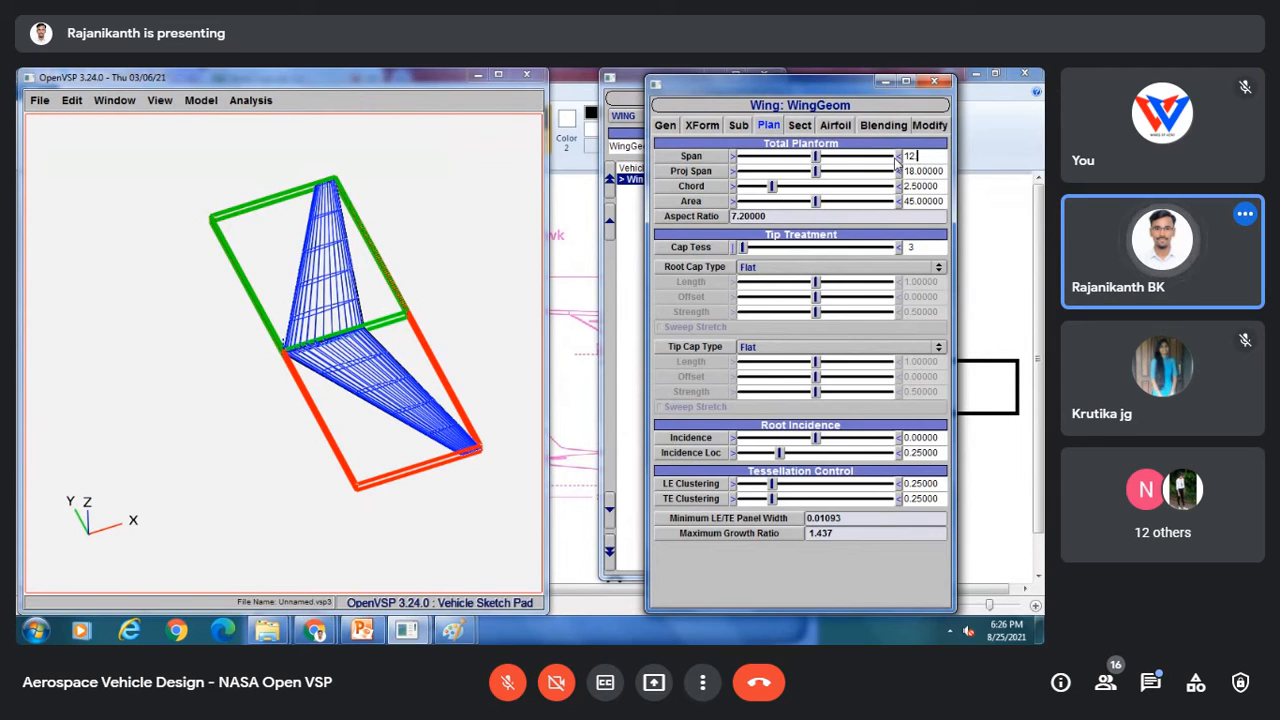
type(".9")
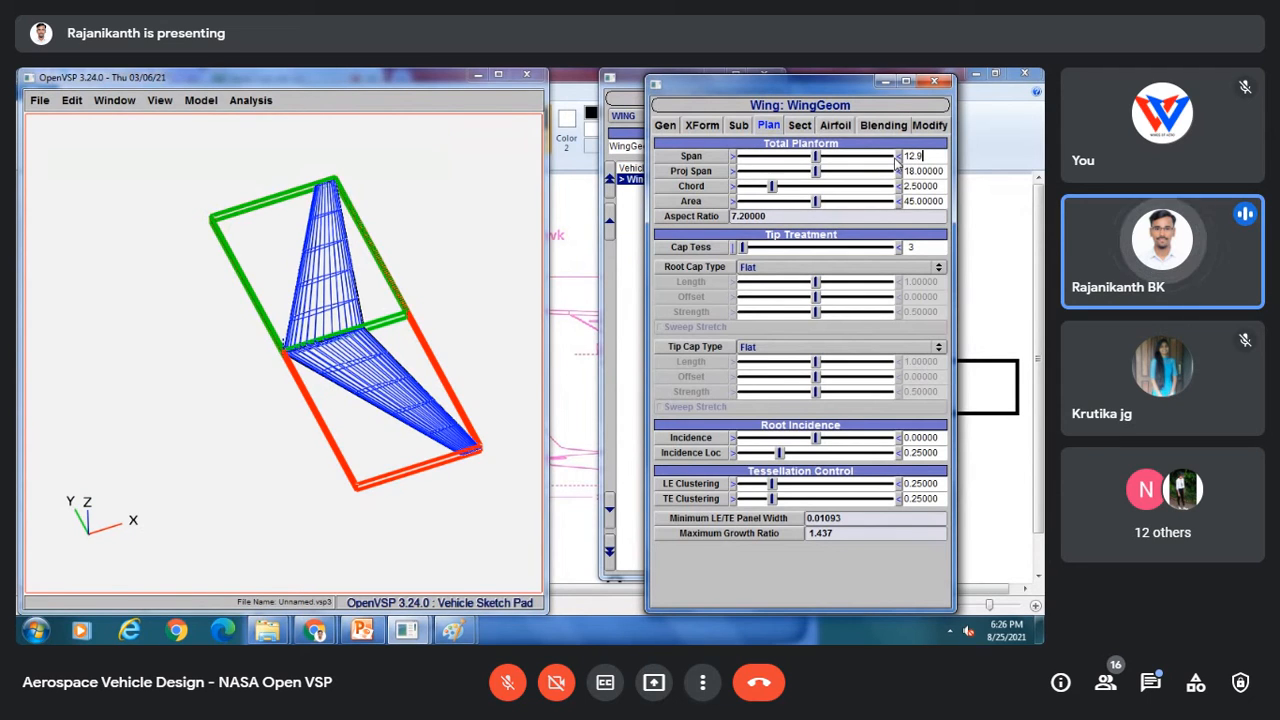
key("Return")
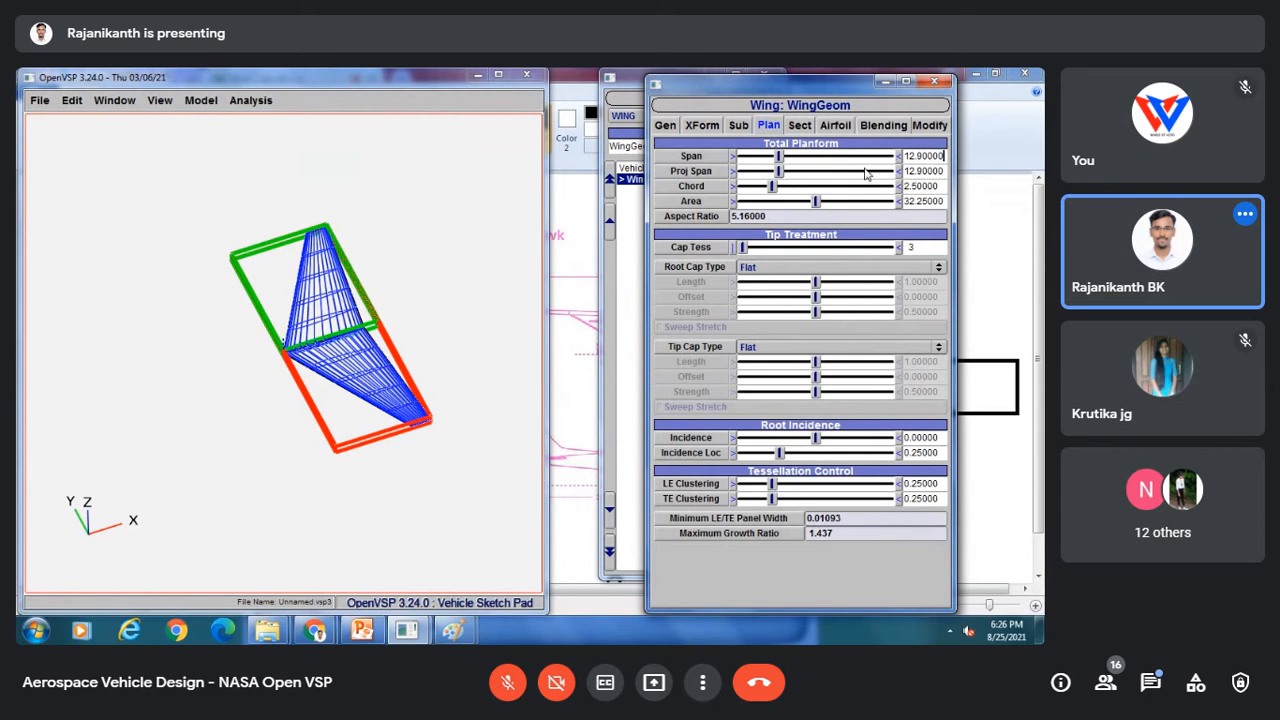
Step: Set the wing's chord to 2.96 and open its section settings
double_click(934, 186)
type("2.")
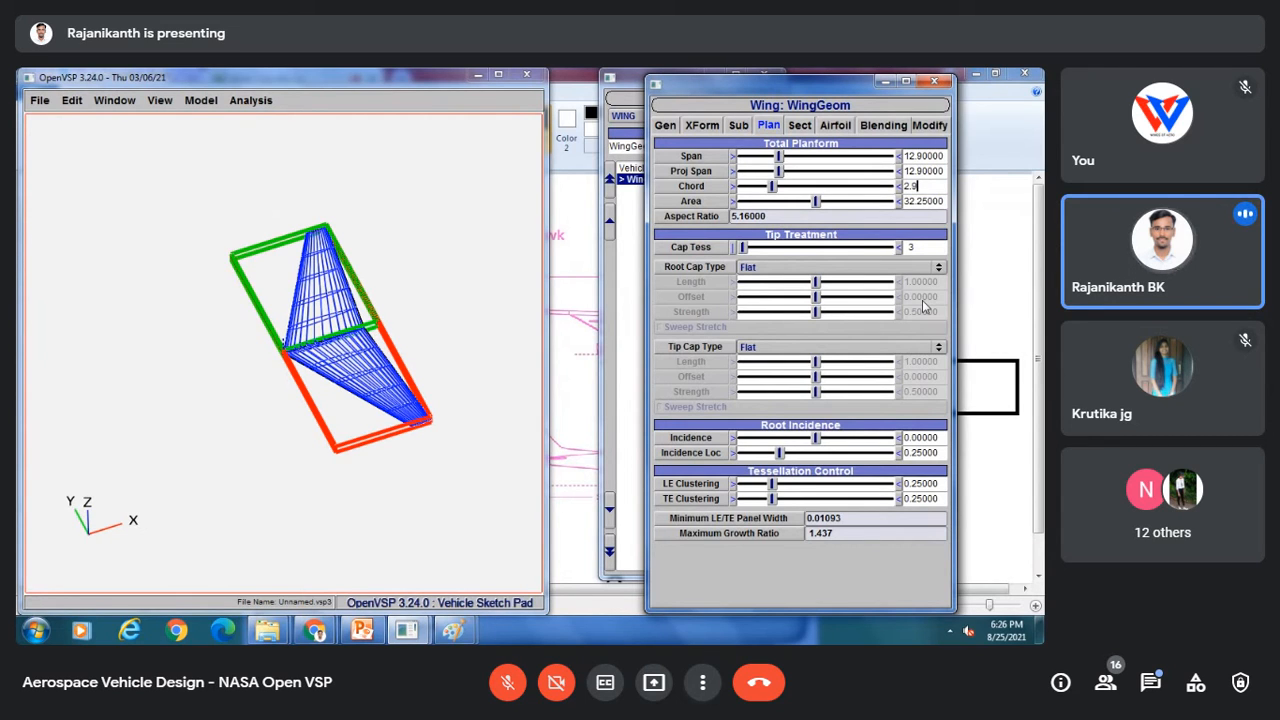
type("96")
key("Return")
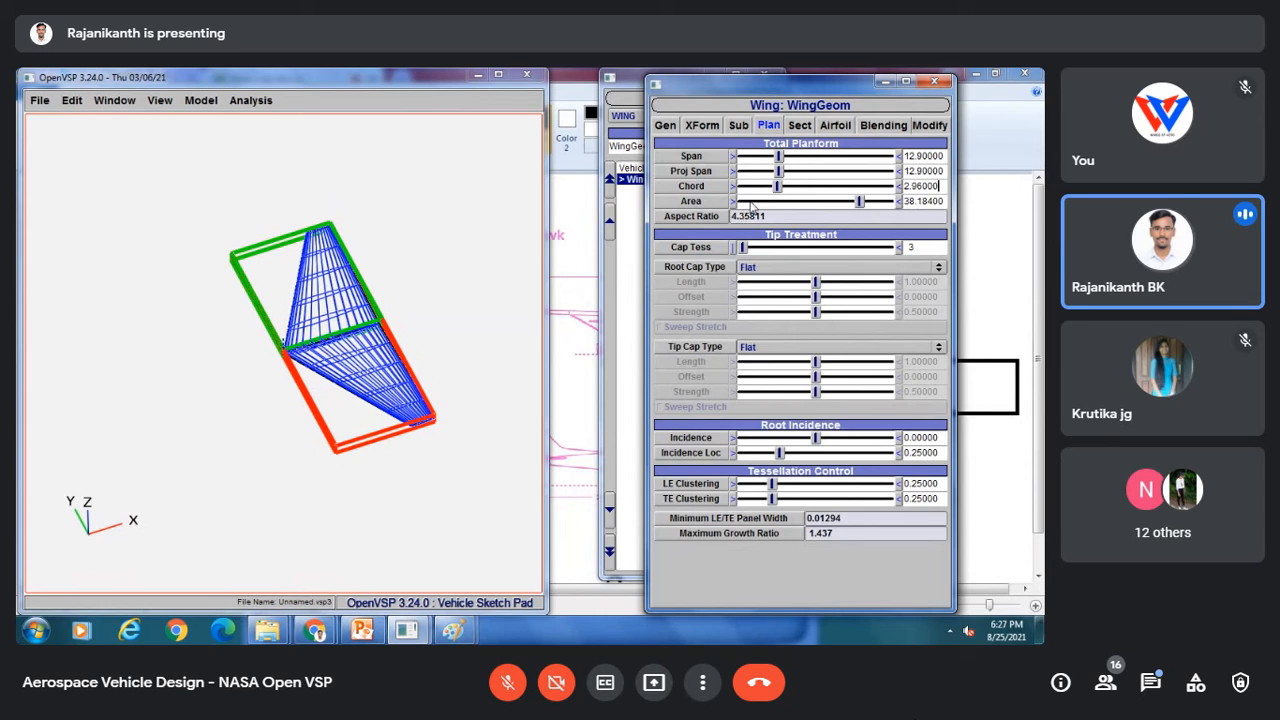
left_click(811, 130)
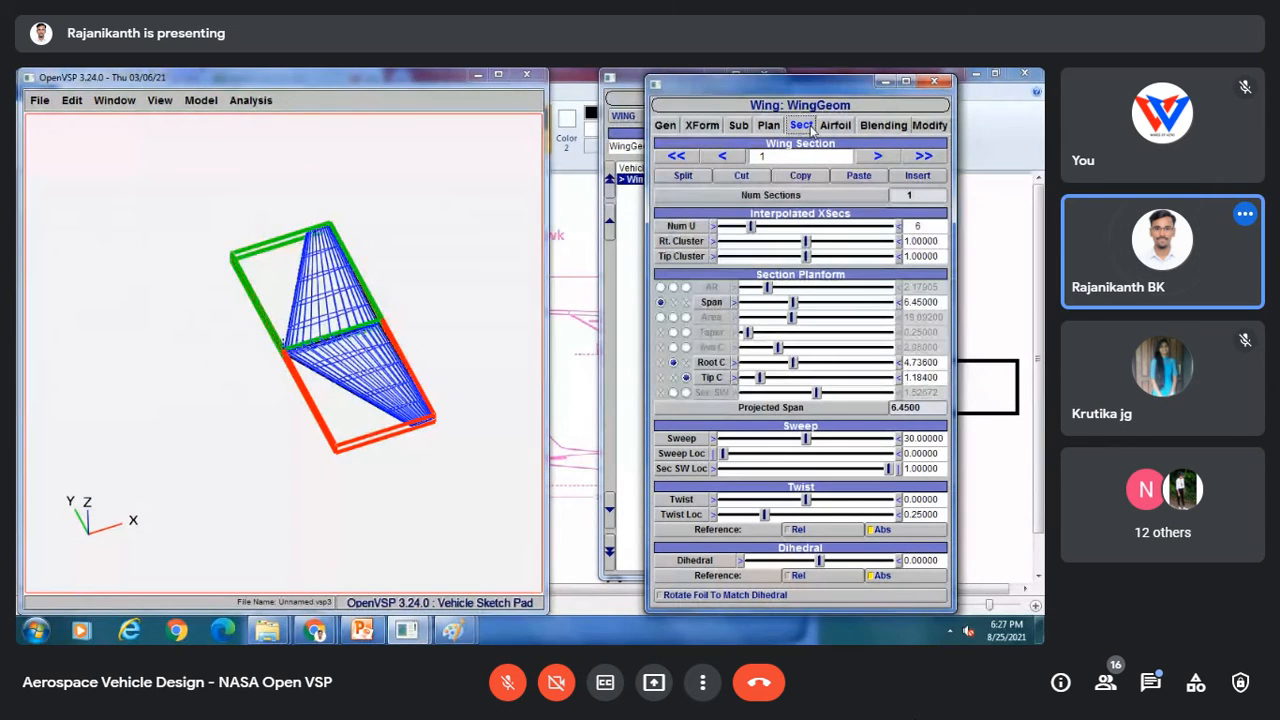
Step: Switch to Paint and sketch a pencil stroke on the horizontal stabilizer in the top-view drawing
mouse_move(458, 632)
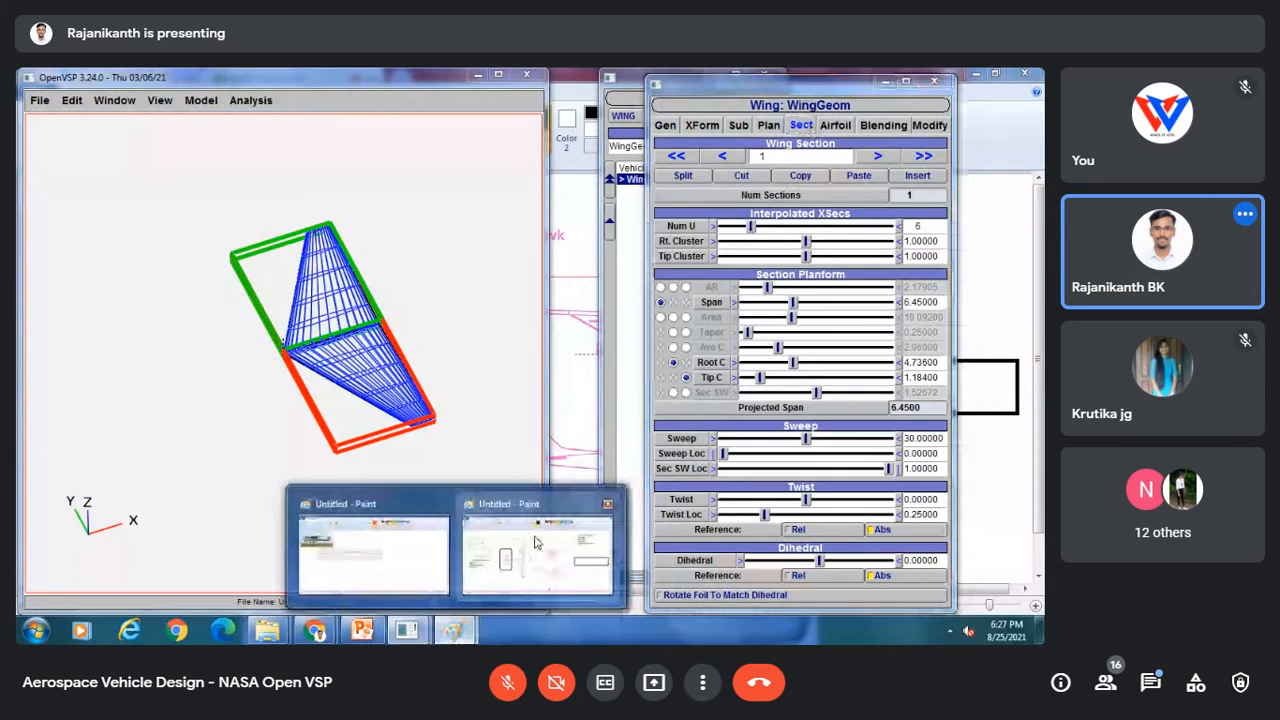
left_click(612, 572)
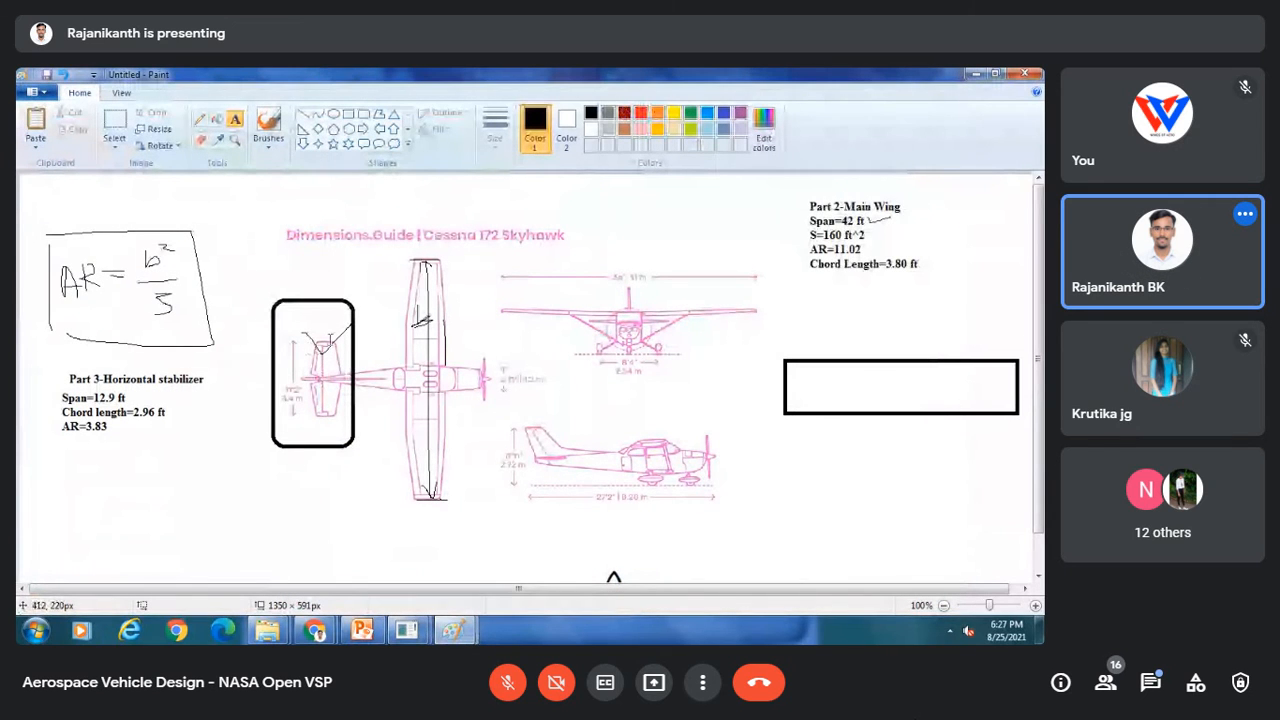
left_click(199, 118)
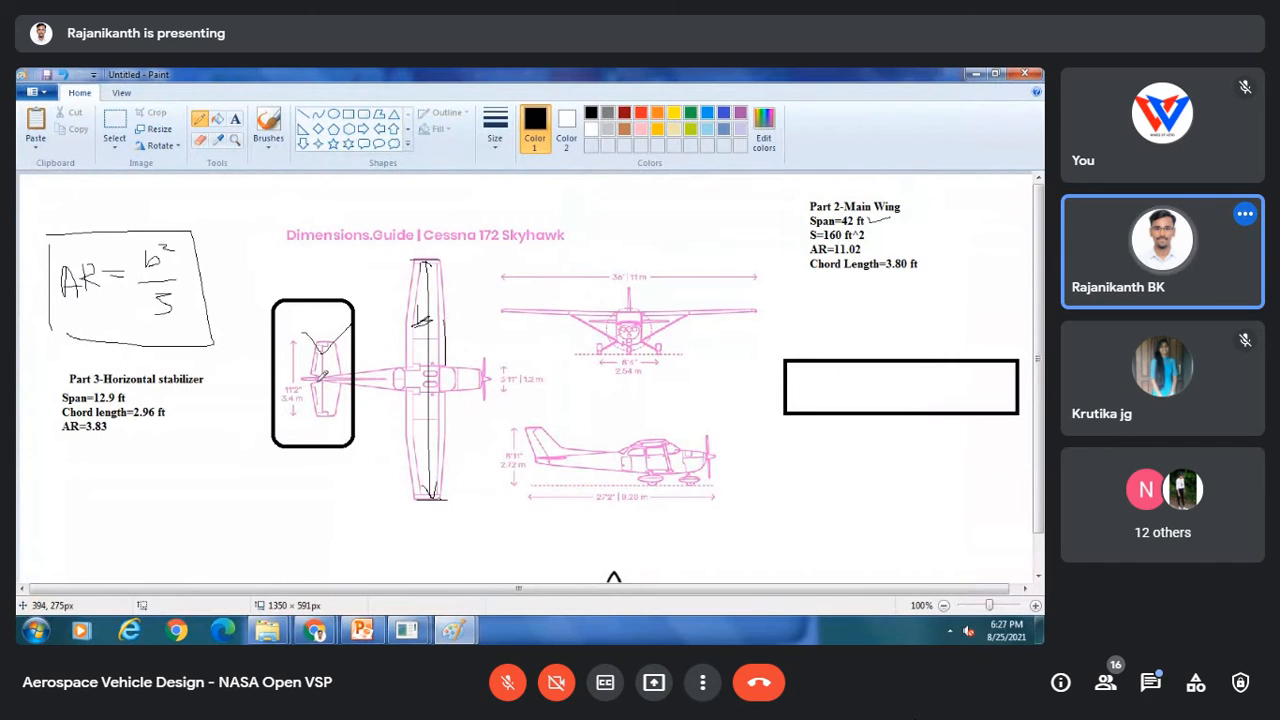
mouse_move(322, 378)
left_mouse_down()
mouse_move(314, 336)
mouse_move(342, 338)
mouse_move(351, 358)
mouse_move(325, 383)
mouse_move(348, 378)
mouse_move(338, 416)
mouse_move(318, 419)
mouse_move(311, 383)
left_mouse_up()
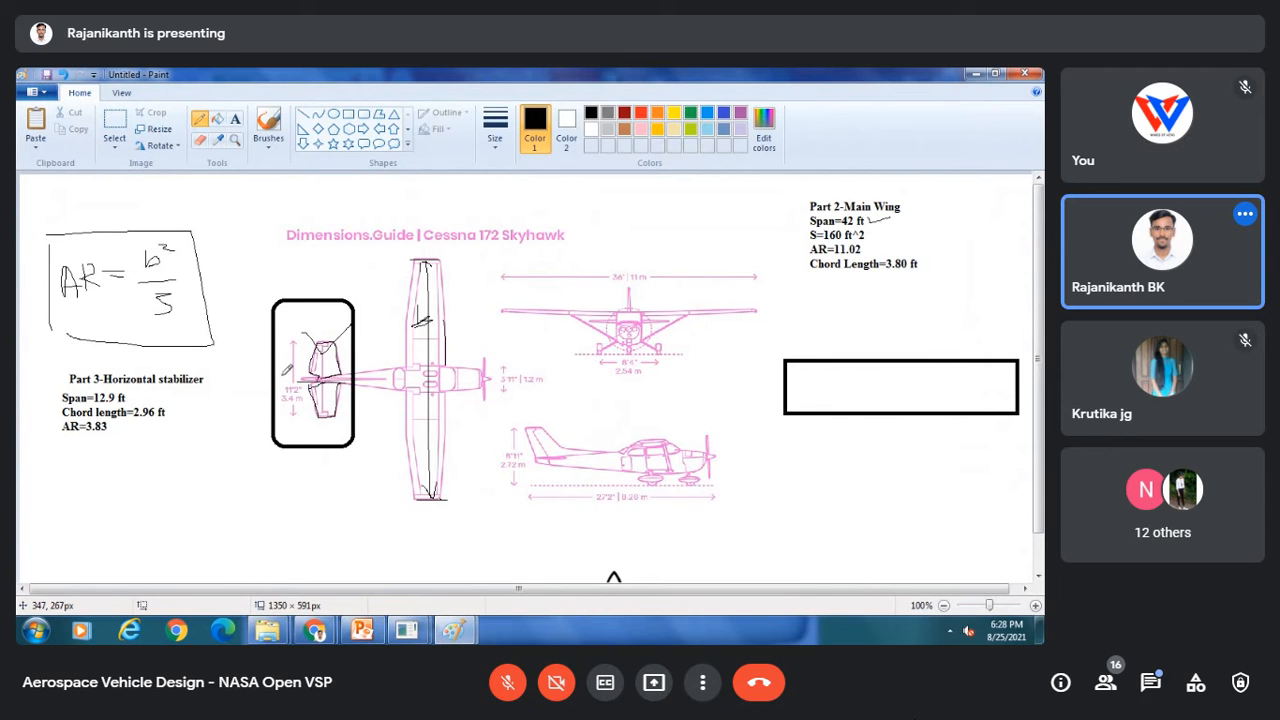
Step: Switch back to OpenVSP and reopen the wing's total planform settings
mouse_move(406, 630)
left_click(494, 549)
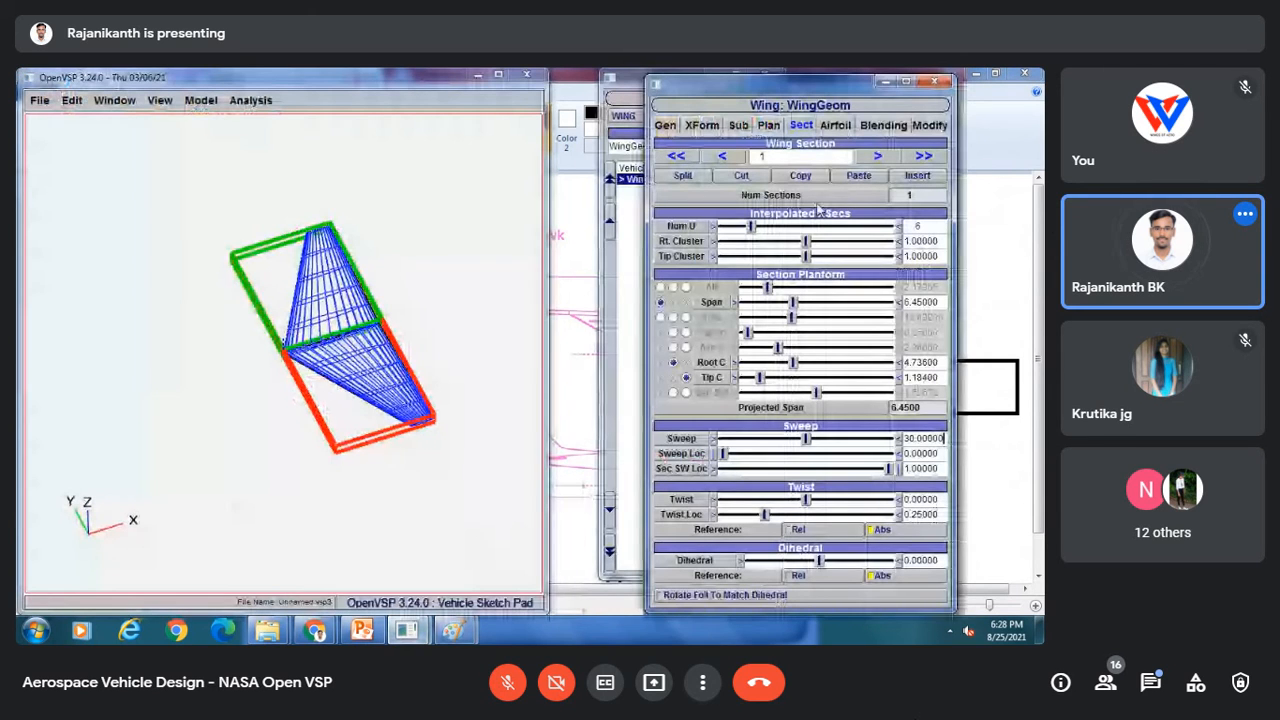
left_click(768, 125)
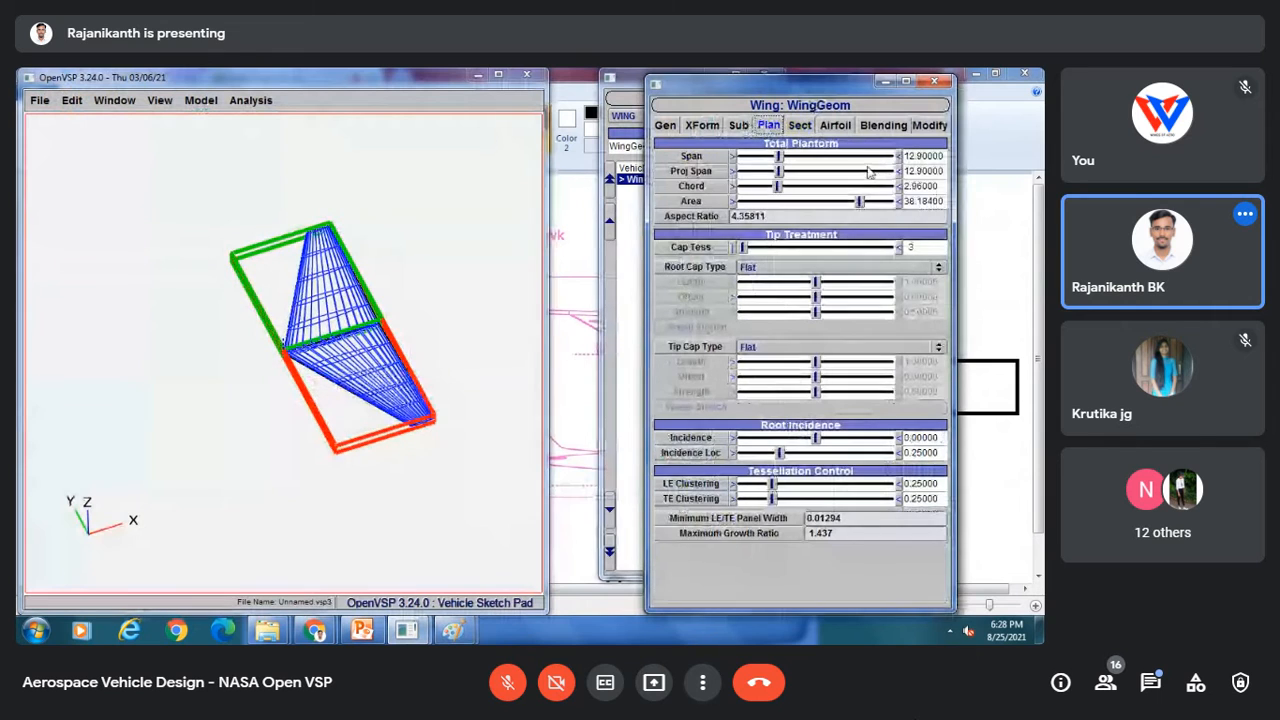
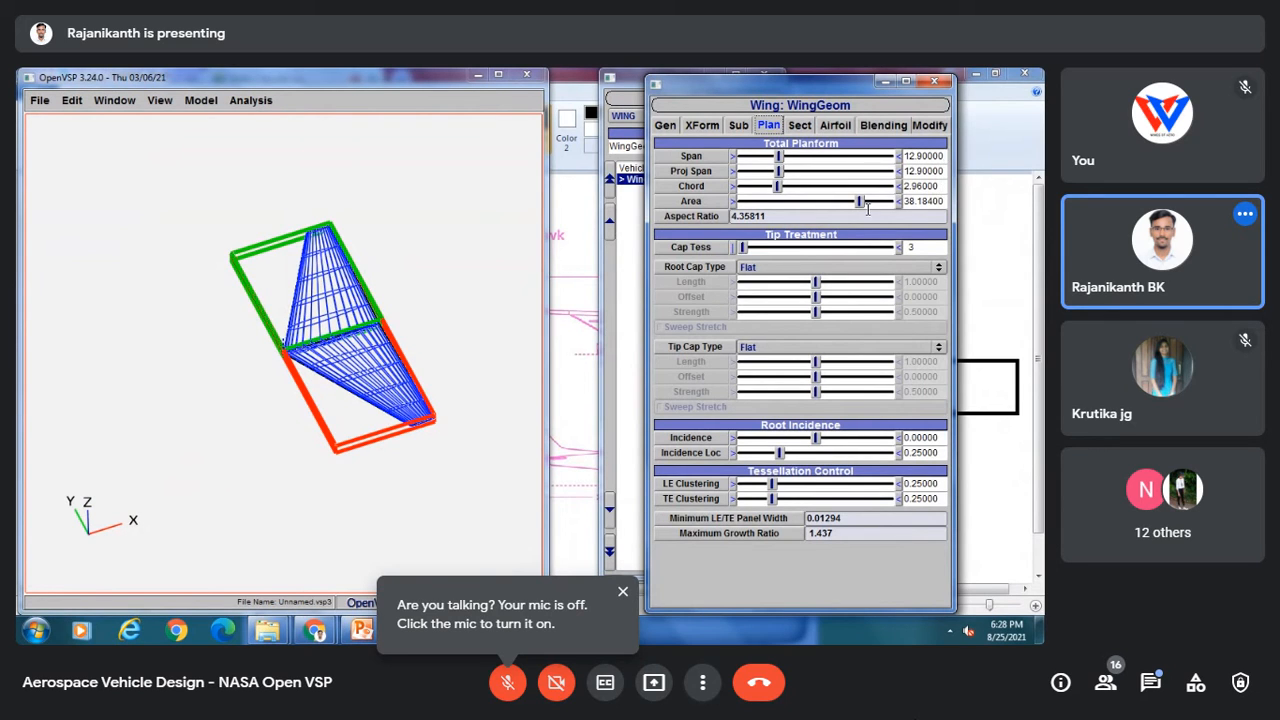
Step: Open the wing's section settings
left_click(803, 126)
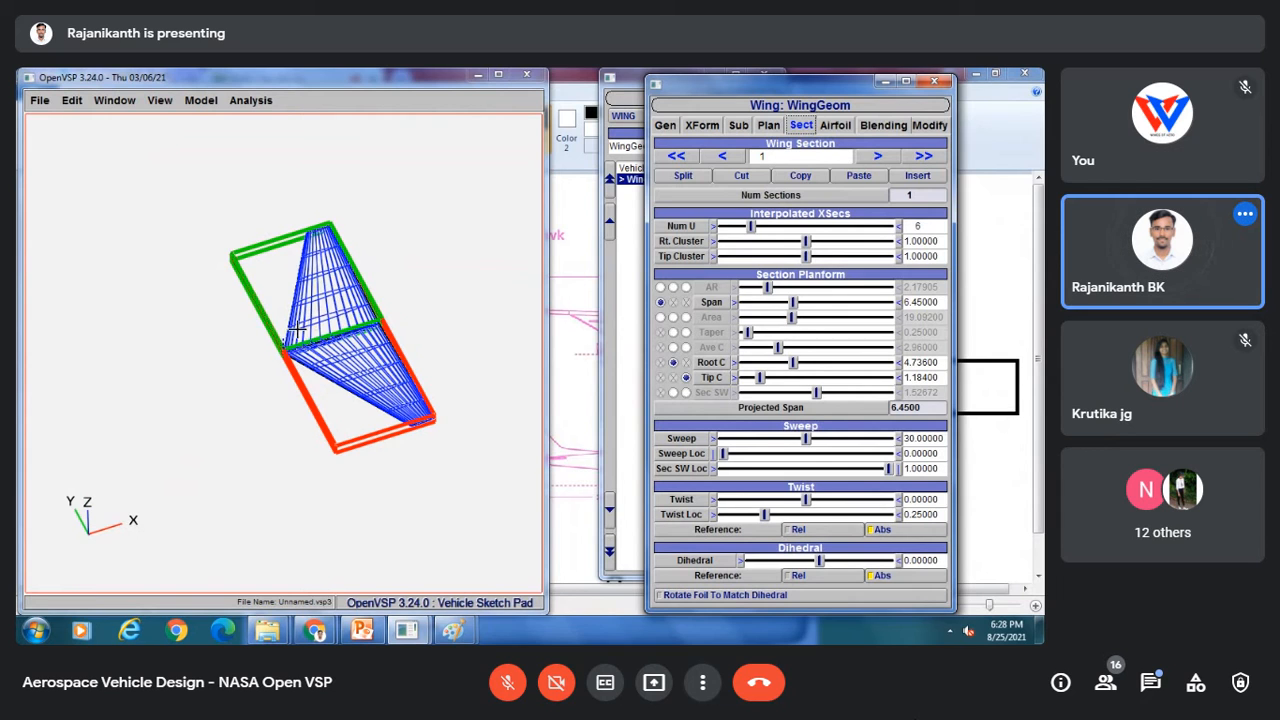
left_click_drag(297, 330, 313, 397)
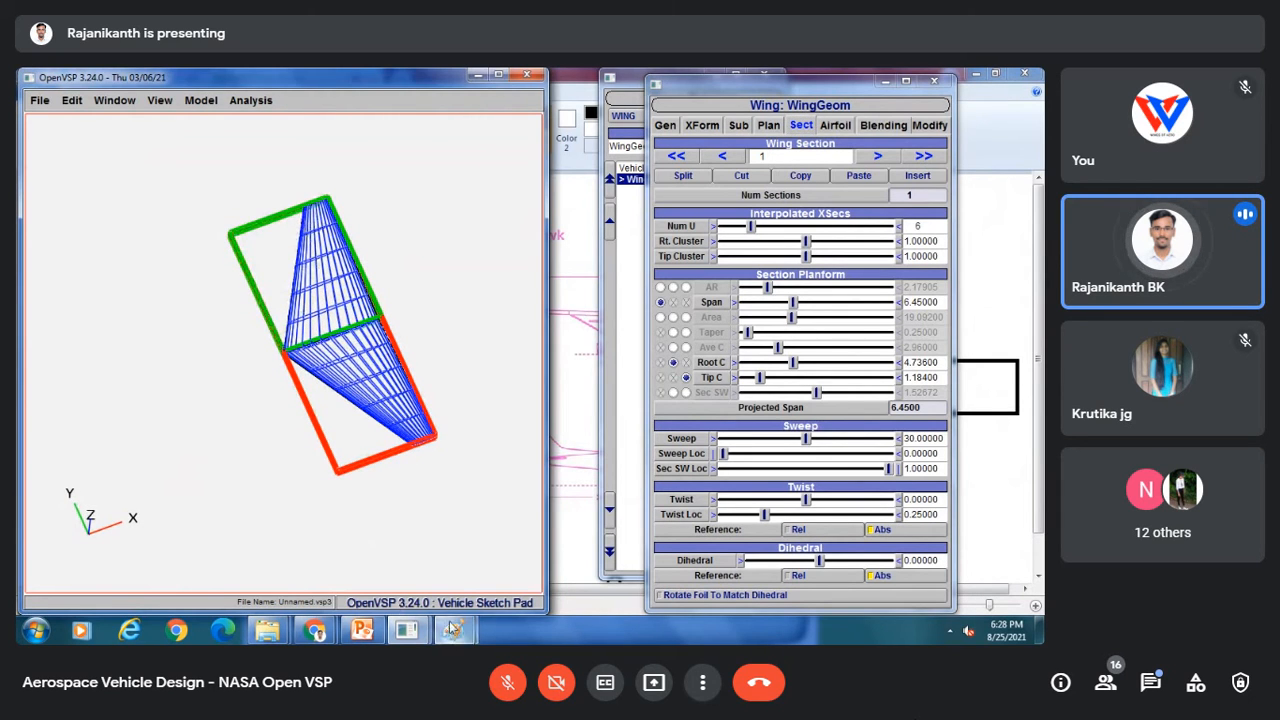
Step: Switch to Paint and draw red and blue pencil strokes across the horizontal stabilizer in the top-view drawing
mouse_move(454, 630)
left_click(508, 545)
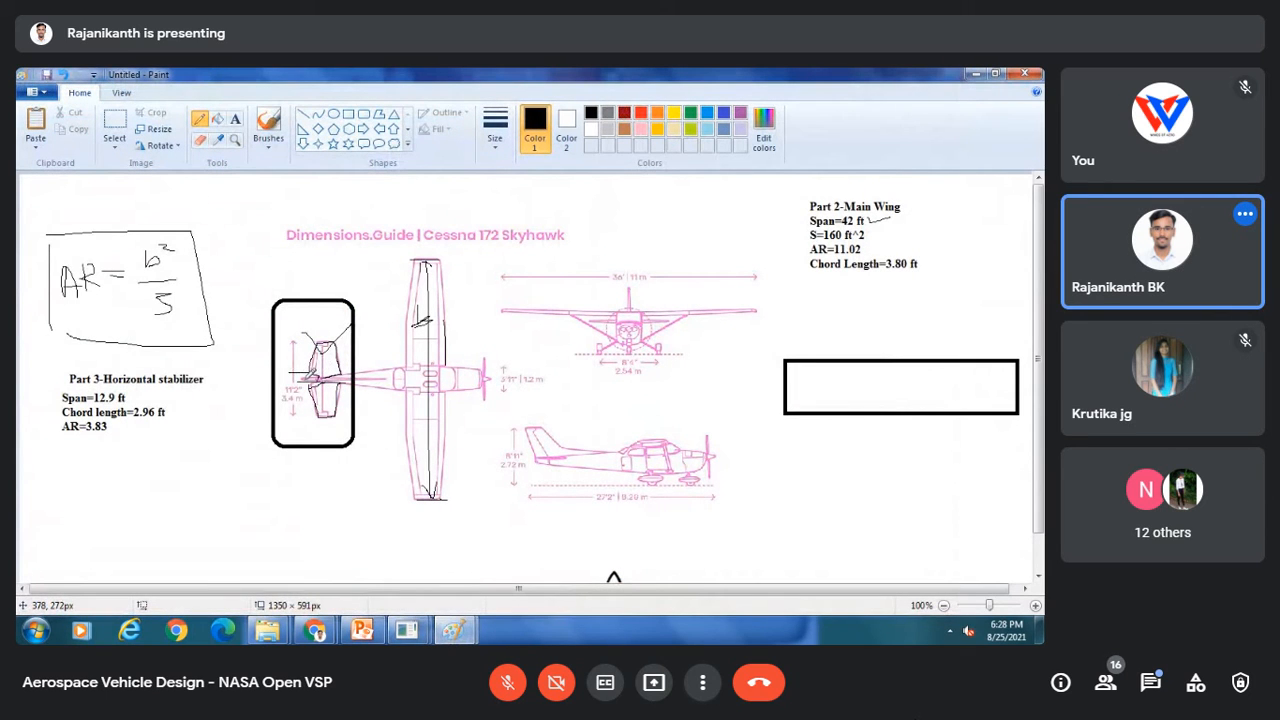
left_click(640, 112)
left_click_drag(248, 381, 340, 381)
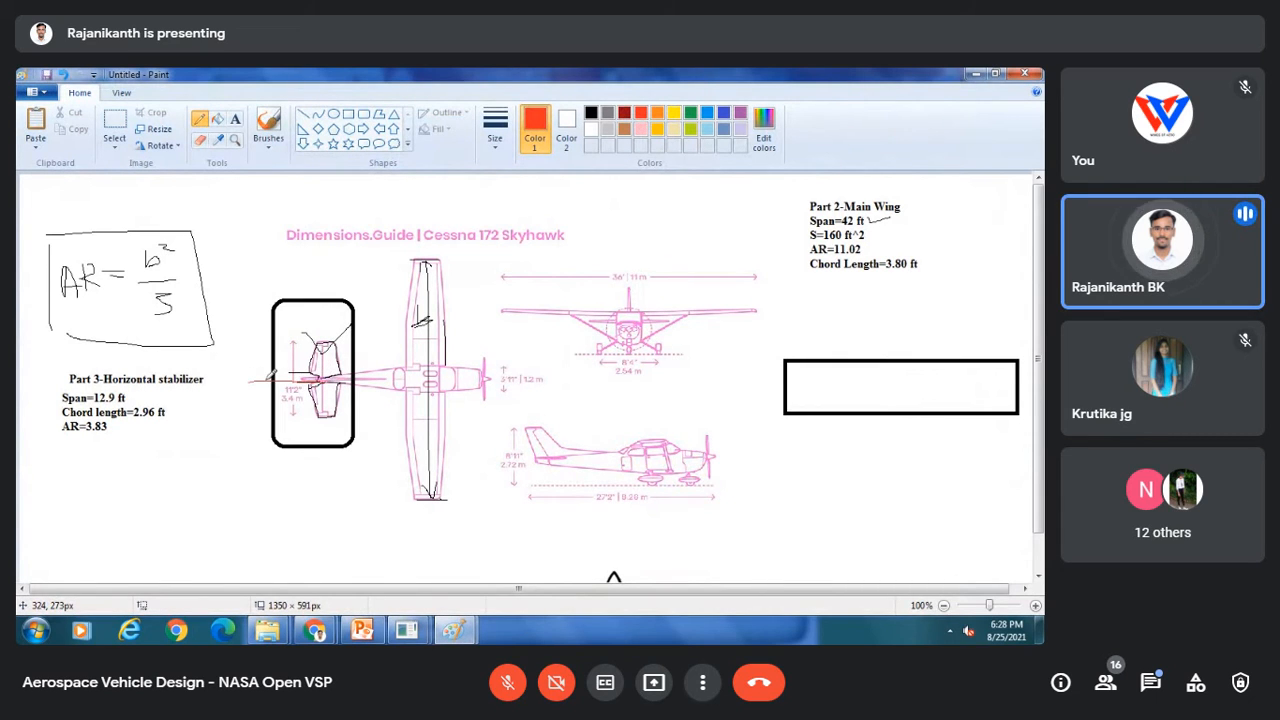
left_click_drag(250, 382, 321, 382)
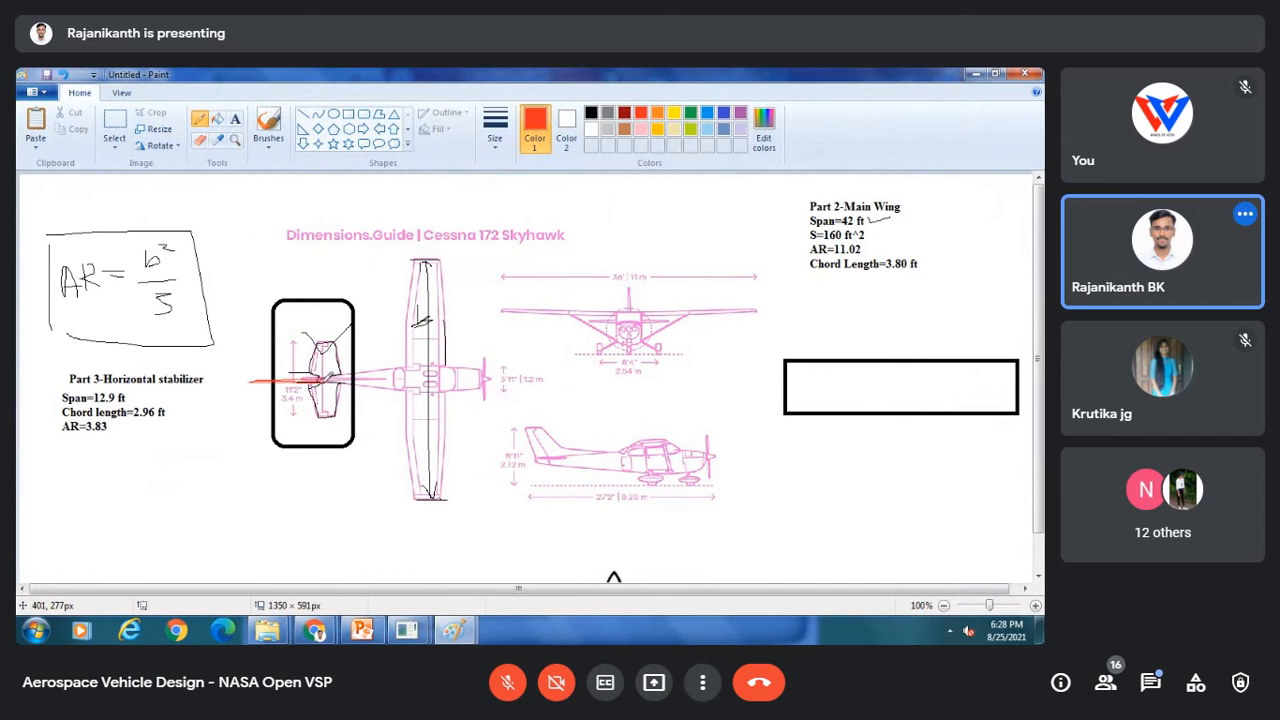
left_click(721, 113)
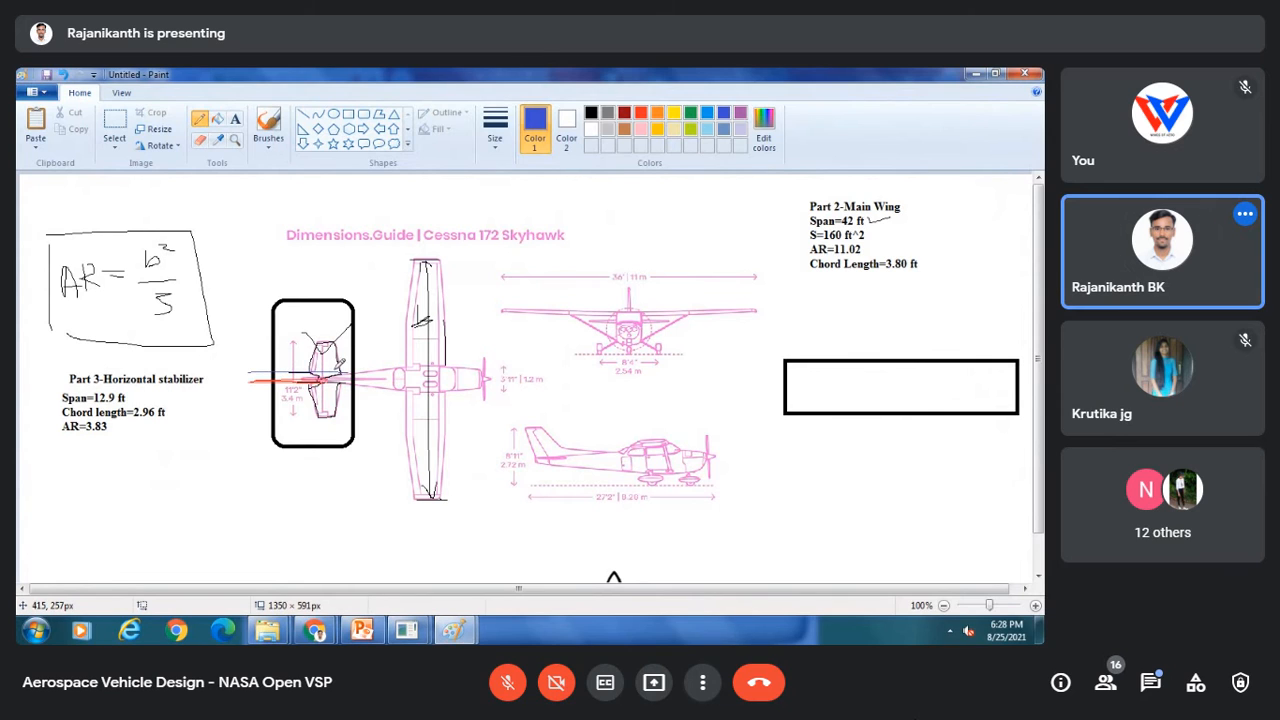
mouse_move(241, 343)
left_mouse_down()
mouse_move(349, 329)
mouse_move(343, 354)
left_mouse_up()
Step: Switch back to OpenVSP and split the wing section into two sections
left_click(416, 626)
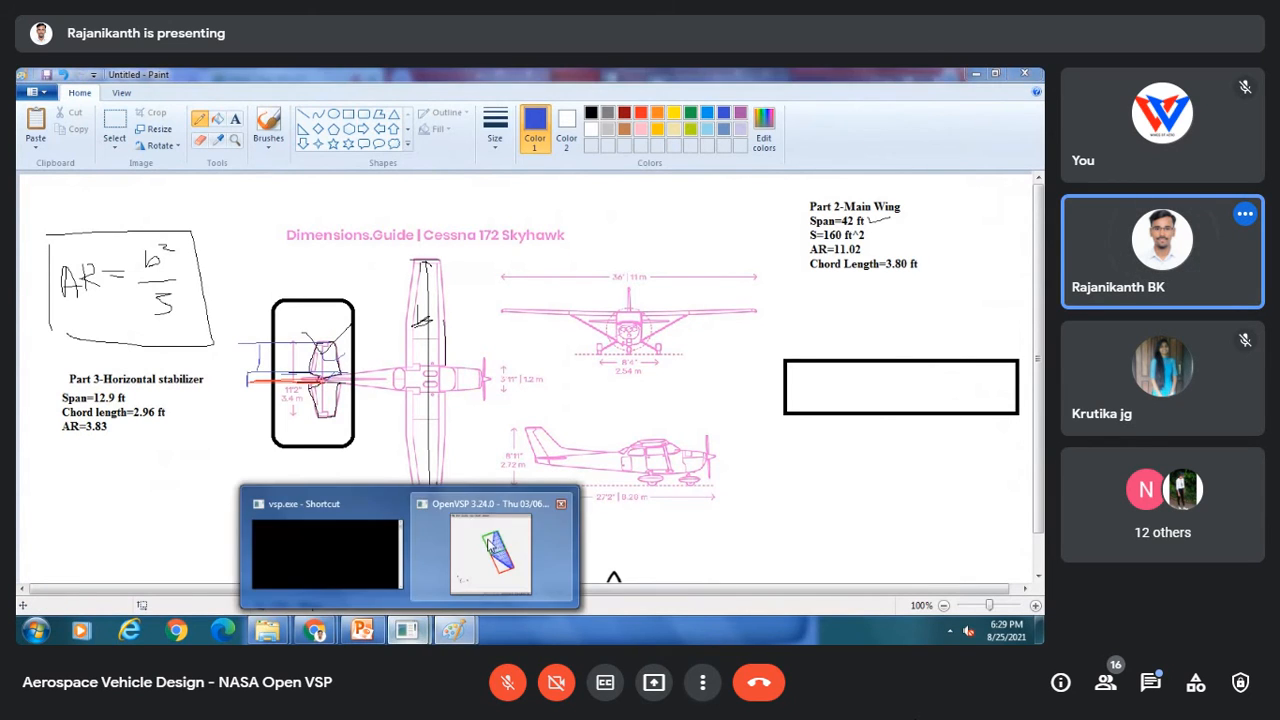
left_click(490, 545)
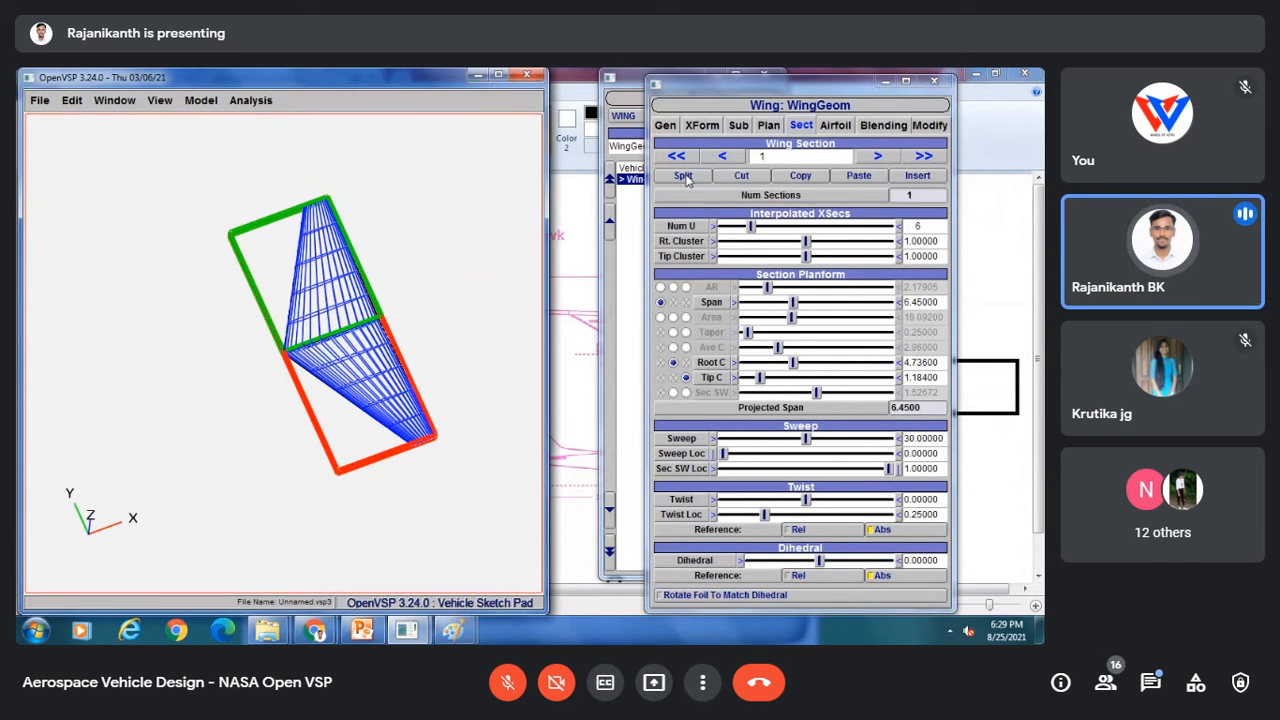
left_click(683, 176)
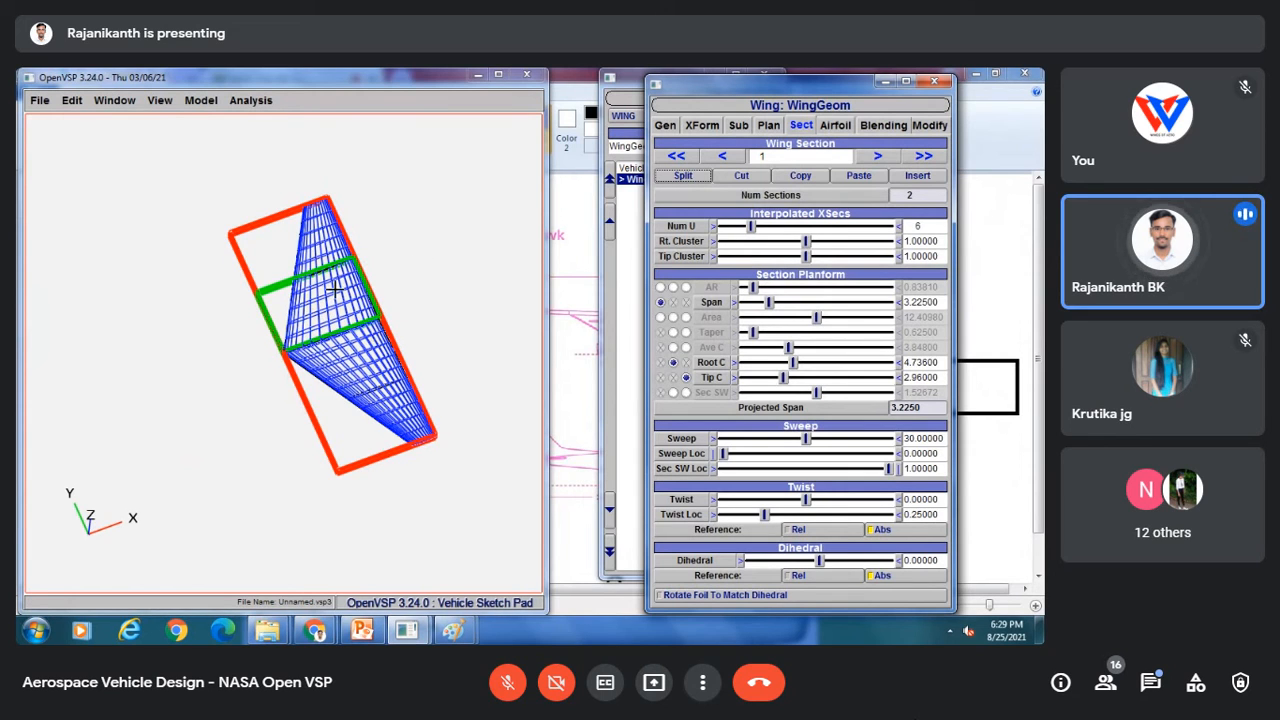
Step: Step back and forth between the two wing sections and examine them in the top view
left_click(727, 158)
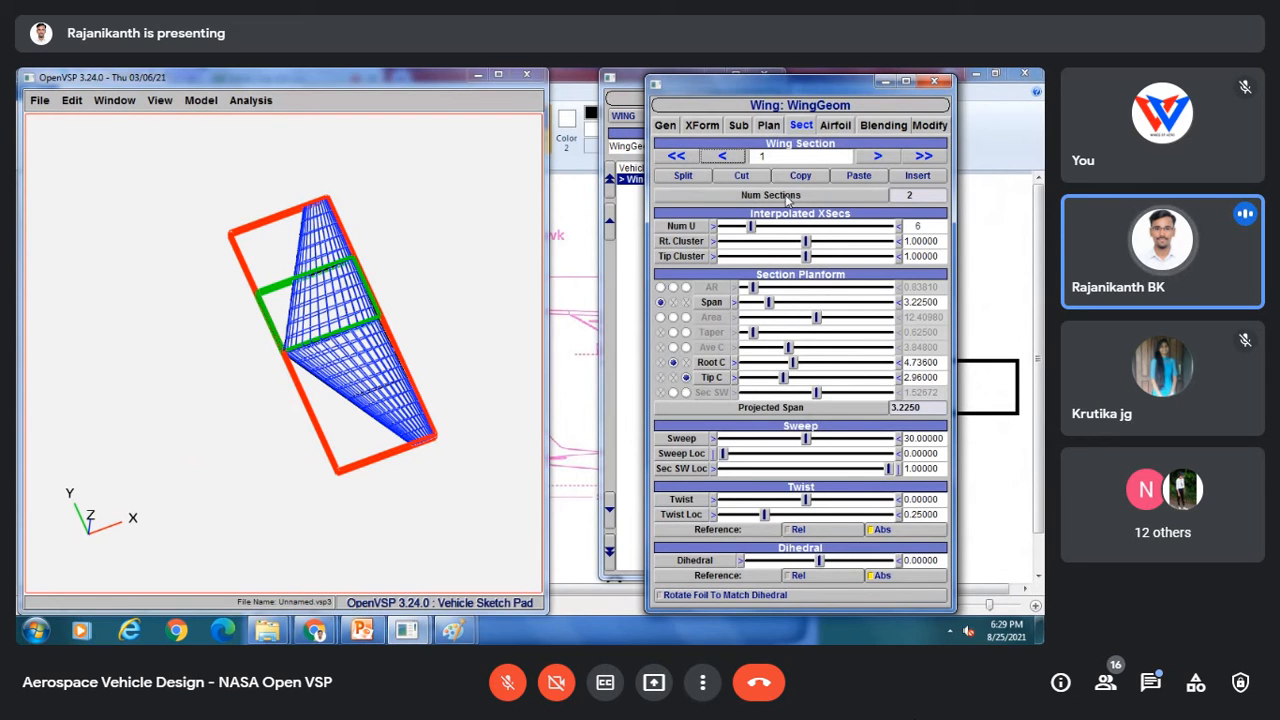
left_click(877, 155)
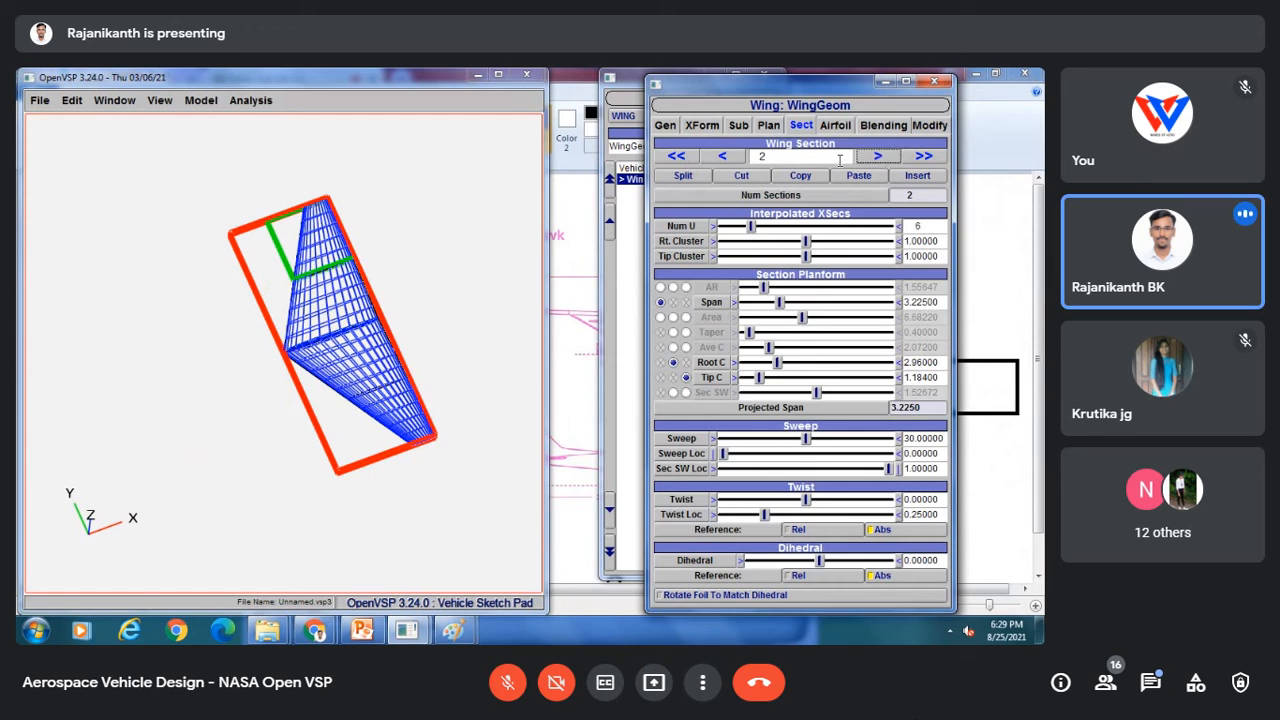
left_click(734, 157)
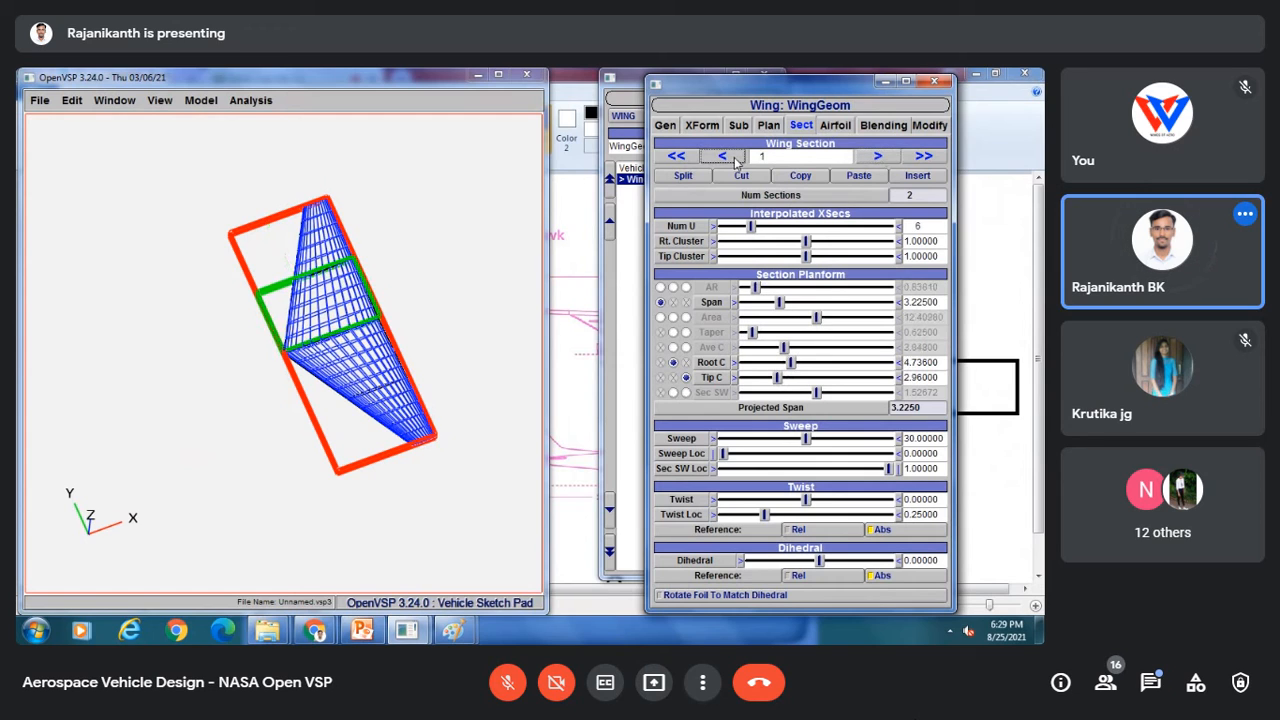
left_click(875, 157)
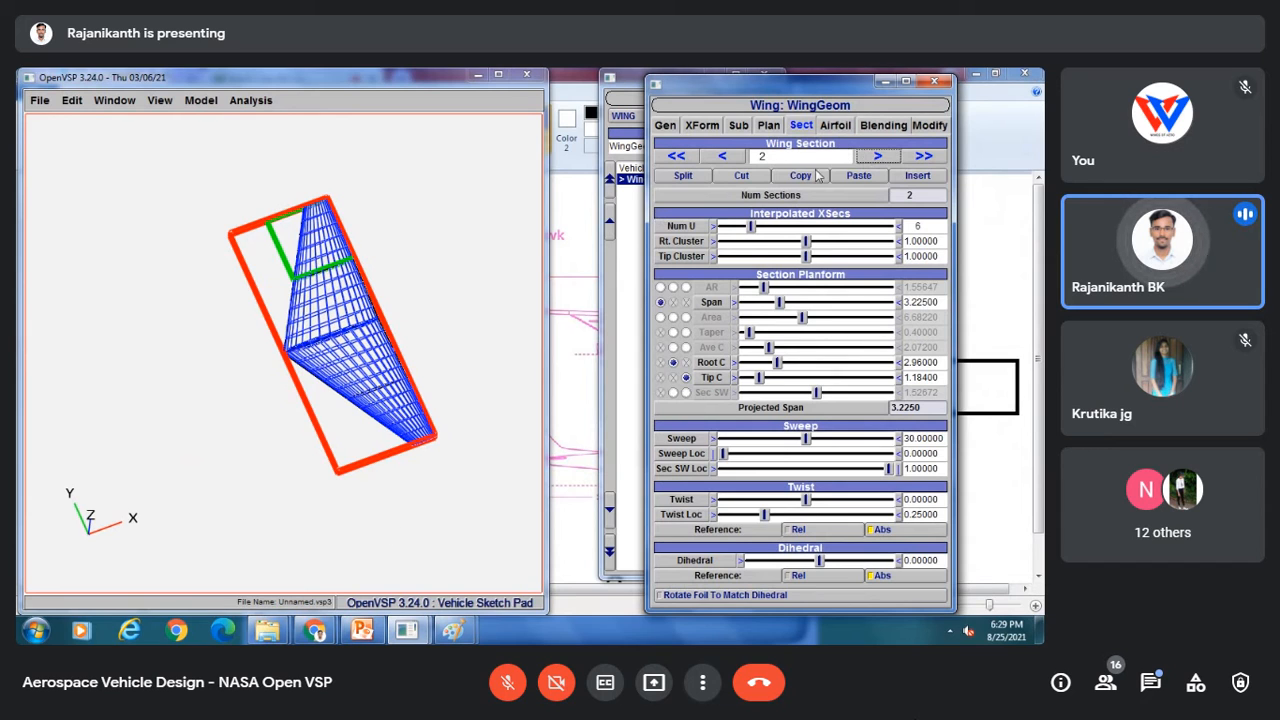
left_click(160, 100)
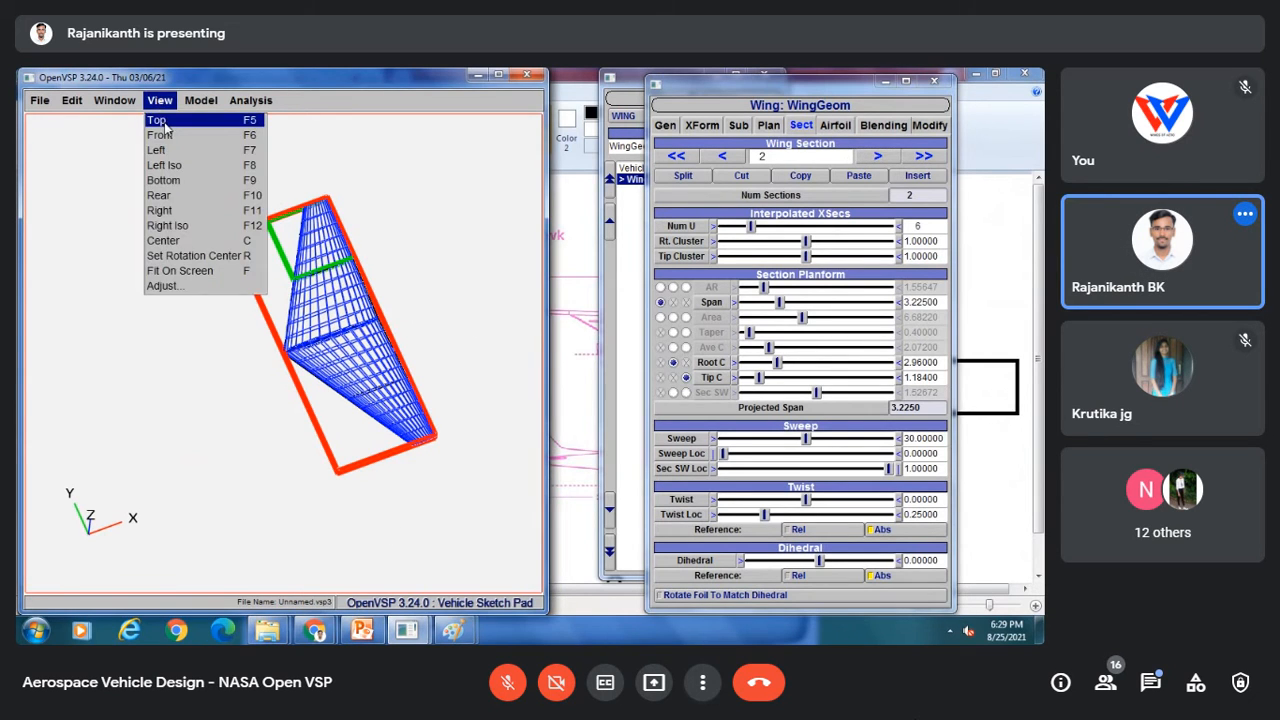
left_click(165, 116)
left_click(722, 156)
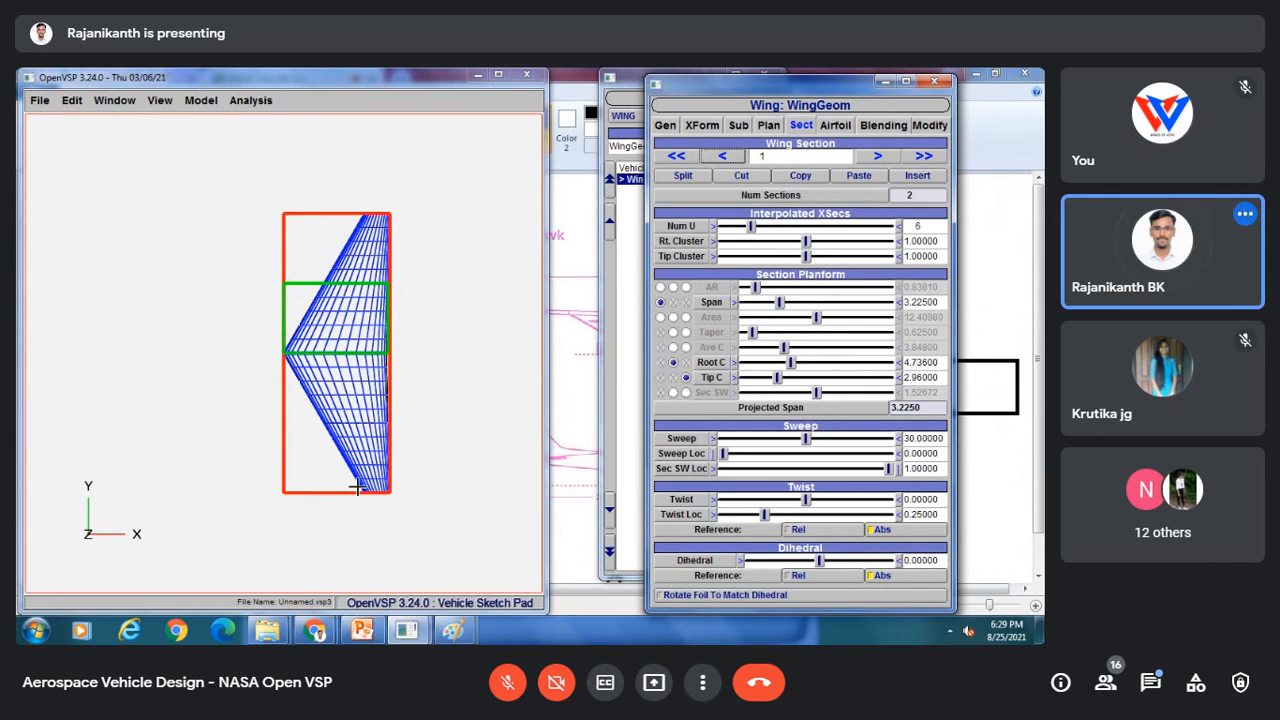
Step: Switch to PowerPoint and copy the Cessna 210 top-view picture on slide 7
left_click(456, 630)
left_click(522, 547)
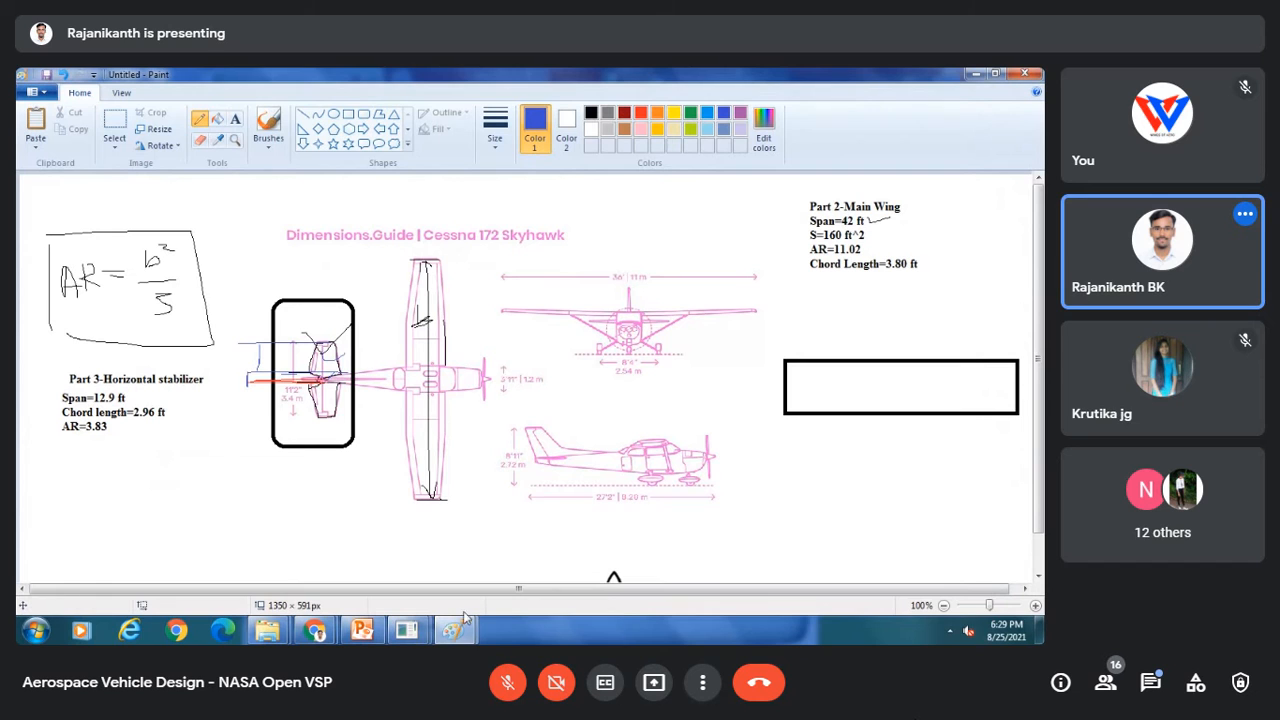
left_click(366, 632)
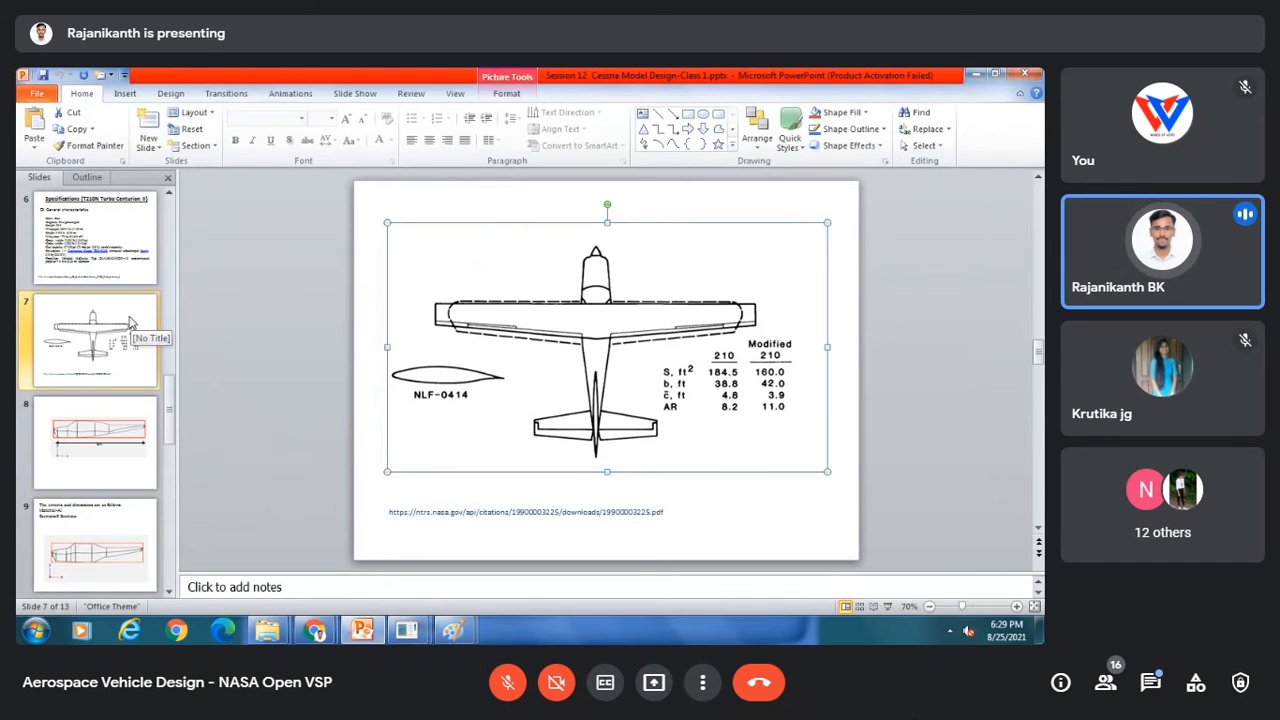
right_click(560, 392)
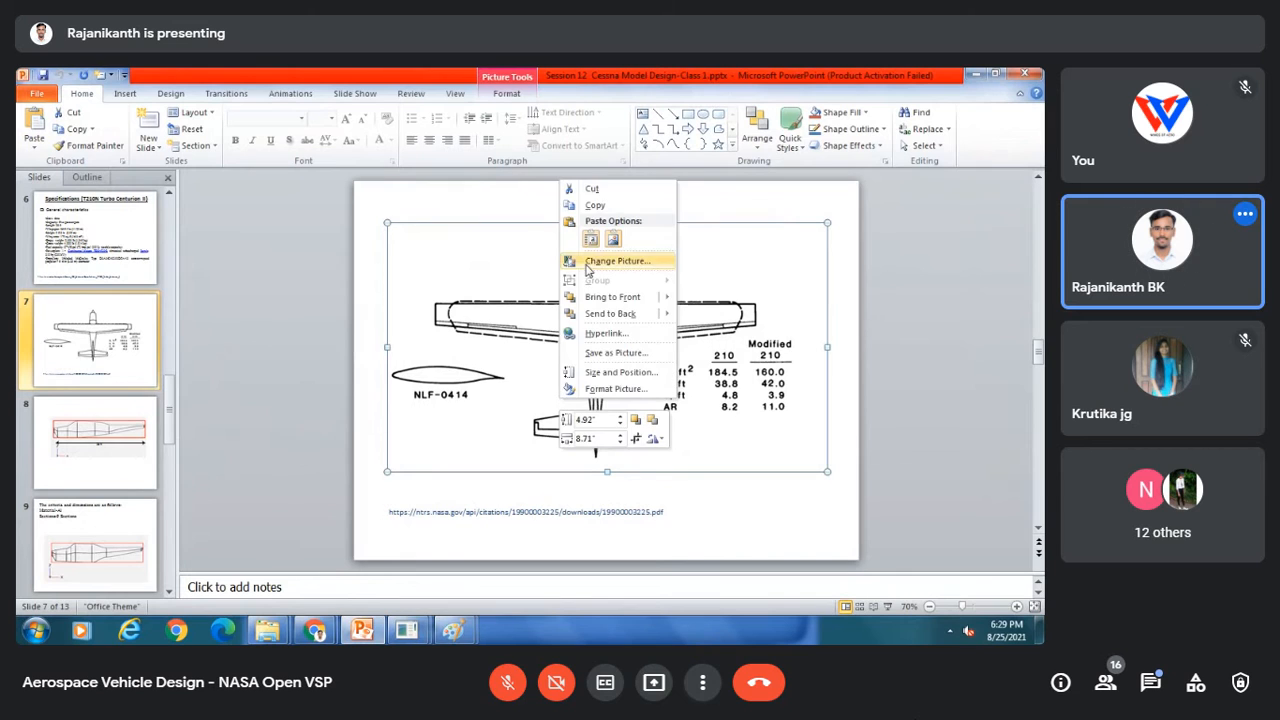
left_click(575, 207)
mouse_move(449, 634)
left_click(400, 585)
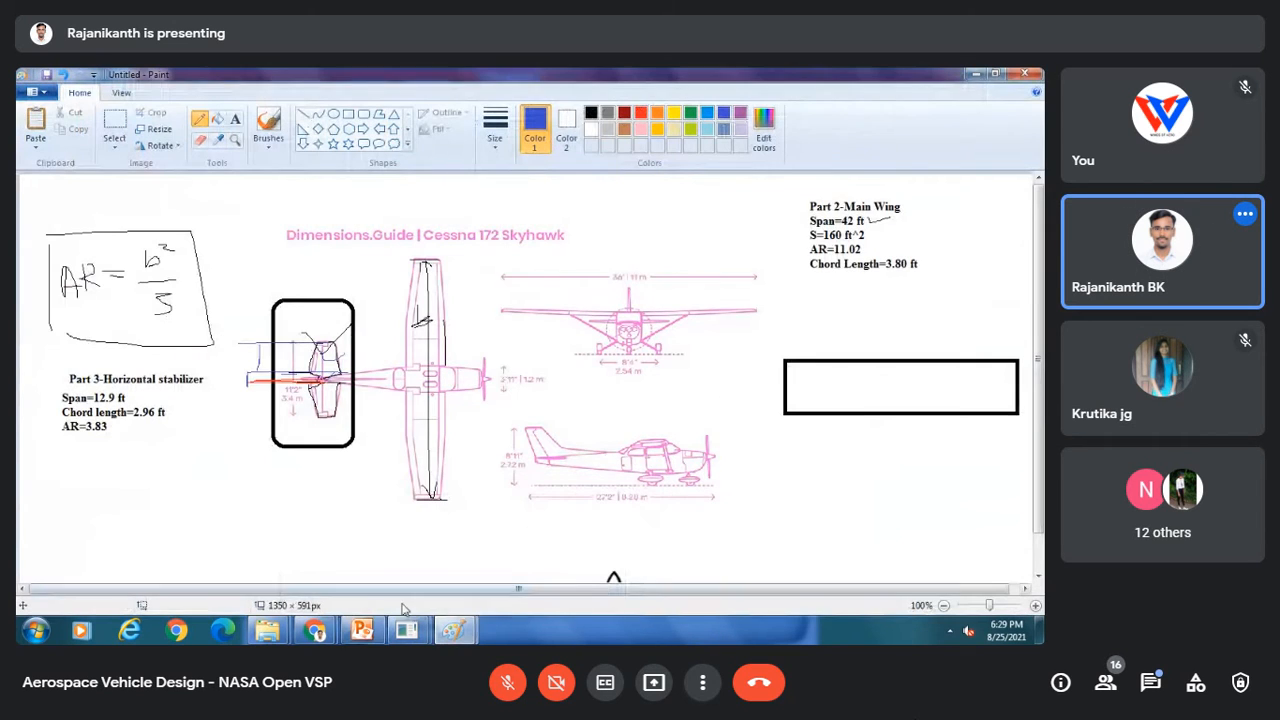
left_click(35, 125)
mouse_move(274, 314)
left_mouse_down()
mouse_move(486, 366)
mouse_move(451, 306)
mouse_move(400, 306)
mouse_move(624, 405)
mouse_move(600, 431)
left_mouse_up()
right_click(600, 434)
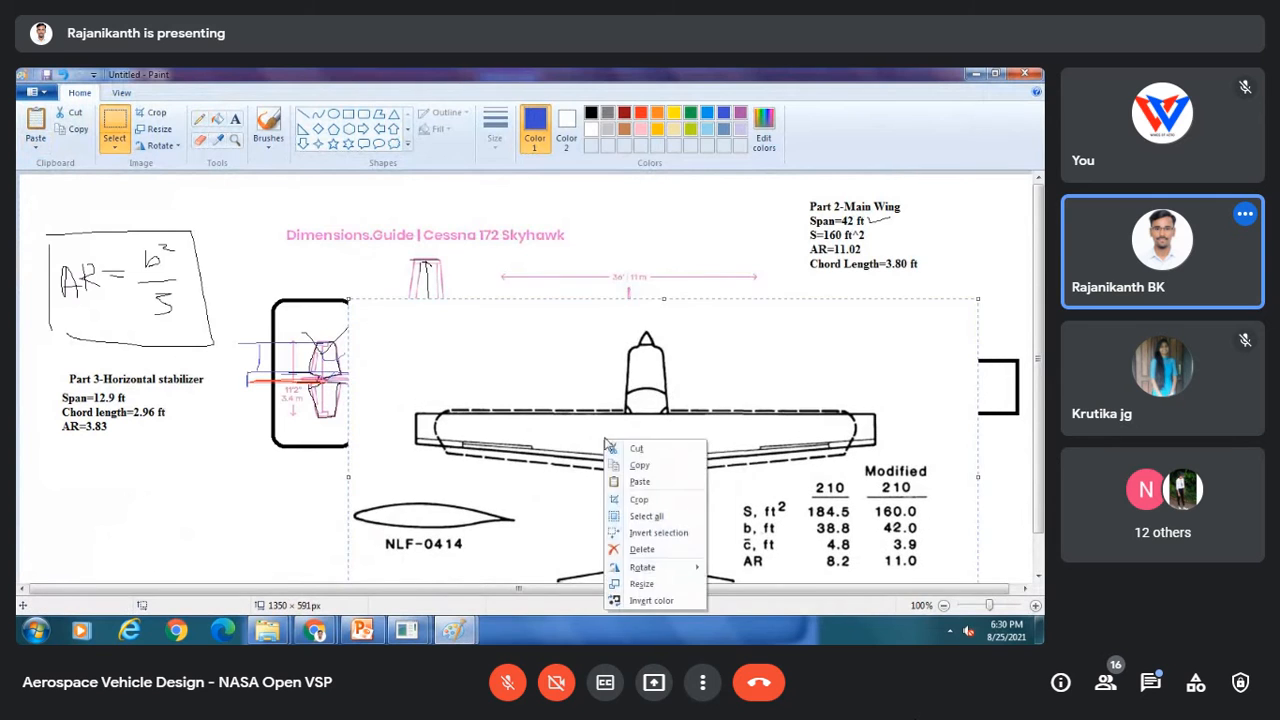
left_click(650, 449)
Step: Open a new Paint window and paste the Cessna 210 top-view picture into it
left_click(35, 630)
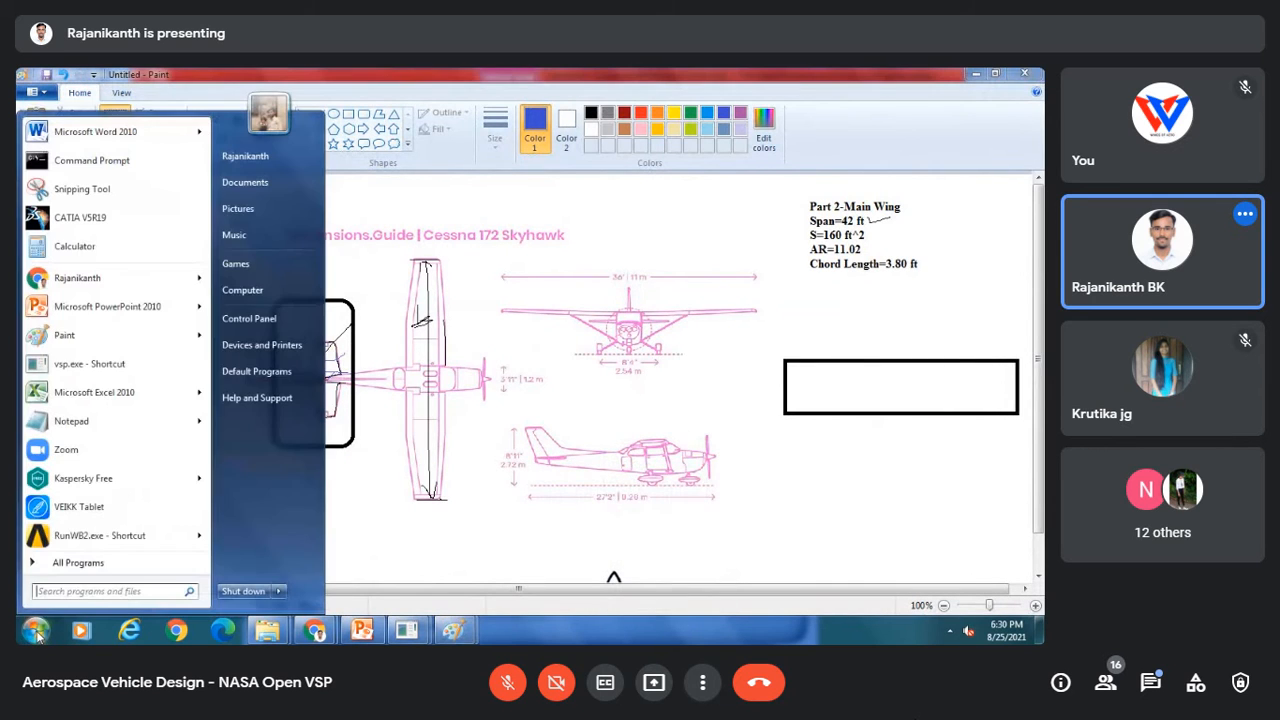
left_click(47, 337)
key("ctrl+v")
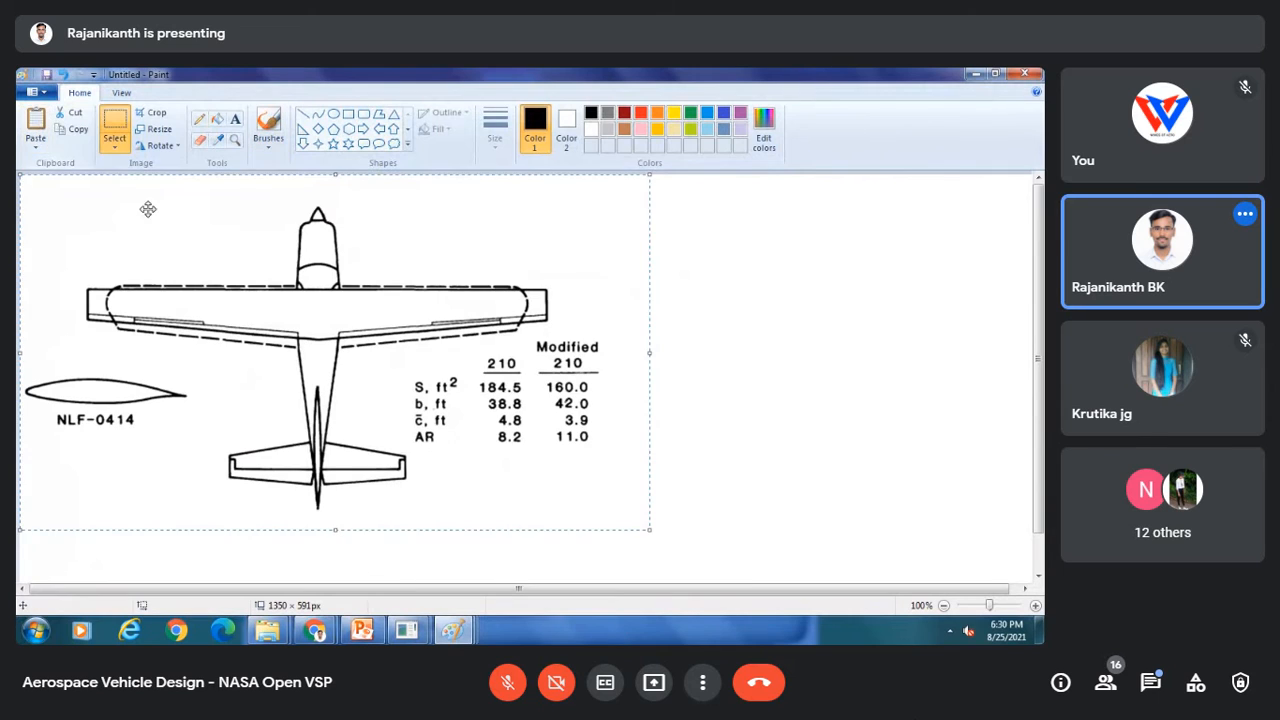
Step: Draw three vertical pencil lines down from the horizontal stabilizer's tip and root edges
left_click(199, 118)
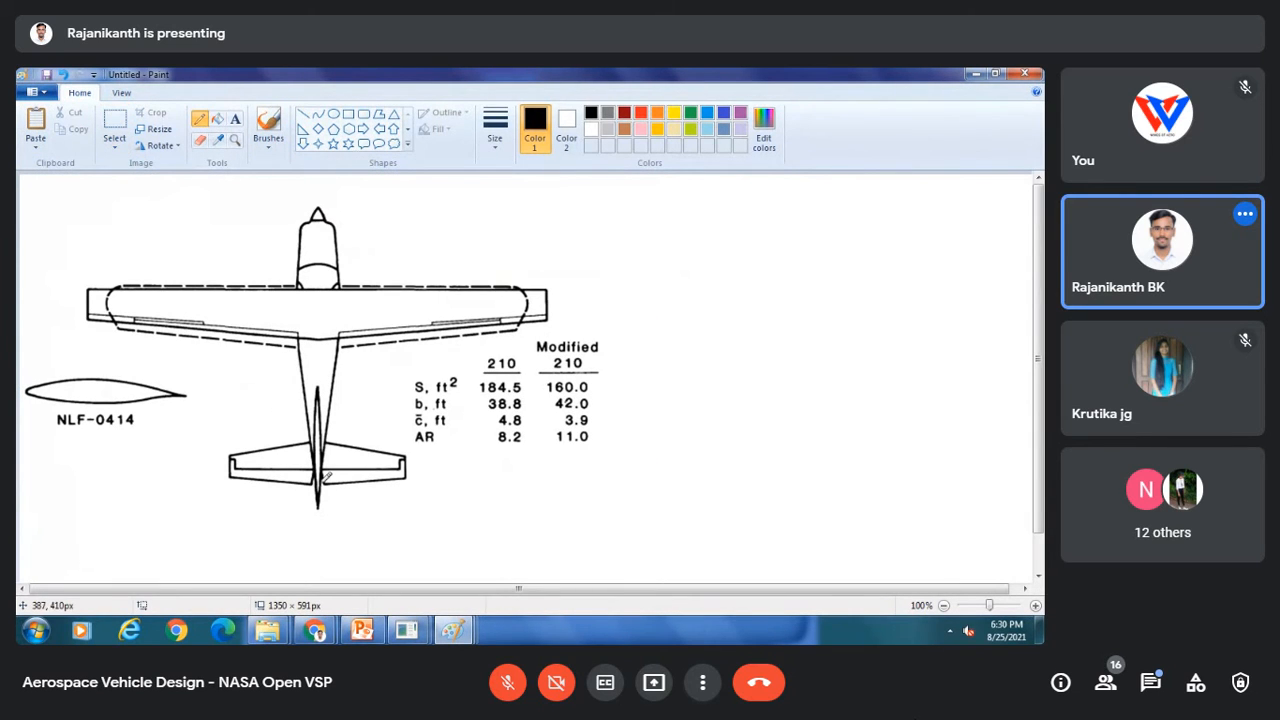
left_click_drag(308, 480, 308, 530)
left_click_drag(233, 466, 233, 530)
left_click_drag(317, 481, 317, 577)
Step: Draw two short orange pencil marks between the extension lines below the stabilizer
left_click(657, 112)
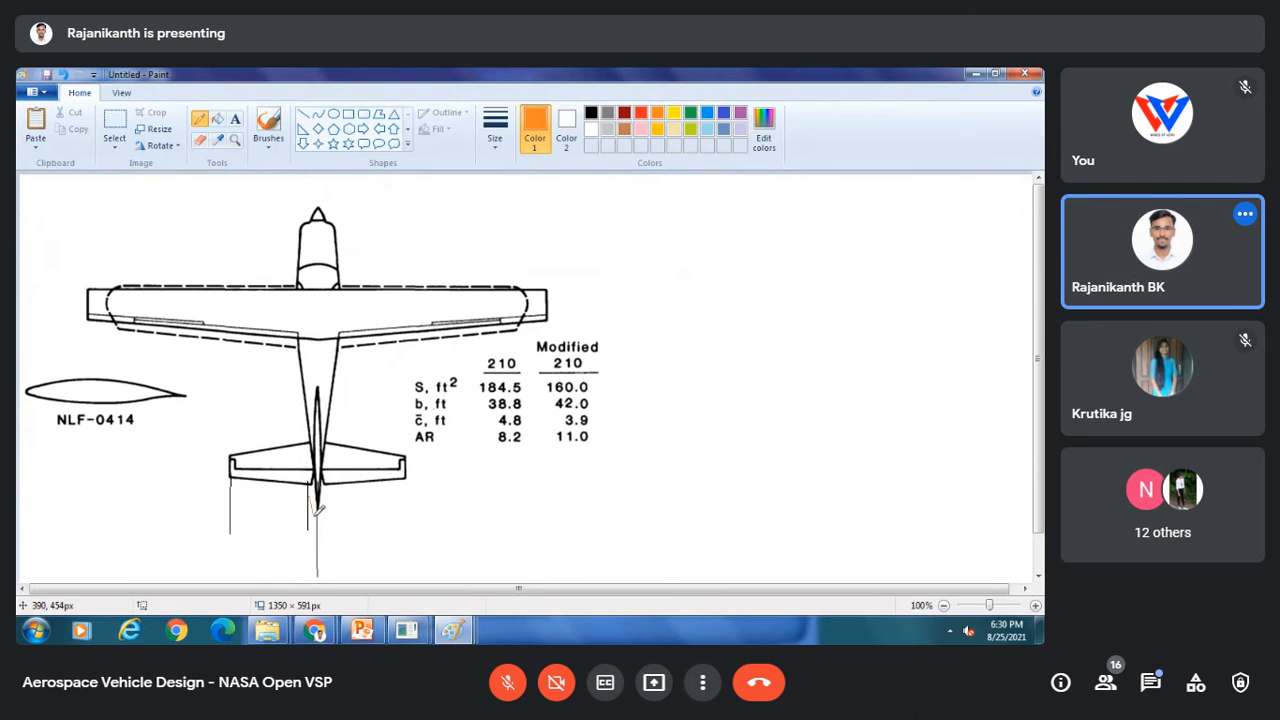
left_click_drag(266, 500, 295, 507)
mouse_move(336, 519)
left_mouse_down()
mouse_move(330, 530)
mouse_move(358, 524)
left_mouse_up()
Step: Add the orange text label "SPAN=0.78 ft" below the tail
left_click(235, 118)
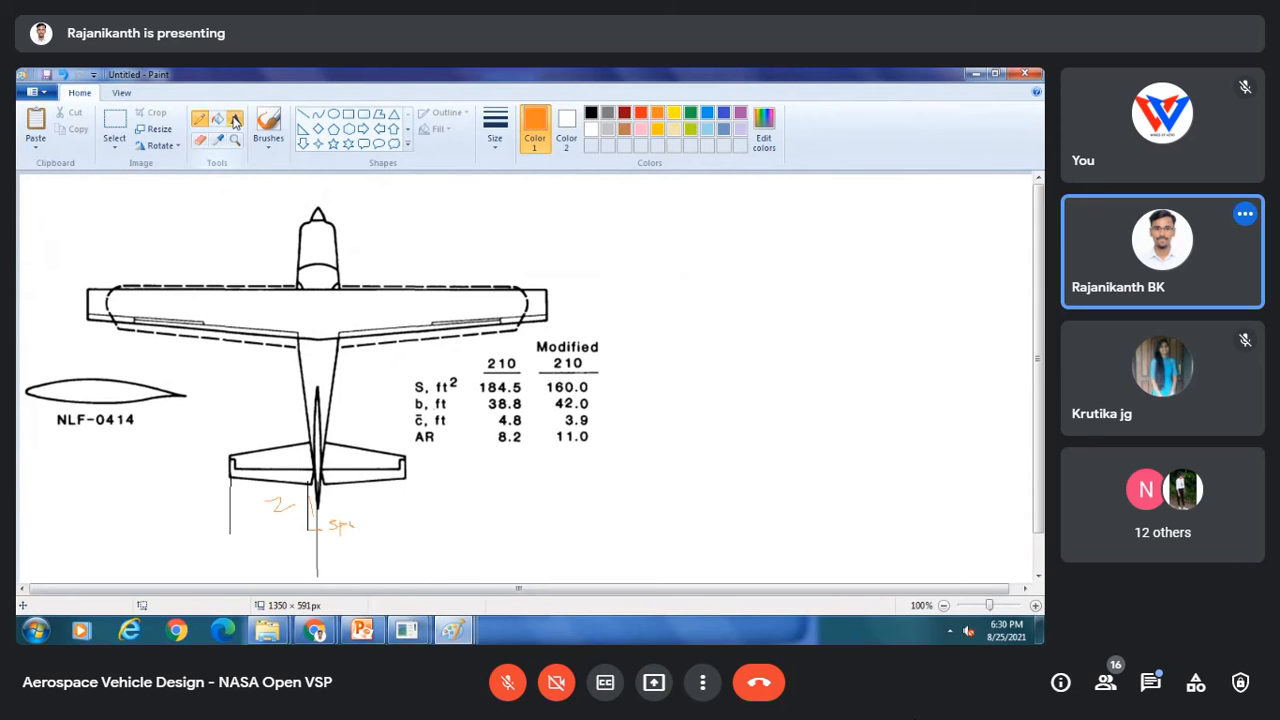
left_click(335, 532)
type("SPA")
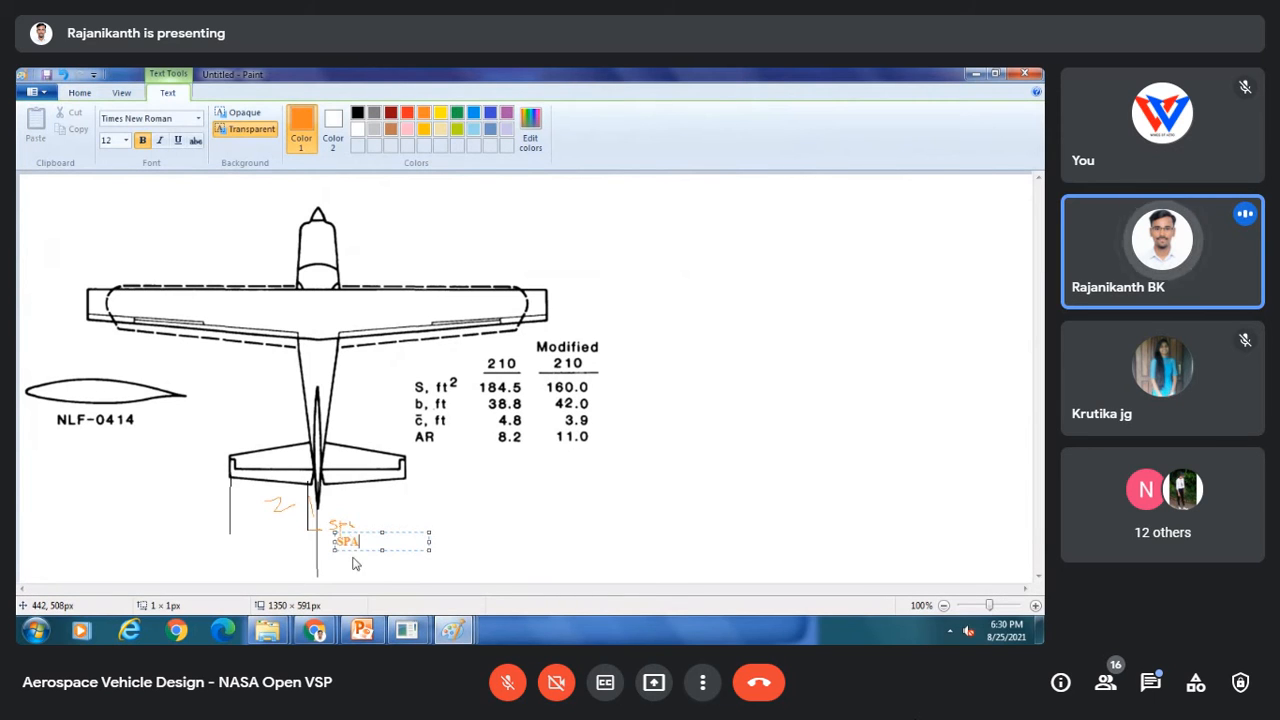
type("N=")
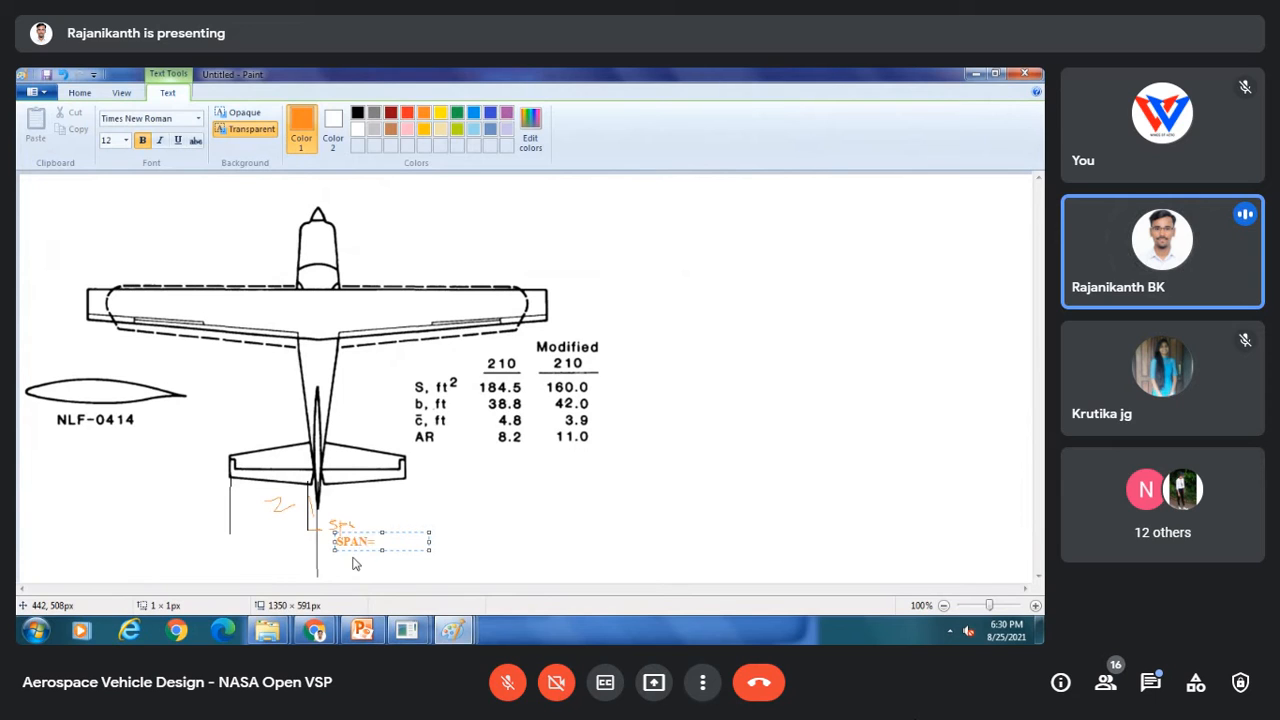
type("0.78")
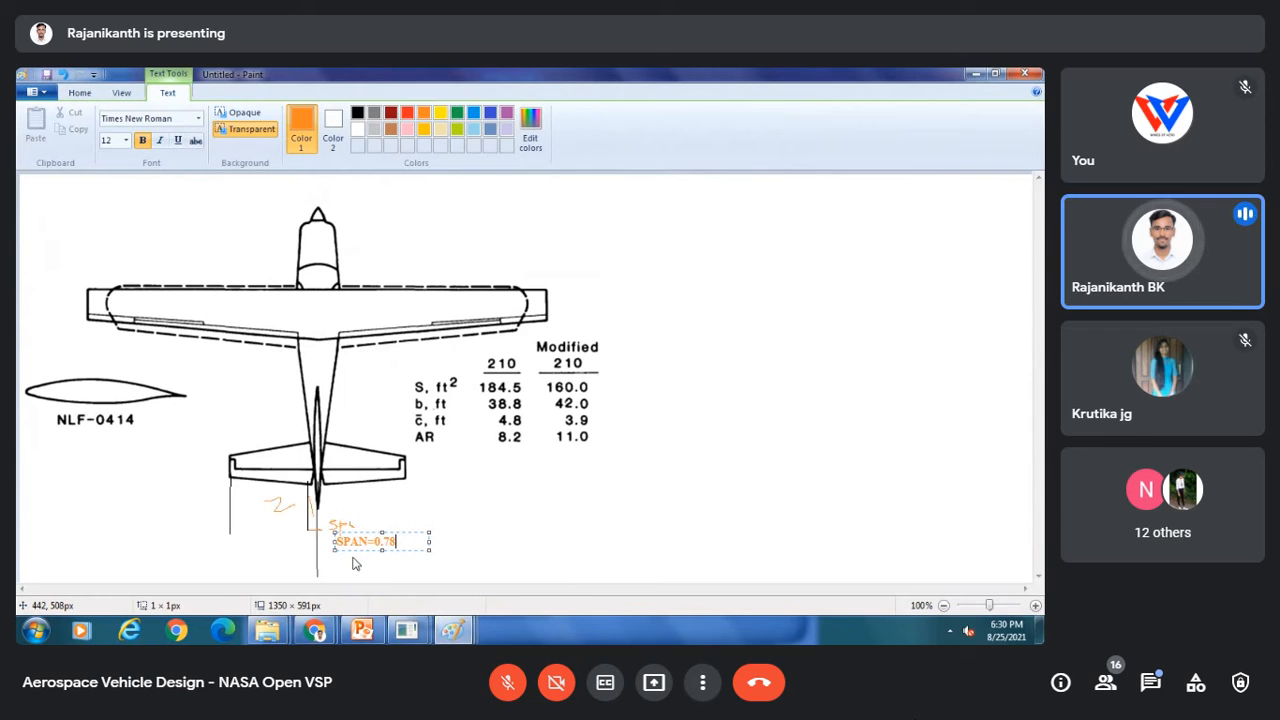
type(" FT")
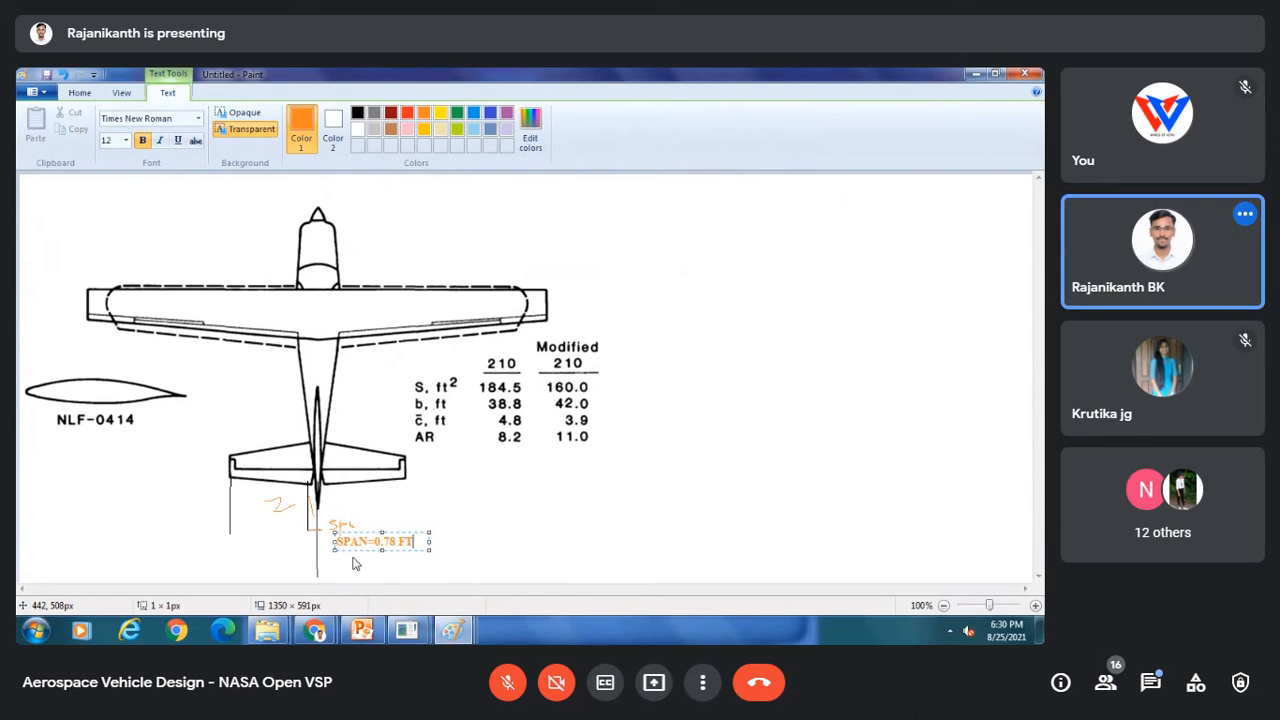
key("BackSpace")
key("BackSpace")
type("ft")
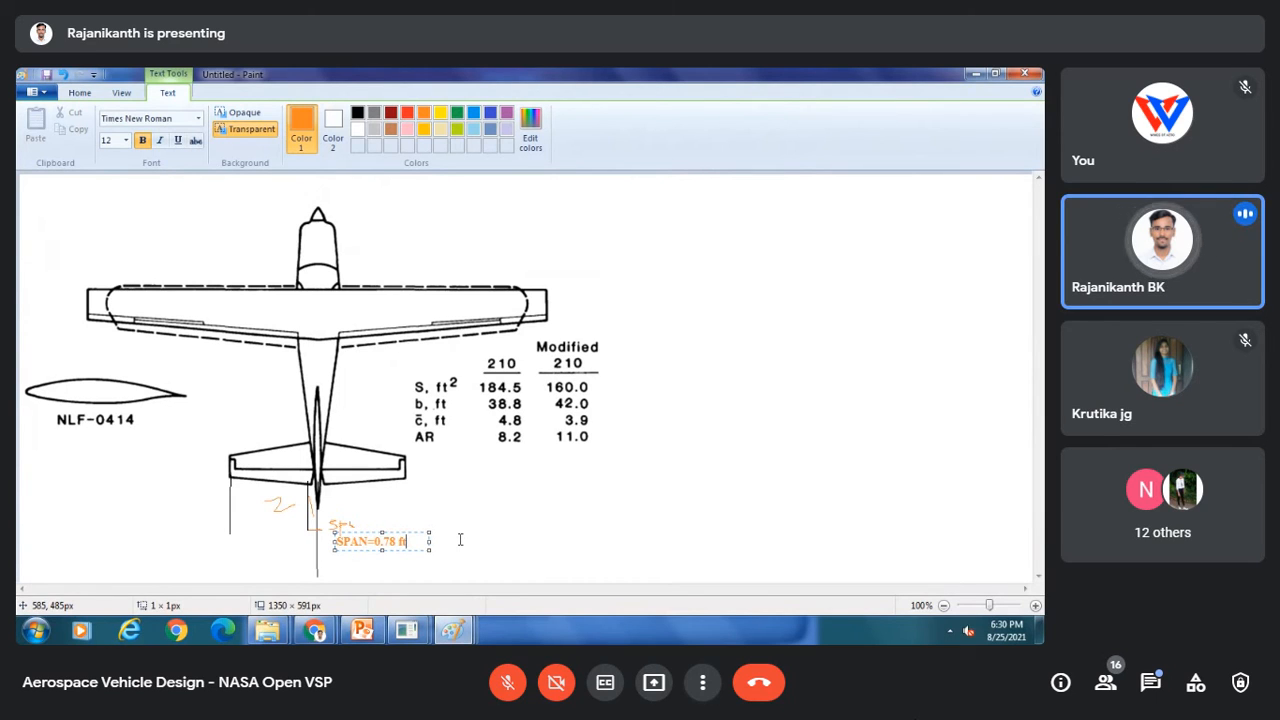
key("Return")
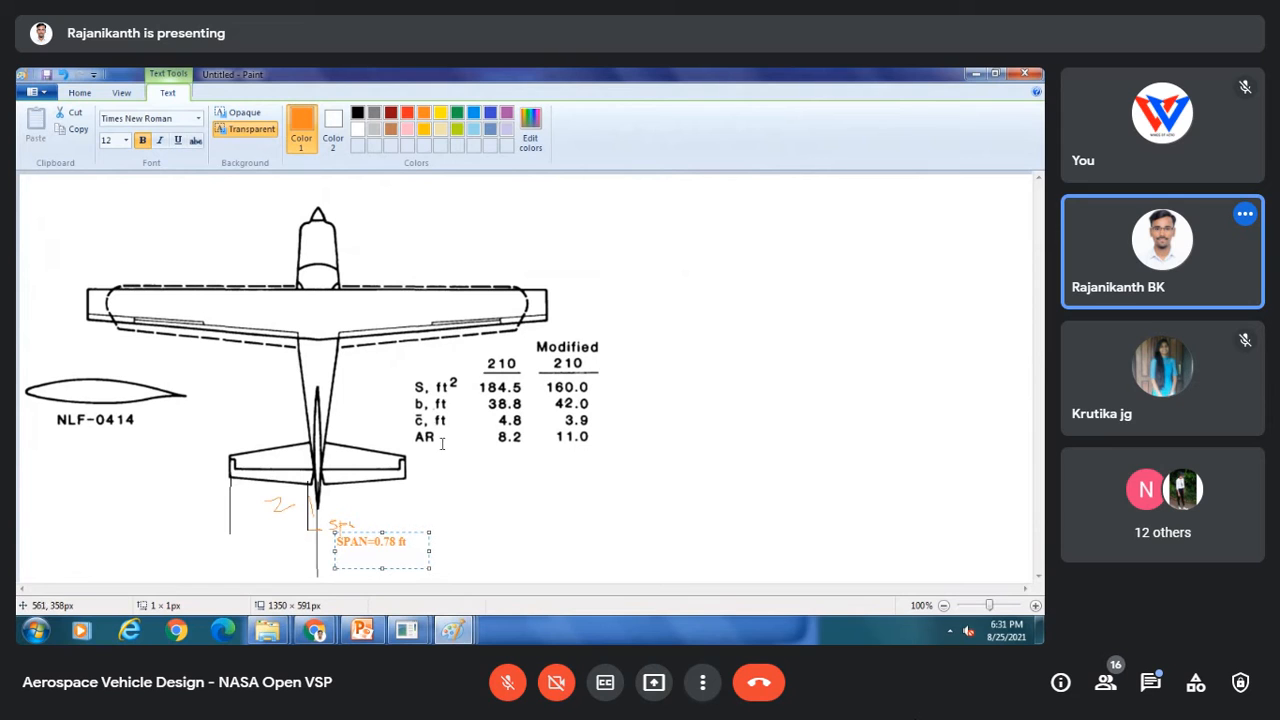
left_click(475, 492)
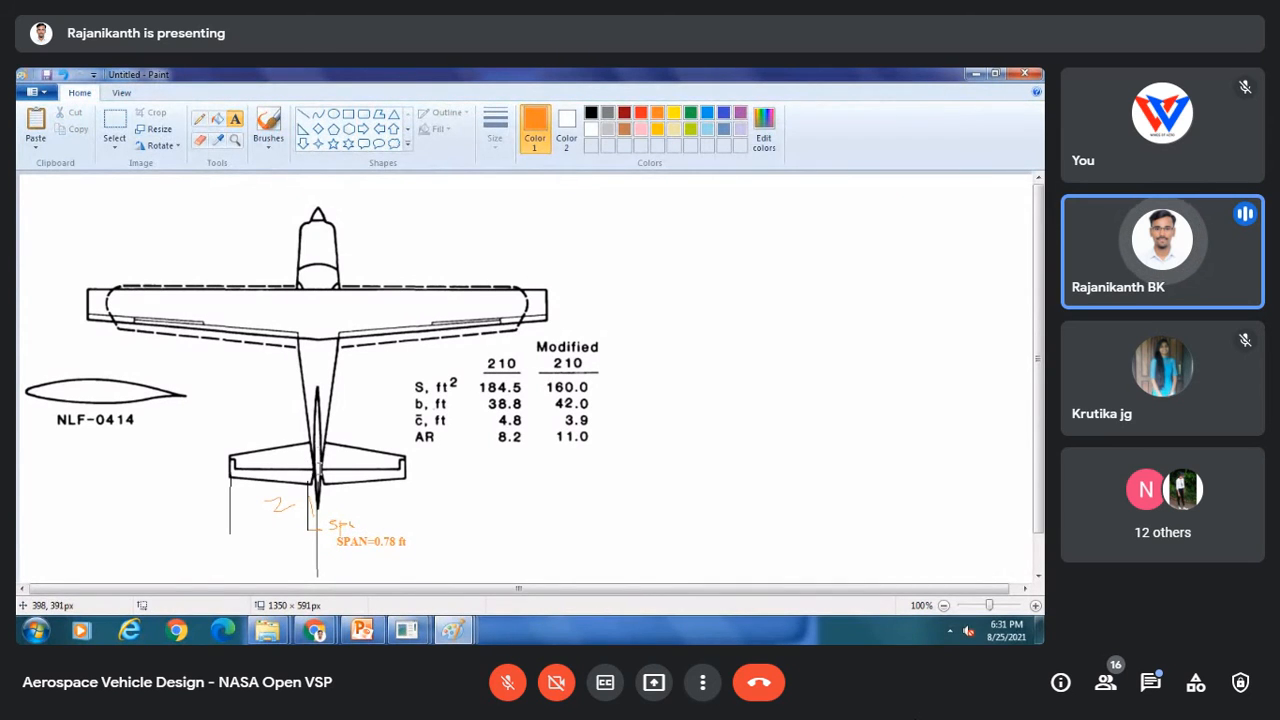
left_click(591, 112)
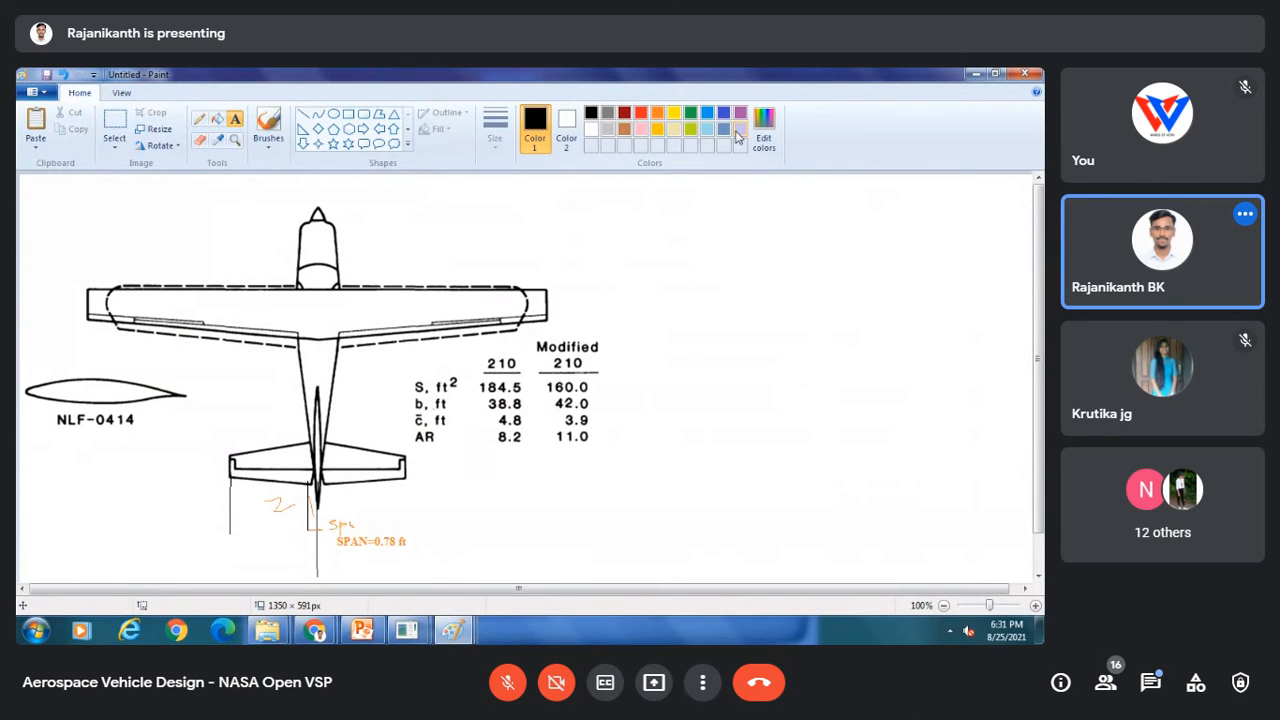
left_click(657, 112)
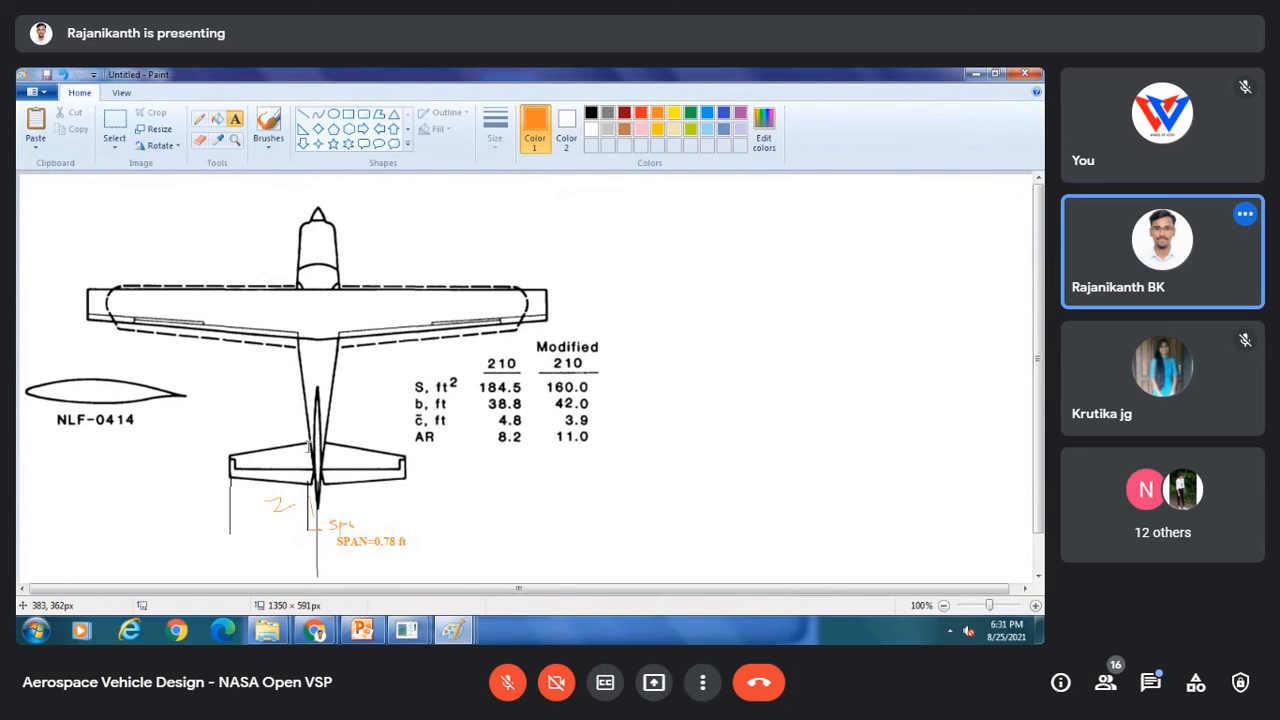
Step: Draw two vertical orange pencil lines at the horizontal stabilizer's root and tip on the reference drawing
left_click(200, 118)
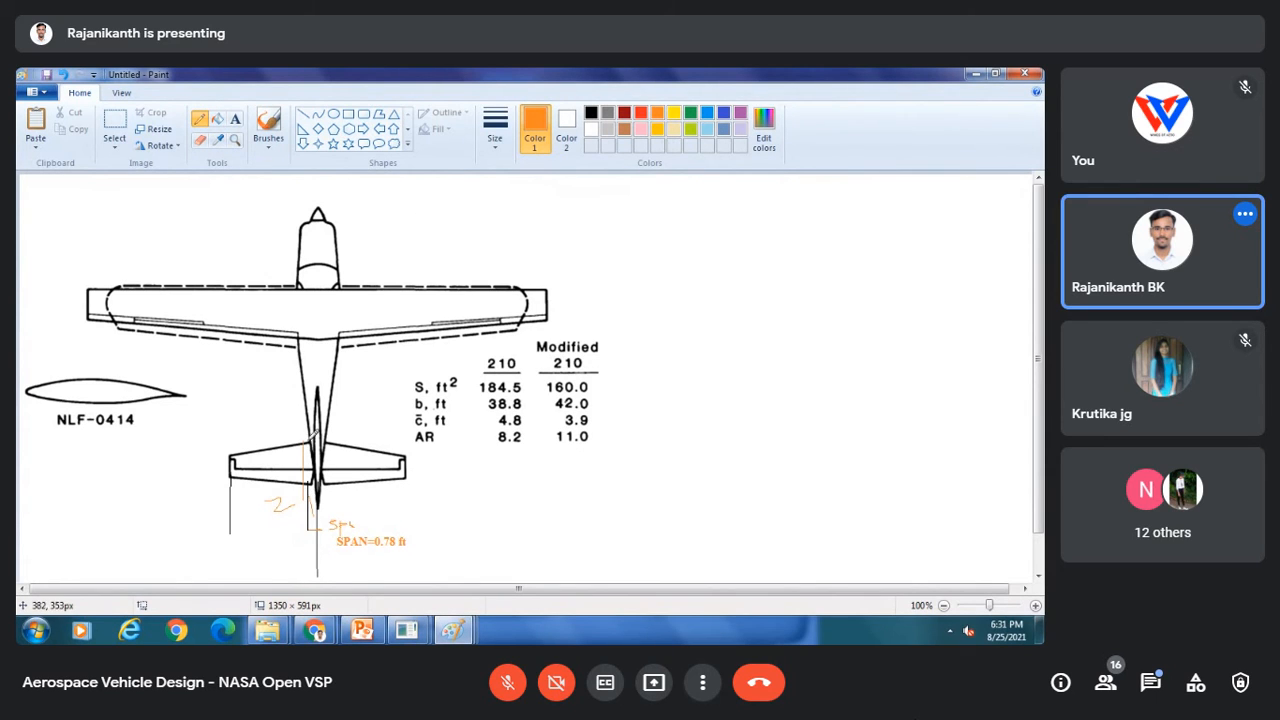
left_click_drag(299, 441, 303, 406)
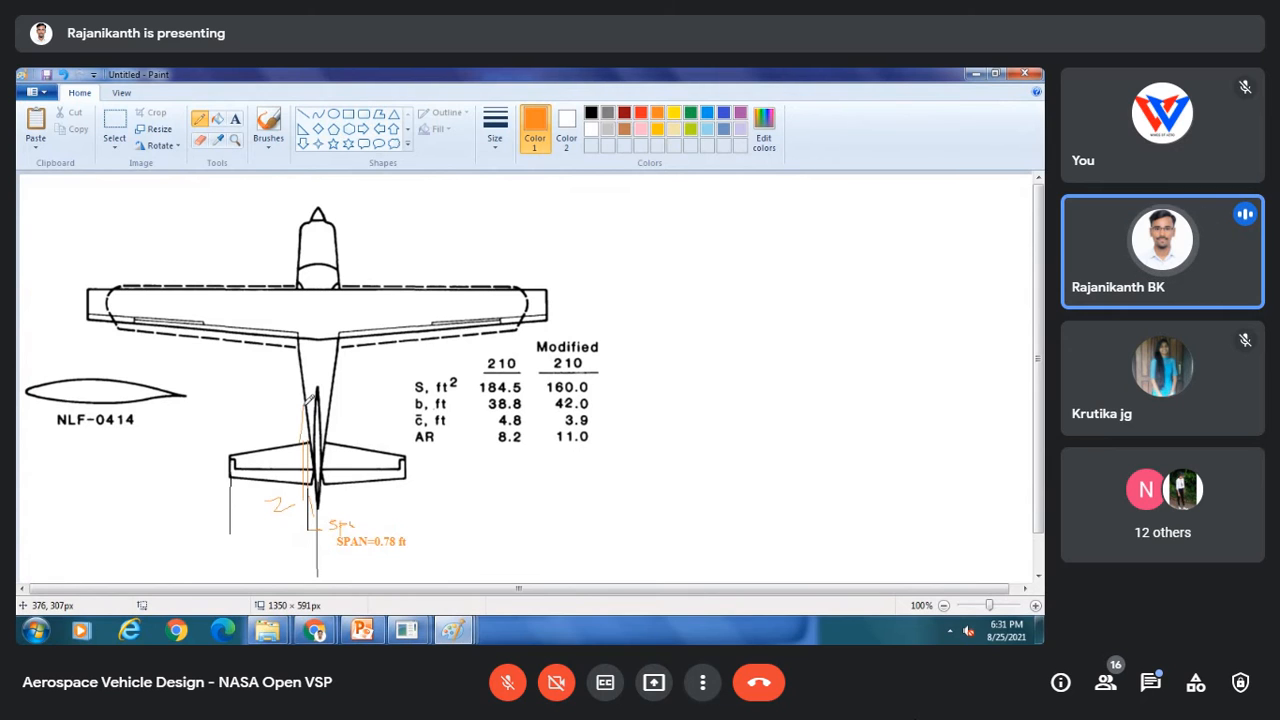
left_click_drag(231, 458, 228, 421)
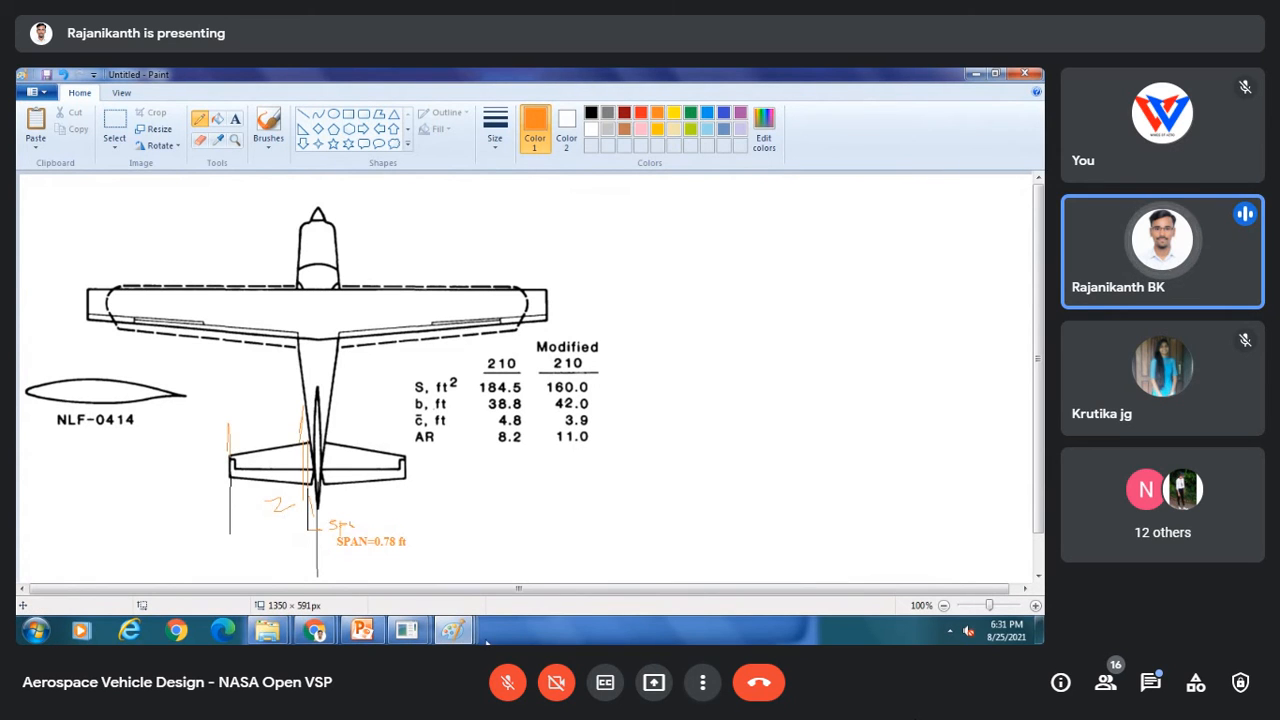
Step: Switch to OpenVSP and set the first wing section's span to 0.78
left_click(452, 630)
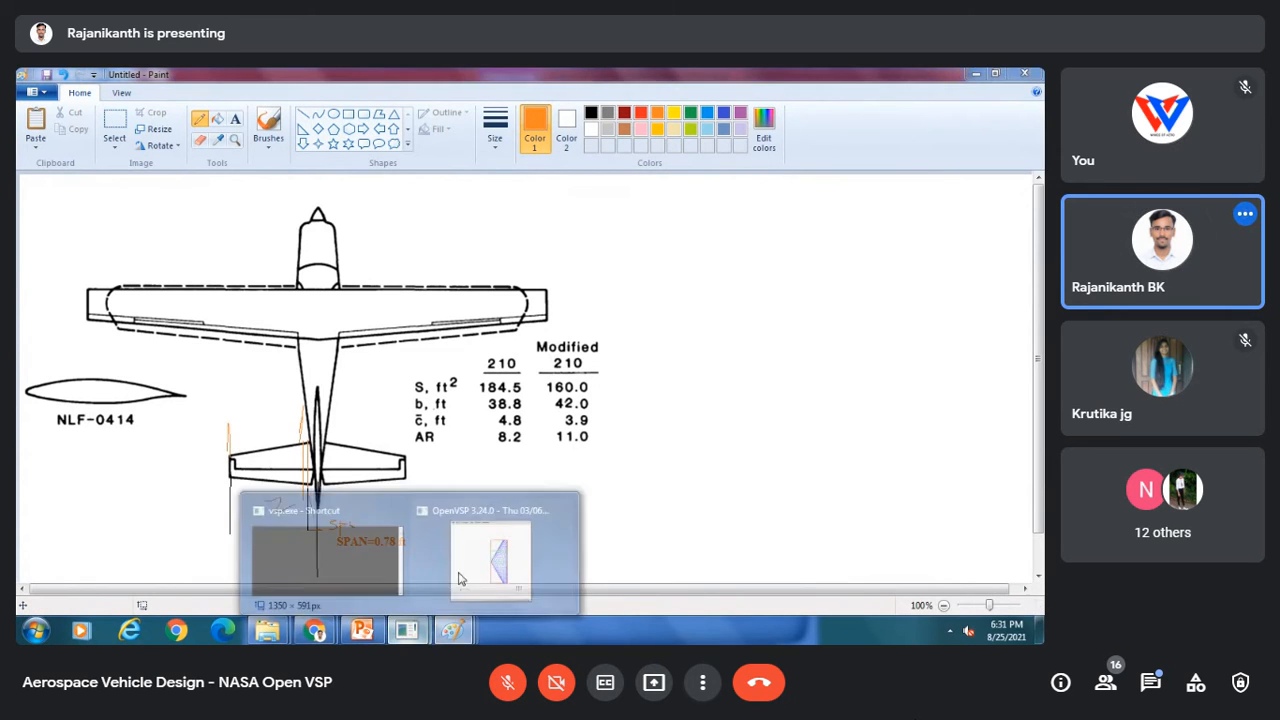
left_click(542, 535)
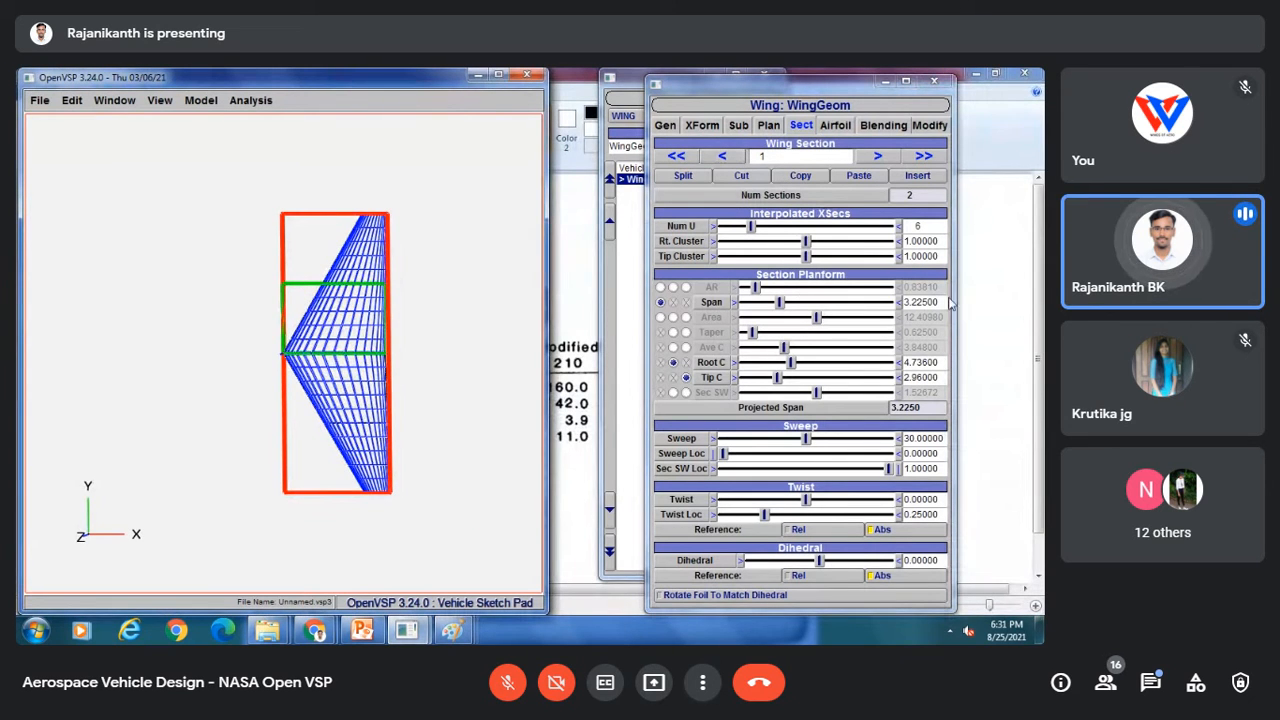
left_click_drag(938, 302, 884, 302)
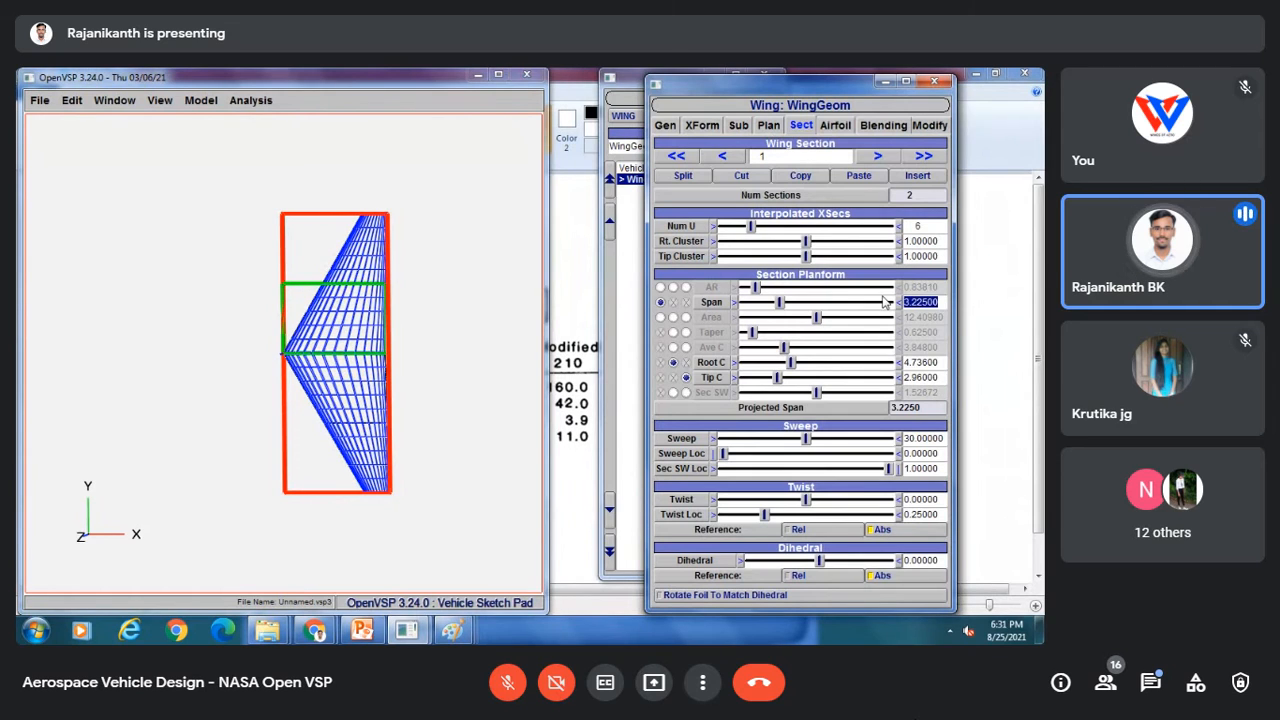
type("0")
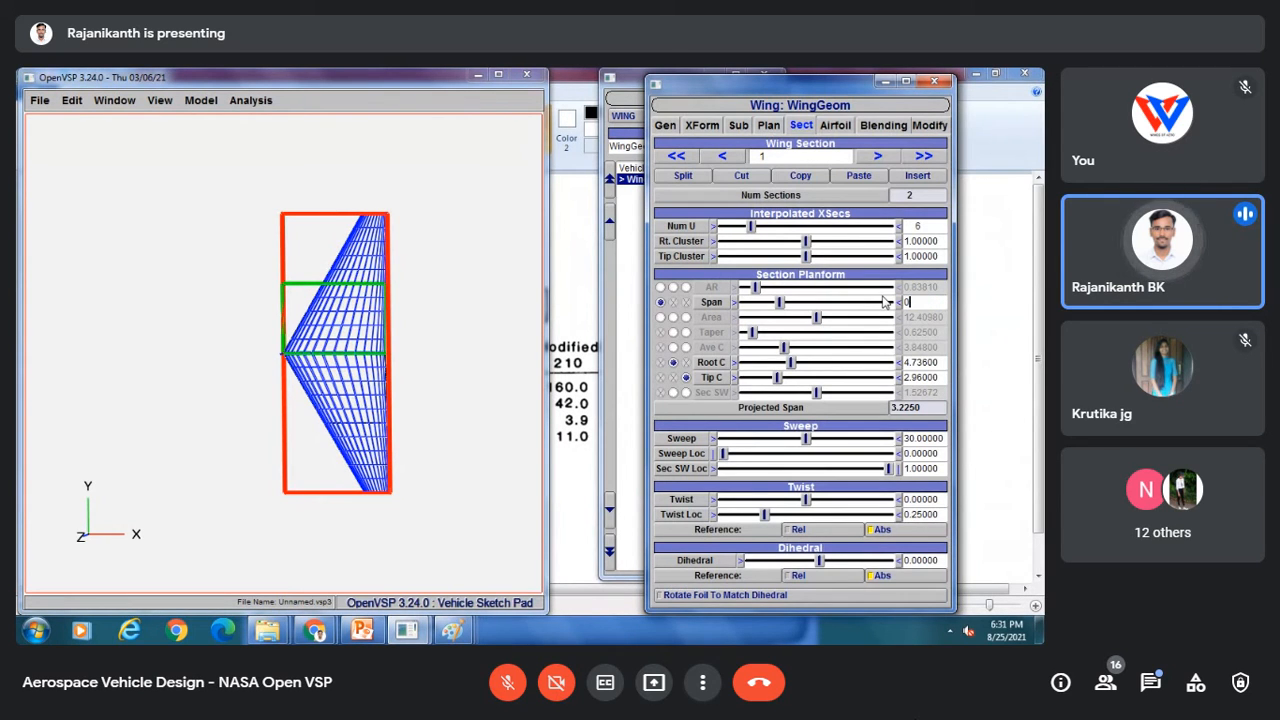
type(".787")
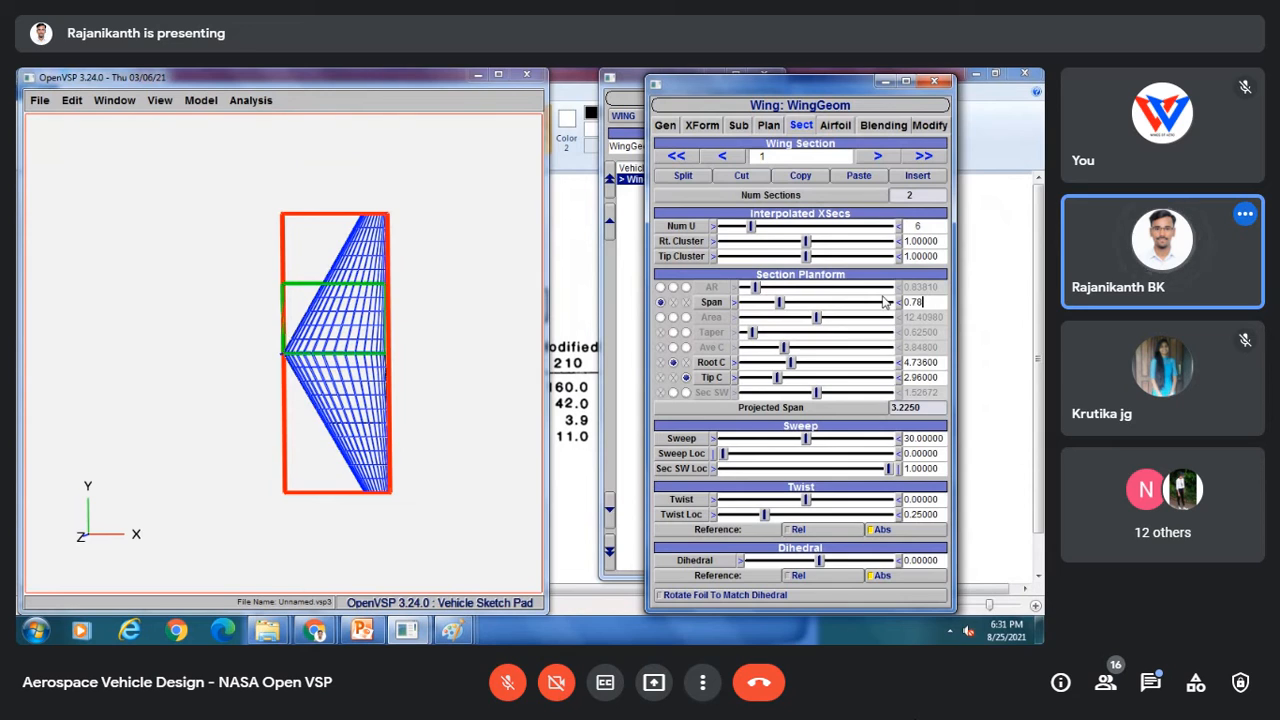
key("Return")
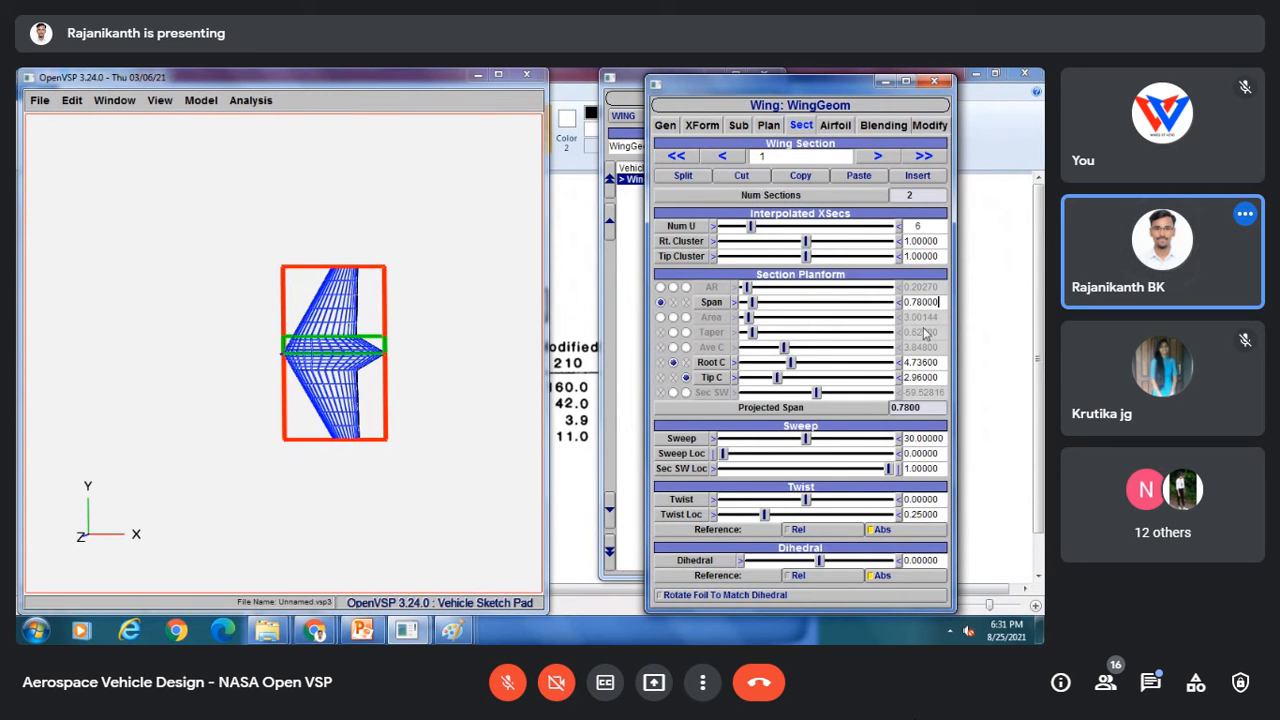
Step: Set the first section's root chord to 0.5 and tip chord to 4.3
left_click_drag(946, 363, 902, 364)
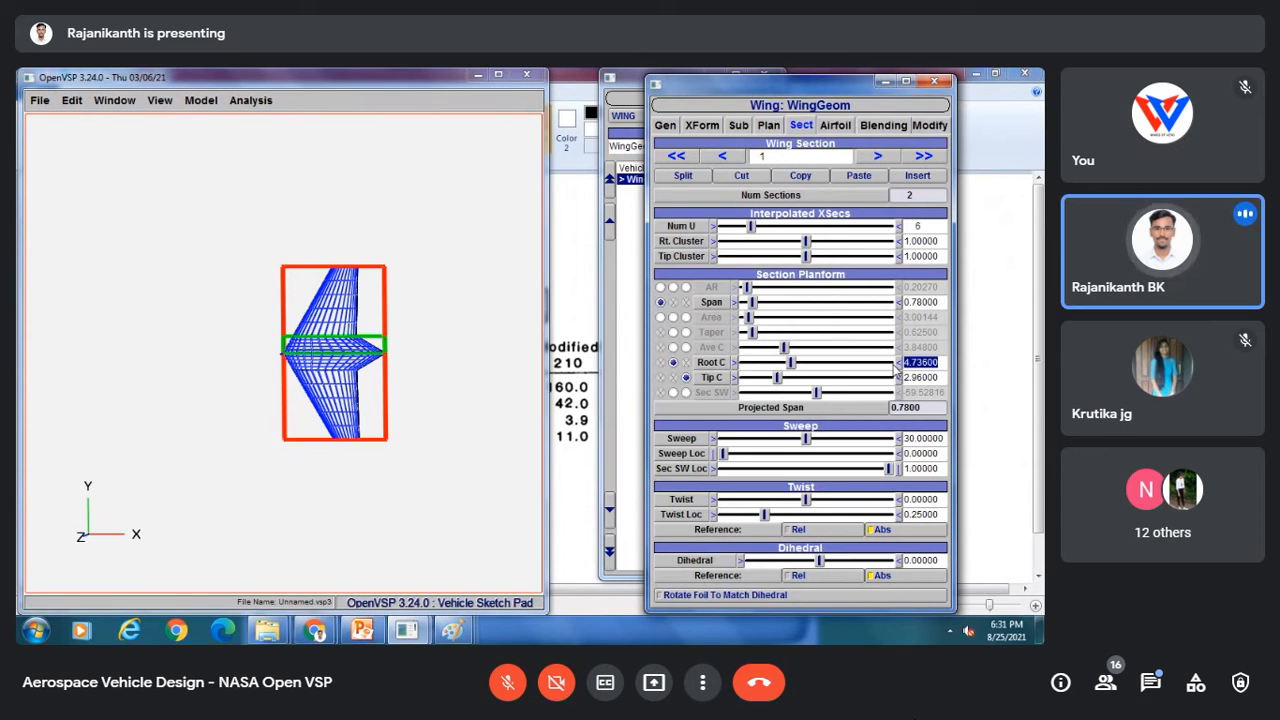
type("0.5")
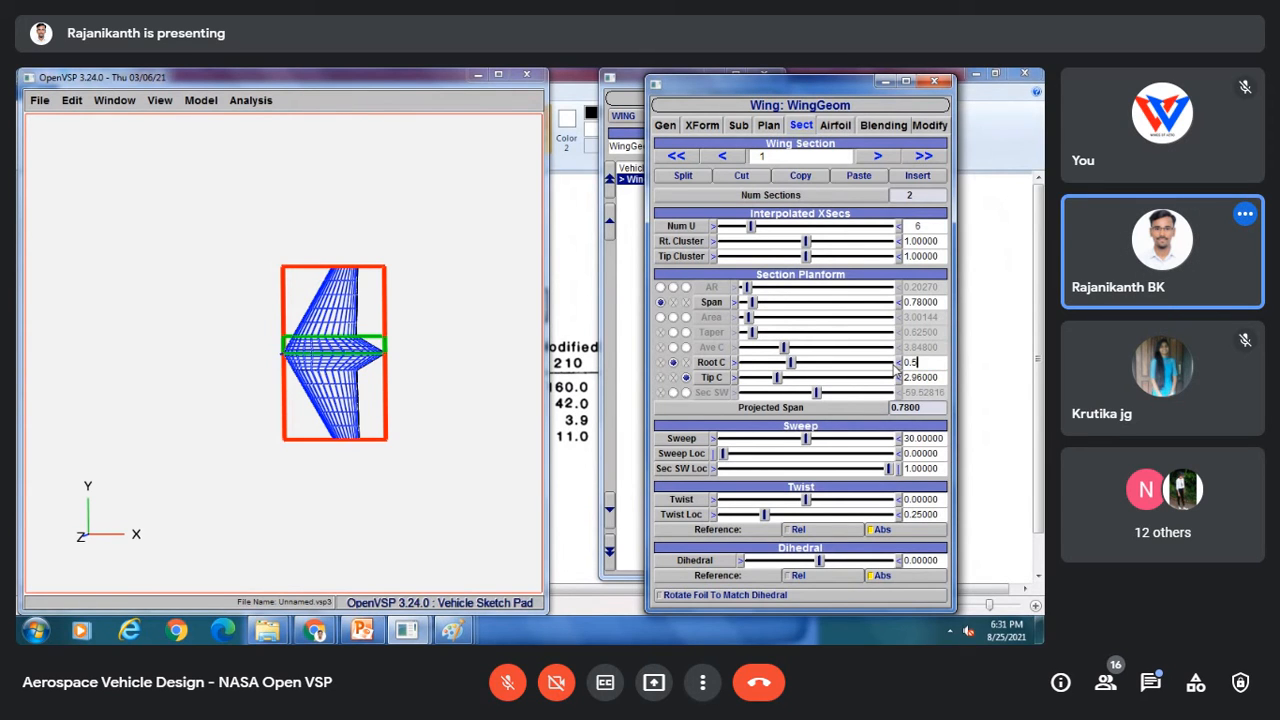
key("Return")
left_click_drag(942, 377, 886, 374)
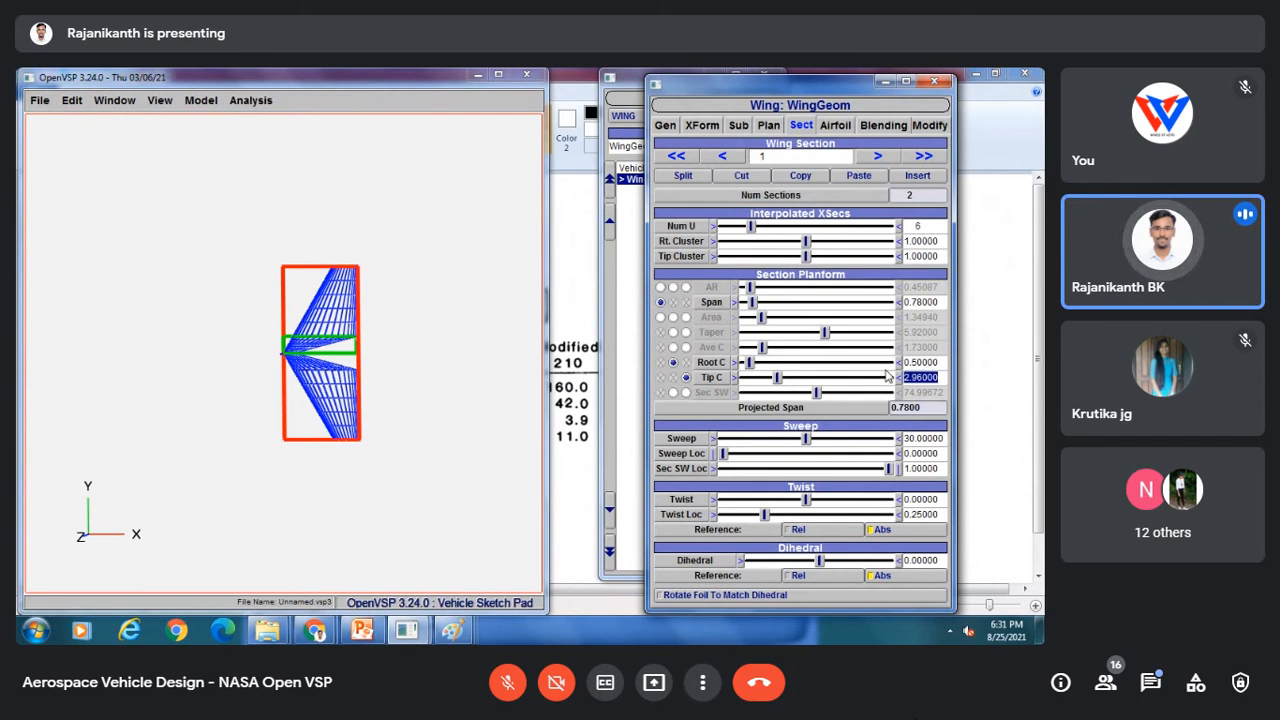
type("4.3")
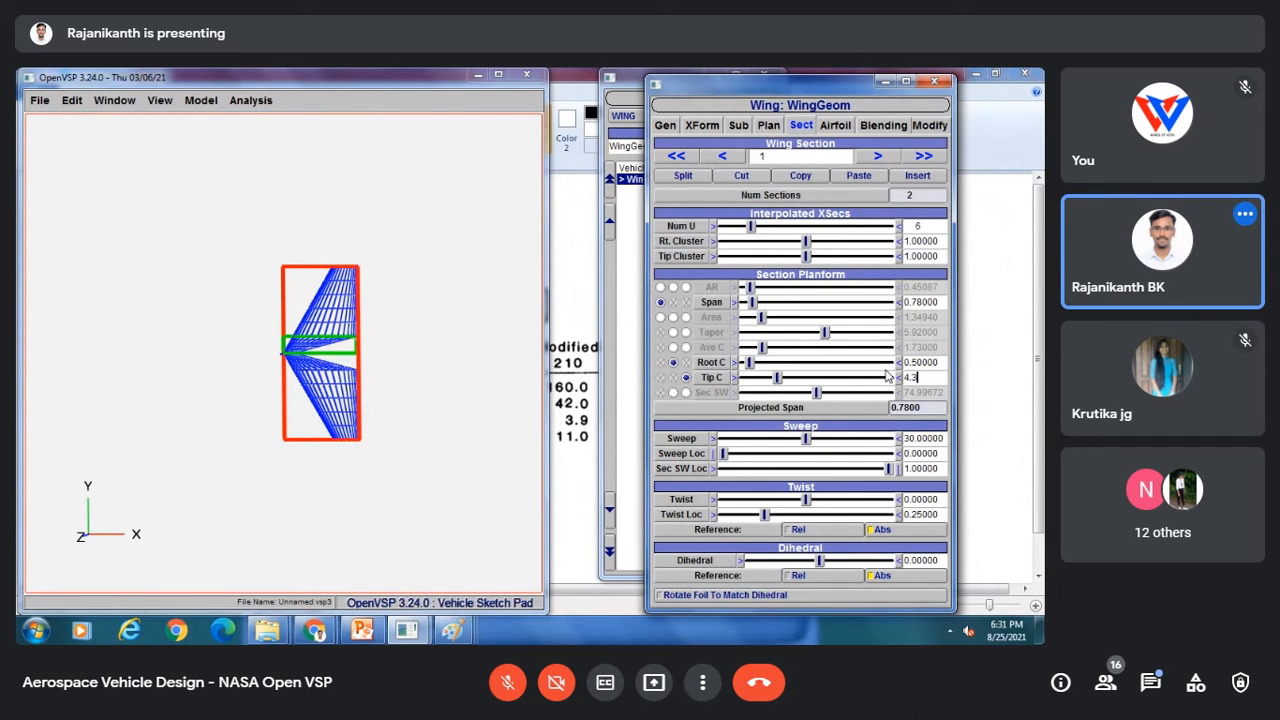
key("Return")
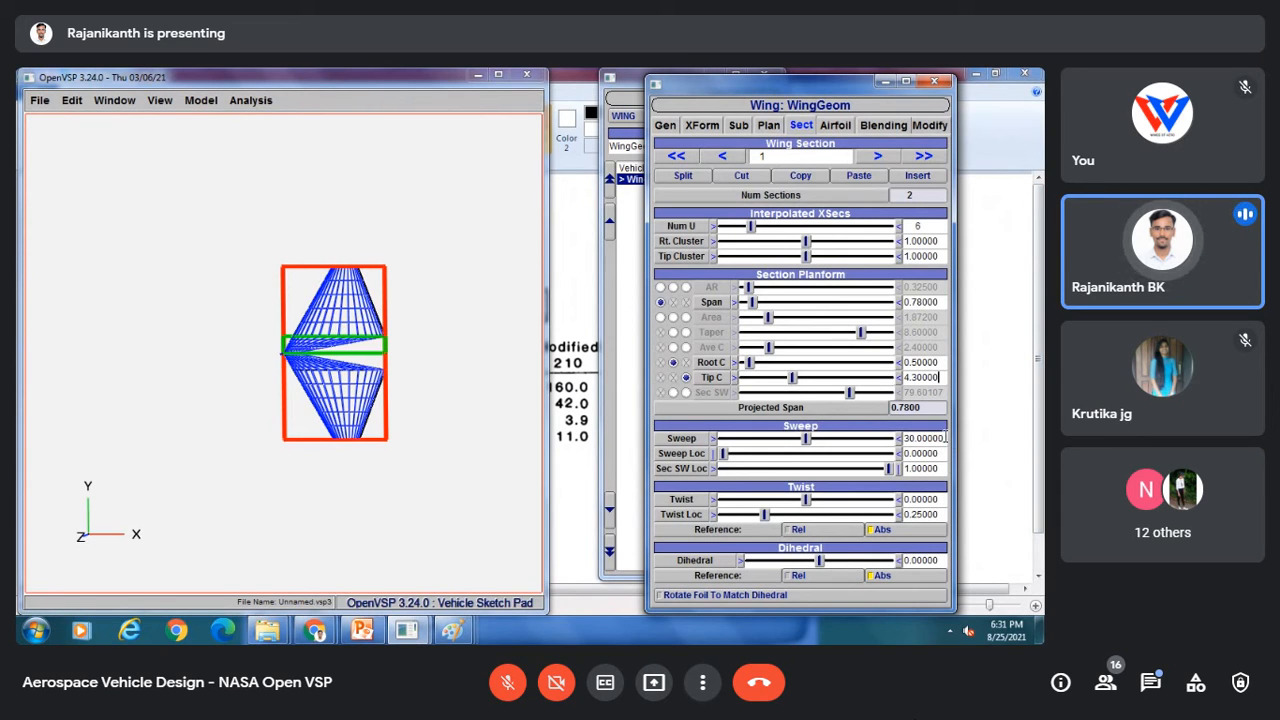
Step: Set the first section's sweep to 0
left_click_drag(945, 437, 903, 438)
type("0")
key("Return")
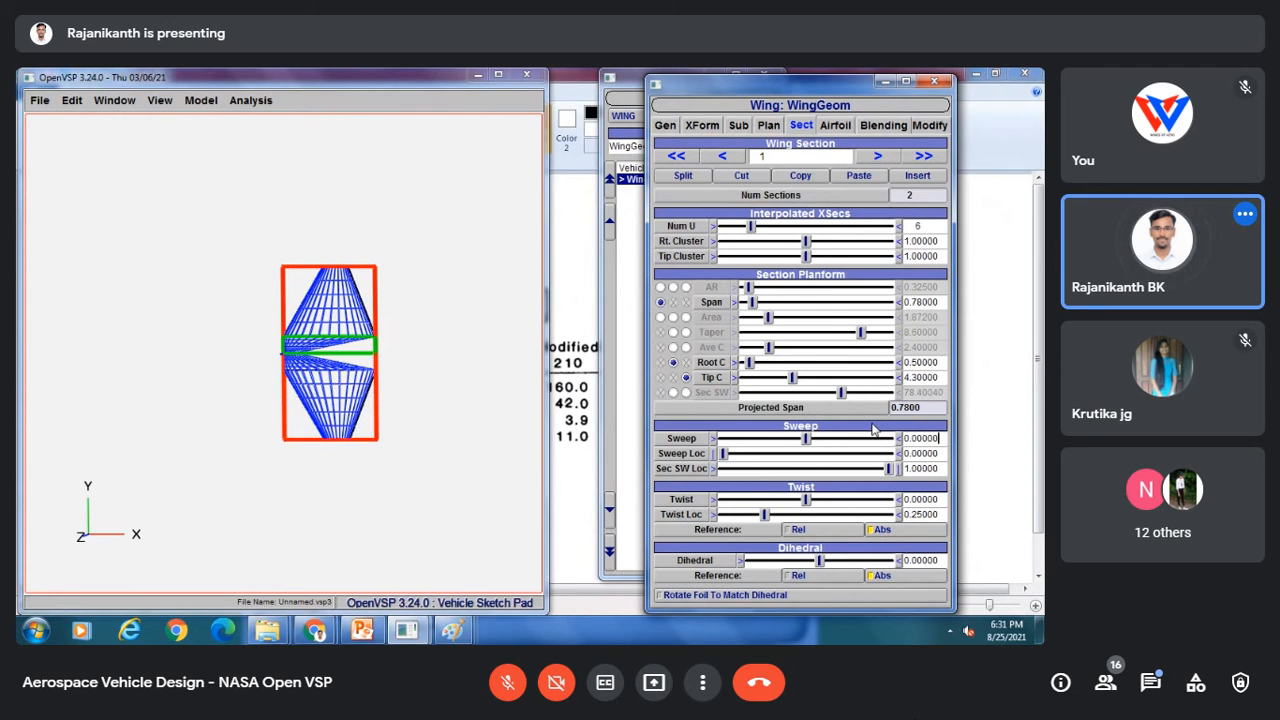
Step: Move to wing section 2 and set its span to 5.66
left_click(866, 157)
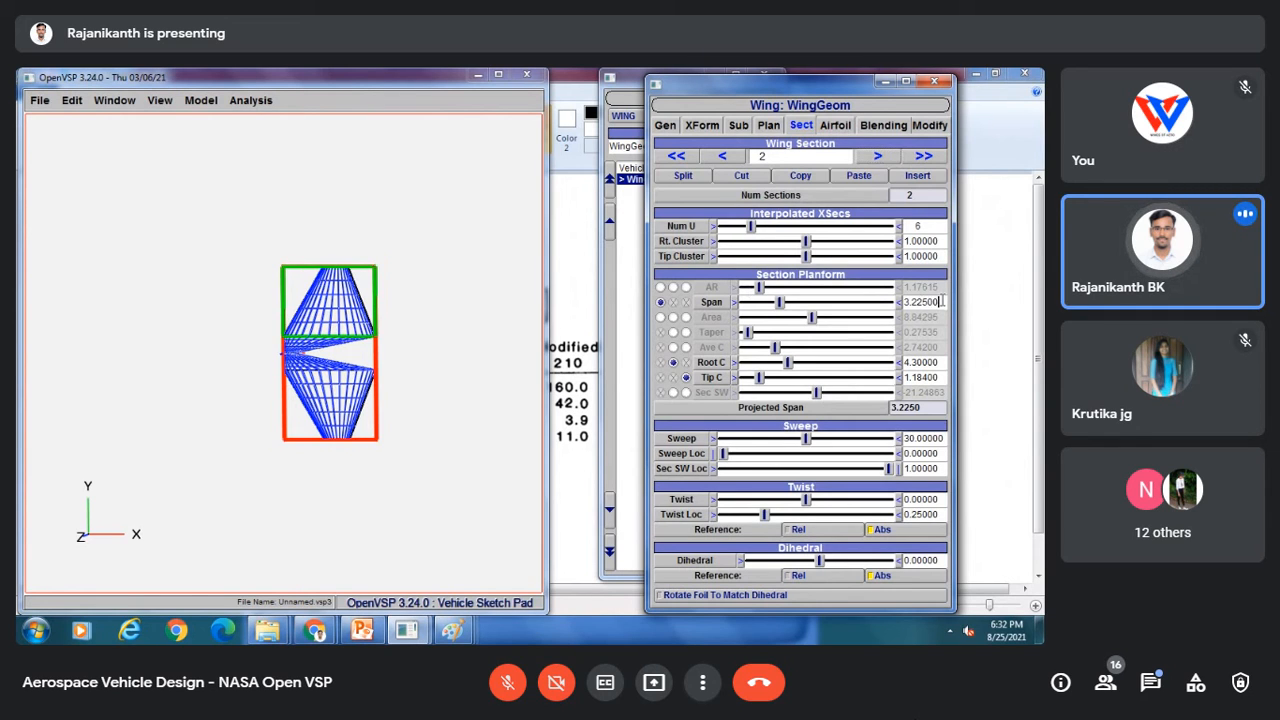
left_click_drag(942, 302, 897, 310)
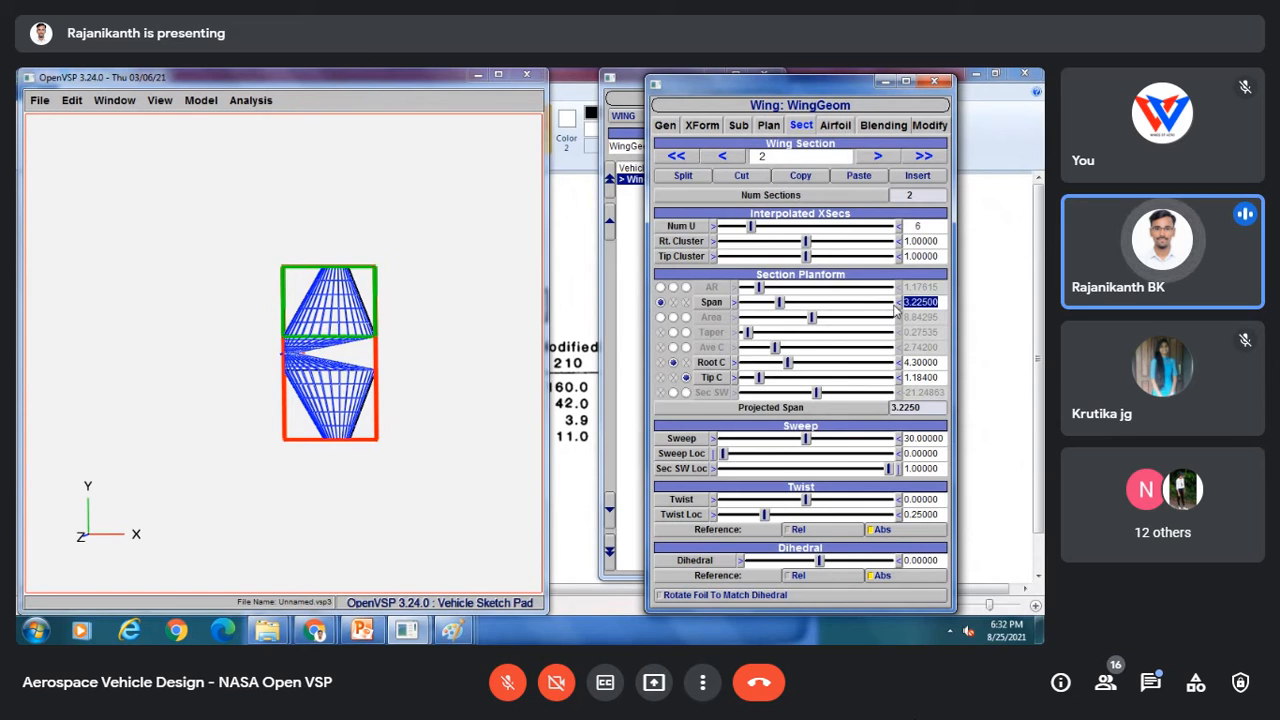
type("5")
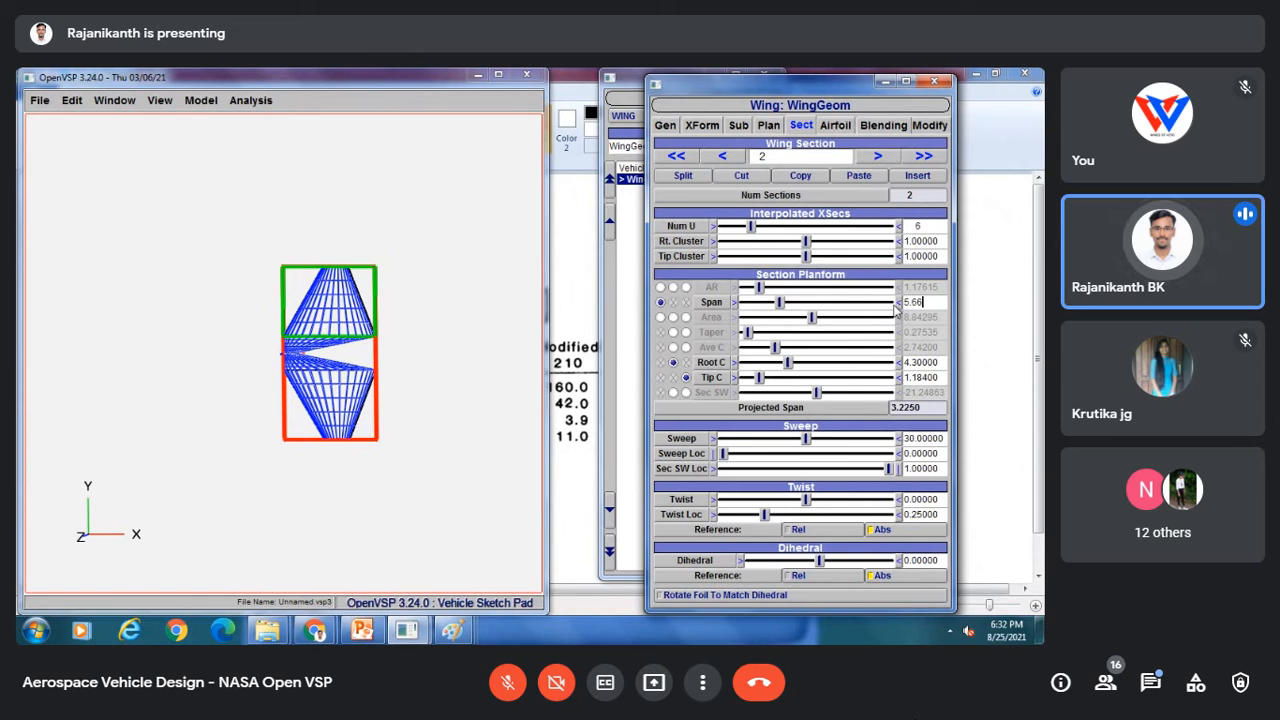
type(".66")
key("Return")
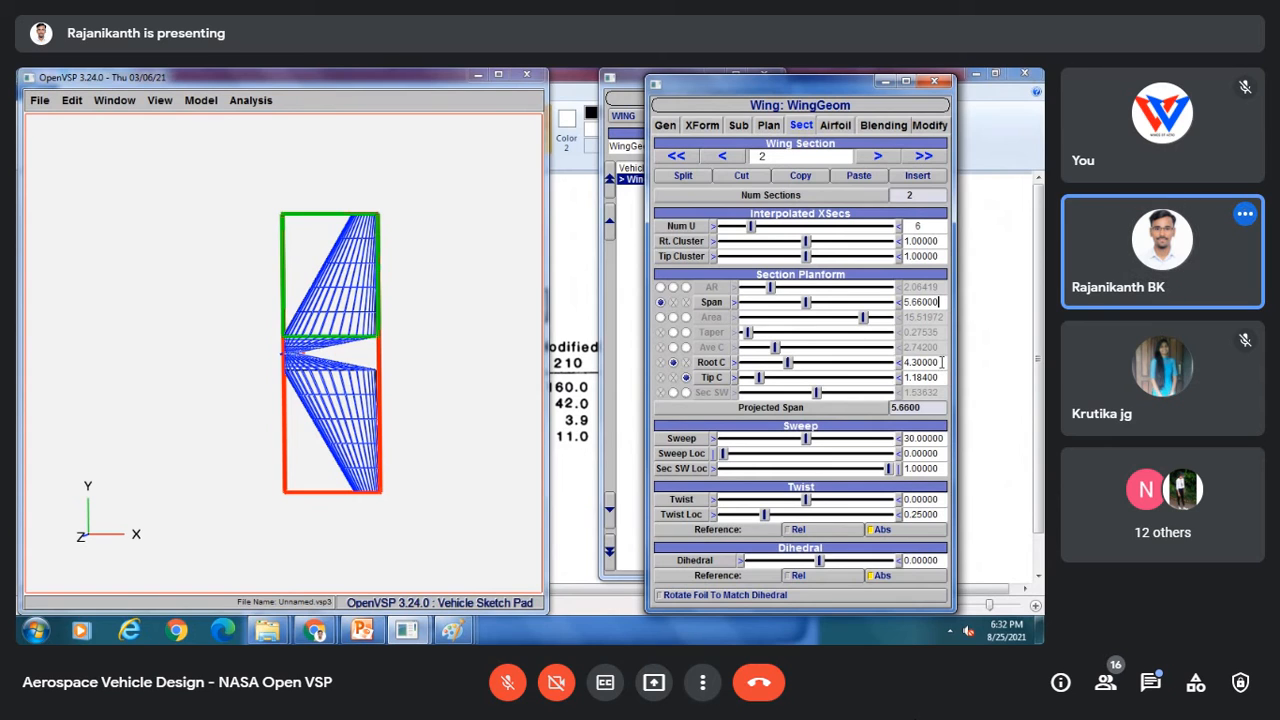
Step: Set the second section's tip chord to 2.61
left_click(731, 156)
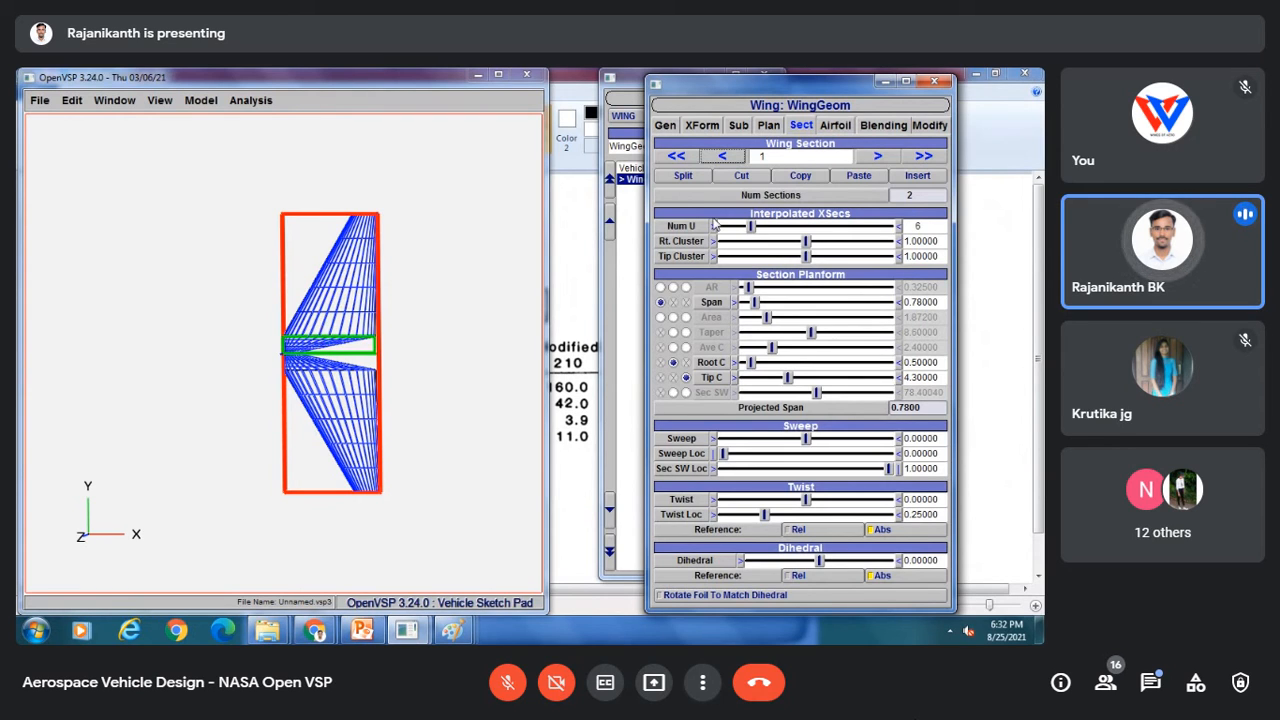
left_click(877, 156)
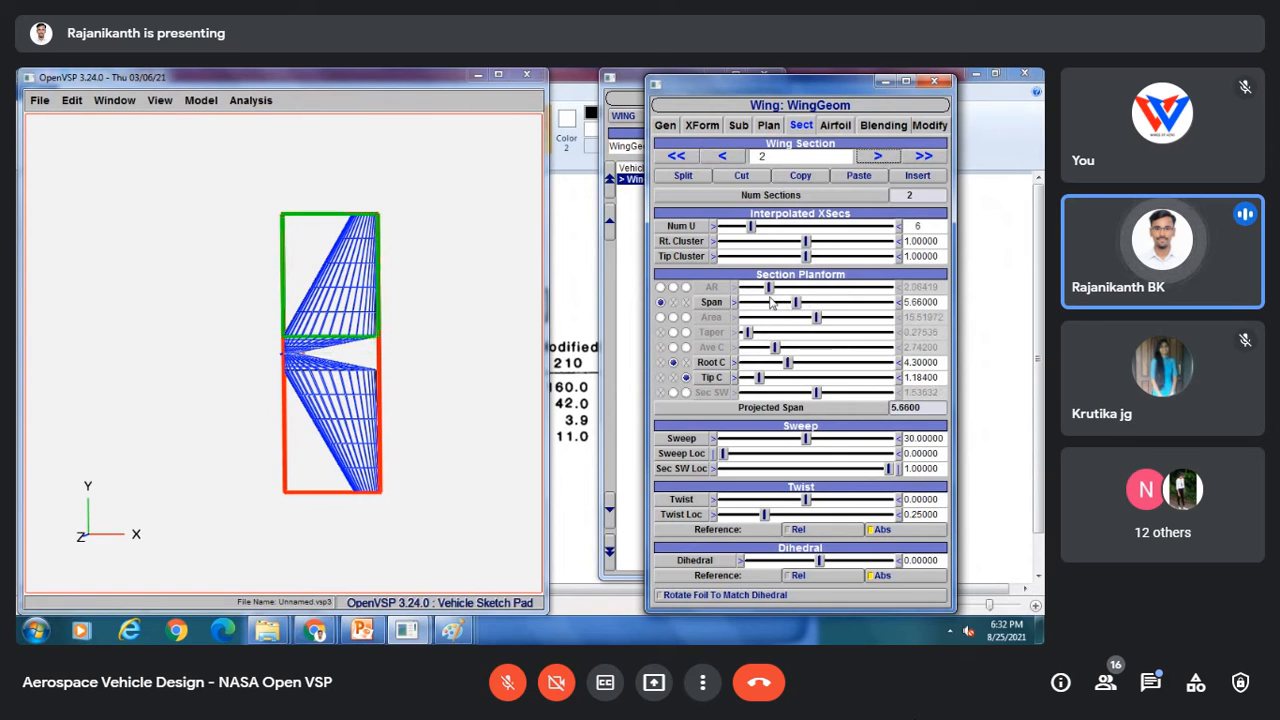
double_click(942, 380)
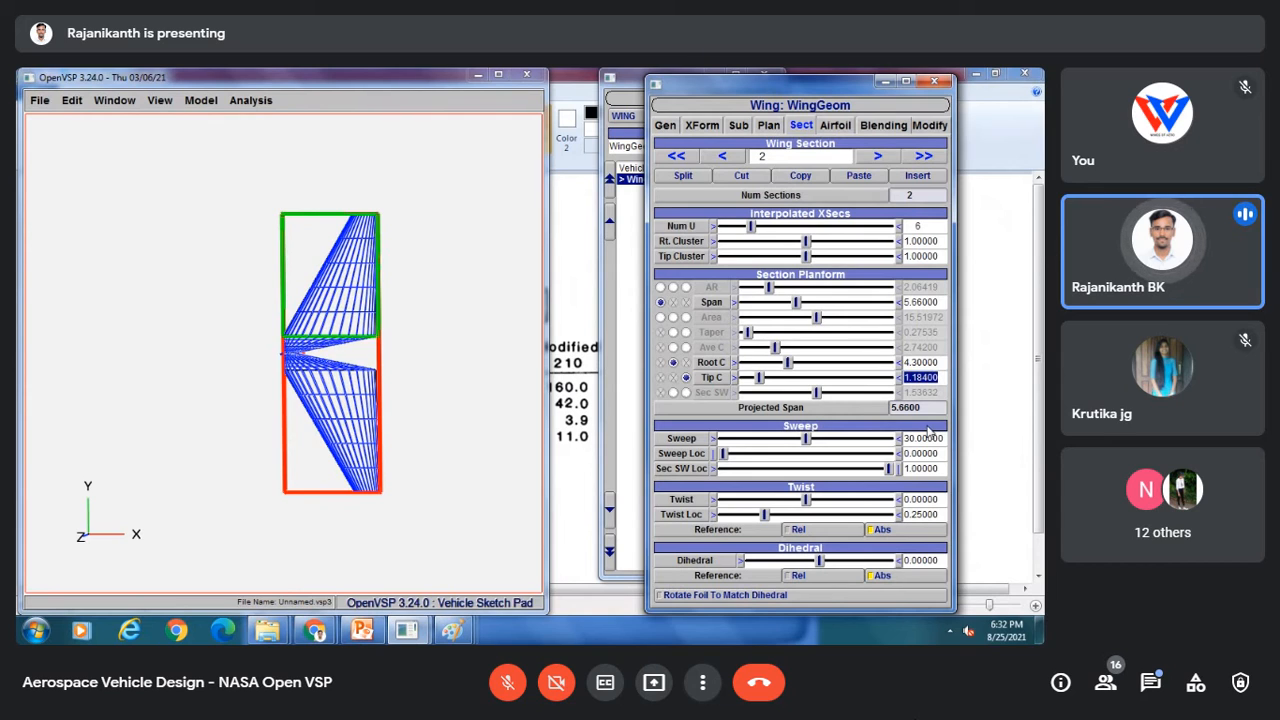
type("2")
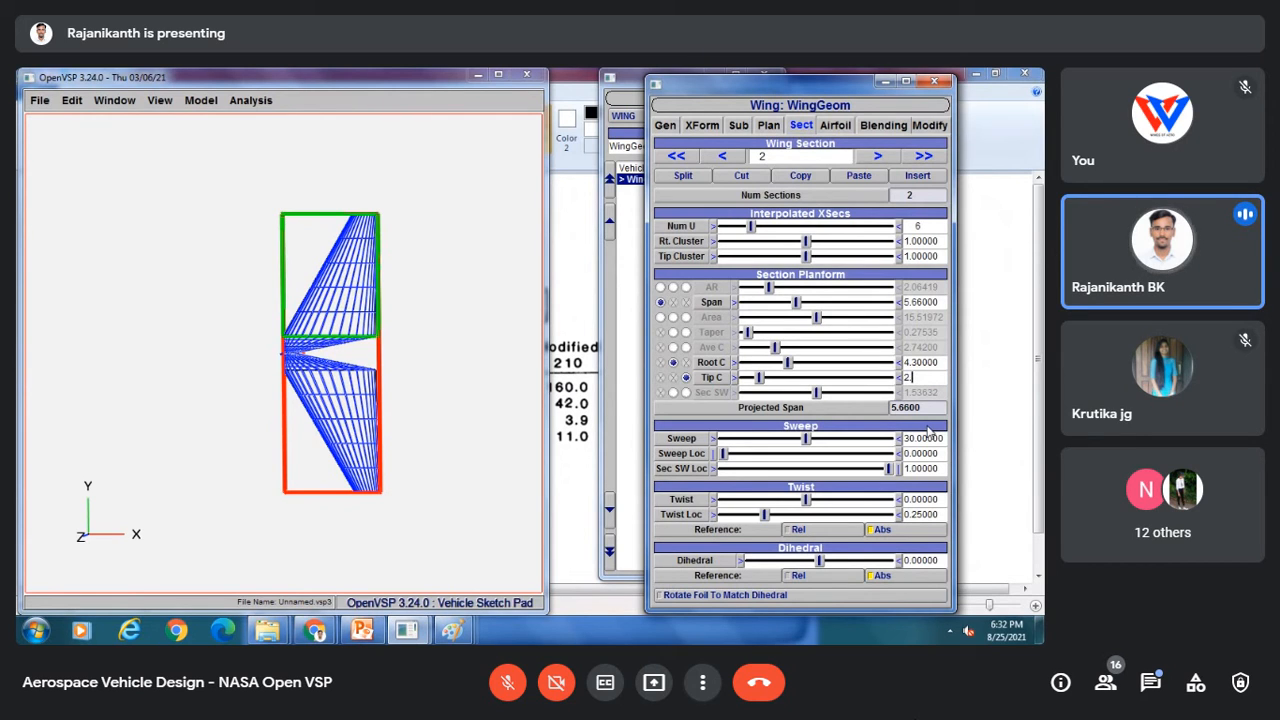
type(".61")
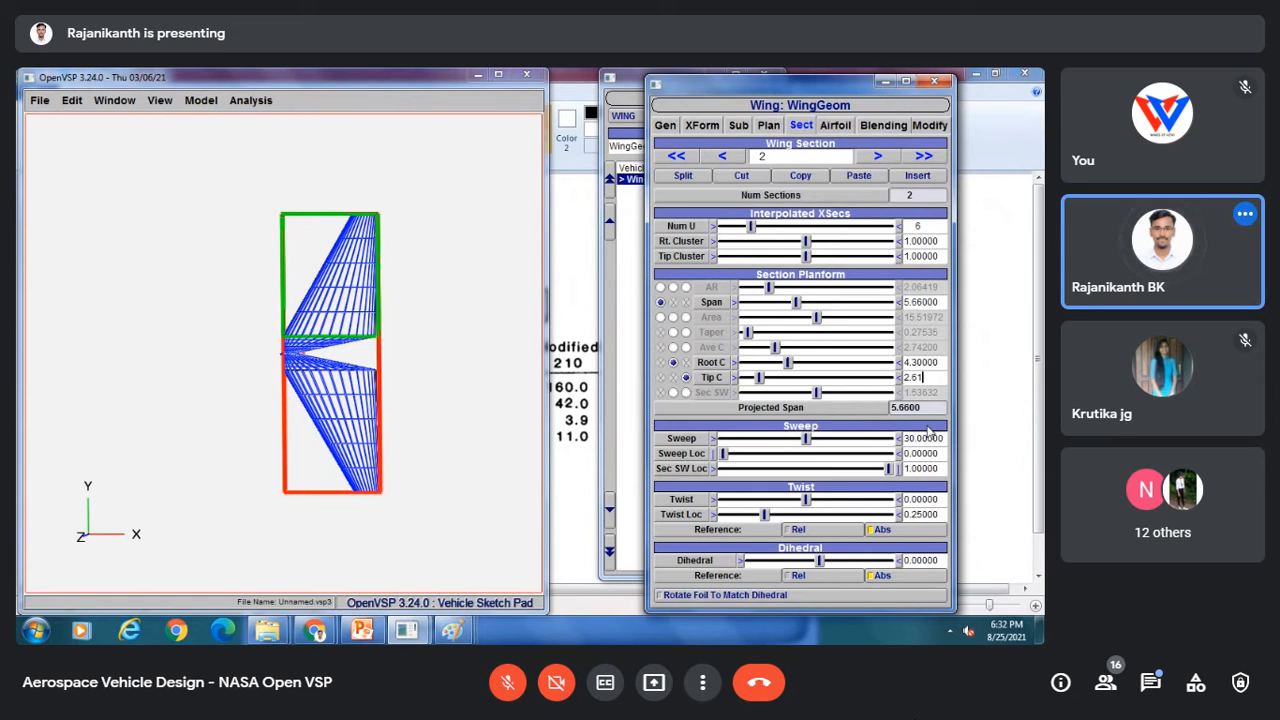
key("Return")
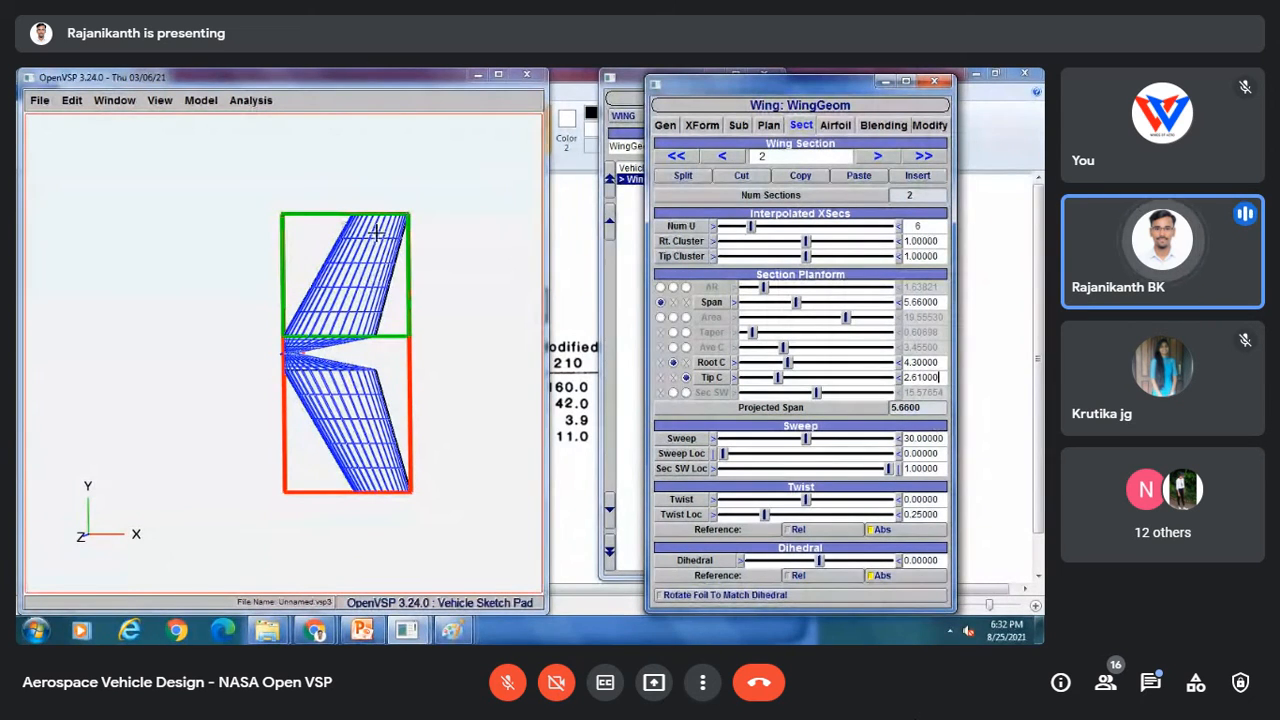
Step: Set the second section's sweep to 0
left_click_drag(946, 439, 893, 443)
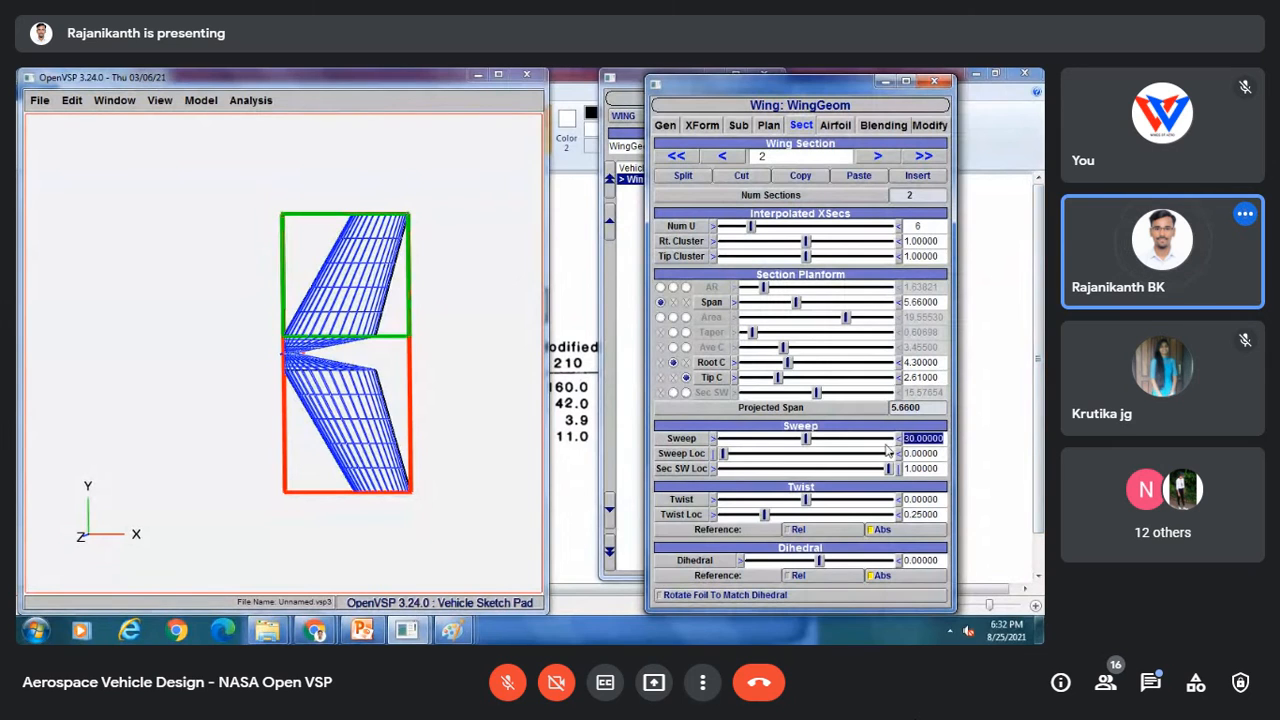
type("0")
key("Return")
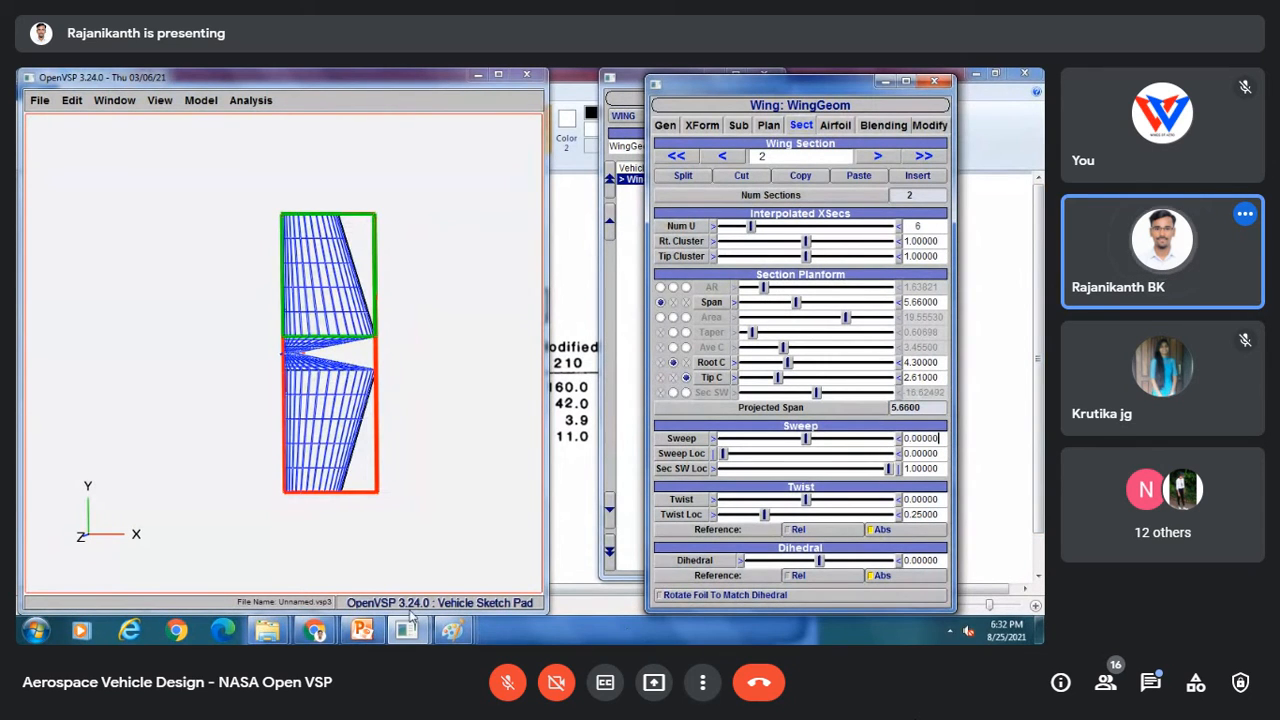
Step: Compare the Paint reference drawing with the wing model, orbiting the 3D view to inspect the stabilizer
mouse_move(448, 630)
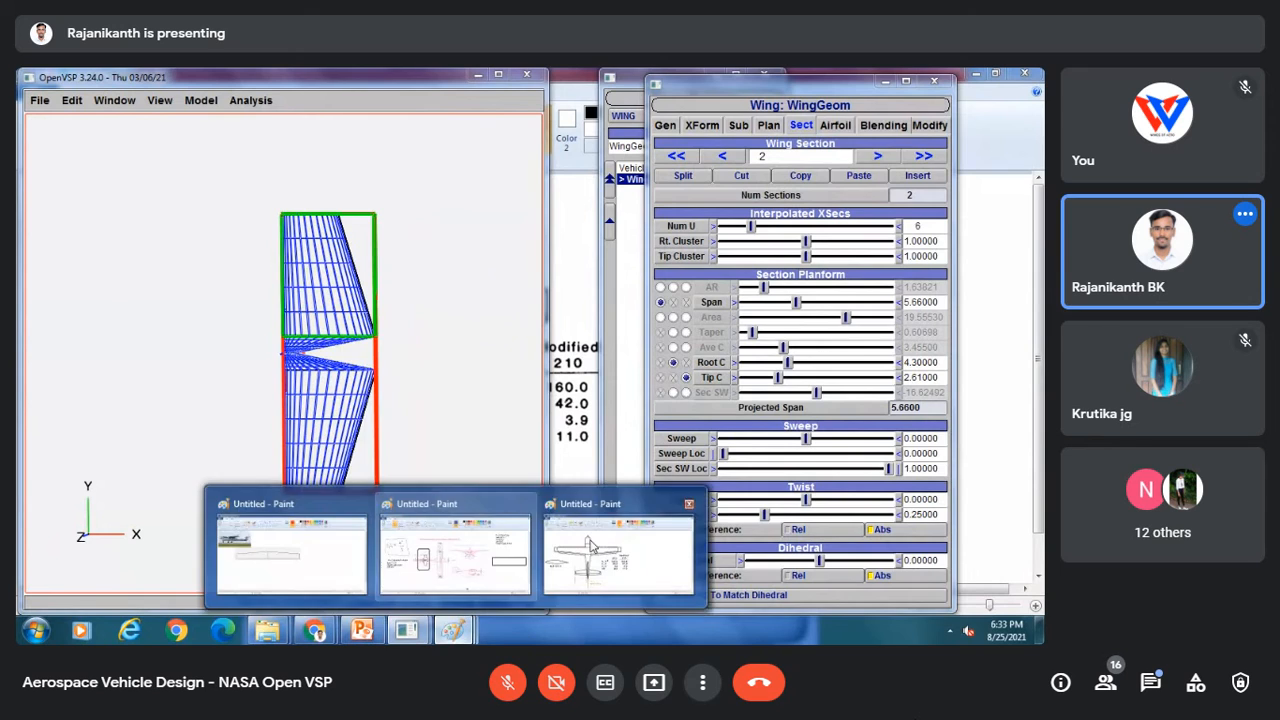
left_click(598, 548)
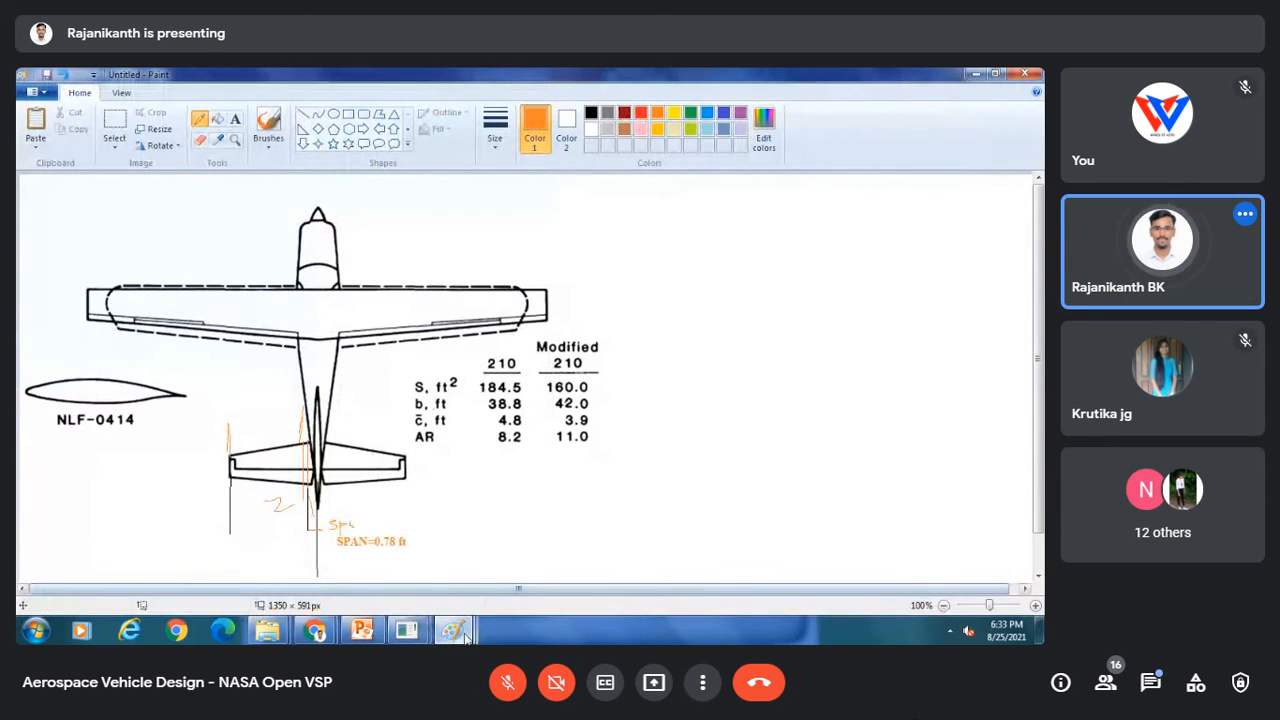
left_click(598, 544)
mouse_move(406, 630)
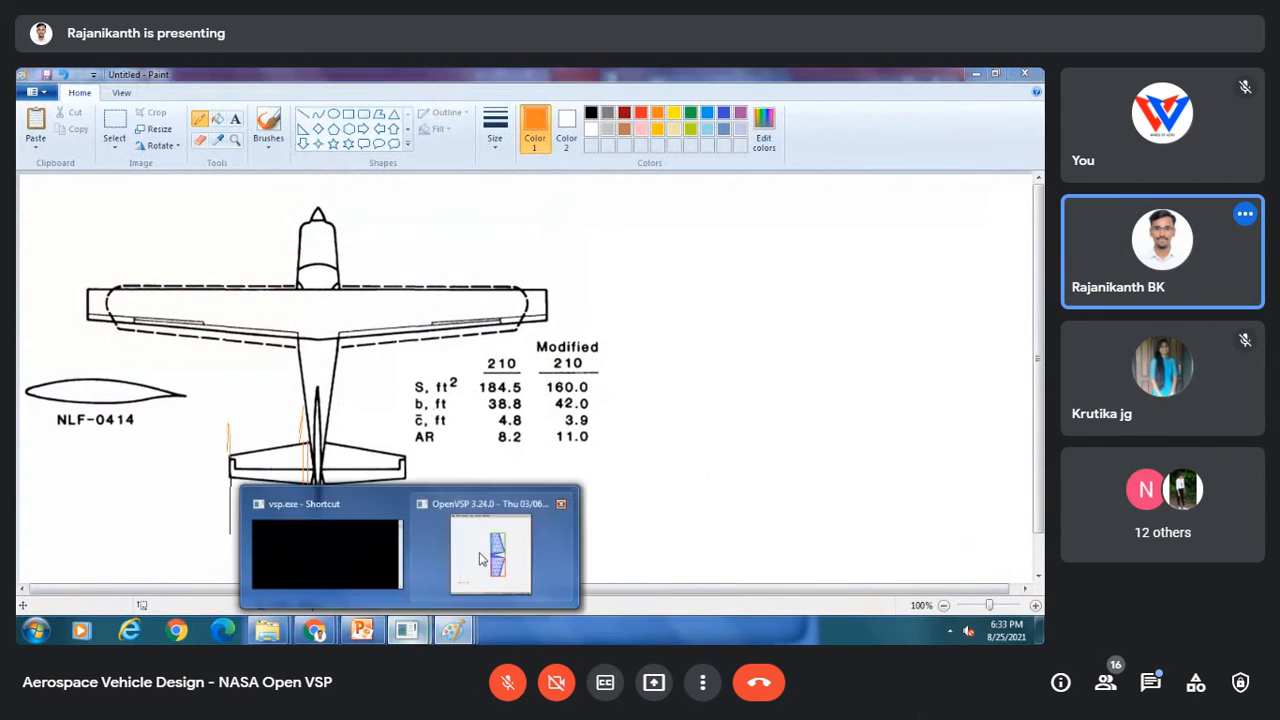
left_click(483, 548)
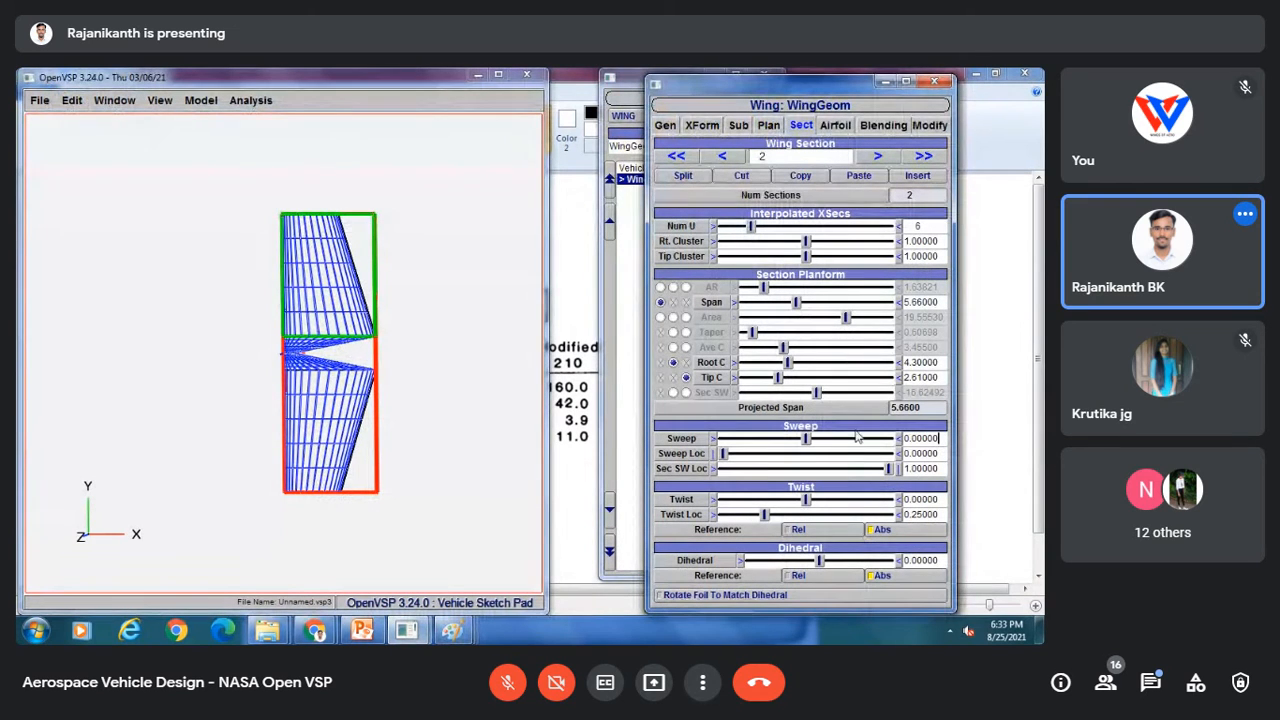
left_click_drag(369, 291, 300, 340)
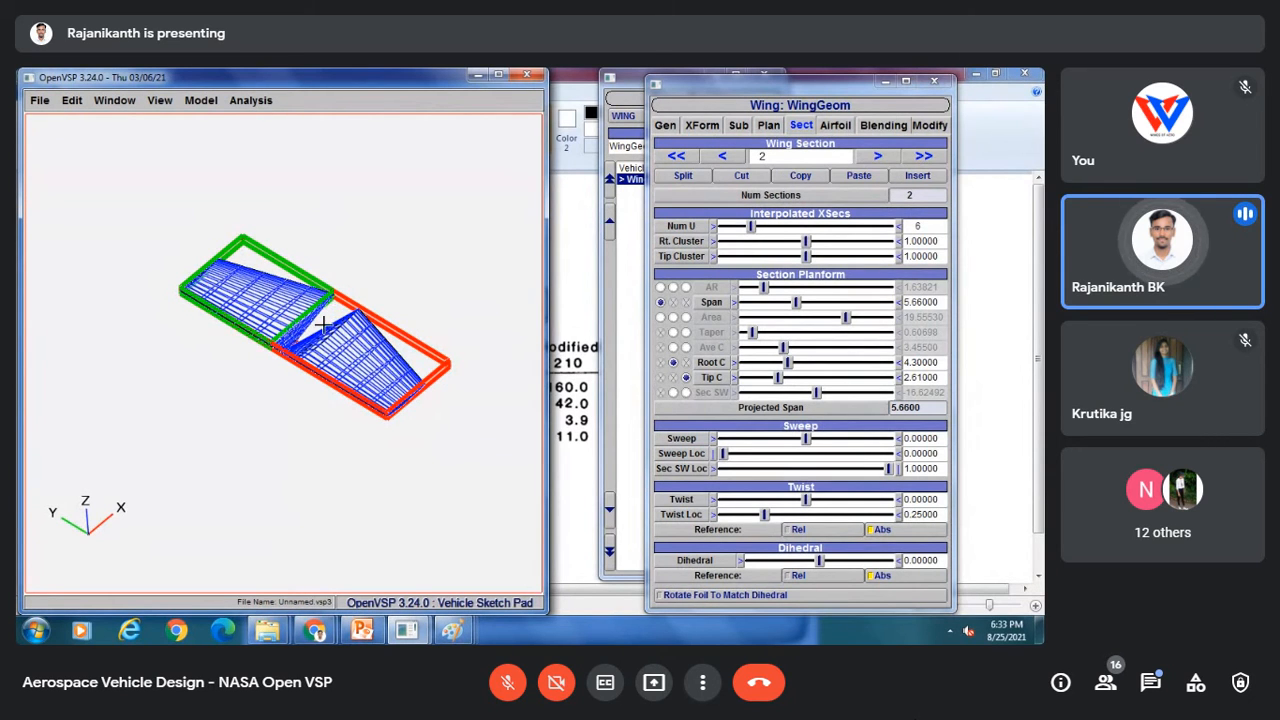
left_click_drag(324, 326, 326, 389)
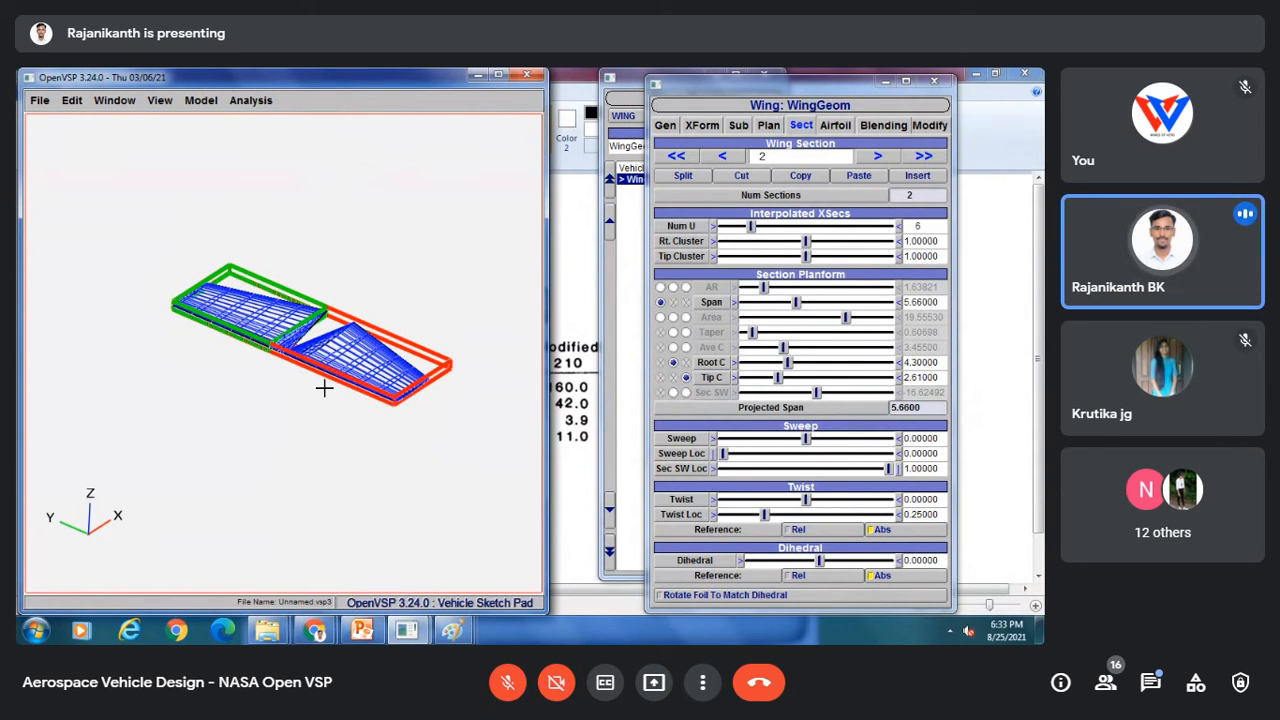
Step: Open the wing's airfoil settings and orbit the 3D view to inspect the stabilizer
left_click(837, 126)
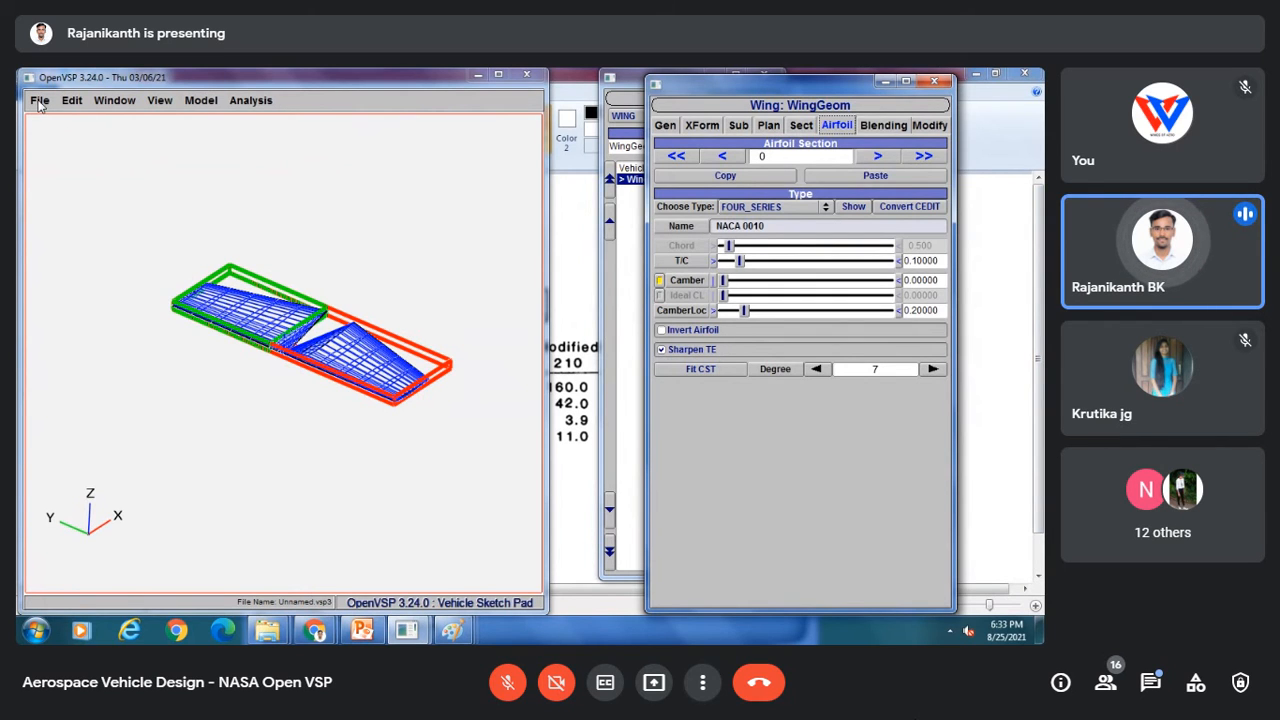
left_click_drag(167, 356, 283, 320)
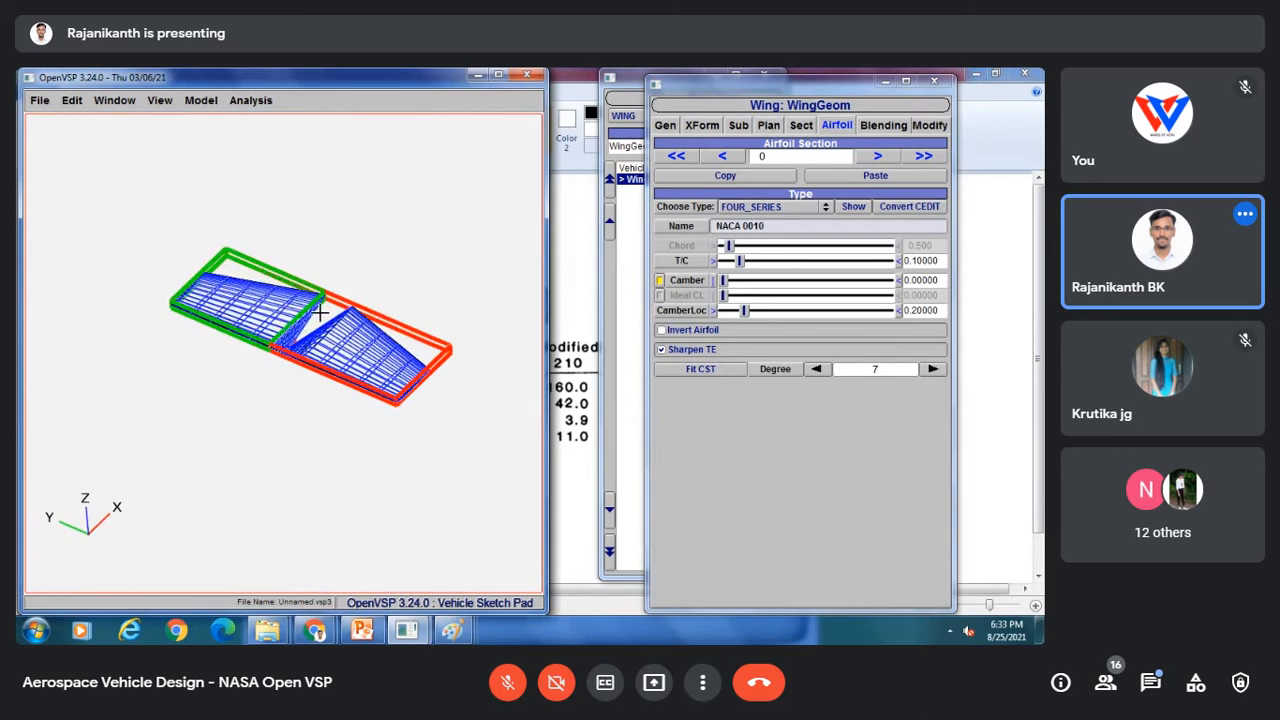
Step: Save the model as Part 3 HS in the Cessna 210 model folder
left_click(39, 101)
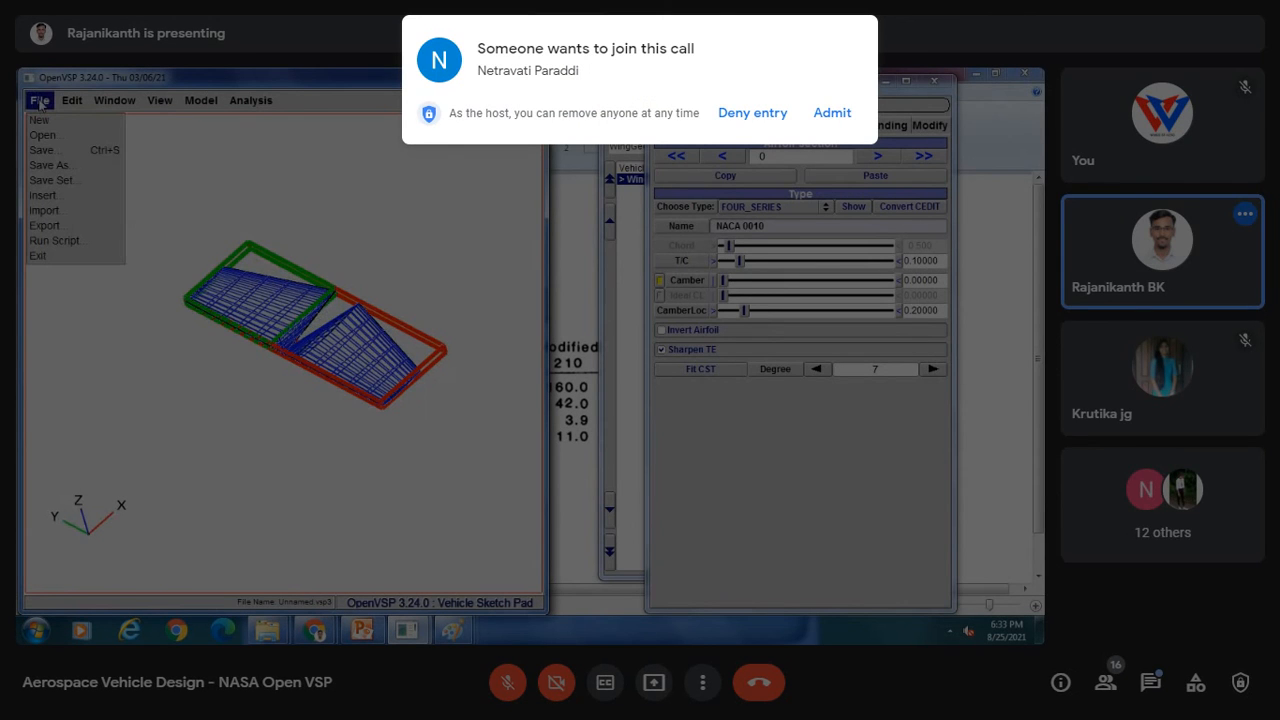
left_click(50, 166)
left_click(830, 115)
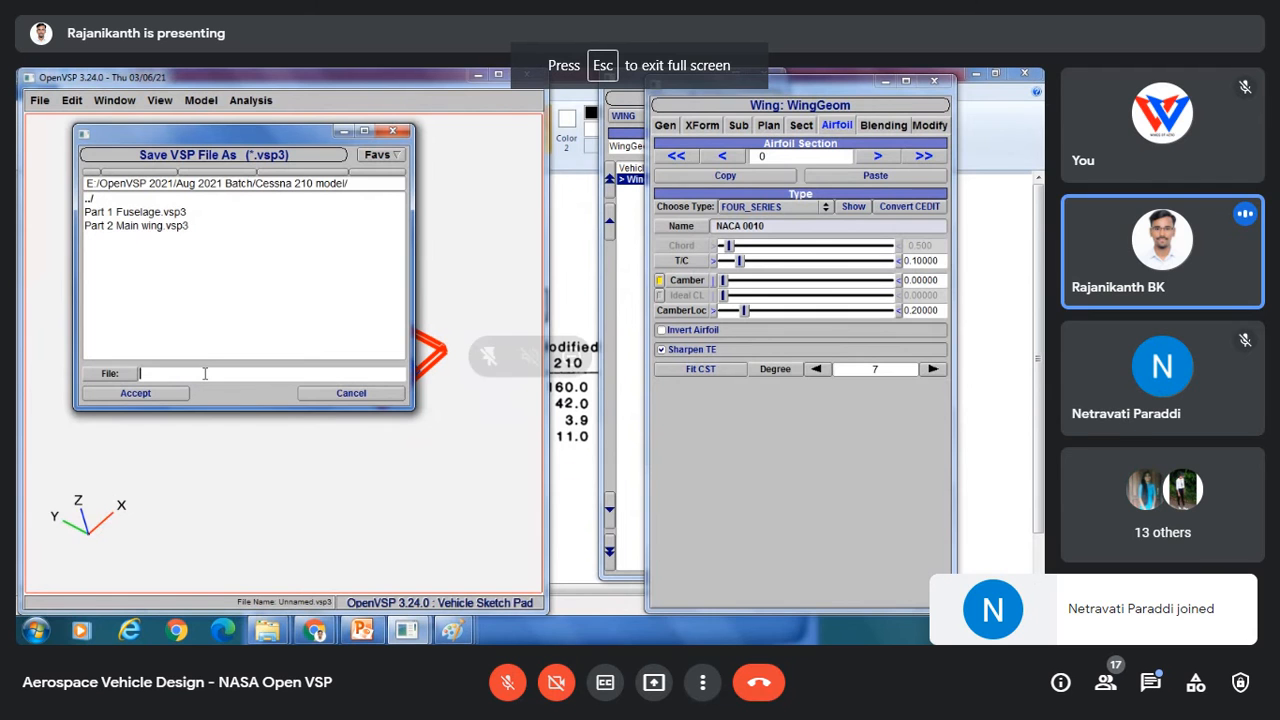
type("Pa")
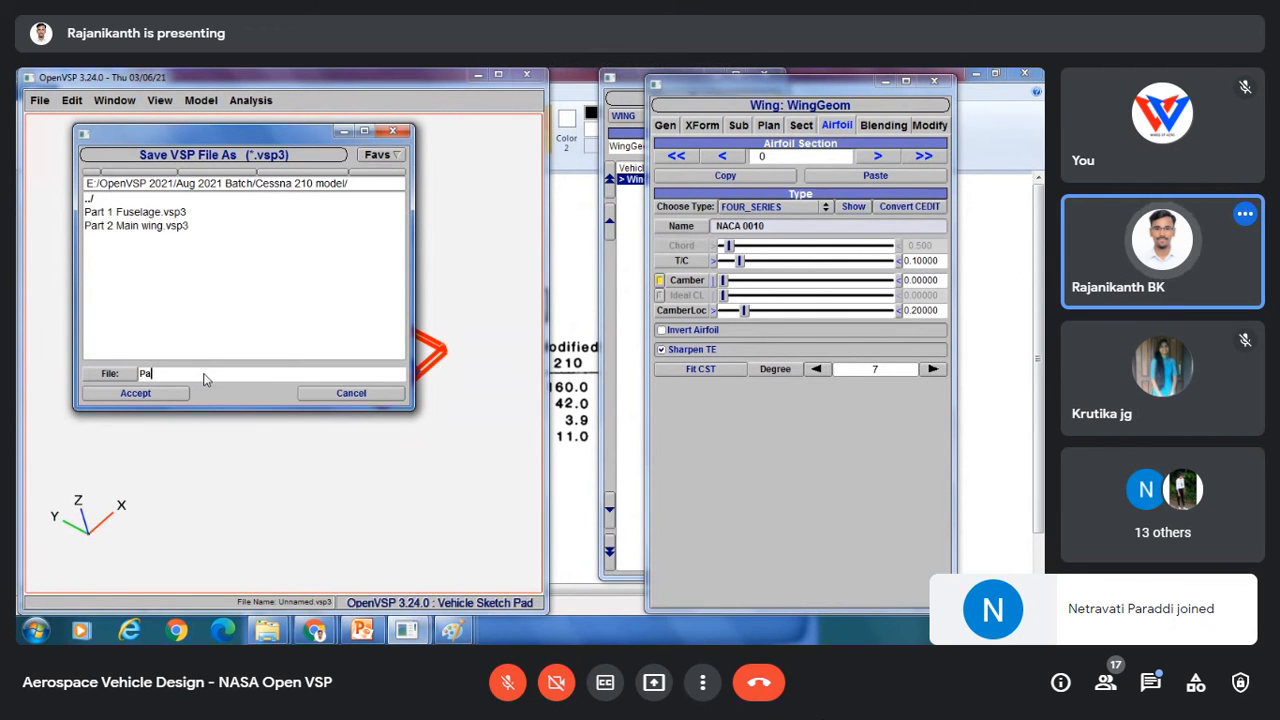
type("rt 3 ")
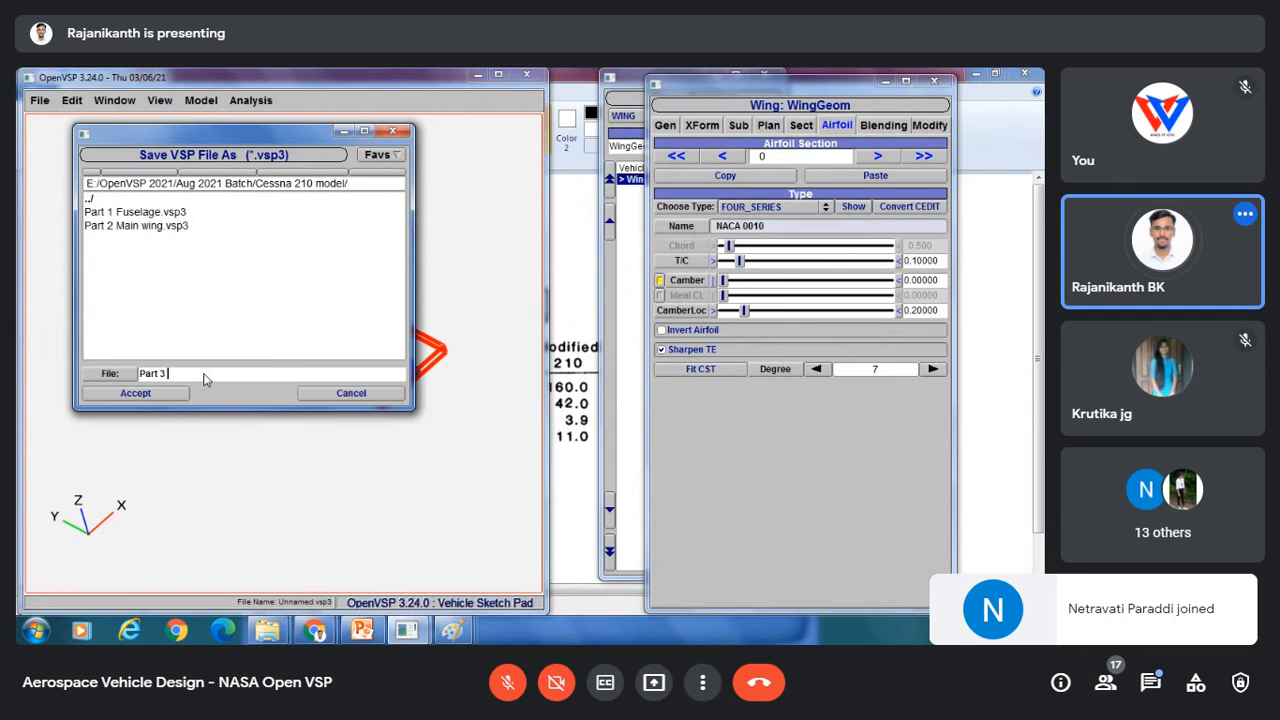
type("H")
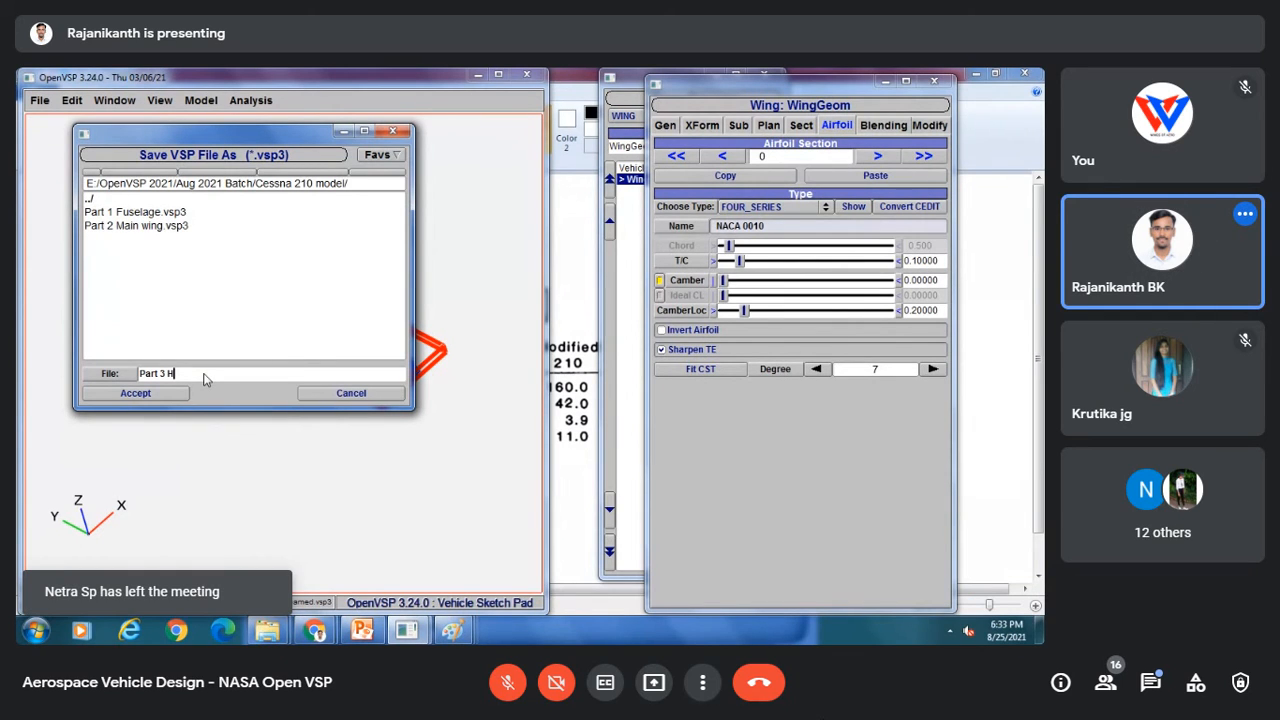
type("S")
left_click(152, 398)
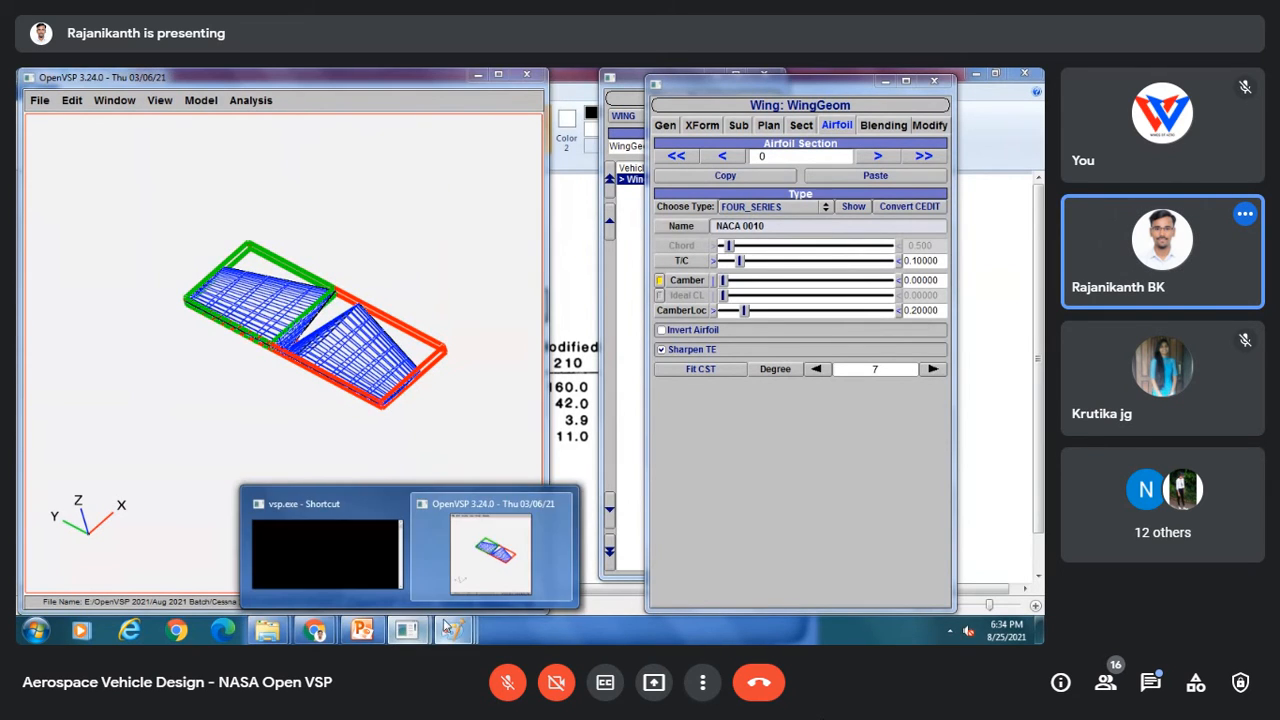
Step: Switch to Paint and draw a rectangle around the tail in the side-view drawing
mouse_move(453, 630)
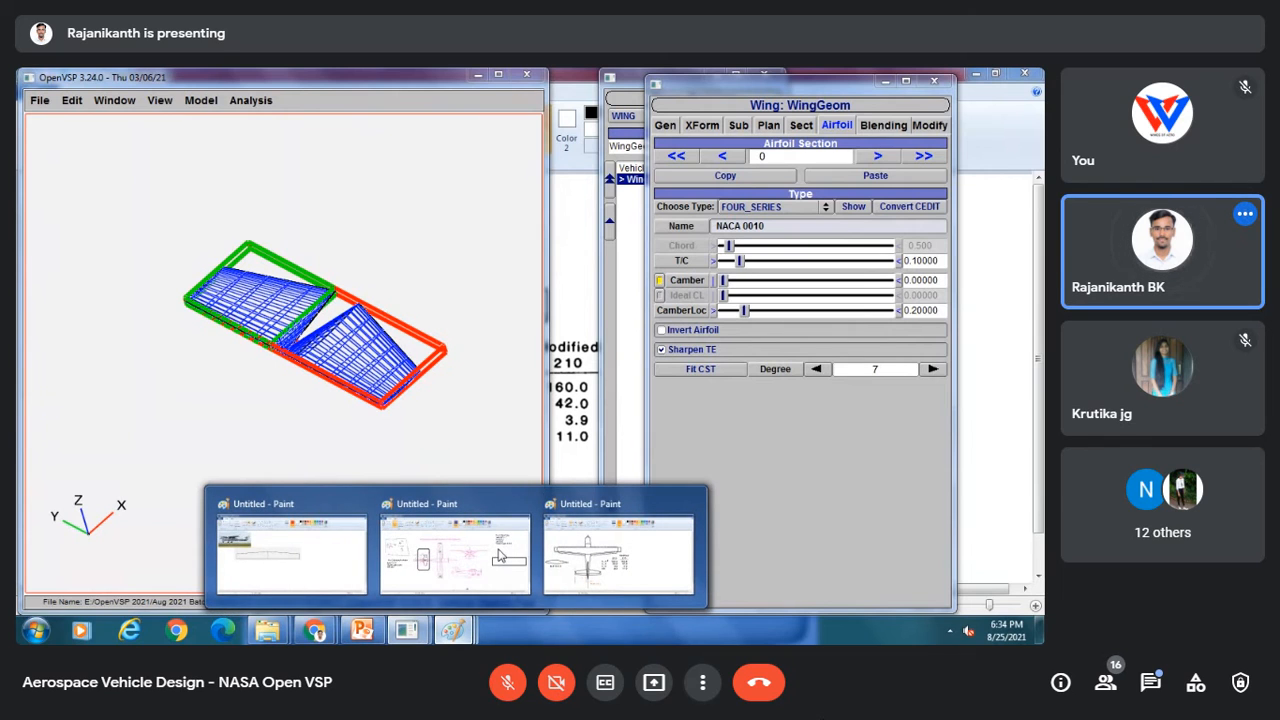
left_click(500, 556)
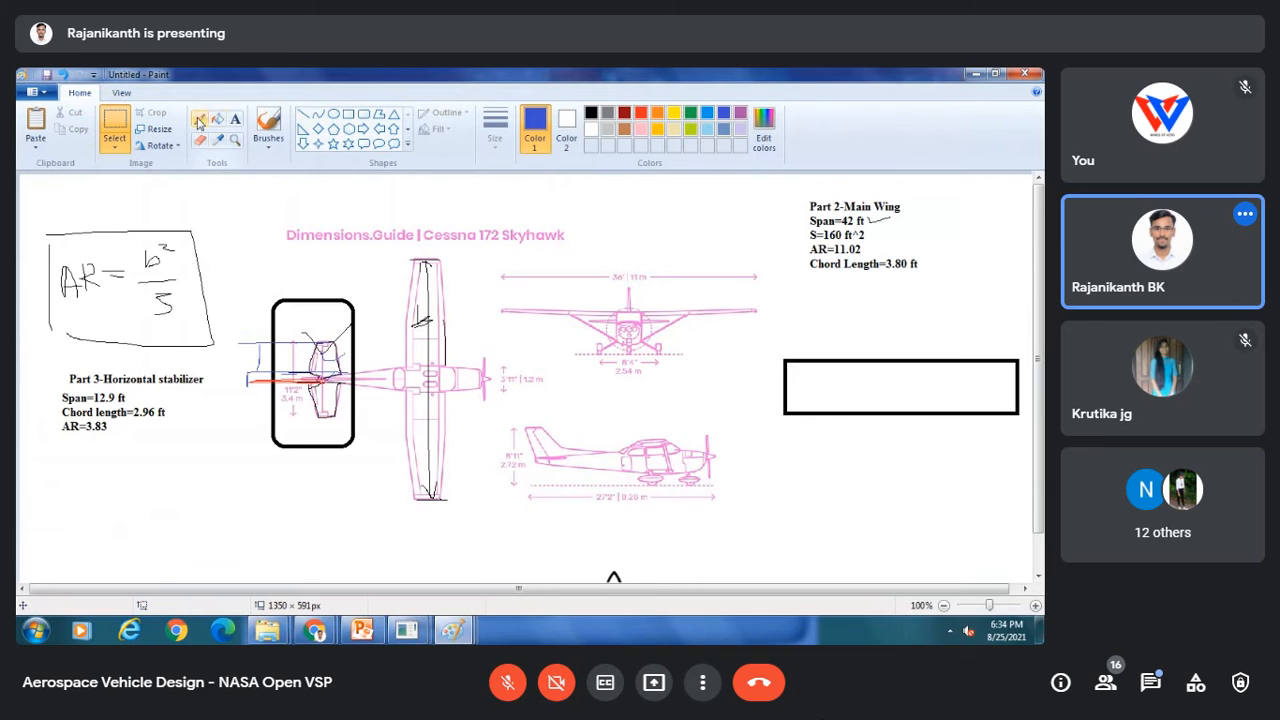
left_click(363, 113)
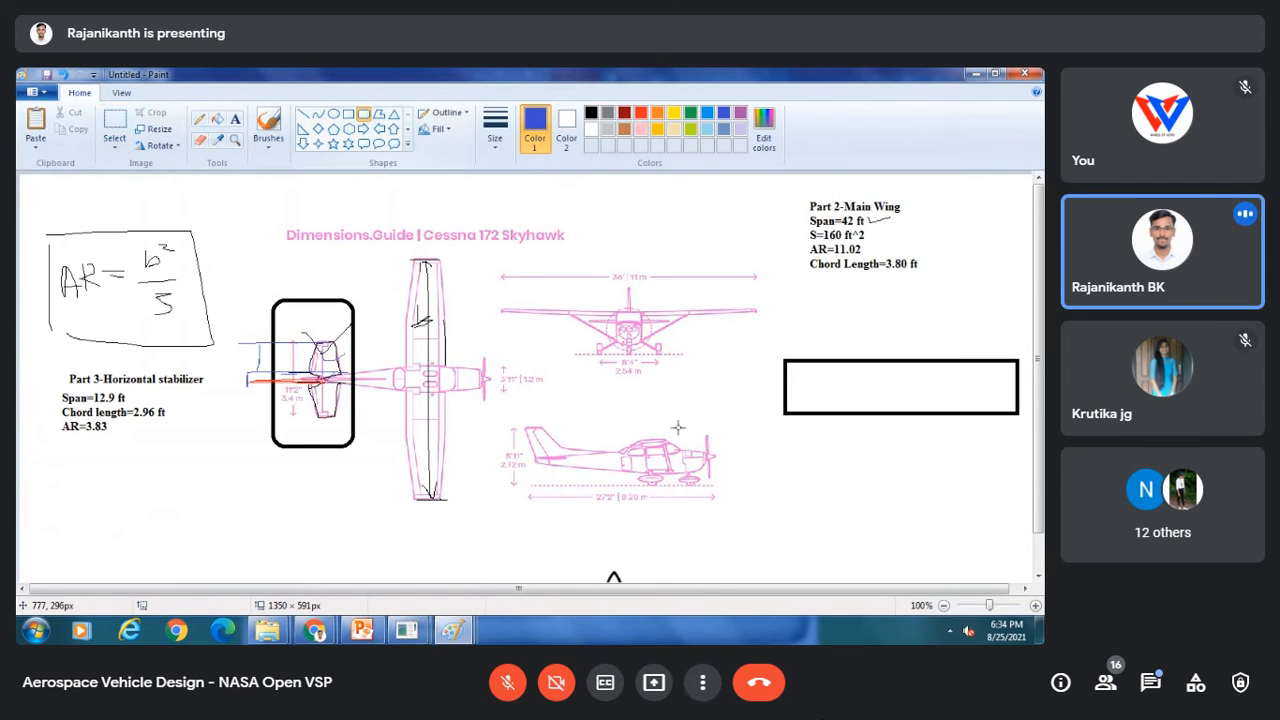
left_click_drag(513, 412, 614, 473)
left_click(731, 409)
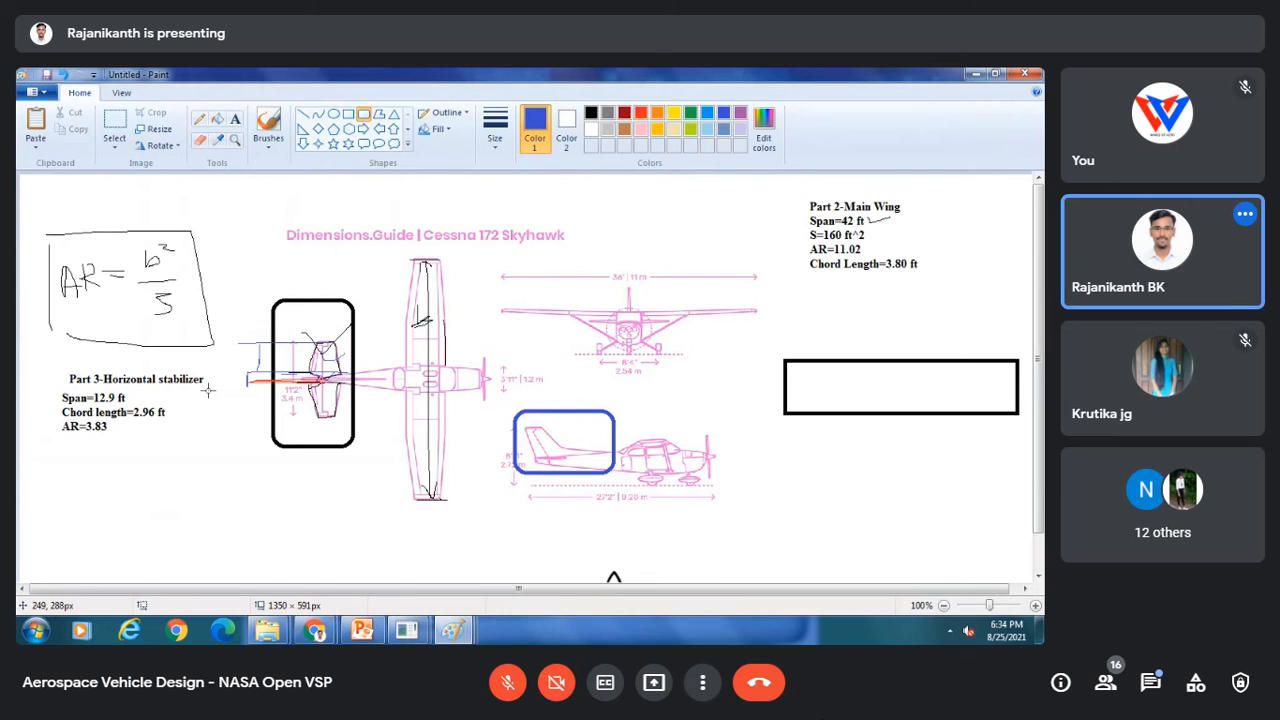
Step: Switch to the other Paint window and undo all its edits until the canvas is empty
mouse_move(462, 637)
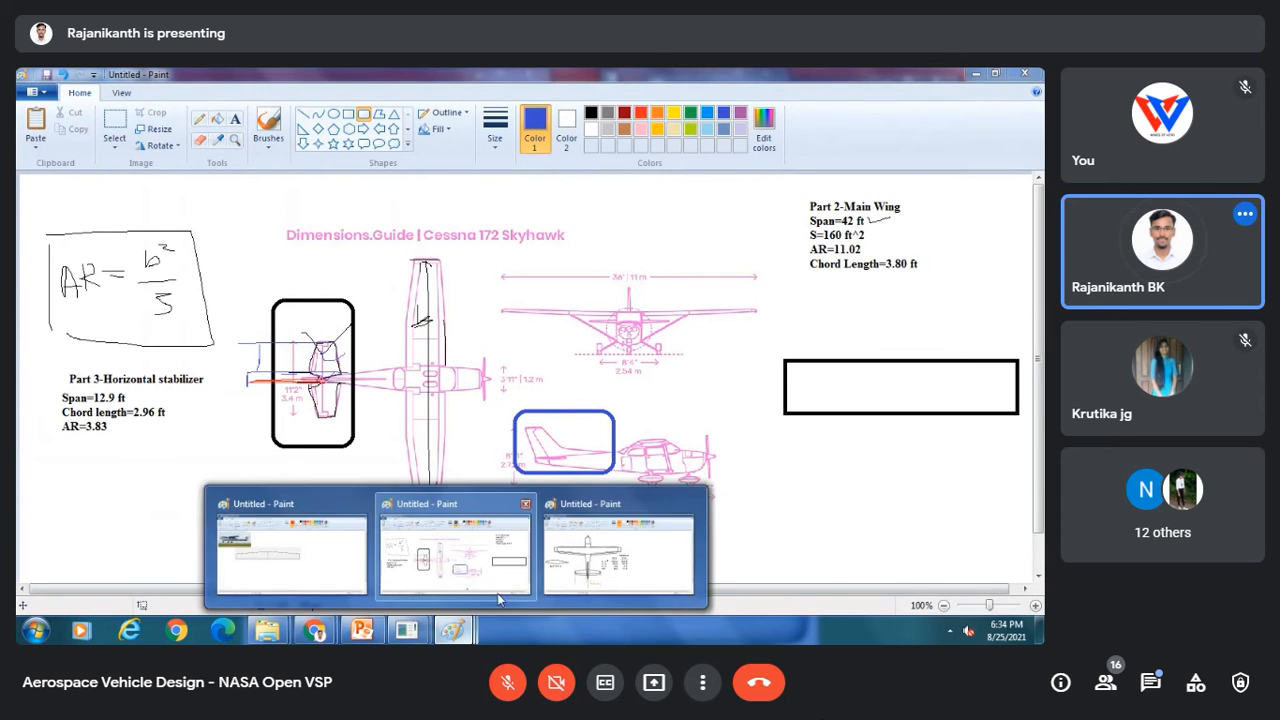
left_click(497, 590)
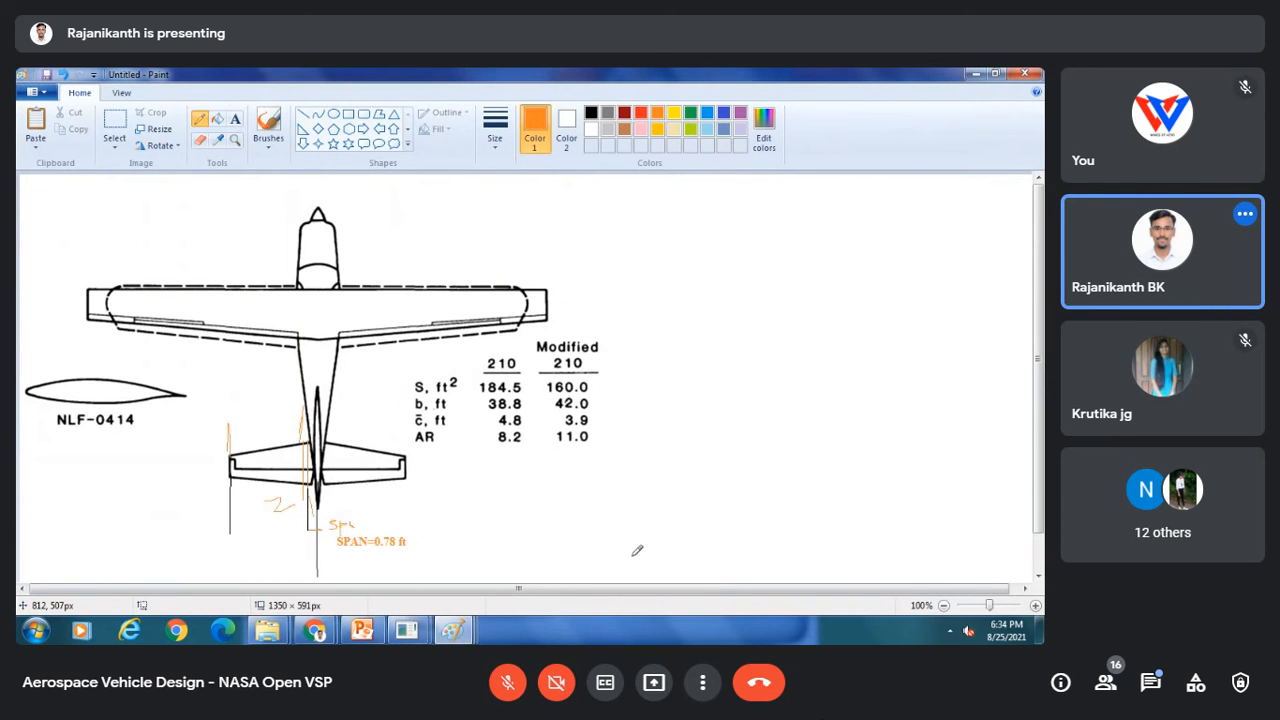
left_click(62, 75)
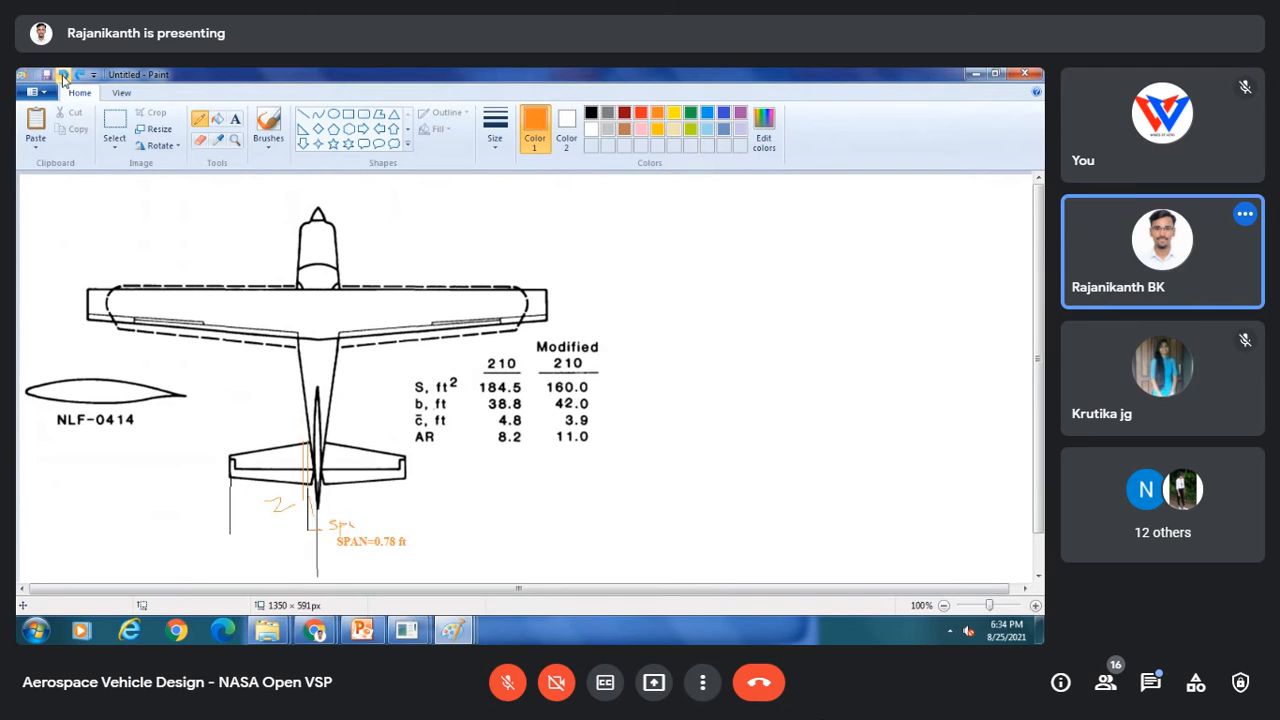
left_click(62, 75)
left_click(62, 75)
left_click(62, 75)
left_click(62, 75)
left_click(62, 75)
left_click(62, 75)
left_click(62, 75)
left_click(62, 75)
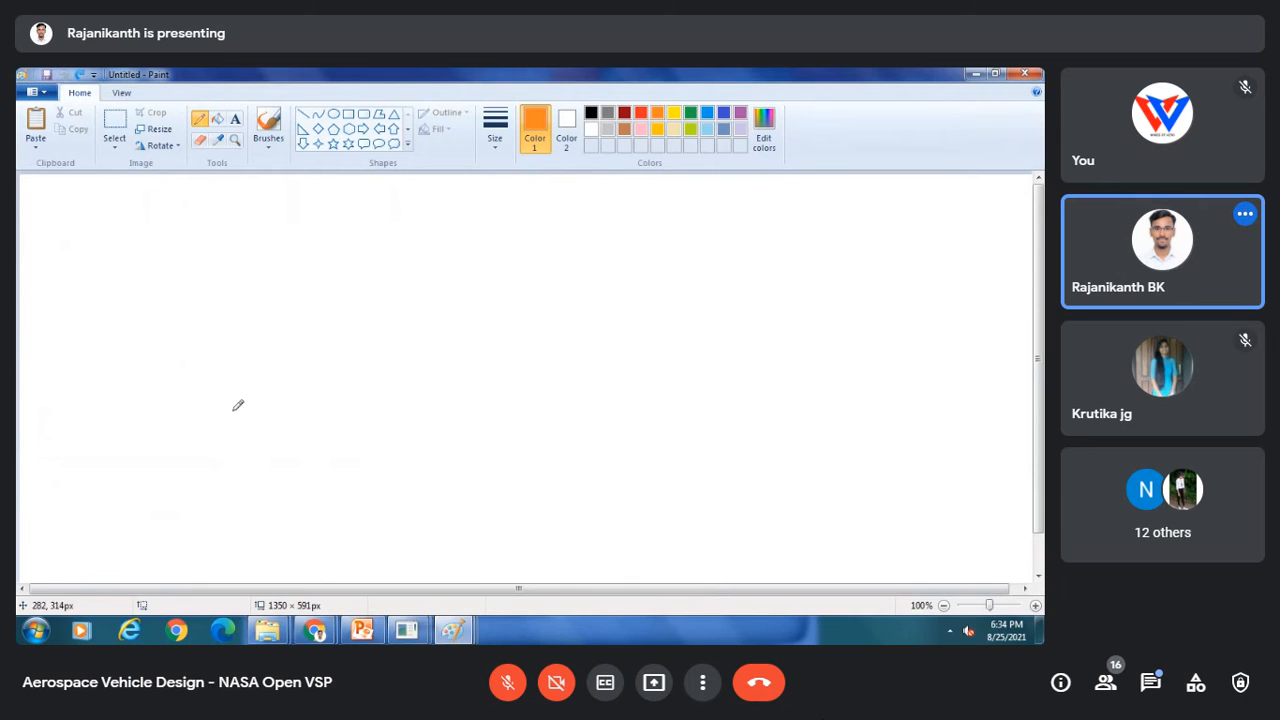
Step: Copy the Cessna 172 dimensions image from slide 4 in PowerPoint and paste it onto the blank Paint canvas
left_click(361, 630)
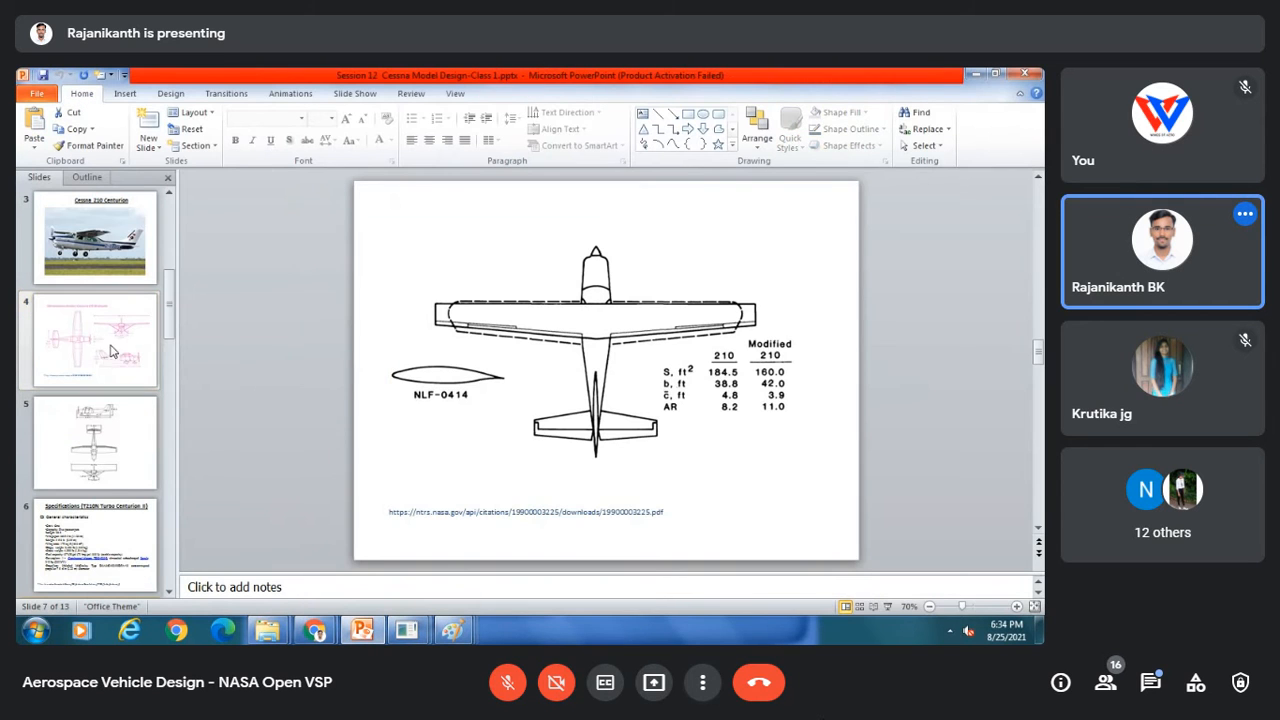
left_click(112, 352)
right_click(578, 332)
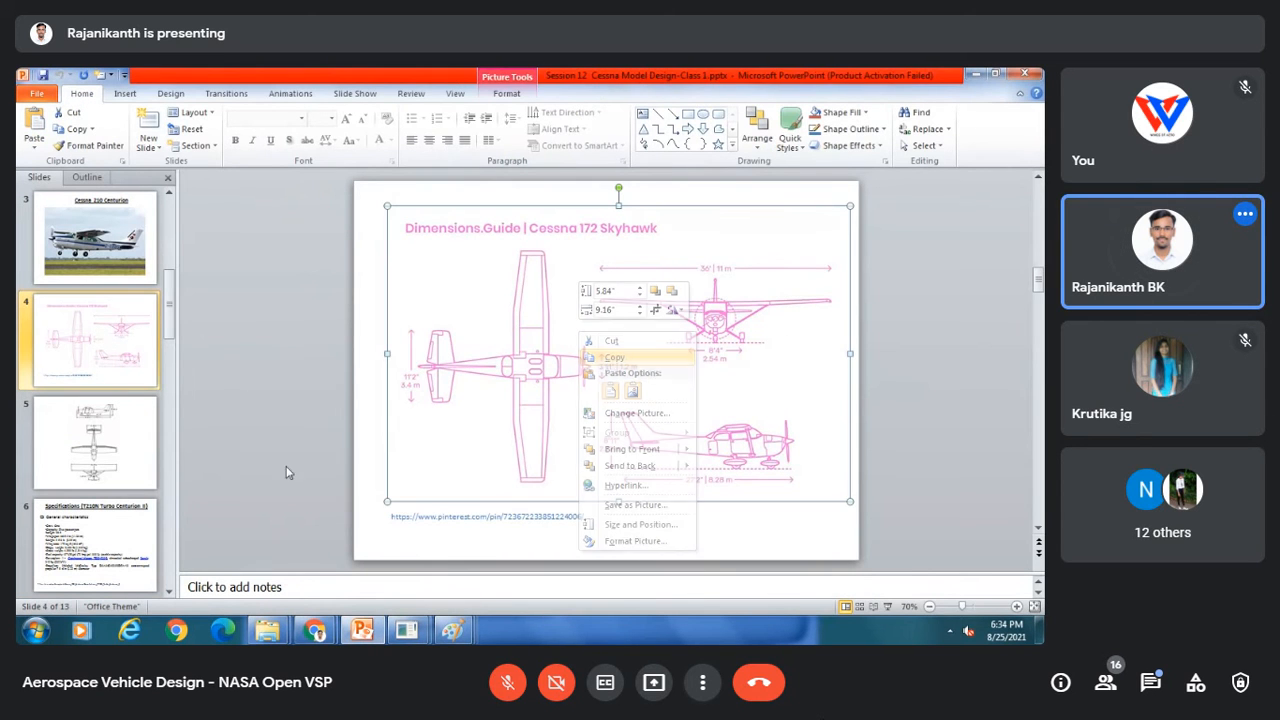
left_click(614, 357)
left_click(453, 630)
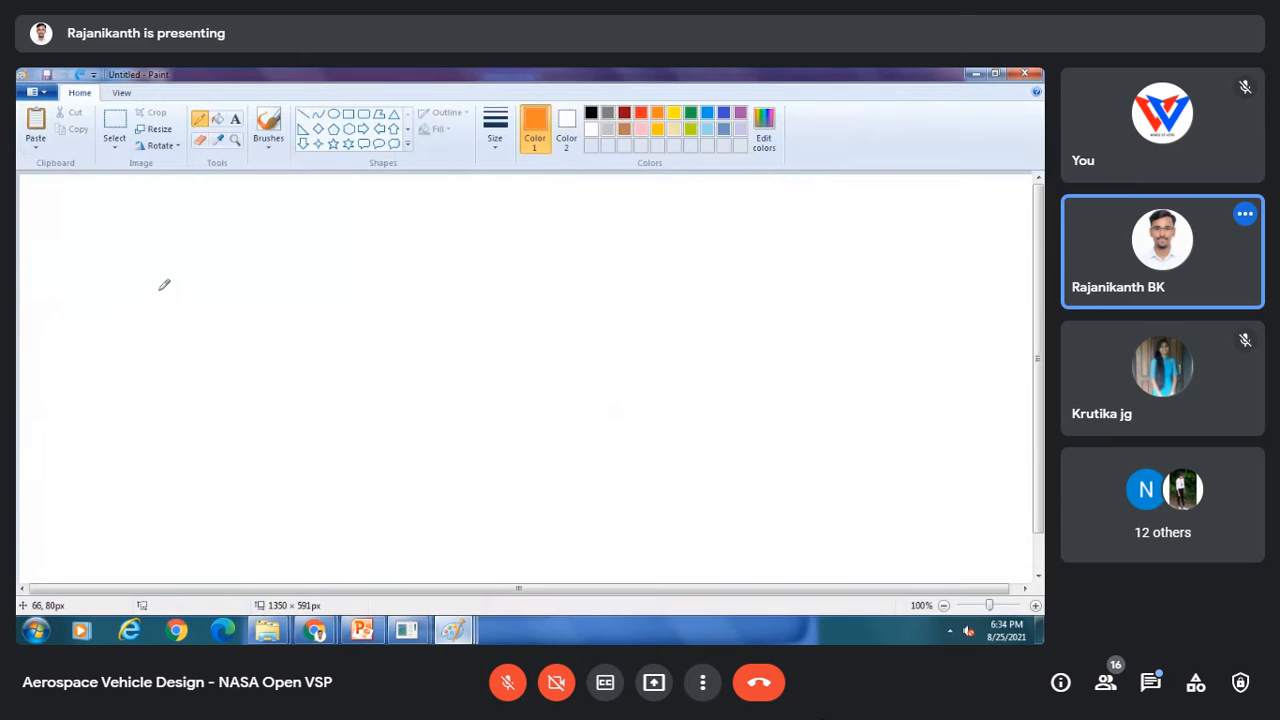
left_click(42, 140)
left_click(56, 163)
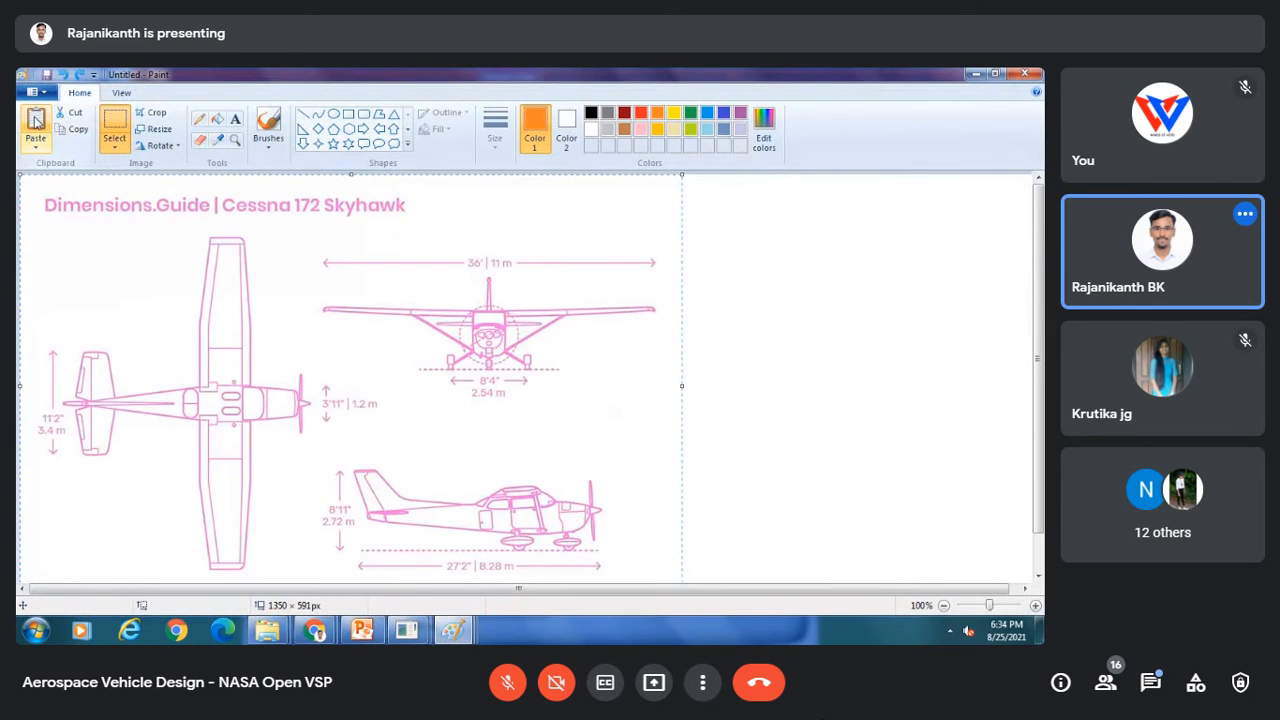
mouse_move(348, 279)
left_mouse_down()
mouse_move(519, 278)
mouse_move(380, 287)
mouse_move(313, 250)
mouse_move(267, 246)
left_mouse_up()
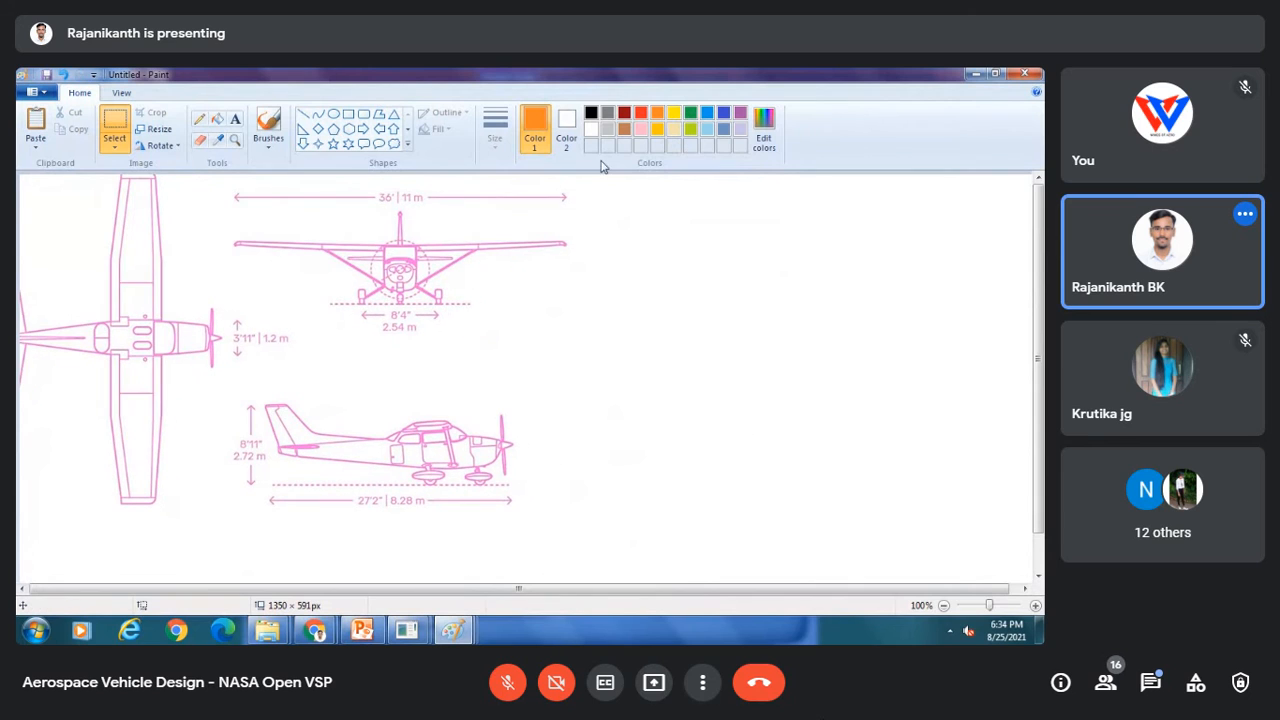
Step: Add the black text label "Part 4-VS" to the right of the drawings
left_click(232, 119)
left_click(573, 344)
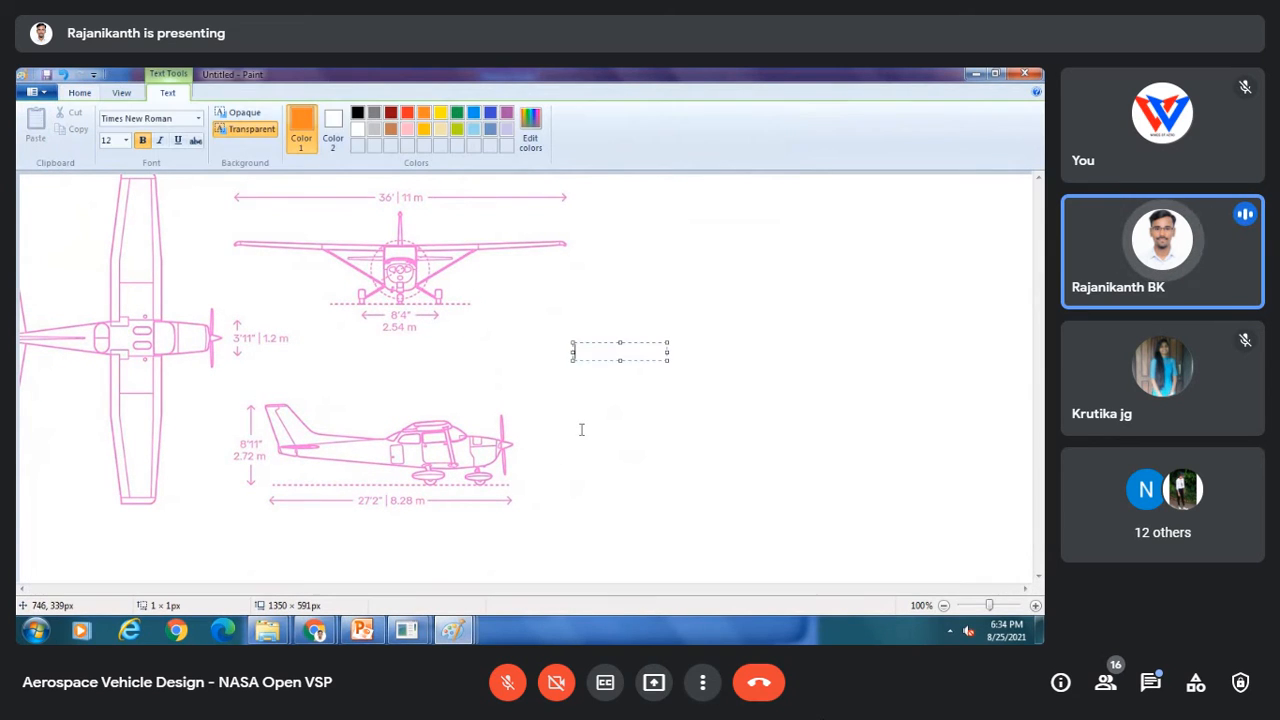
type("p")
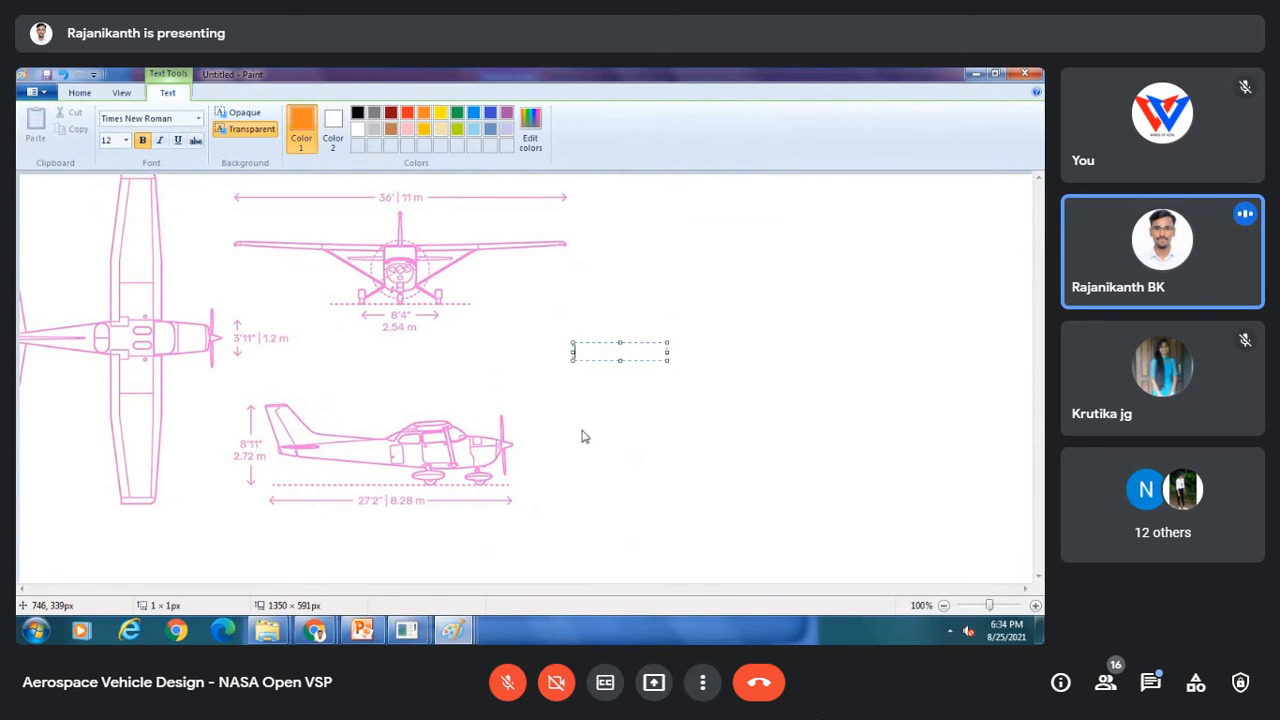
left_click(357, 112)
type("P")
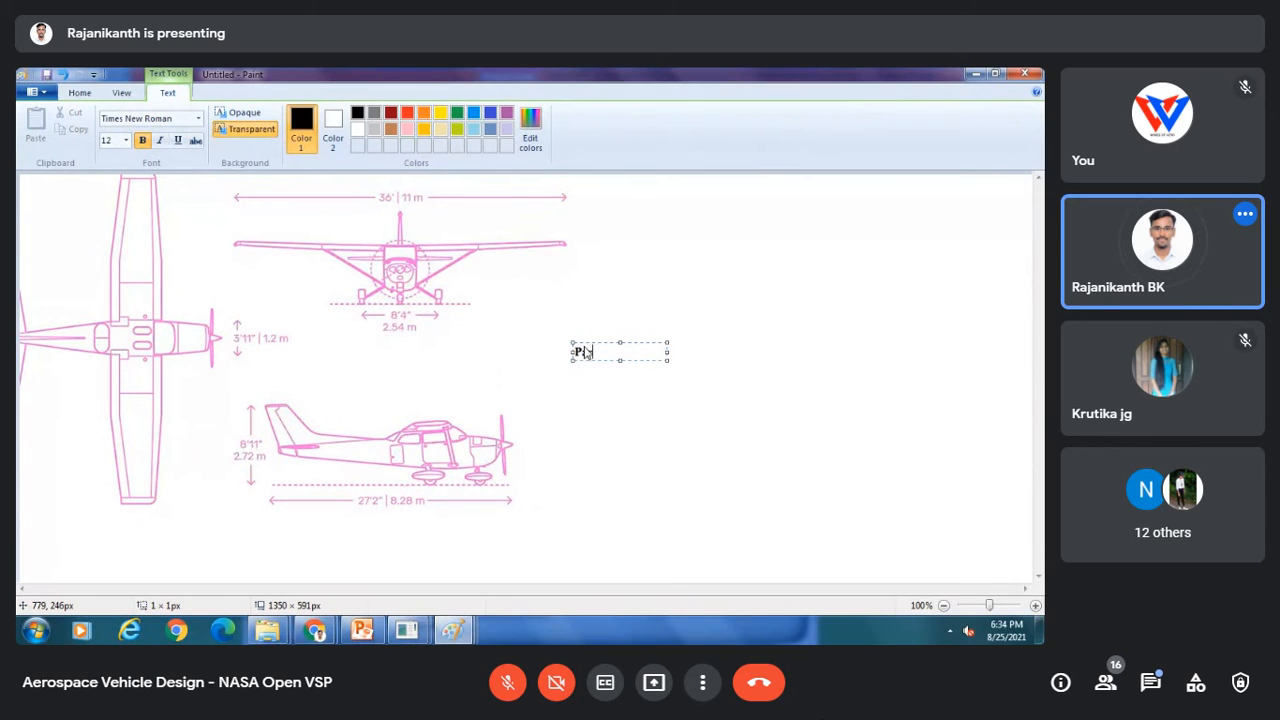
type("art 4-VS")
key("Return")
left_click(634, 406)
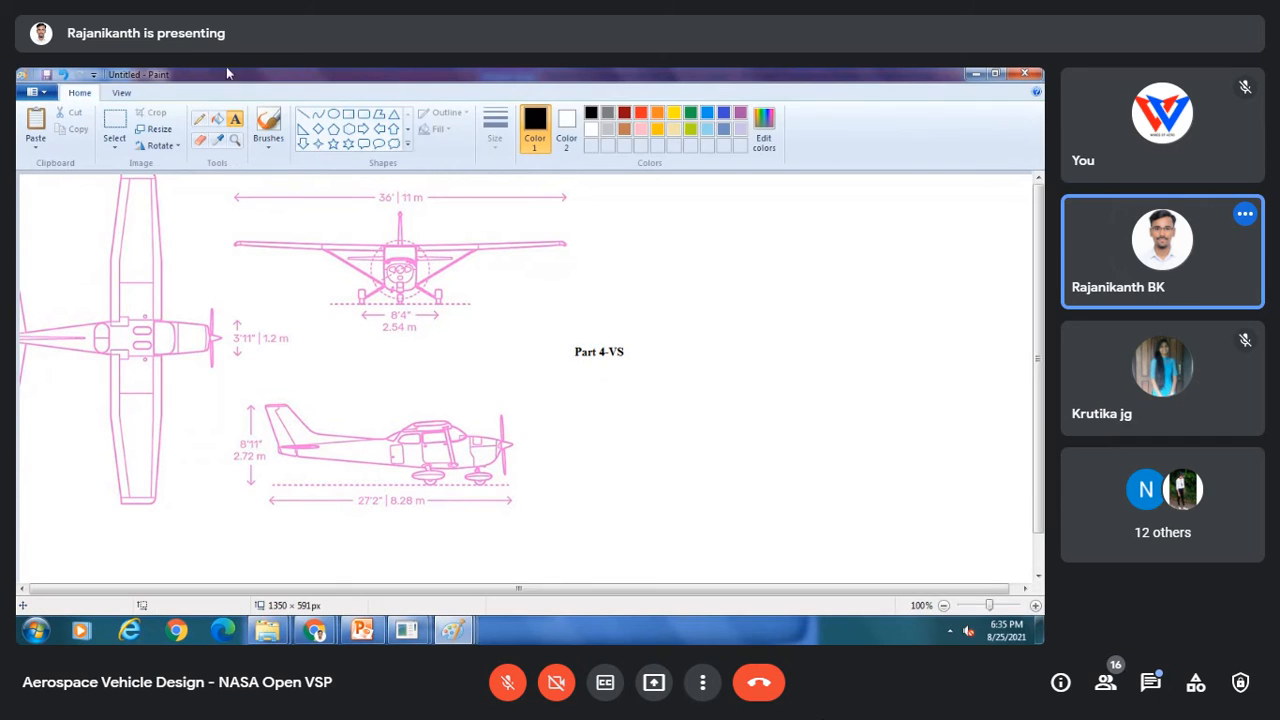
Step: Draw a rectangle around the tail in the side view and a left-pointing arrow from the Part 4-VS label
left_click(348, 113)
mouse_move(252, 387)
left_mouse_down()
mouse_move(383, 491)
mouse_move(382, 480)
left_mouse_up()
left_click(379, 129)
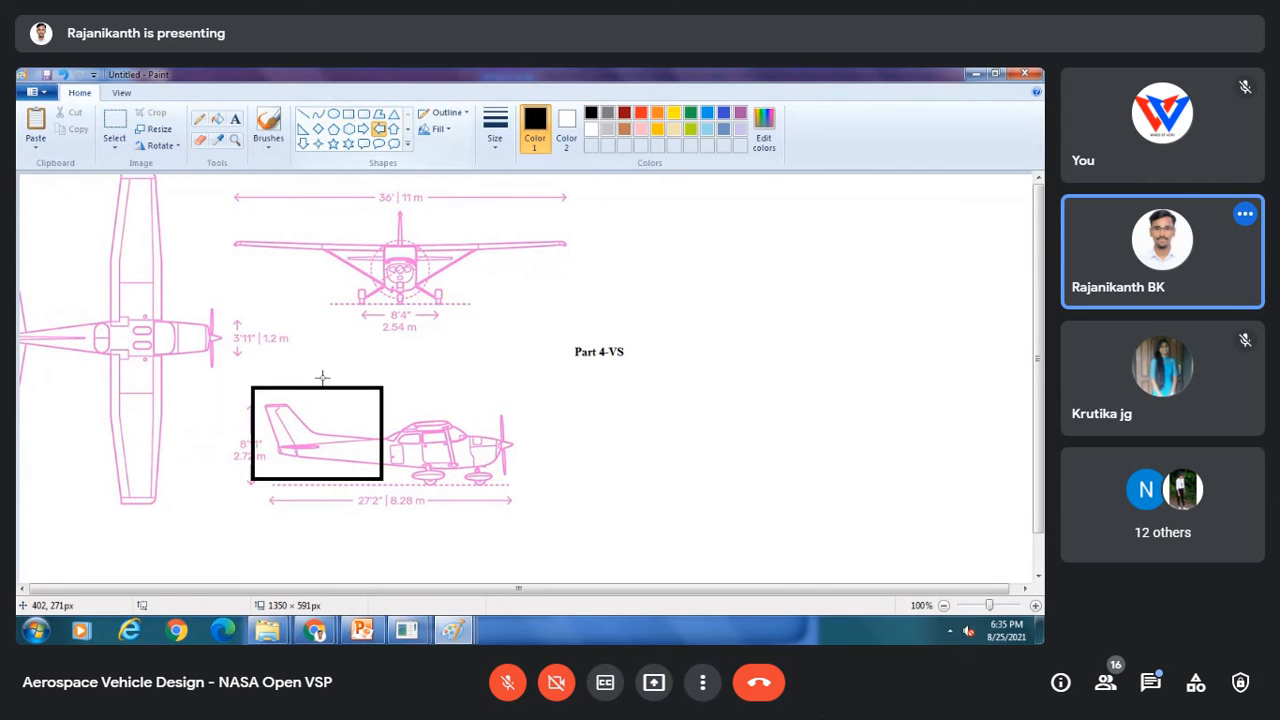
left_click_drag(340, 390, 597, 352)
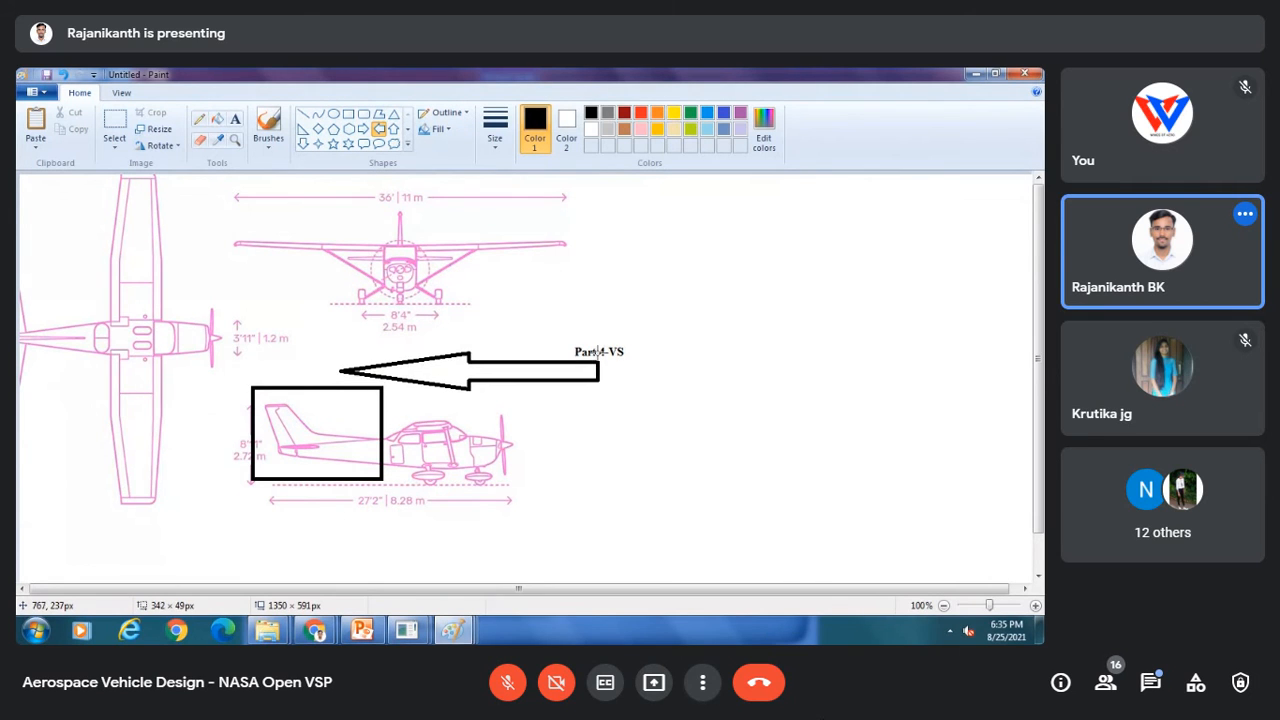
left_click(698, 428)
Step: Return to OpenVSP and save the horizontal stabilizer model
left_click(407, 630)
left_click(482, 552)
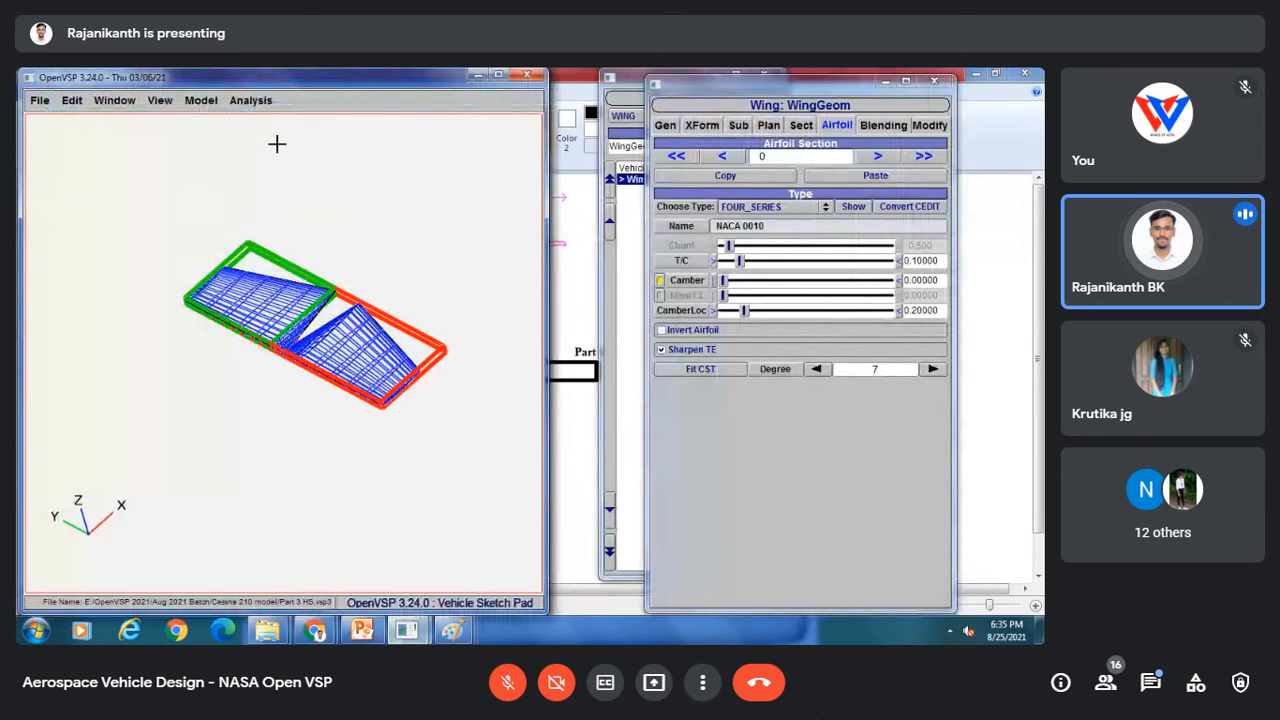
left_click(40, 100)
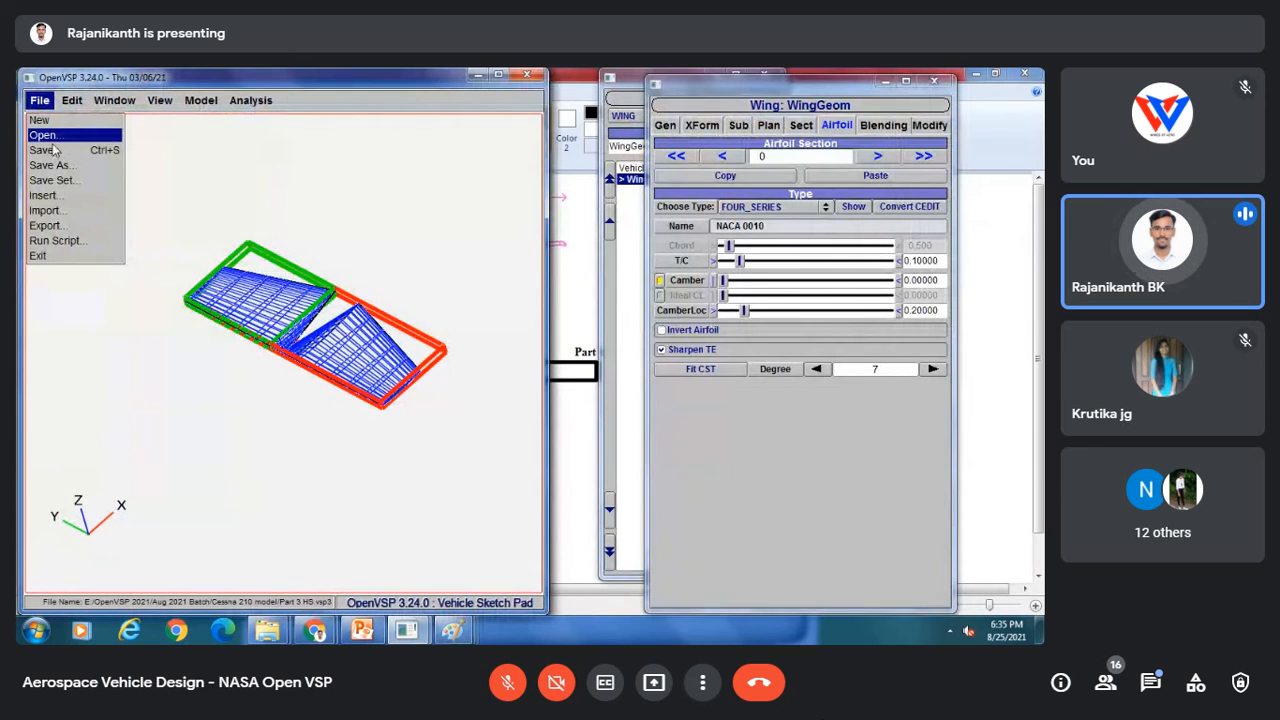
left_click(46, 150)
left_click(40, 100)
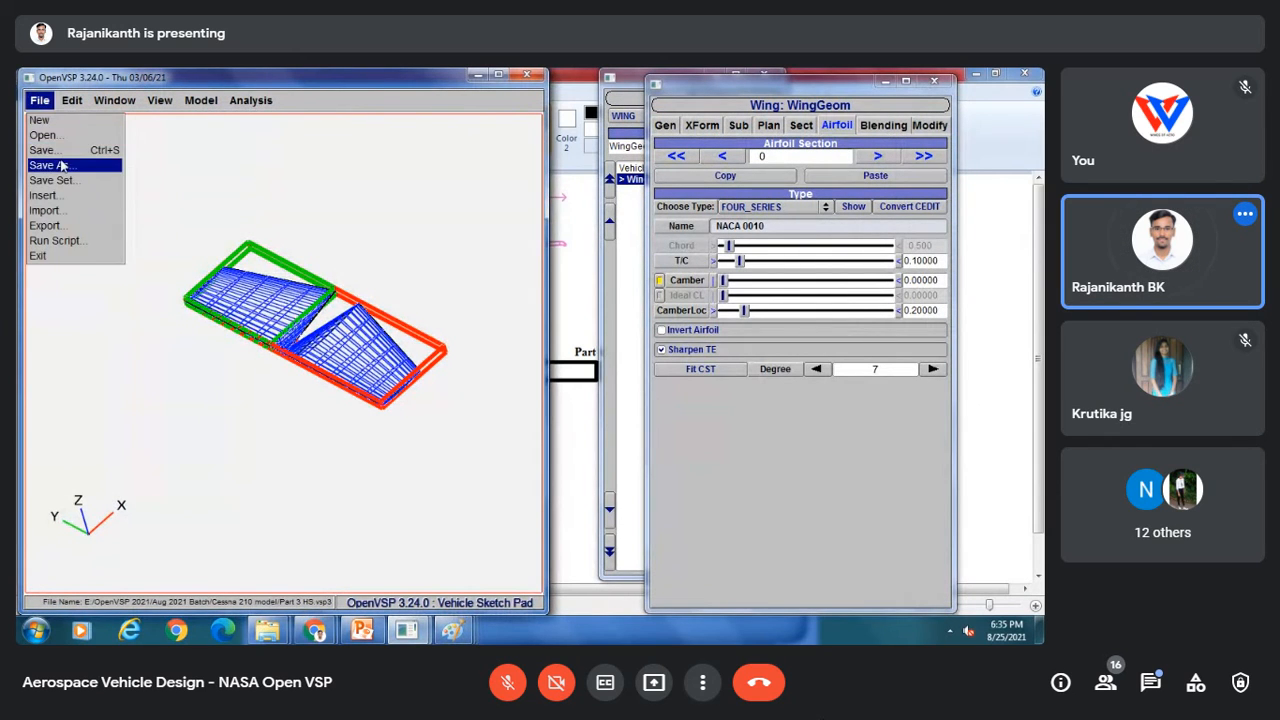
left_click(60, 164)
left_click(351, 393)
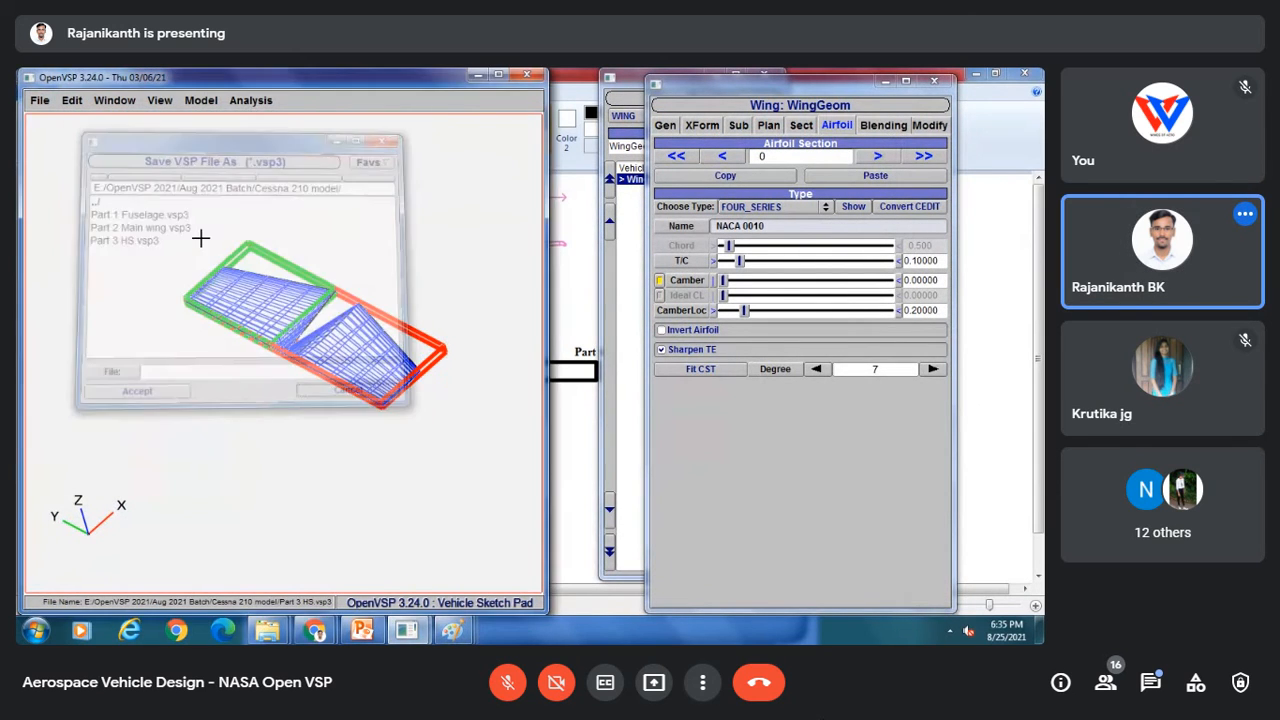
Step: Start a new model and add a Wing geometry from the Geom Browser
left_click(40, 100)
left_click(45, 121)
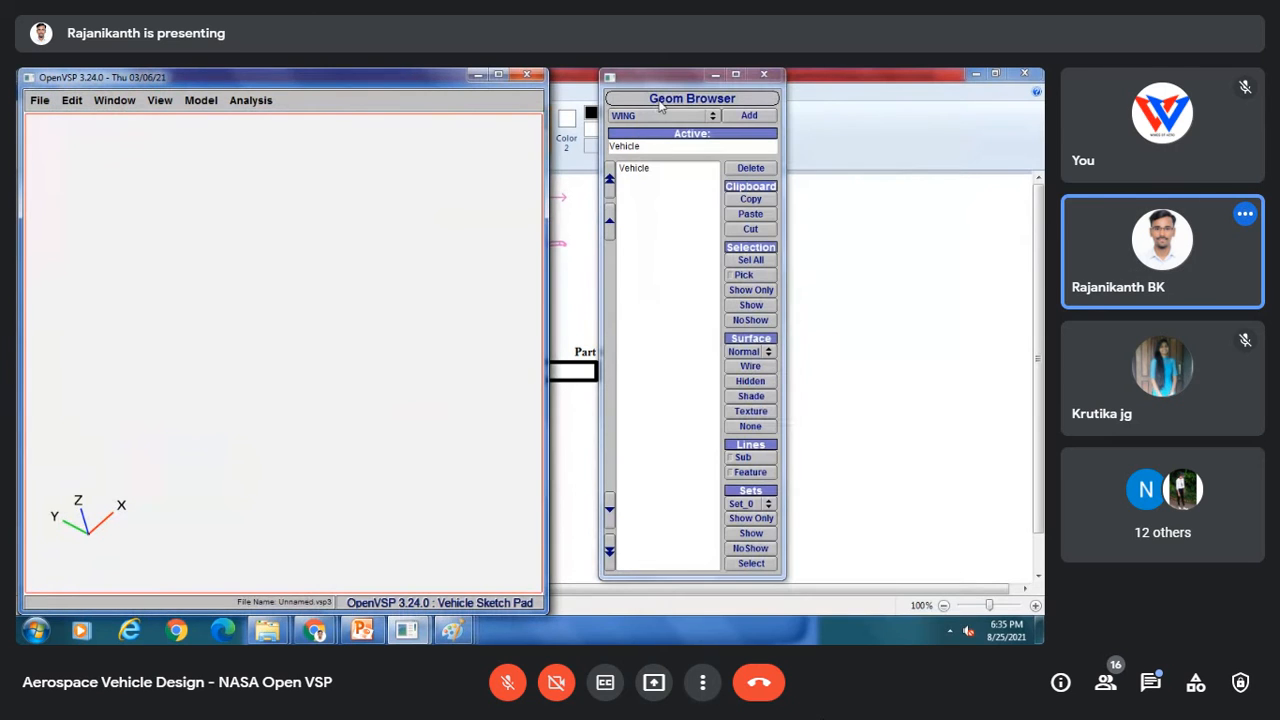
left_click(660, 116)
left_click(680, 117)
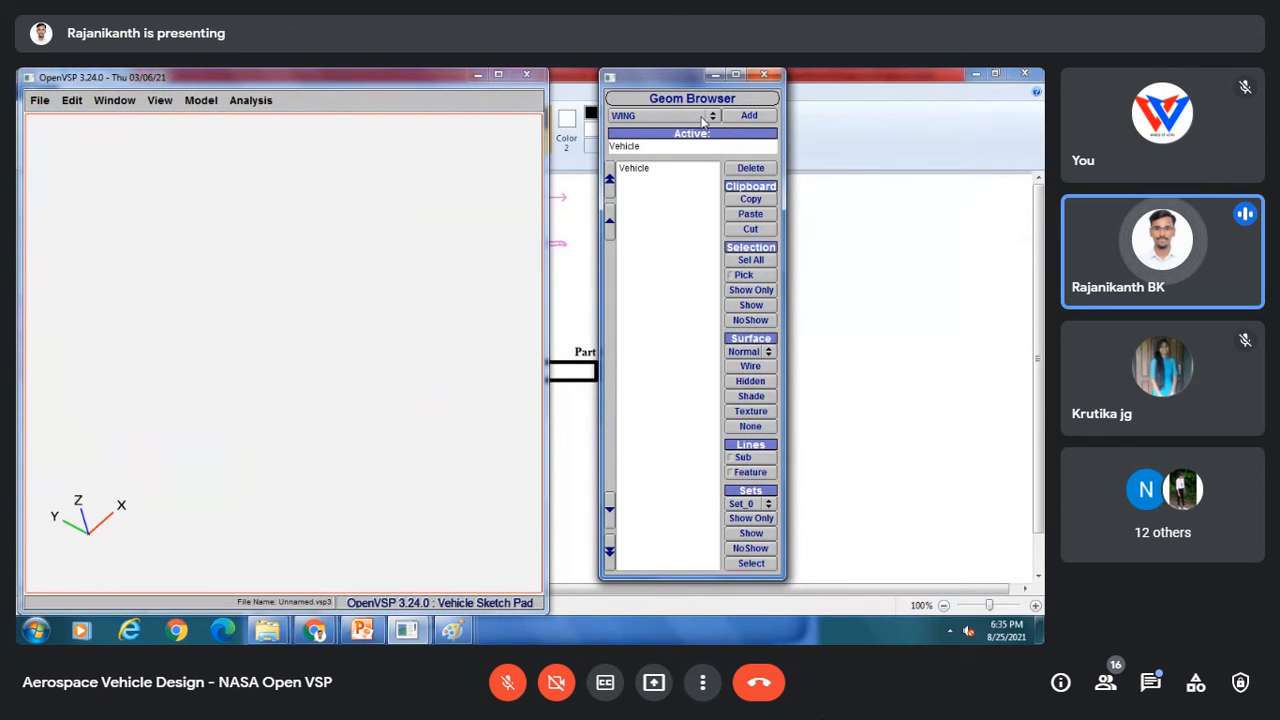
left_click(749, 116)
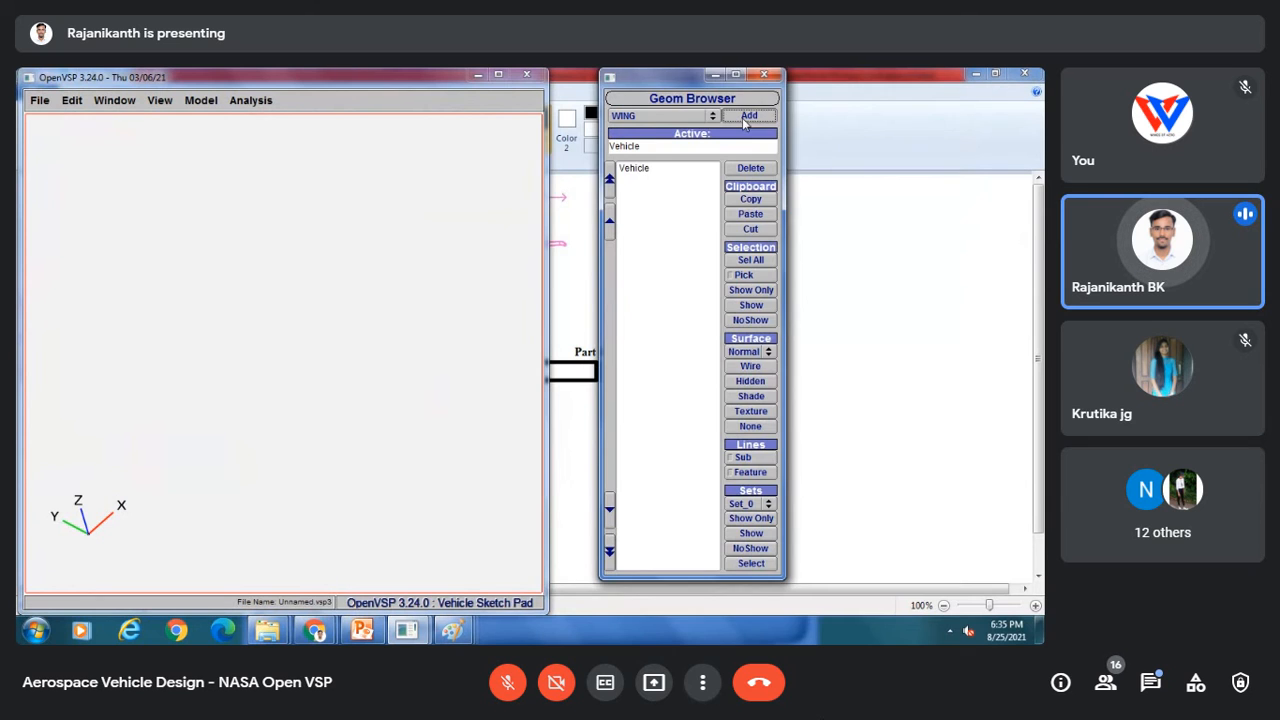
Step: Compare the newly added wing with the boxed tail in the reference drawing
left_click_drag(313, 323, 397, 306)
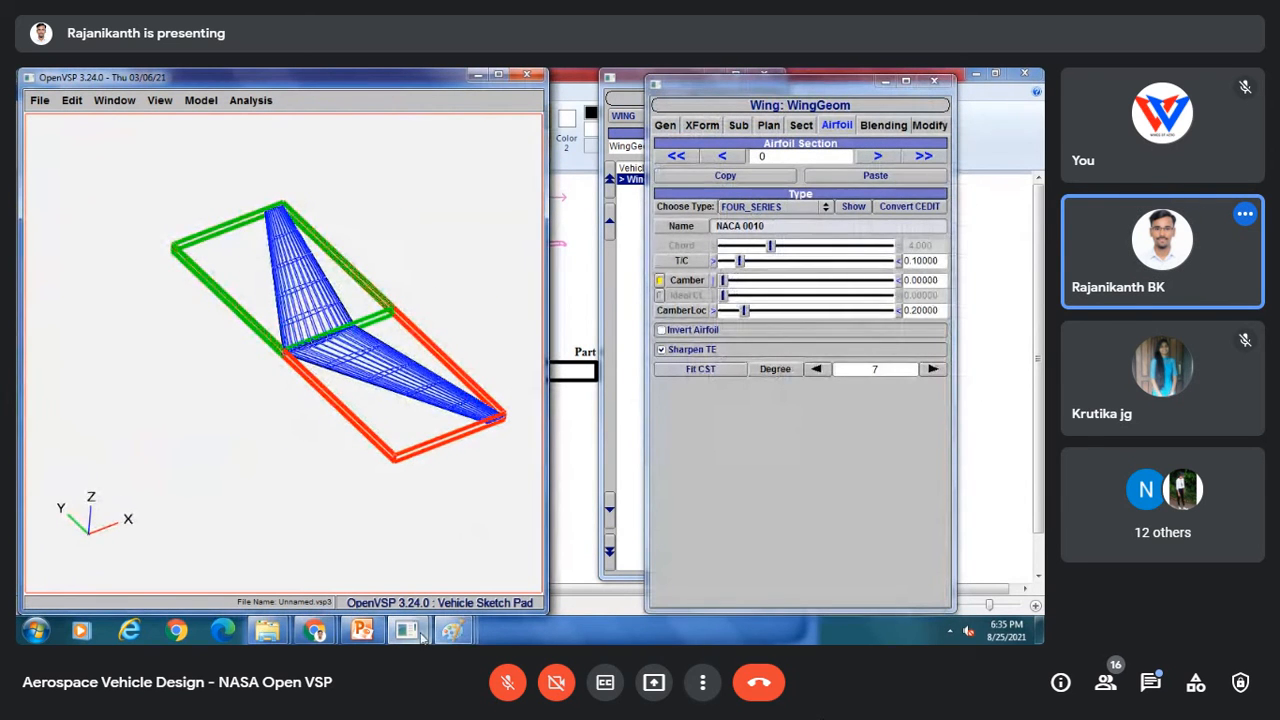
mouse_move(449, 638)
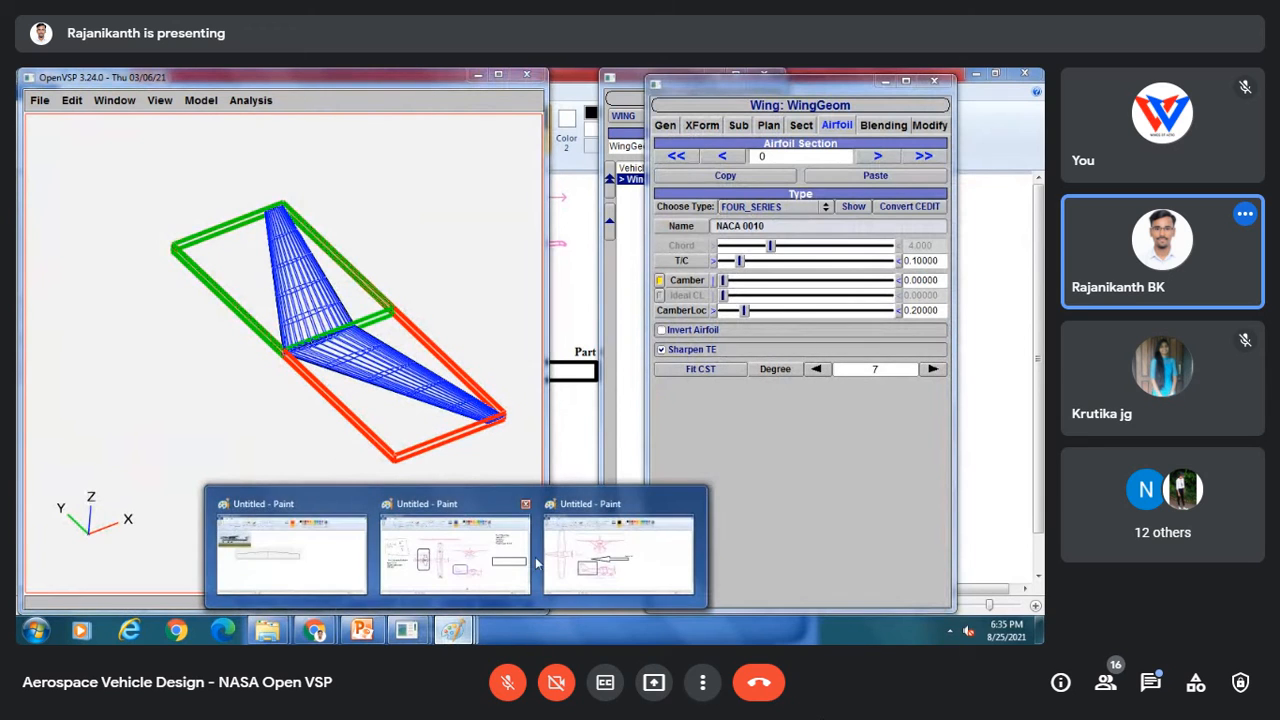
left_click(596, 564)
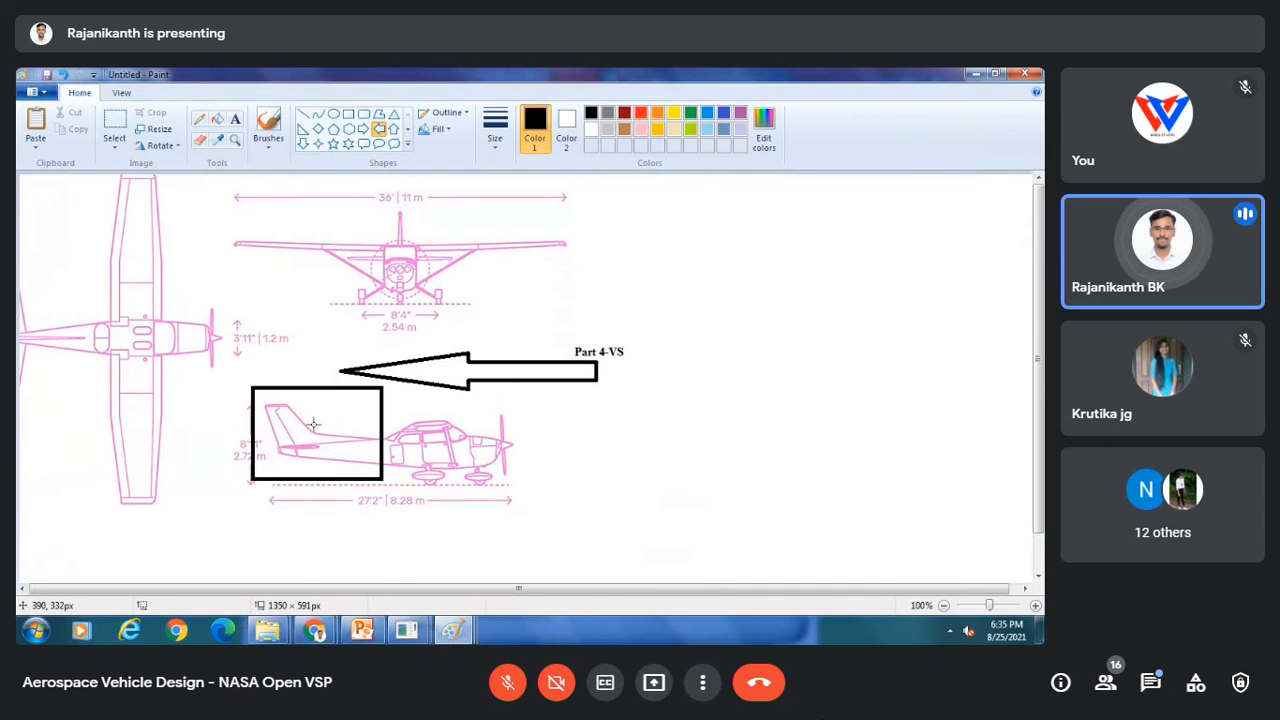
left_click(235, 120)
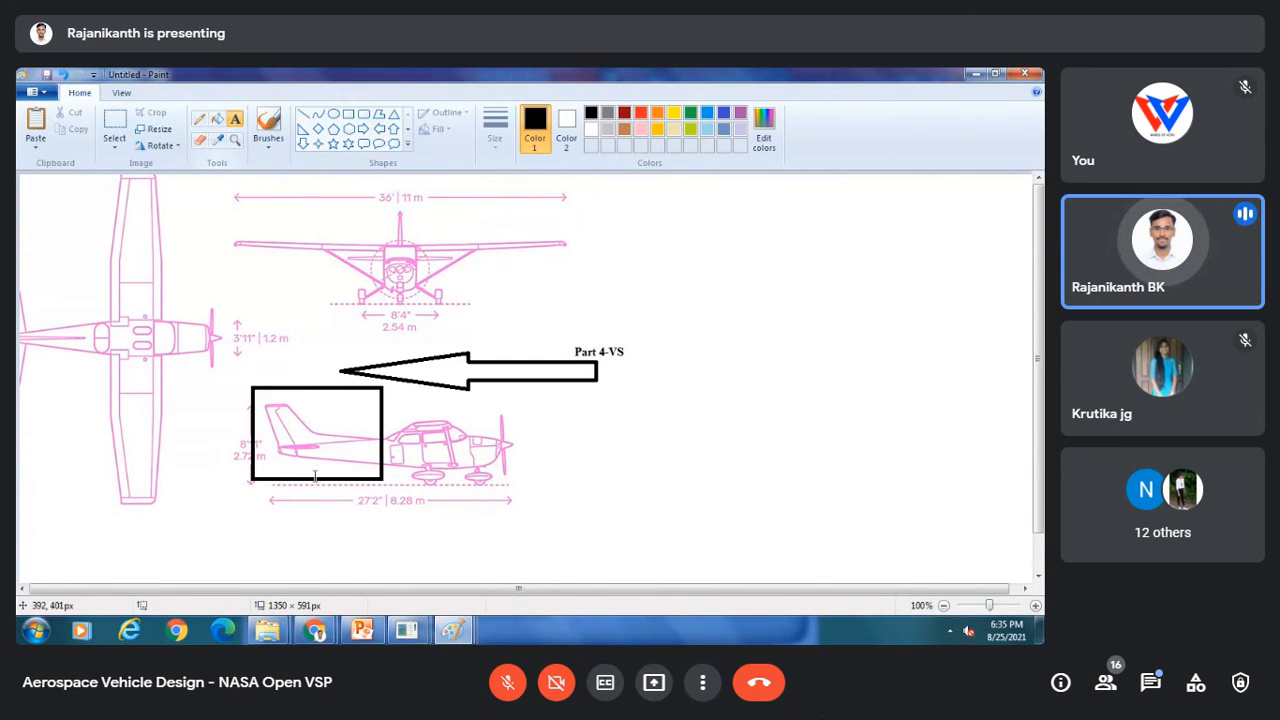
left_click(406, 629)
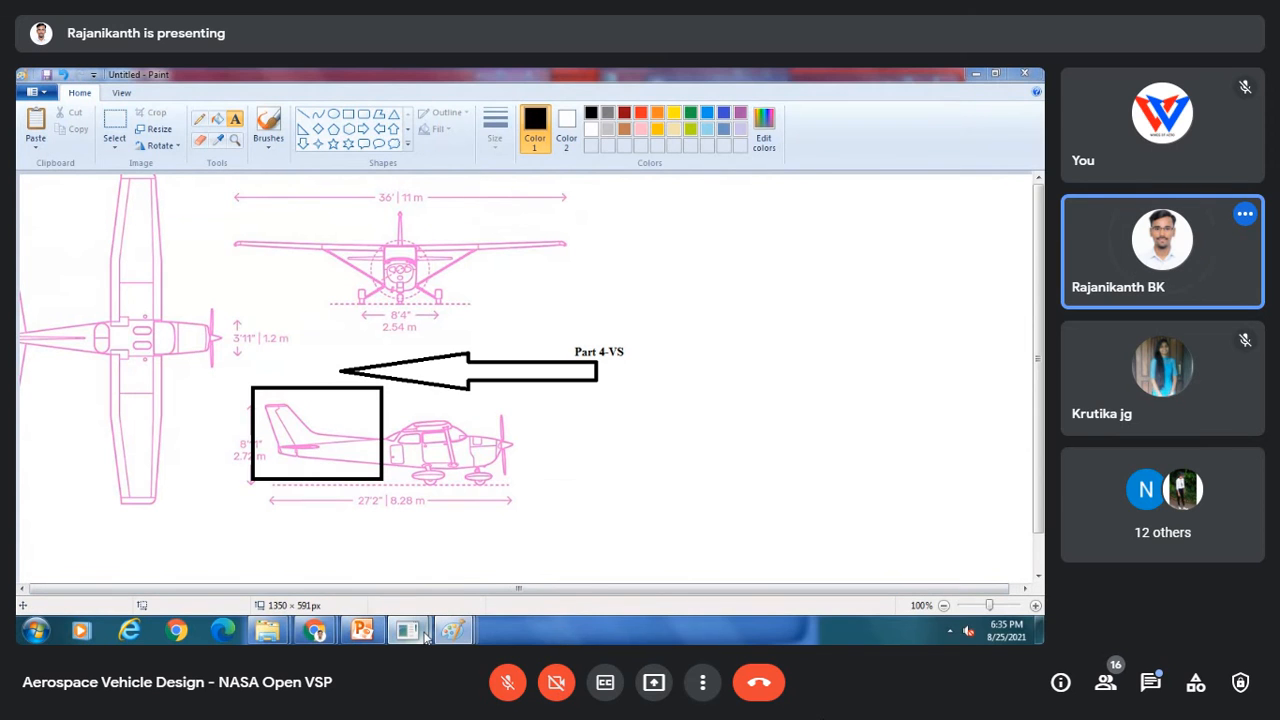
left_click(491, 553)
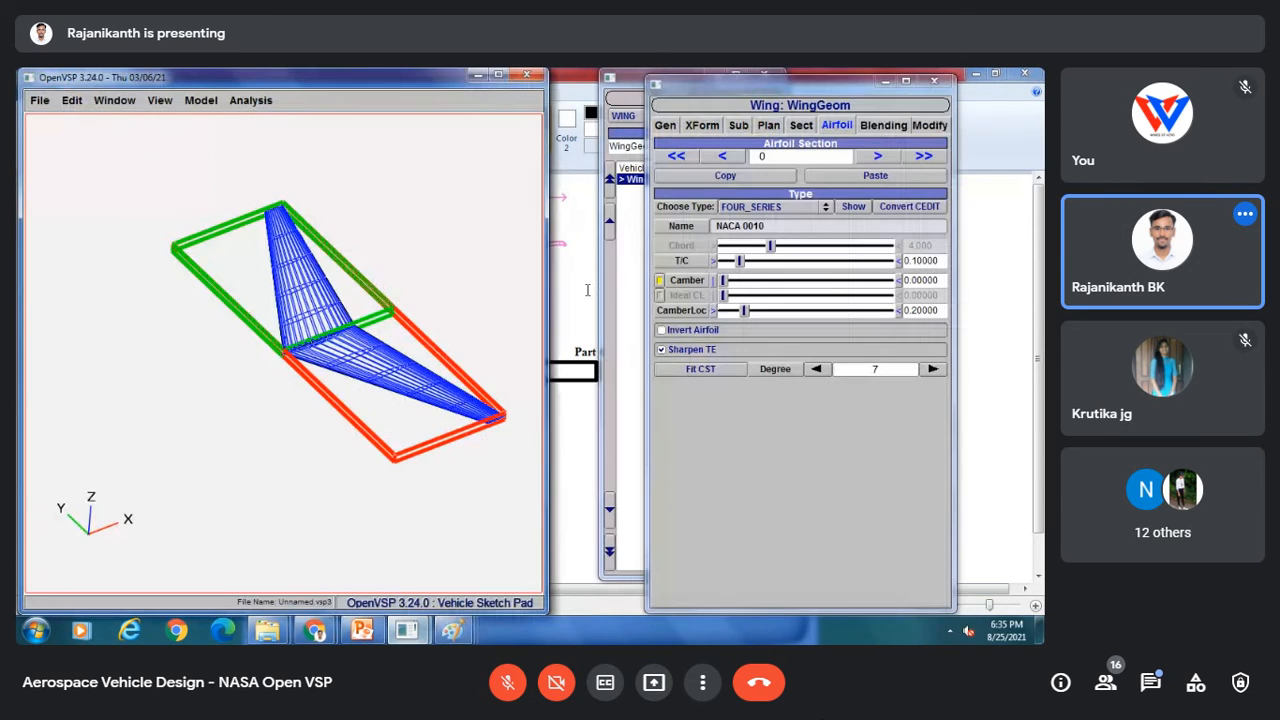
Step: Turn off the wing's XZ planar symmetry and orient the view to the side
left_click(712, 127)
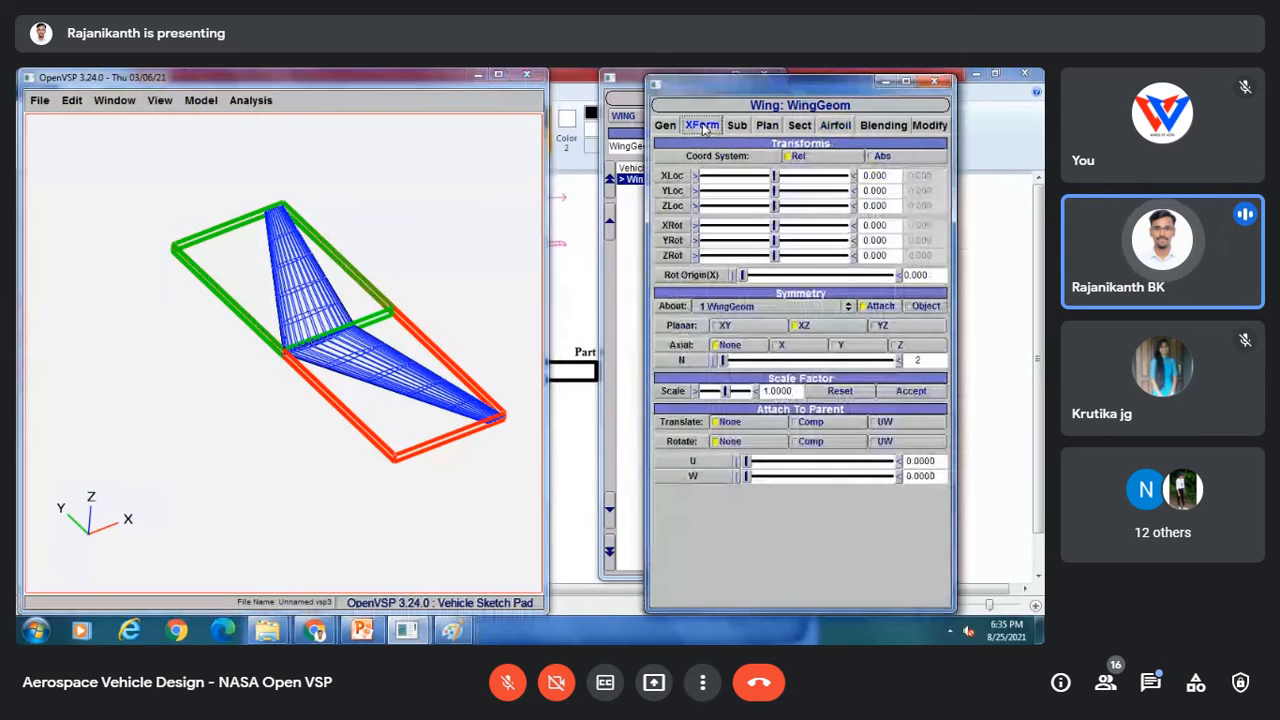
left_click(810, 330)
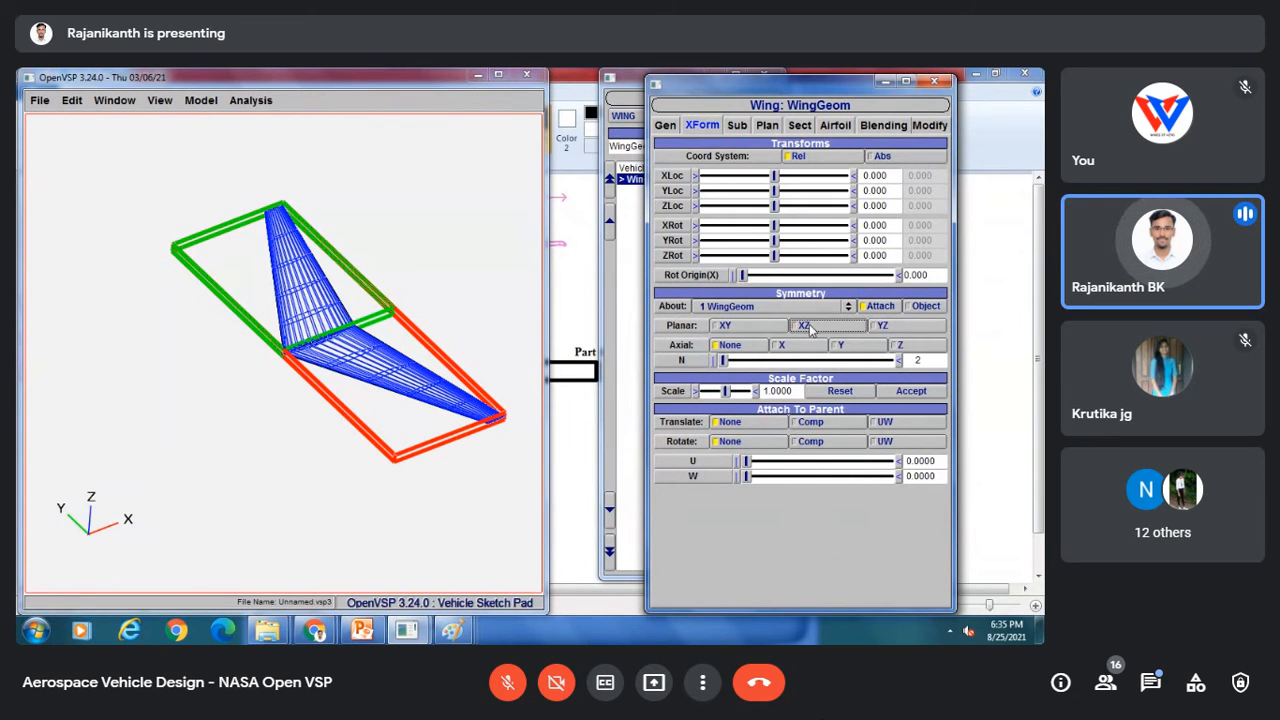
left_click_drag(186, 291, 367, 361)
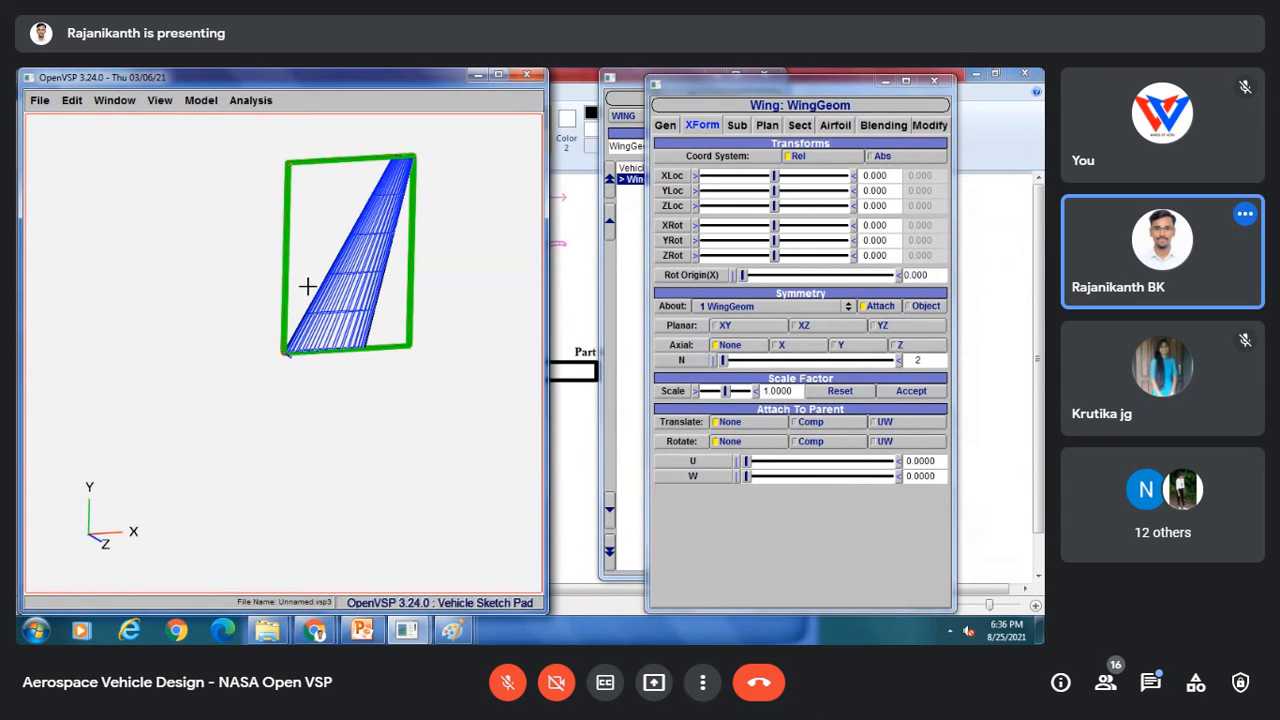
left_click_drag(308, 287, 387, 566)
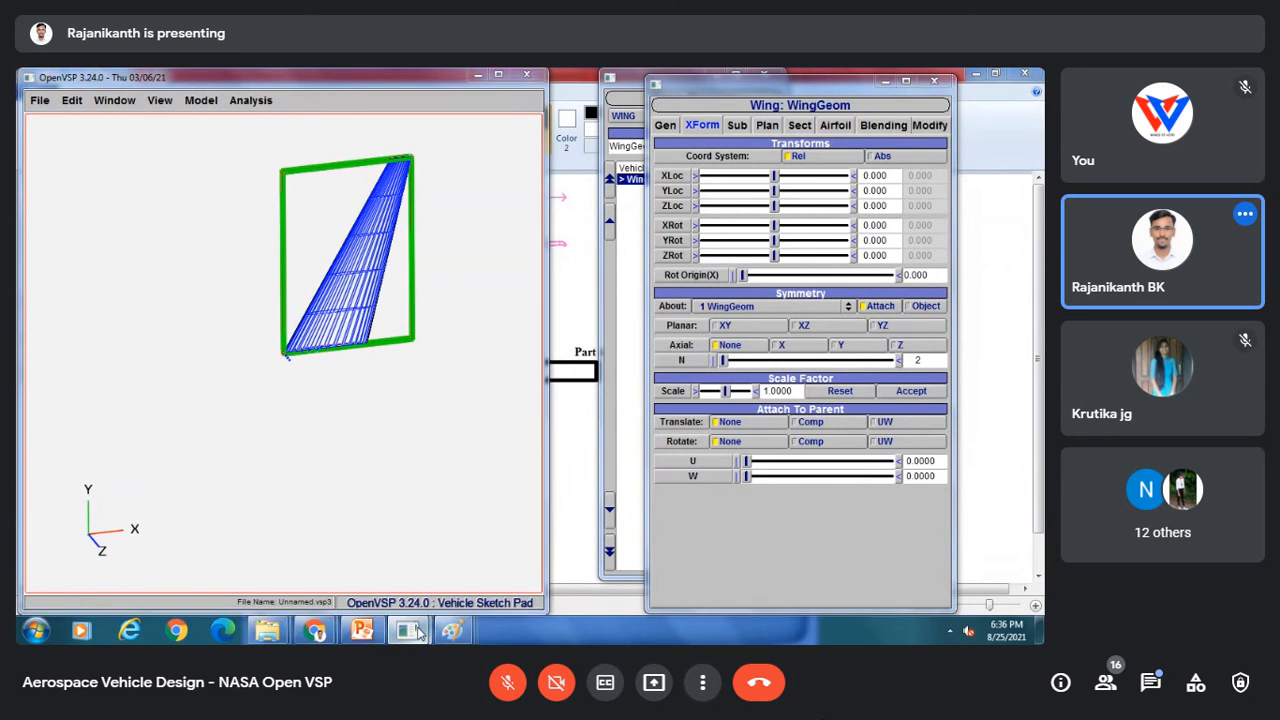
Step: Sketch pencil guide lines over the vertical tail in the side-view drawing
mouse_move(452, 629)
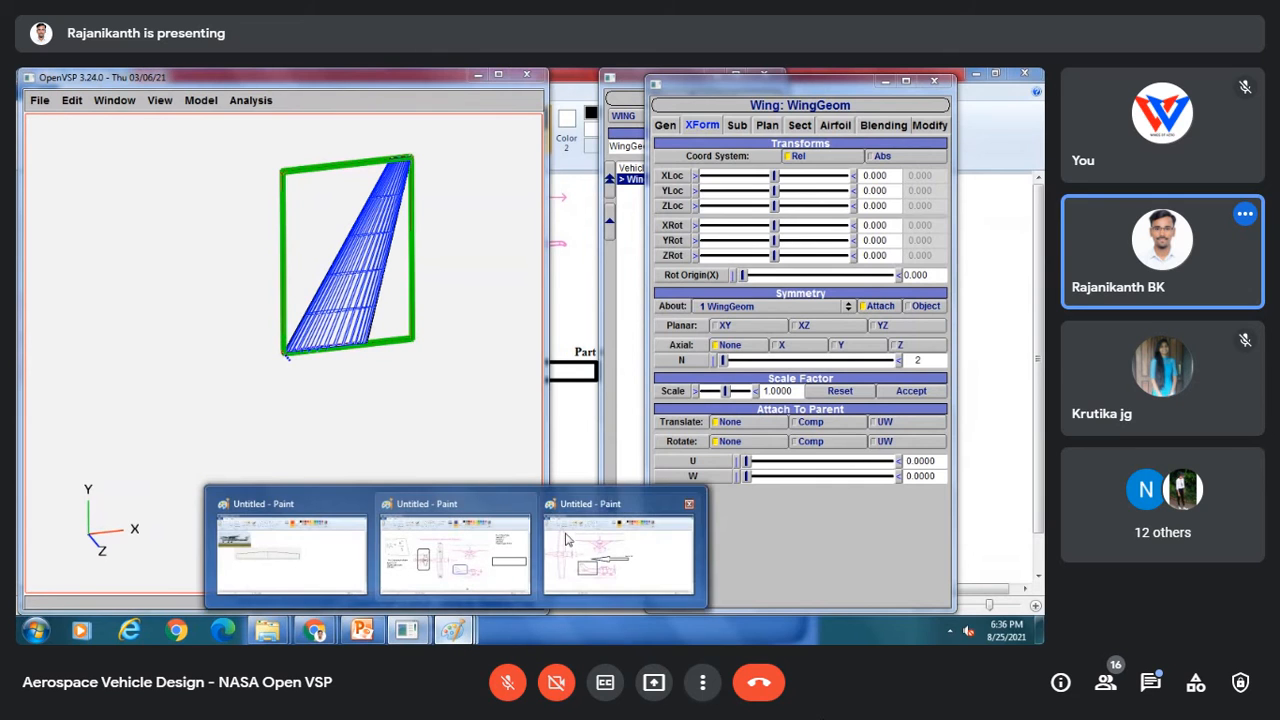
left_click(570, 532)
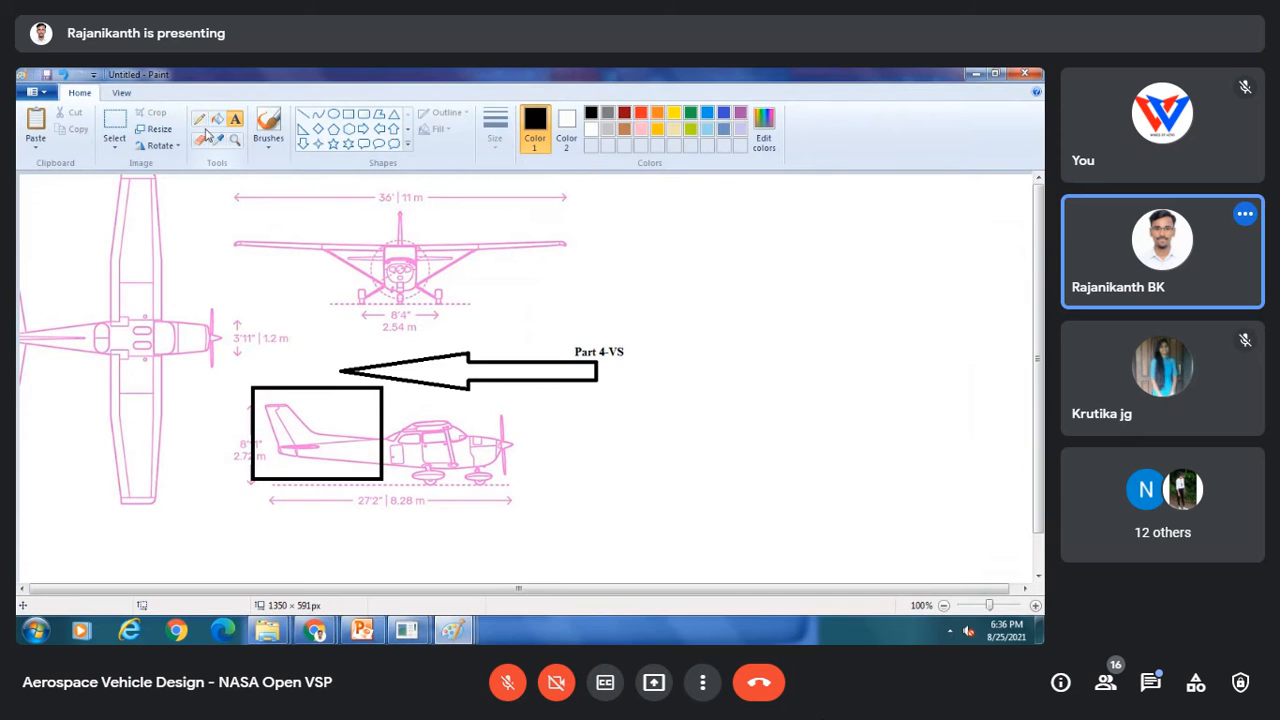
left_click(235, 119)
left_click(654, 360)
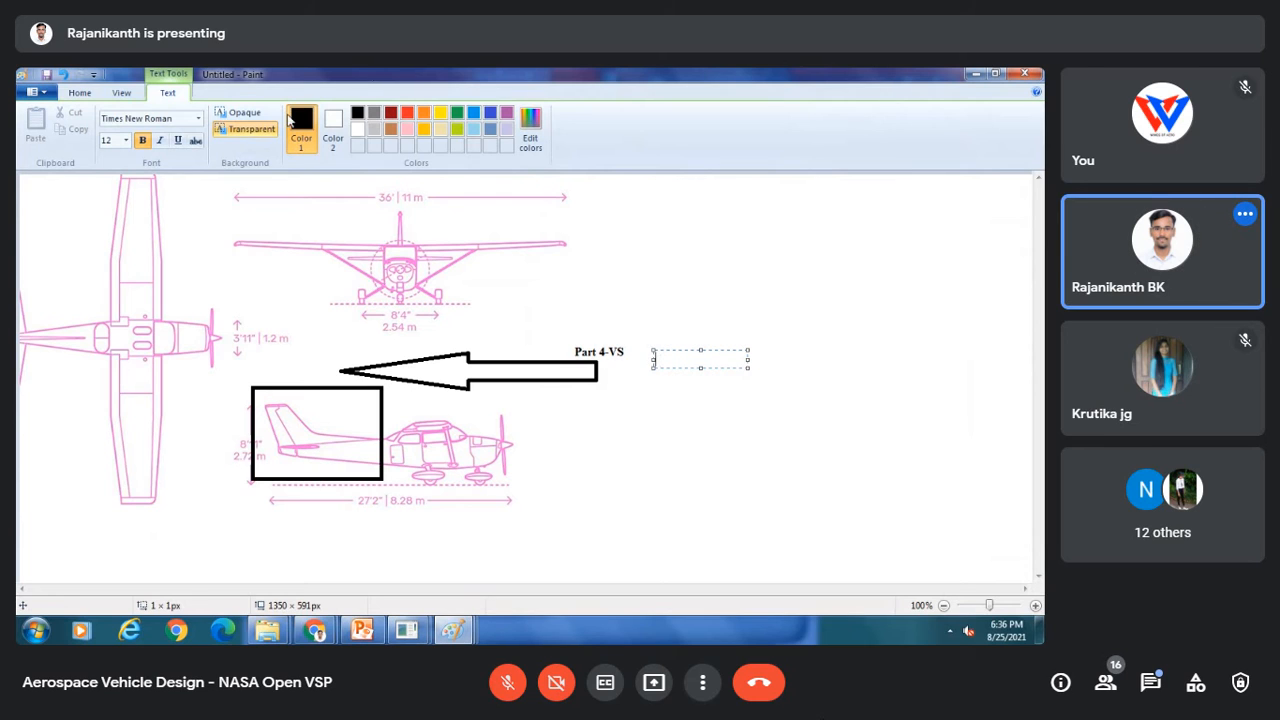
left_click(84, 93)
left_click(200, 118)
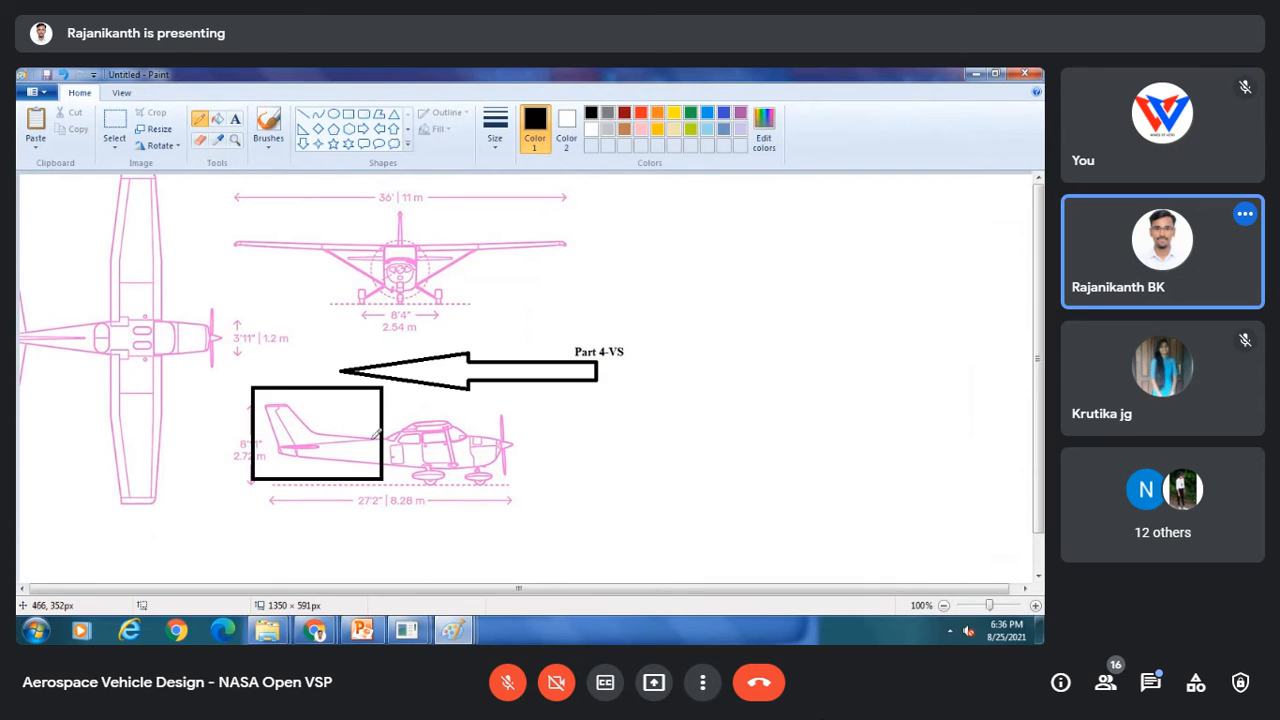
left_click_drag(364, 436, 305, 440)
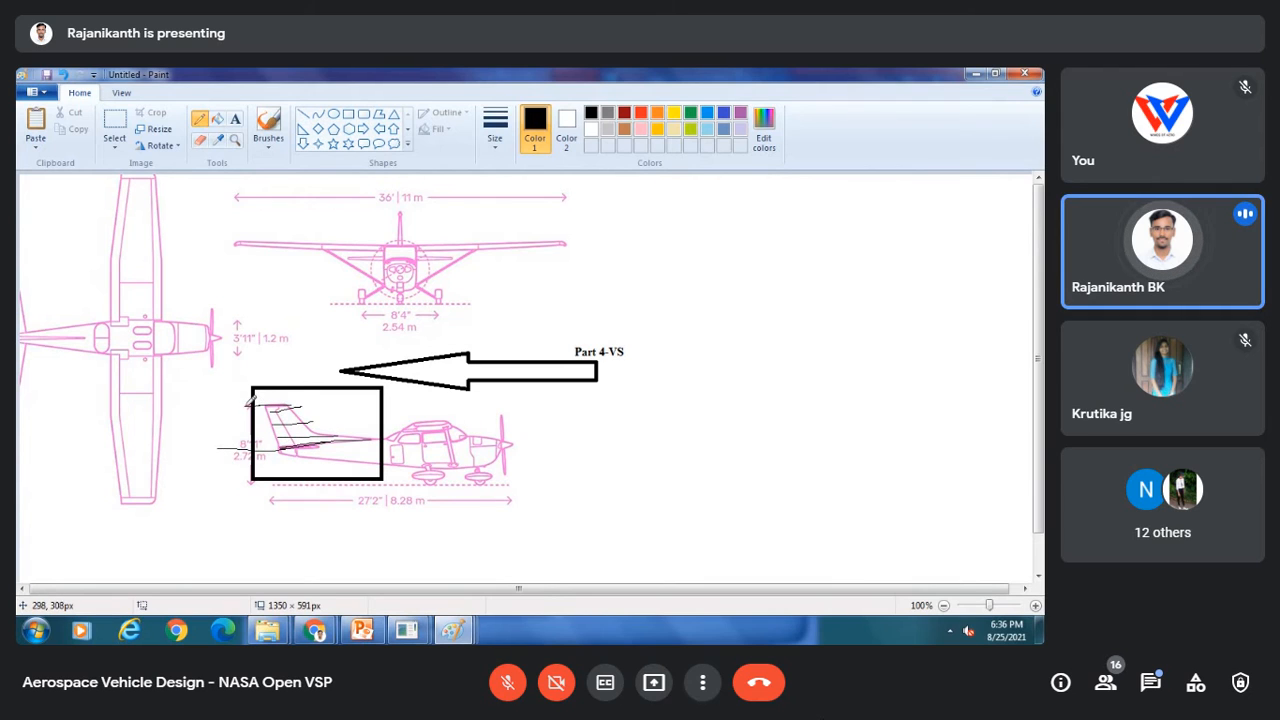
left_click_drag(287, 442, 363, 432)
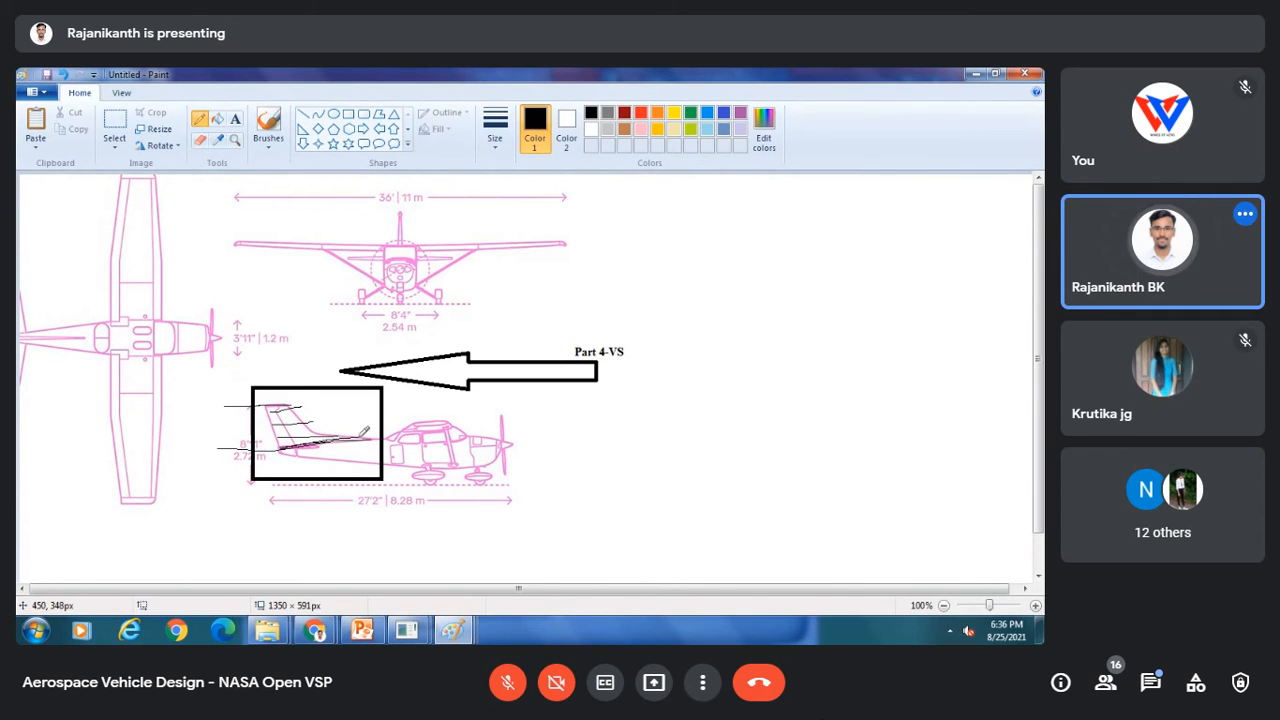
left_click_drag(261, 404, 289, 404)
Step: Set the fin planform's span to 5.11 and chord to 4.70, then open the section parameters
left_click(406, 630)
left_click(505, 545)
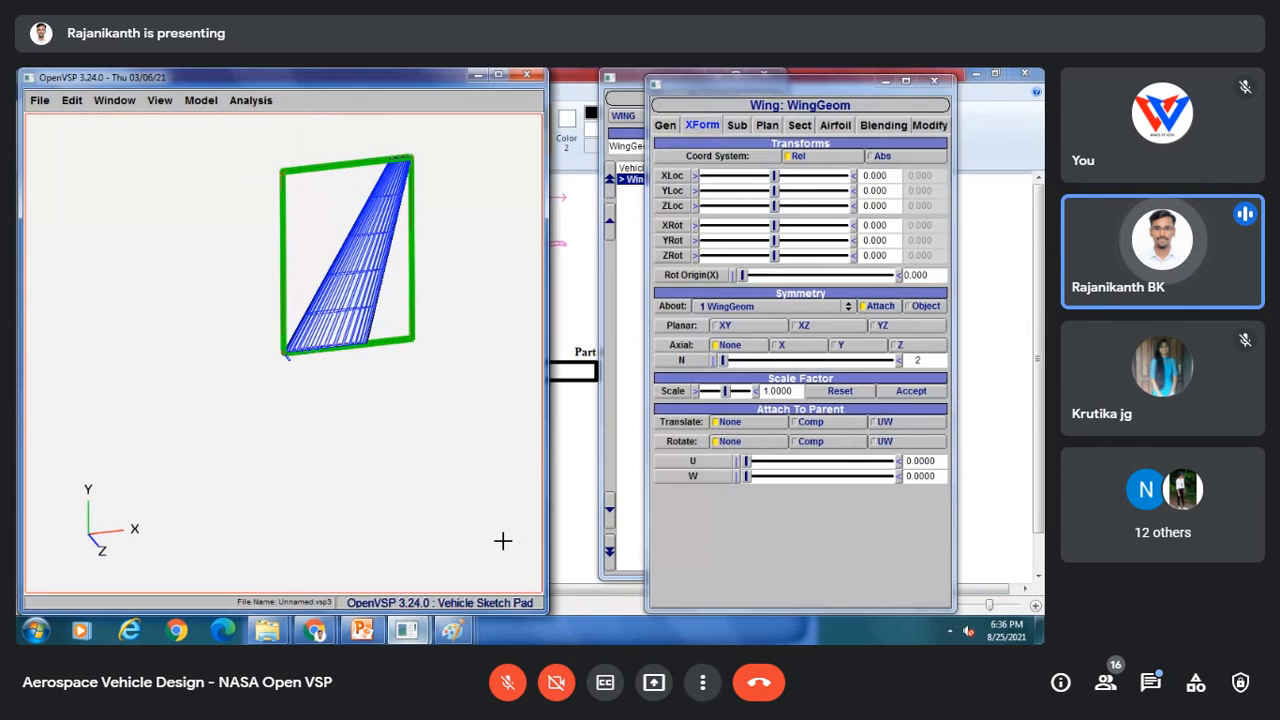
left_click(799, 125)
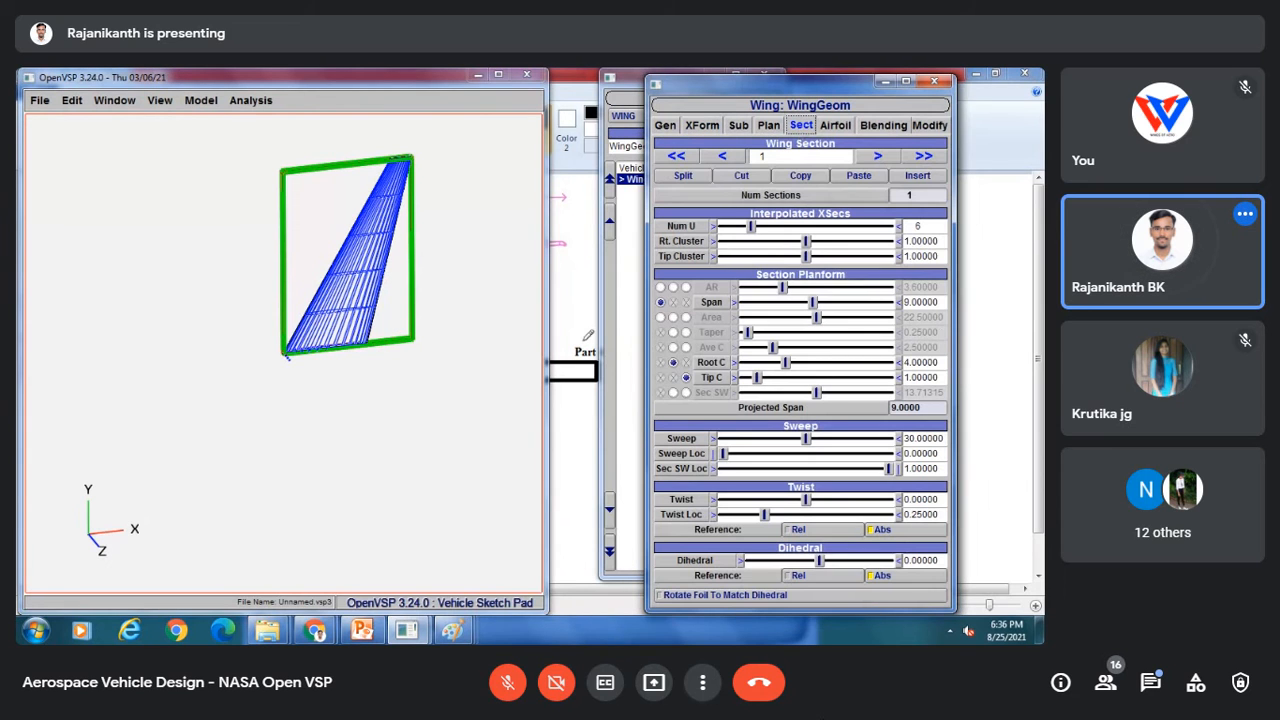
left_click(460, 630)
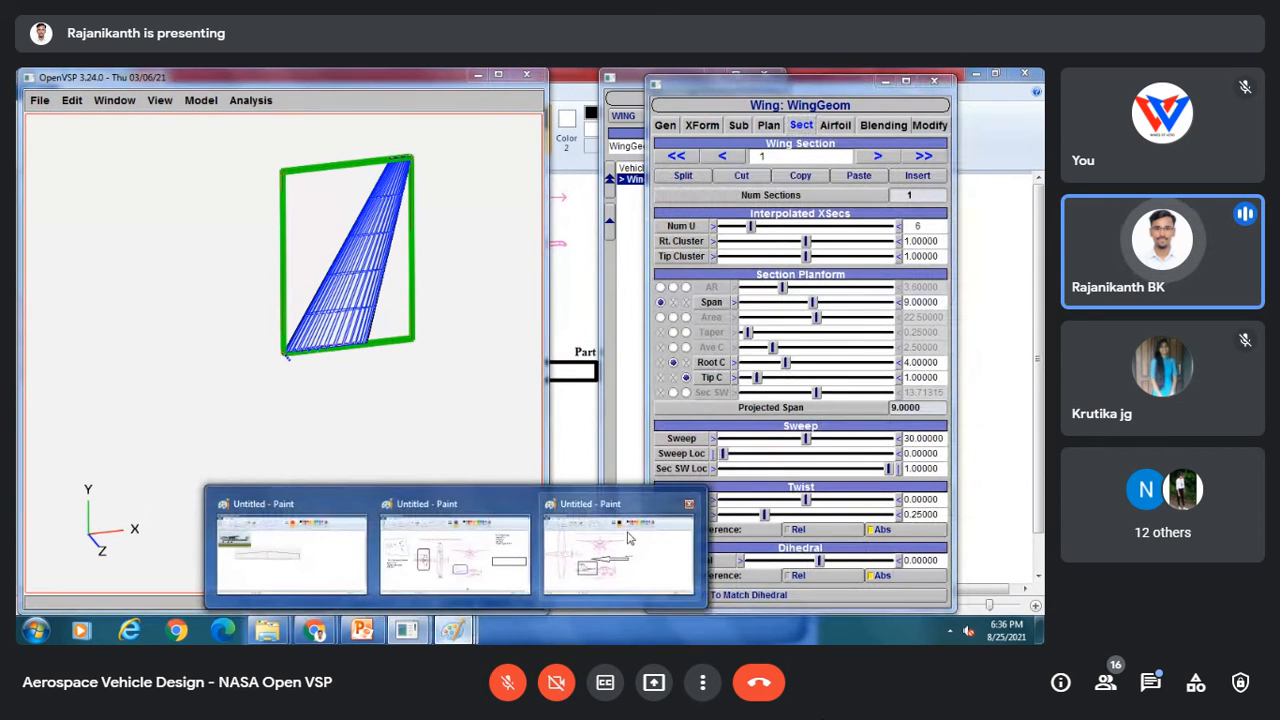
left_click(405, 530)
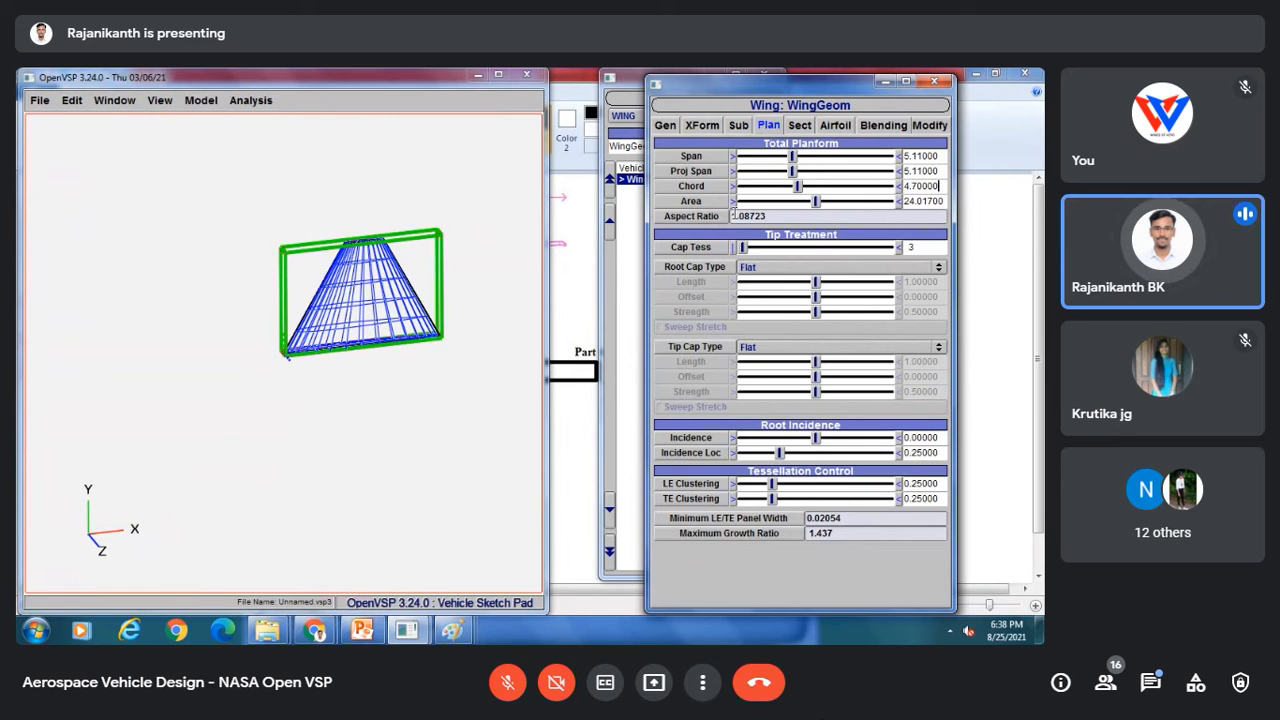
left_click(801, 126)
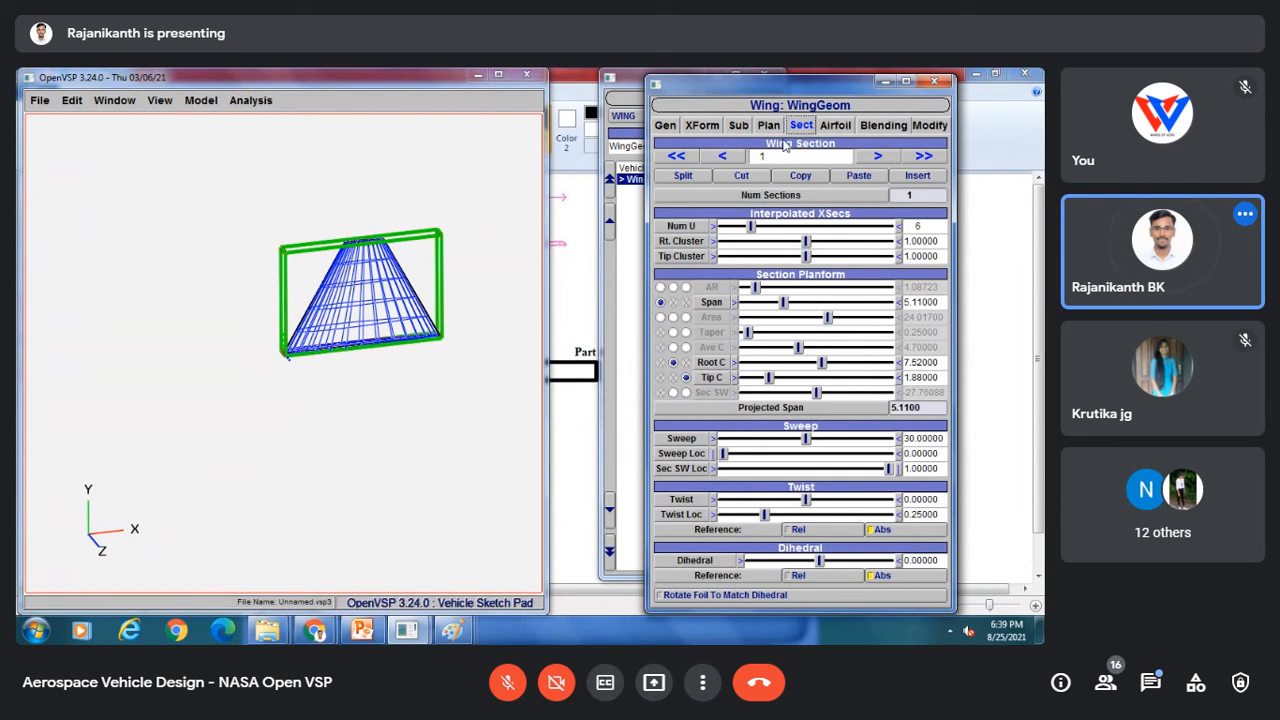
Step: Add another pencil line to the vertical tail sketch in the side view
left_click_drag(400, 306, 340, 296)
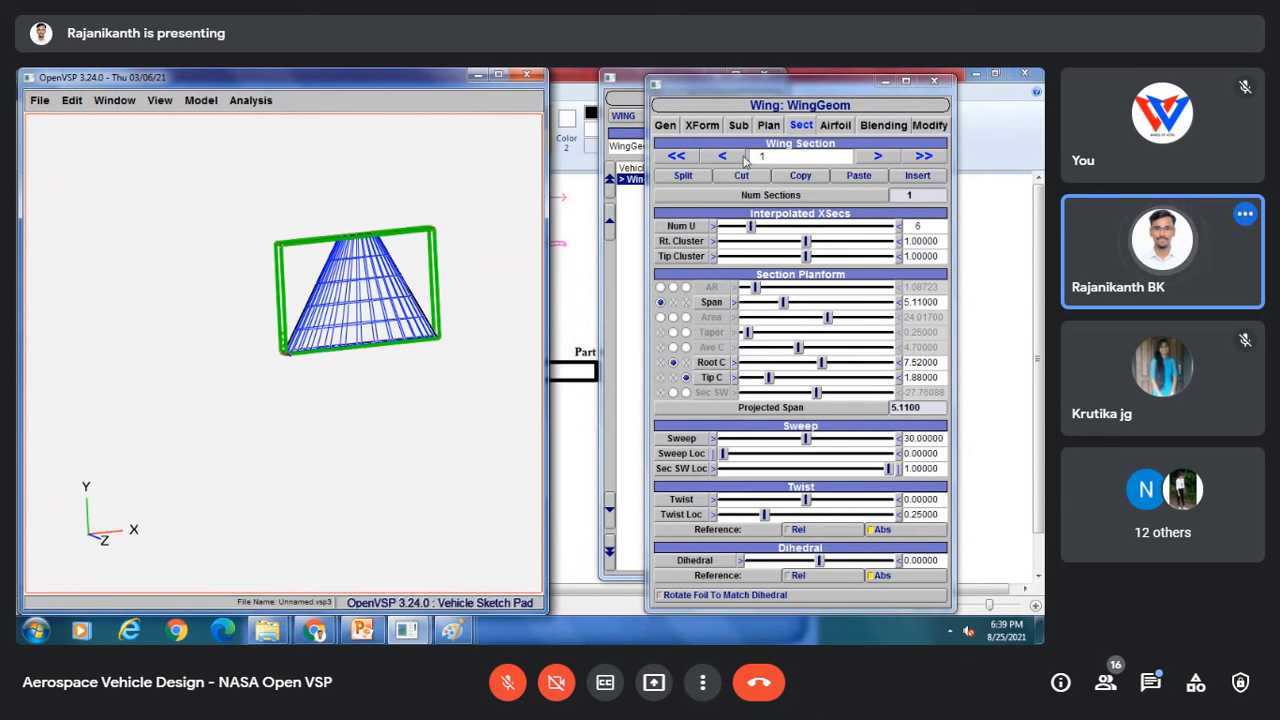
left_click_drag(377, 300, 450, 190)
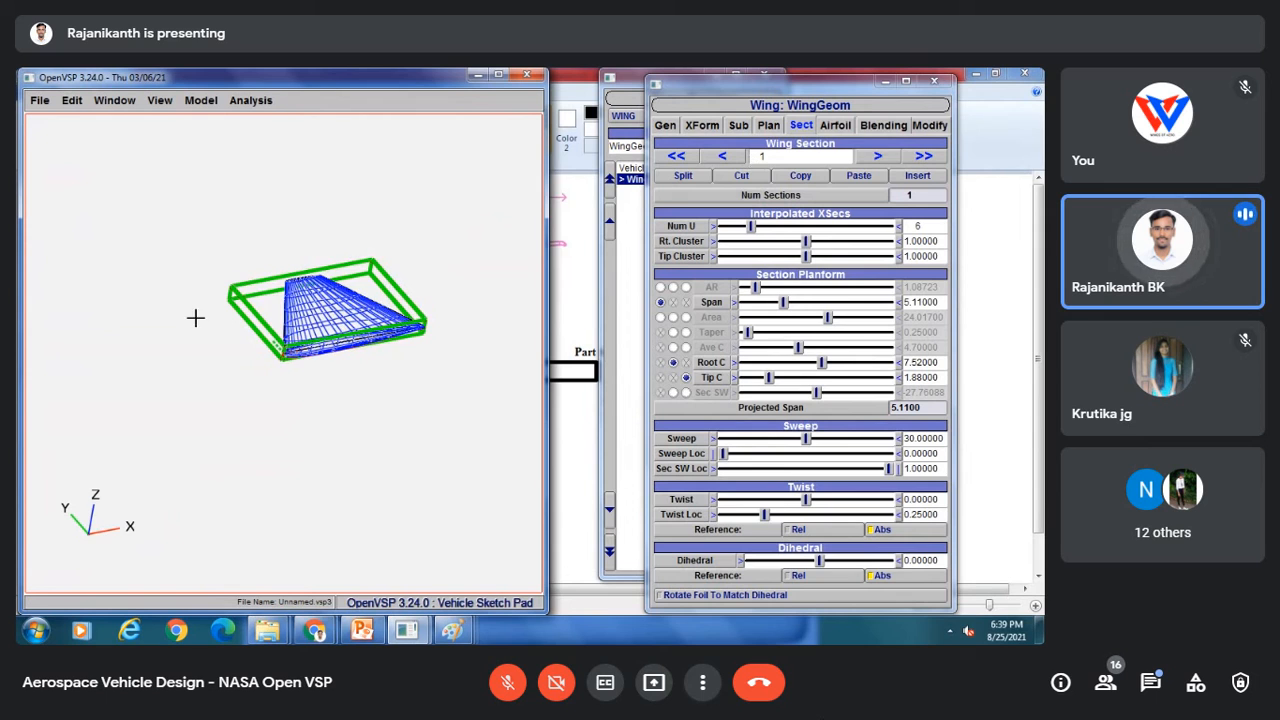
left_click_drag(195, 318, 340, 423)
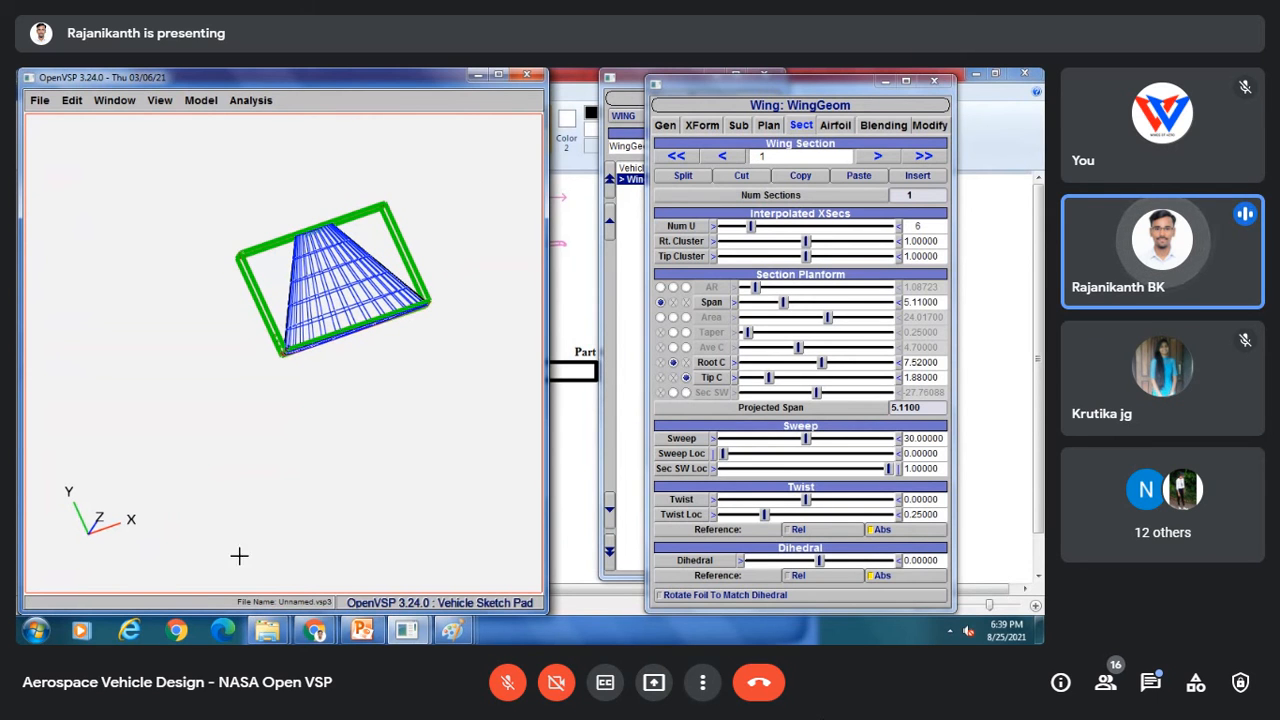
mouse_move(452, 630)
left_click(457, 548)
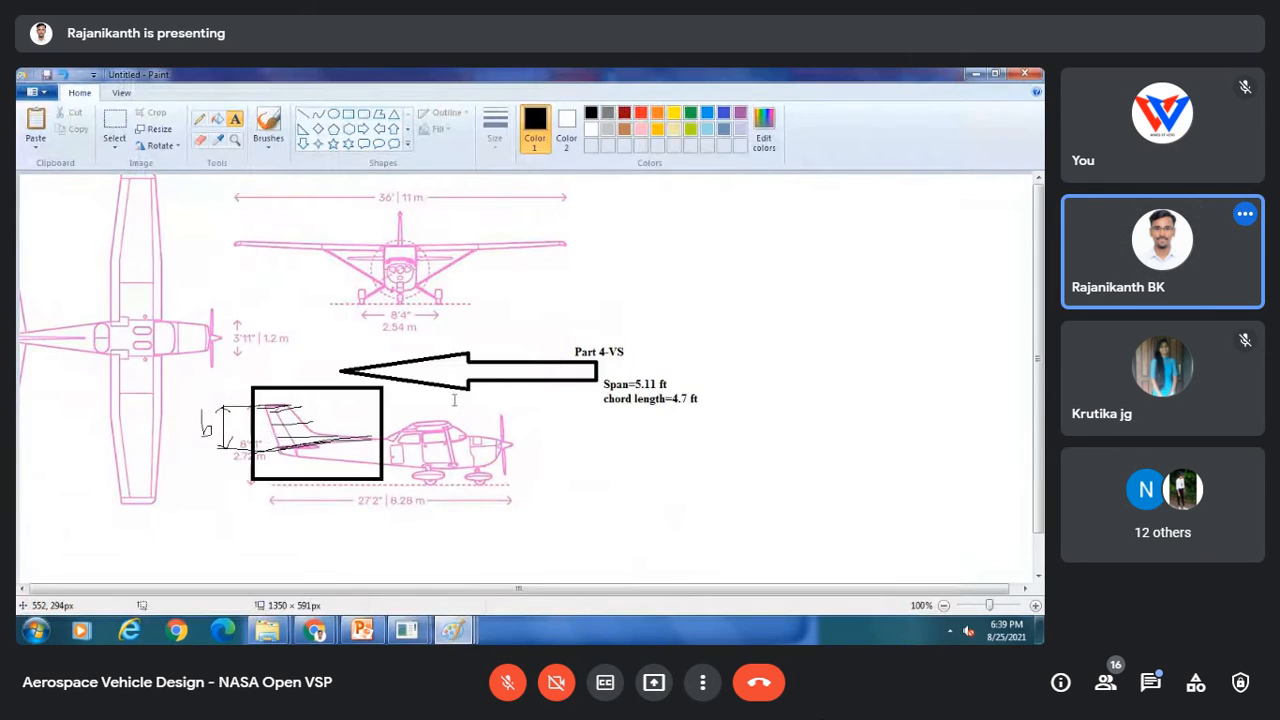
left_click(201, 118)
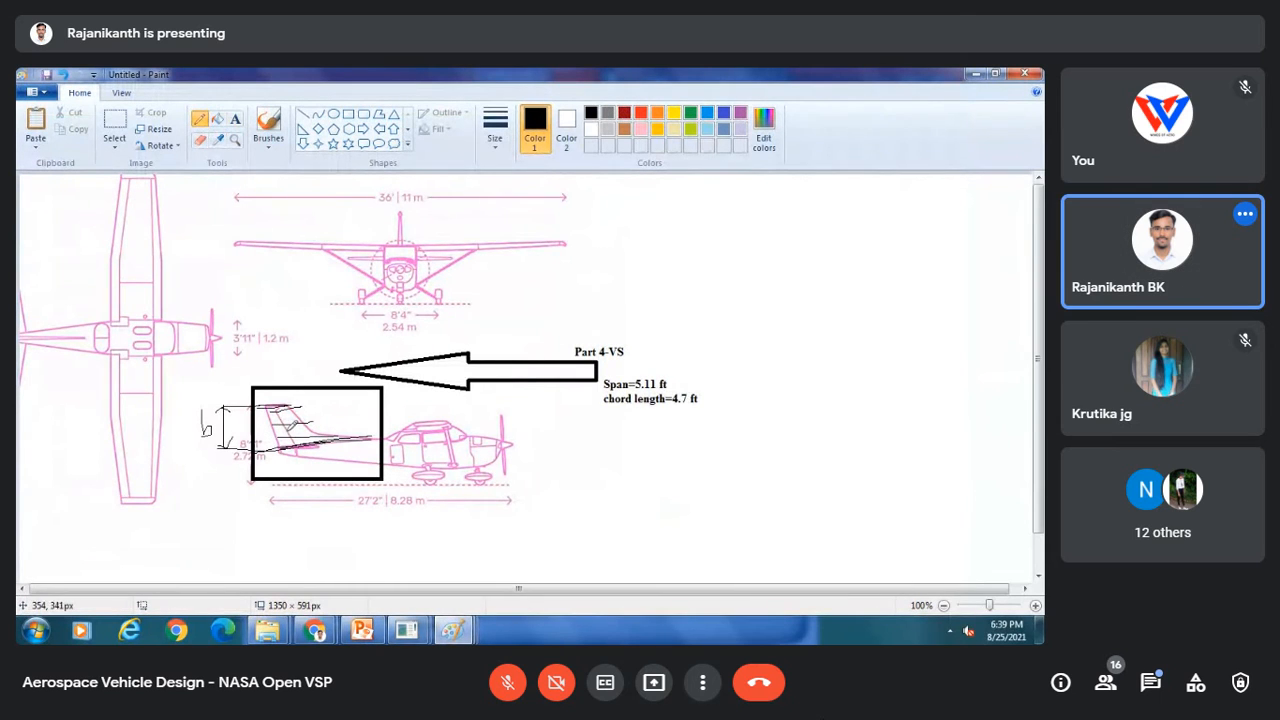
mouse_move(277, 447)
left_mouse_down()
mouse_move(269, 406)
mouse_move(294, 400)
mouse_move(309, 428)
mouse_move(367, 438)
mouse_move(281, 447)
left_mouse_up()
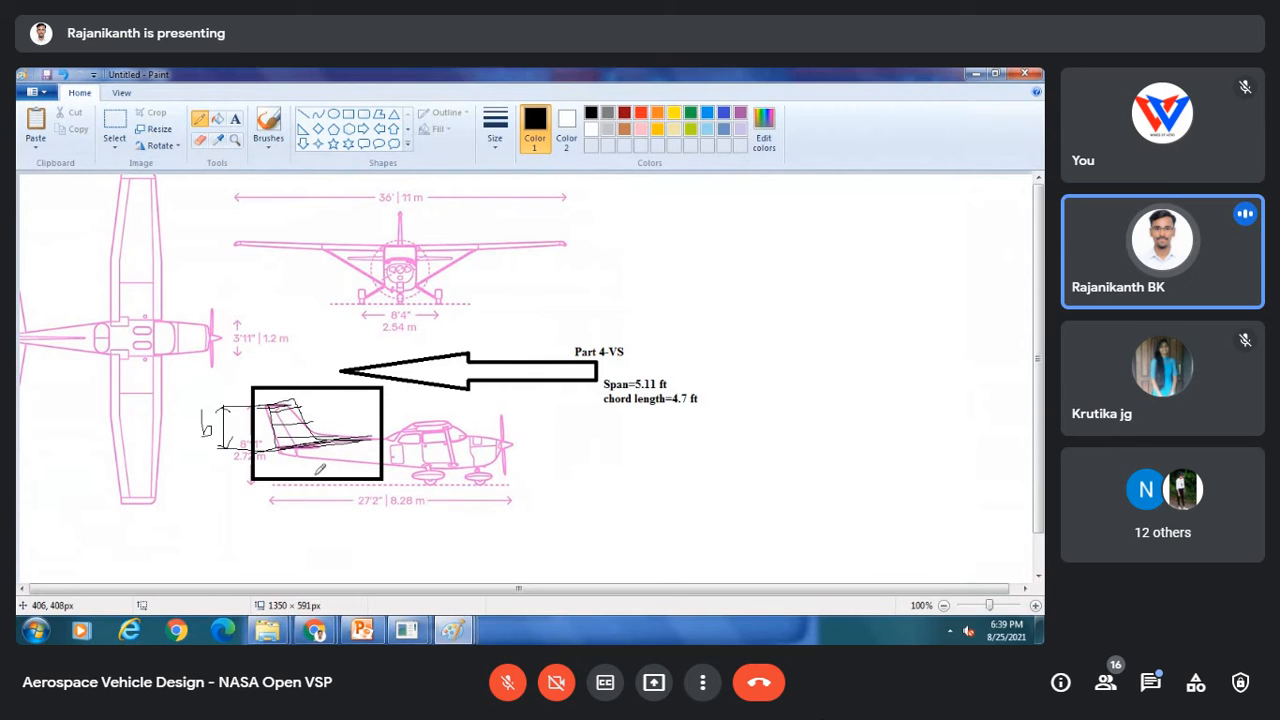
Step: Orbit the 3D view to inspect the tapered fin
left_click(452, 632)
left_click(499, 552)
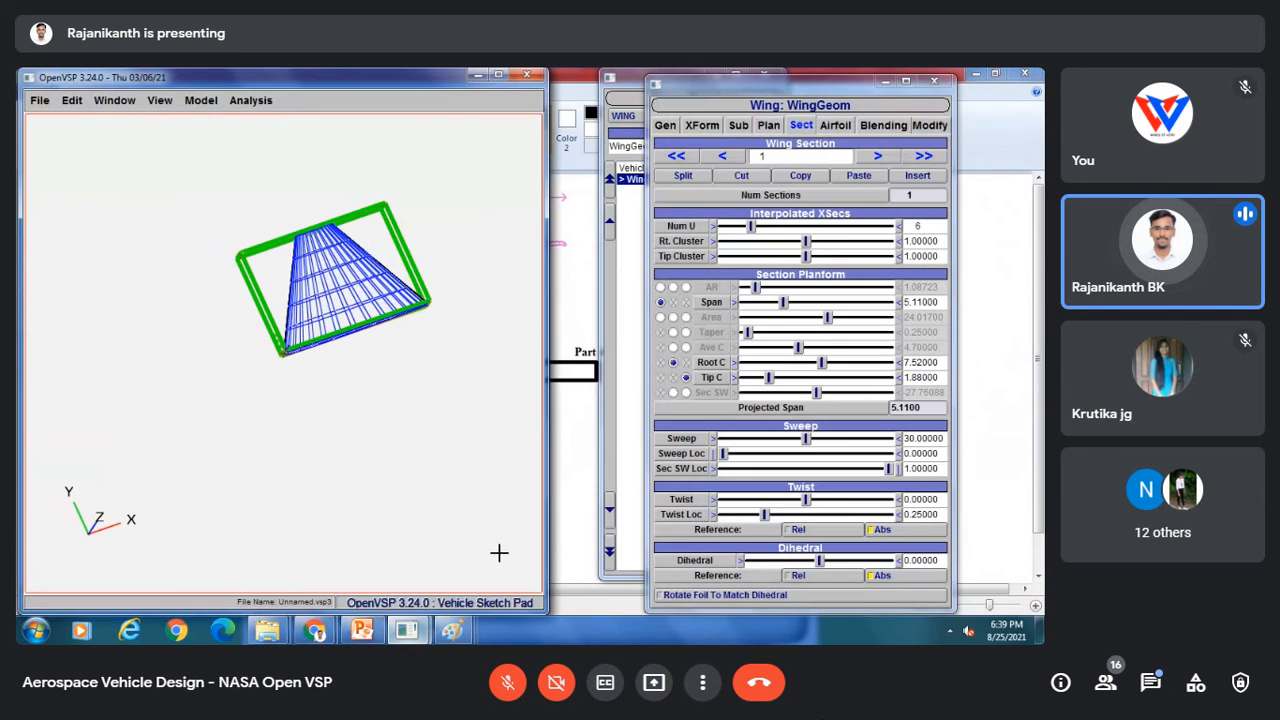
left_click_drag(342, 282, 366, 380)
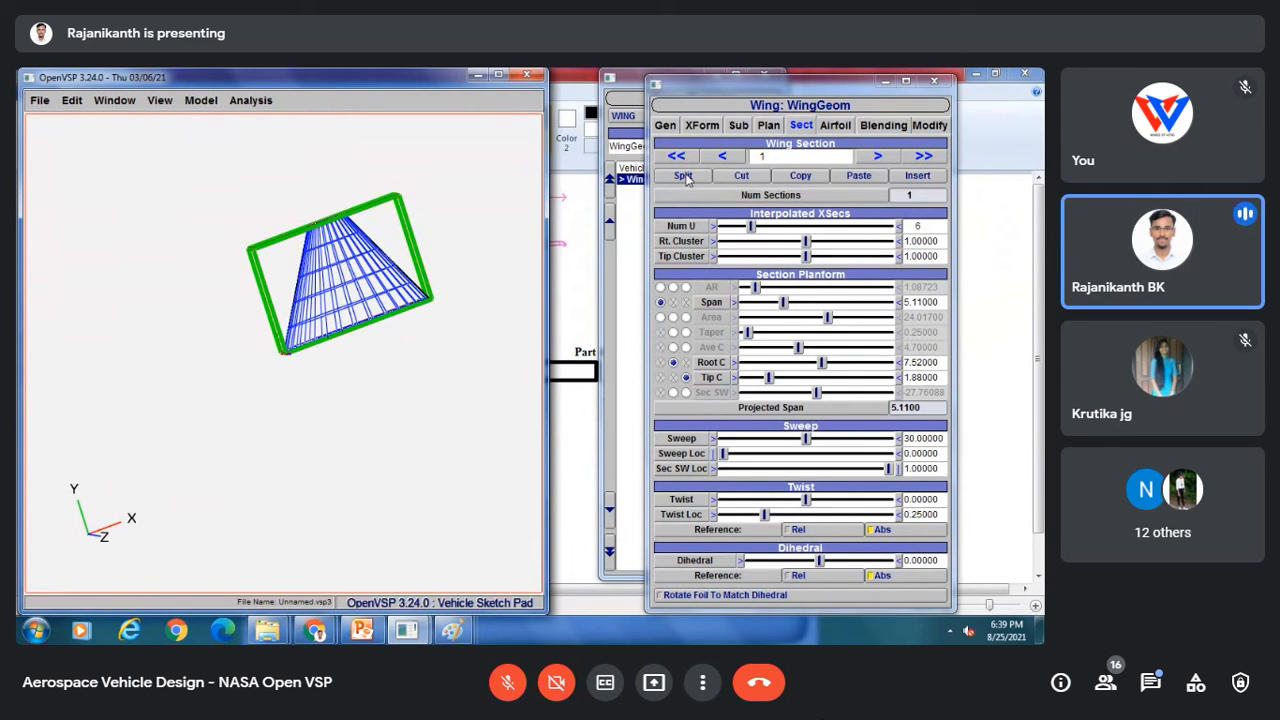
Step: Sketch a freehand swept vertical-tail outline to the right of the span and chord notes
mouse_move(405, 630)
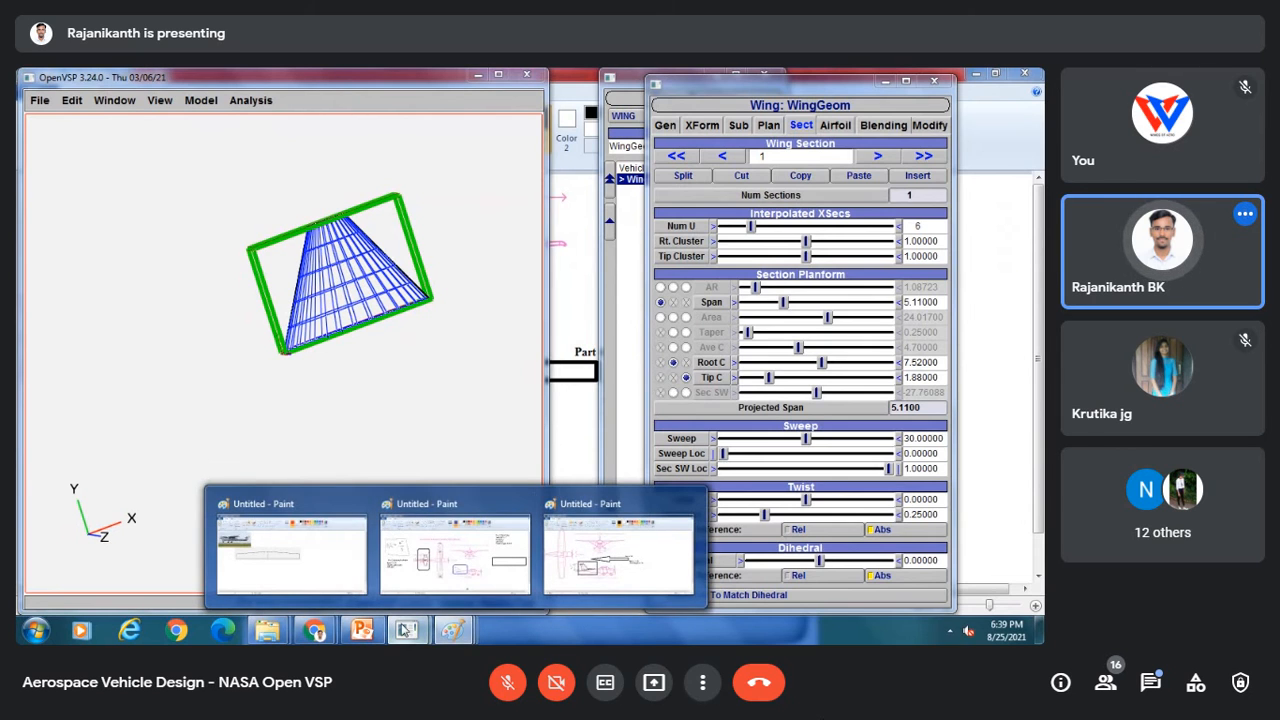
left_click(604, 550)
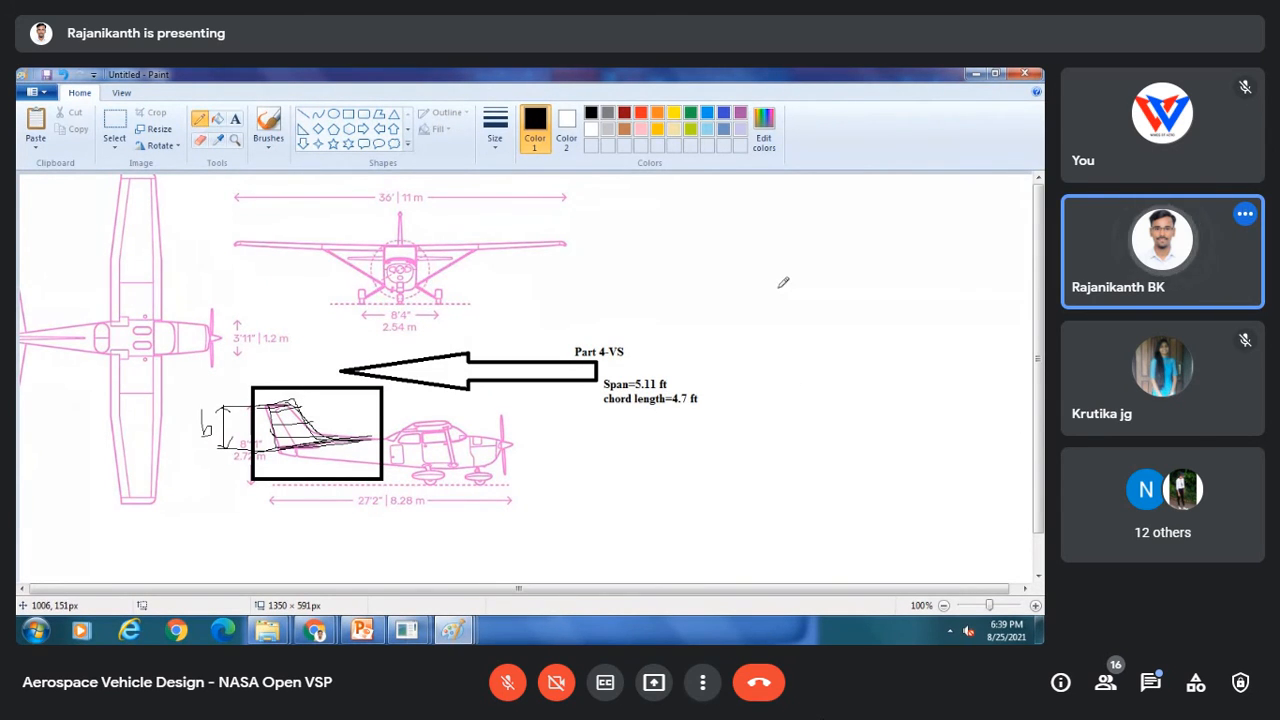
mouse_move(782, 292)
left_mouse_down()
mouse_move(810, 291)
mouse_move(935, 369)
left_mouse_up()
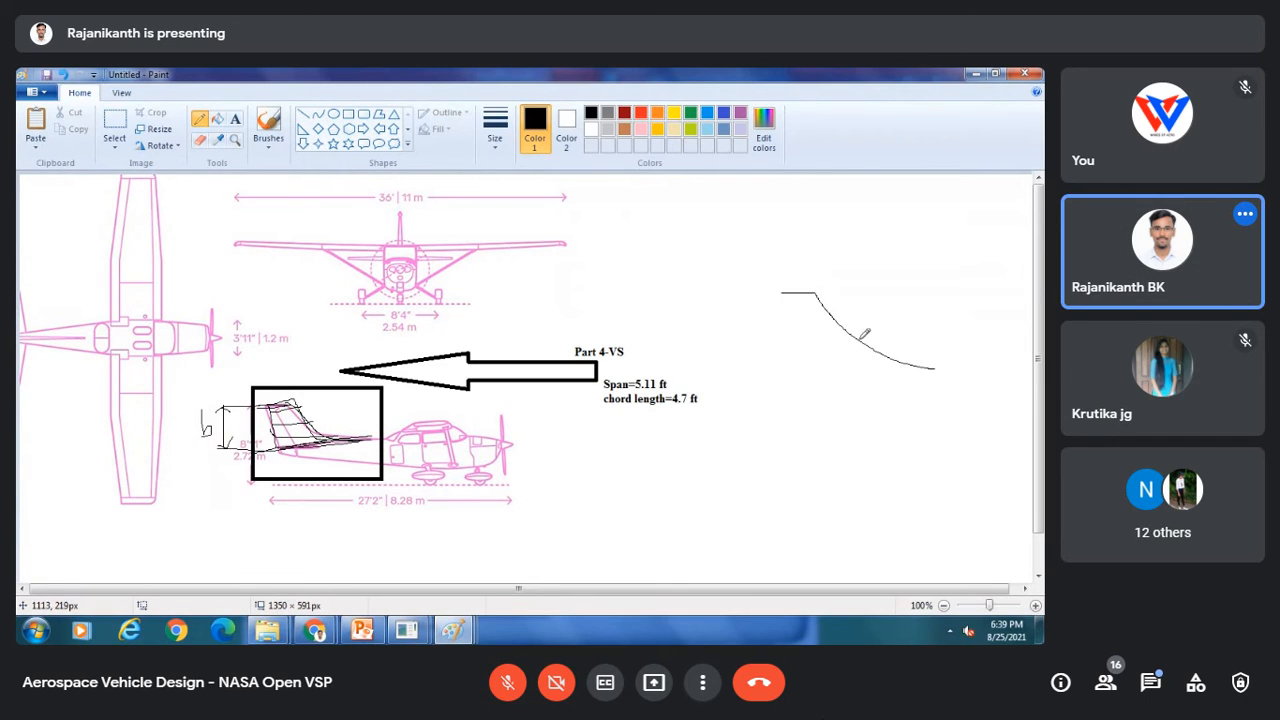
left_click_drag(782, 293, 834, 400)
mouse_move(935, 369)
left_mouse_down()
mouse_move(1028, 376)
mouse_move(826, 400)
left_mouse_up()
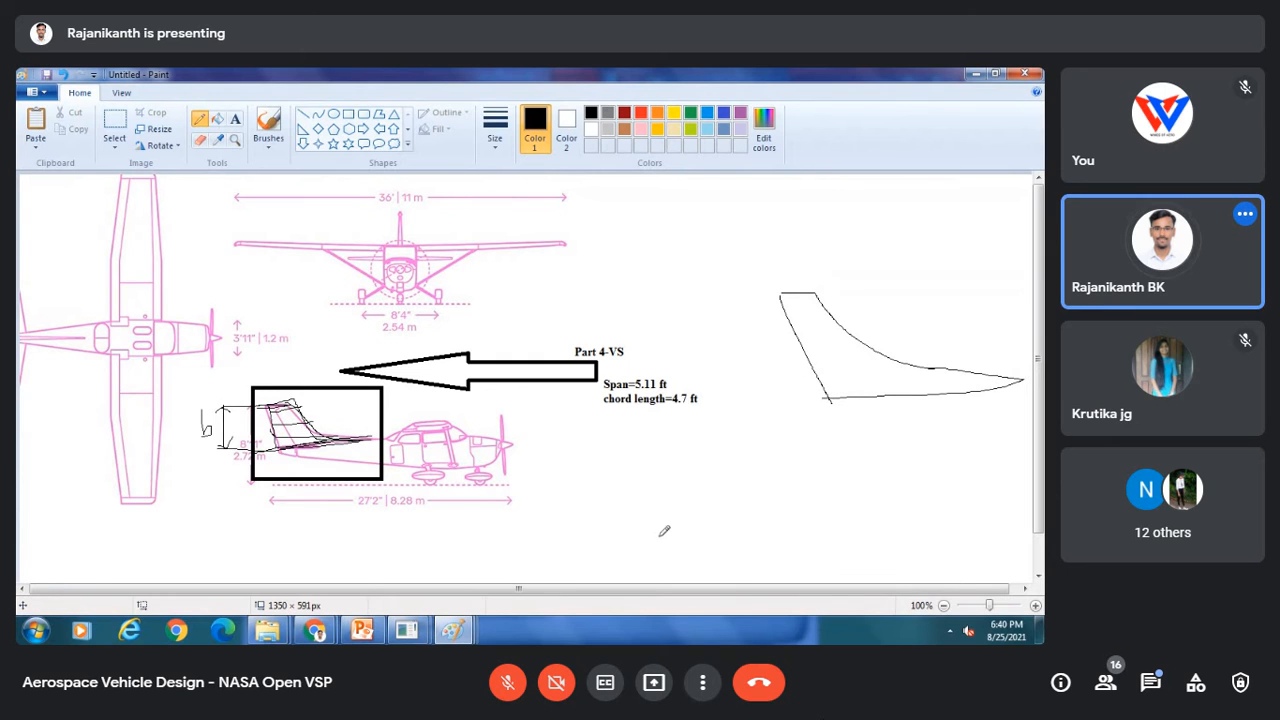
Step: Return to OpenVSP and split the fin's first wing section four times to make five sections
mouse_move(406, 630)
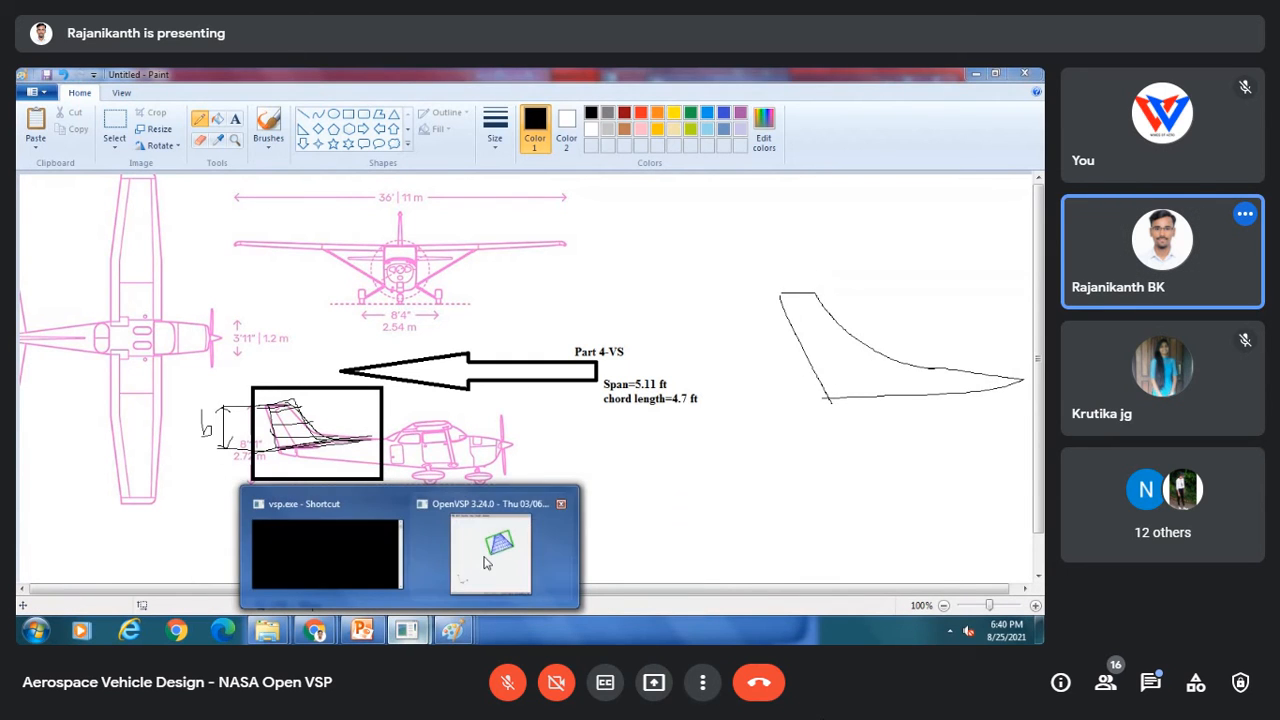
left_click(490, 550)
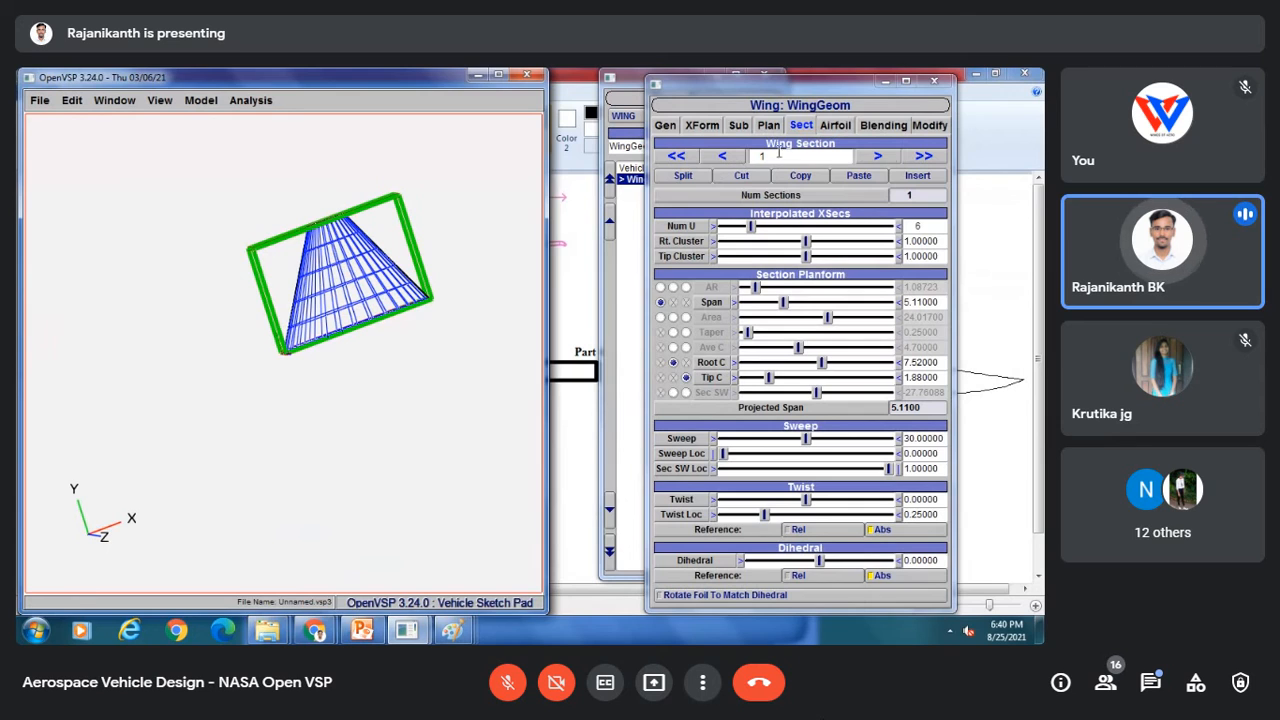
left_click(689, 176)
left_click(689, 176)
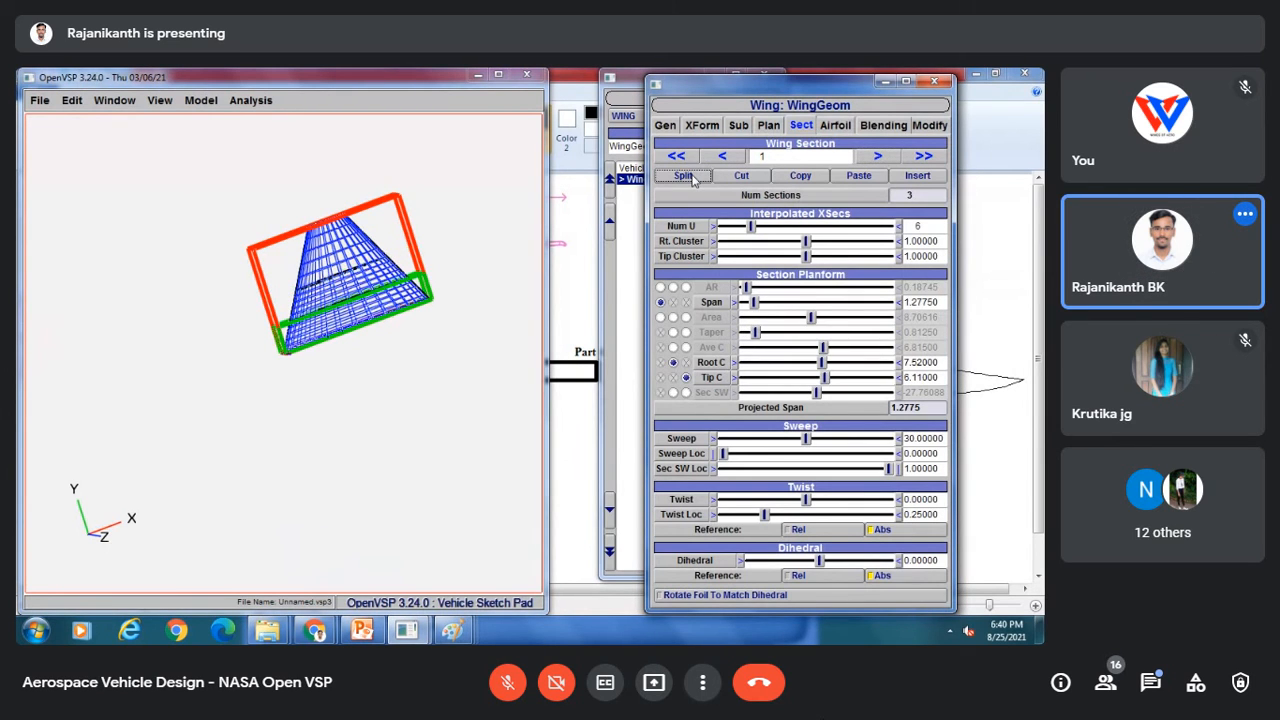
left_click(689, 176)
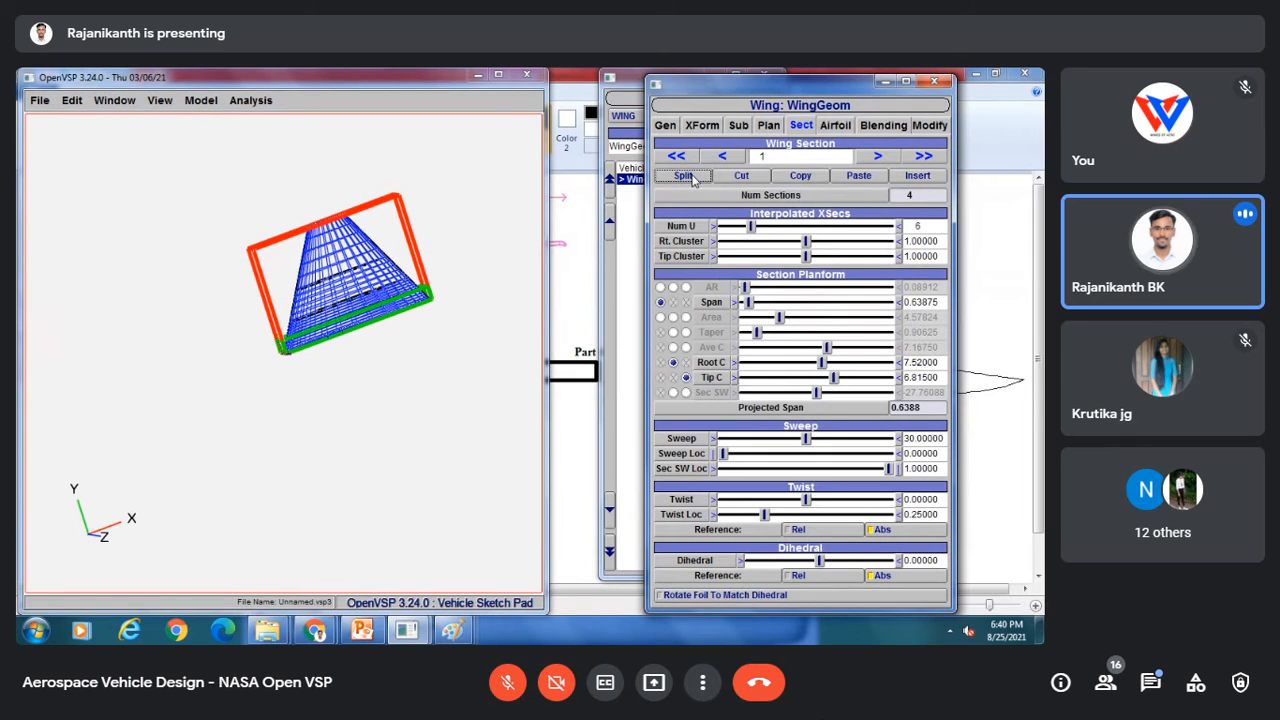
left_click(690, 177)
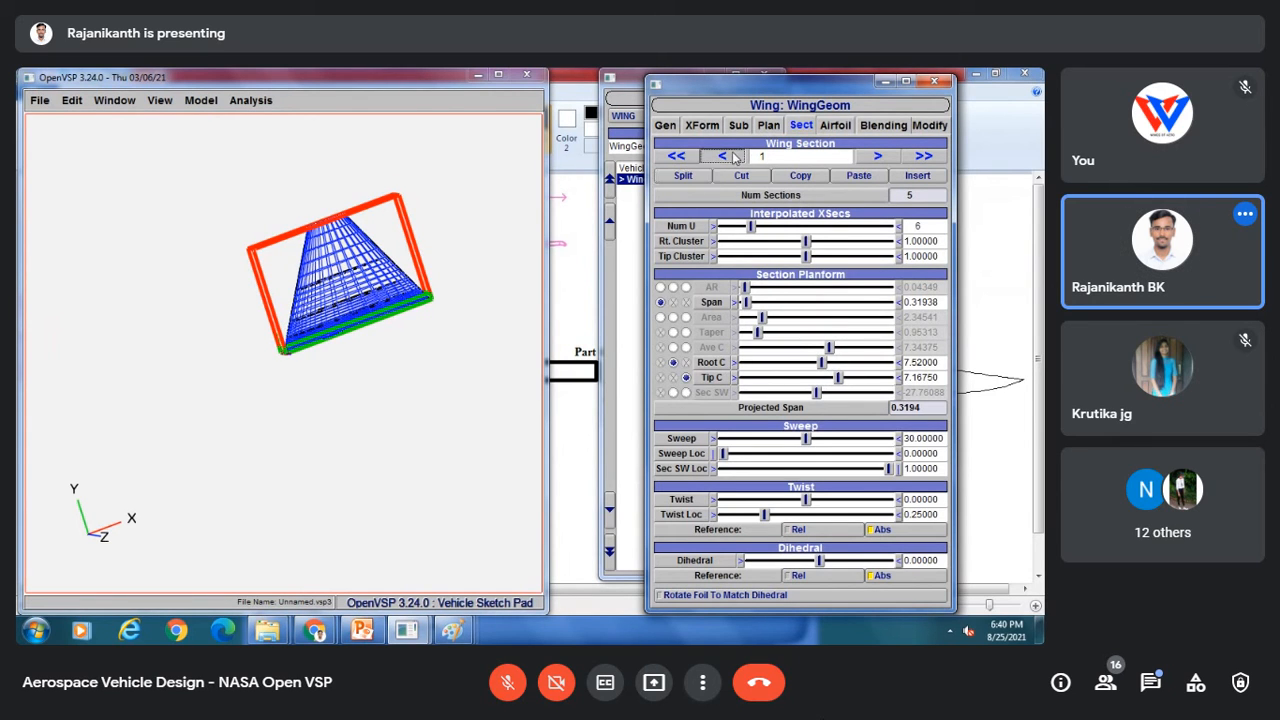
Step: Step through the wing sections to section 5 and back to section 1, orbiting the 3D view
left_click(877, 157)
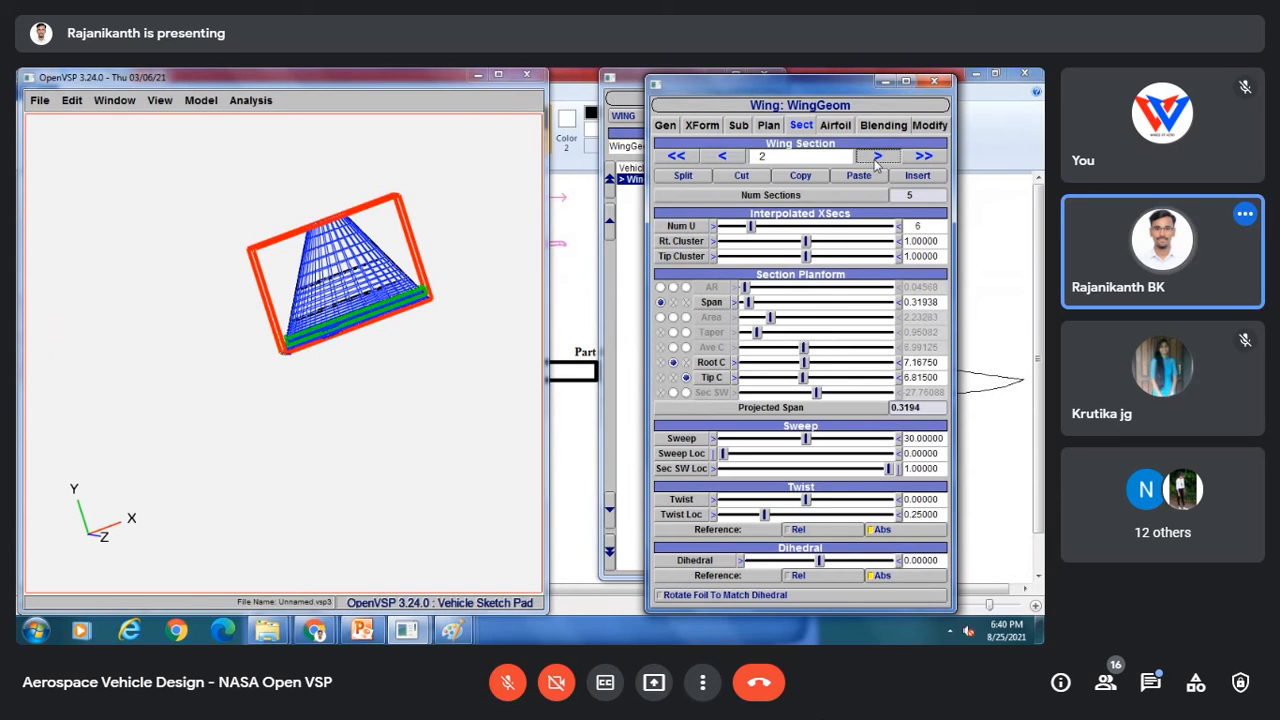
left_click(877, 157)
left_click(877, 157)
left_click(877, 157)
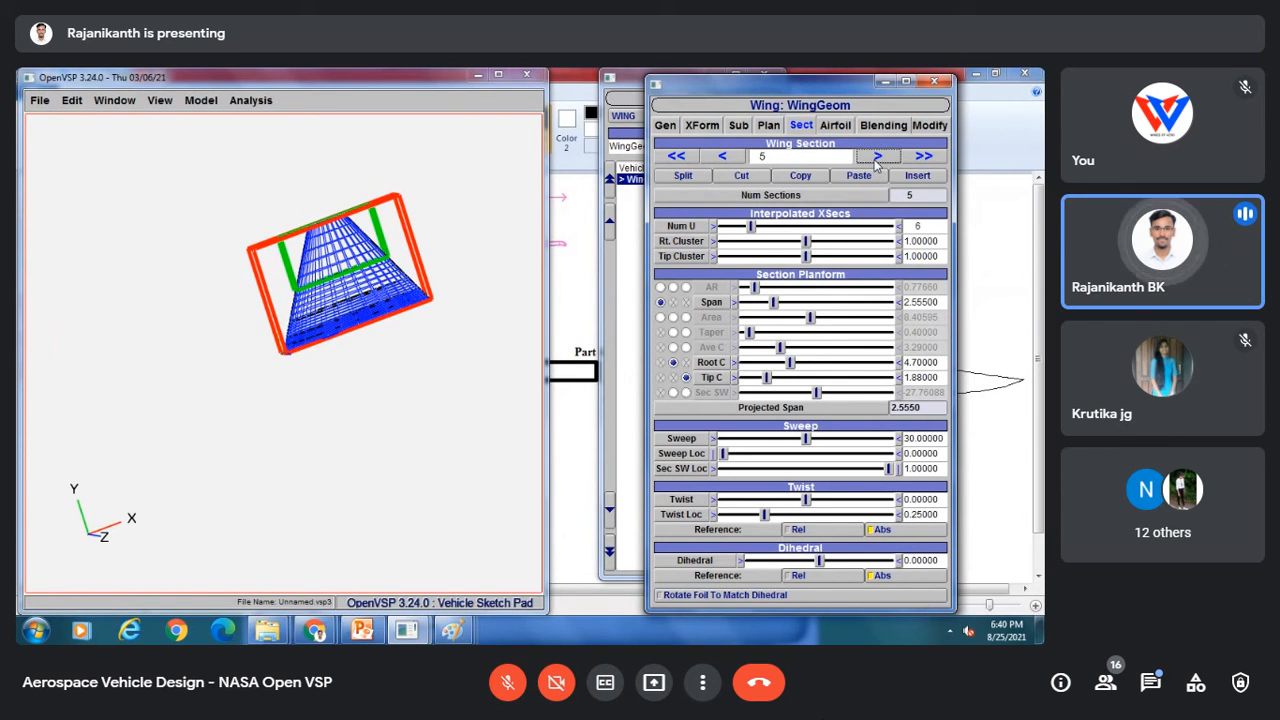
left_click_drag(352, 371, 342, 313)
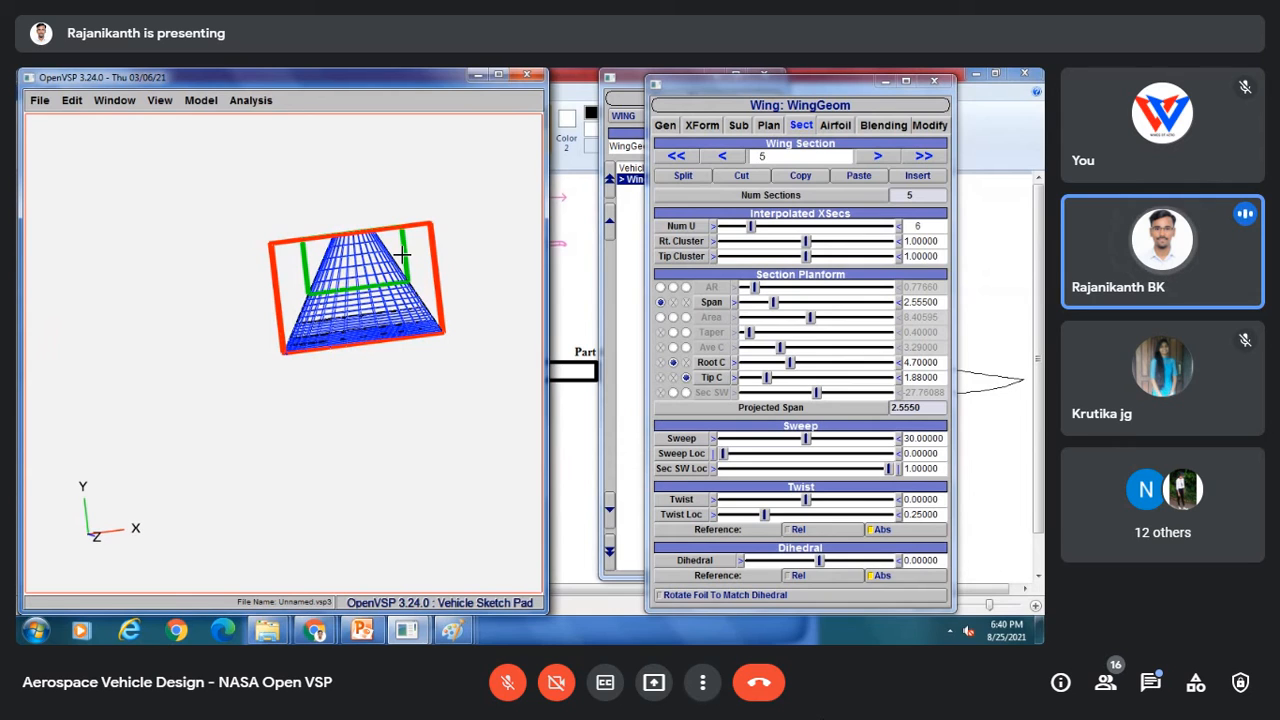
left_click(726, 158)
left_click(726, 158)
left_click(726, 158)
left_click(726, 158)
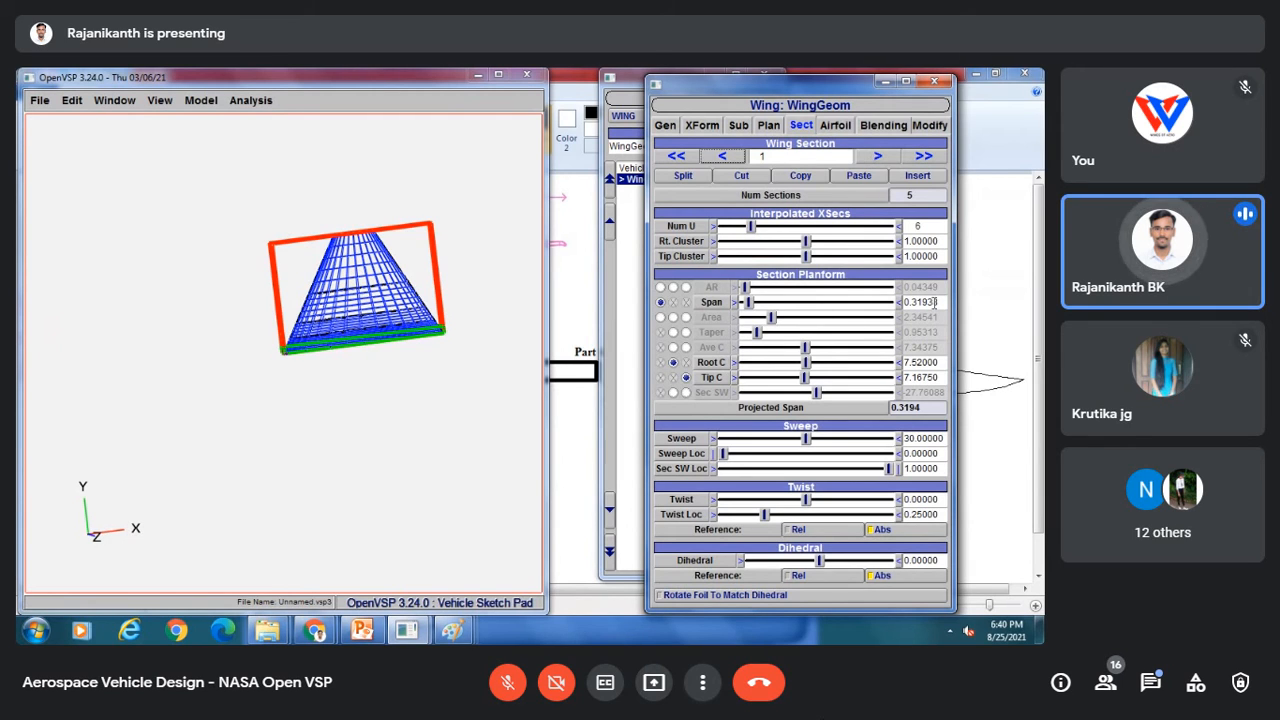
Step: Switch the viewport to the top view, then to a four-view layout
scroll(345, 290, "up", 3)
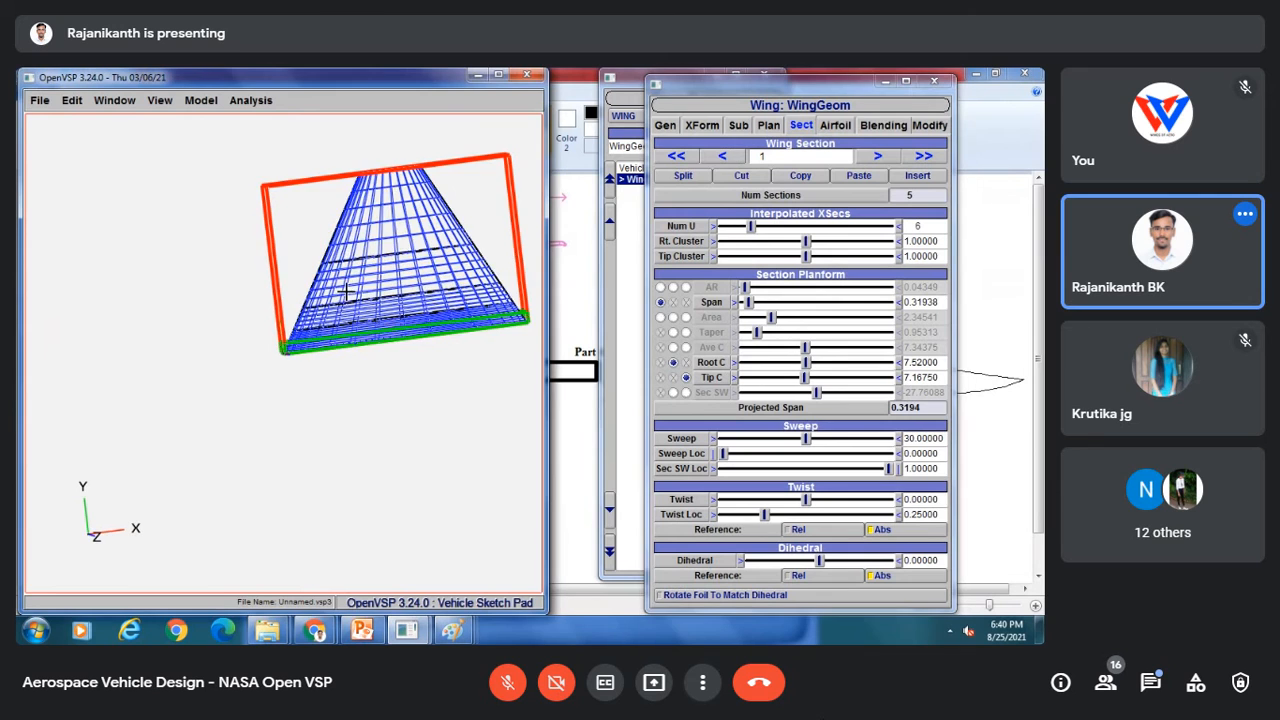
left_click_drag(345, 292, 304, 366)
left_click(158, 100)
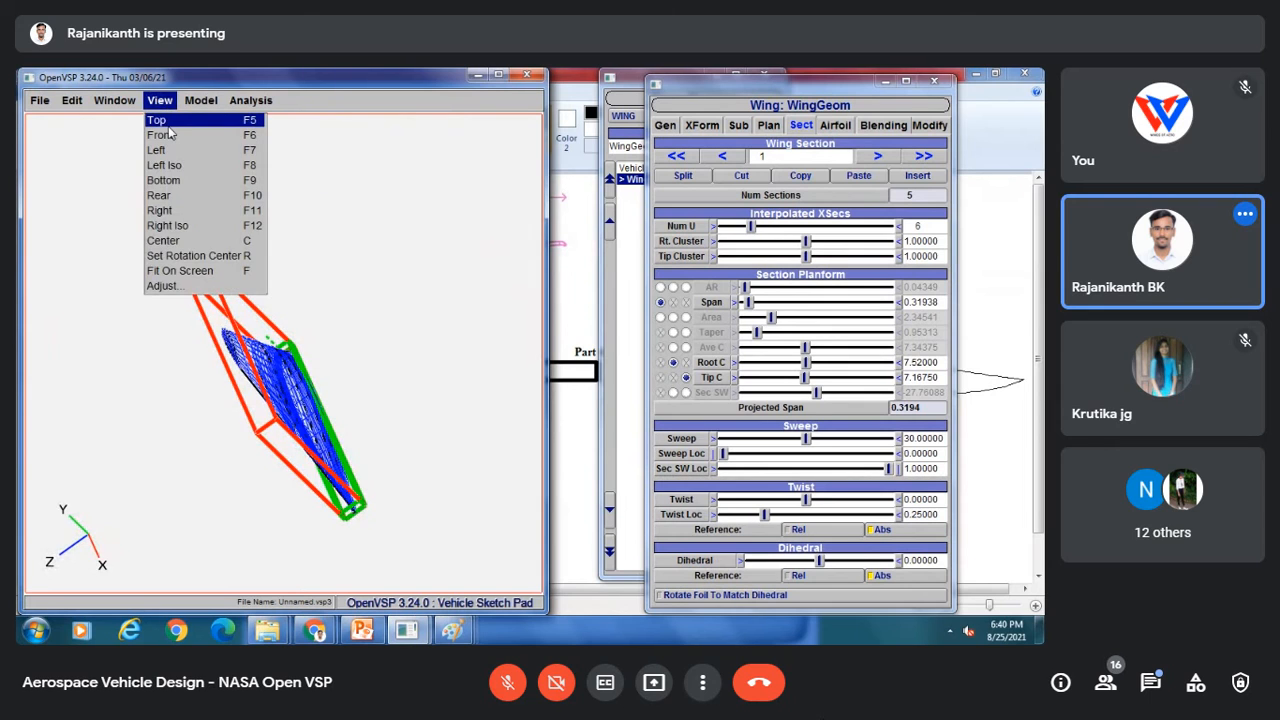
left_click(168, 125)
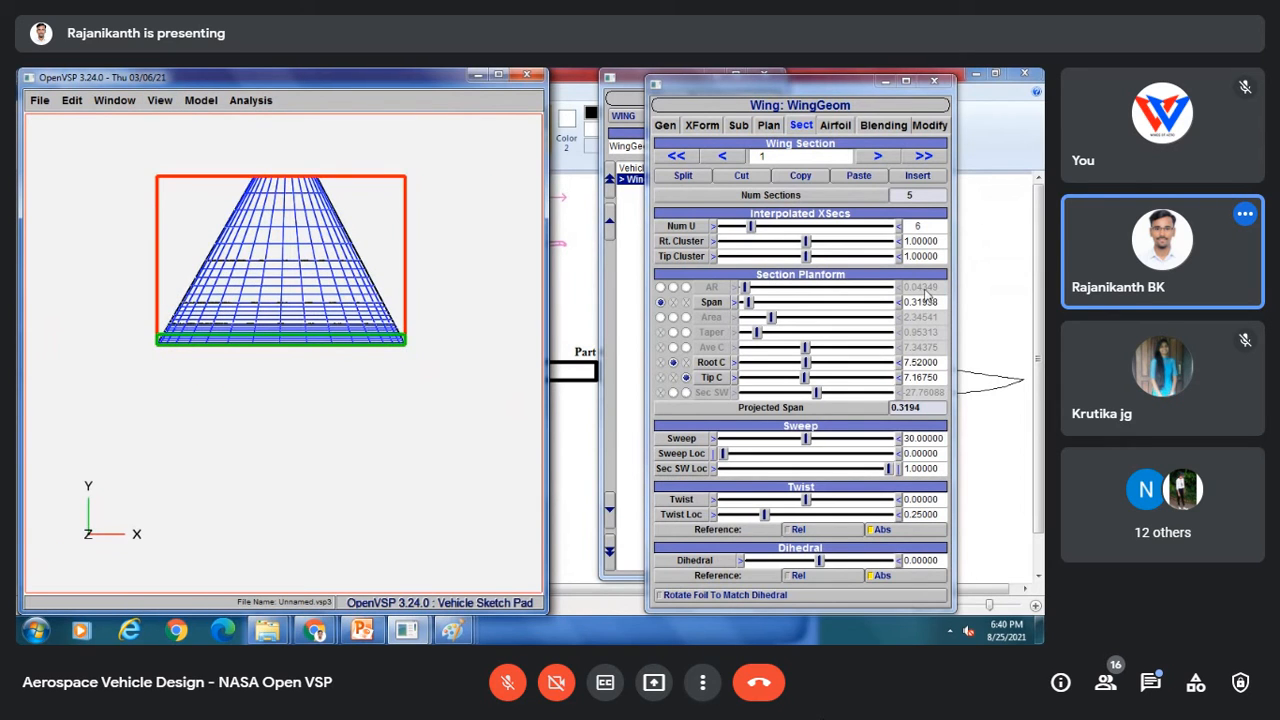
left_click(158, 100)
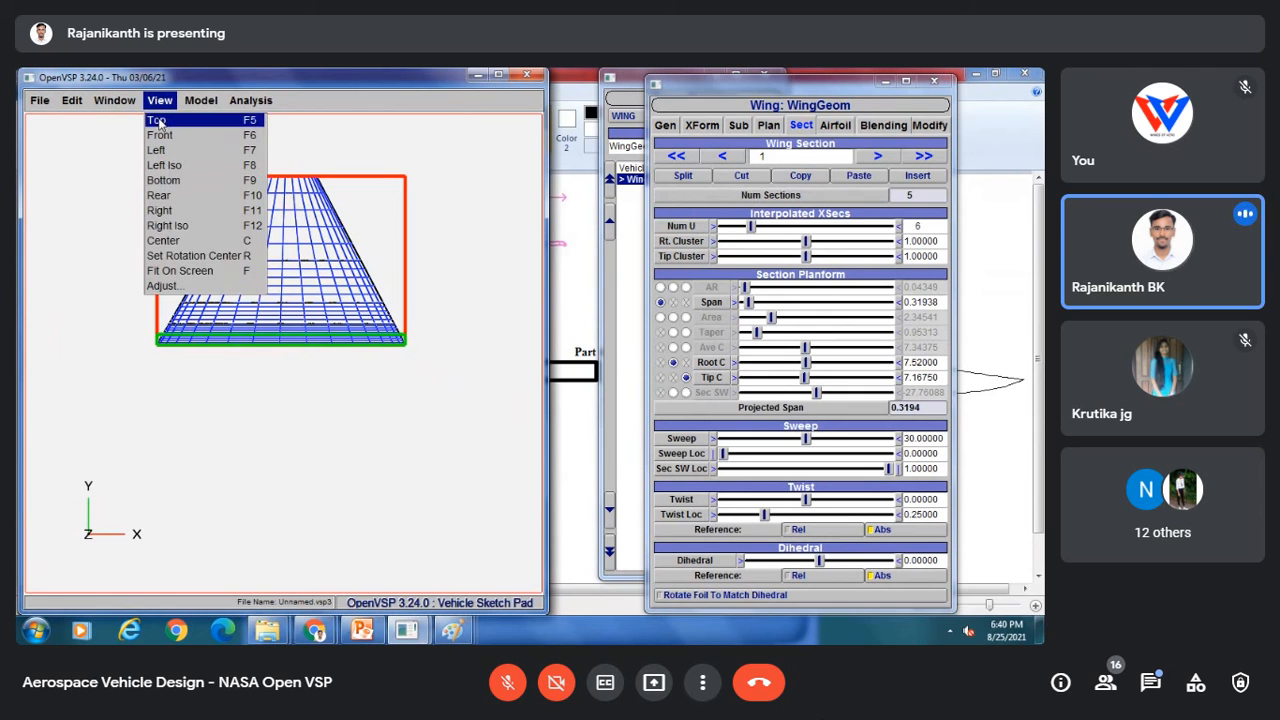
mouse_move(114, 100)
left_click(117, 135)
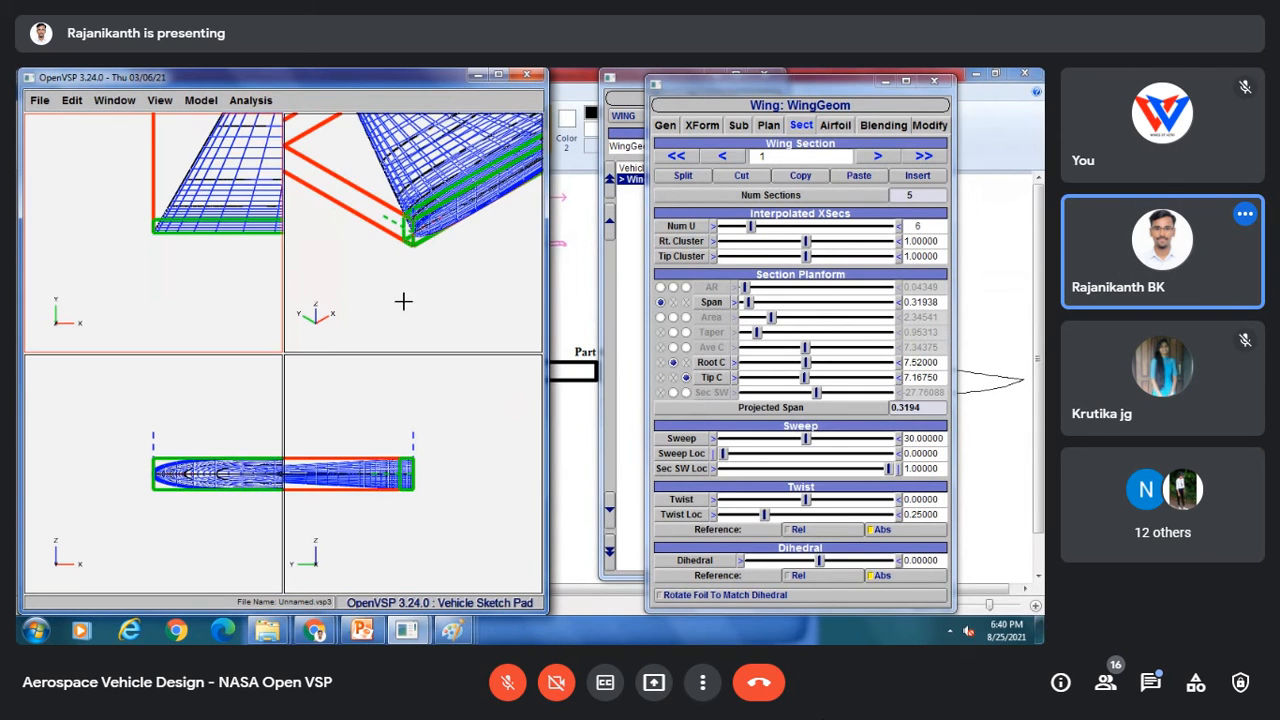
Step: Orbit, zoom and pan the four views to examine the split fin sections
left_click_drag(403, 297, 408, 270)
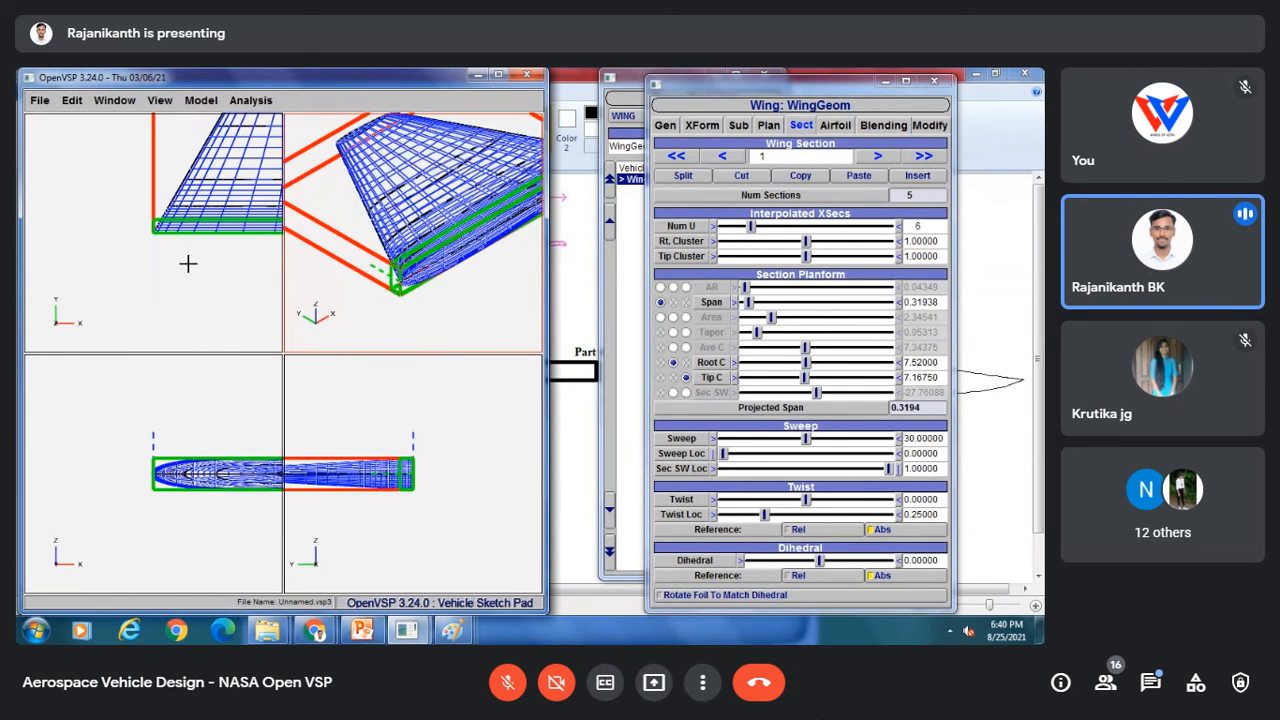
right_click_drag(182, 236, 129, 269)
scroll(446, 267, "down", 2)
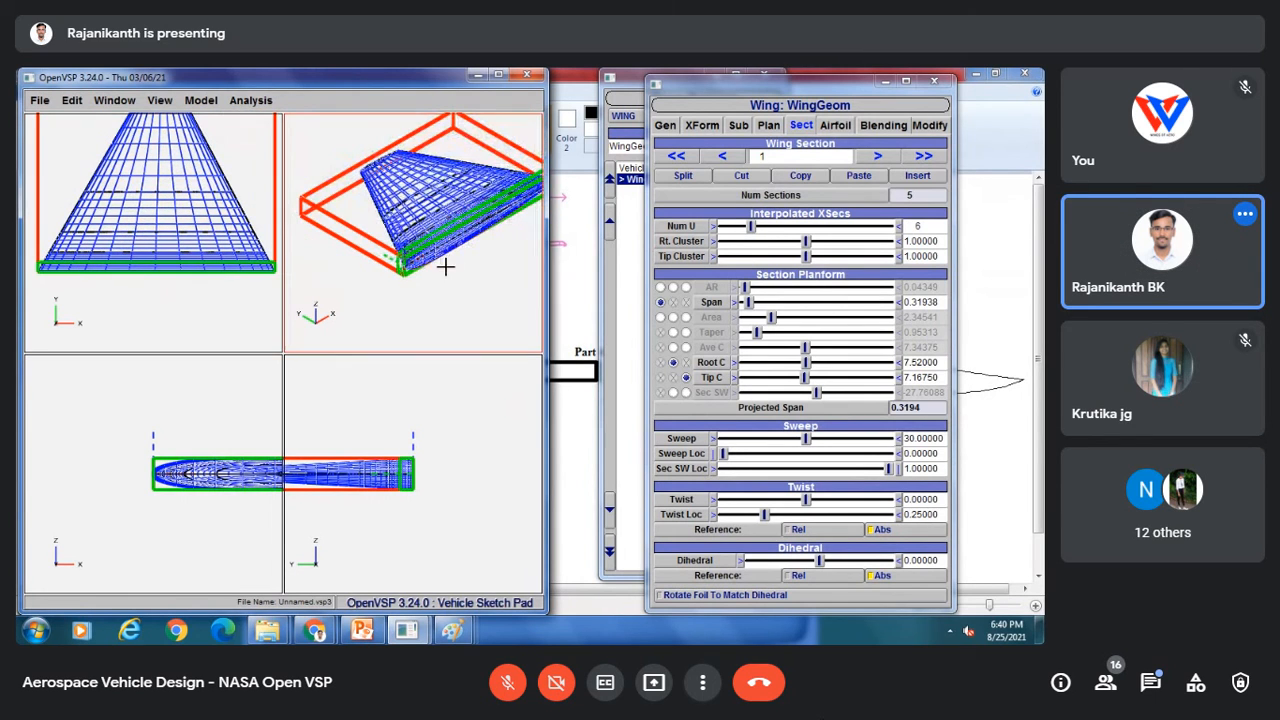
scroll(408, 446, "down", 2)
scroll(407, 444, "down", 2)
right_click_drag(205, 480, 17, 473)
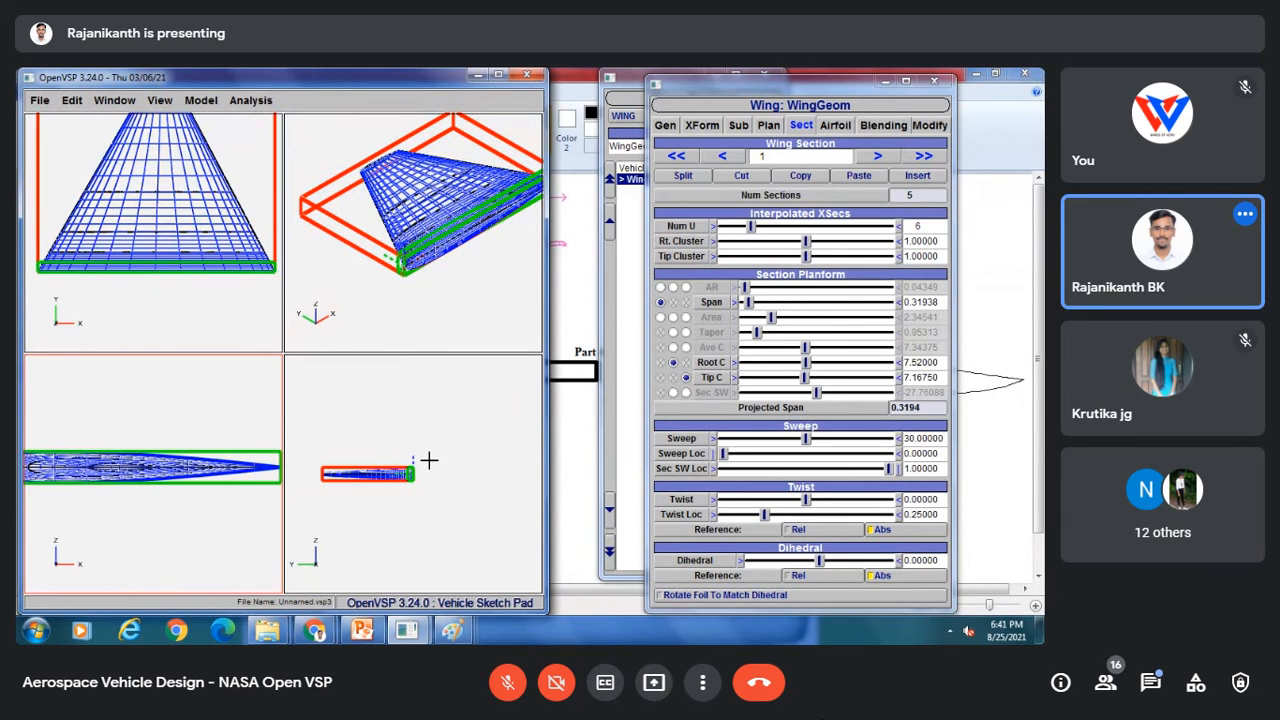
scroll(429, 460, "up", 3)
right_click_drag(394, 459, 489, 430)
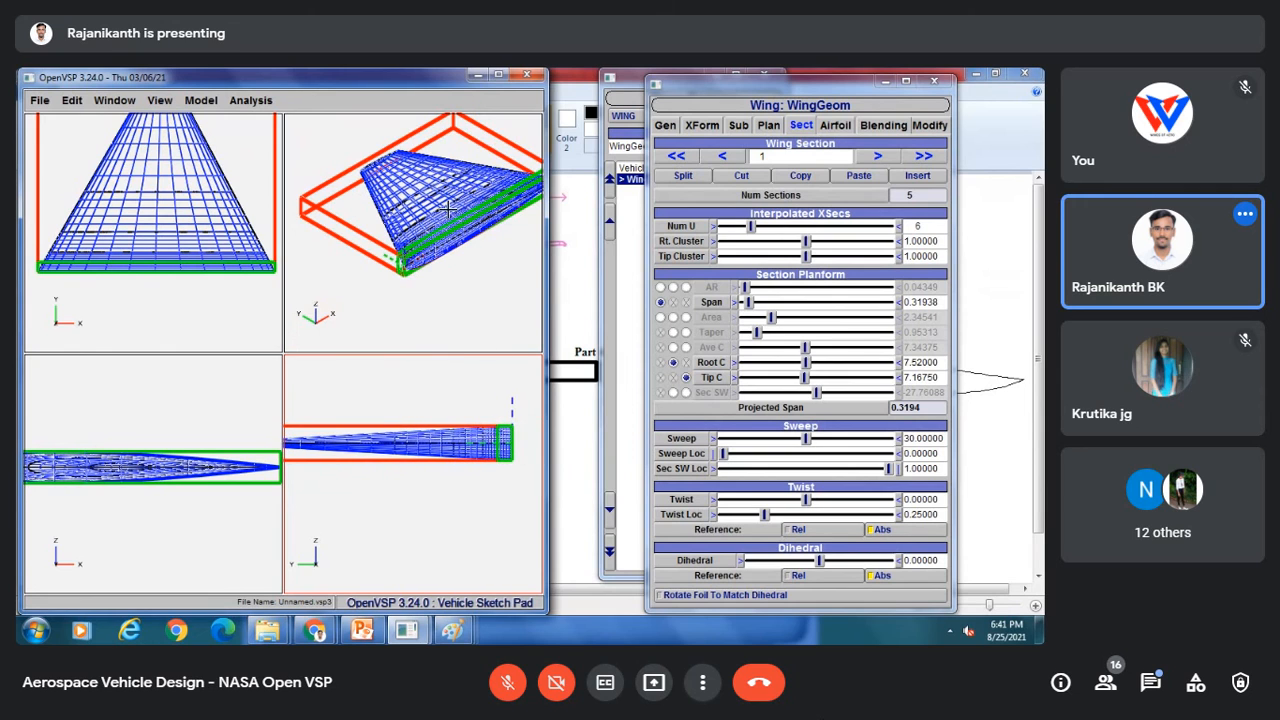
left_click(453, 243)
left_click_drag(453, 243, 466, 283)
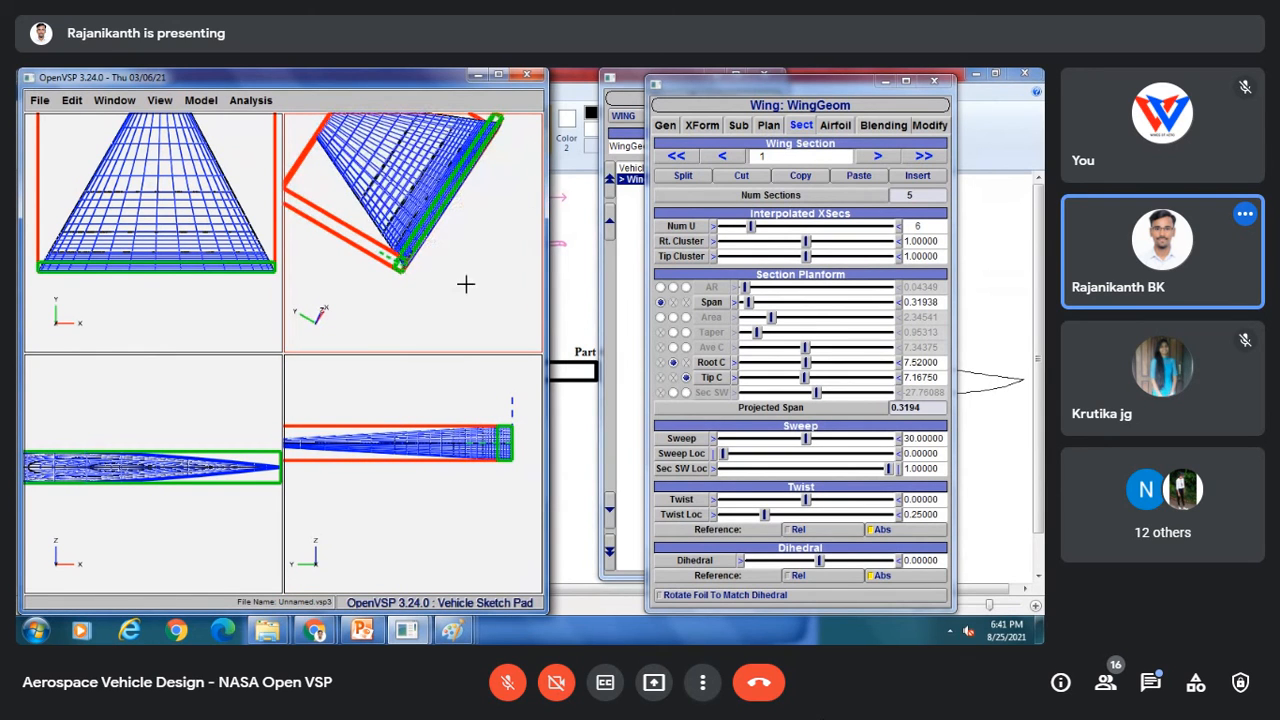
left_click(180, 215)
scroll(178, 230, "down", 3)
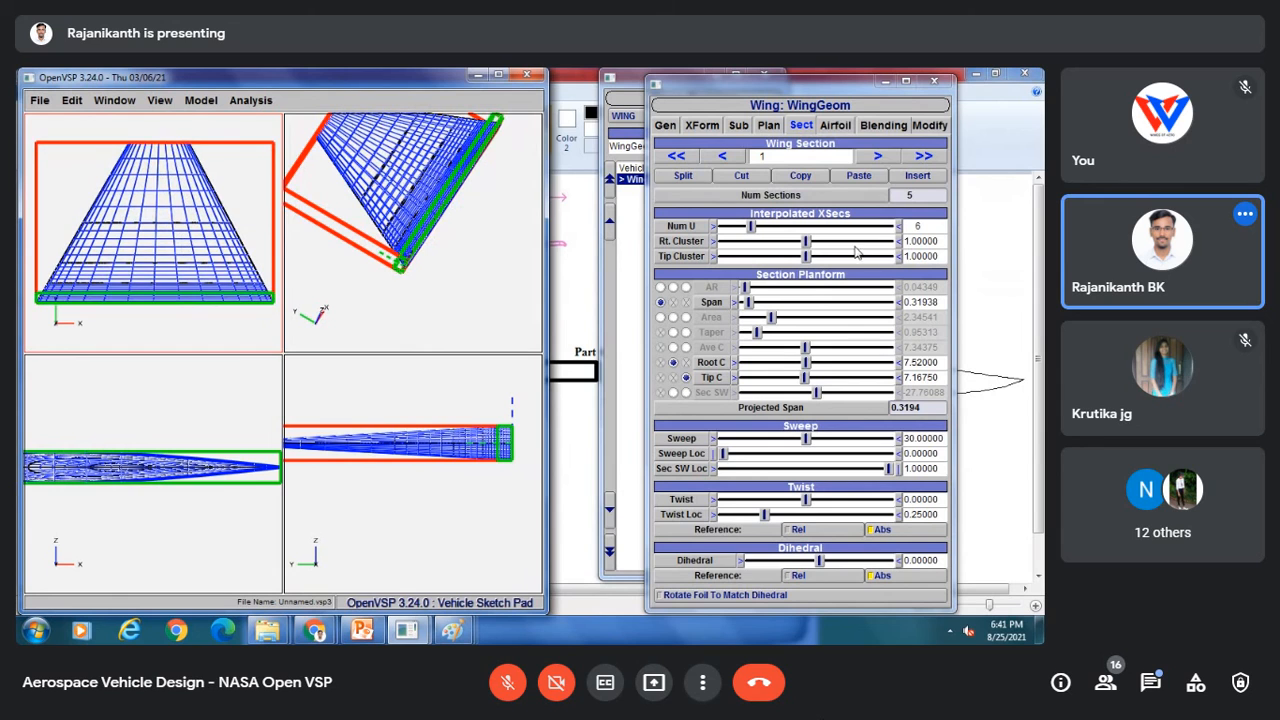
Step: Set the first section's span to 0.605
double_click(940, 302)
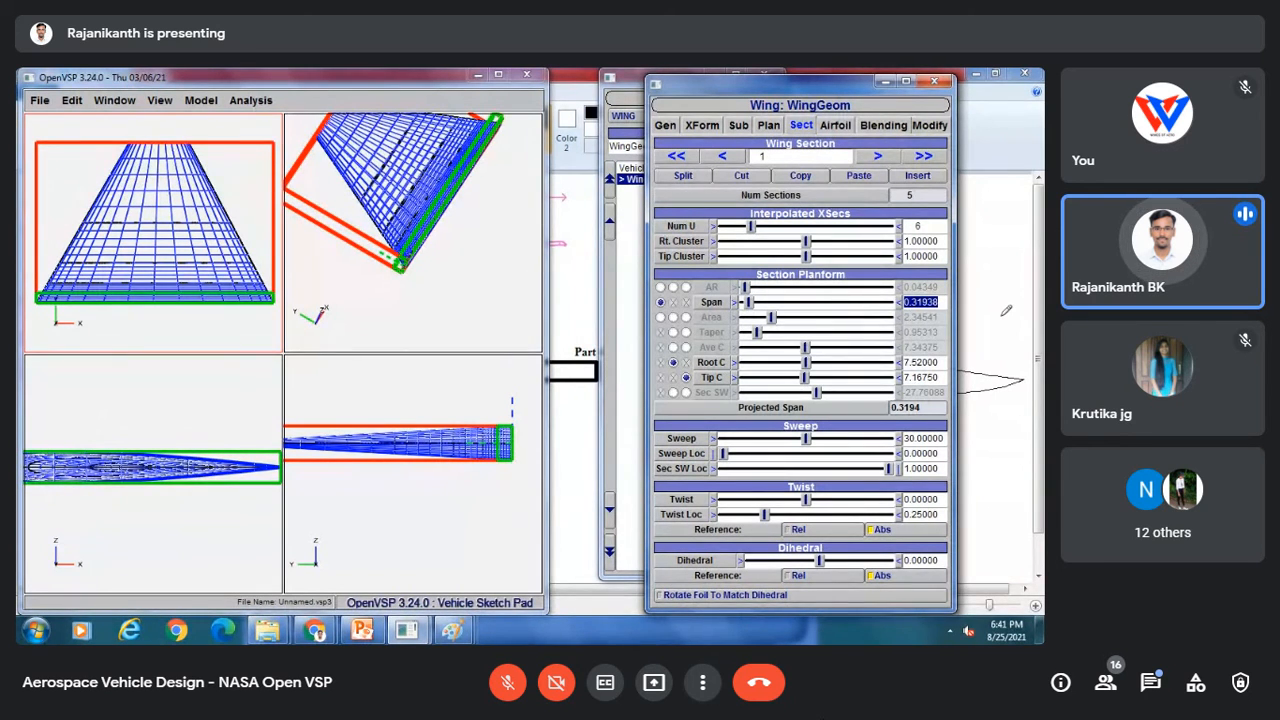
type("0.605")
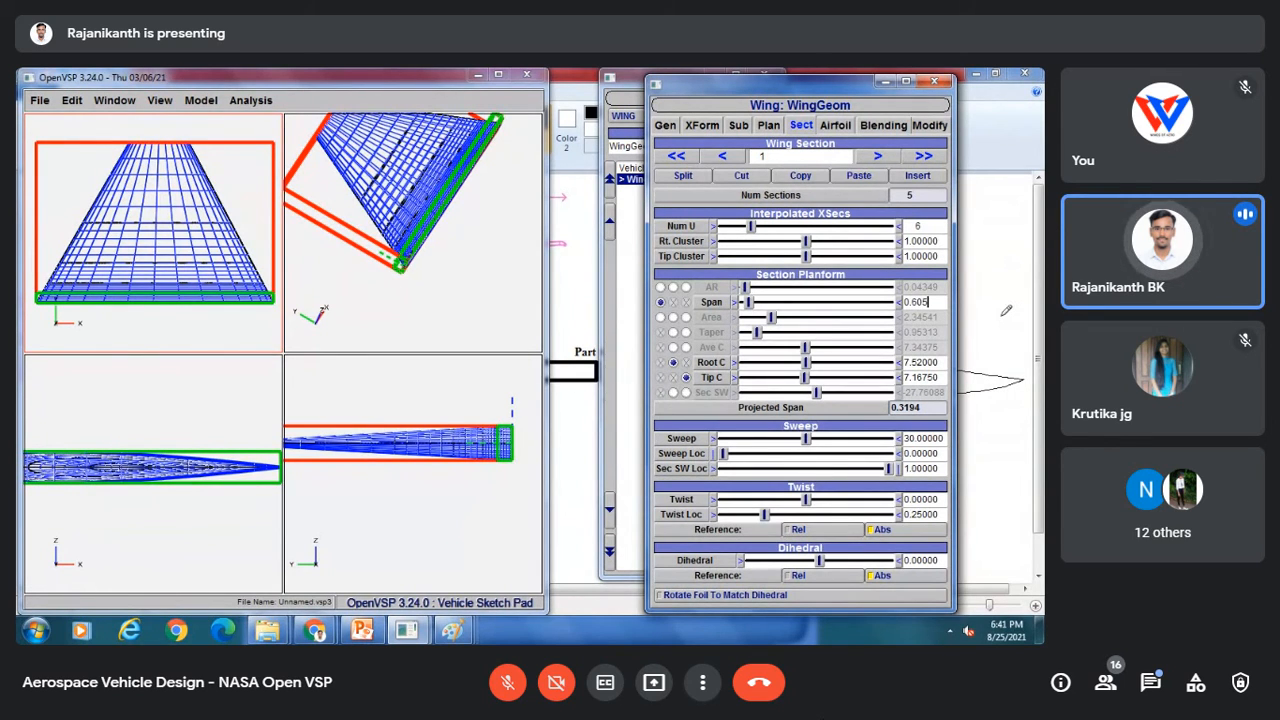
key("Return")
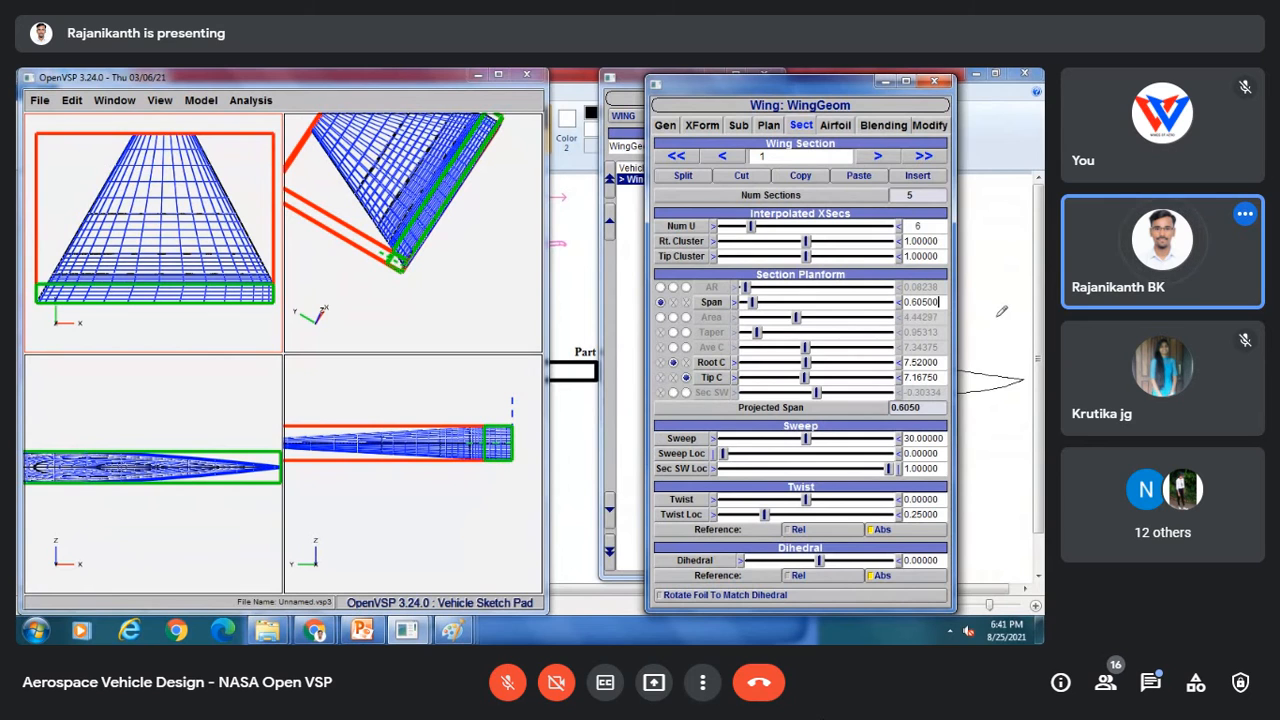
Step: Set the first section's root chord to 10.5
triple_click(942, 361)
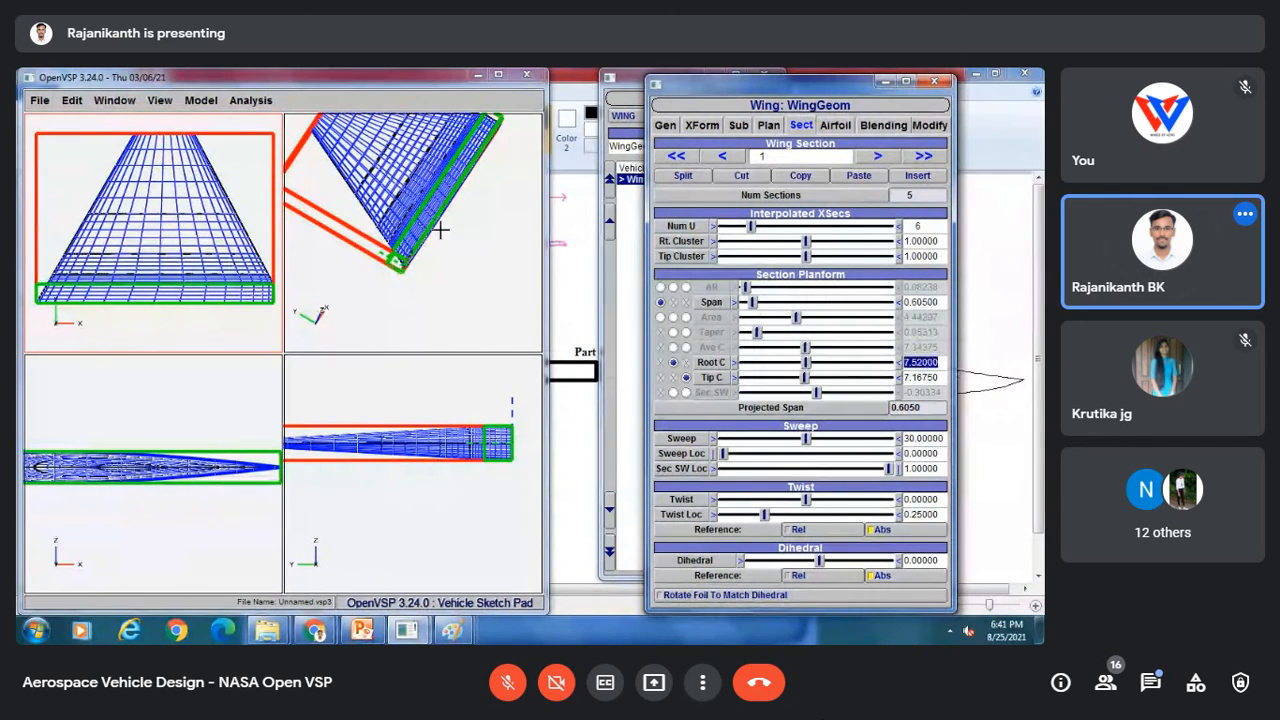
left_click_drag(401, 229, 405, 313)
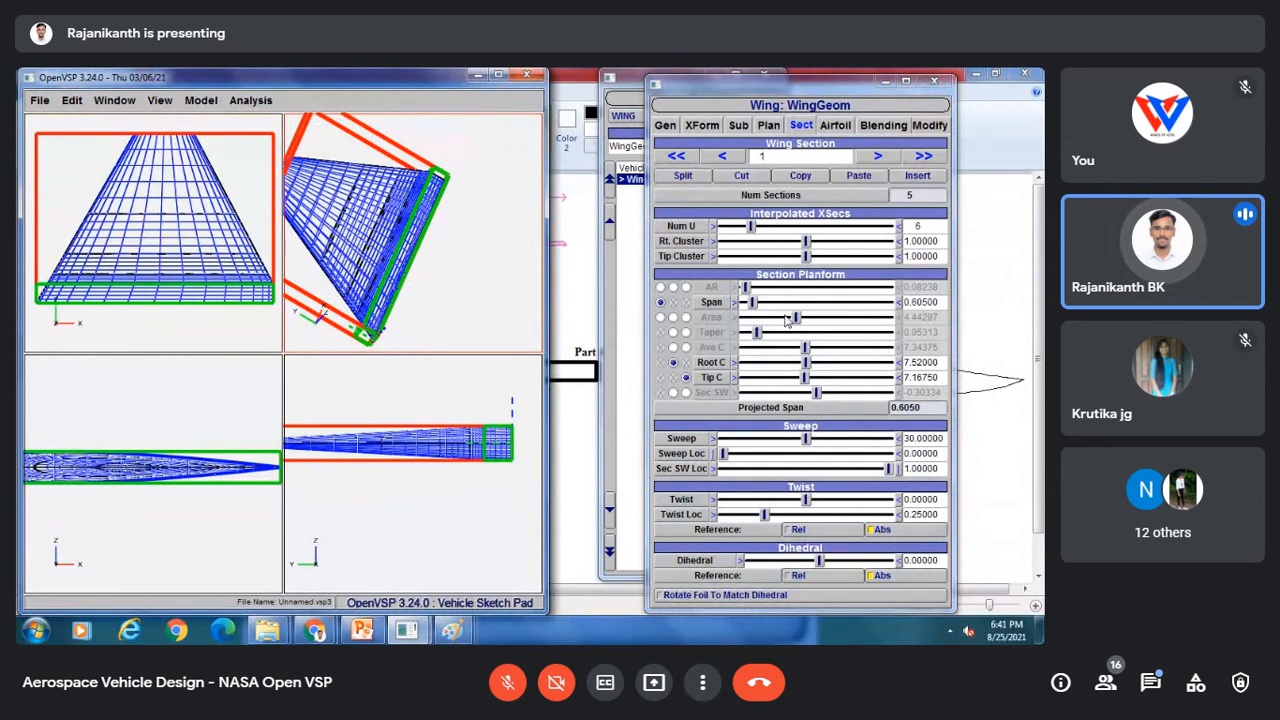
triple_click(940, 361)
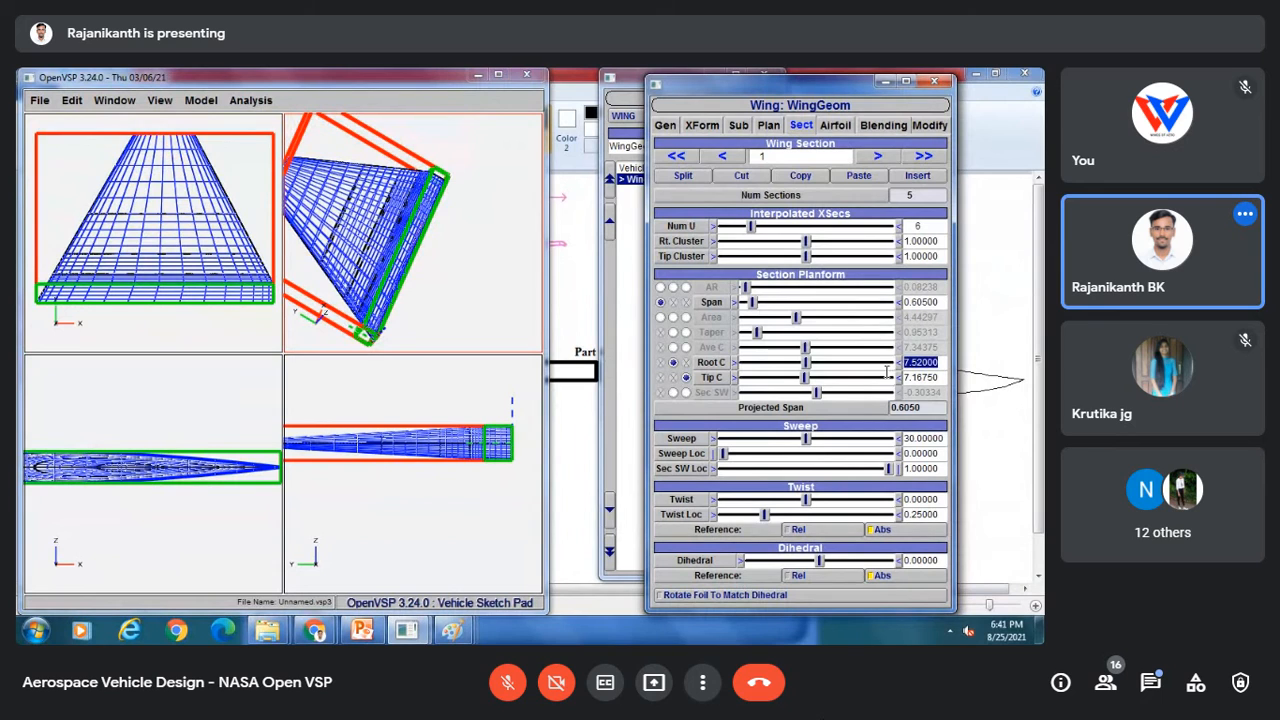
type("10.5")
key("Return")
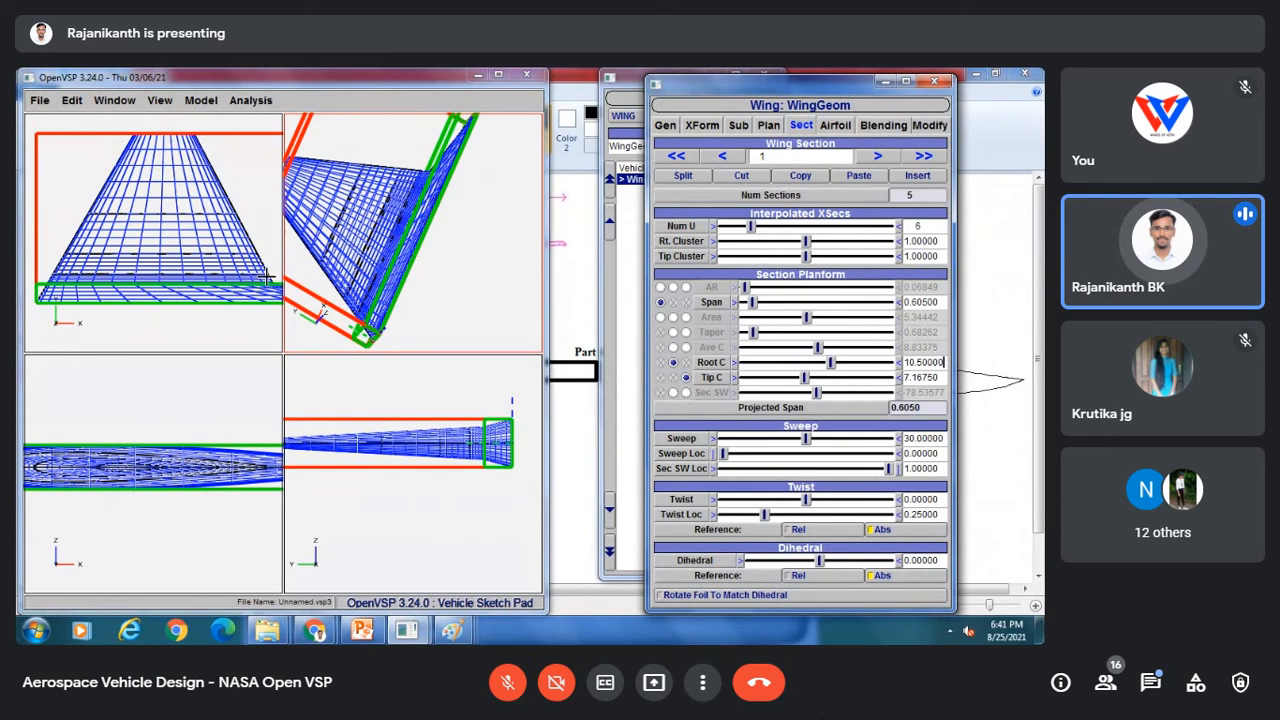
Step: Set the first section's tip chord to 7.08
left_click_drag(937, 378, 875, 380)
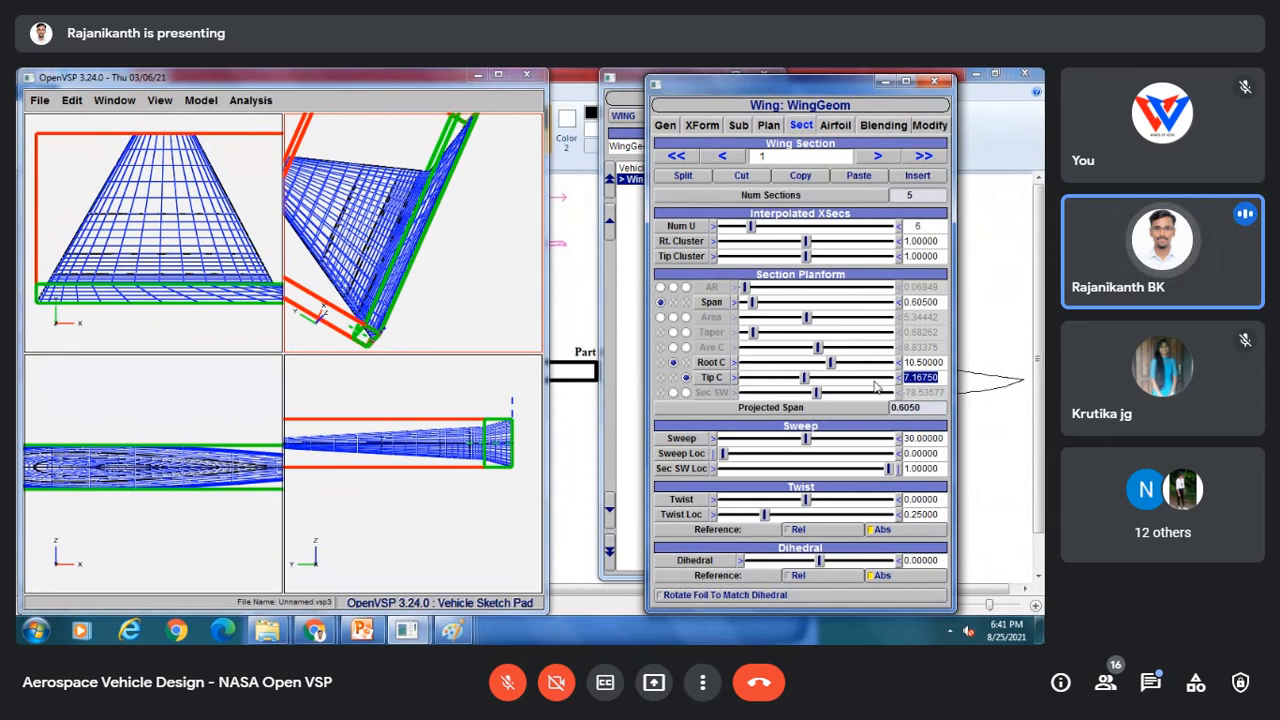
type("7.08")
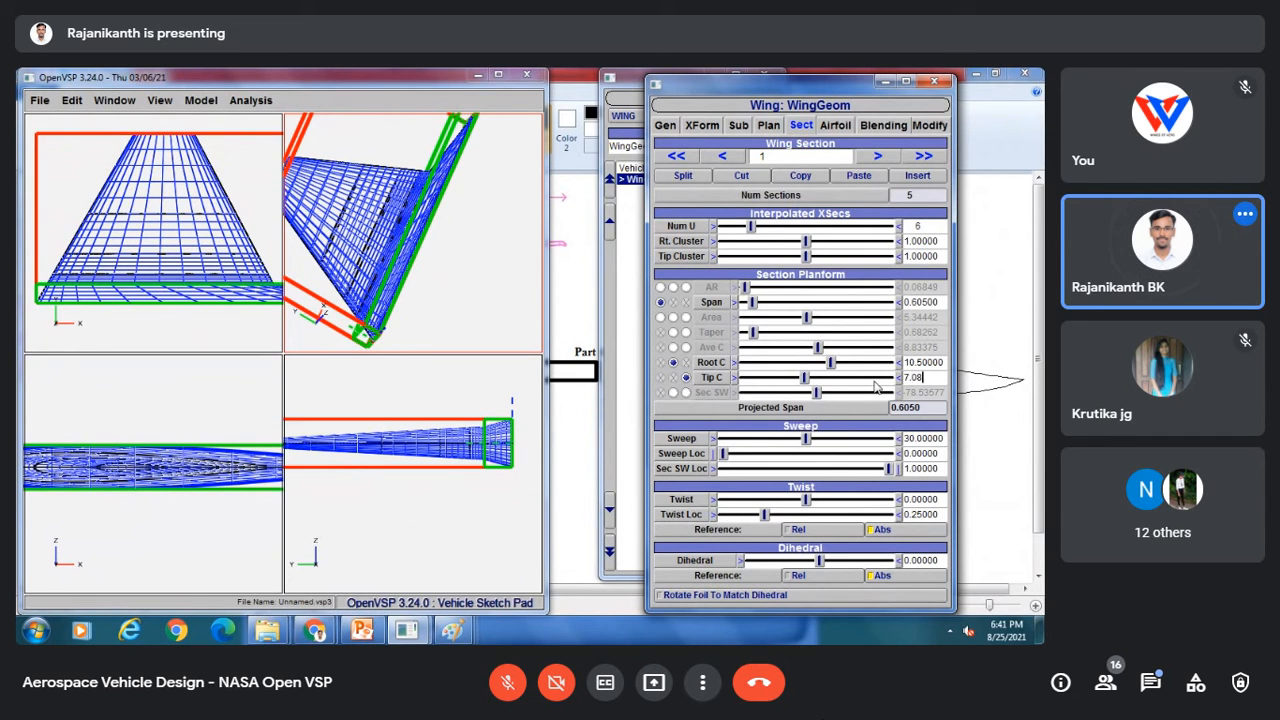
key("Return")
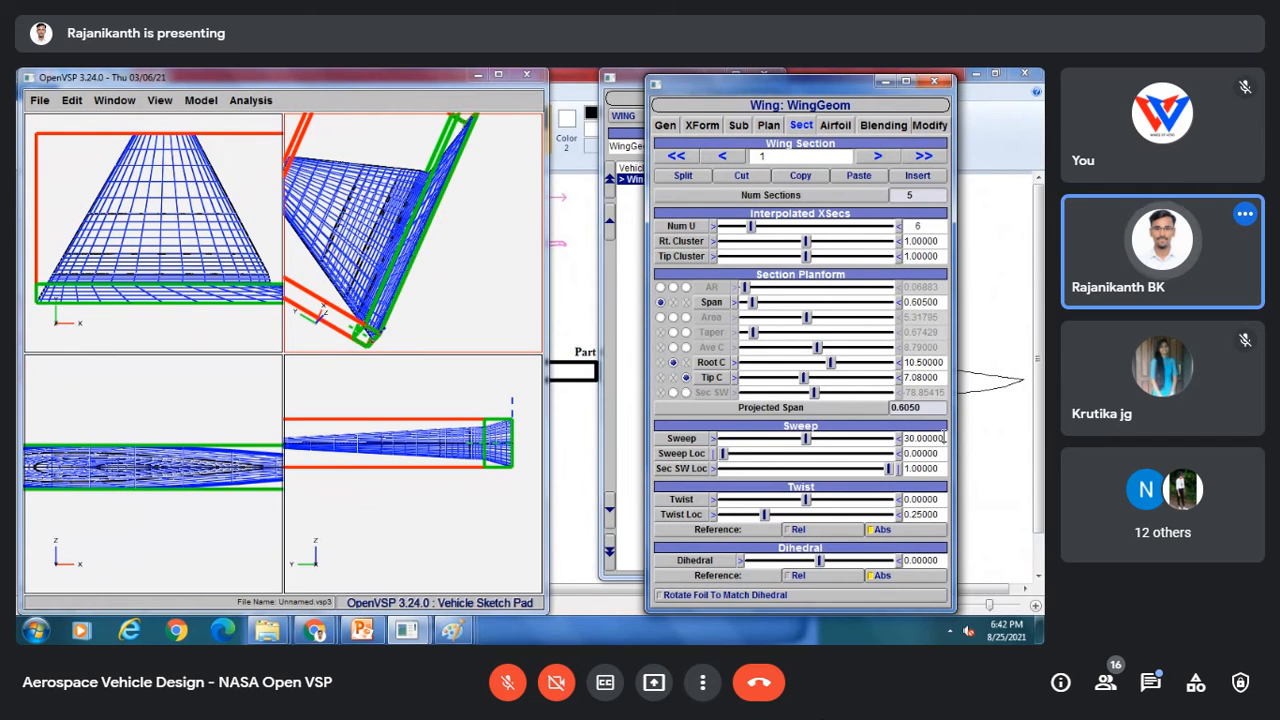
Step: Switch to the Paint reference drawing to compare the vertical-tail sketch
mouse_move(453, 630)
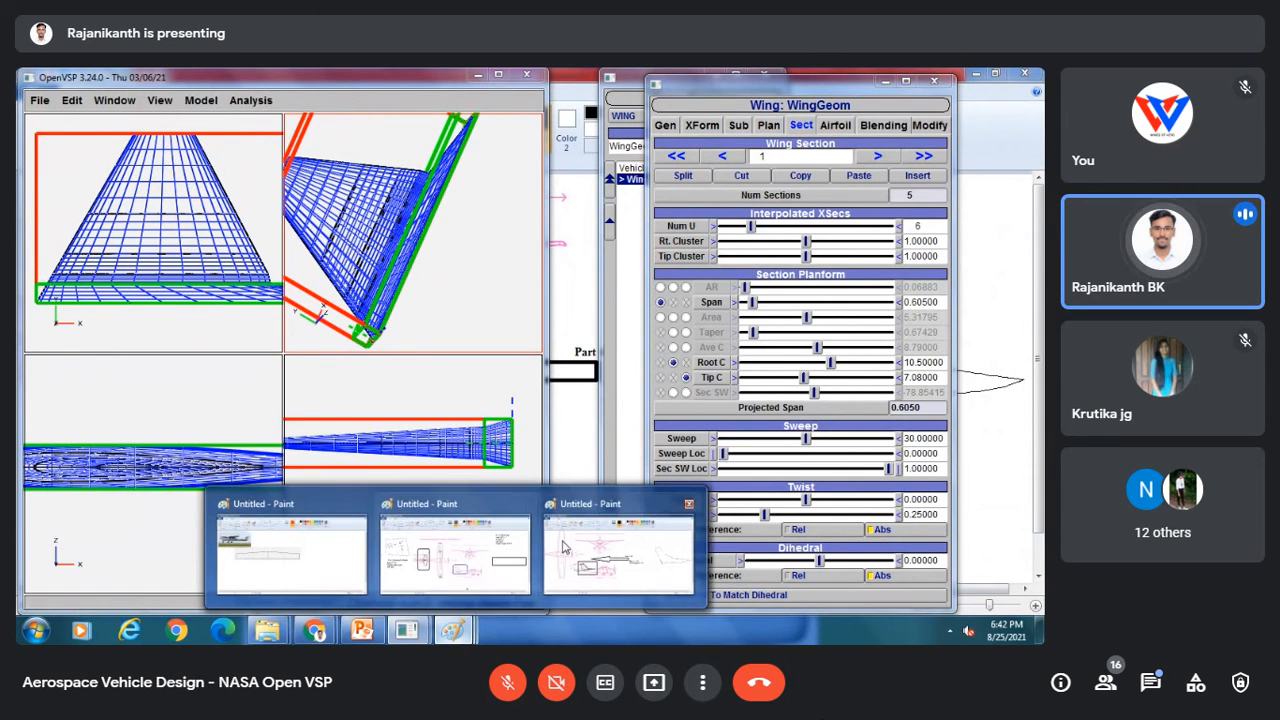
left_click(563, 548)
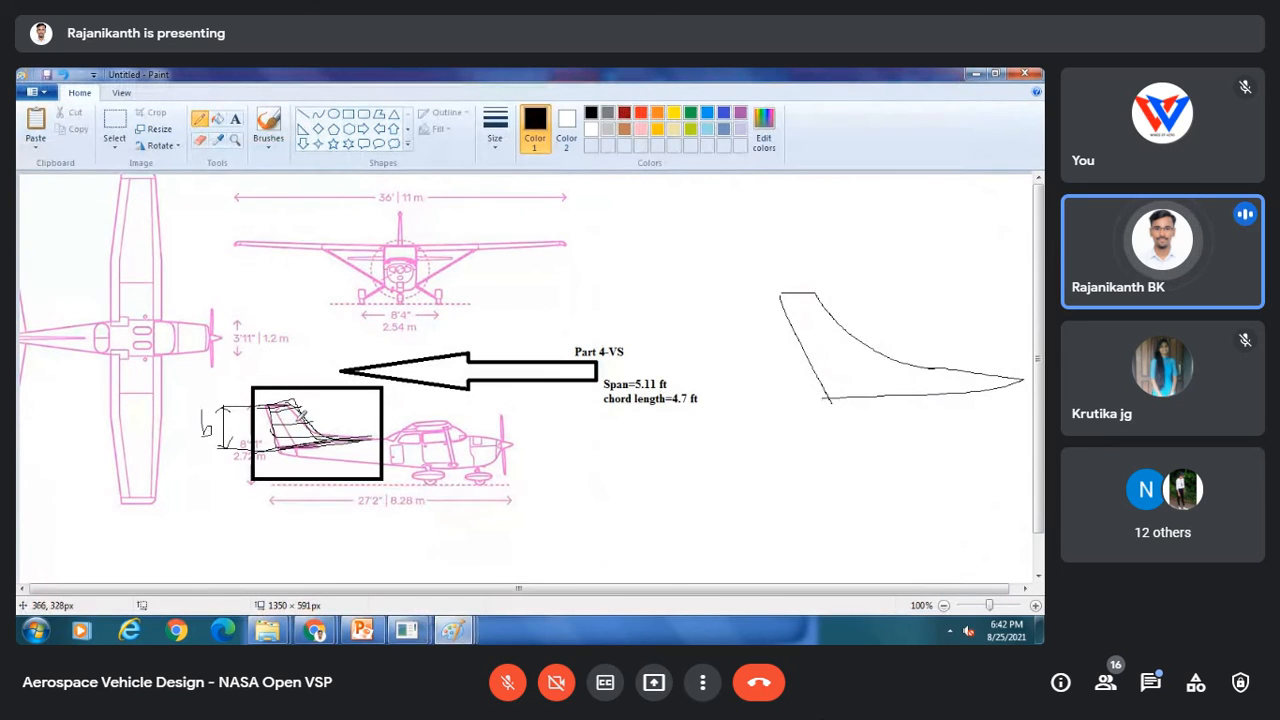
left_click(456, 632)
left_click(461, 634)
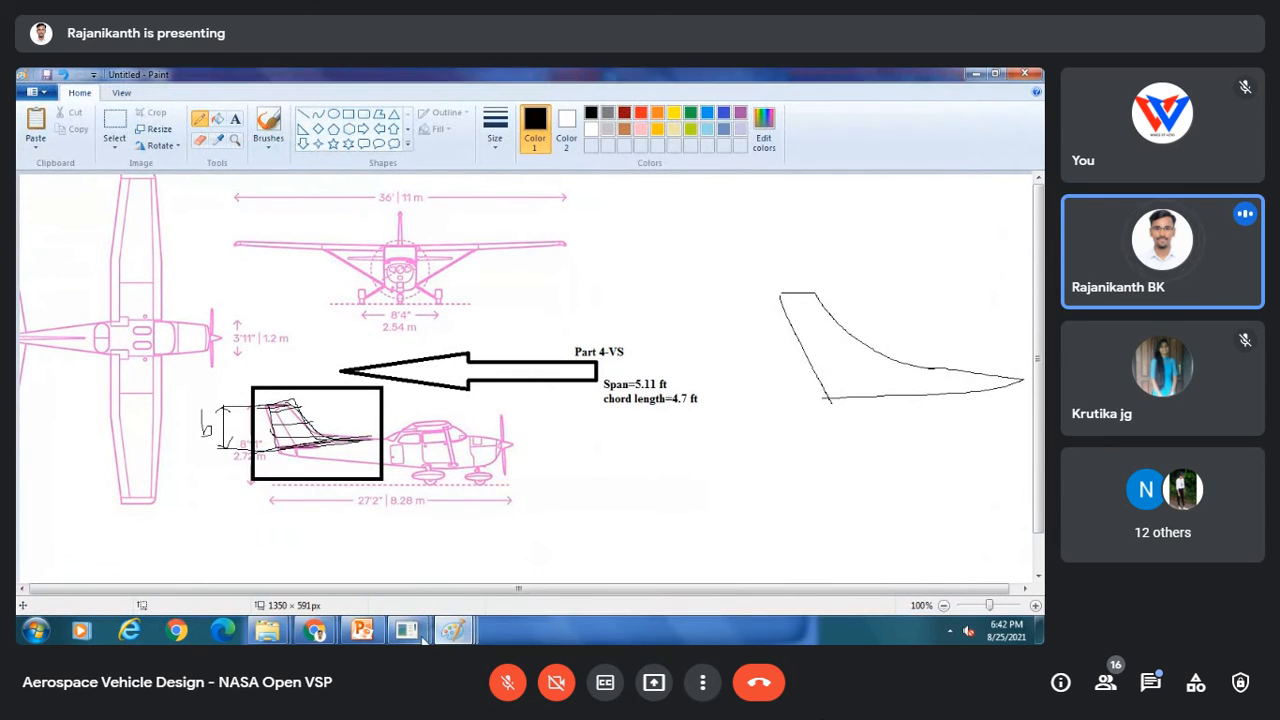
left_click(420, 636)
Step: Return to OpenVSP and set the first section's sweep to 20
left_click(490, 540)
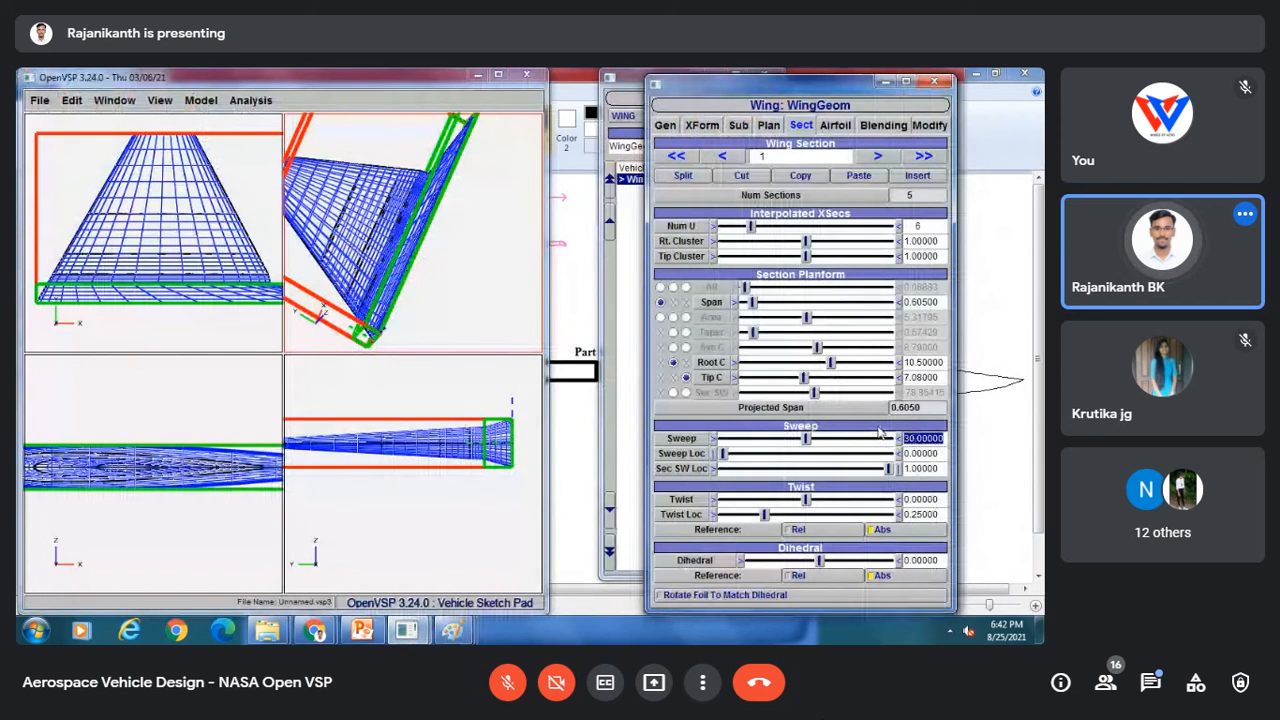
type("20")
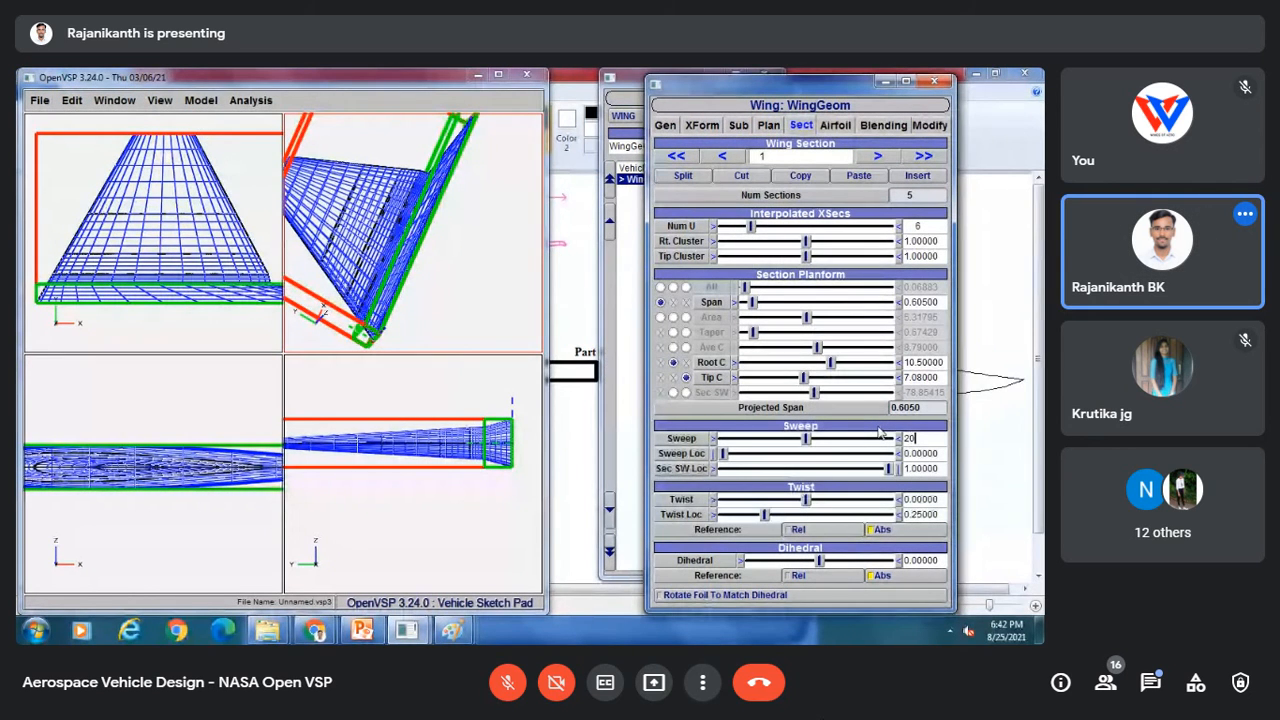
key("Return")
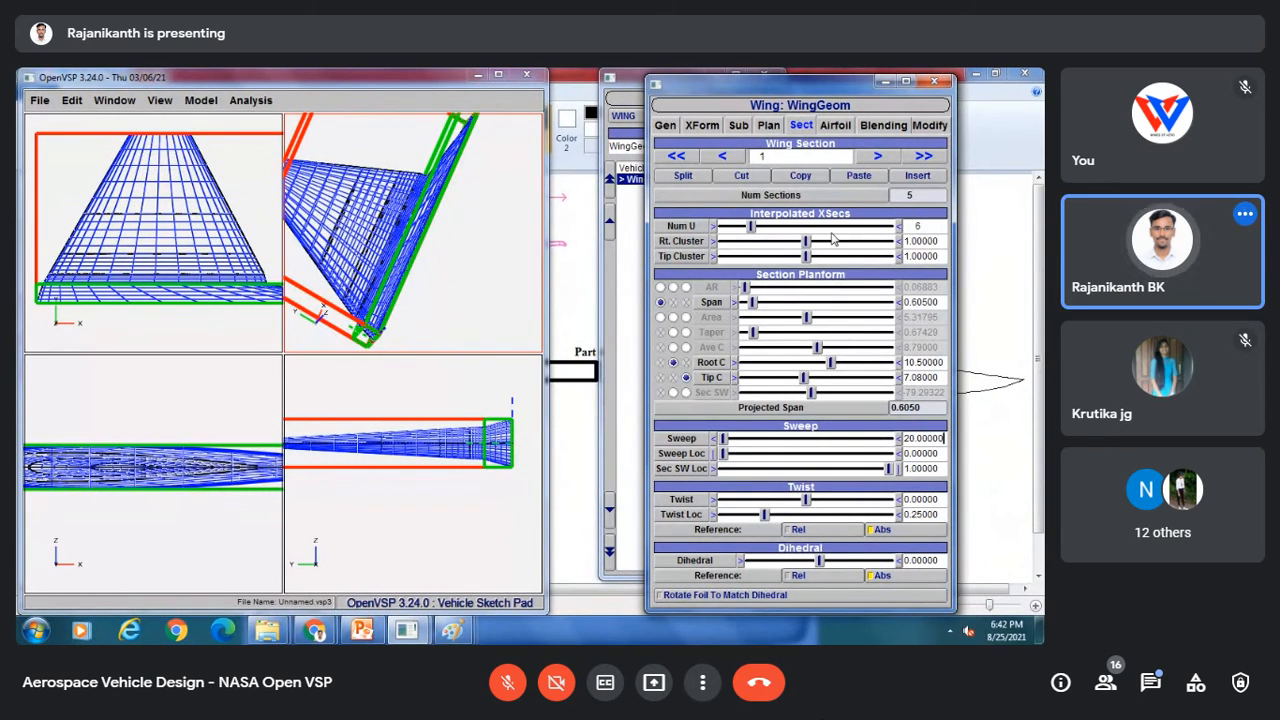
Step: Move to the second wing section and set its span to 0.605
left_click(877, 156)
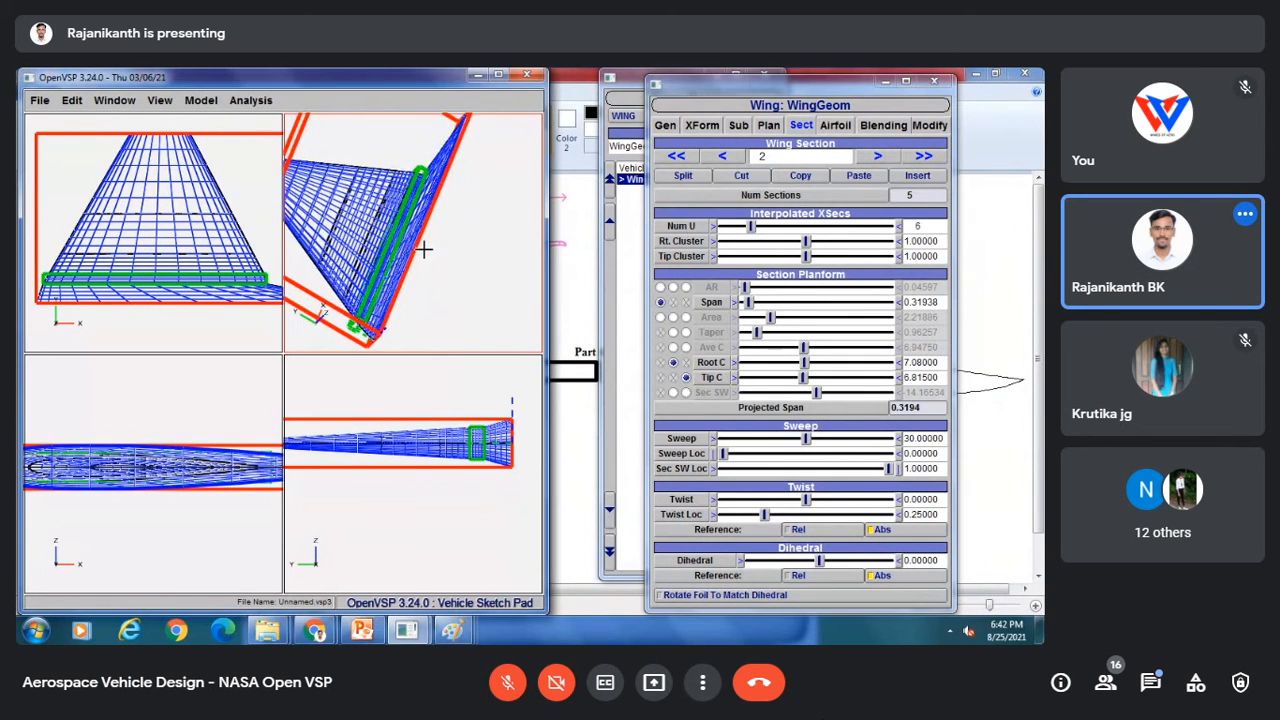
left_click_drag(424, 249, 426, 254)
right_click_drag(426, 254, 463, 234)
left_click_drag(432, 241, 425, 252)
scroll(425, 252, "up", 3)
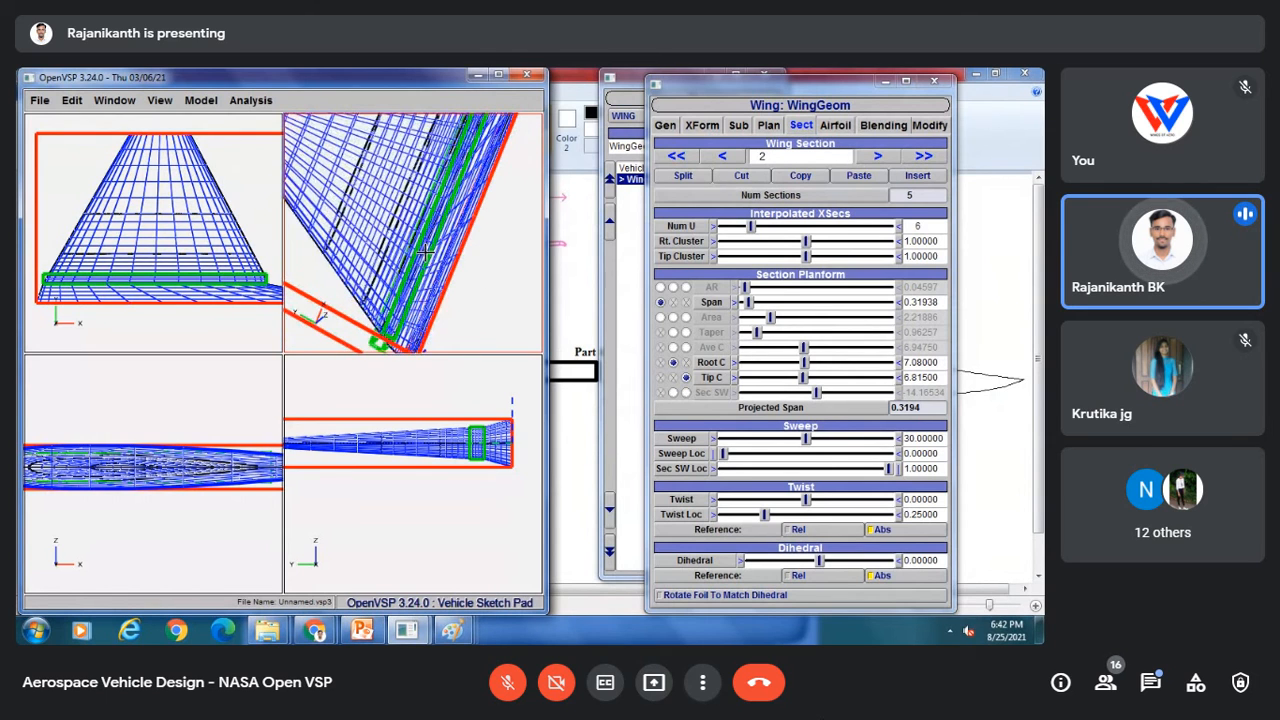
scroll(425, 252, "up", 2)
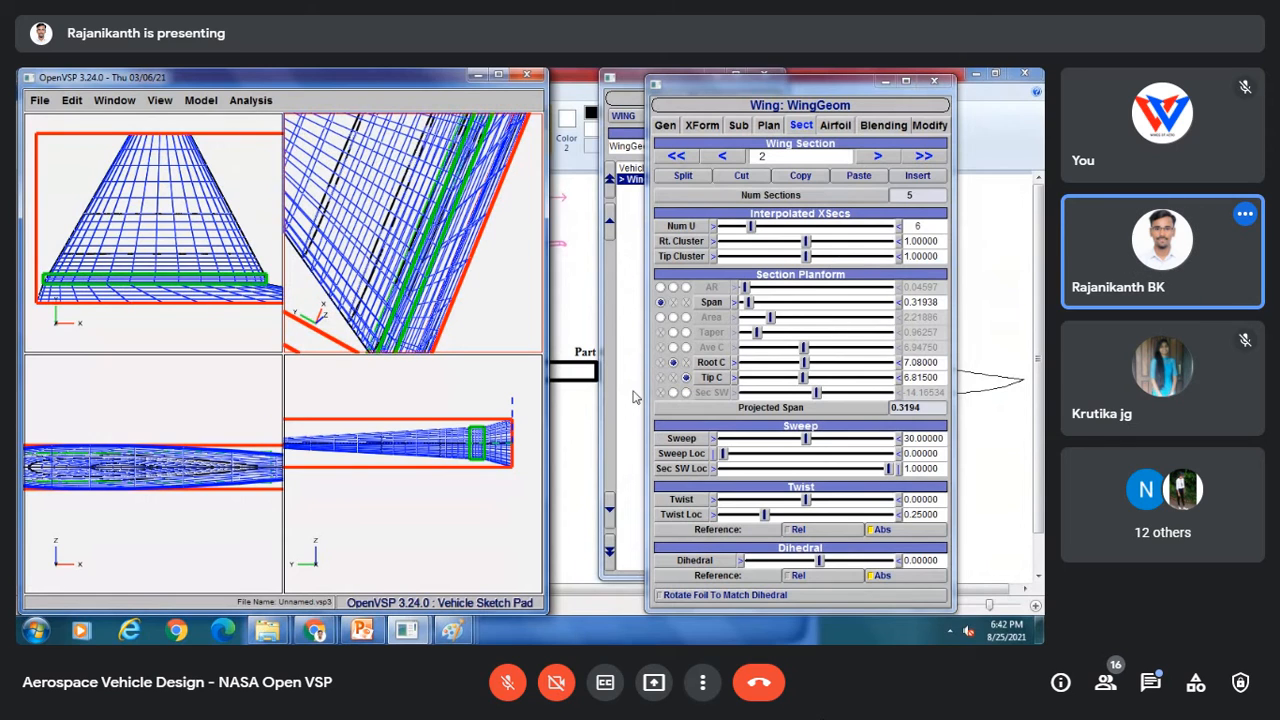
left_click_drag(944, 302, 895, 311)
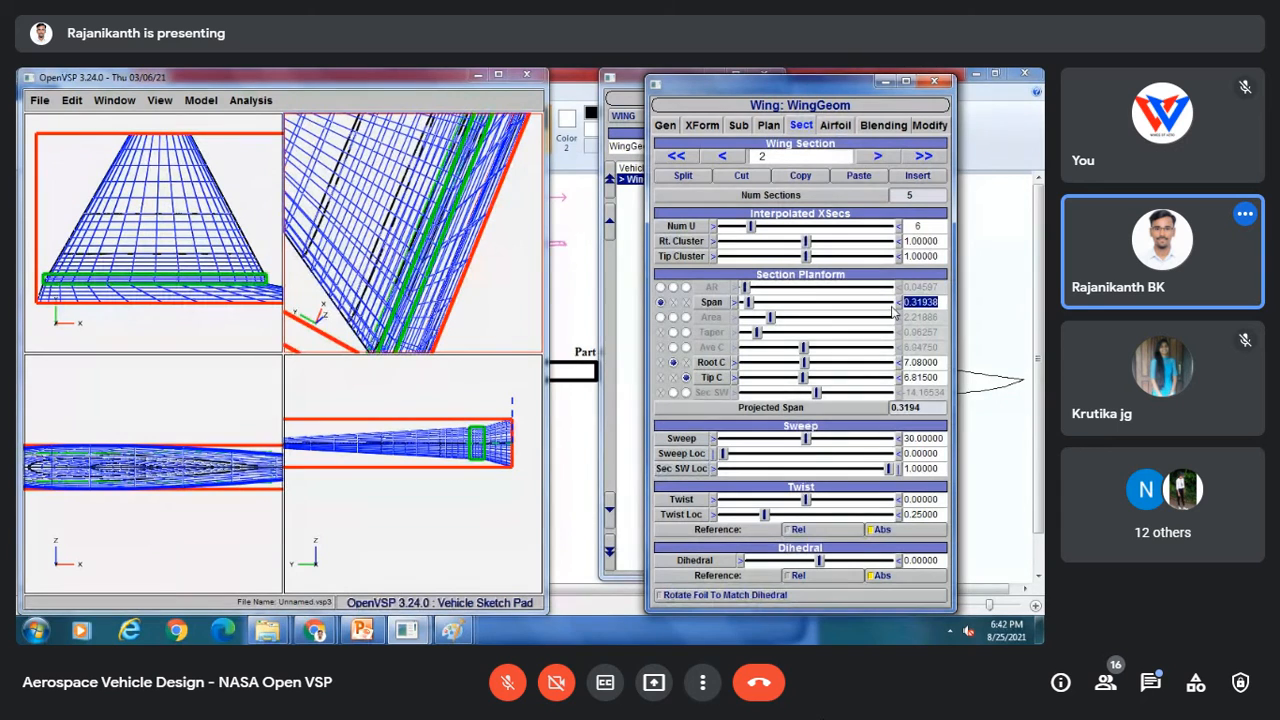
type("0.605")
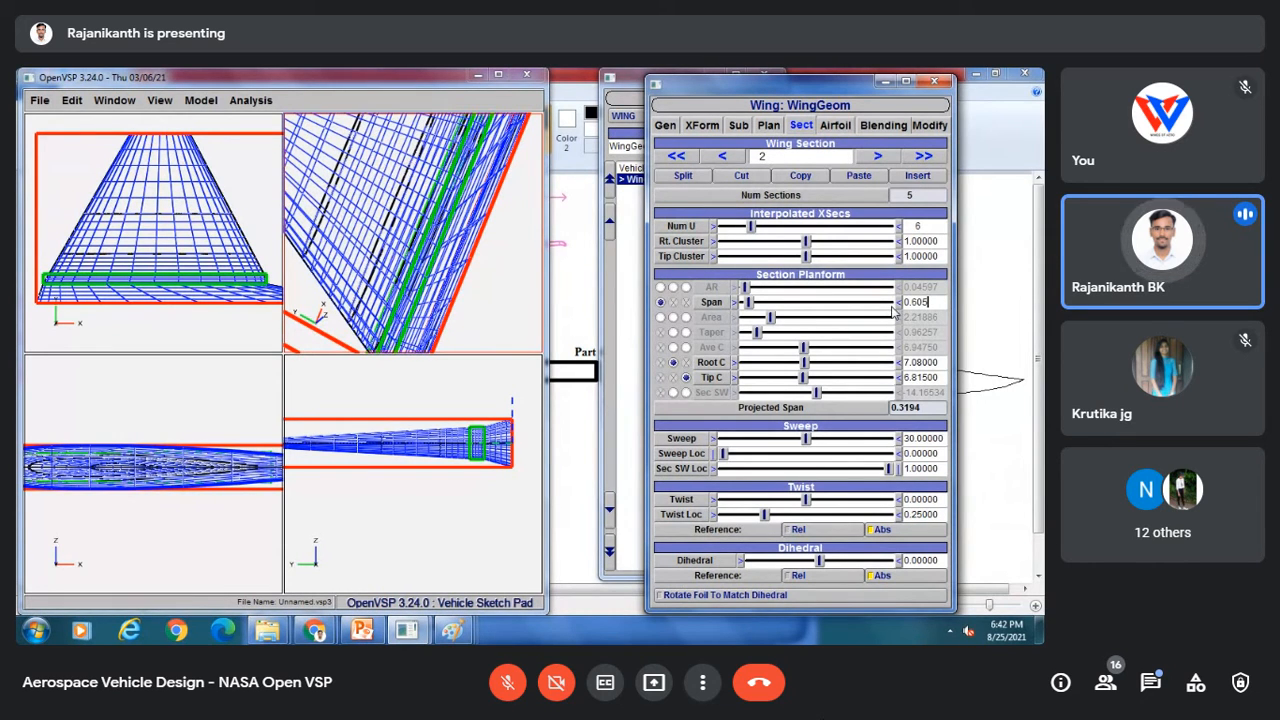
key("Return")
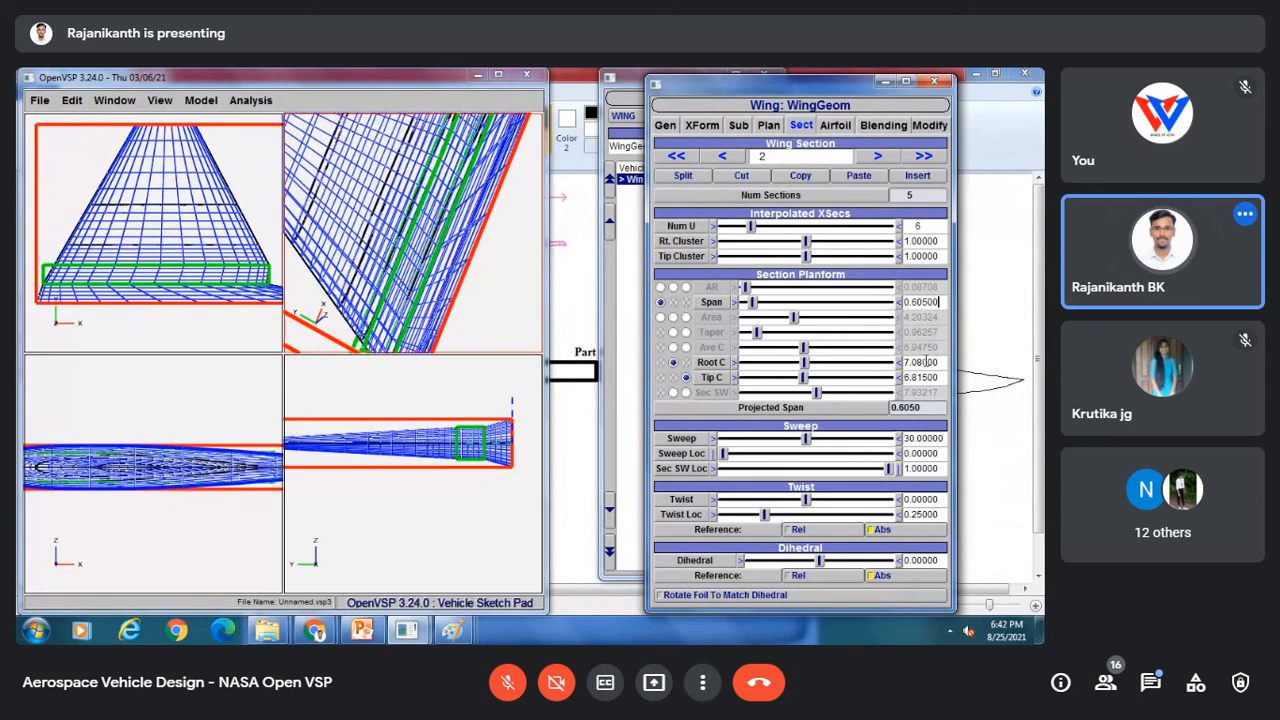
Step: Set the second section's tip chord to 4.17
left_click_drag(942, 363, 878, 365)
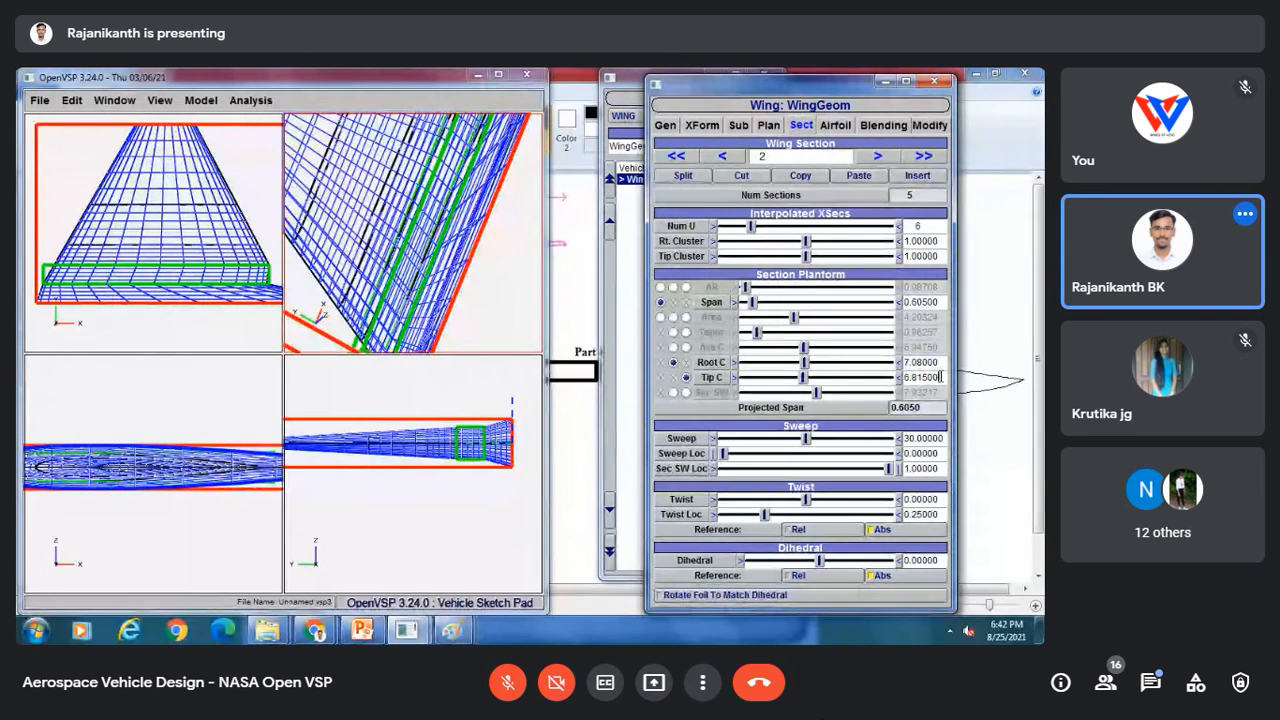
left_click_drag(941, 377, 886, 380)
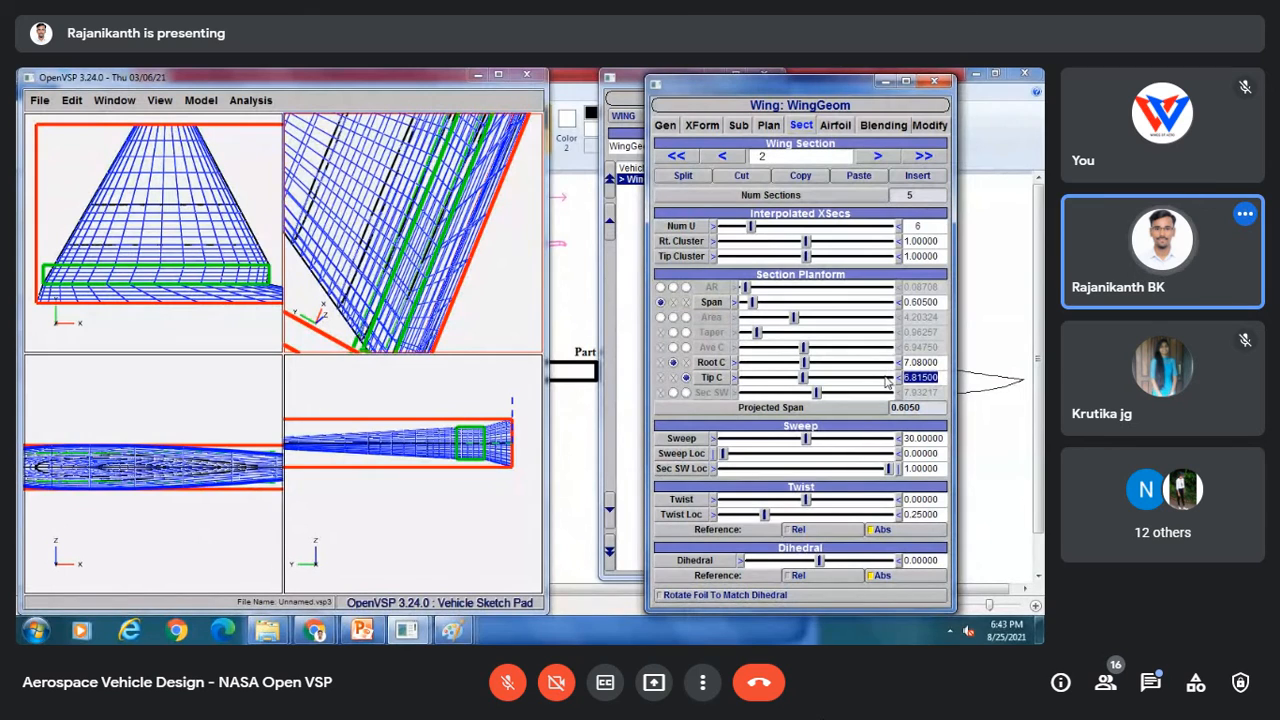
type("4.")
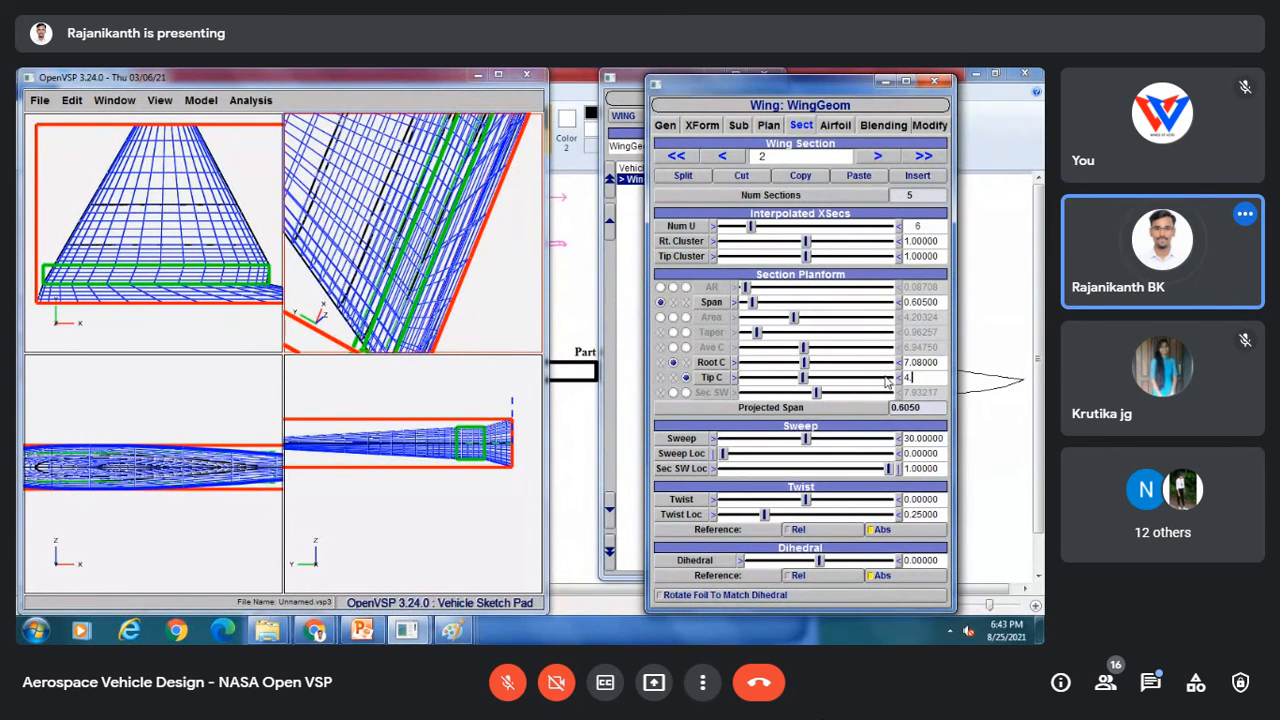
type("17")
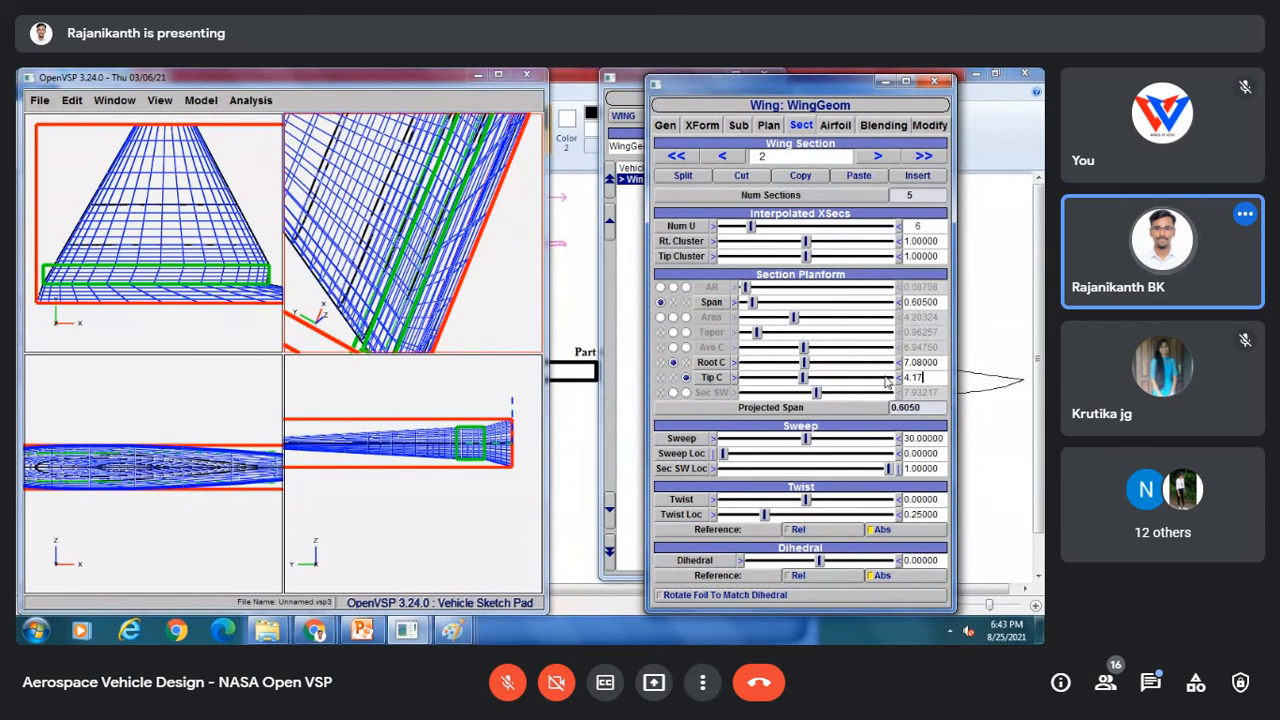
key("Return")
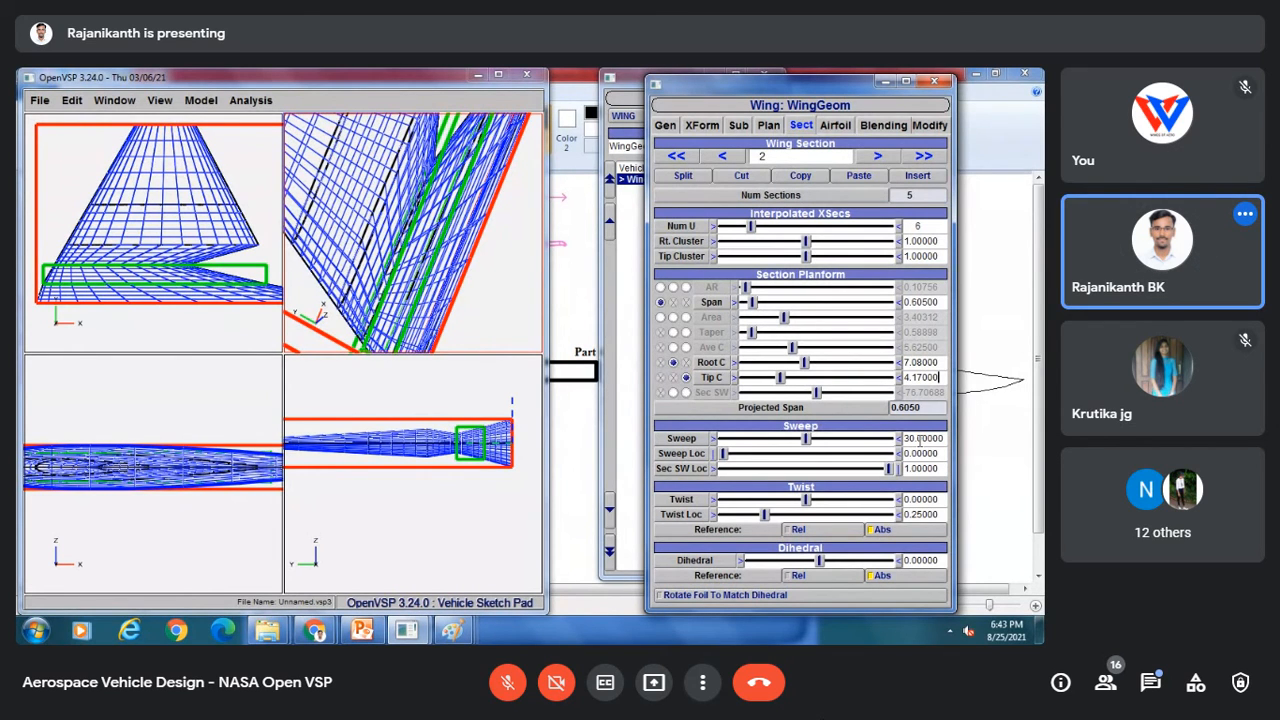
Step: Set the second section's sweep to 20
left_click_drag(944, 440, 899, 450)
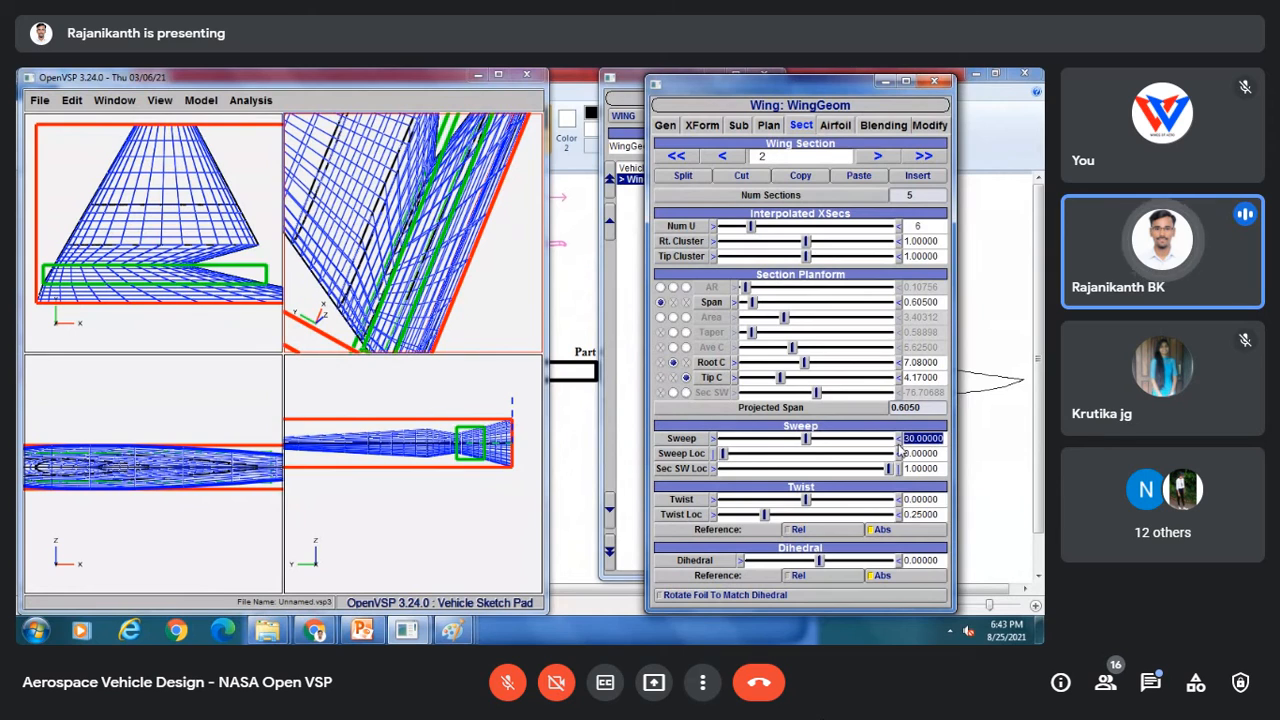
type("2")
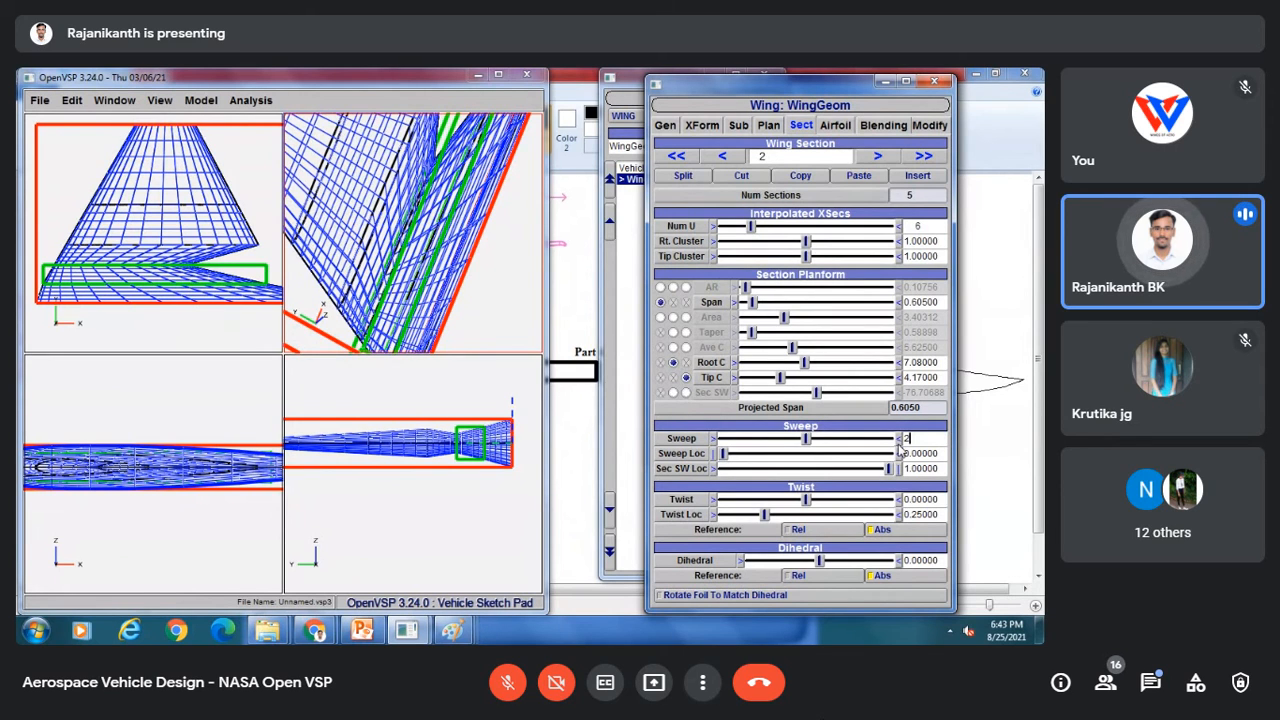
type("0")
key("Return")
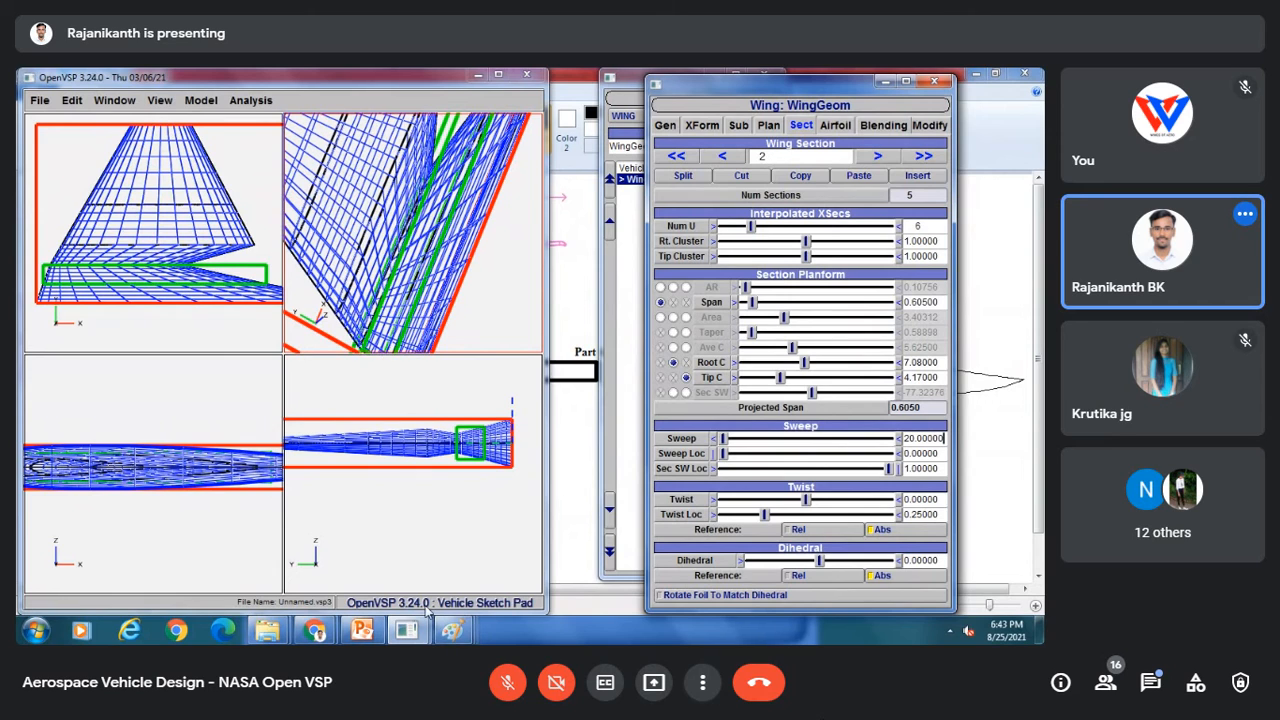
Step: Move to the third wing section and open its tip chord value for editing
left_click(877, 156)
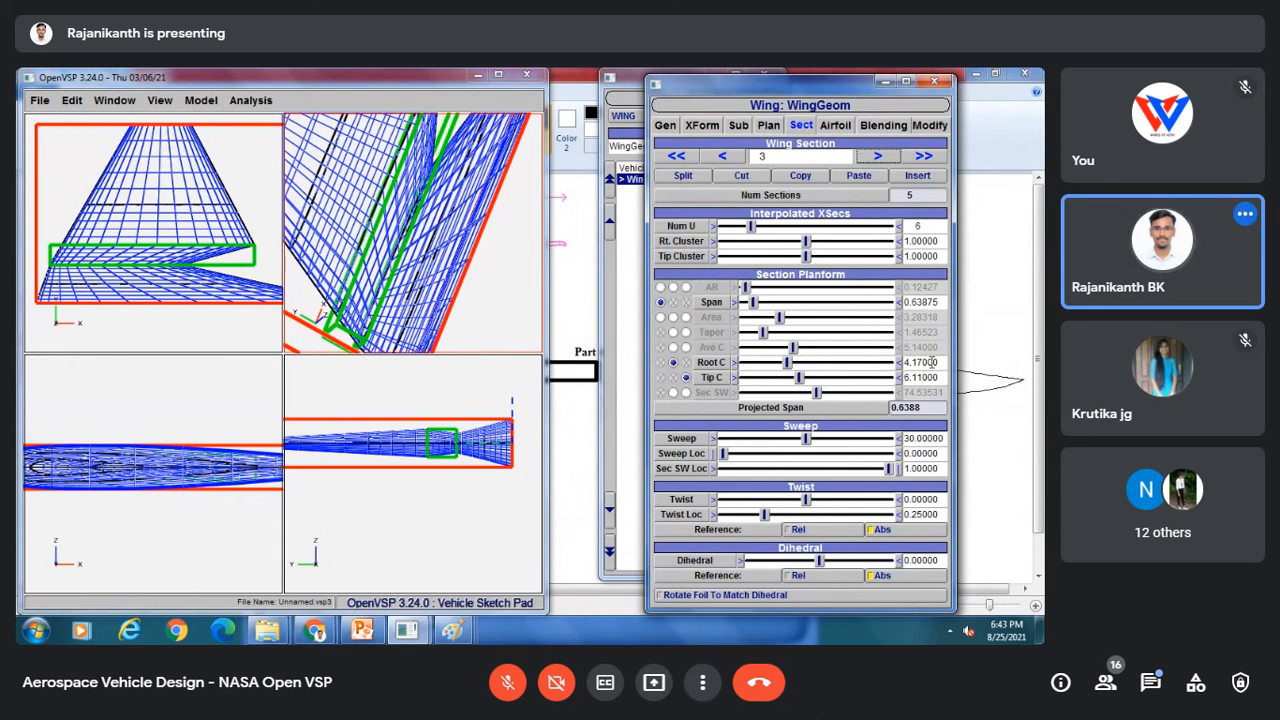
left_click_drag(940, 377, 888, 382)
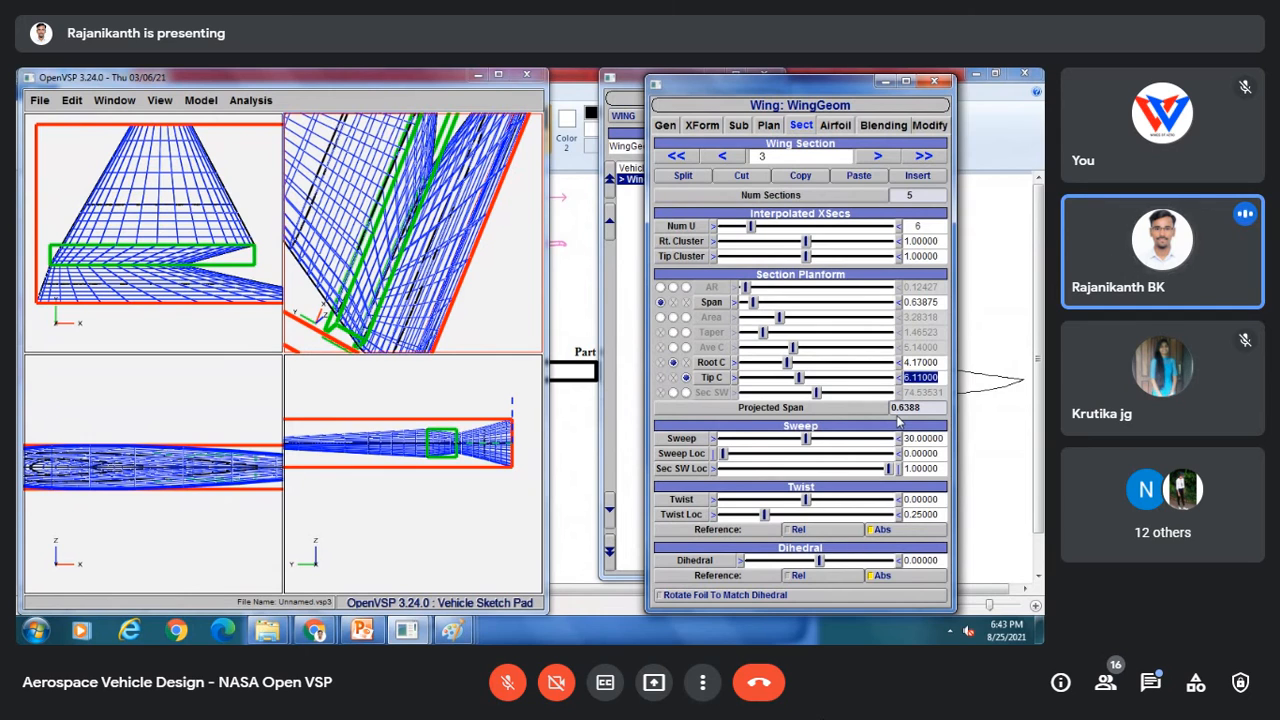
Step: Switch to Paint and draw horizontal section lines across the vertical-tail sketch
mouse_move(452, 630)
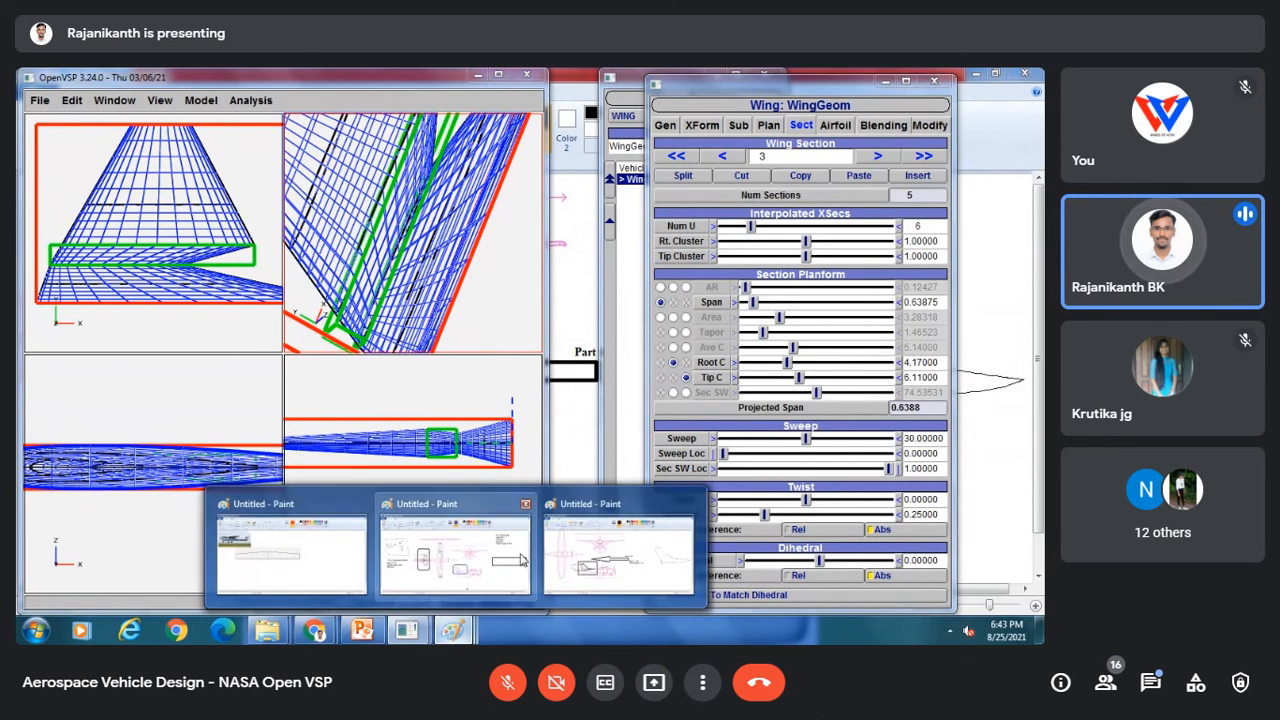
left_click(606, 550)
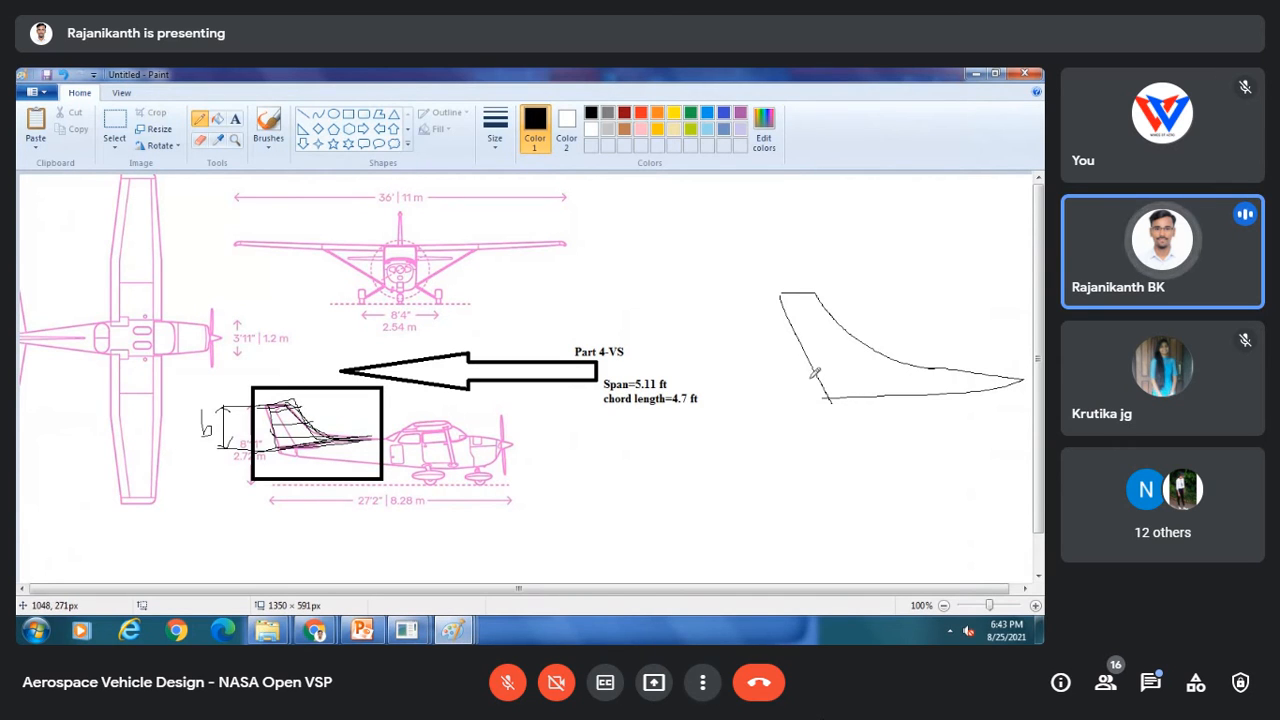
left_click_drag(1020, 376, 1014, 408)
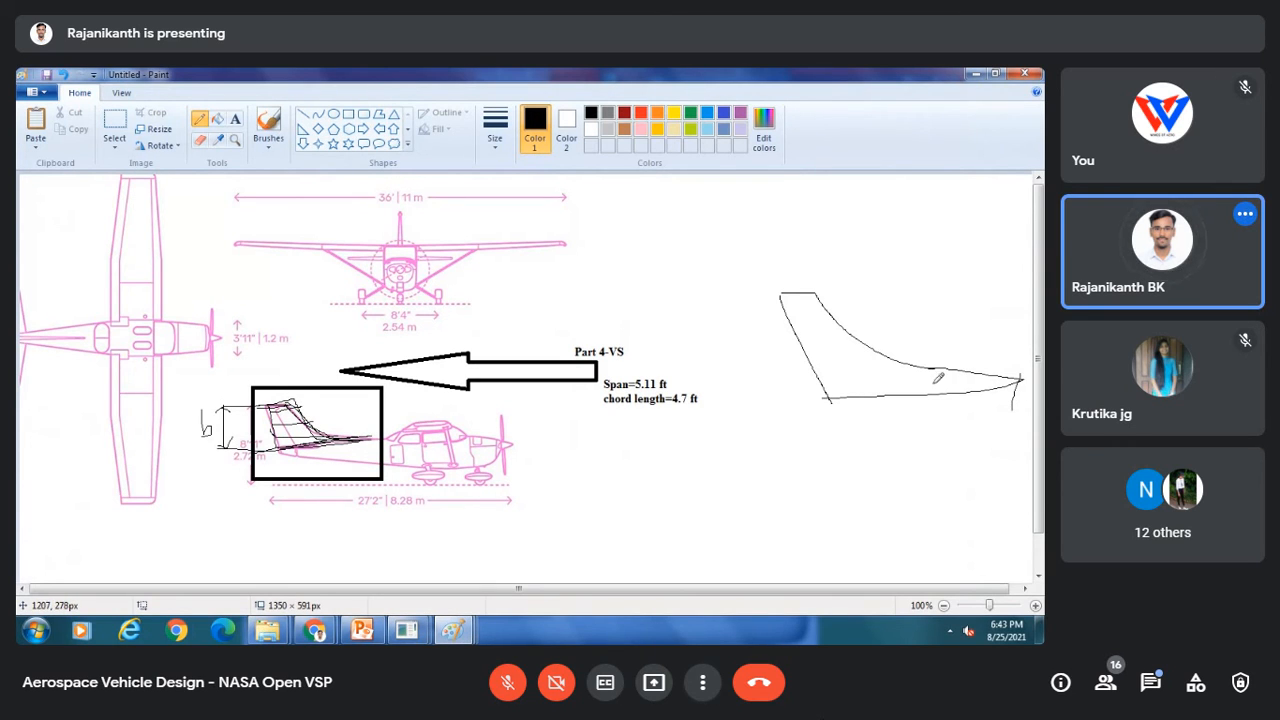
left_click_drag(830, 384, 1016, 377)
left_click_drag(818, 366, 898, 363)
left_click_drag(802, 343, 858, 338)
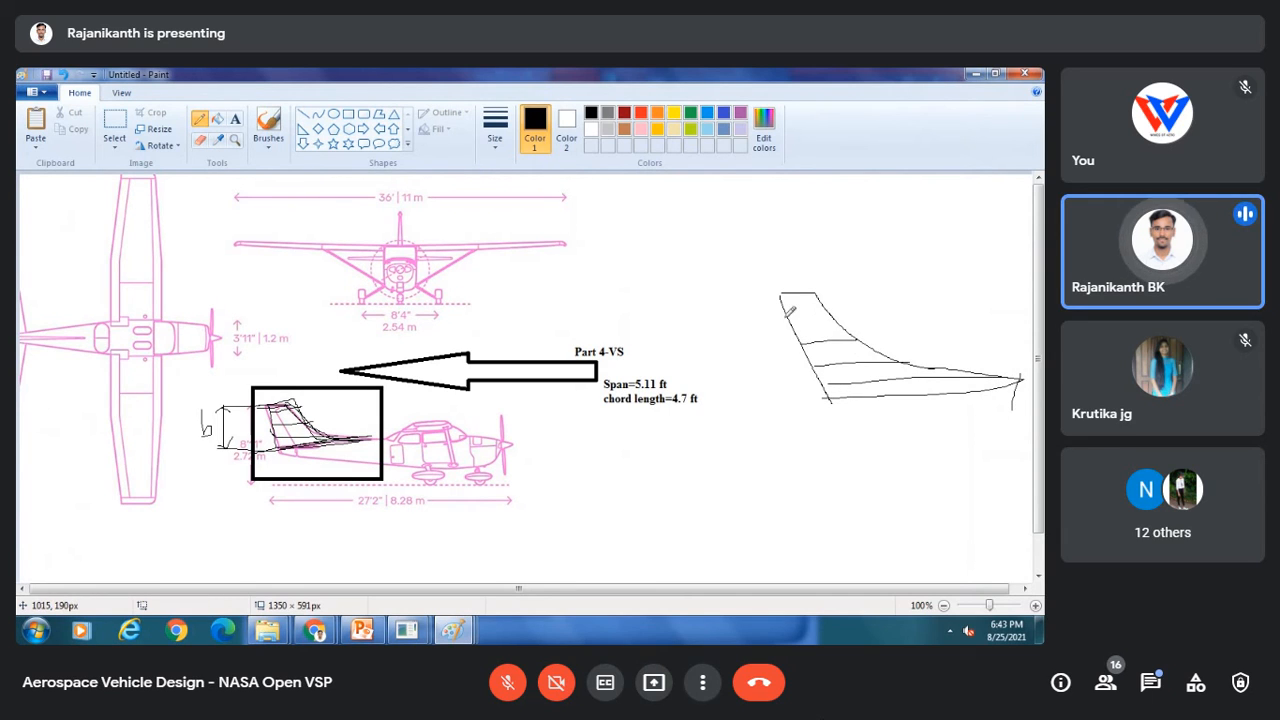
mouse_move(786, 316)
left_mouse_down()
mouse_move(834, 310)
mouse_move(824, 290)
left_mouse_up()
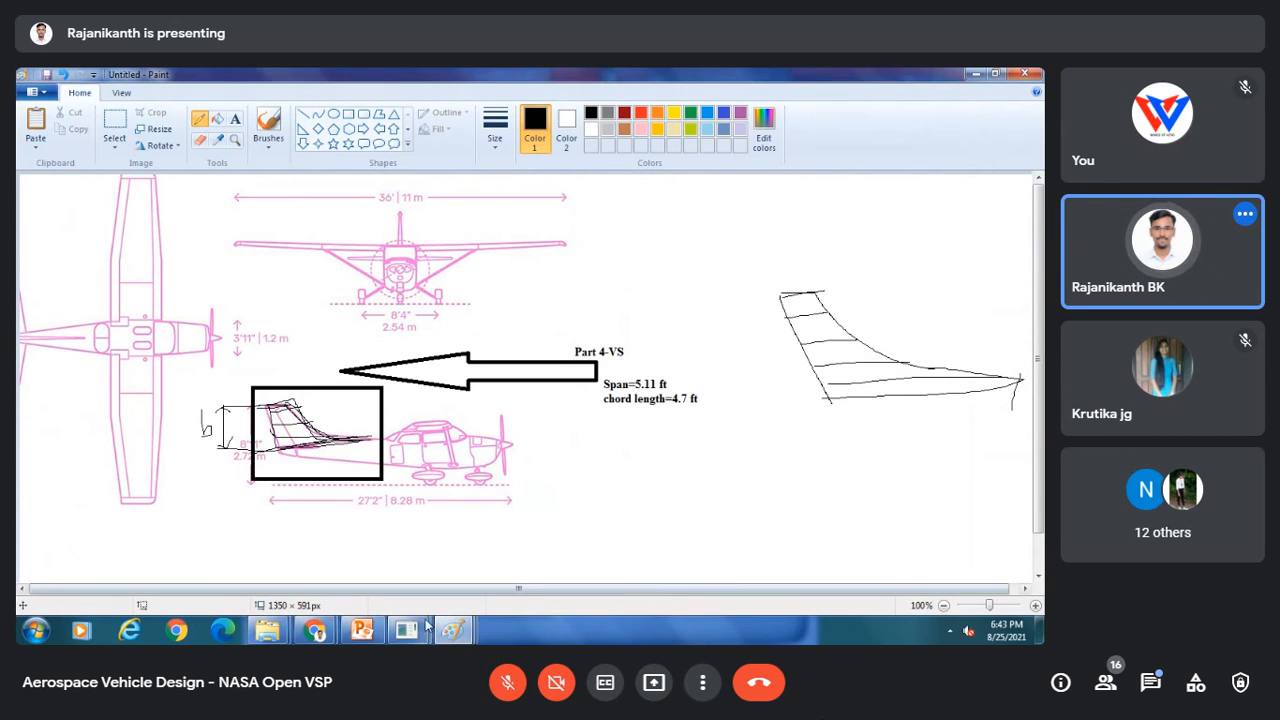
Step: Return to OpenVSP and set the third section's tip chord to 3.72
mouse_move(406, 630)
left_click(442, 594)
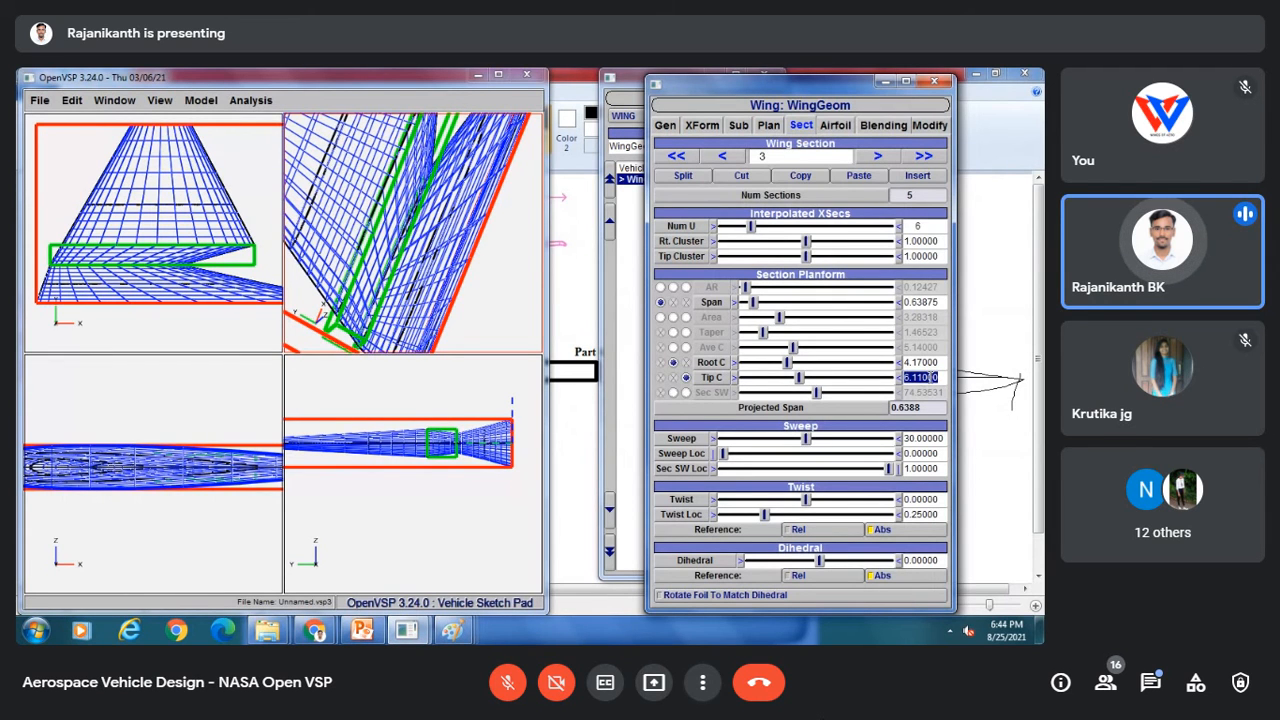
type("3")
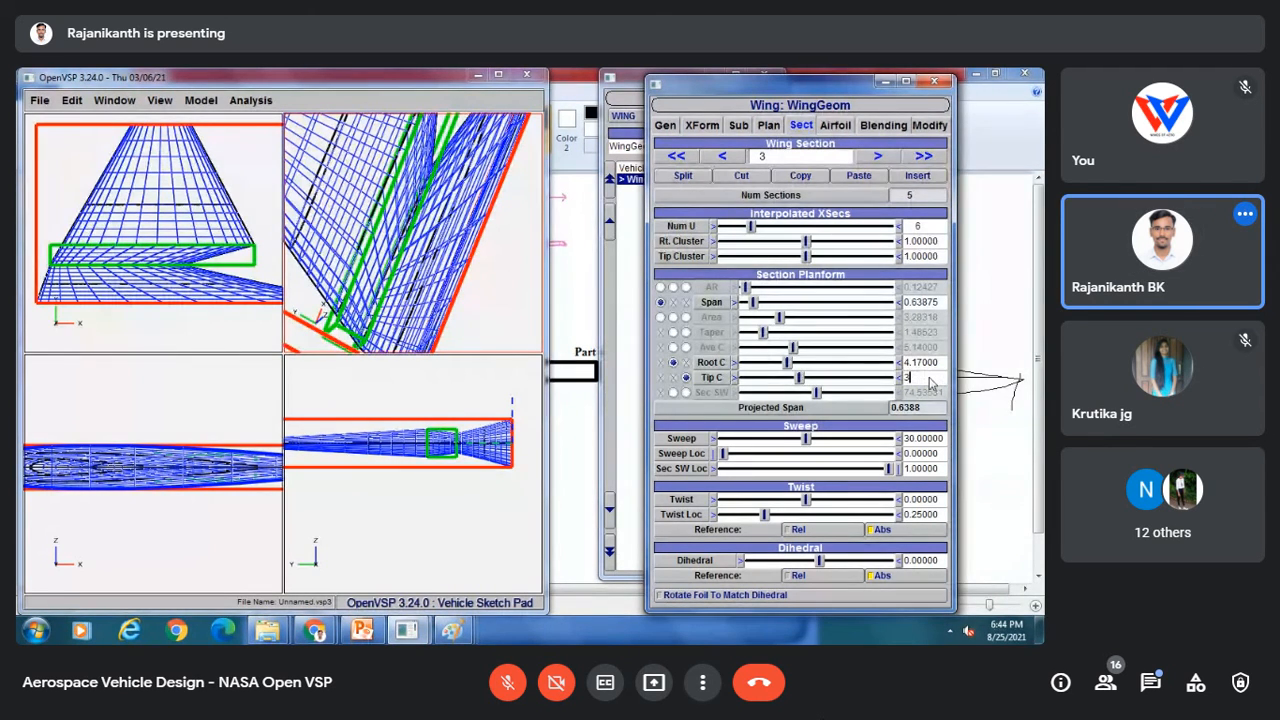
type(".72")
key("Return")
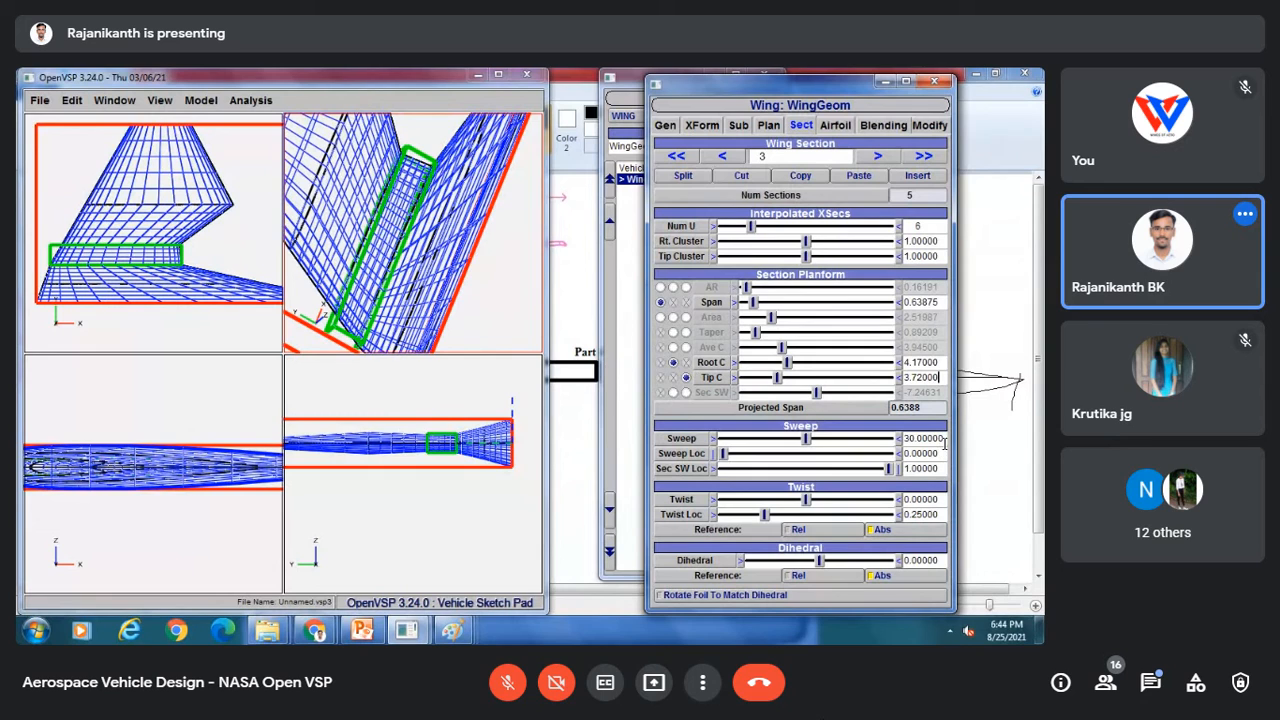
Step: Set the third section's sweep to 20
double_click(944, 440)
type("20")
key("Return")
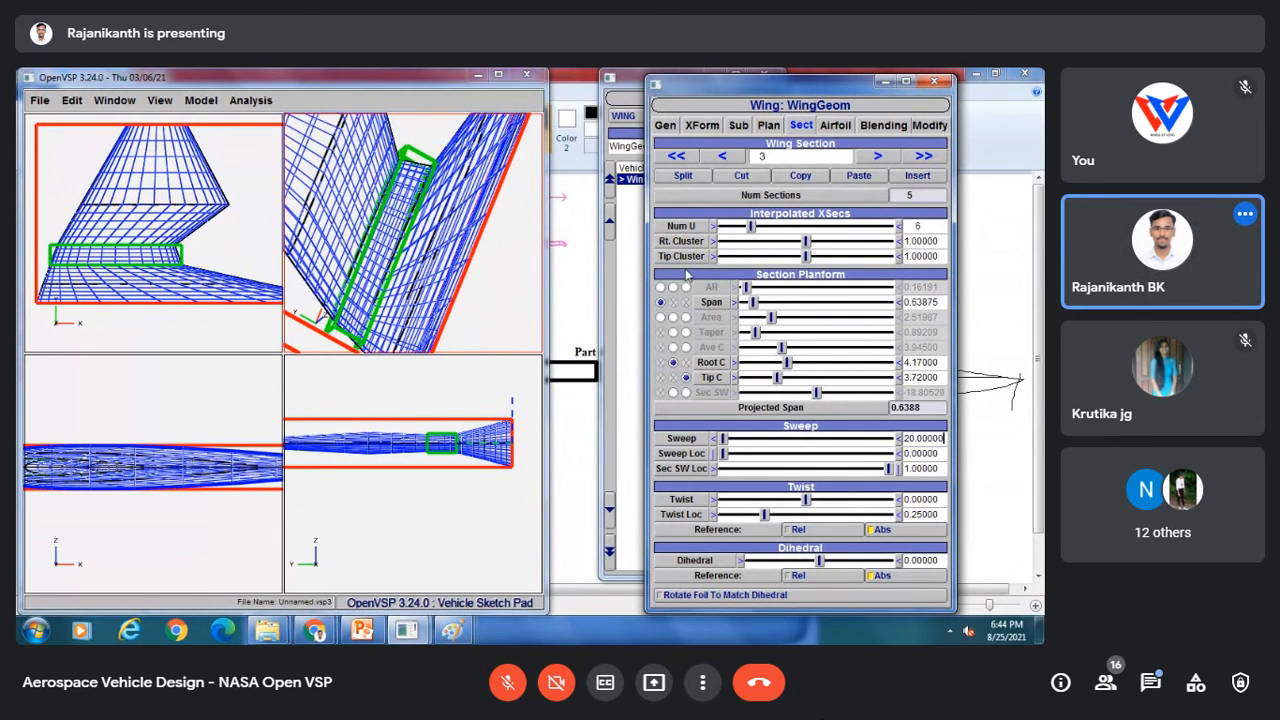
Step: Move to the fourth wing section and set its tip chord to 2.51
left_click(178, 220)
scroll(170, 216, "down", 2)
scroll(110, 243, "down", 3)
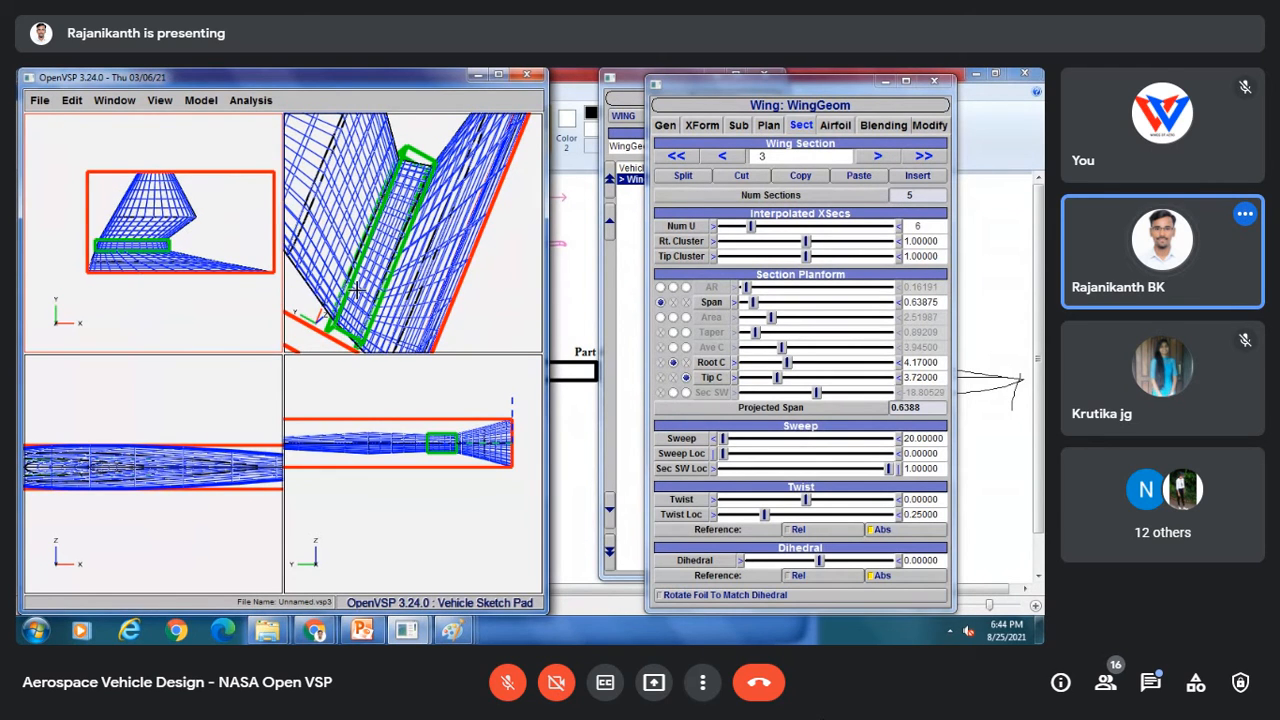
scroll(356, 289, "down", 4)
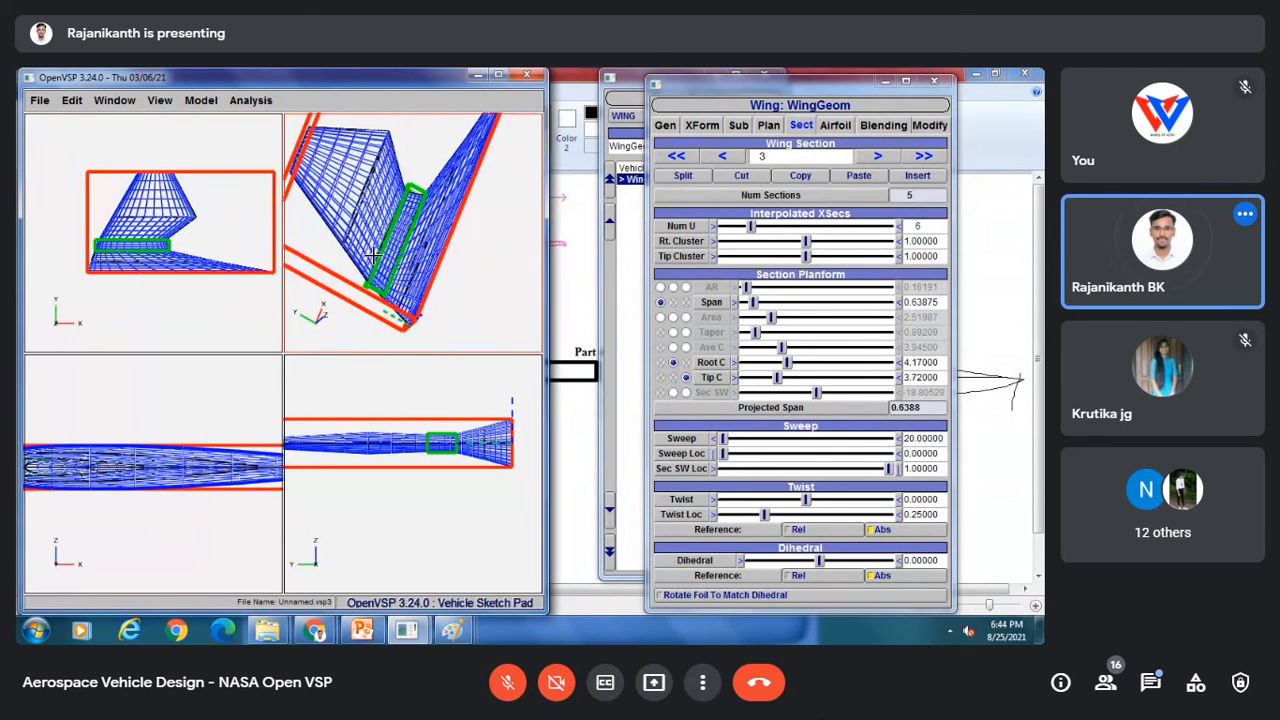
left_click(875, 157)
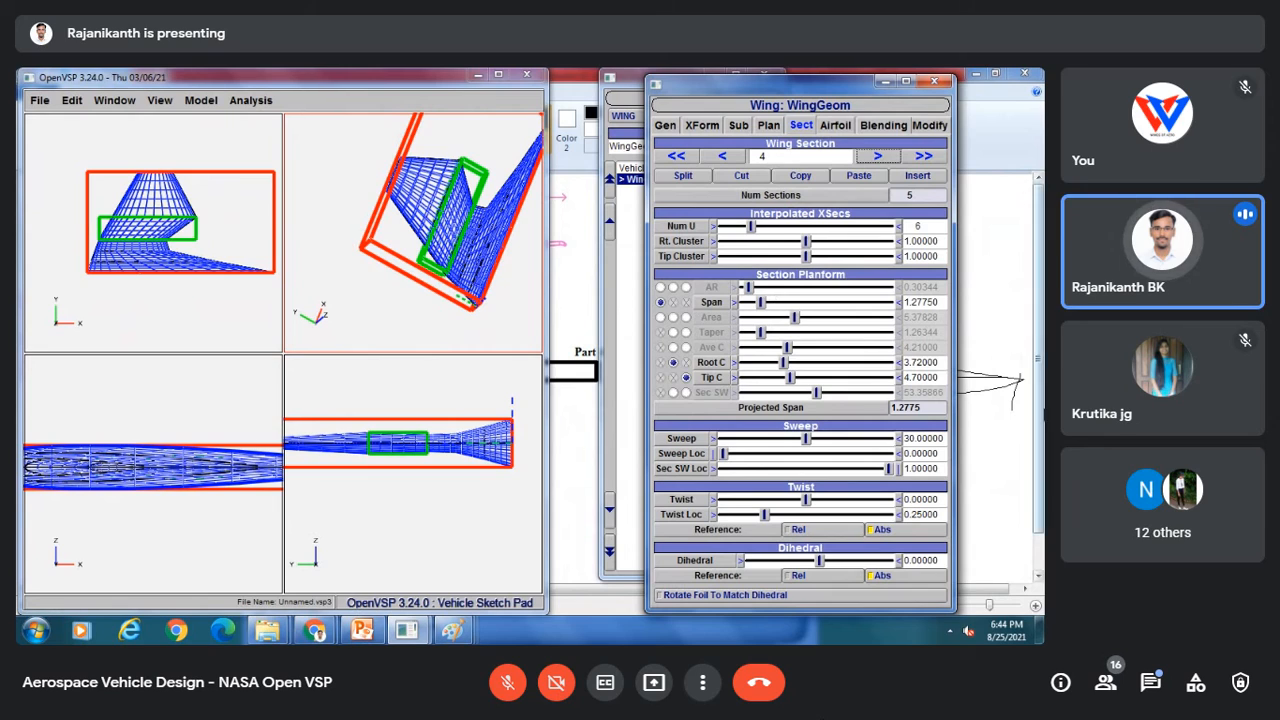
left_click_drag(942, 377, 880, 385)
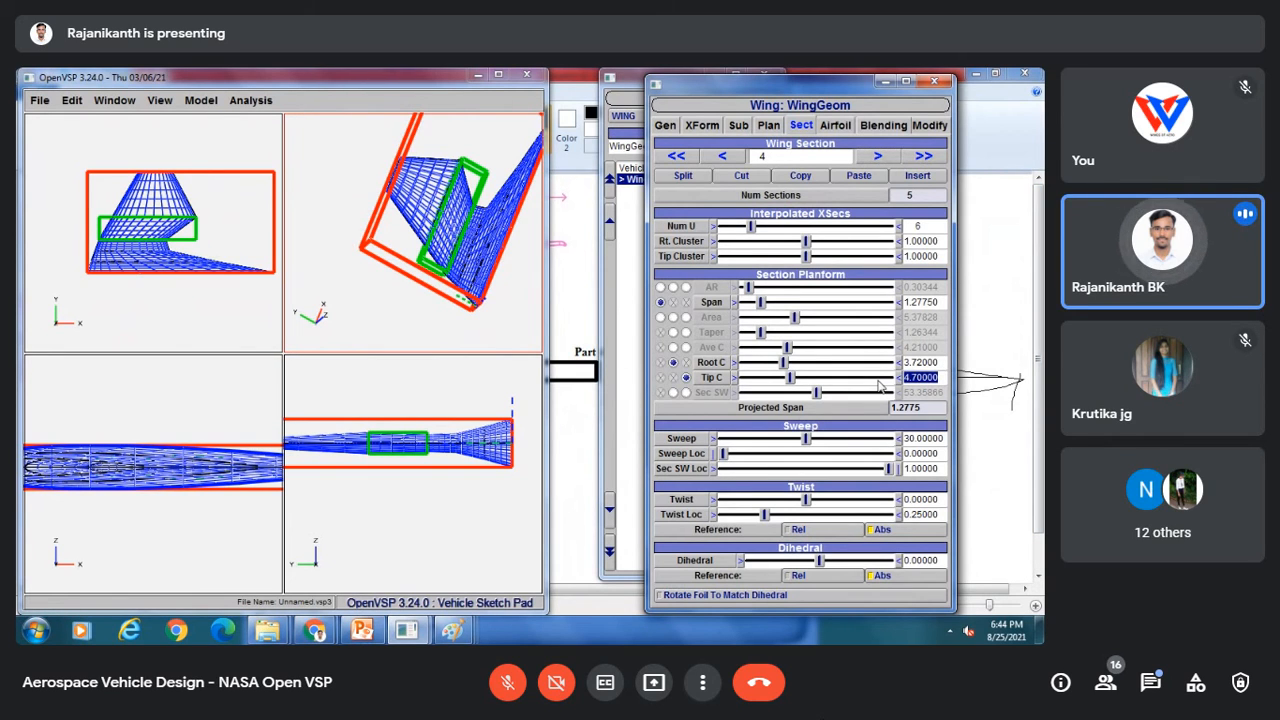
type("2")
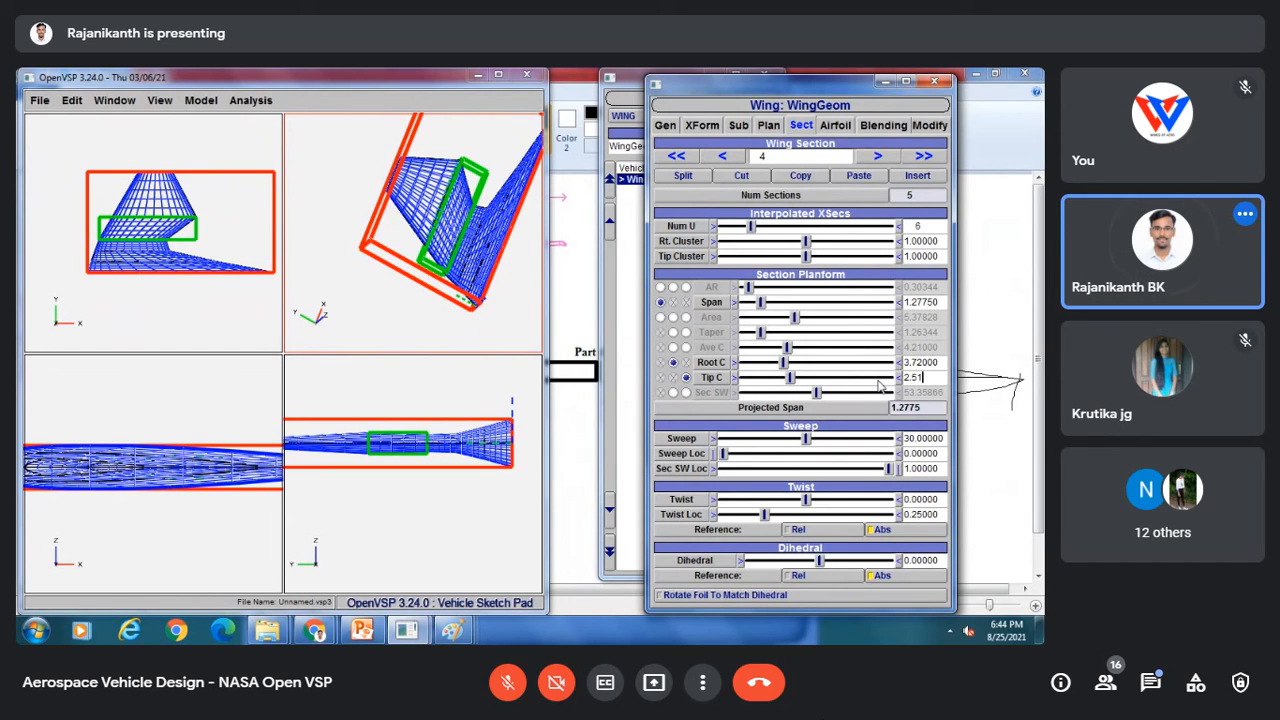
type(".51")
key("Return")
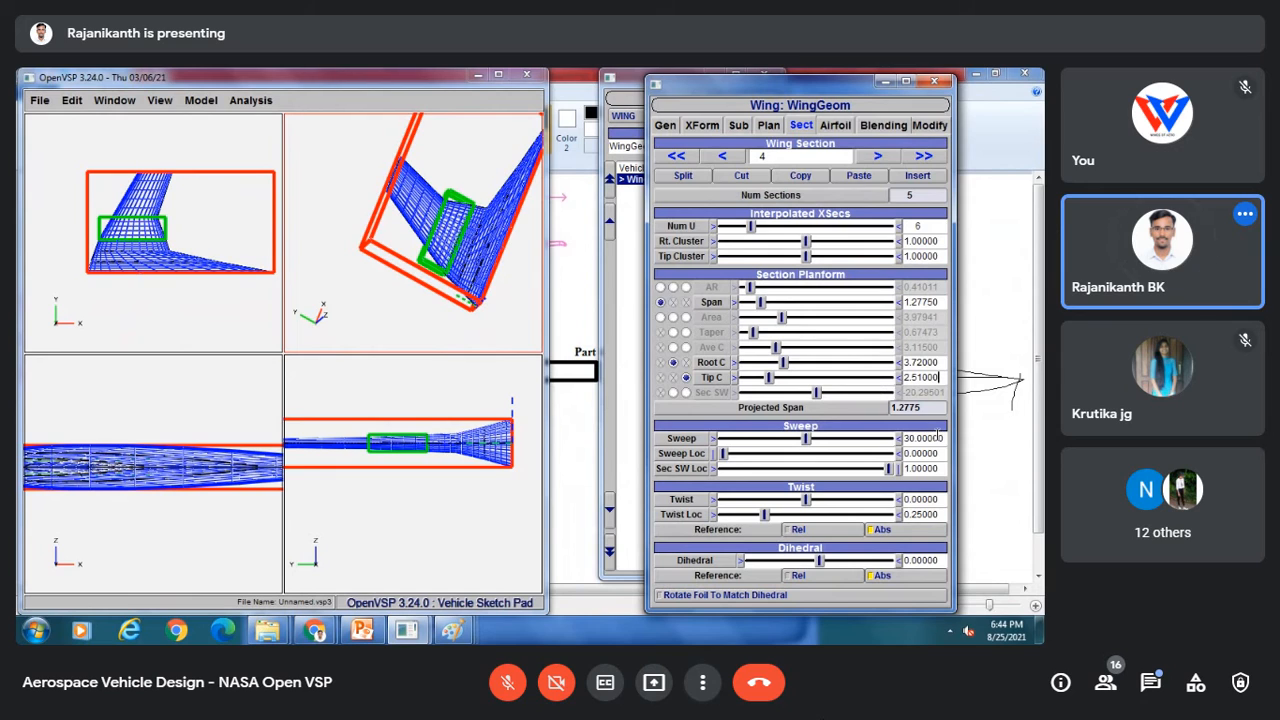
Step: Set the fourth section's sweep to 20
left_click_drag(944, 437, 899, 449)
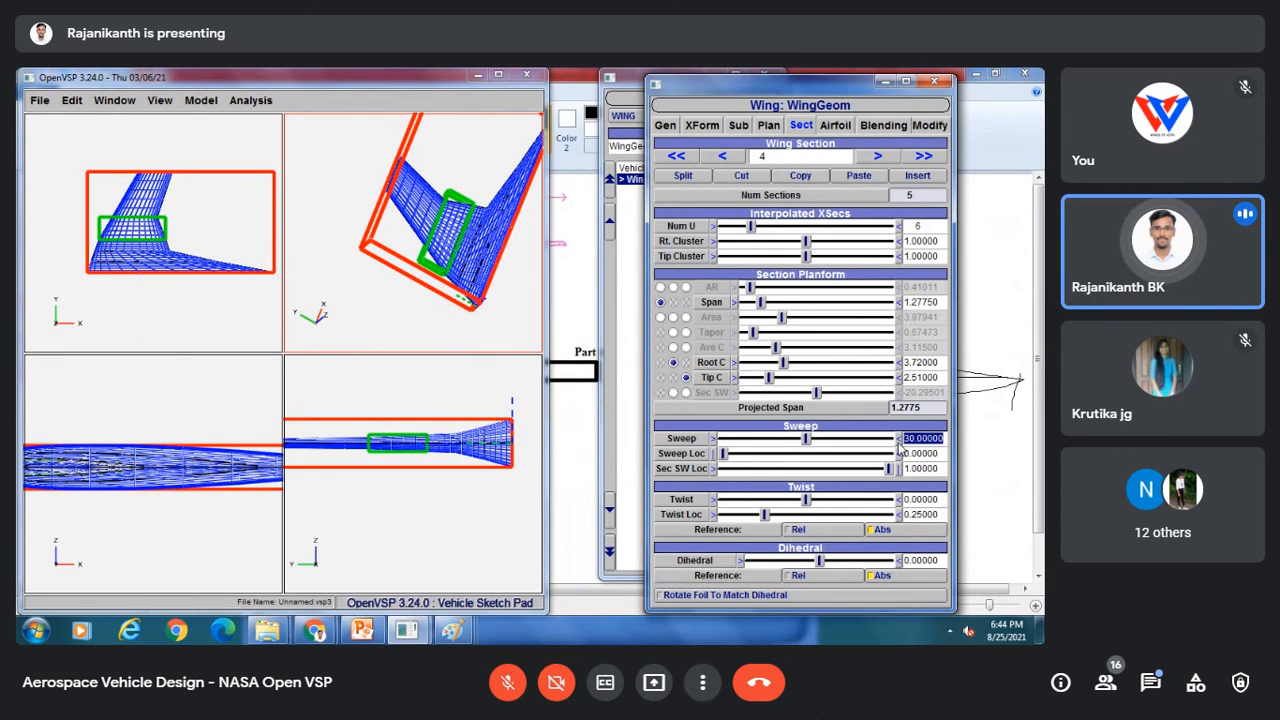
type("2")
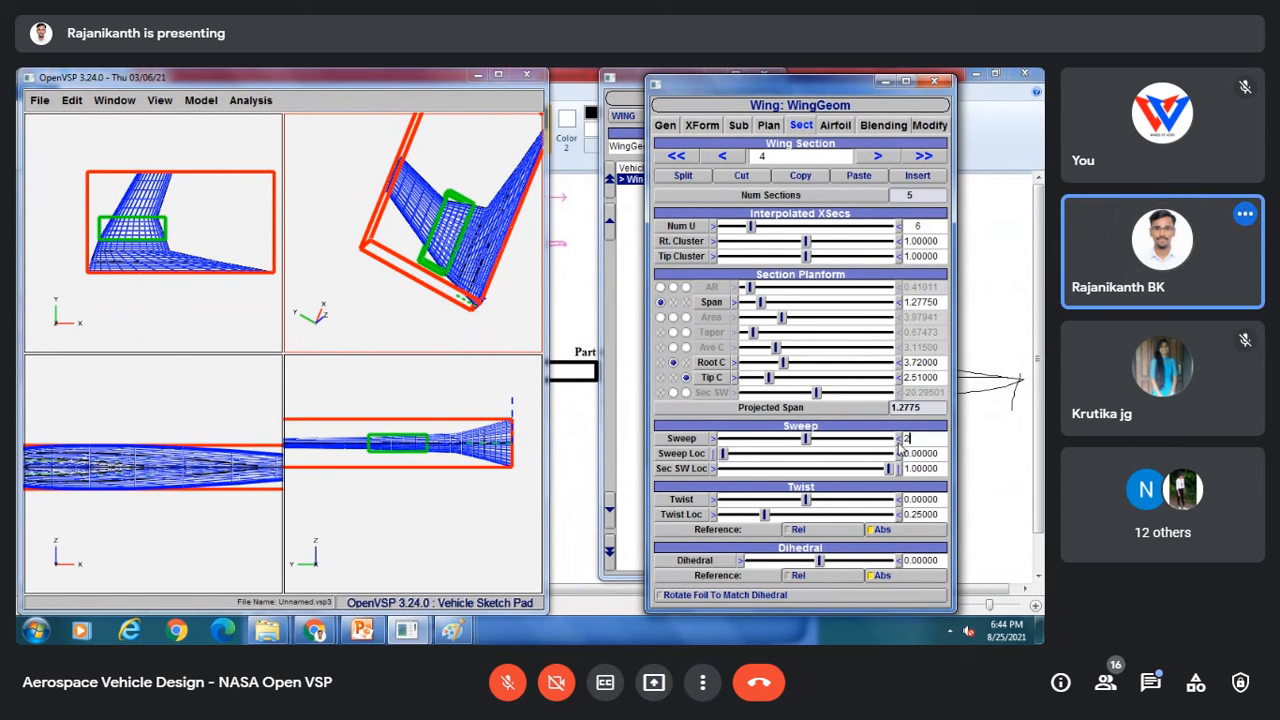
type("0")
key("Return")
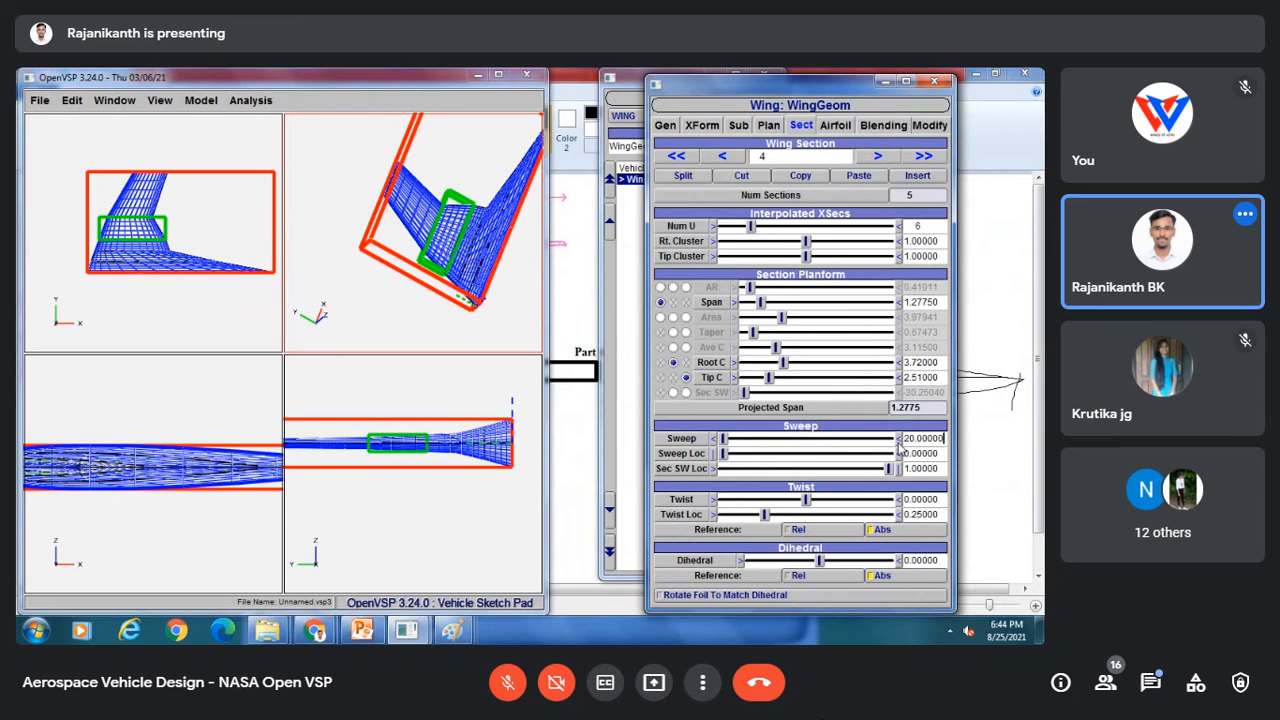
Step: Move to the fifth wing section and set its tip chord to 2.07
left_click(873, 158)
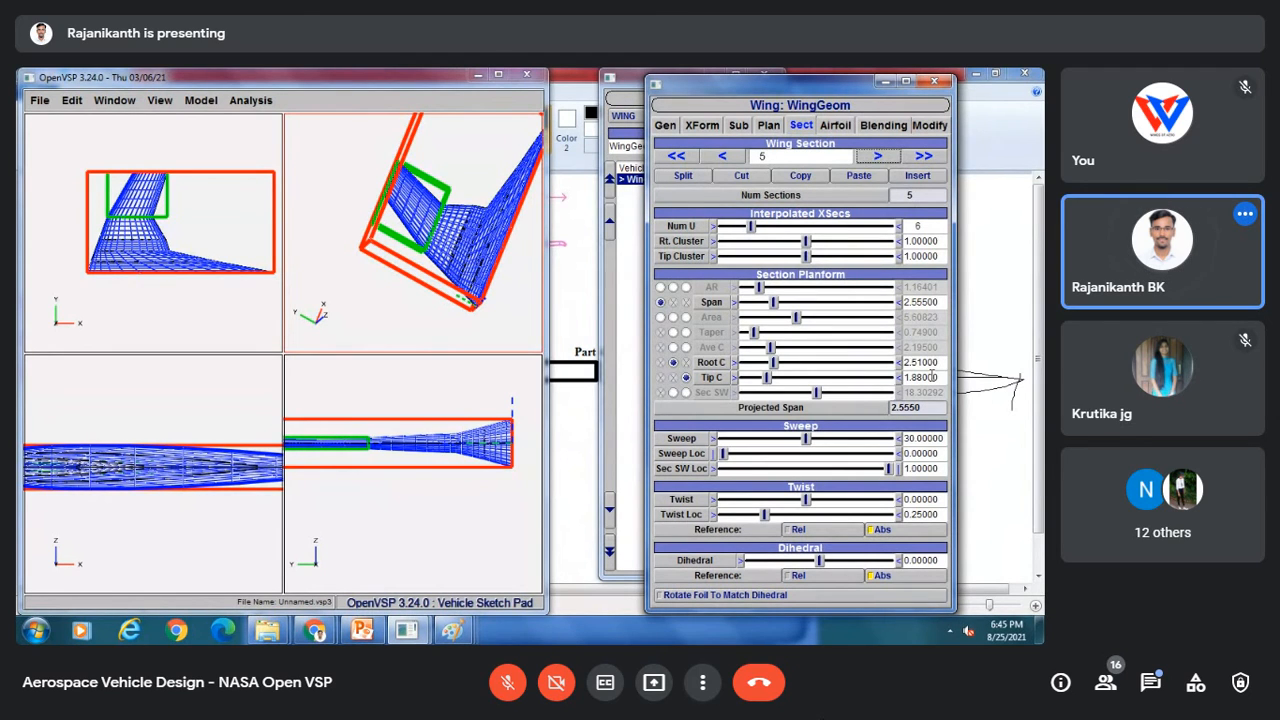
left_click_drag(932, 377, 896, 389)
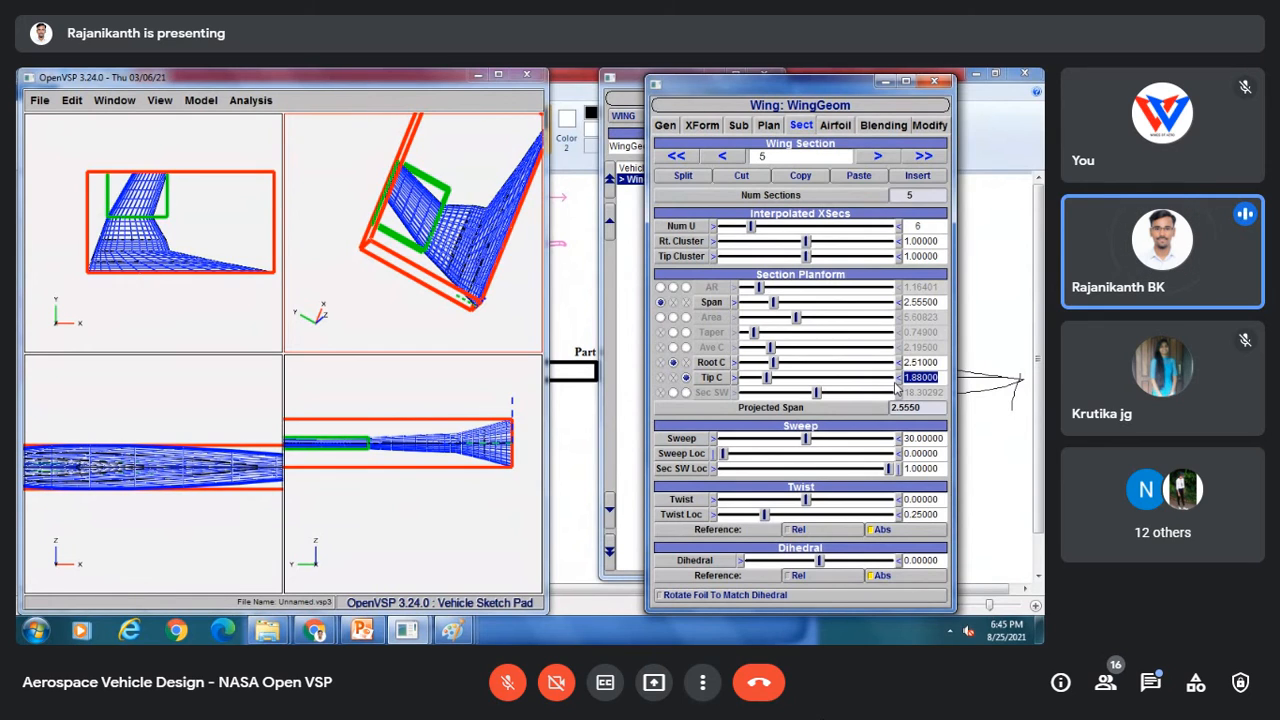
type("2.07")
key("Return")
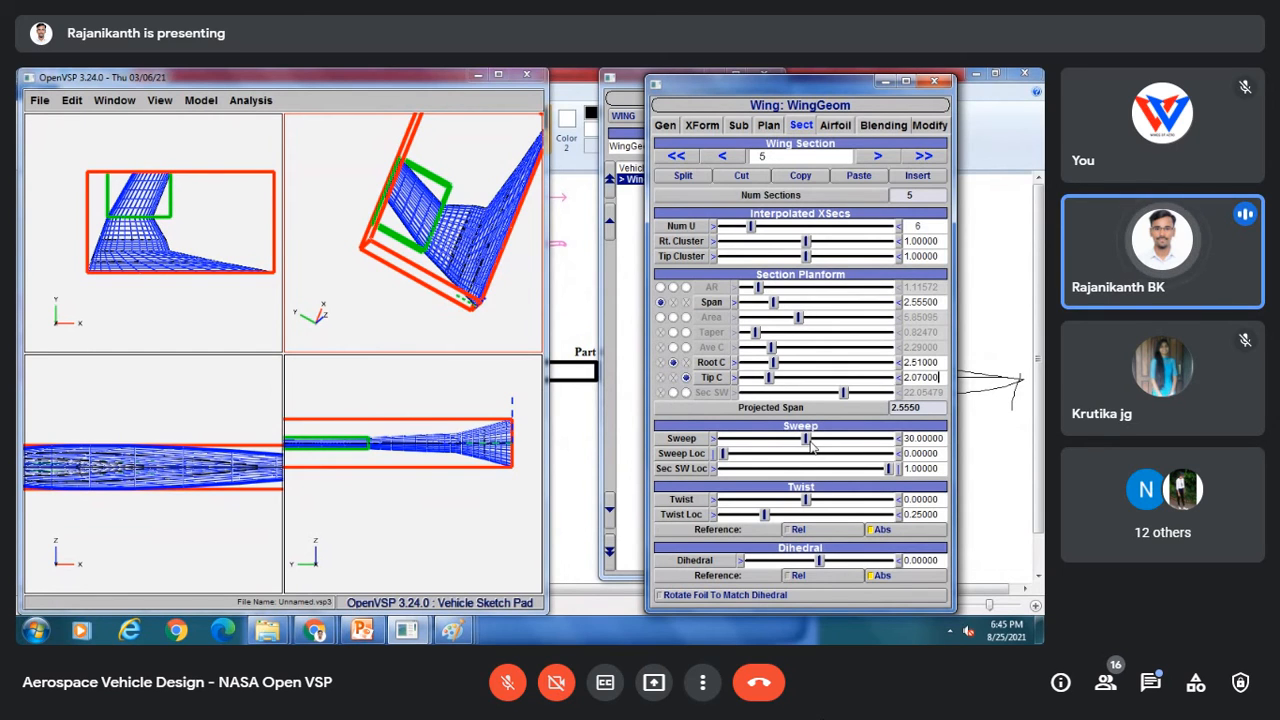
Step: Set the fifth section's sweep to 20 with its slider
left_click(748, 435)
left_click_drag(750, 438, 700, 440)
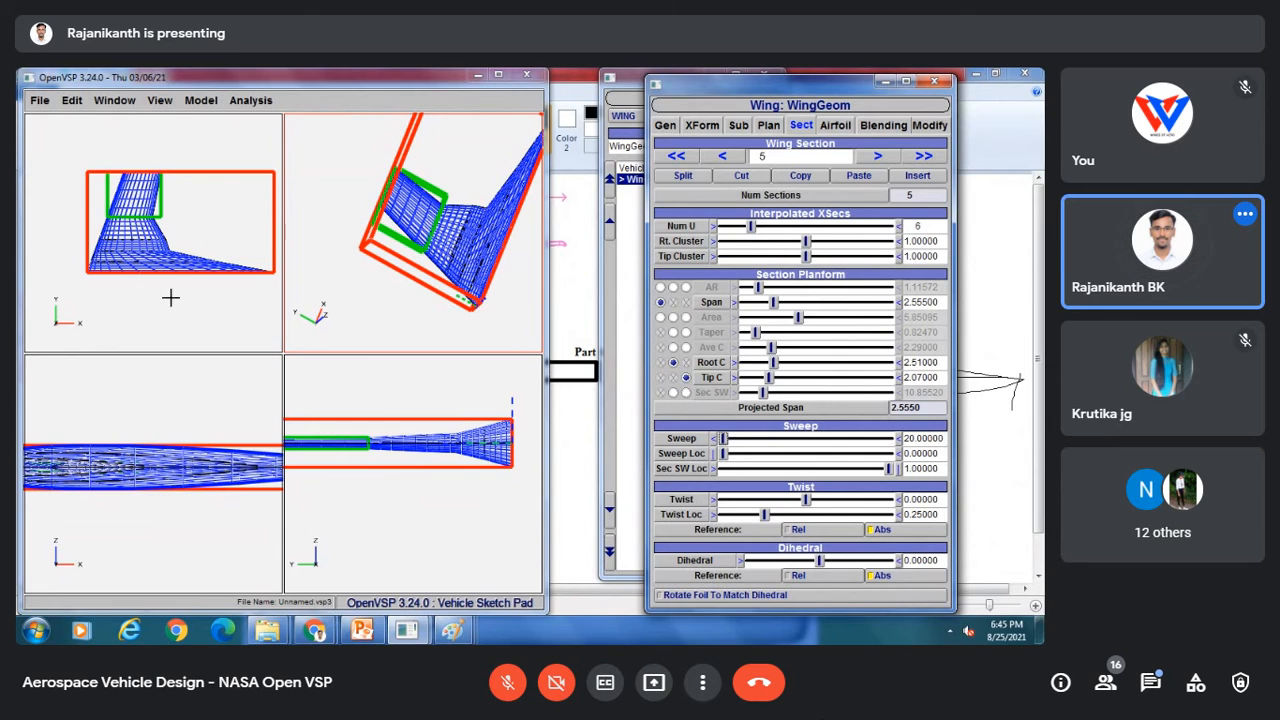
mouse_move(168, 297)
left_mouse_down()
mouse_move(171, 180)
mouse_move(191, 295)
left_mouse_up()
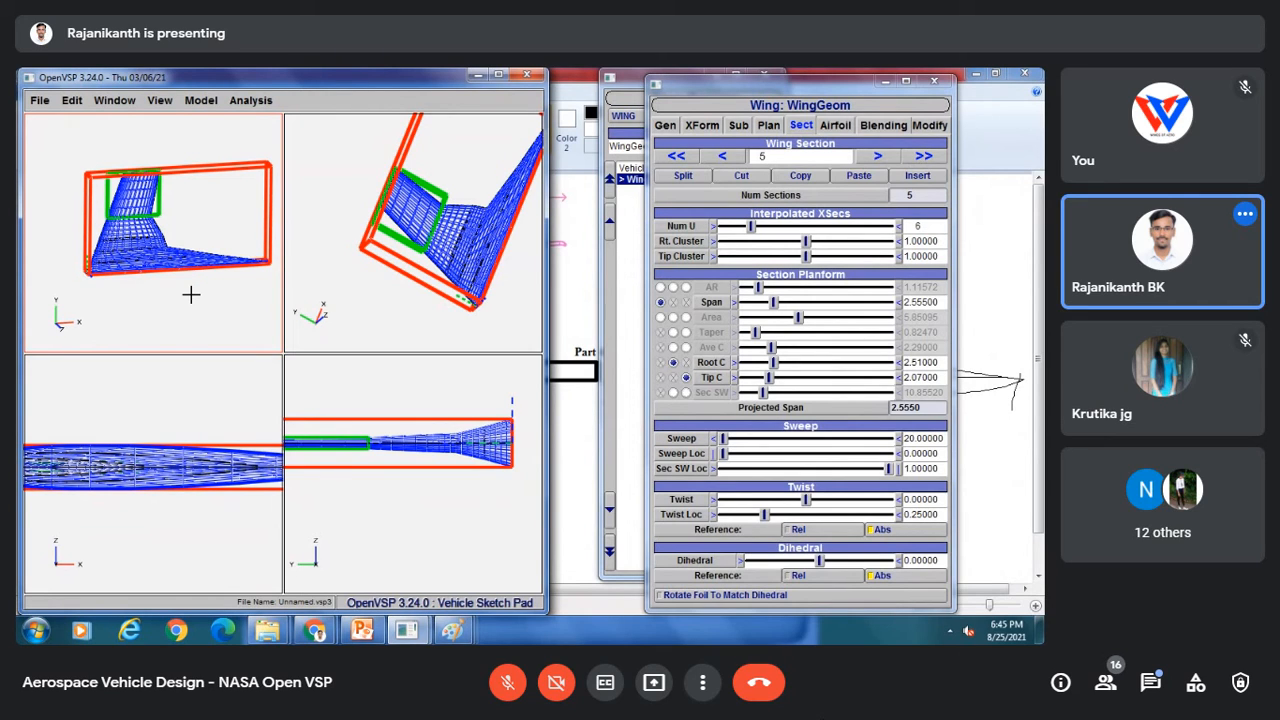
Step: Switch the viewport layout to a single view
left_click(116, 102)
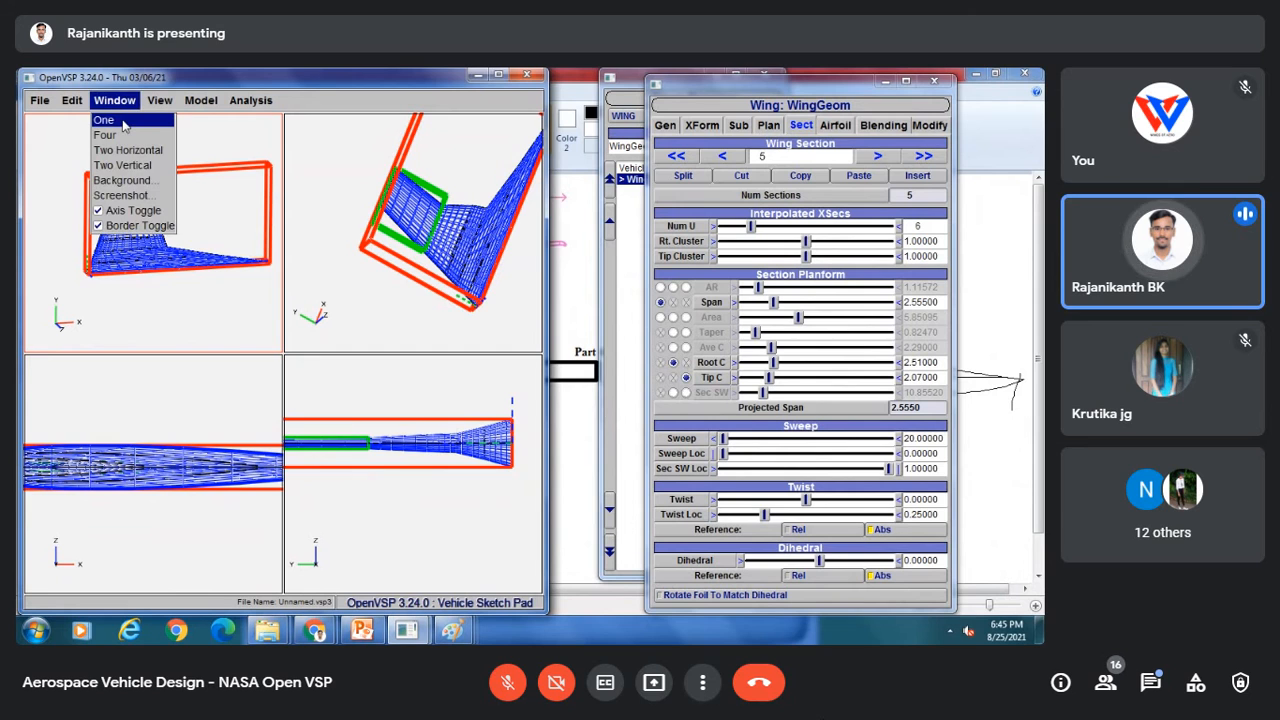
left_click(124, 121)
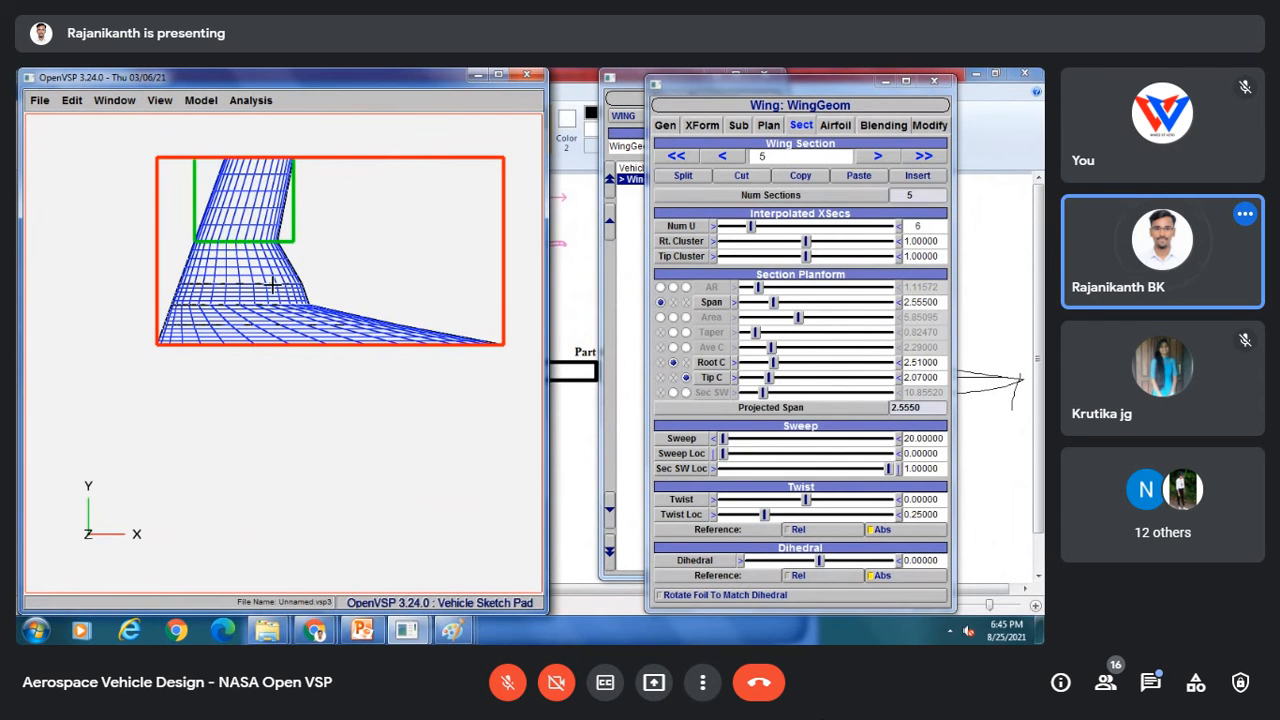
left_click_drag(272, 286, 758, 106)
Step: Open the airfoil settings and set the root airfoil section's thickness ratio T/C to 0.15
left_click(769, 128)
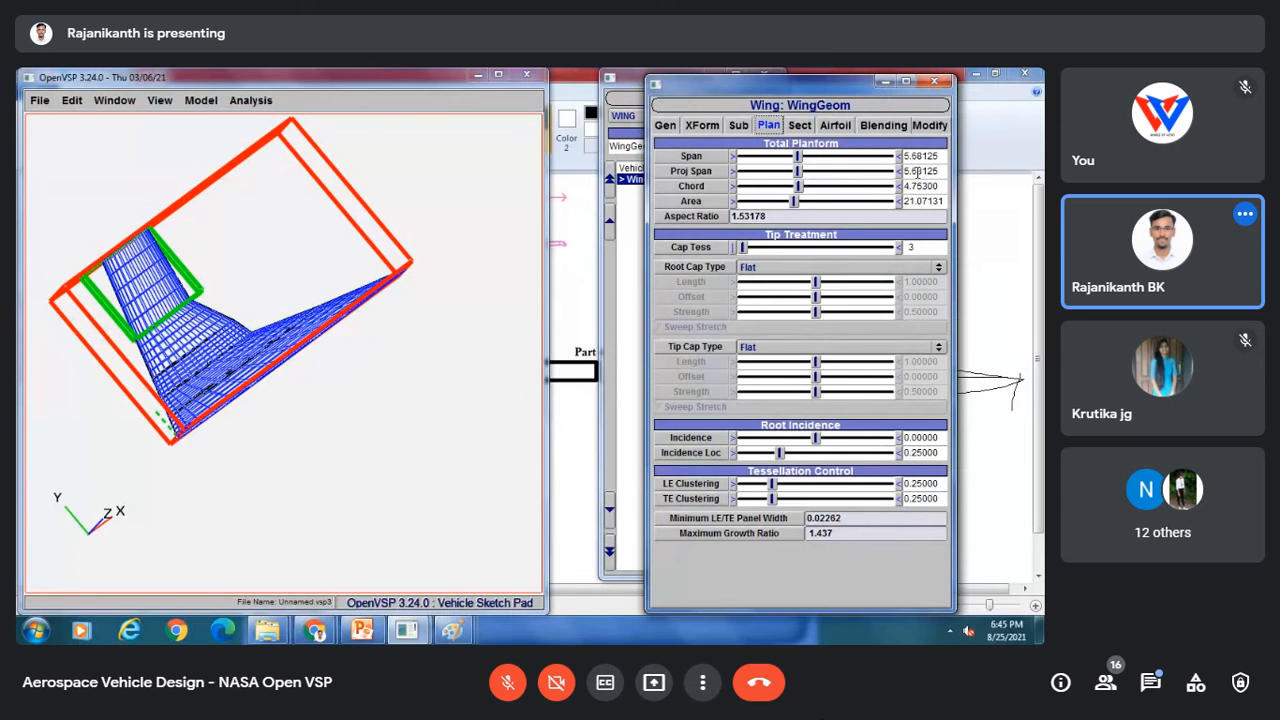
left_click(836, 125)
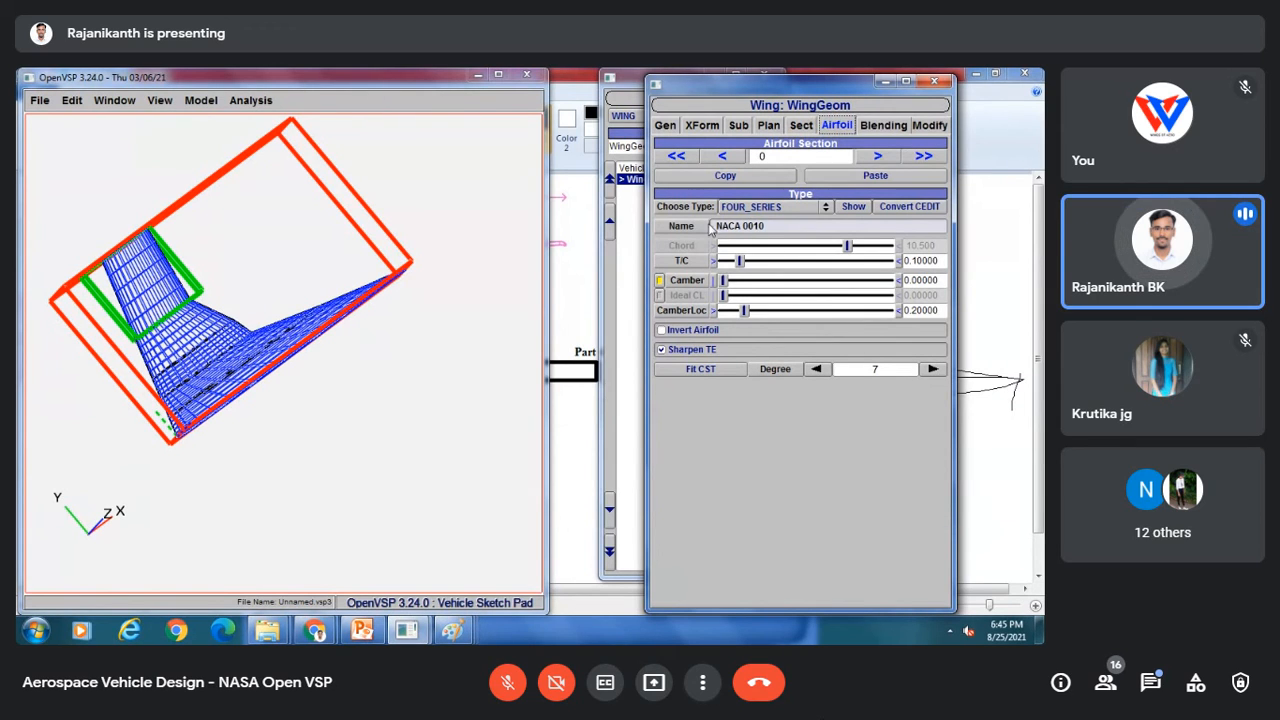
left_click_drag(938, 261, 916, 261)
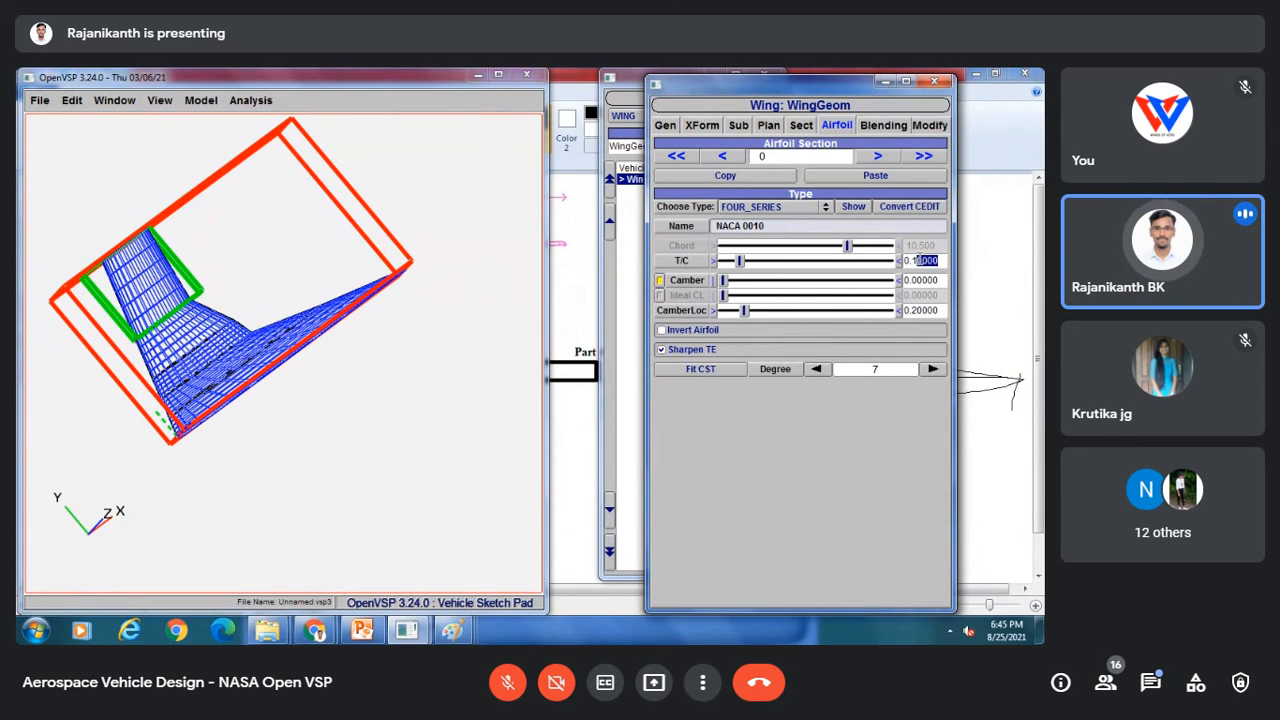
double_click(934, 263)
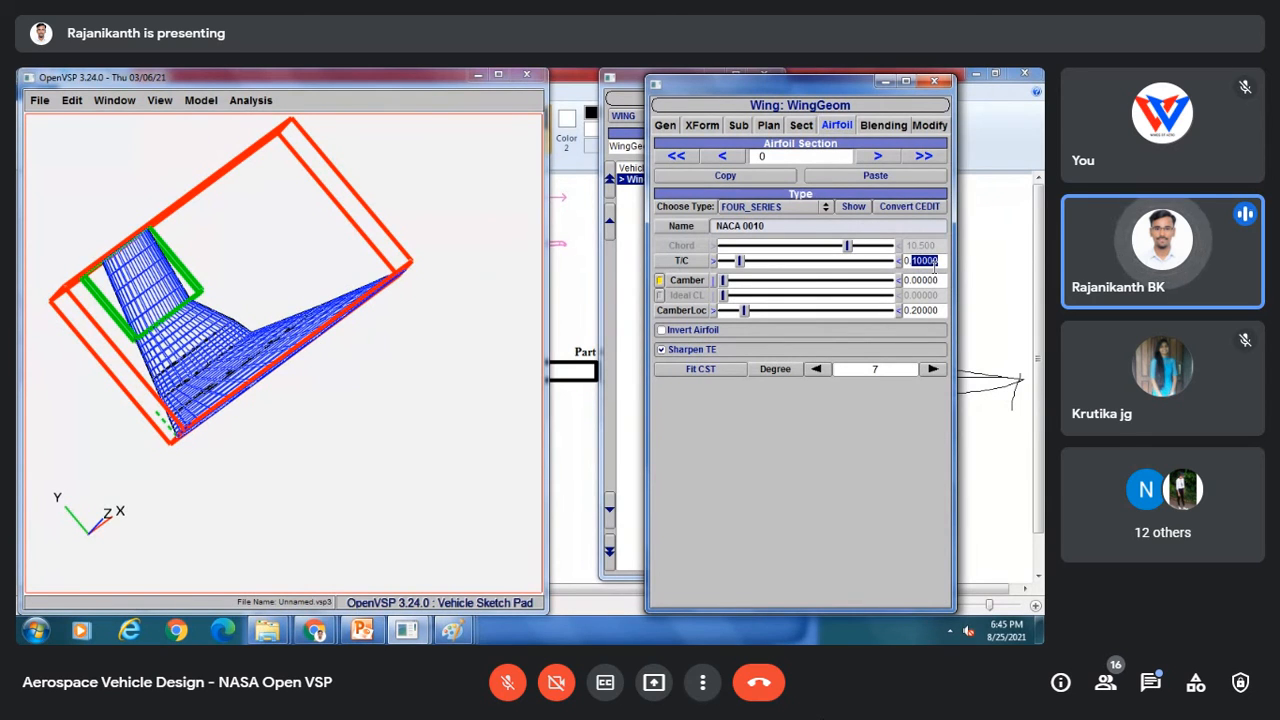
type("15")
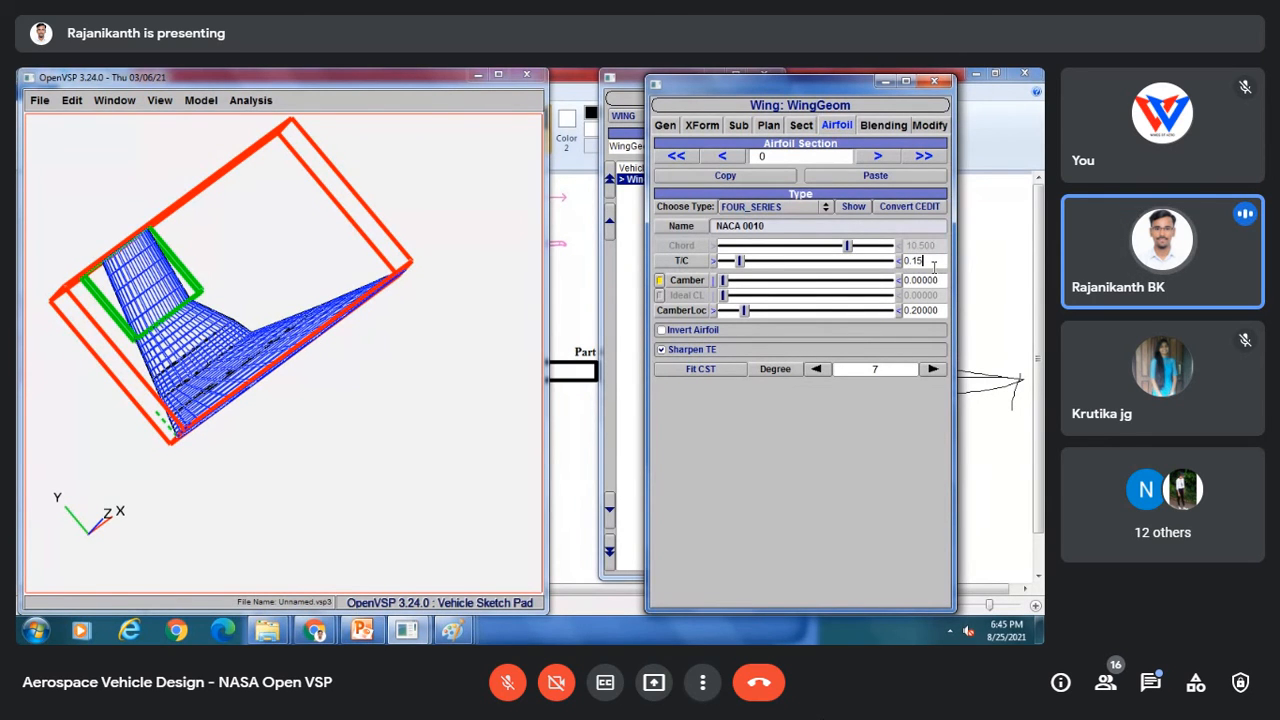
key("Return")
Step: Step through airfoil sections 1 to 4 and inspect the tail shape from several view angles
mouse_move(263, 347)
left_mouse_down()
mouse_move(440, 249)
mouse_move(342, 326)
mouse_move(311, 400)
mouse_move(286, 354)
left_mouse_up()
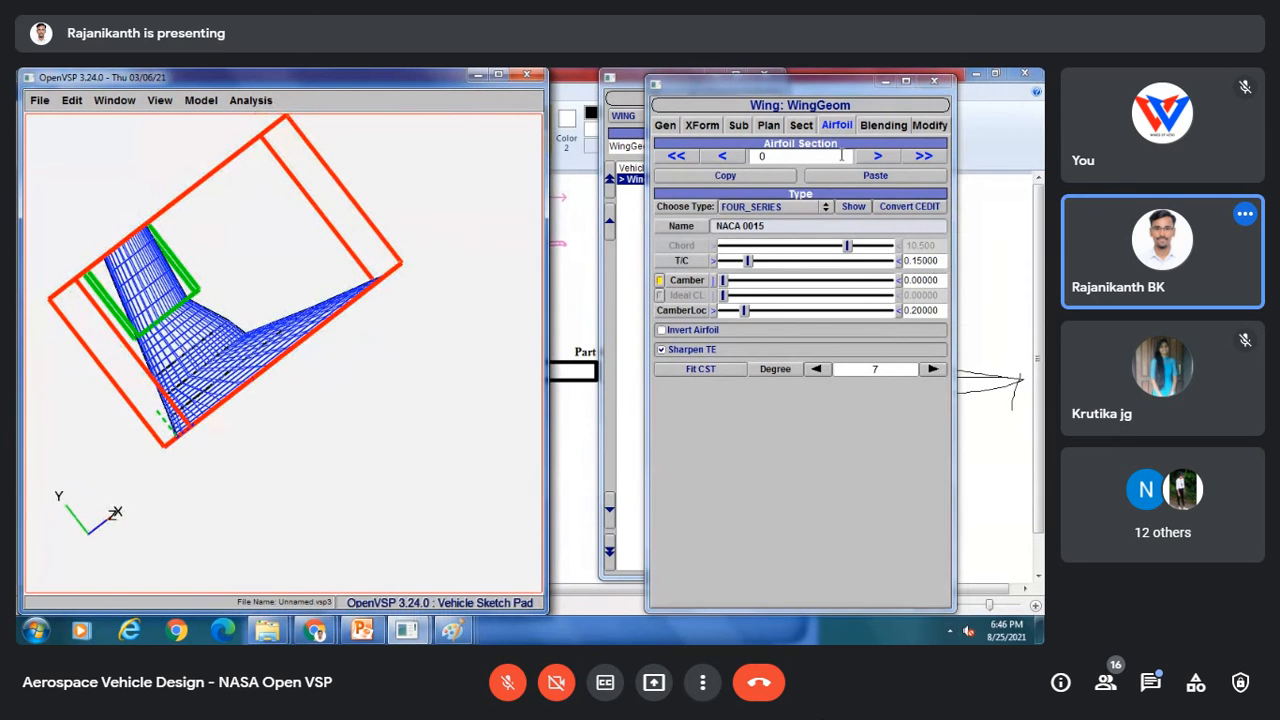
left_click(874, 157)
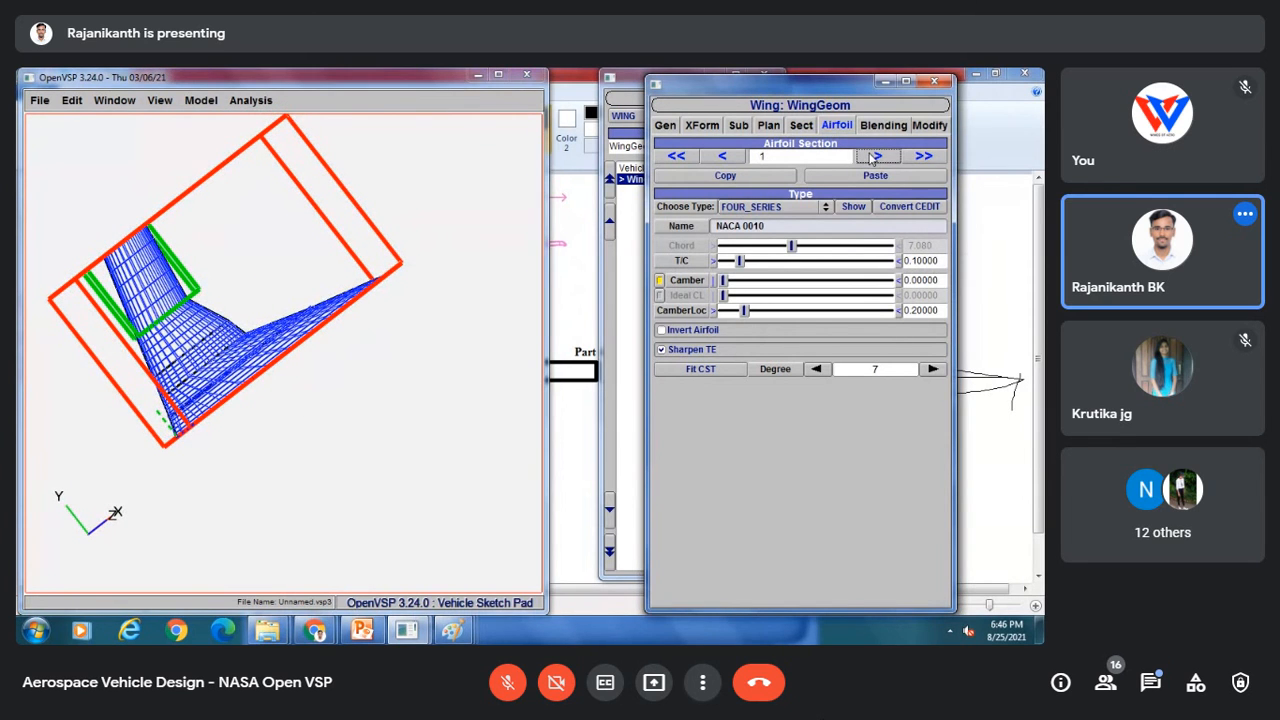
left_click(874, 157)
left_click(874, 157)
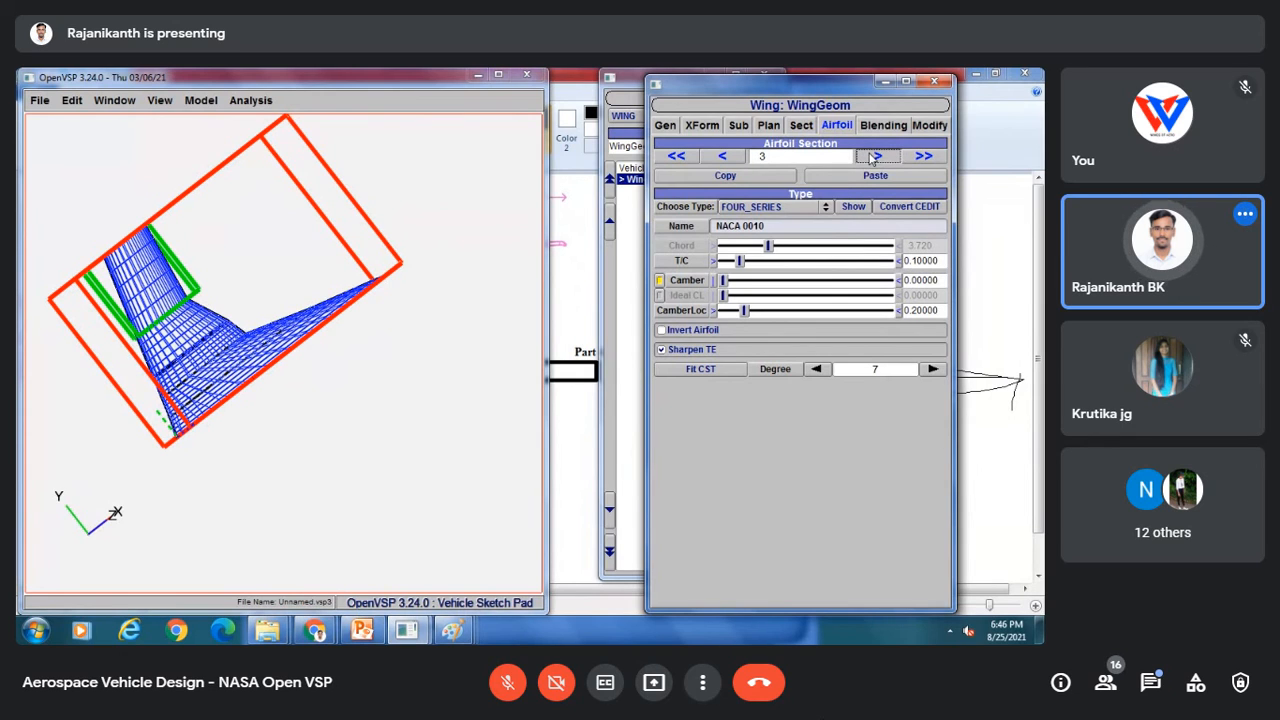
left_click(874, 157)
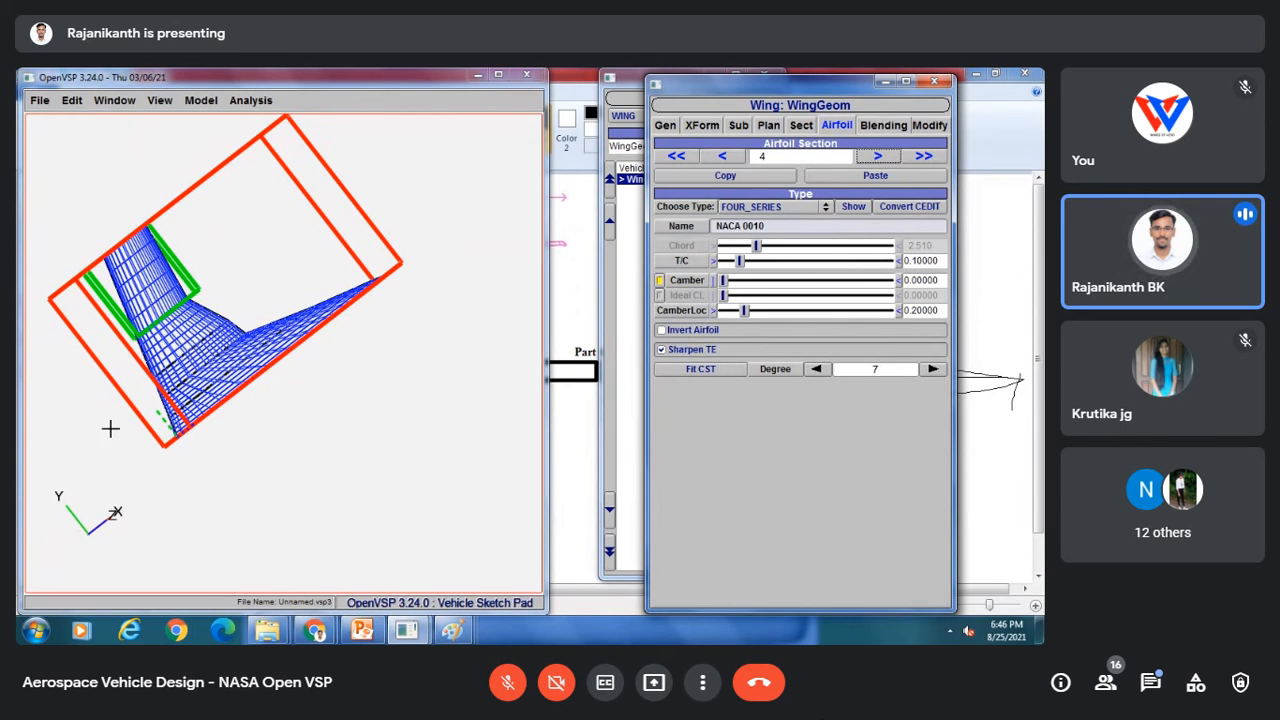
left_click_drag(110, 429, 207, 358)
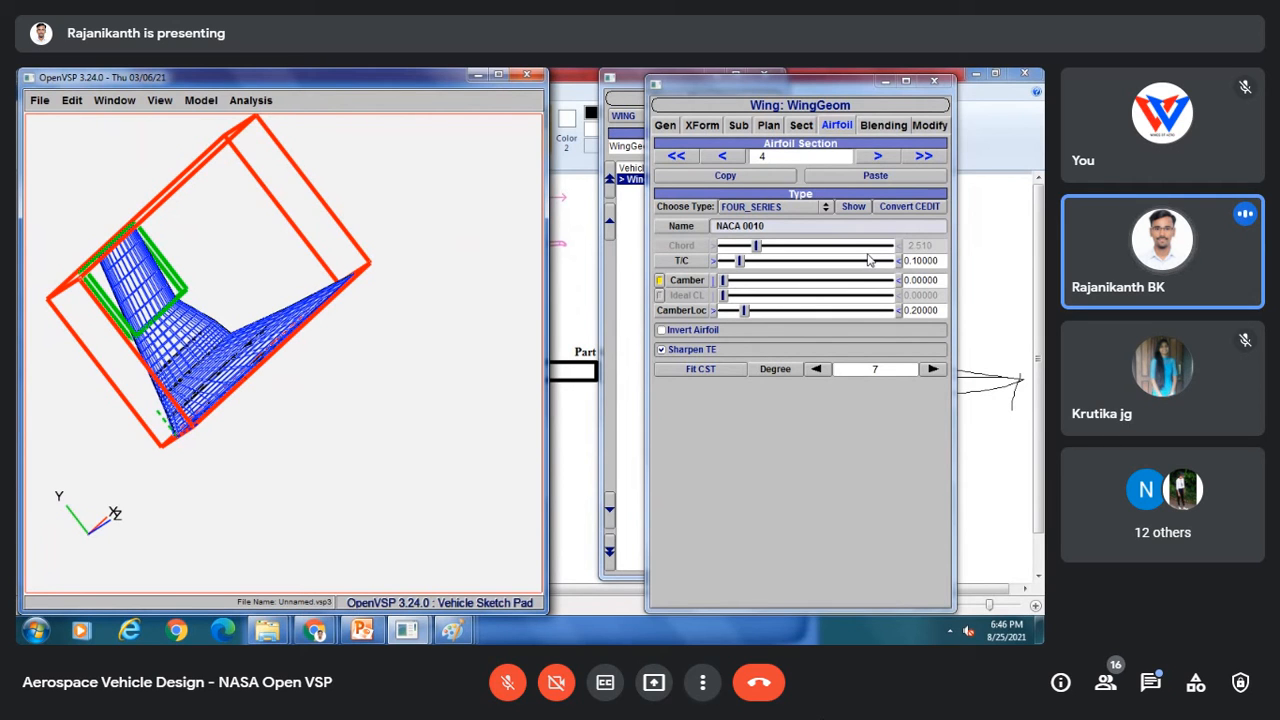
mouse_move(280, 214)
left_mouse_down()
mouse_move(337, 123)
mouse_move(270, 220)
left_mouse_up()
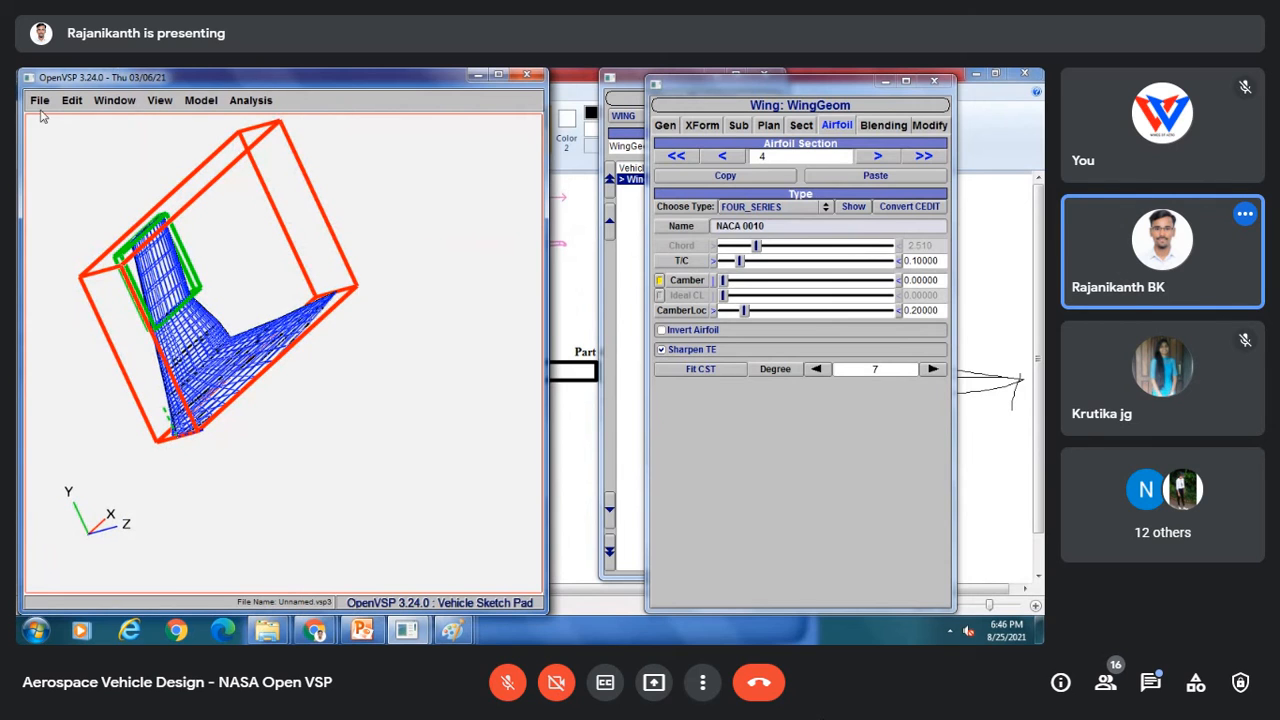
left_click(165, 103)
left_click(165, 106)
key("F5")
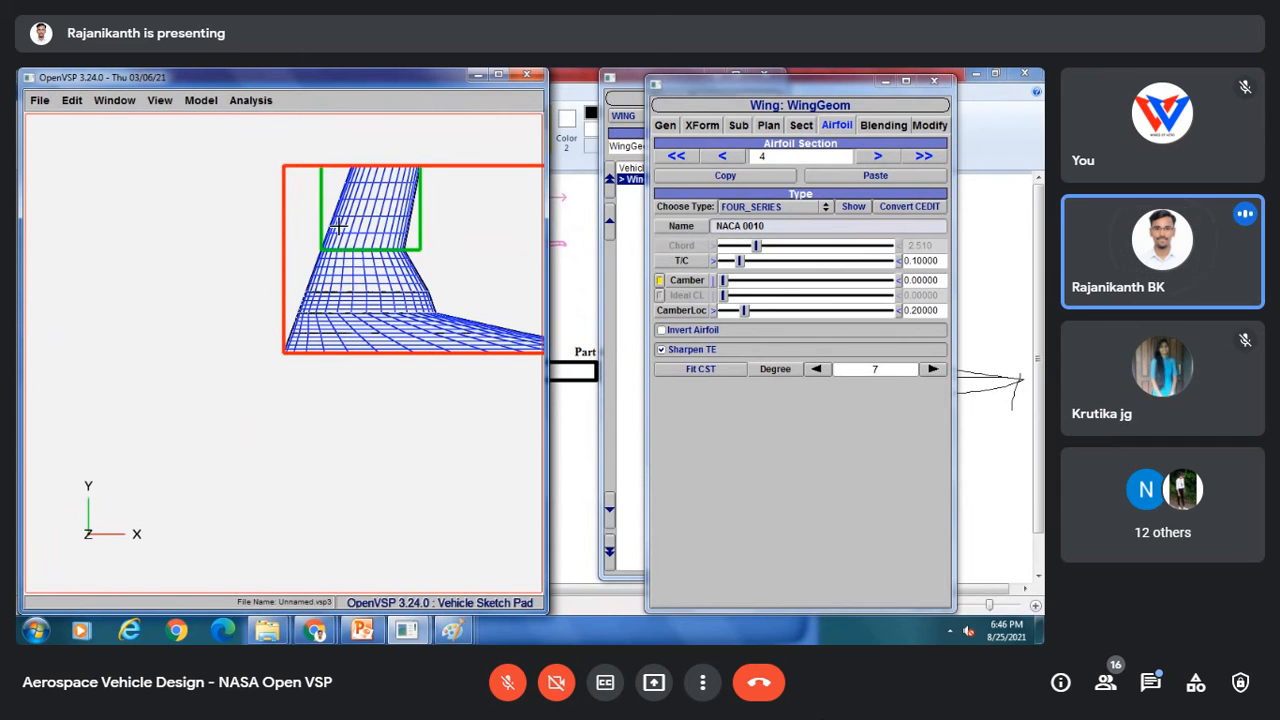
right_click_drag(401, 247, 238, 280)
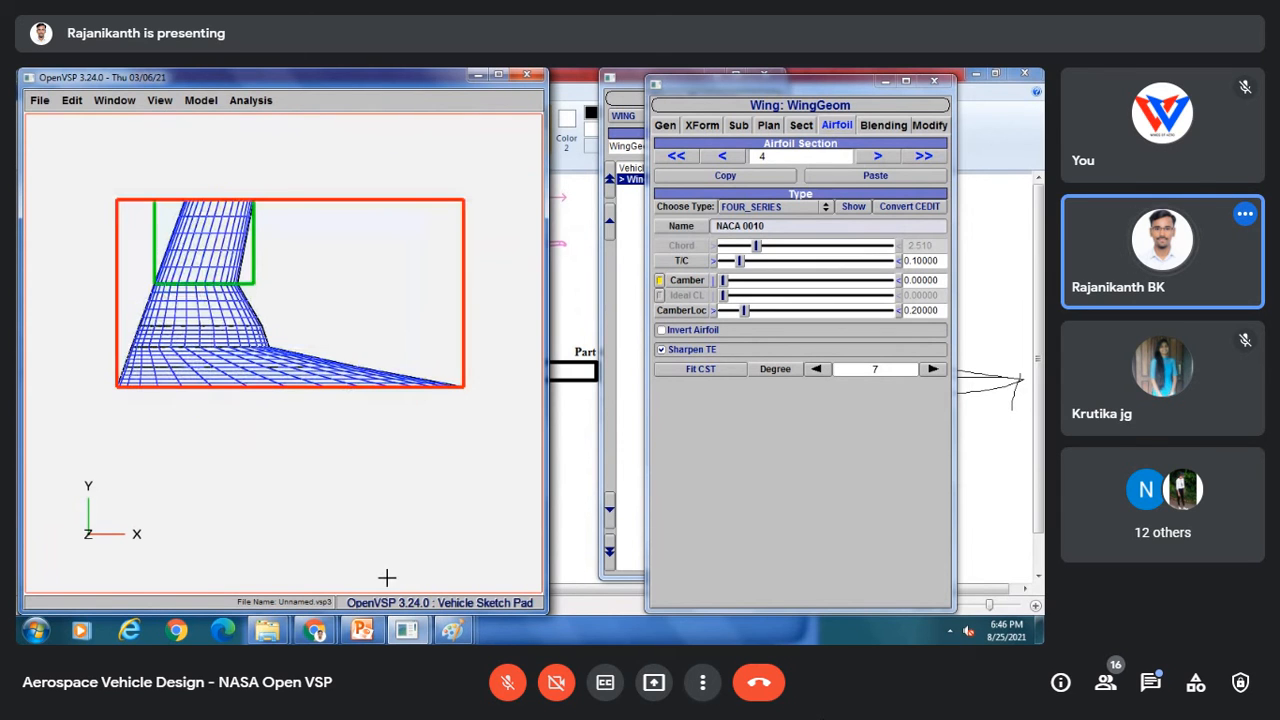
Step: Switch to PowerPoint and examine the Cessna reference dimension drawing
left_click(362, 630)
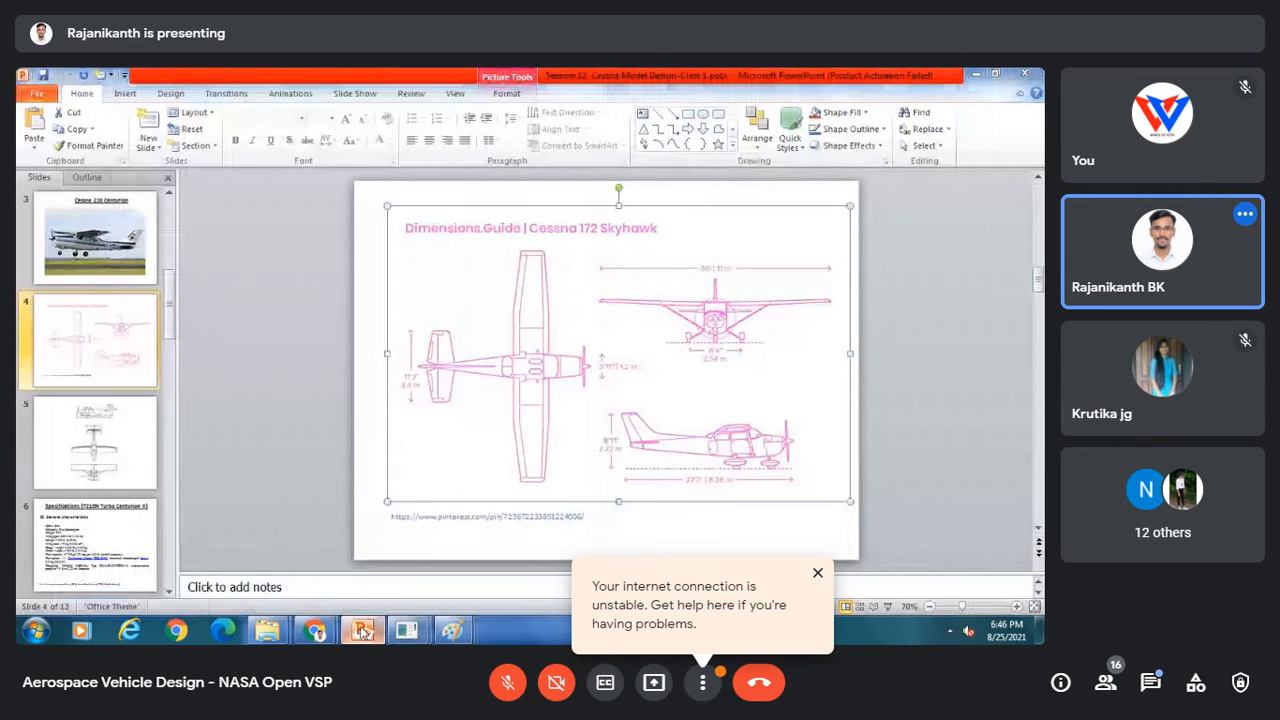
left_click(362, 630)
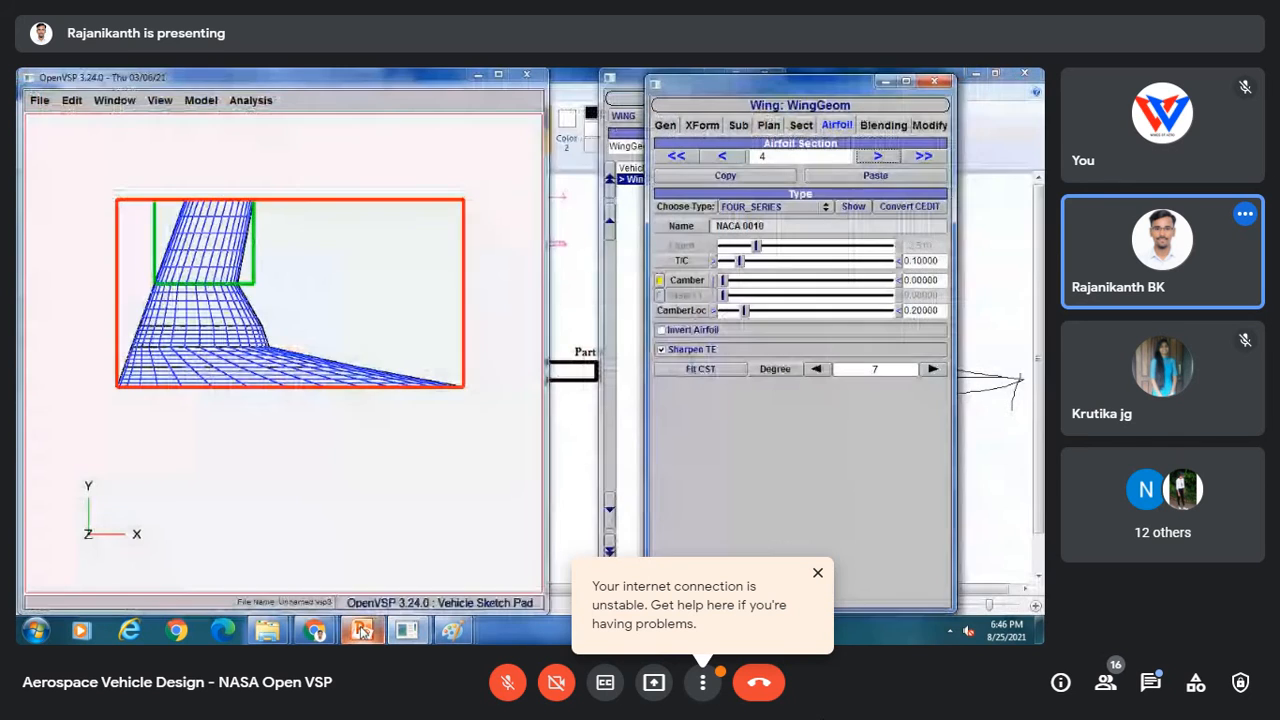
left_click(362, 630)
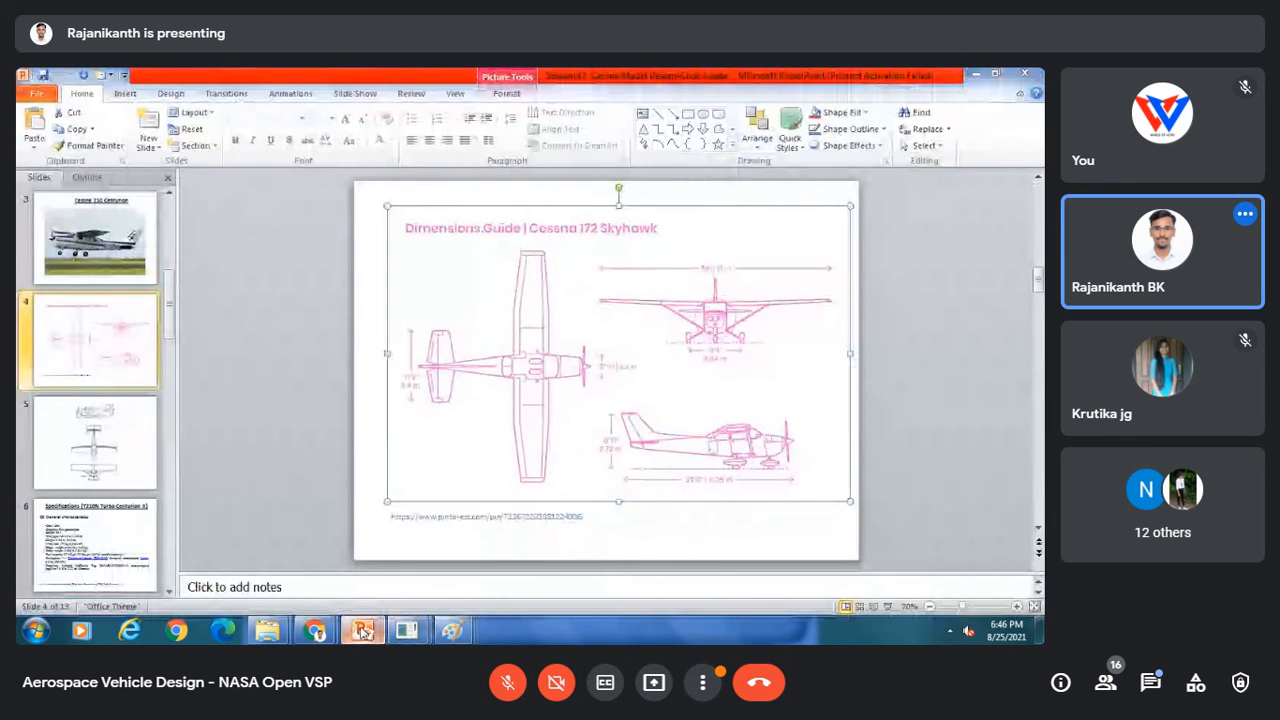
left_click(362, 630)
left_click(362, 630)
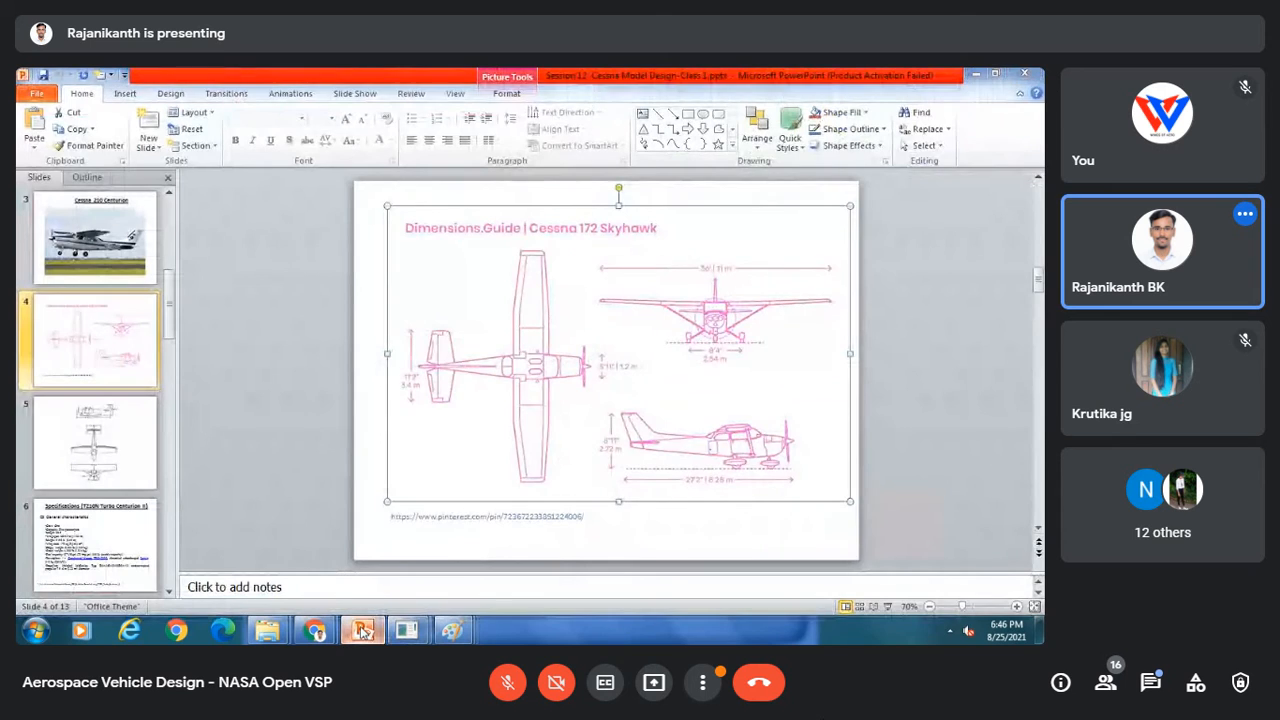
left_click(362, 630)
left_click(362, 630)
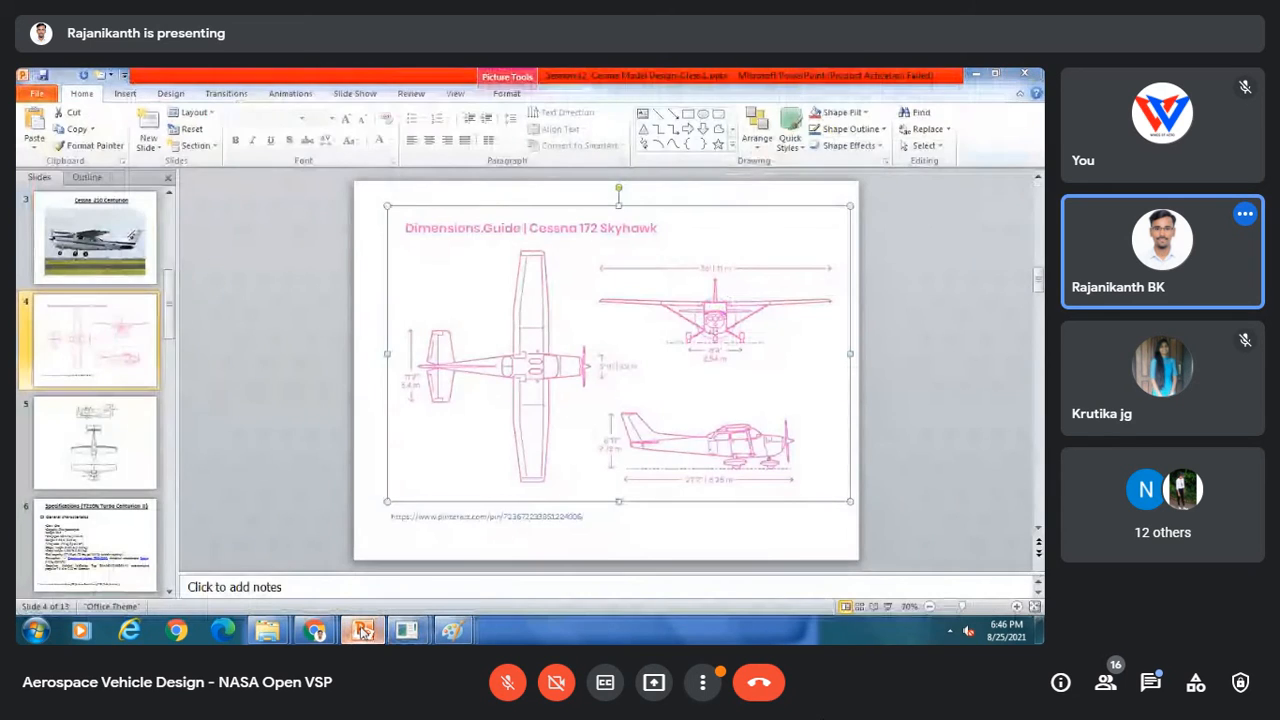
left_click(362, 630)
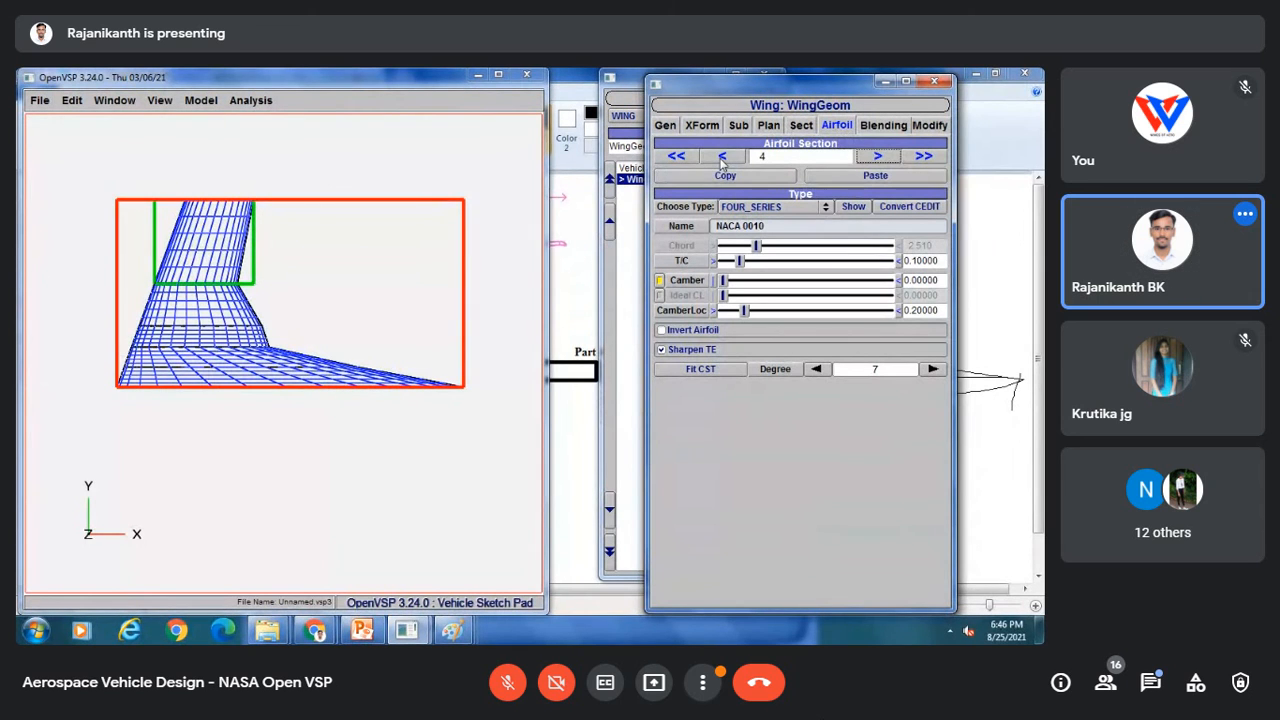
Step: Return to OpenVSP and go back to the third wing section's planform settings
left_click(721, 158)
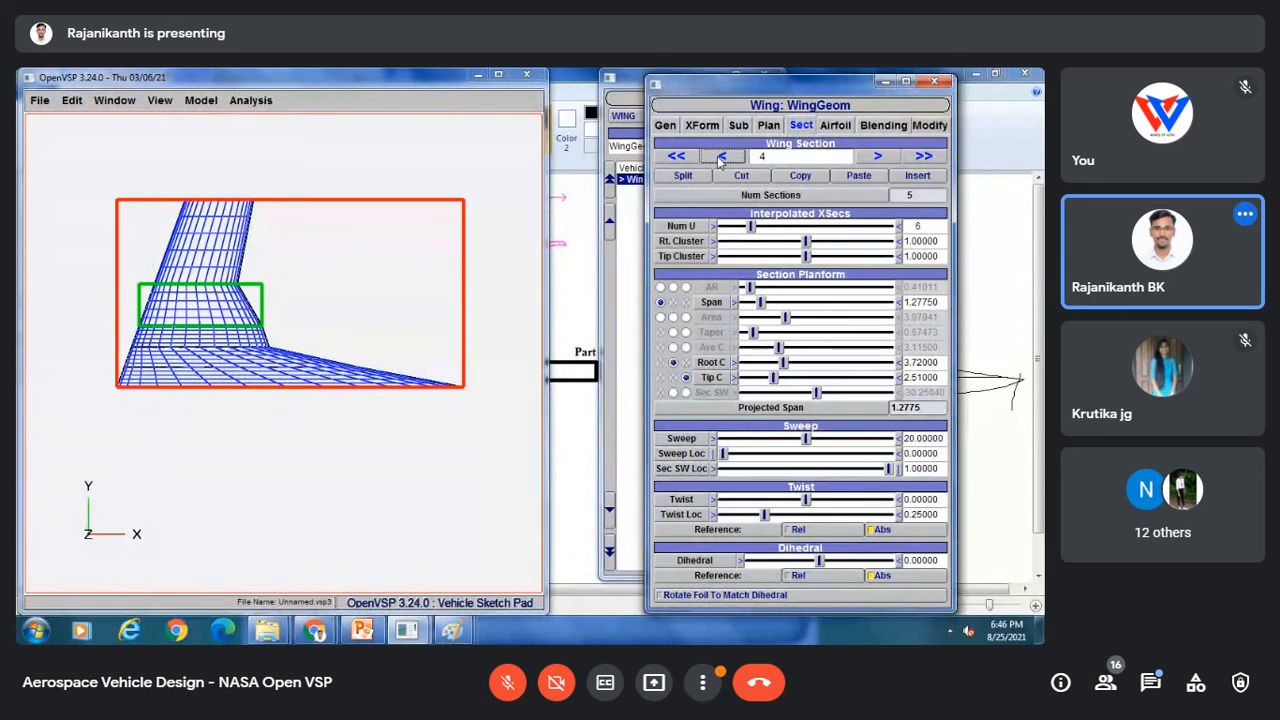
left_click(721, 158)
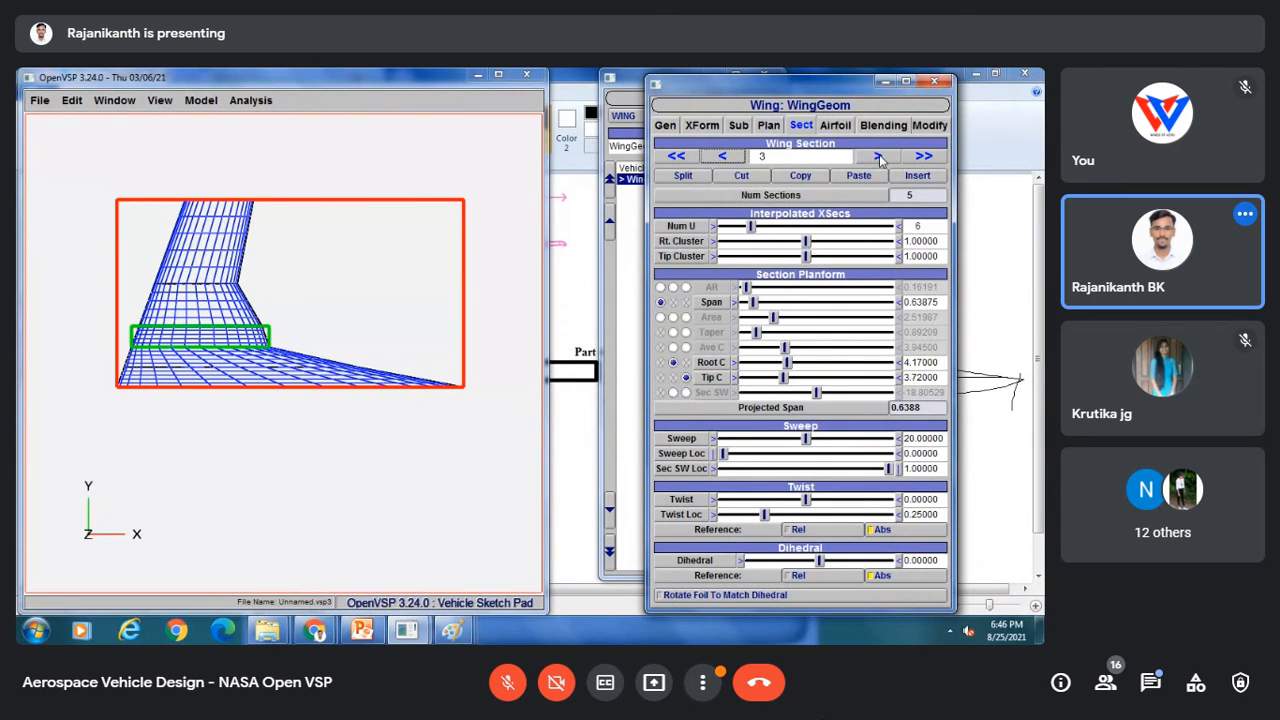
left_click(880, 158)
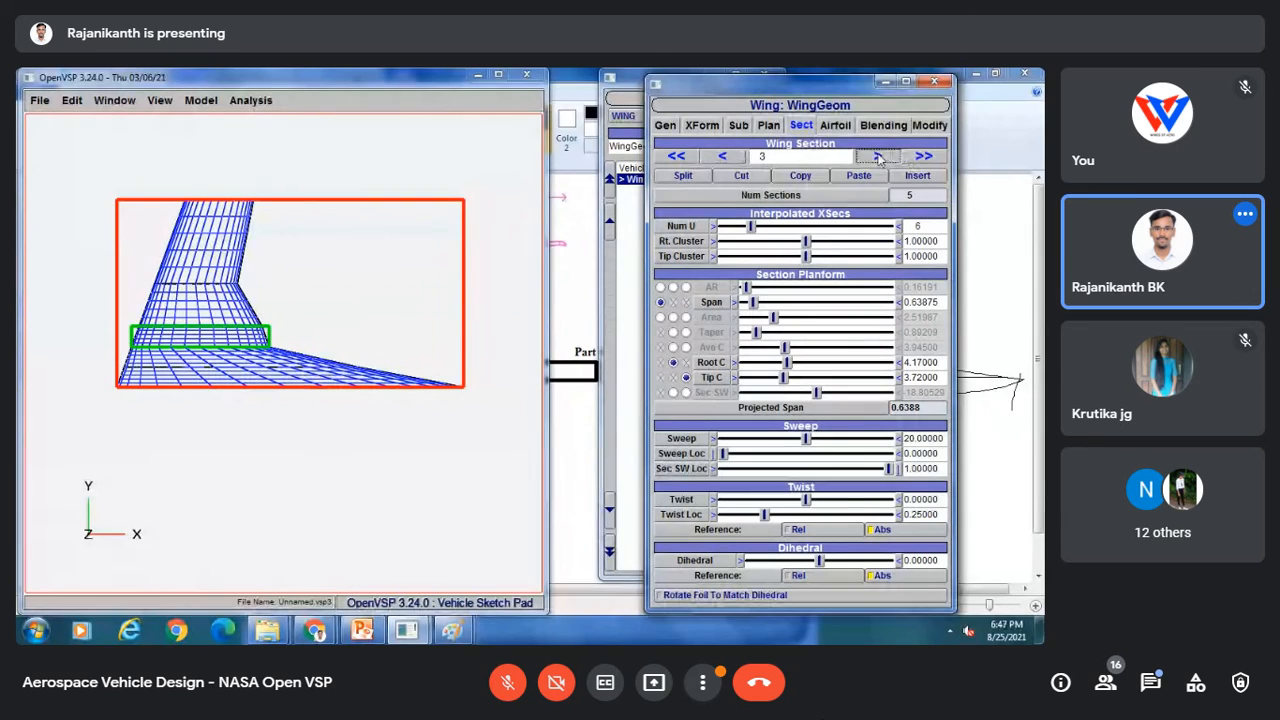
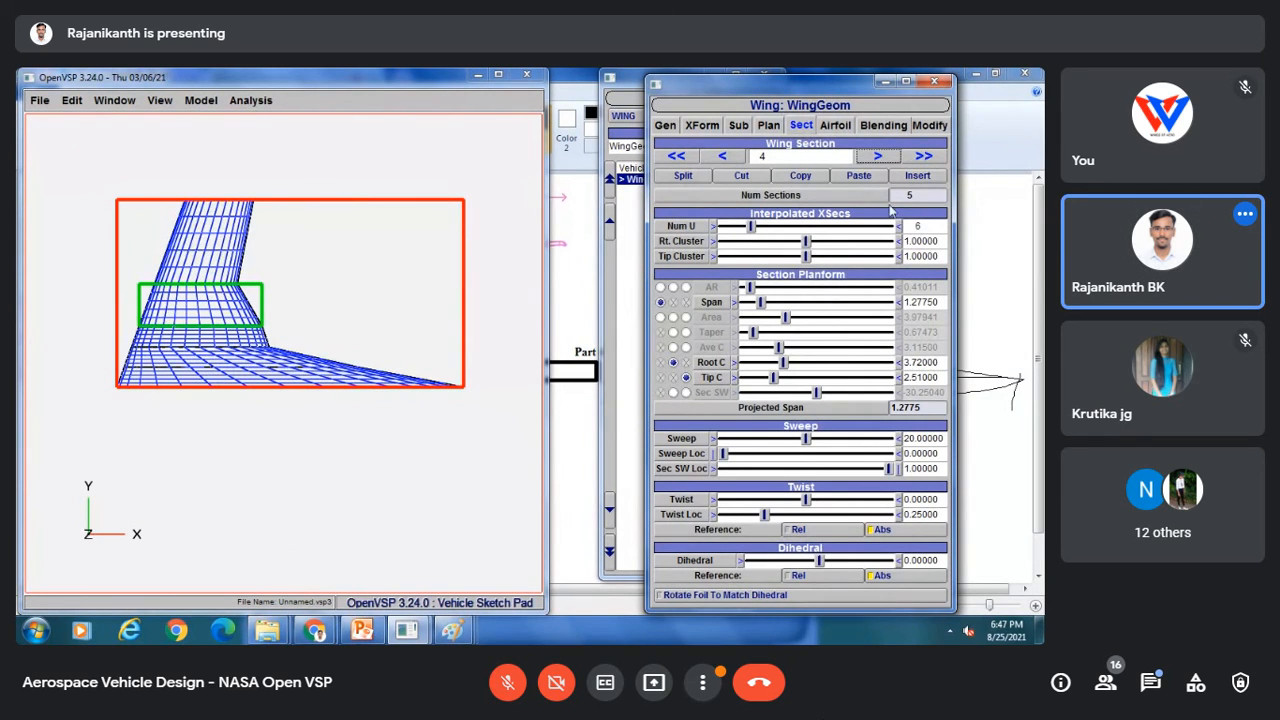
Step: Advance to wing section 5 and roughly adjust its sweep and span
left_click(876, 158)
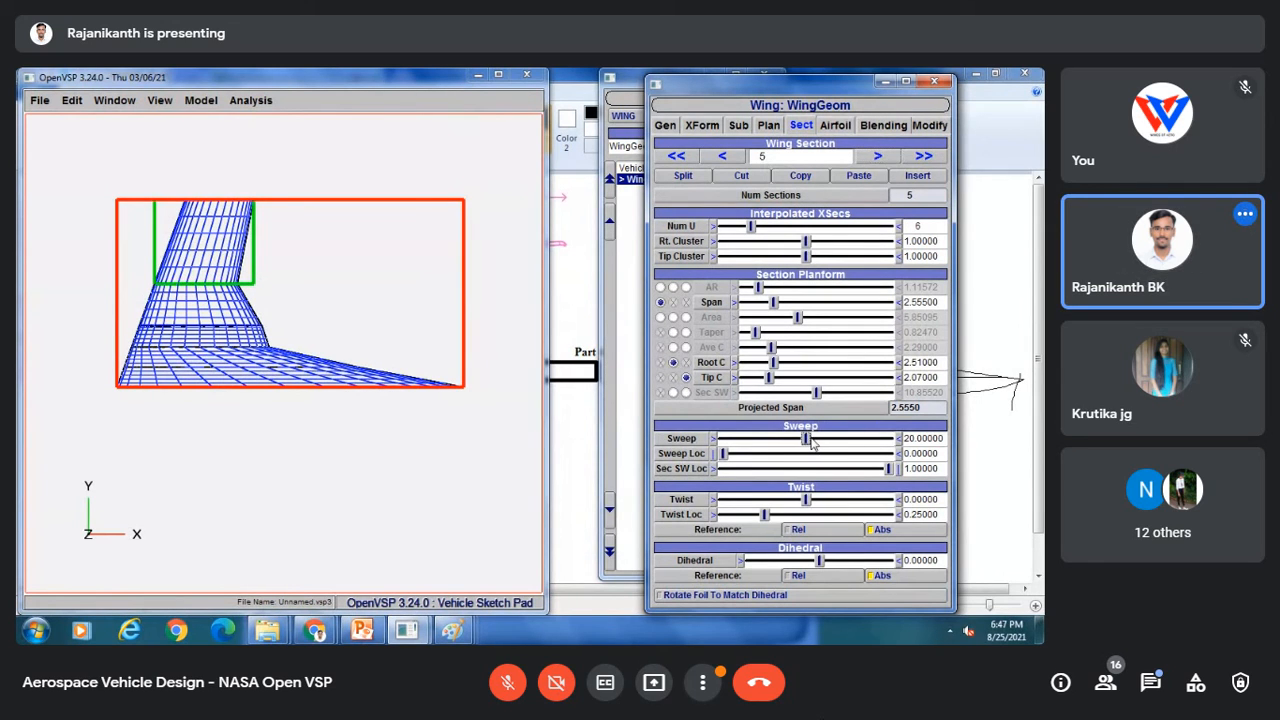
left_click_drag(810, 442, 763, 451)
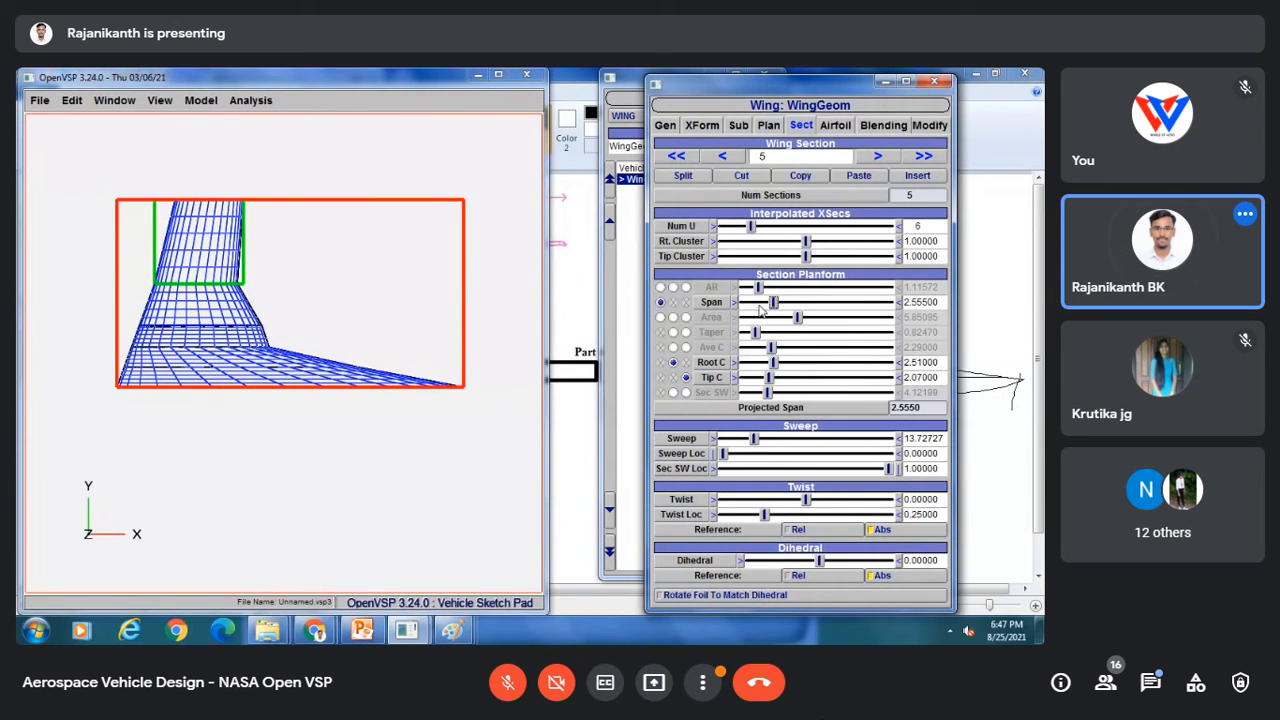
left_click_drag(757, 310, 768, 313)
Step: Check the vertical stabilizer span and chord on the Paint reference drawing, then return to OpenVSP
mouse_move(452, 638)
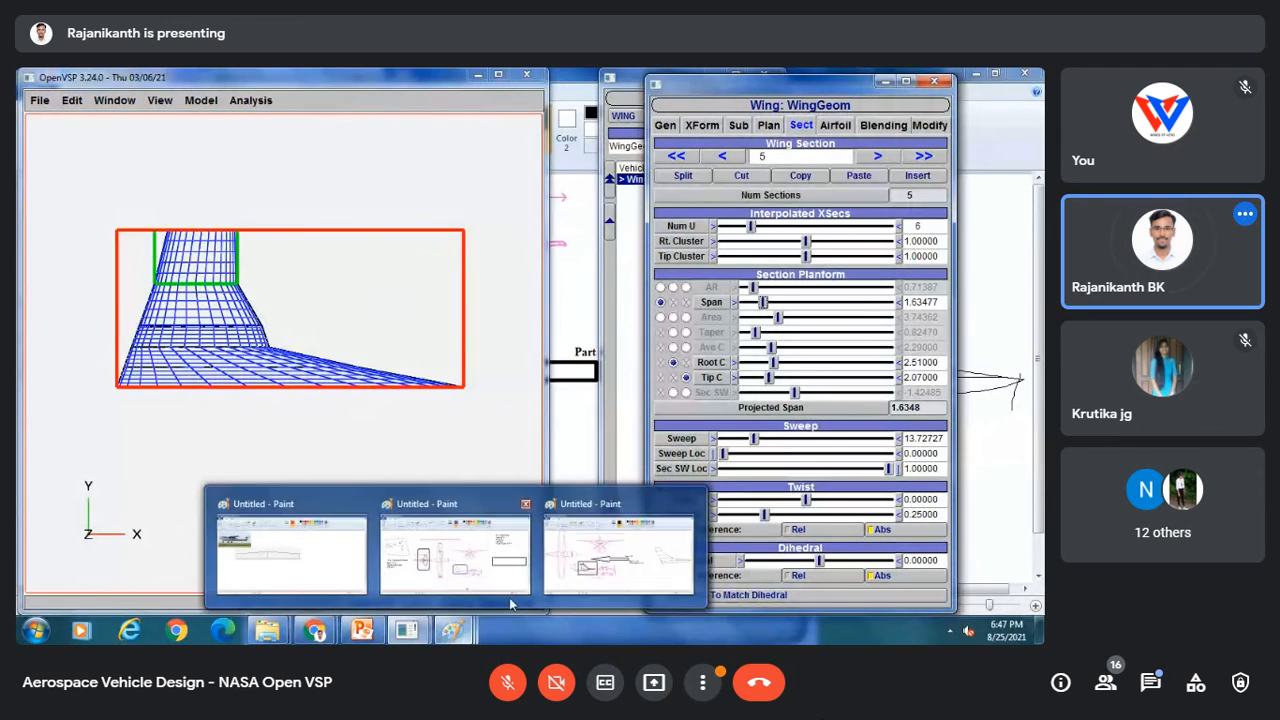
left_click(621, 552)
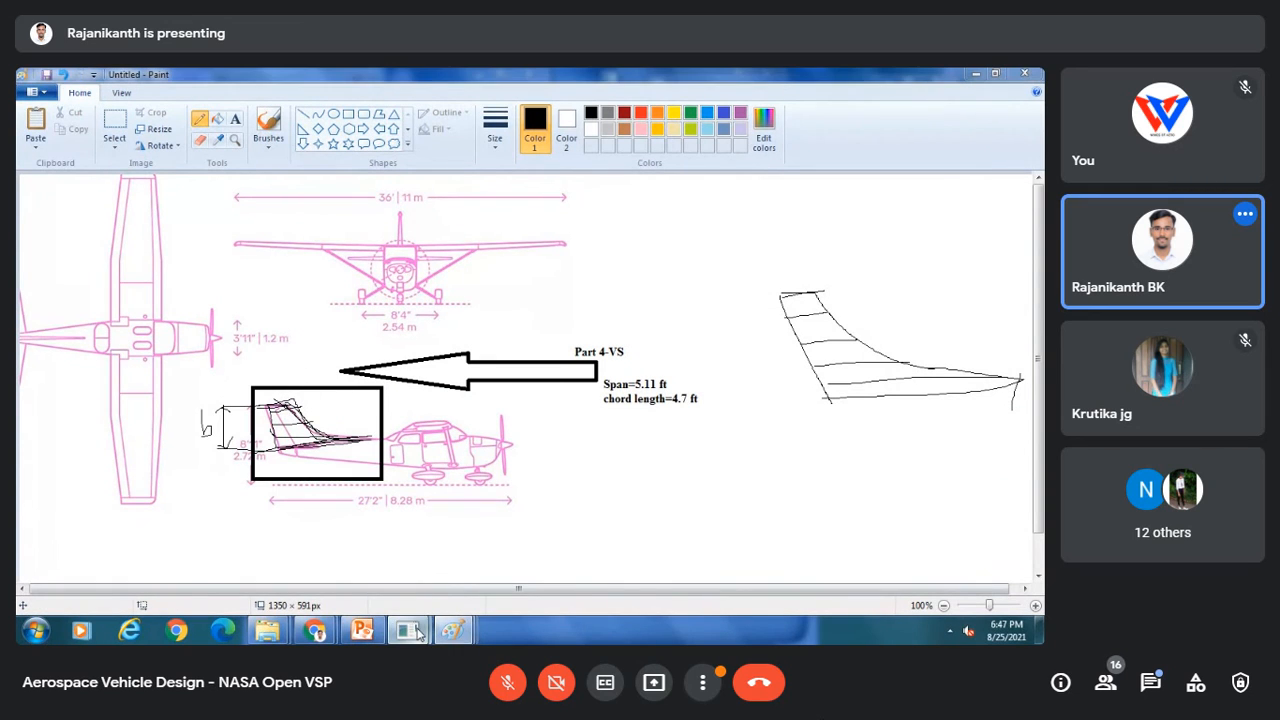
mouse_move(406, 630)
left_click(520, 540)
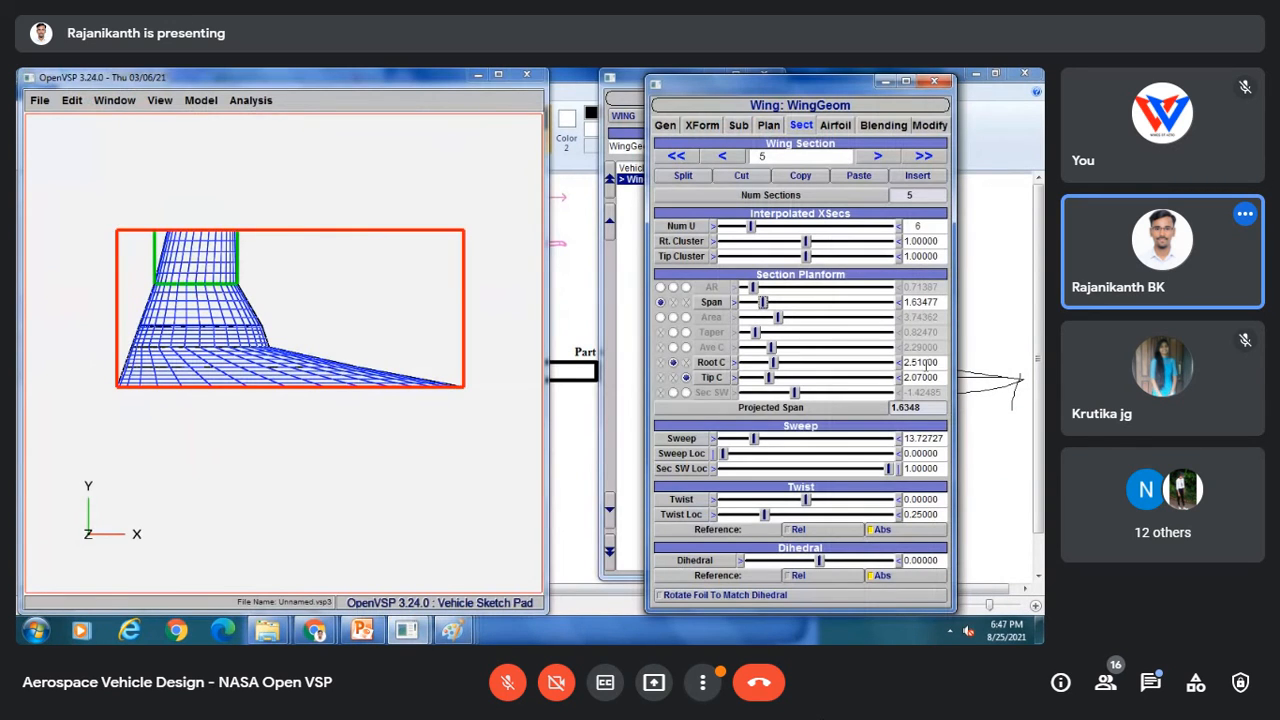
Step: Set the fifth section's sweep to 20
left_click_drag(943, 366, 885, 369)
left_click_drag(939, 438, 885, 445)
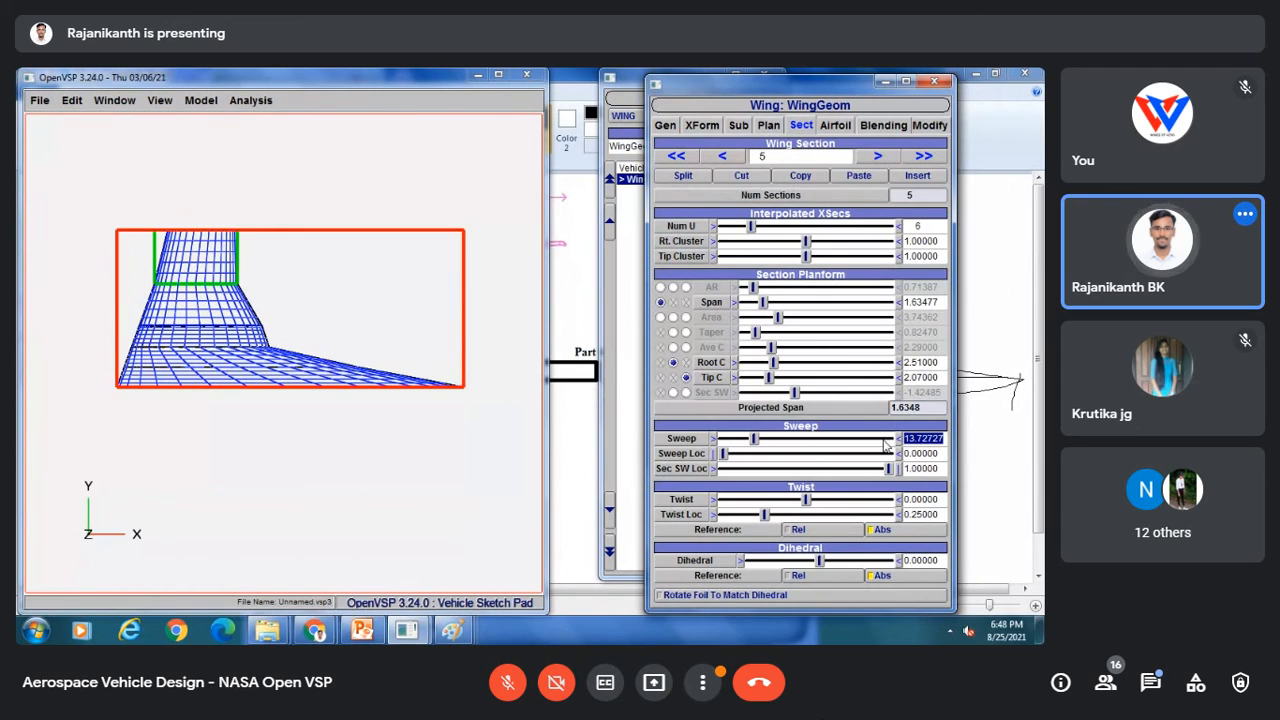
type("20")
key("Return")
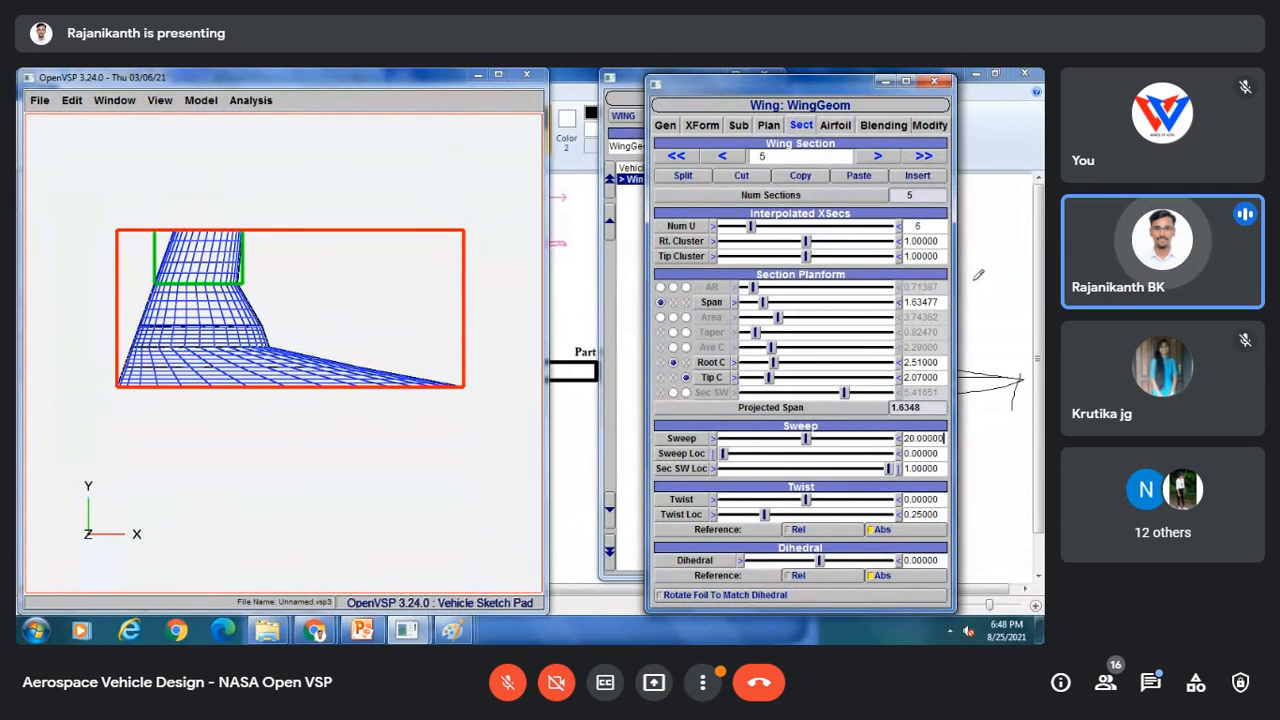
Step: Set the fifth section's span to 0.63
left_click_drag(943, 301, 901, 308)
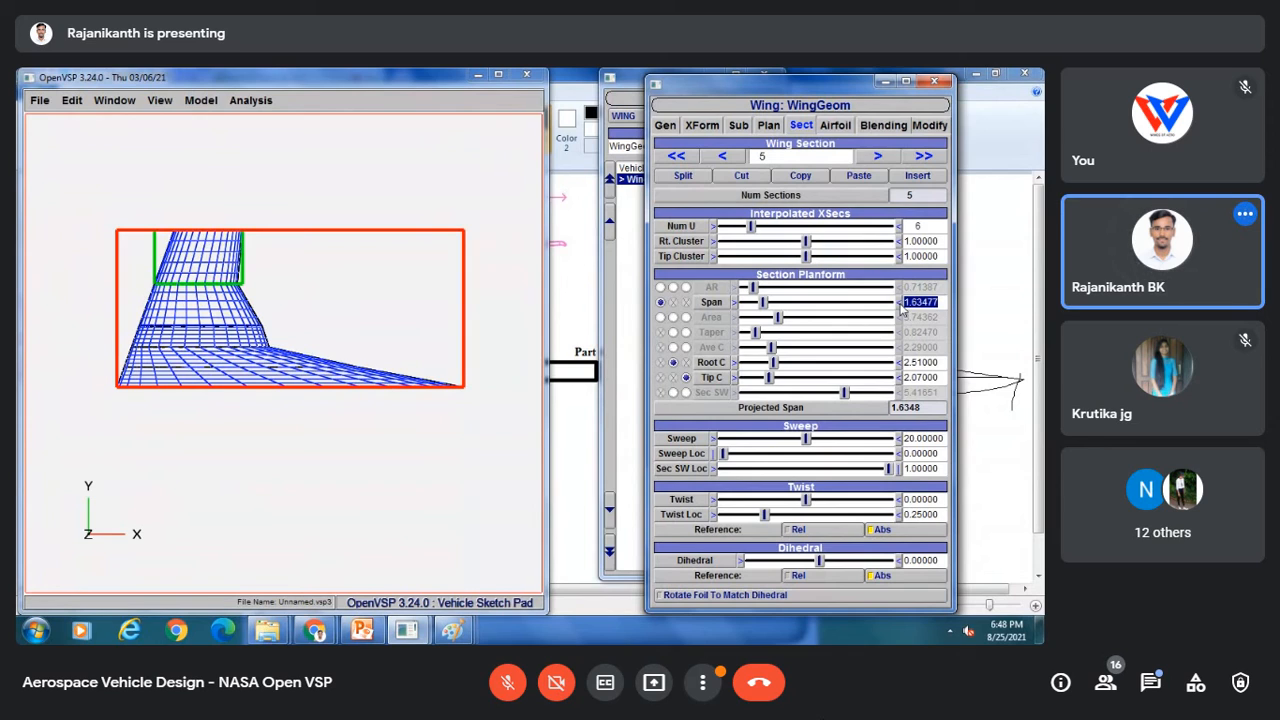
type("0.63")
key("Return")
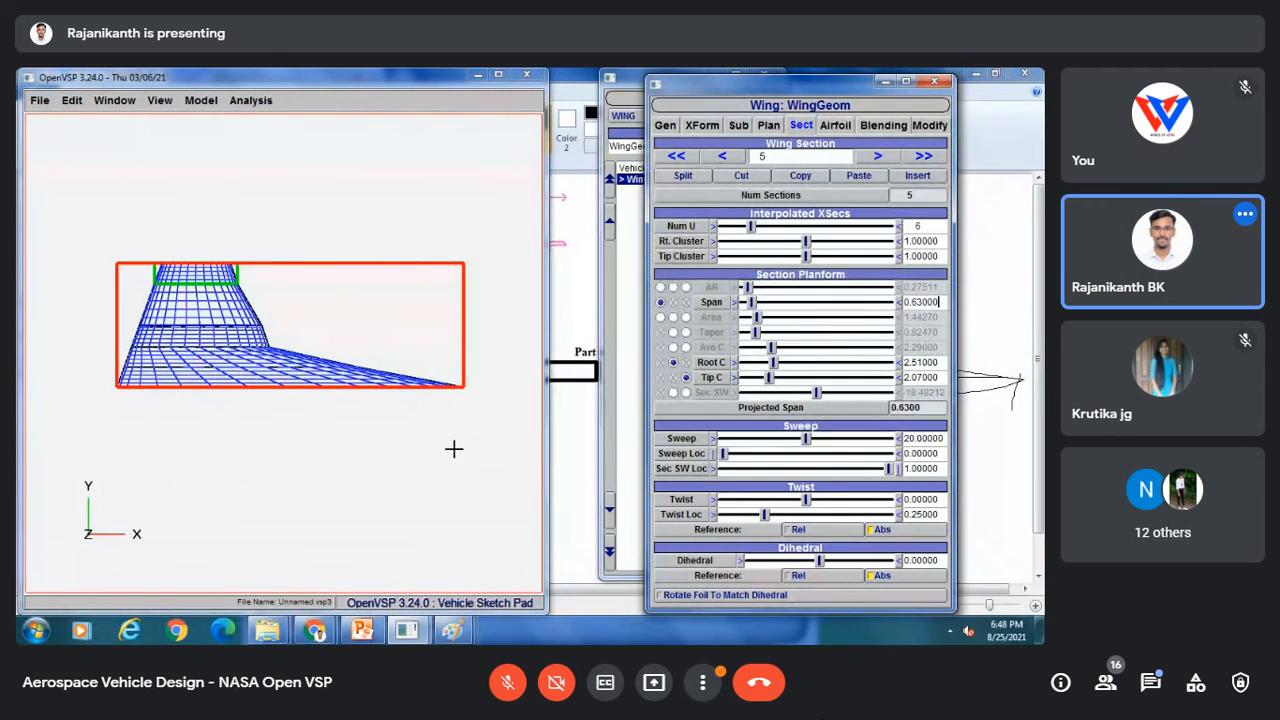
Step: Compare the tail against the reference drawing and inspect the model from an angled view
left_click(570, 433)
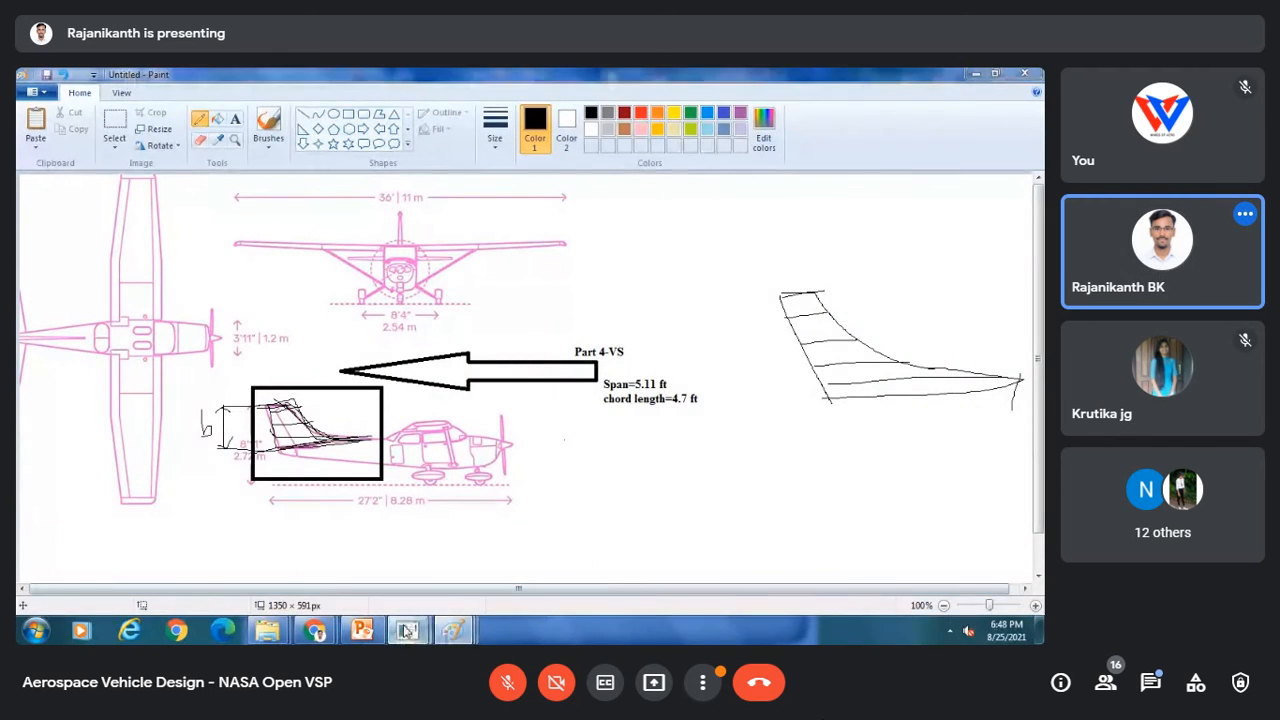
mouse_move(452, 630)
left_click(525, 542)
left_click_drag(270, 470, 258, 315)
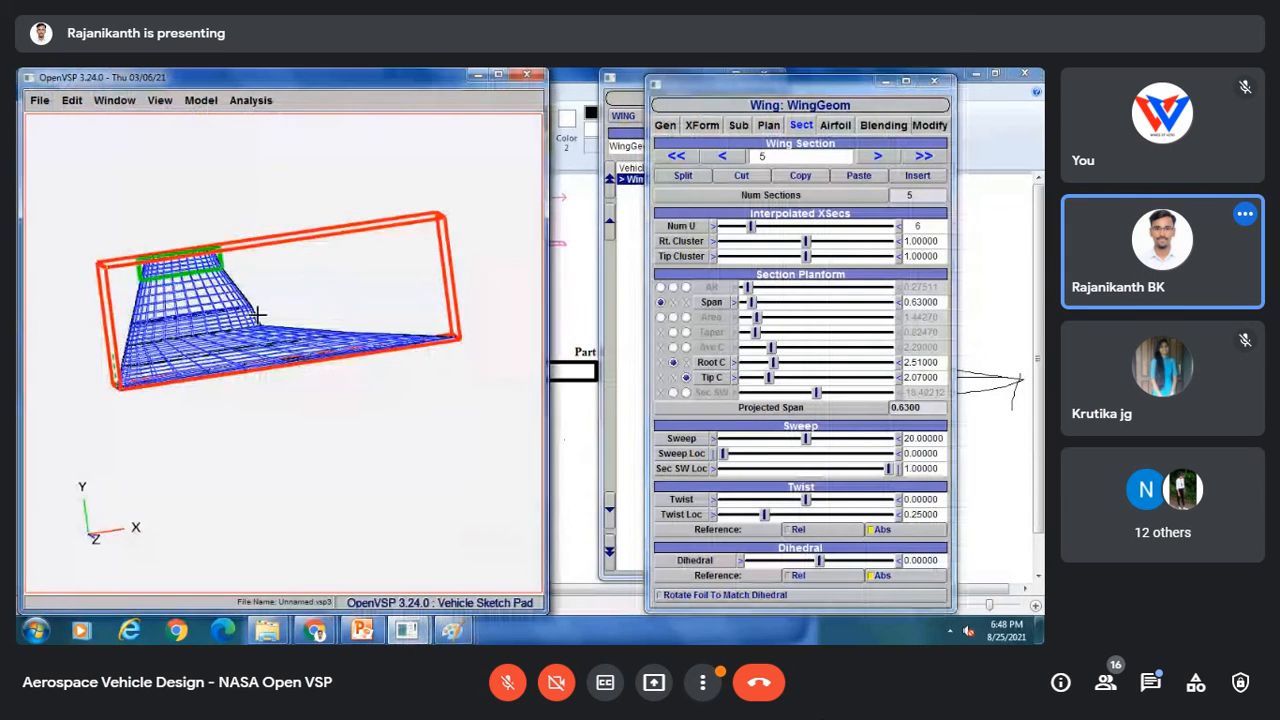
left_click(40, 101)
left_click(48, 165)
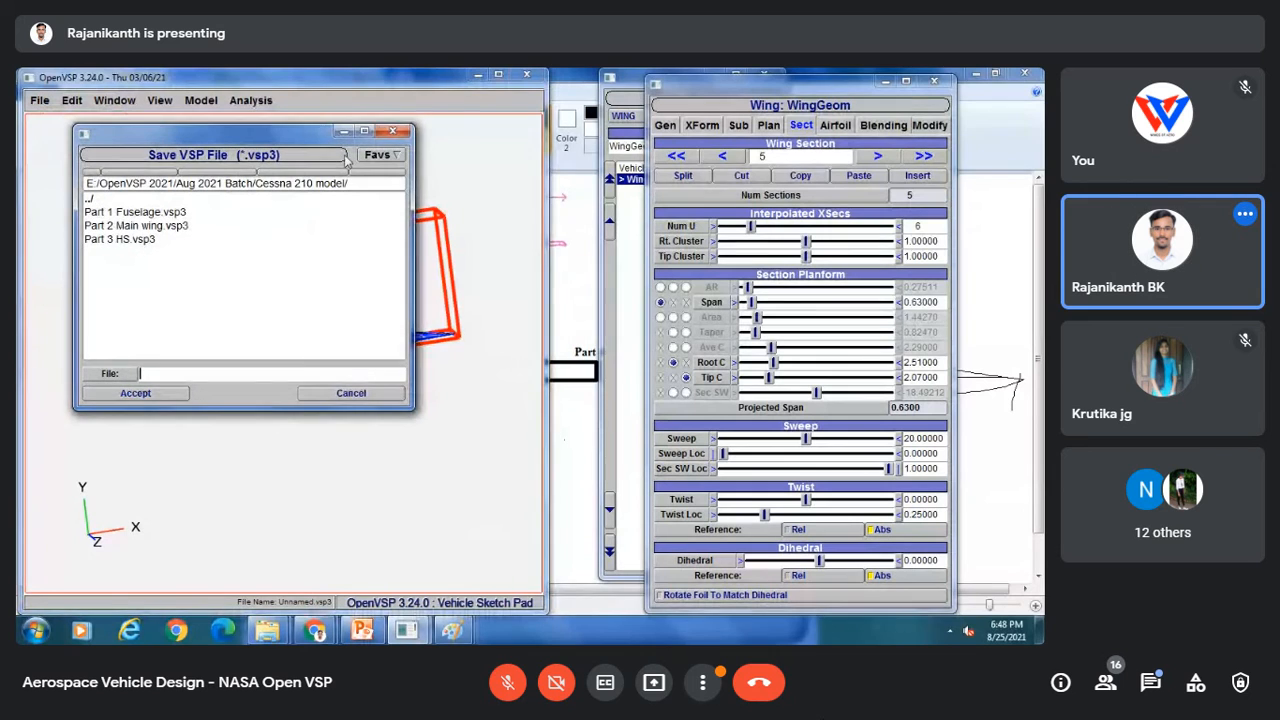
left_click(350, 392)
Step: Save the model as Part 4 VS in the Cessna 210 model folder
left_click(39, 100)
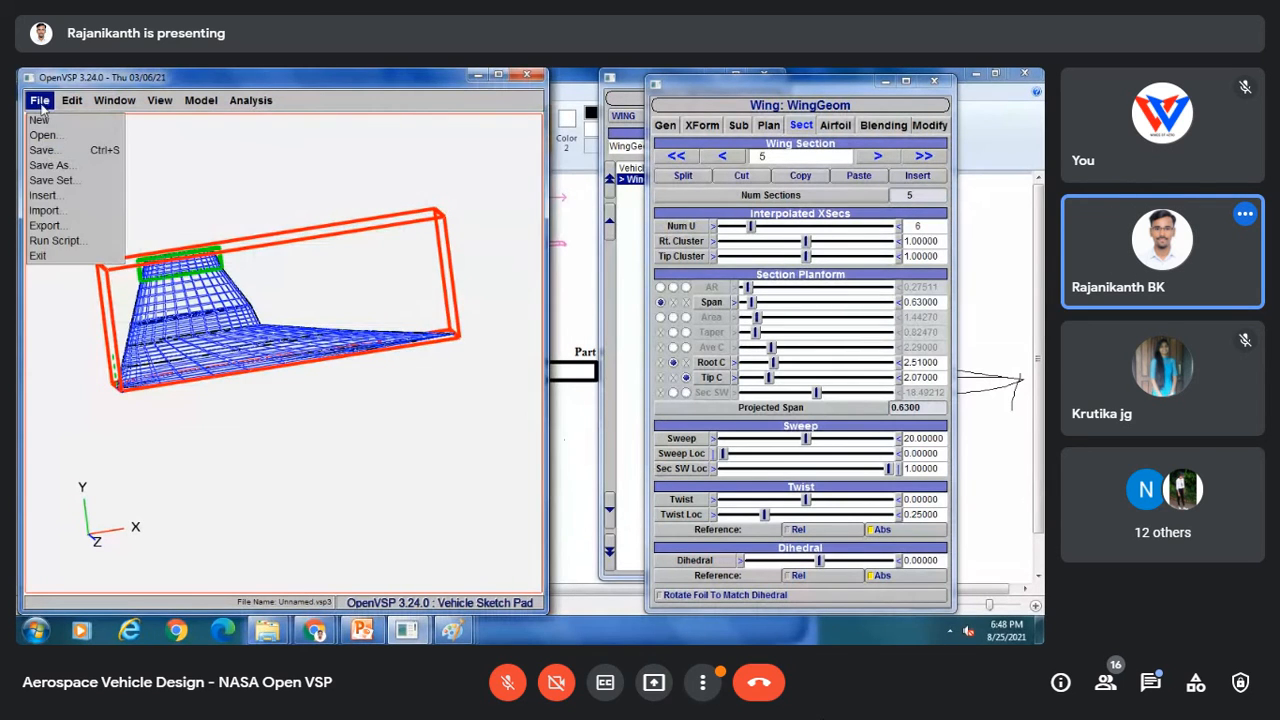
left_click(46, 166)
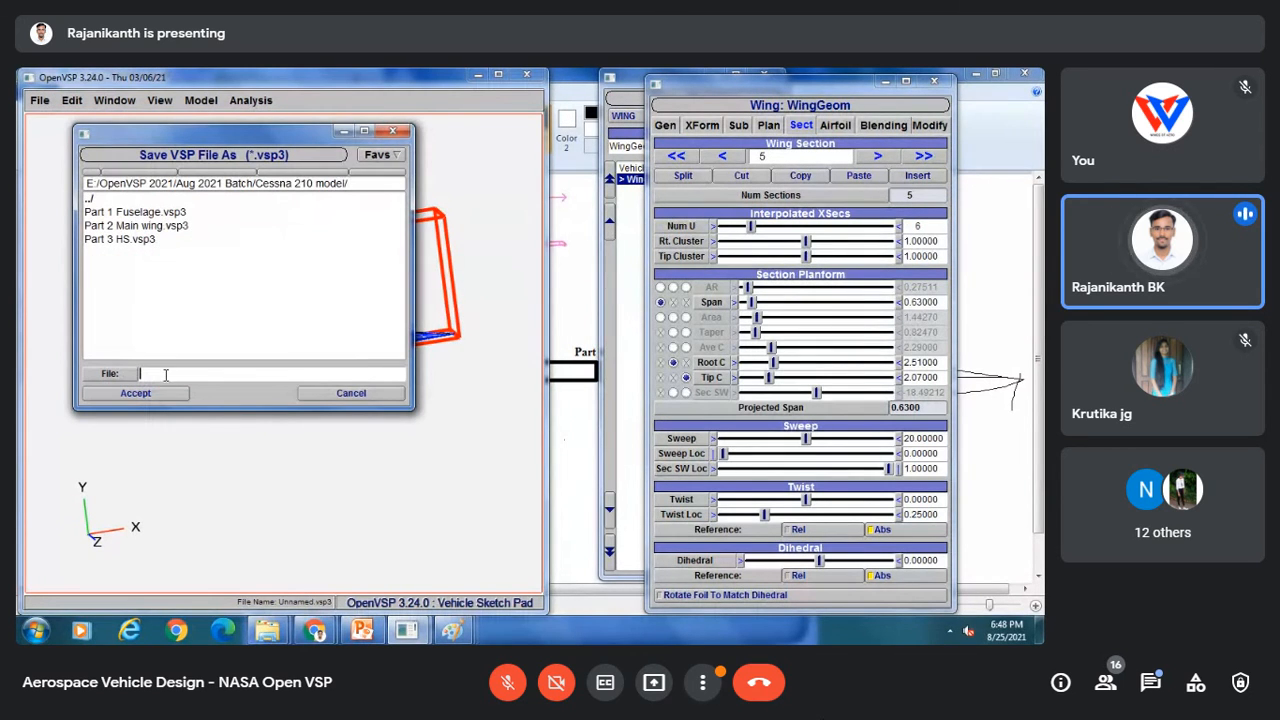
type("Part 4 V")
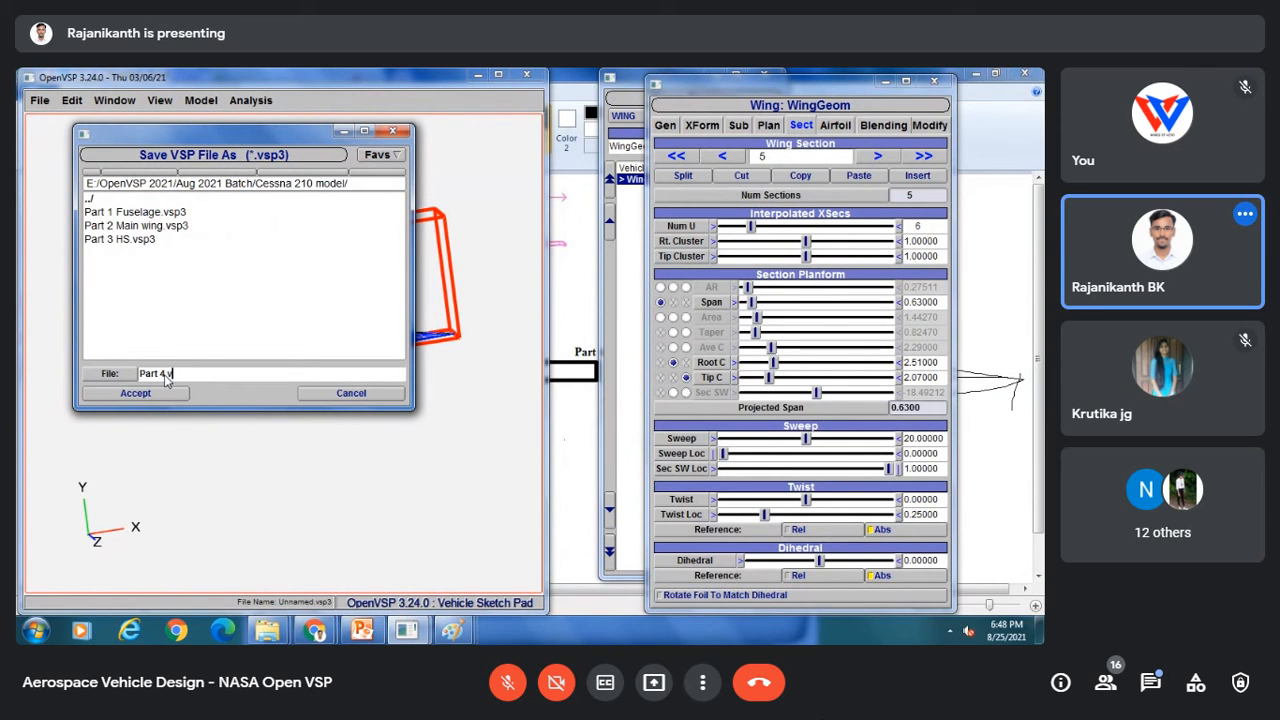
key("BackSpace")
type("S")
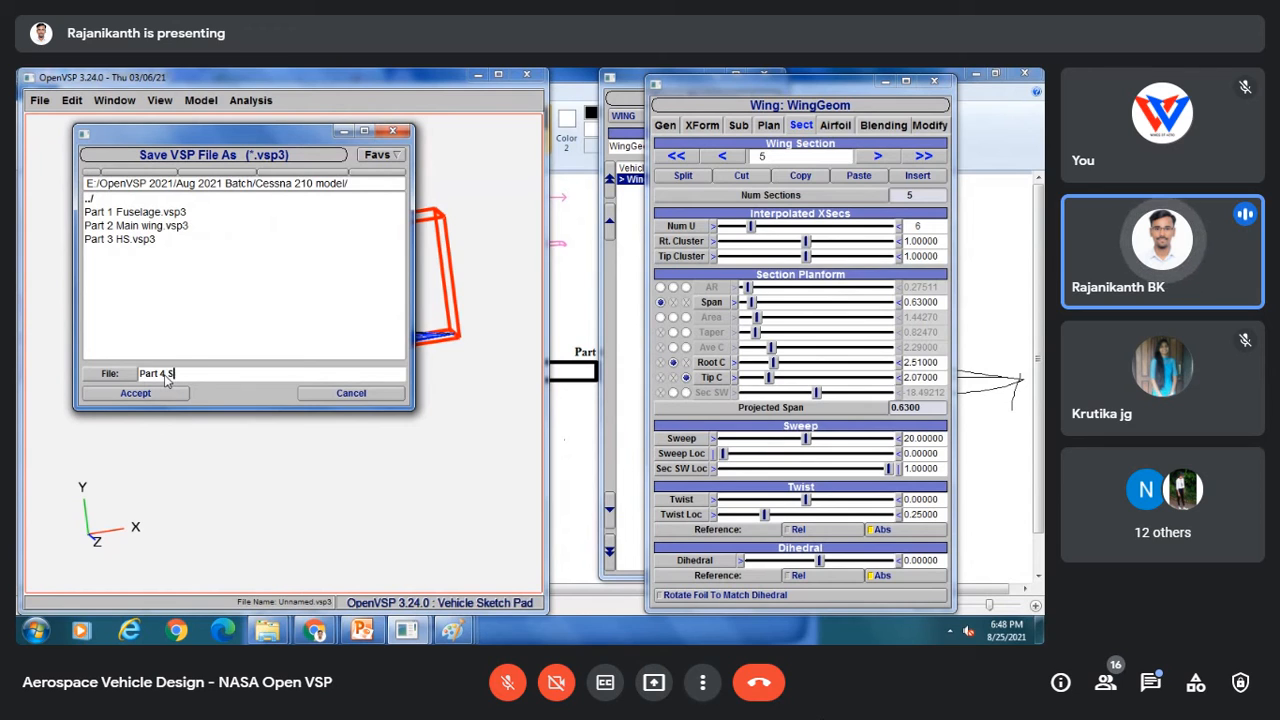
key("BackSpace")
type("VSD")
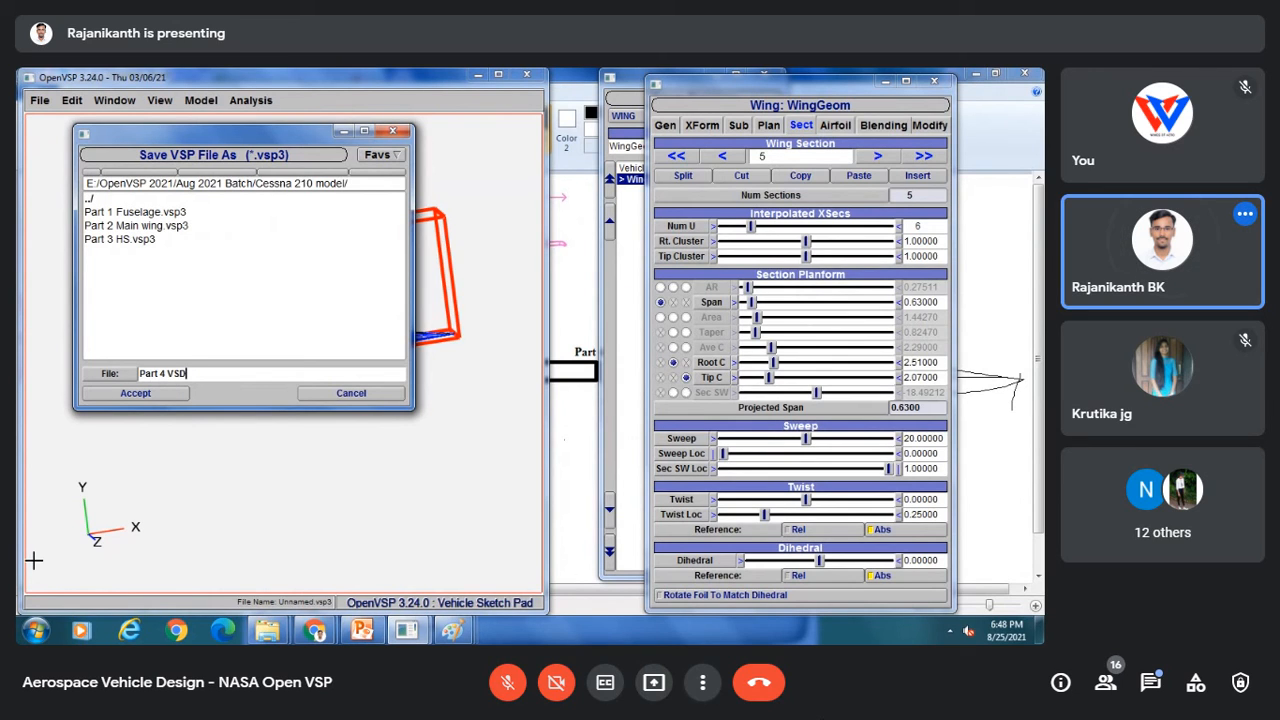
key("BackSpace")
left_click(148, 395)
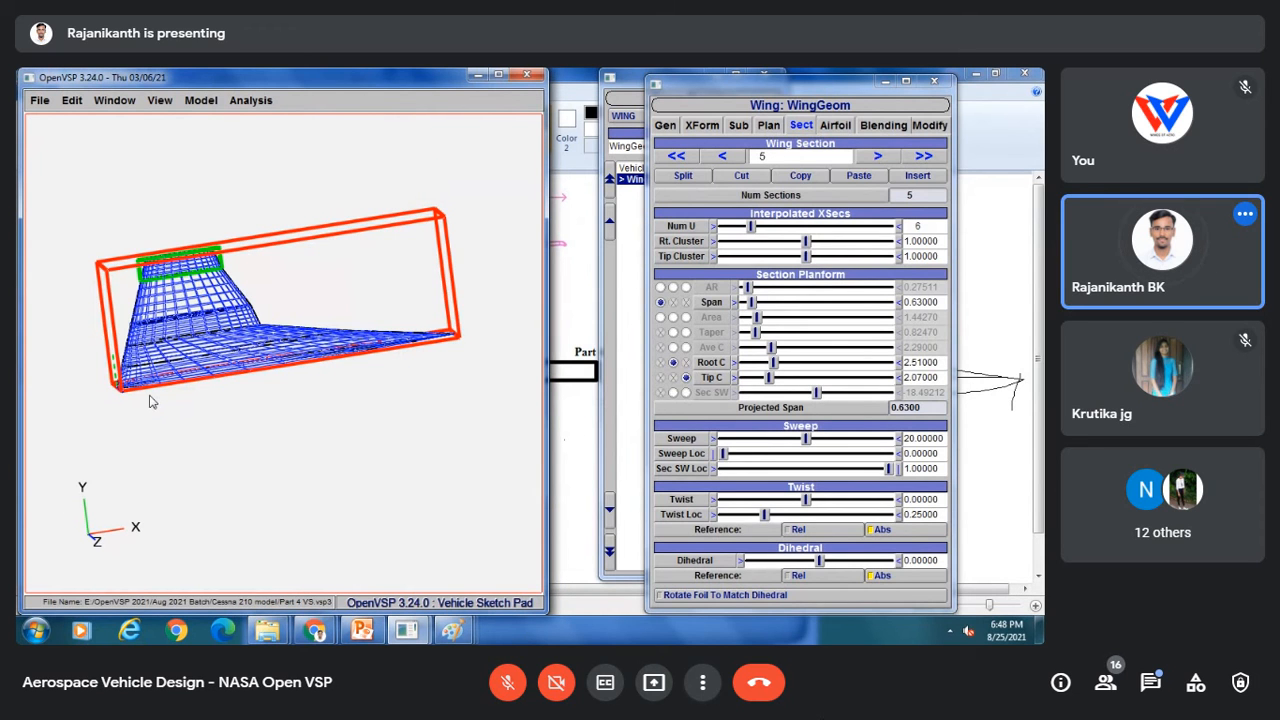
Step: Open the Cessna 210 Centurion photo slide in the PowerPoint presentation
left_click_drag(160, 200, 129, 160)
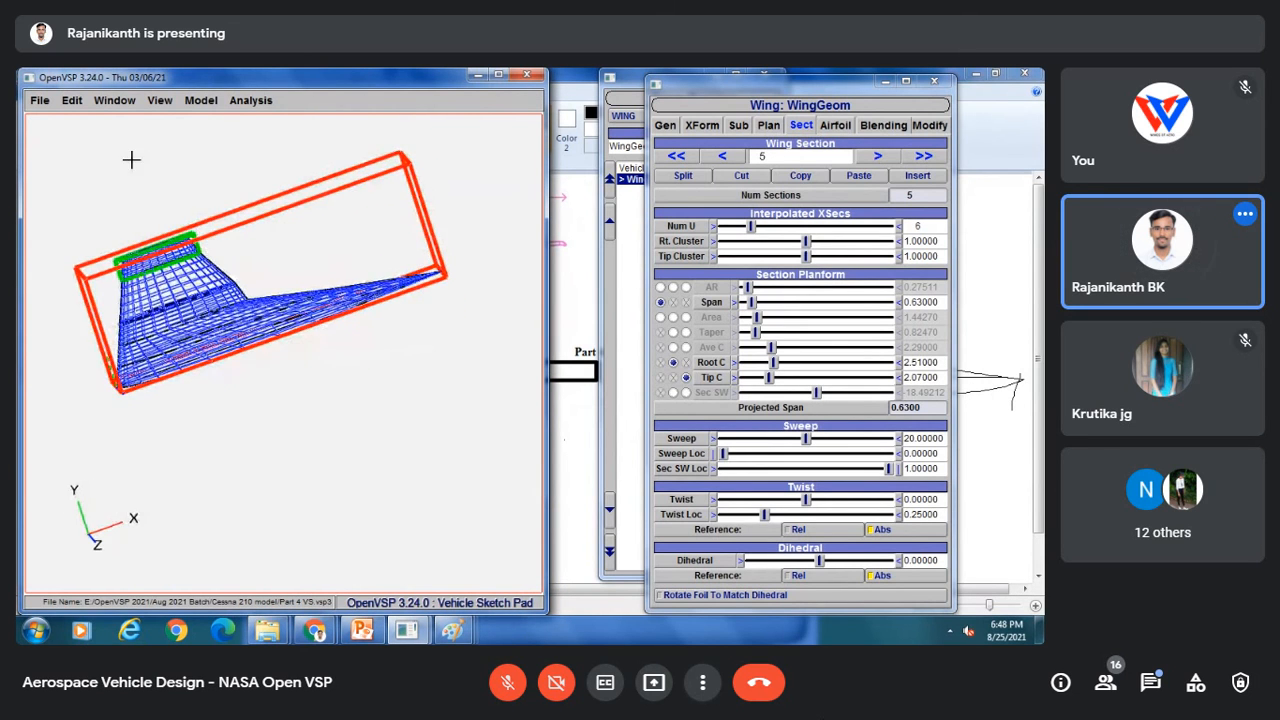
mouse_move(453, 630)
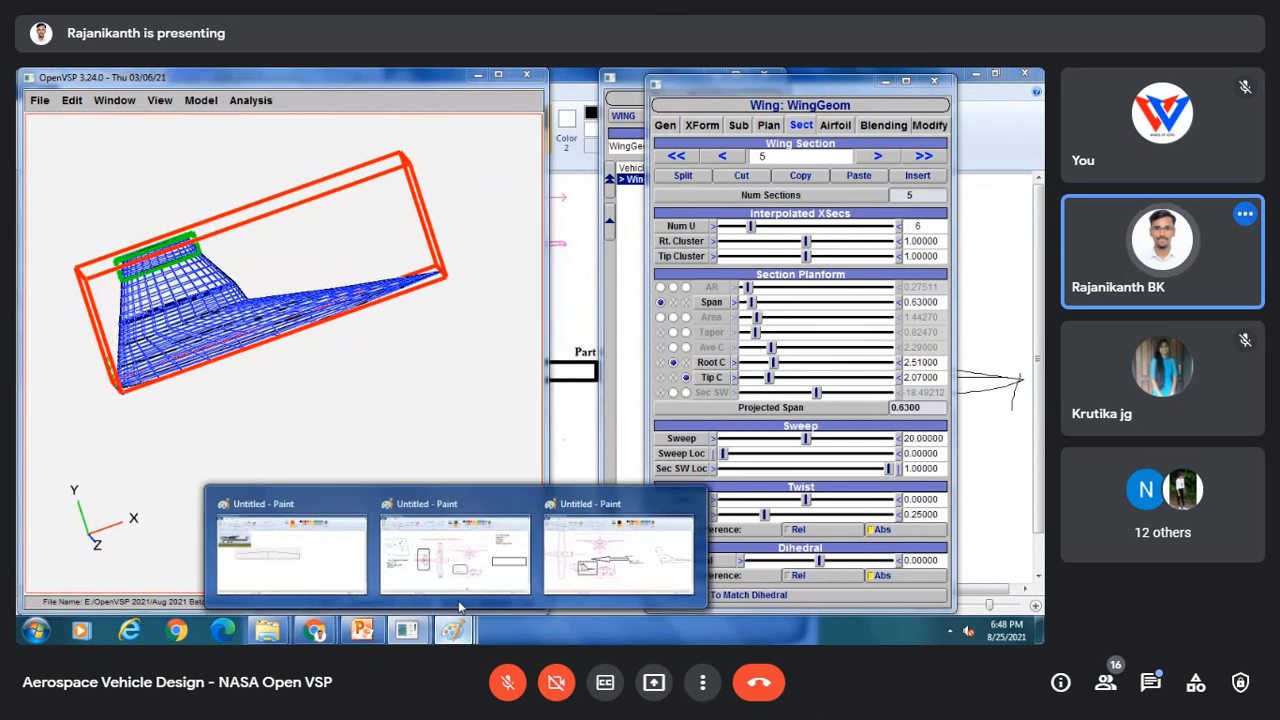
left_click(612, 553)
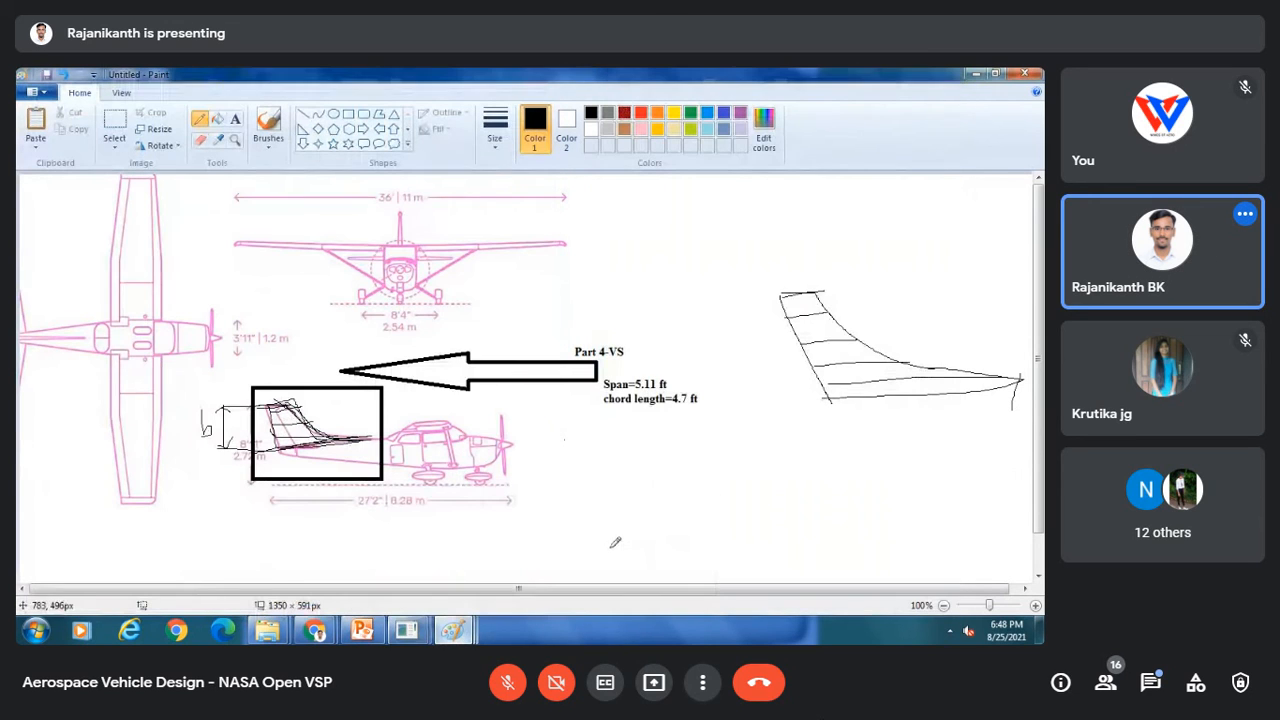
left_click(362, 630)
left_click(110, 245)
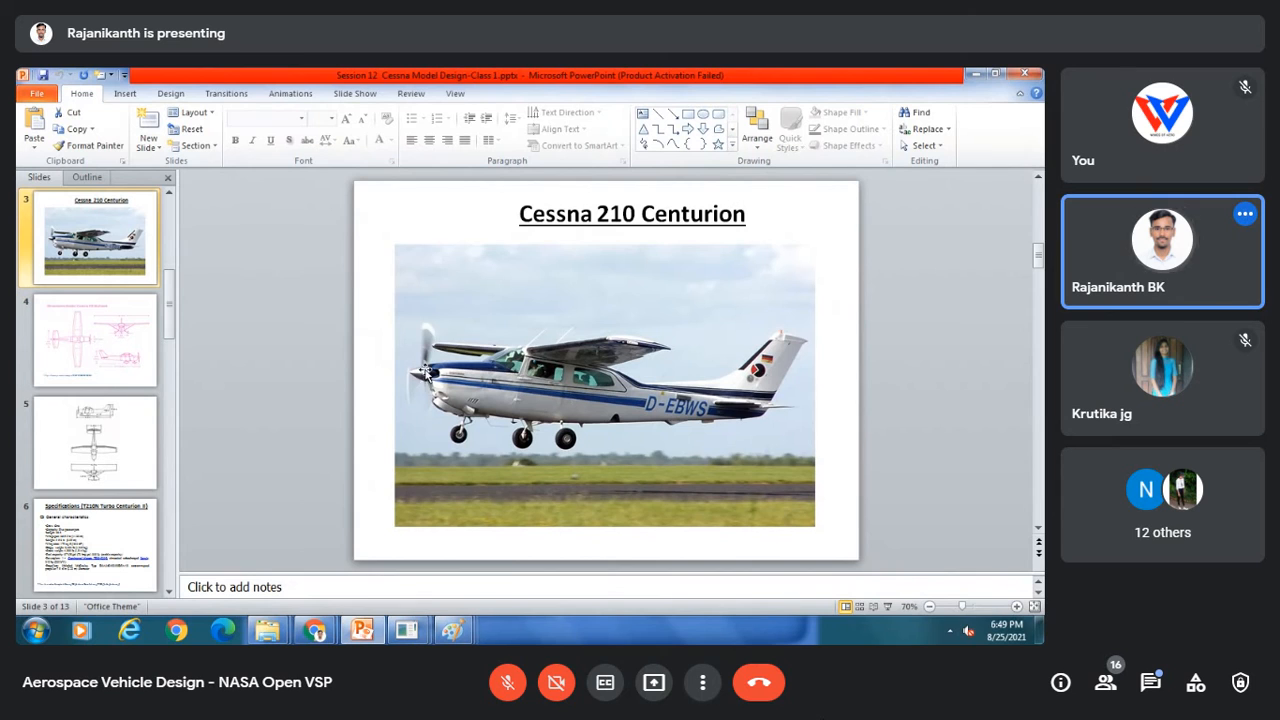
Step: Paste the Cessna 210 Centurion photo into Paint and reposition it on the canvas
right_click(426, 372)
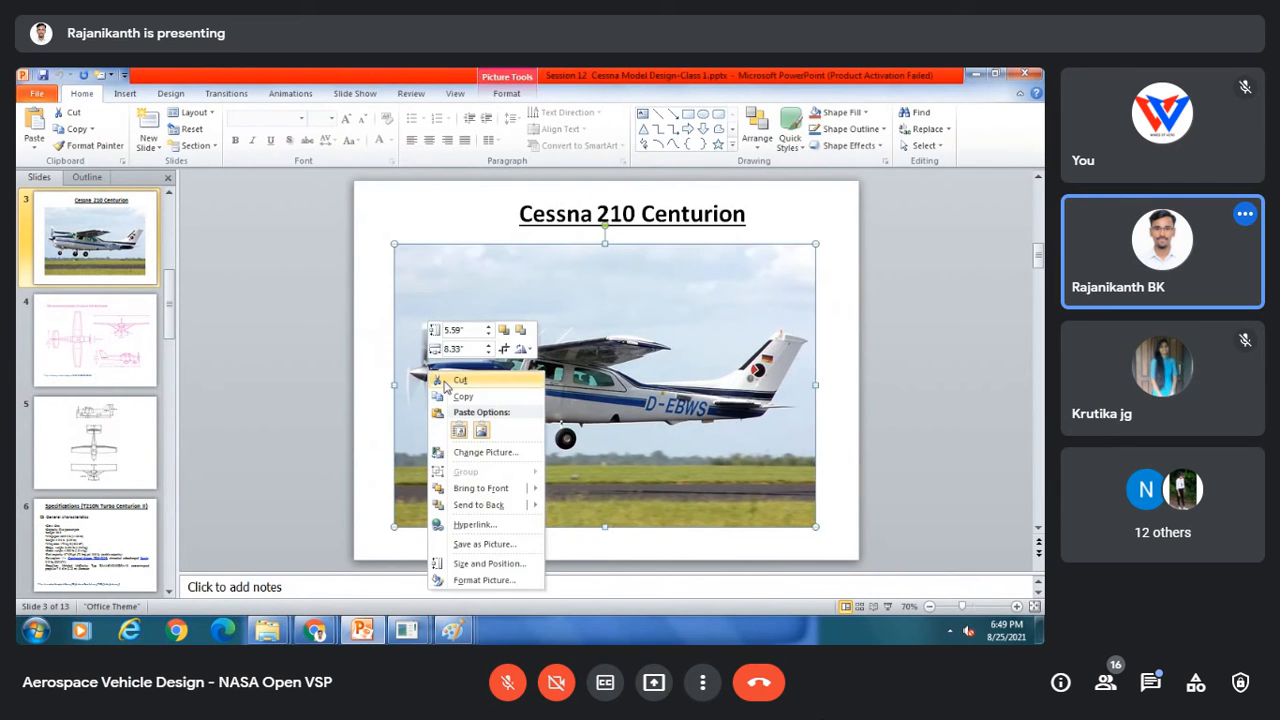
key("Escape")
mouse_move(454, 622)
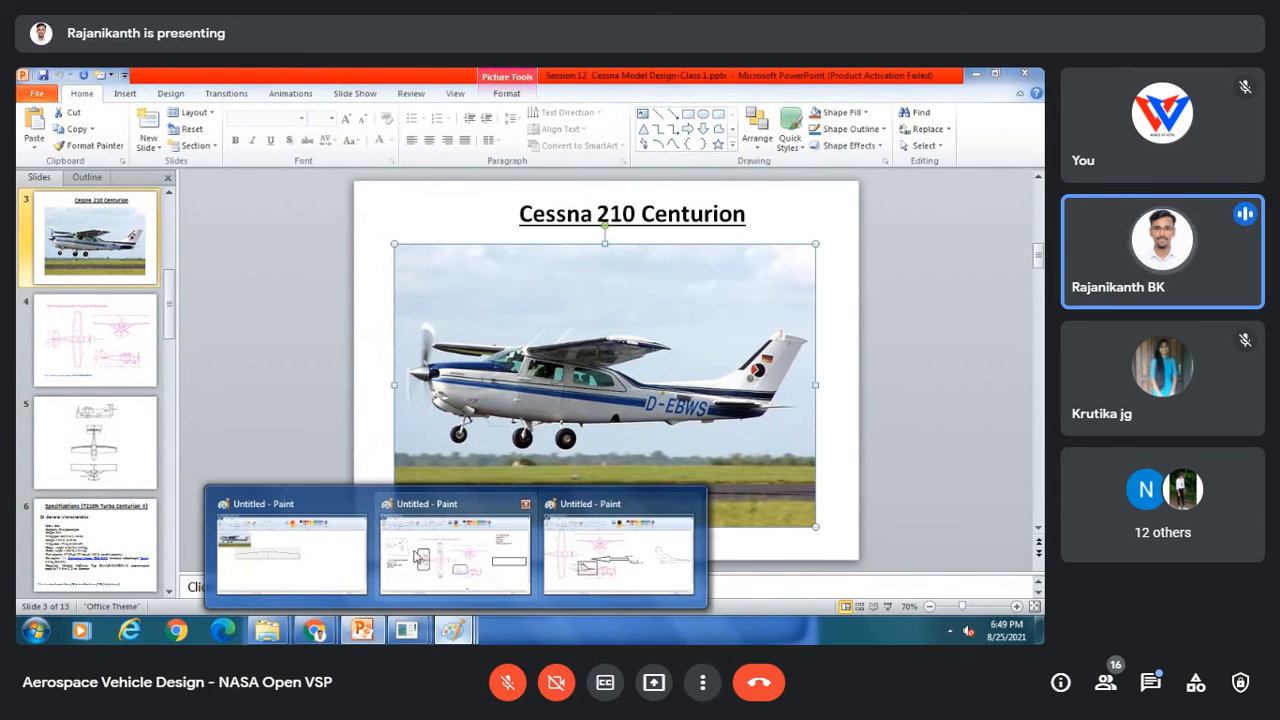
left_click(291, 550)
left_click(40, 130)
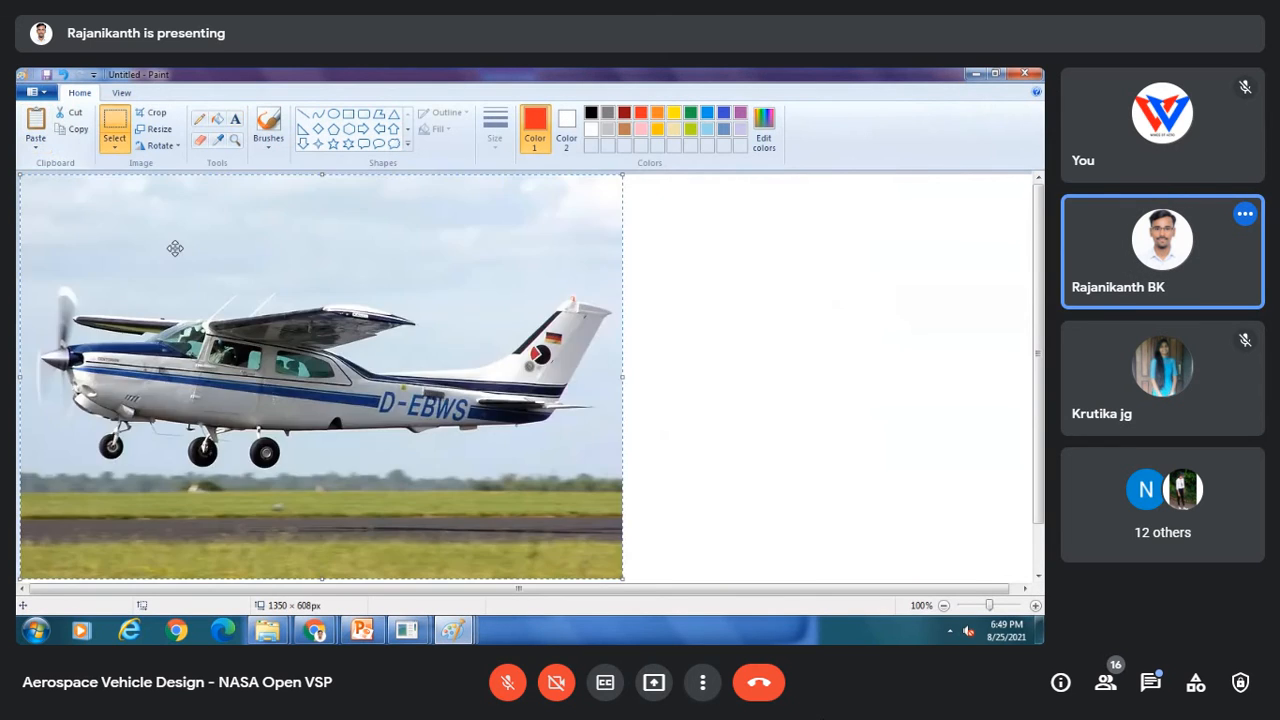
left_click_drag(171, 249, 287, 290)
left_click(857, 354)
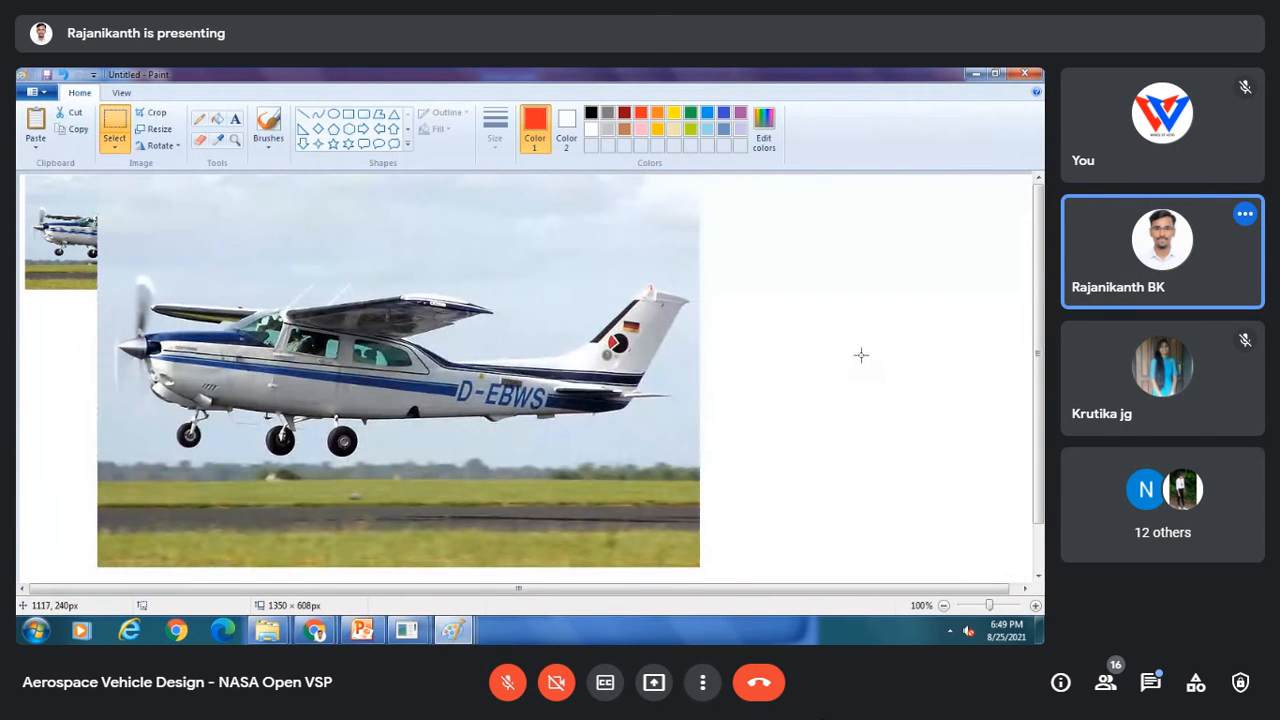
Step: Draw a red rectangle around the propeller spinner at the aircraft's nose
left_click(350, 117)
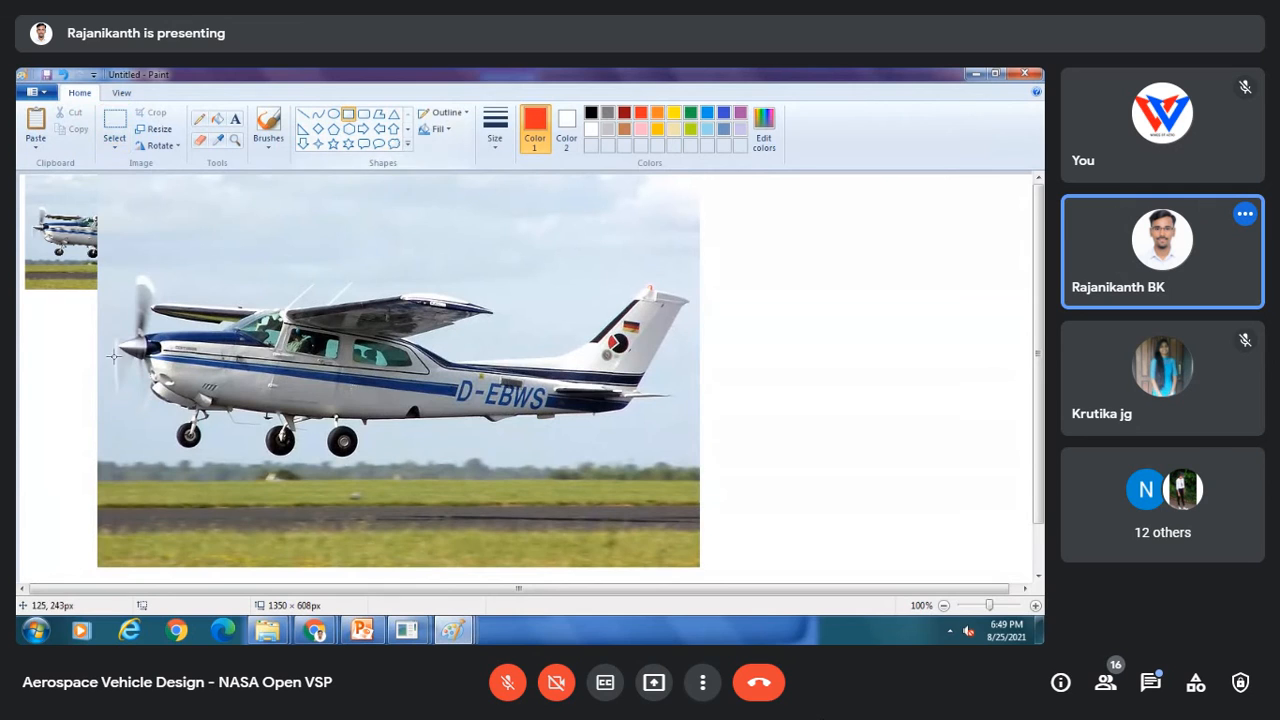
left_click_drag(113, 331, 159, 365)
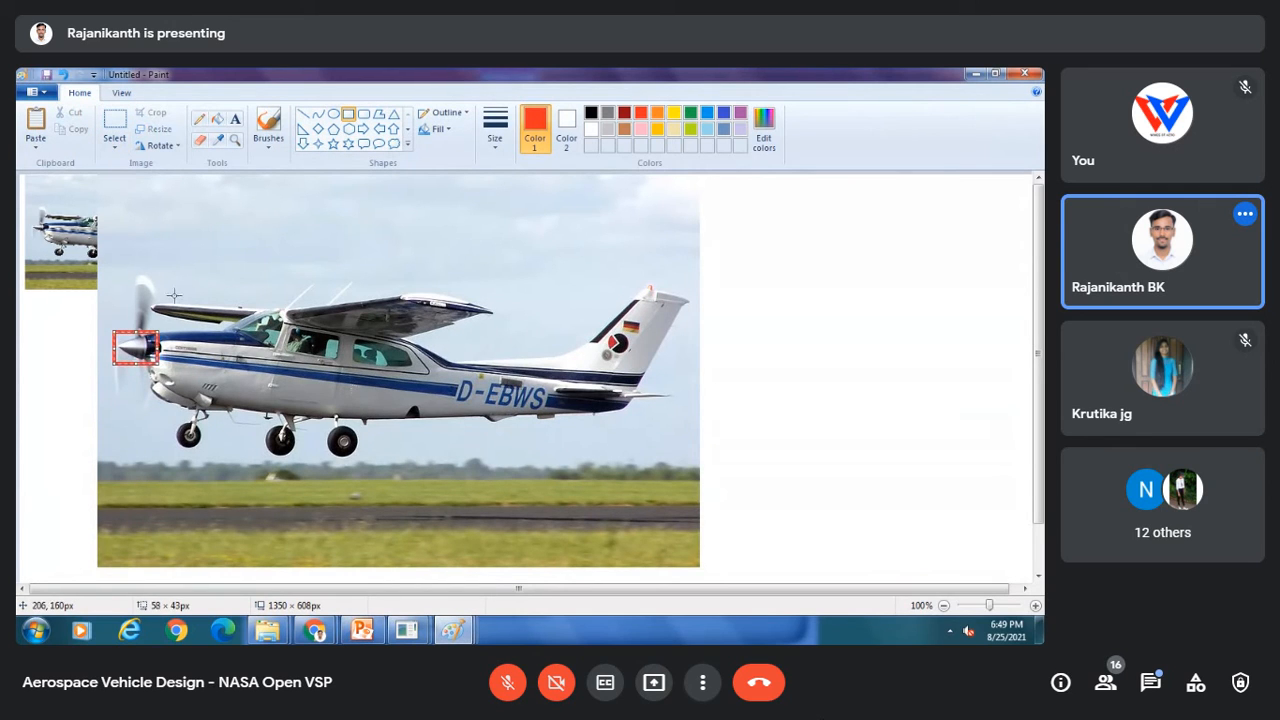
left_click(219, 235)
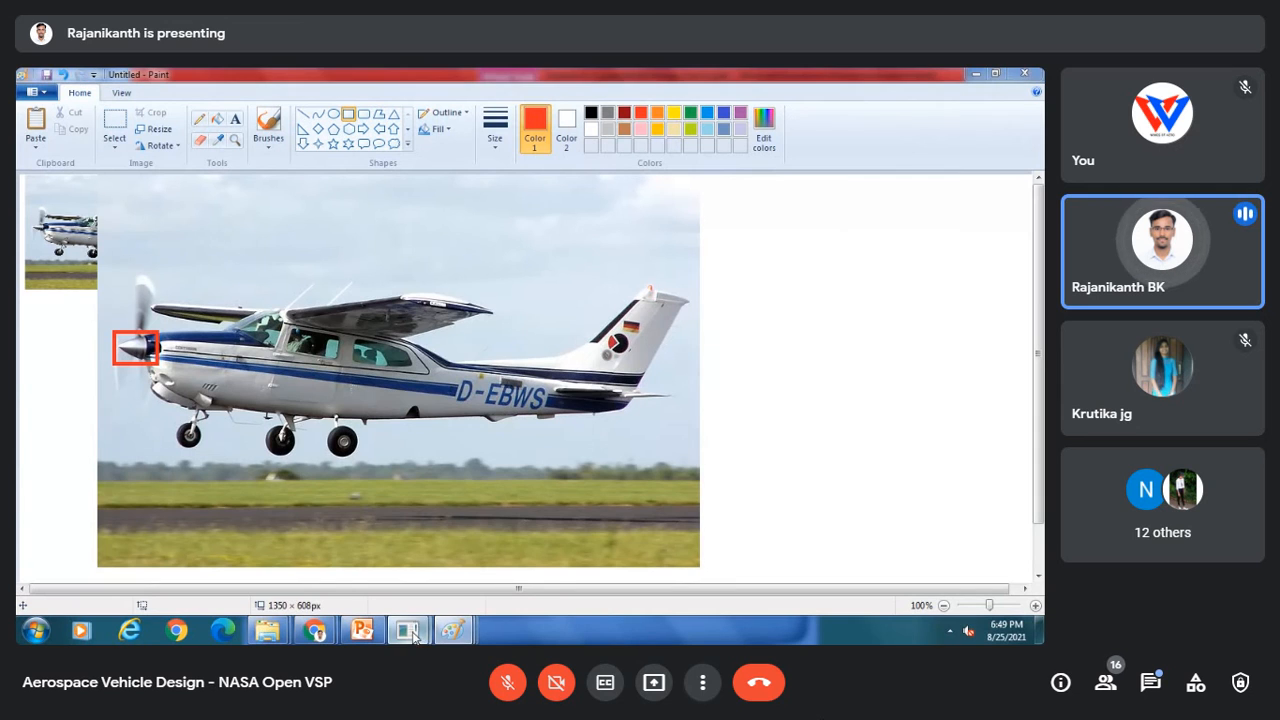
Step: Return to OpenVSP and start a new, empty model
mouse_move(406, 630)
left_click(477, 558)
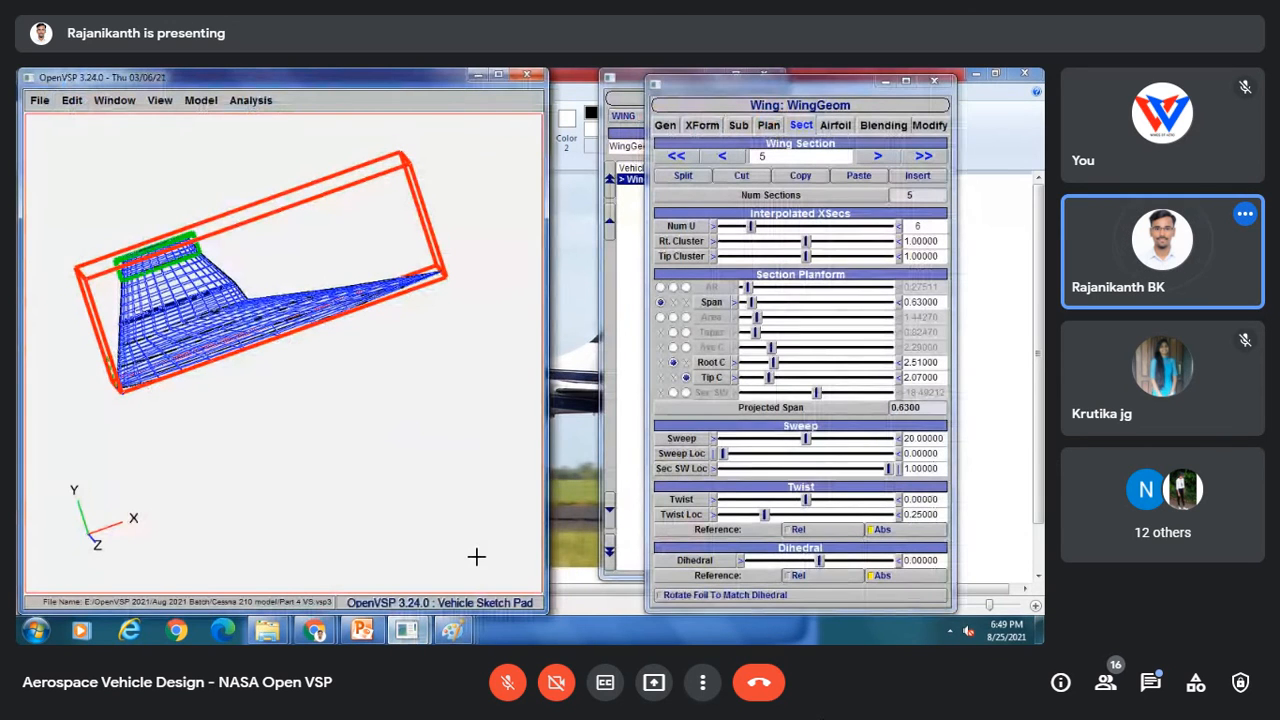
left_click(39, 100)
left_click(50, 118)
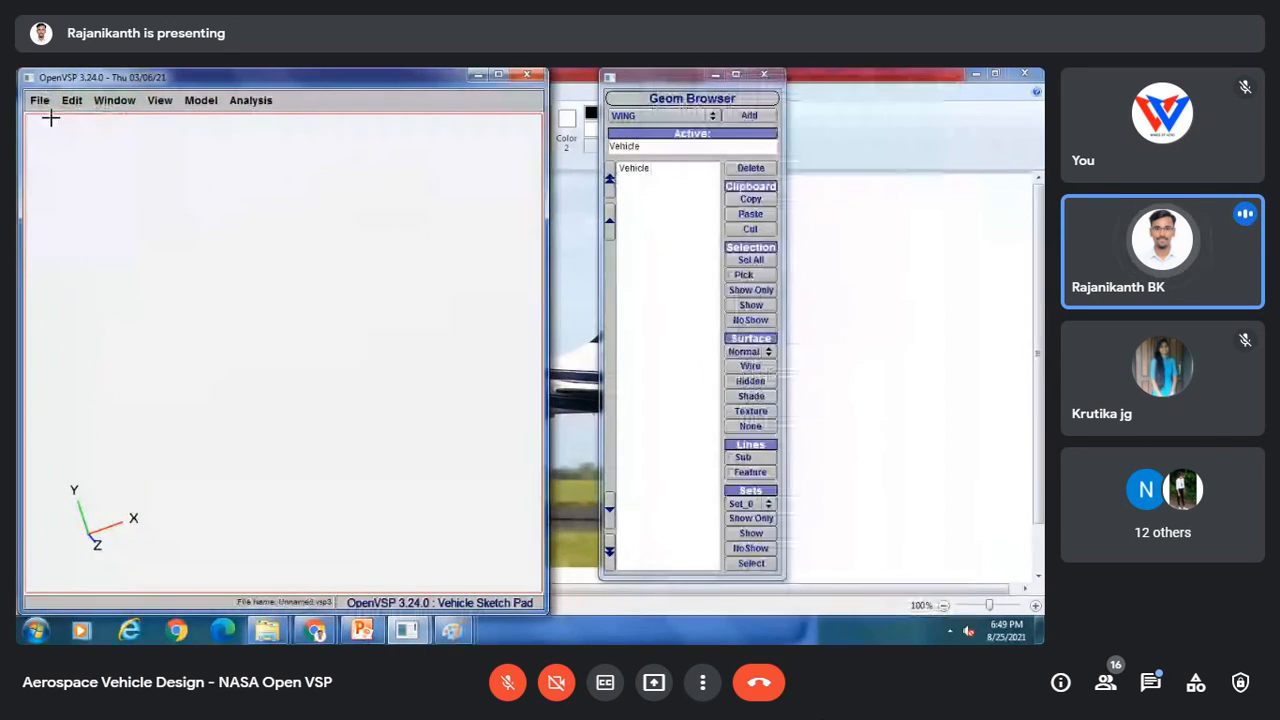
Step: Add a Stack geometry component to the new model
left_click(650, 116)
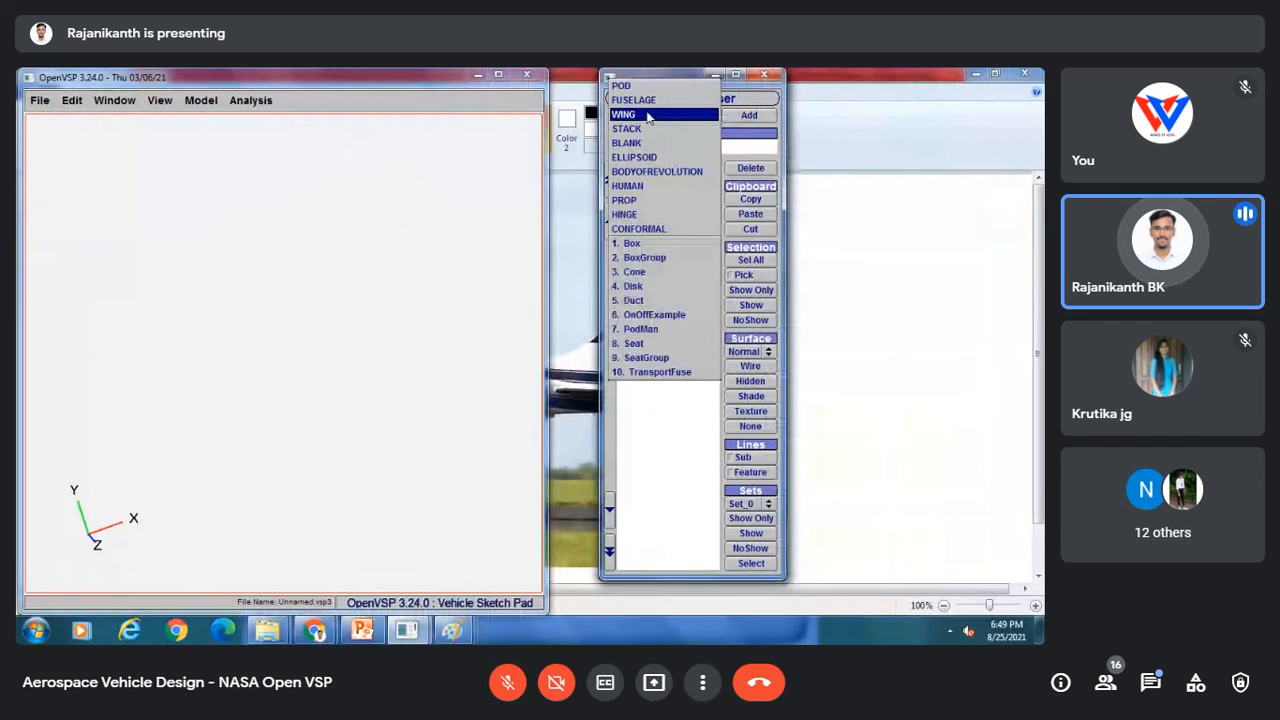
left_click(640, 128)
left_click(740, 116)
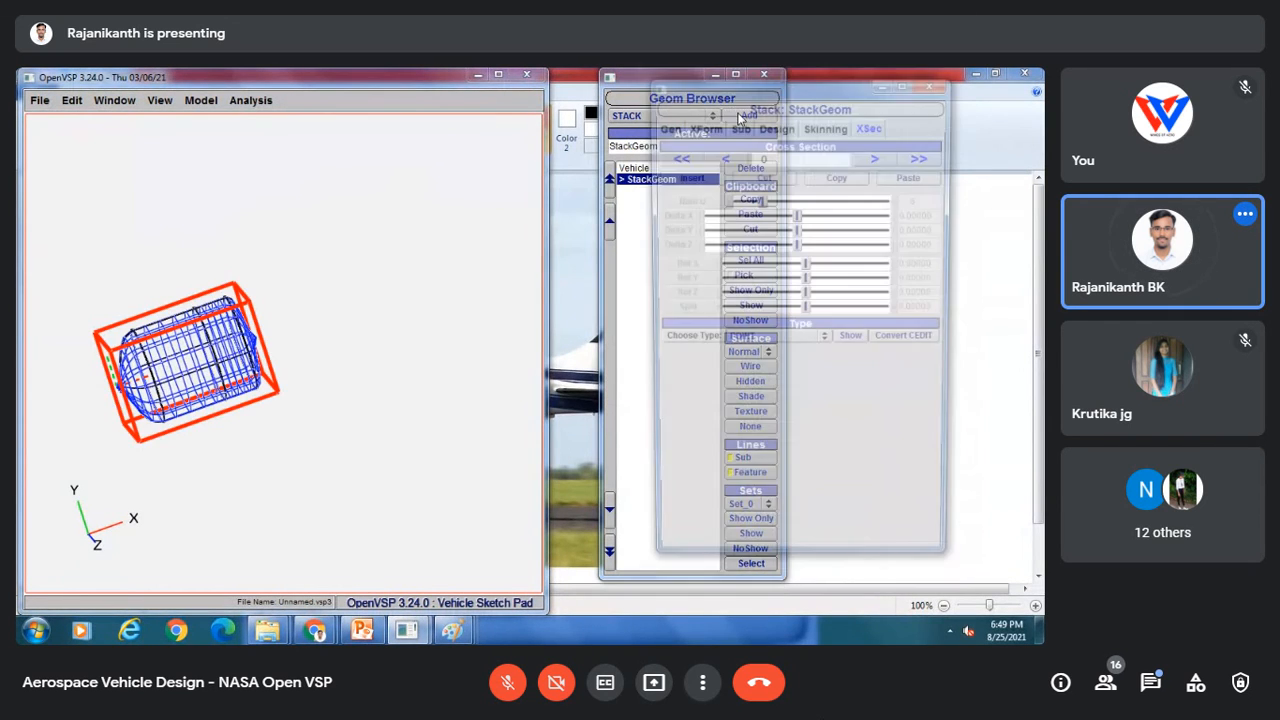
left_click_drag(352, 524, 385, 535)
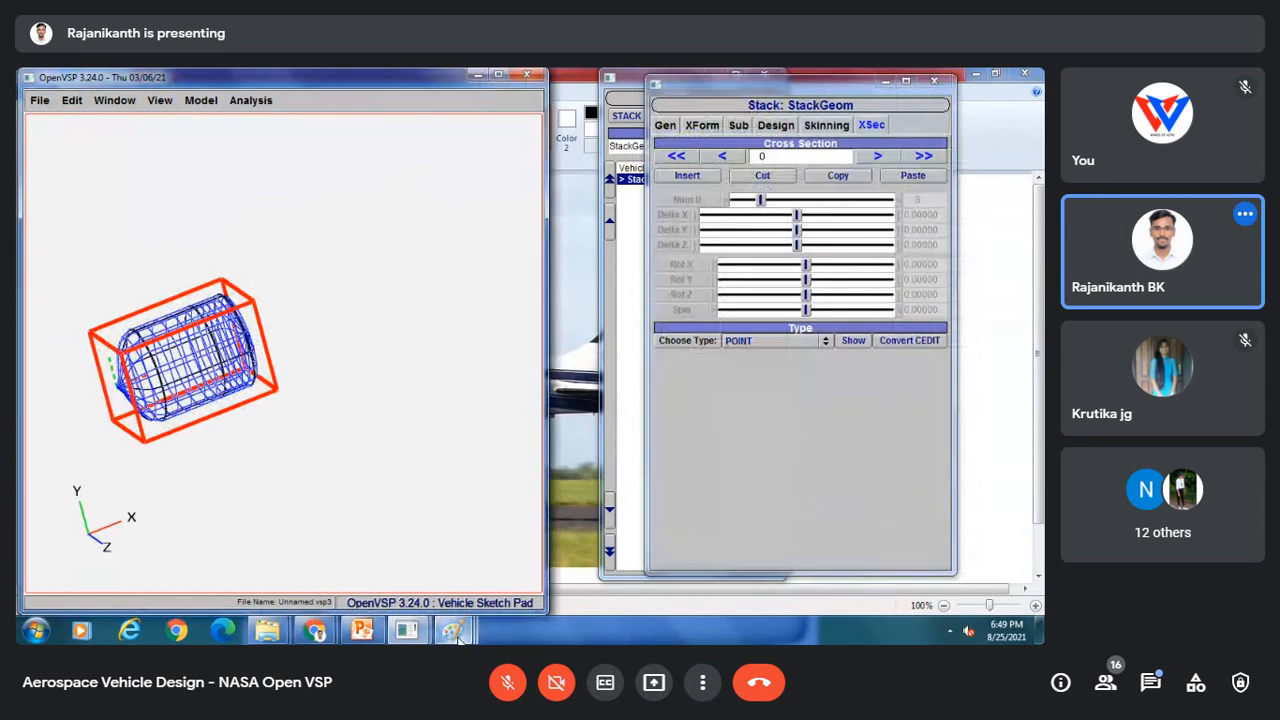
Step: Switch back to the annotated Cessna photo in Paint
mouse_move(455, 632)
left_click(287, 557)
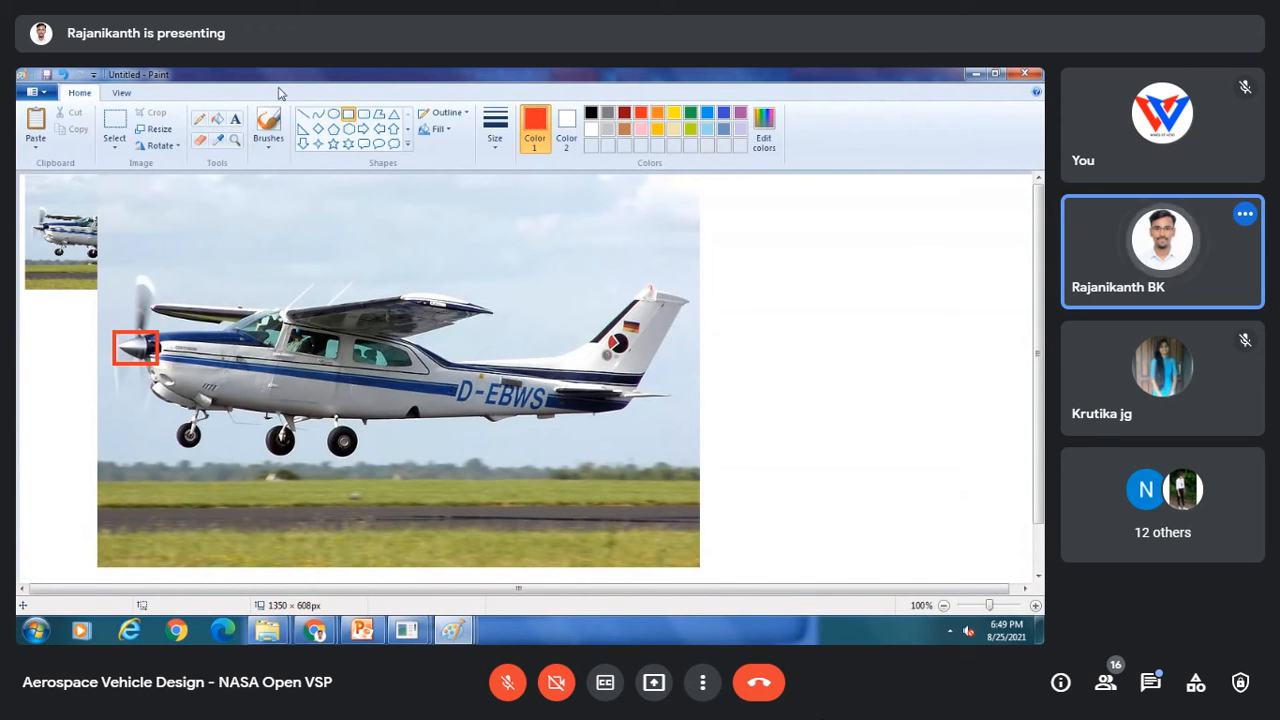
Step: Add a red text label reading "Part 5-Hub/ Nose part" above the aircraft in the photo
left_click(235, 118)
left_click_drag(230, 206, 324, 222)
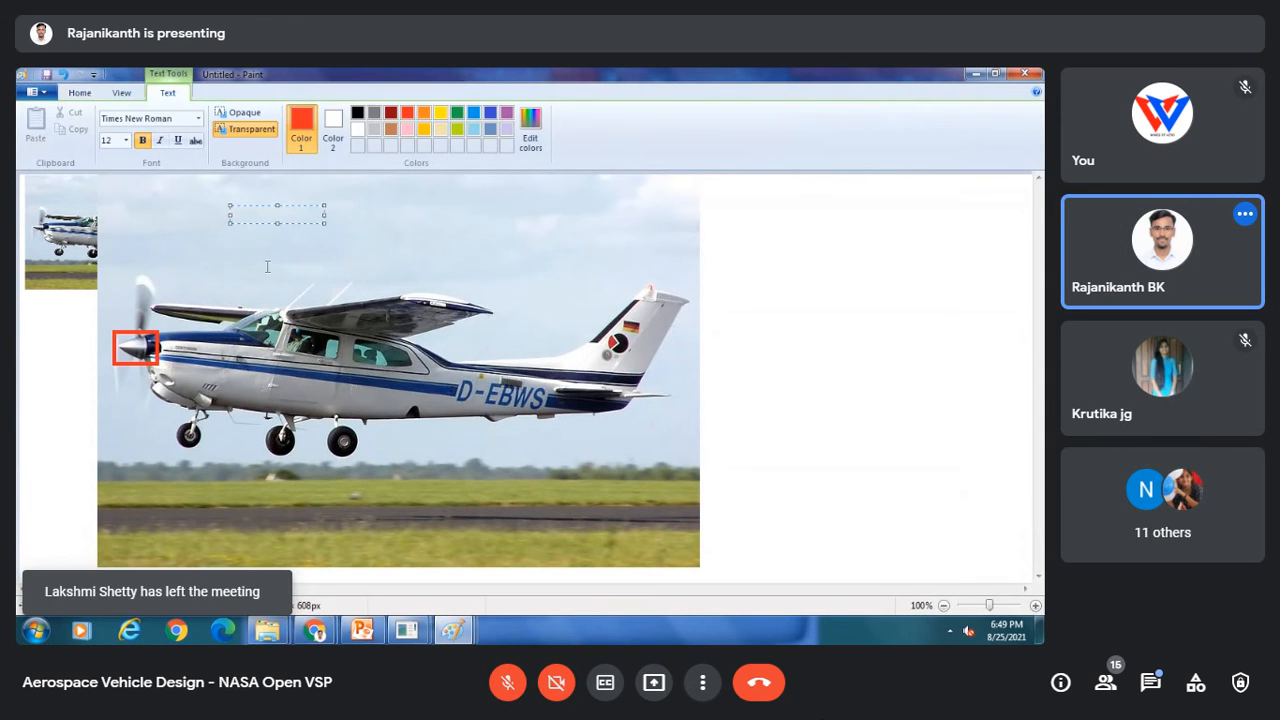
type("aart 5-")
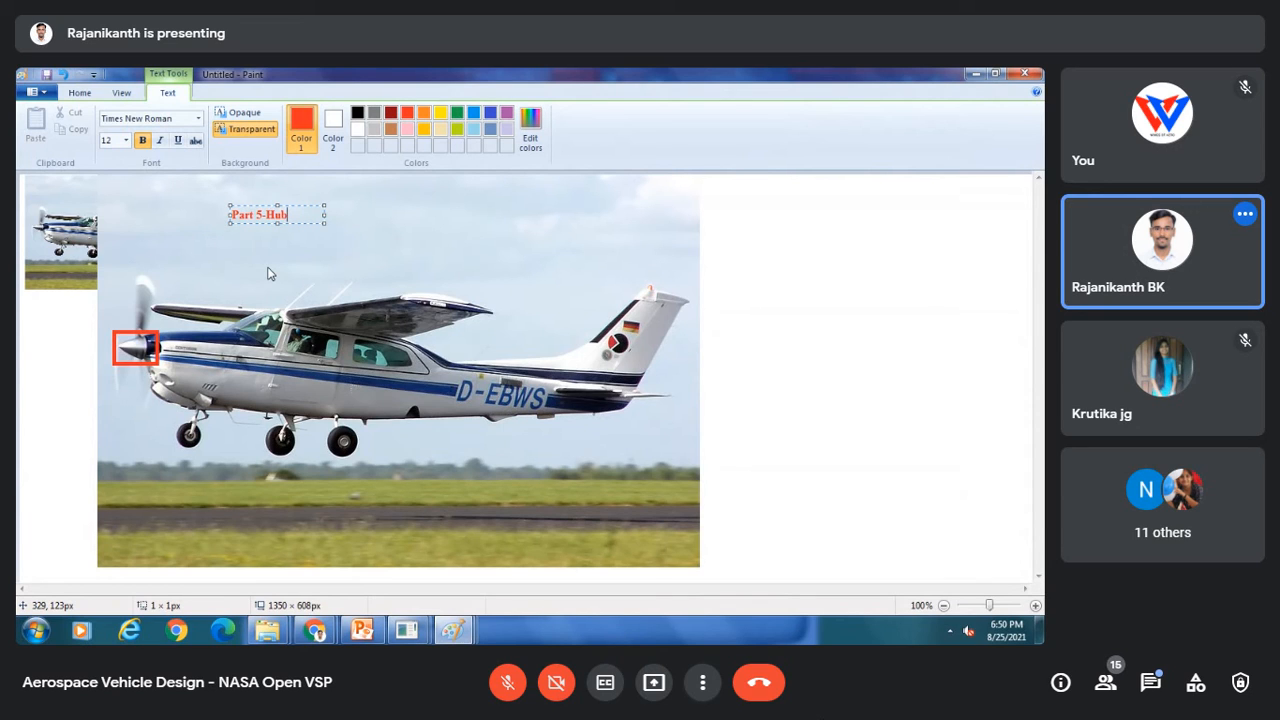
type("Hub/ N")
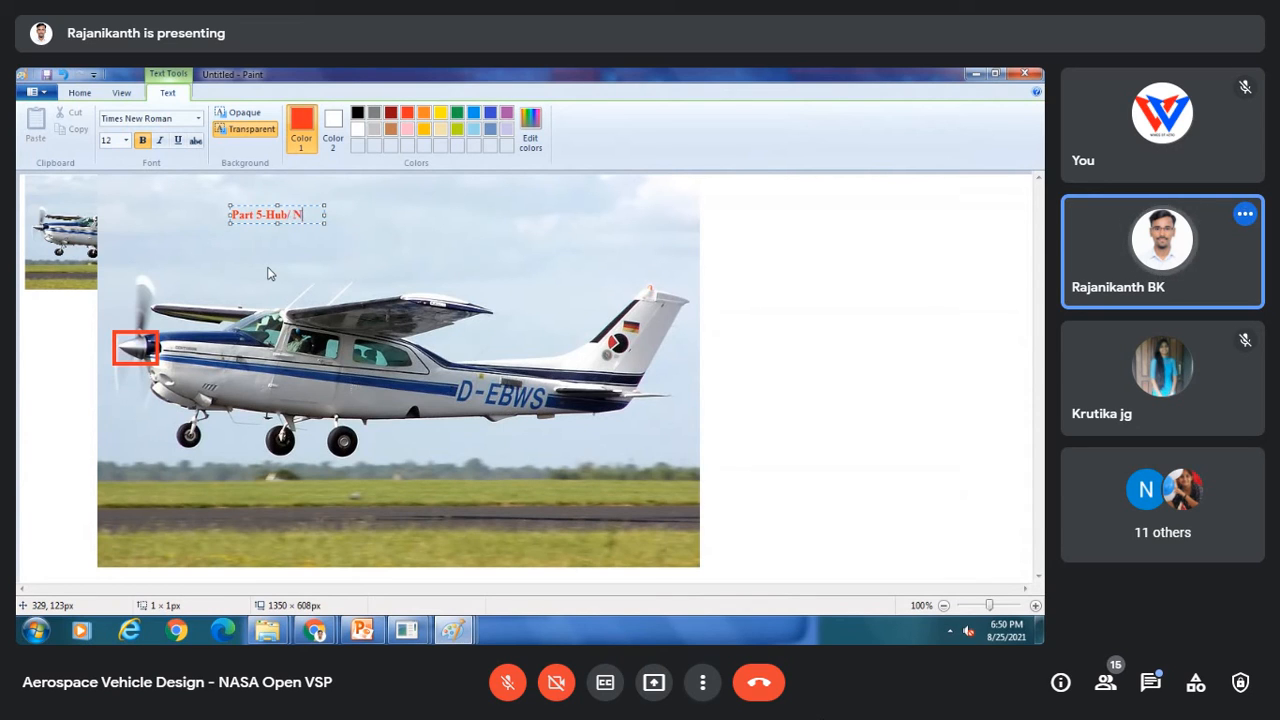
type("ose")
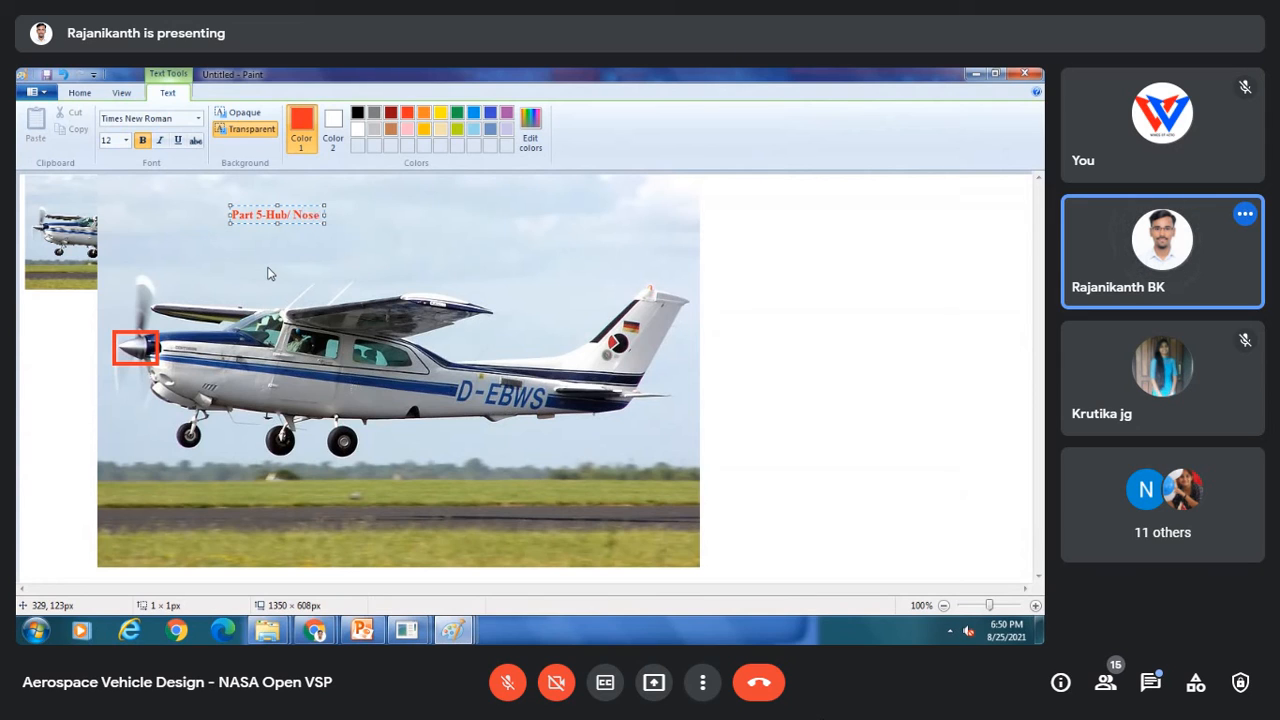
key("Return")
type("PO")
left_click_drag(322, 225, 450, 224)
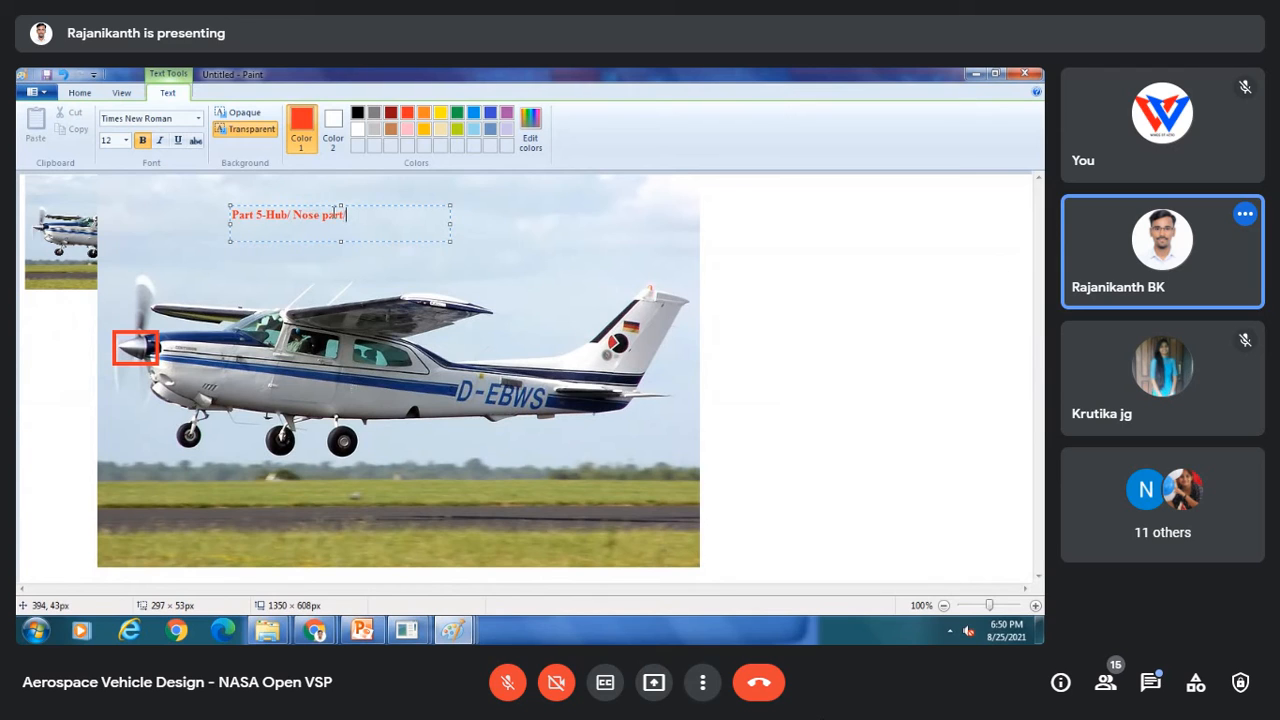
Step: Extend the label with "/Fuselage nose port", correcting the final word's spelling
type("uselage nose porsion")
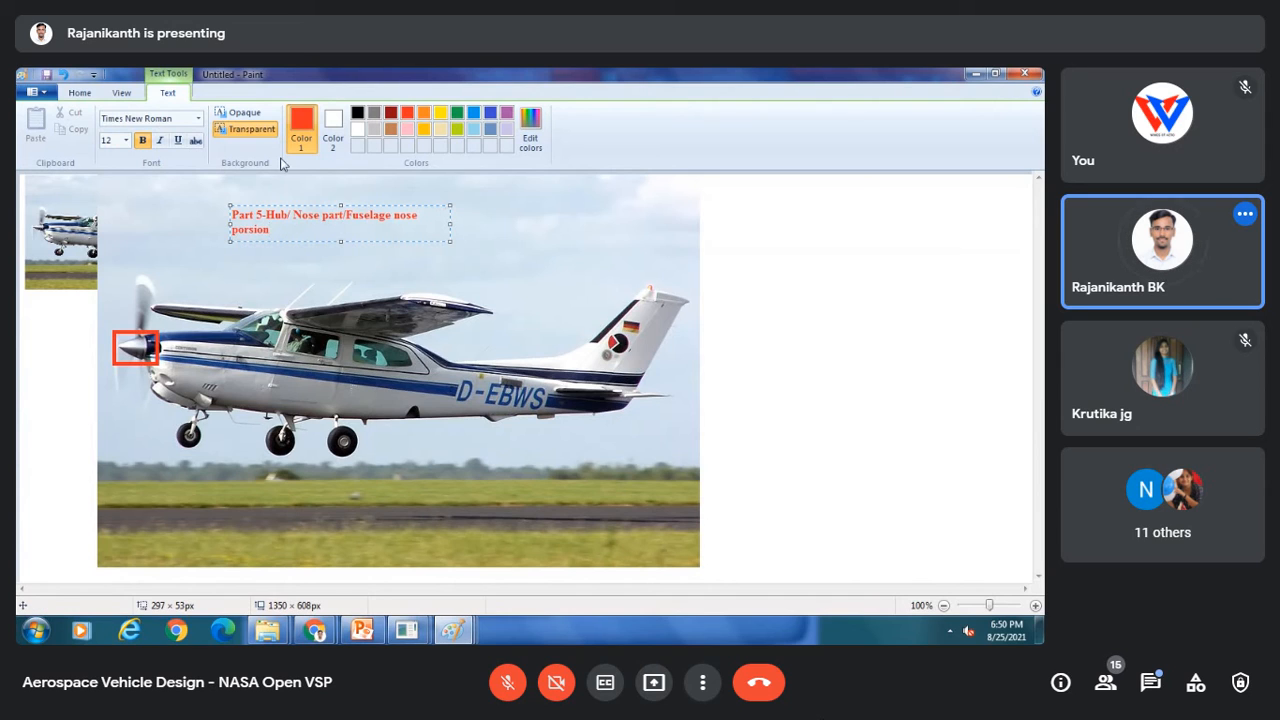
key("BackSpace")
key("BackSpace")
key("BackSpace")
left_click(813, 292)
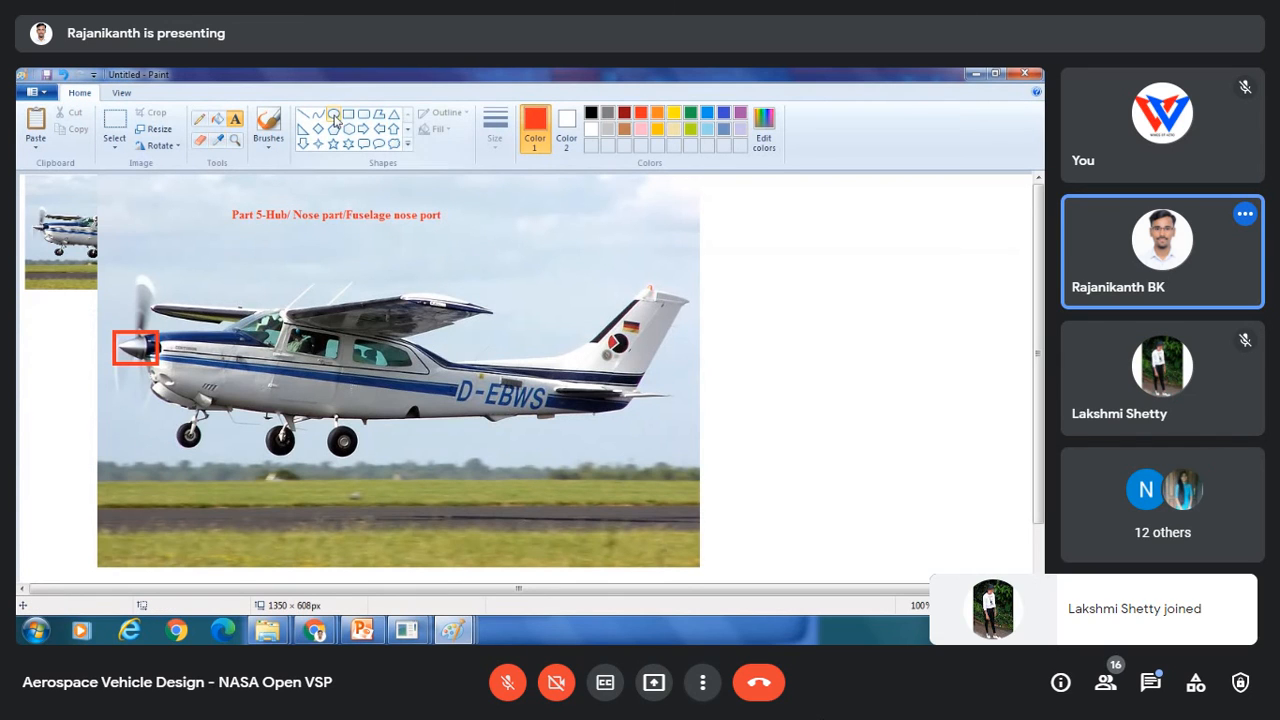
Step: Draw an upward arrow from the spinner box and a right arrow pointing to the label
left_click(395, 130)
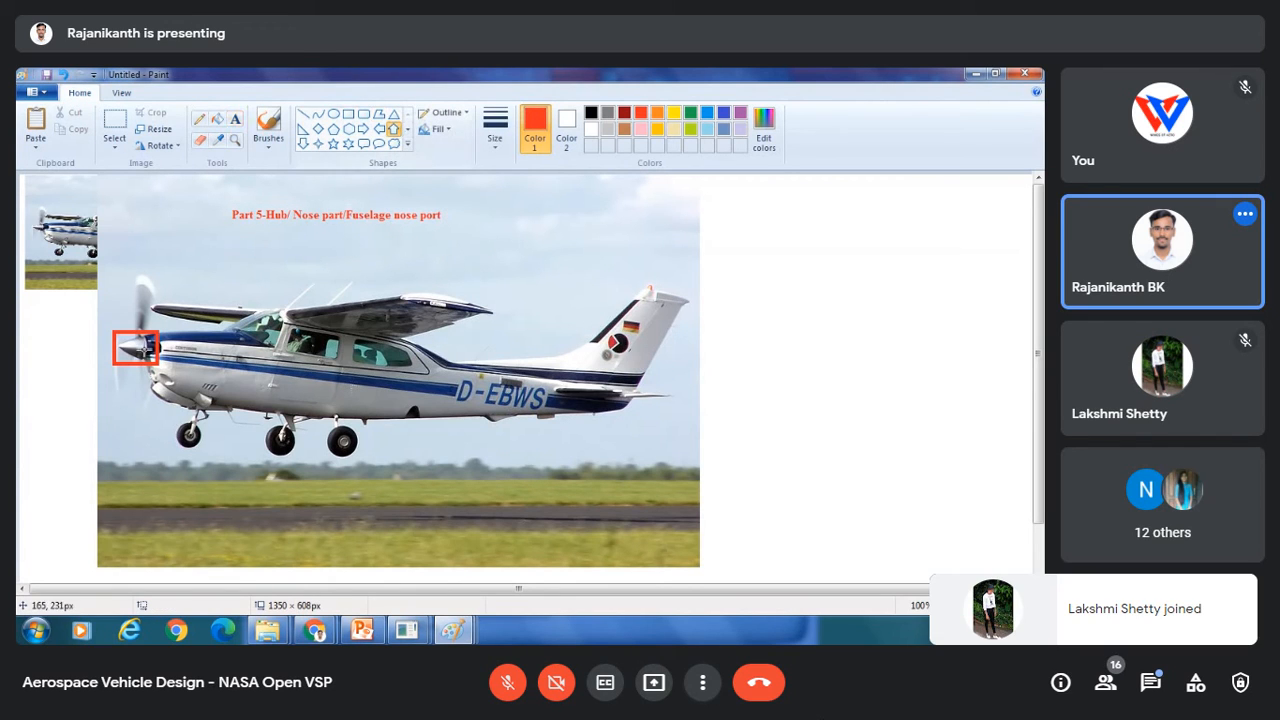
mouse_move(140, 344)
left_mouse_down()
mouse_move(296, 228)
mouse_move(182, 266)
mouse_move(203, 232)
mouse_move(249, 220)
left_mouse_up()
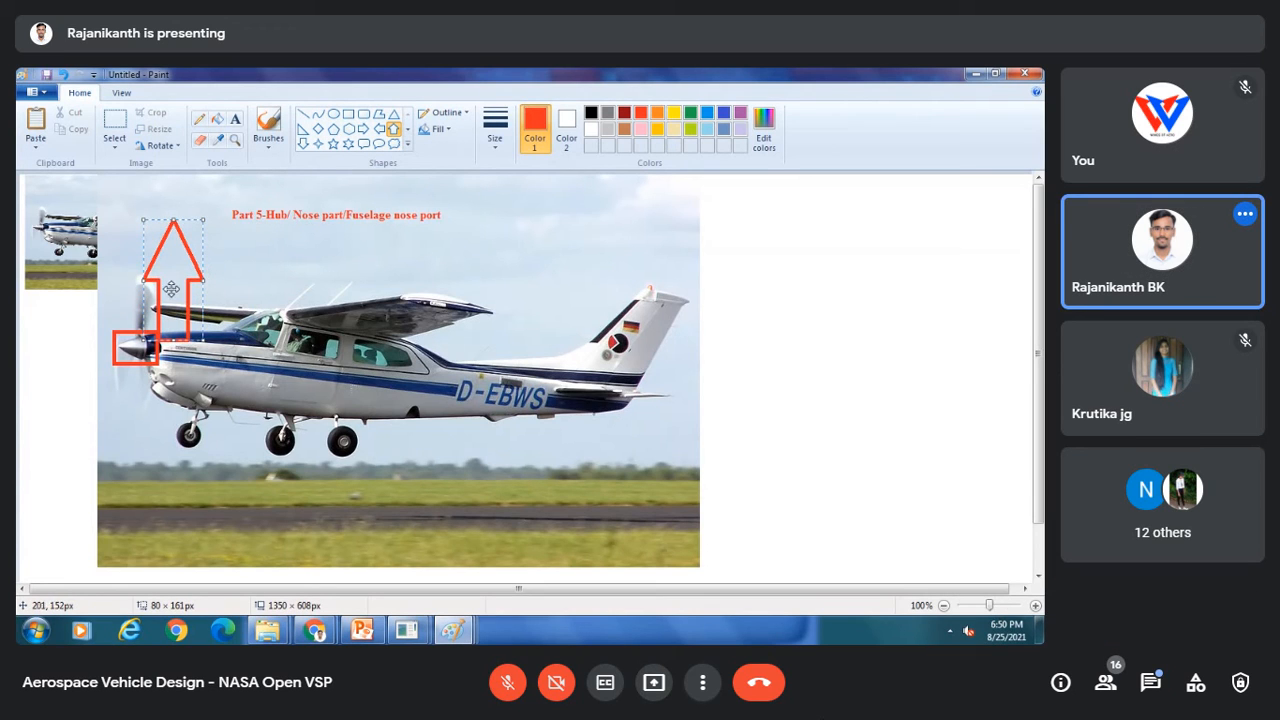
left_click_drag(172, 282, 147, 273)
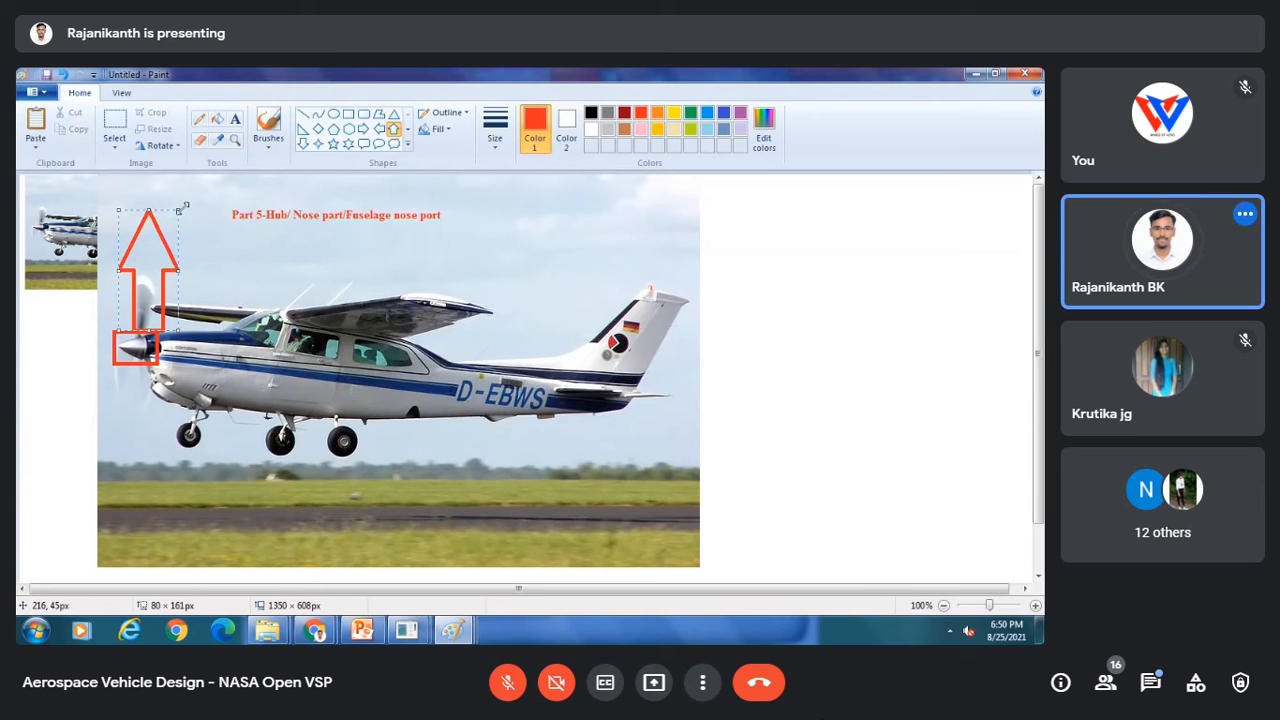
left_click_drag(179, 210, 185, 196)
left_click(232, 242)
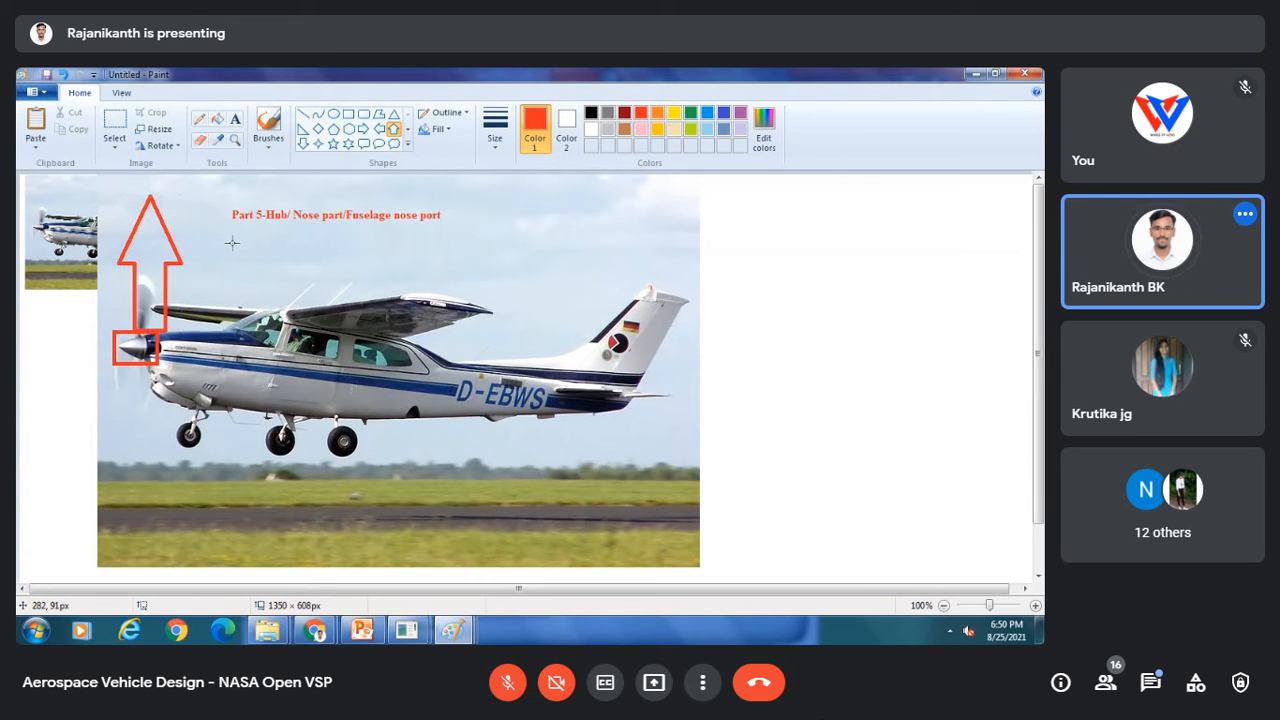
left_click(364, 129)
left_click_drag(156, 209, 225, 226)
left_click(231, 242)
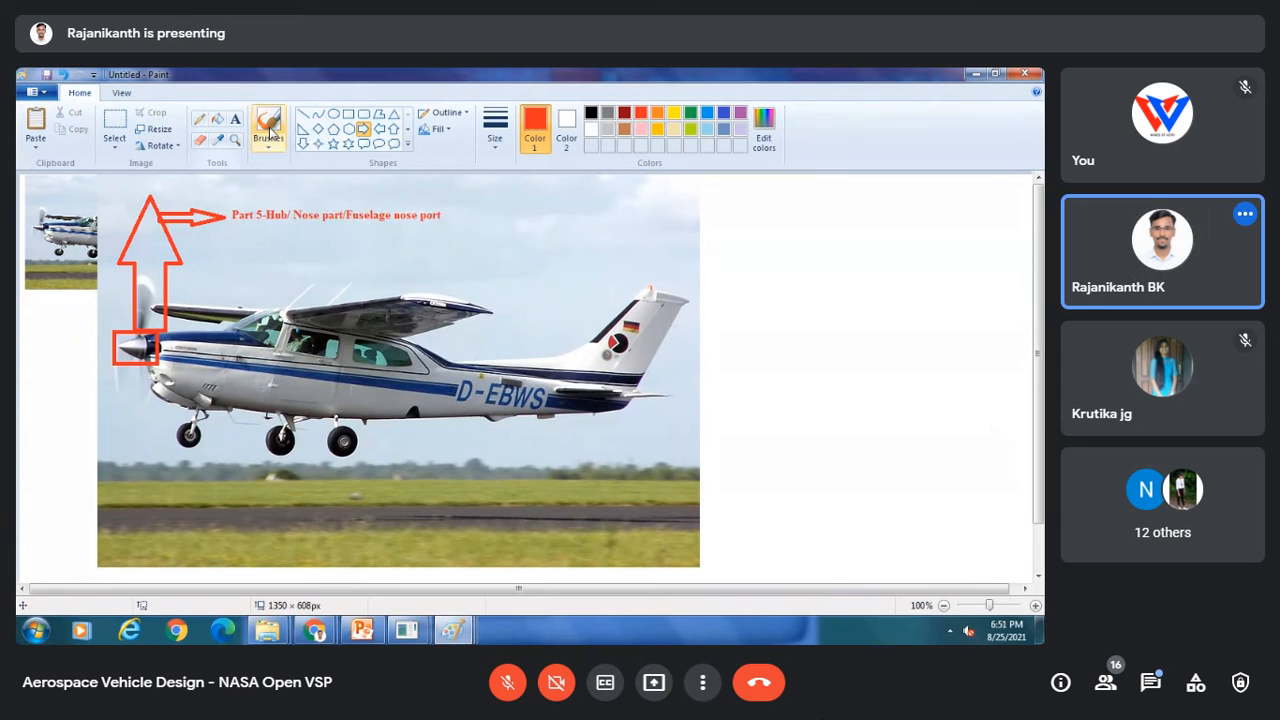
Step: Draw a triangle about 170 by 180 px on the blank canvas beside the photo to sketch the spinner
left_click(394, 114)
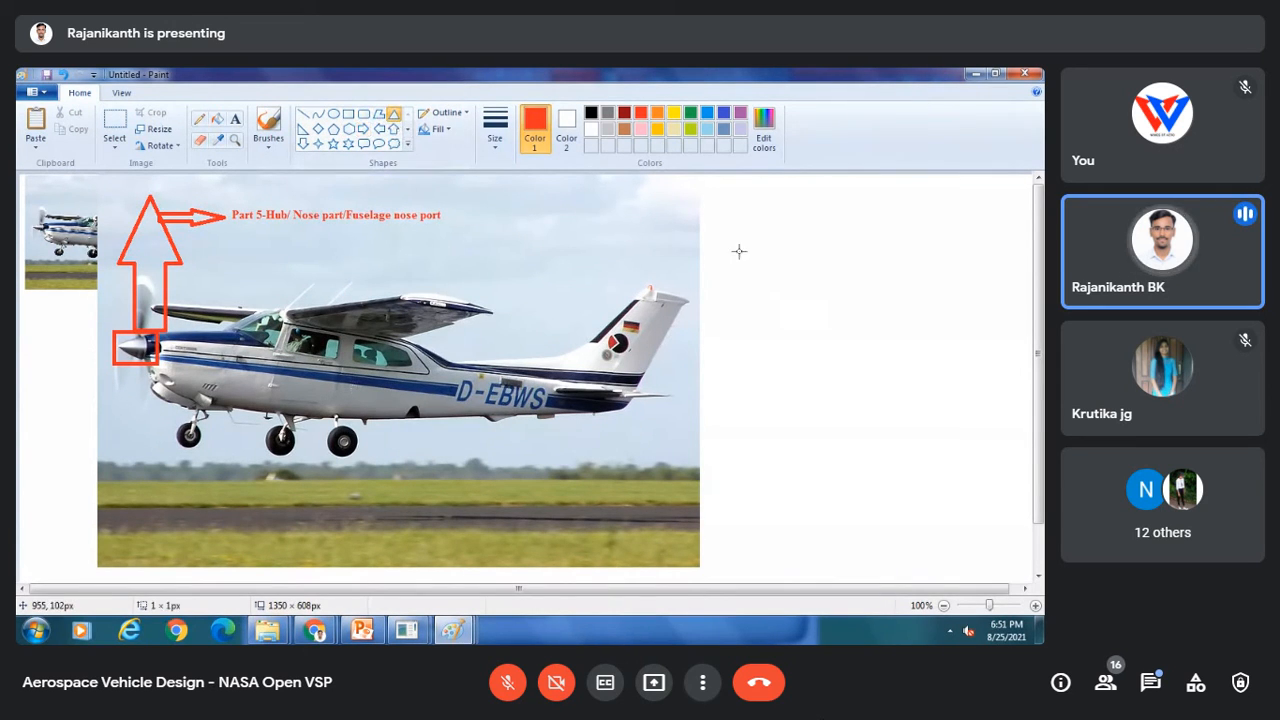
mouse_move(739, 251)
left_mouse_down()
mouse_move(857, 374)
mouse_move(875, 375)
mouse_move(866, 387)
left_mouse_up()
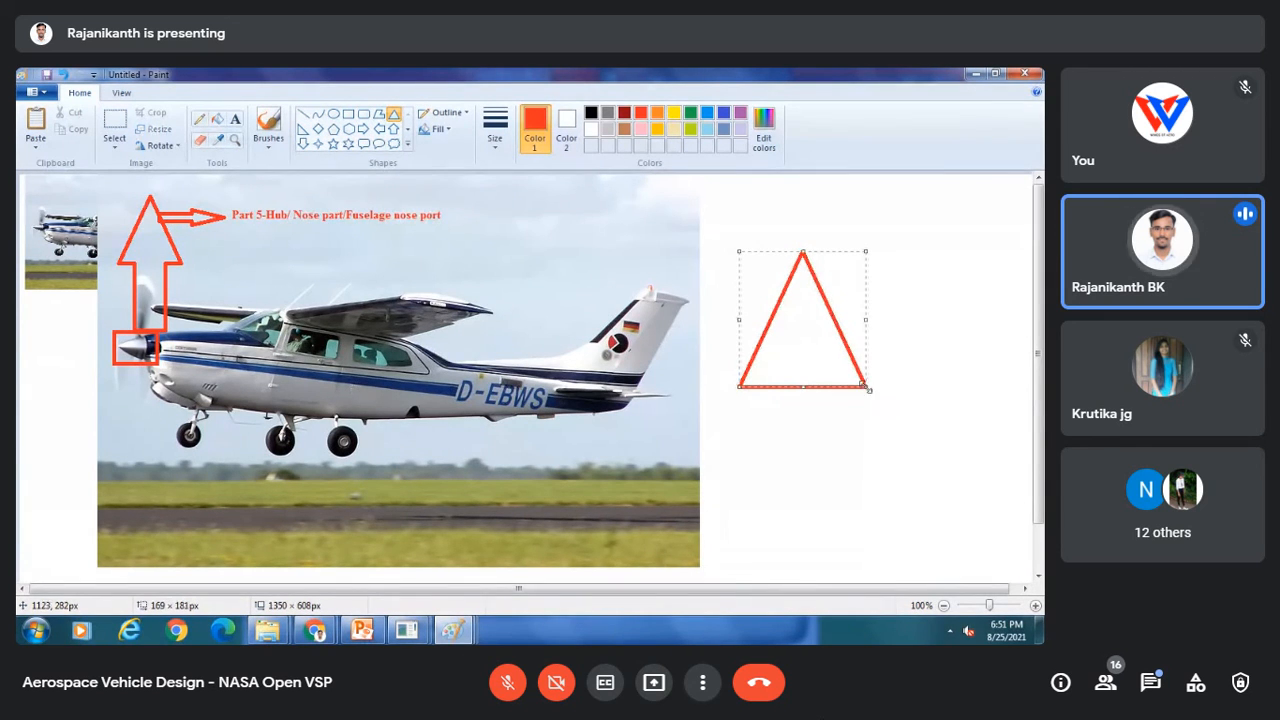
left_click(942, 402)
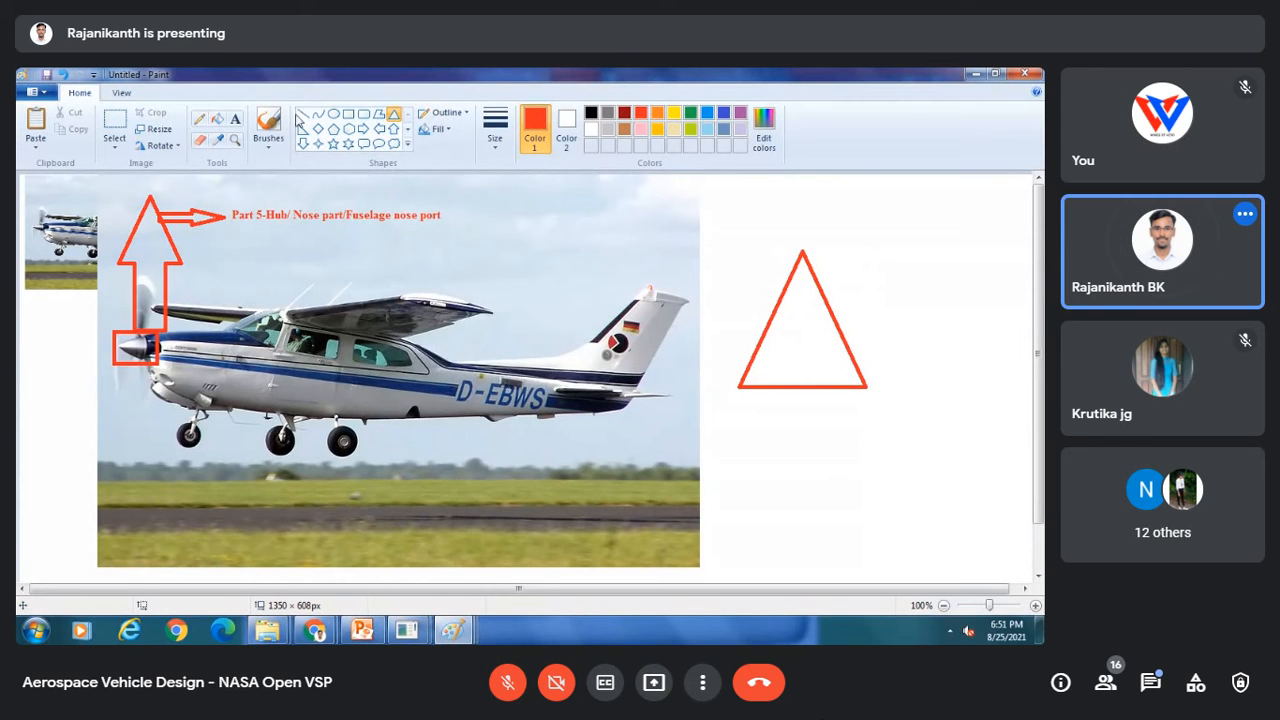
Step: Draw two horizontal extension lines level with the triangle's base and apex
left_click(302, 115)
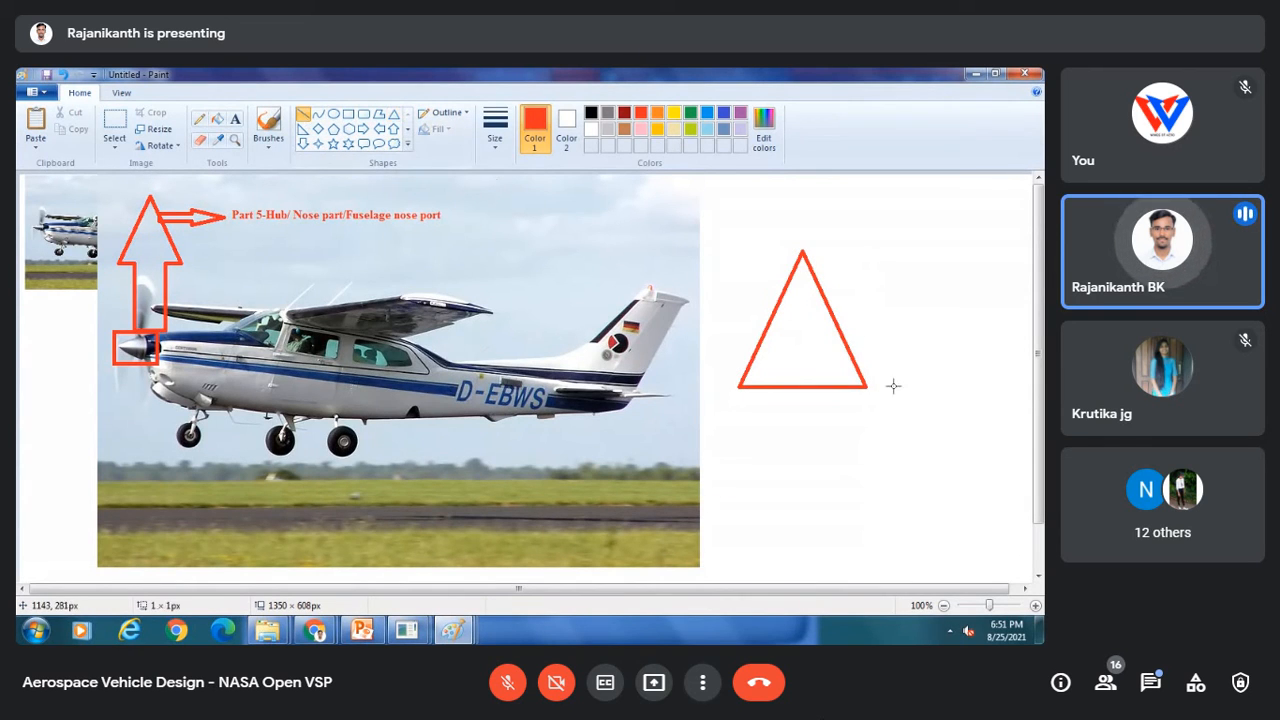
left_click_drag(880, 386, 966, 386)
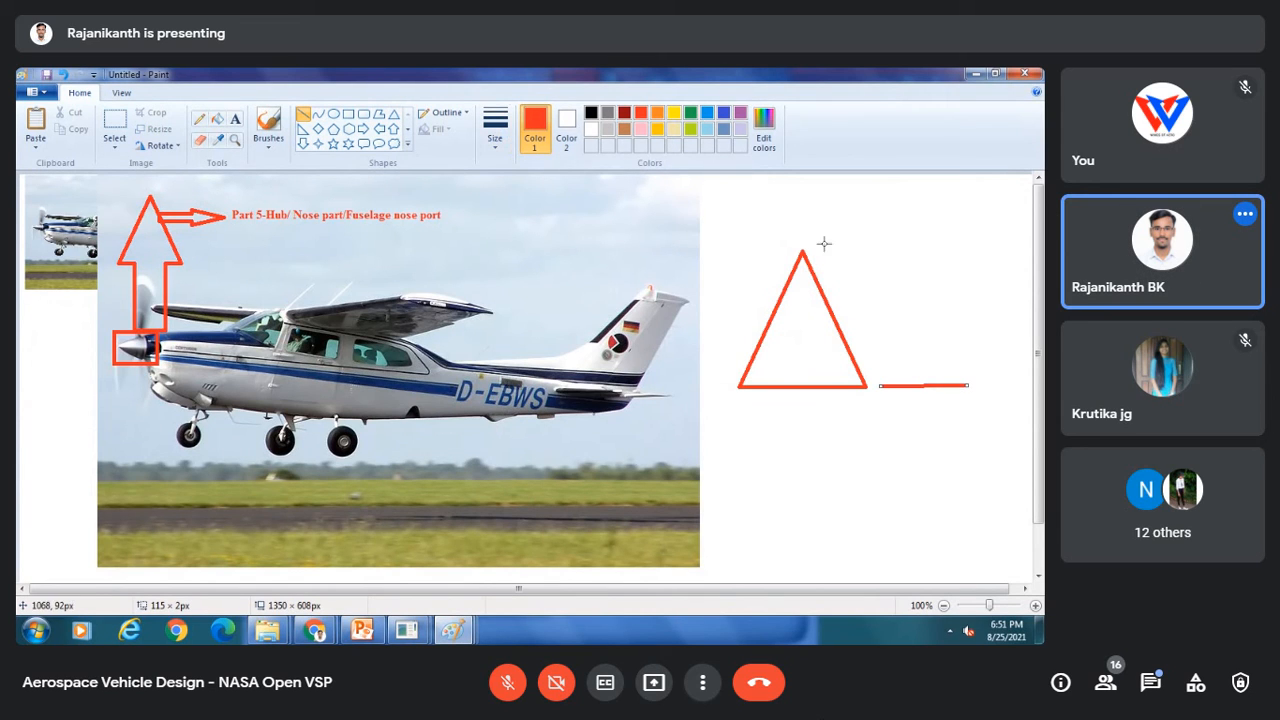
left_click_drag(822, 246, 983, 246)
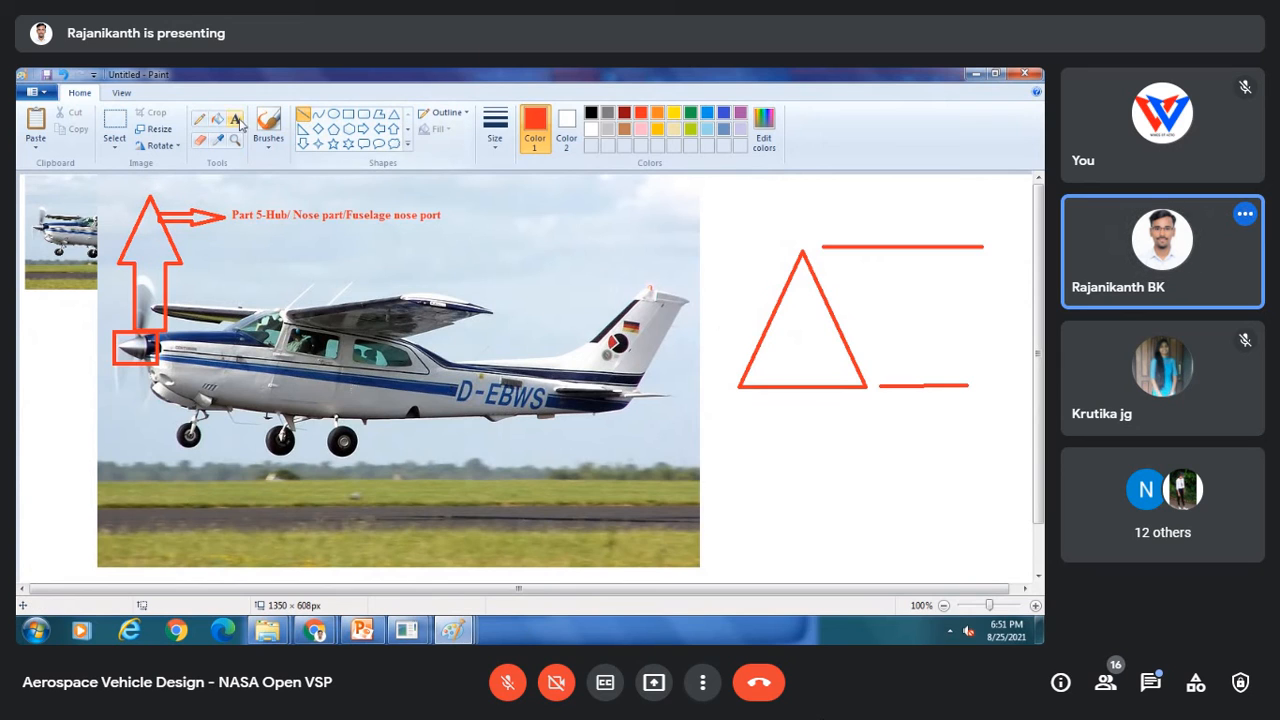
Step: Add the height text "1.25 ft" between the extension lines
left_click(237, 119)
left_click(888, 296)
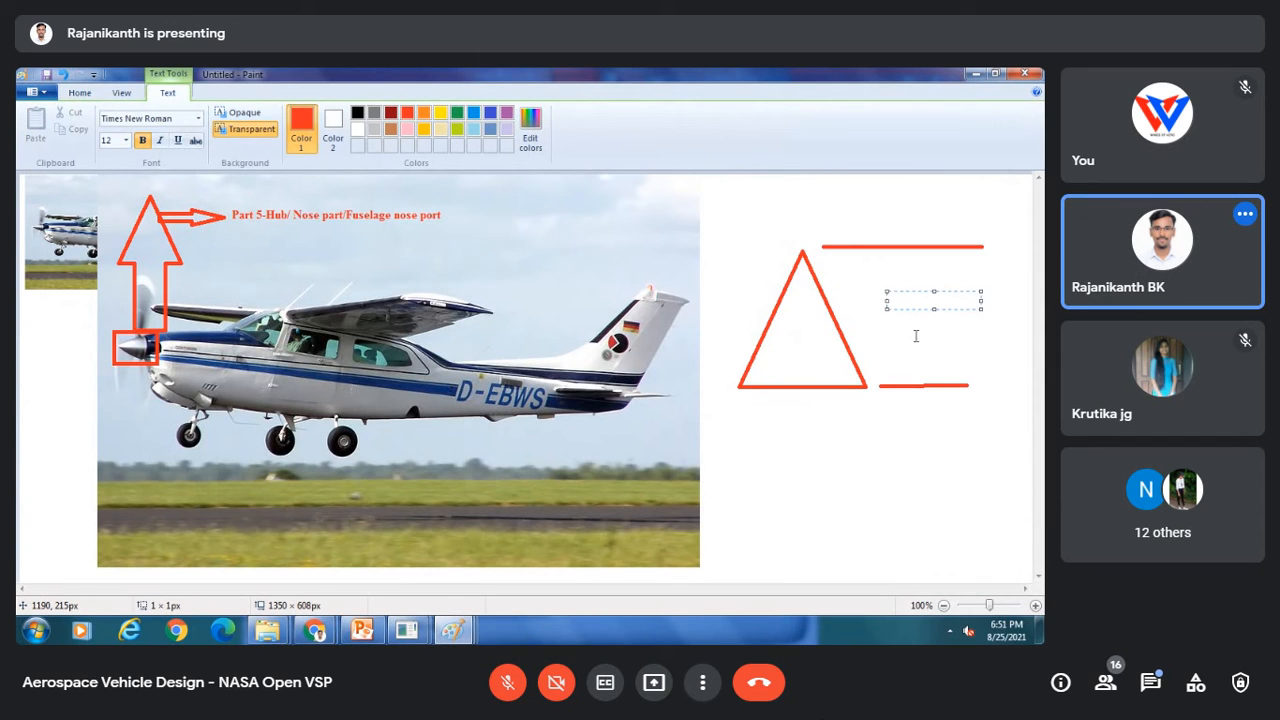
type("1.25")
left_click(965, 455)
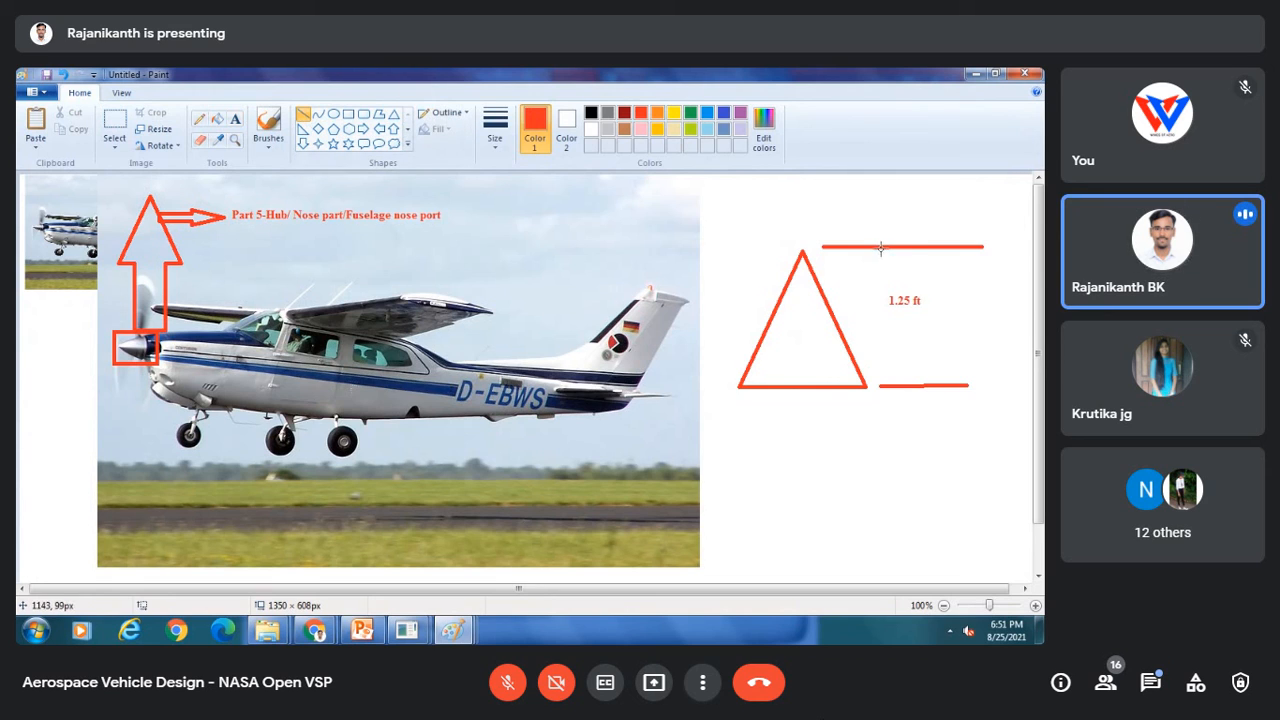
Step: Draw a vertical dimension line with arrowheads between the two extension lines
left_click_drag(965, 246, 962, 385)
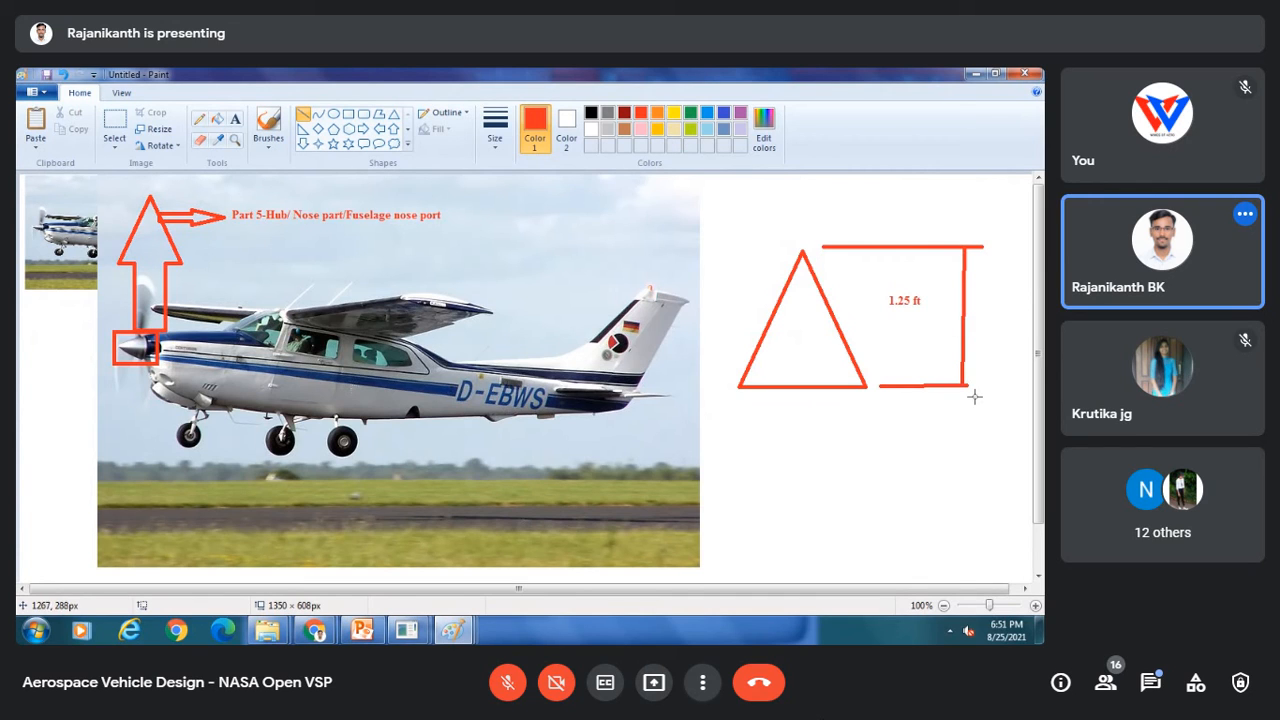
left_click(200, 118)
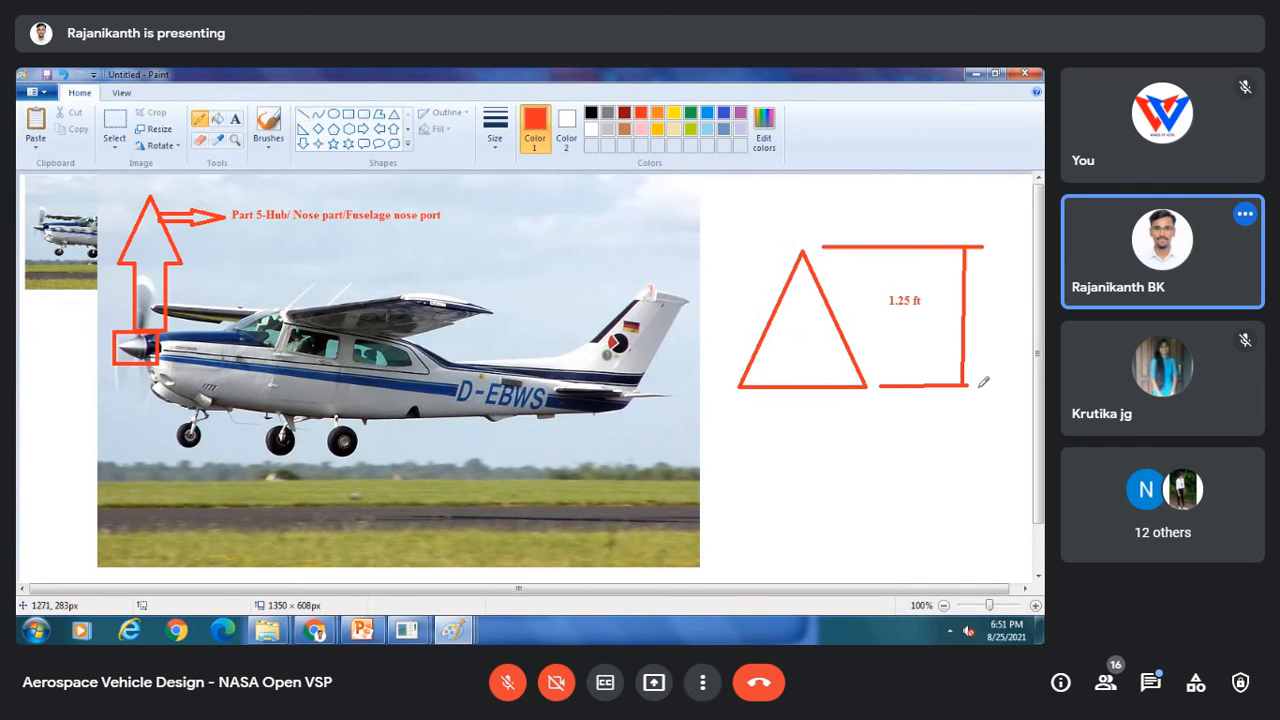
mouse_move(963, 384)
left_mouse_down()
mouse_move(944, 376)
mouse_move(976, 366)
left_mouse_up()
mouse_move(965, 246)
left_mouse_down()
mouse_move(954, 266)
mouse_move(982, 263)
left_mouse_up()
Step: Return to OpenVSP and reposition the Stack geometry window beside the viewport
left_click(407, 630)
left_click(490, 555)
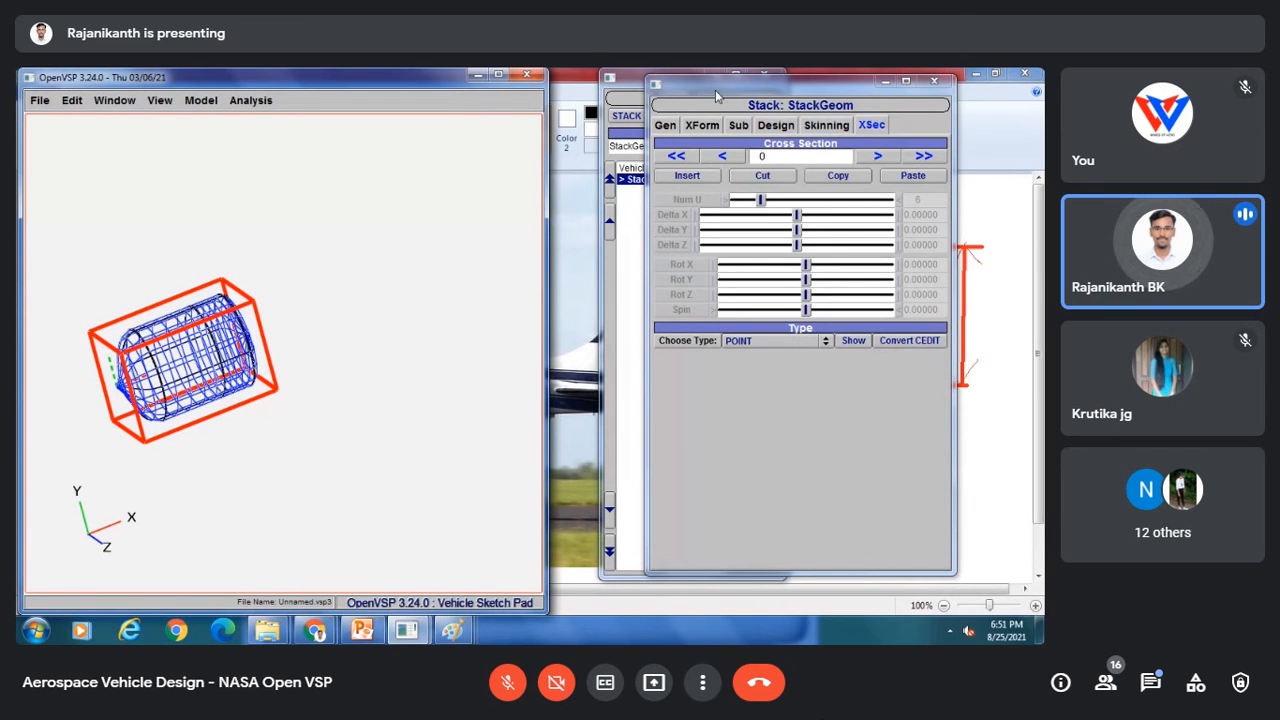
left_click_drag(715, 90, 771, 94)
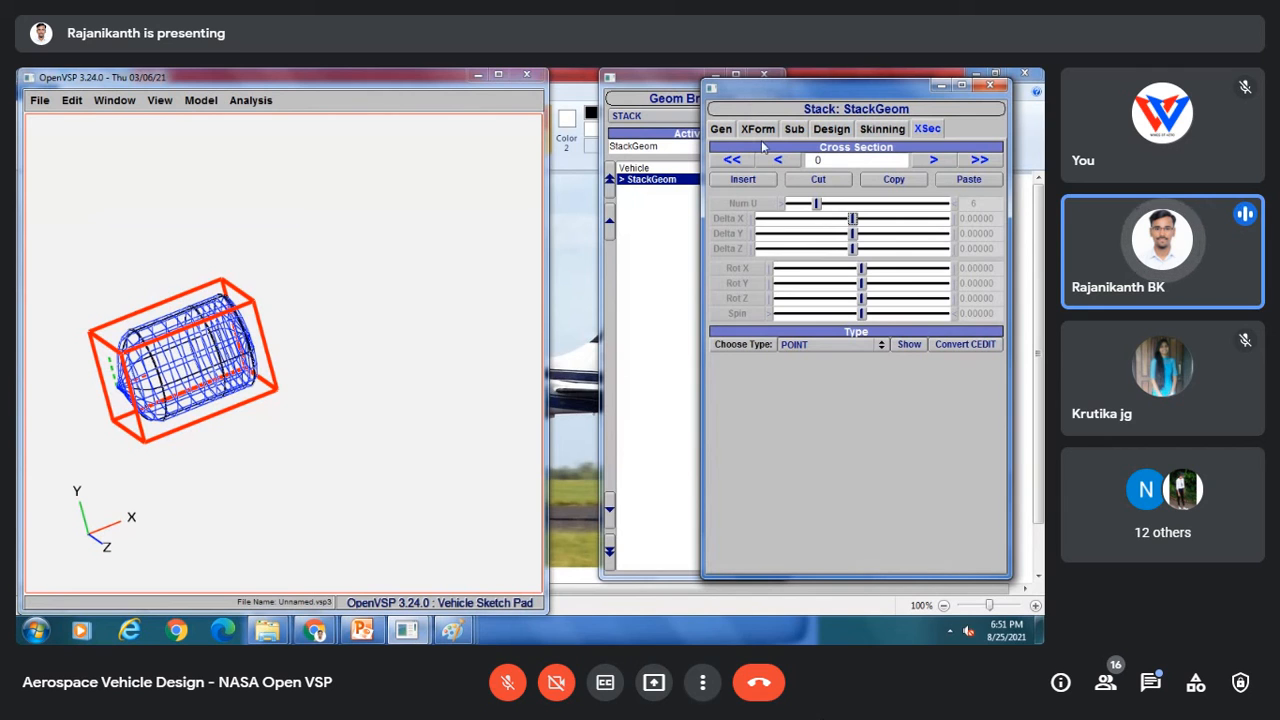
left_click_drag(740, 94, 875, 104)
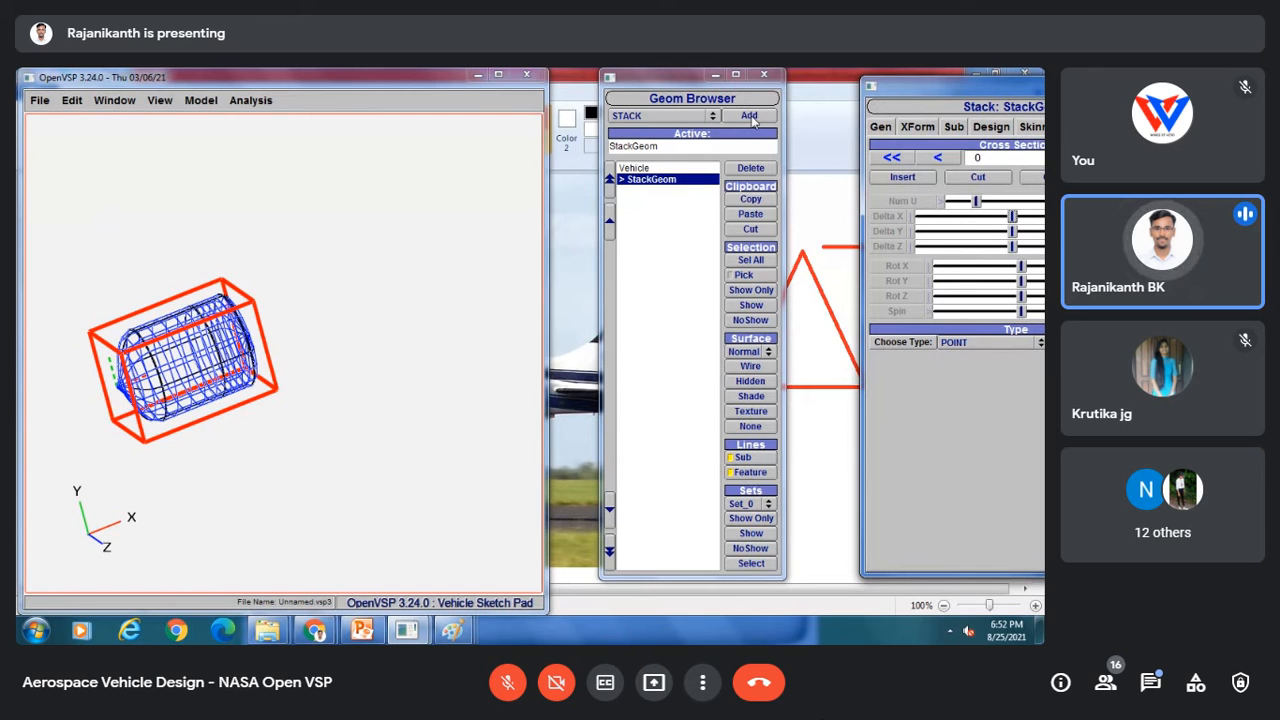
left_click_drag(900, 92, 720, 126)
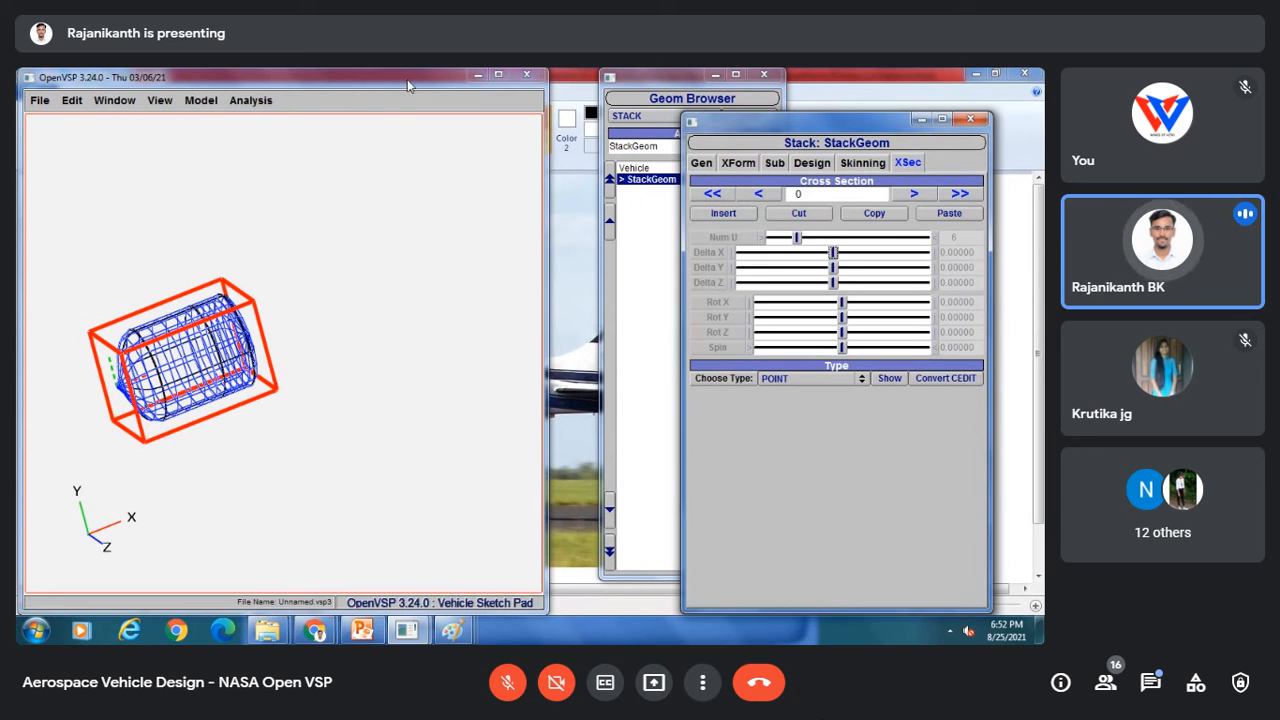
right_click_drag(188, 348, 237, 340)
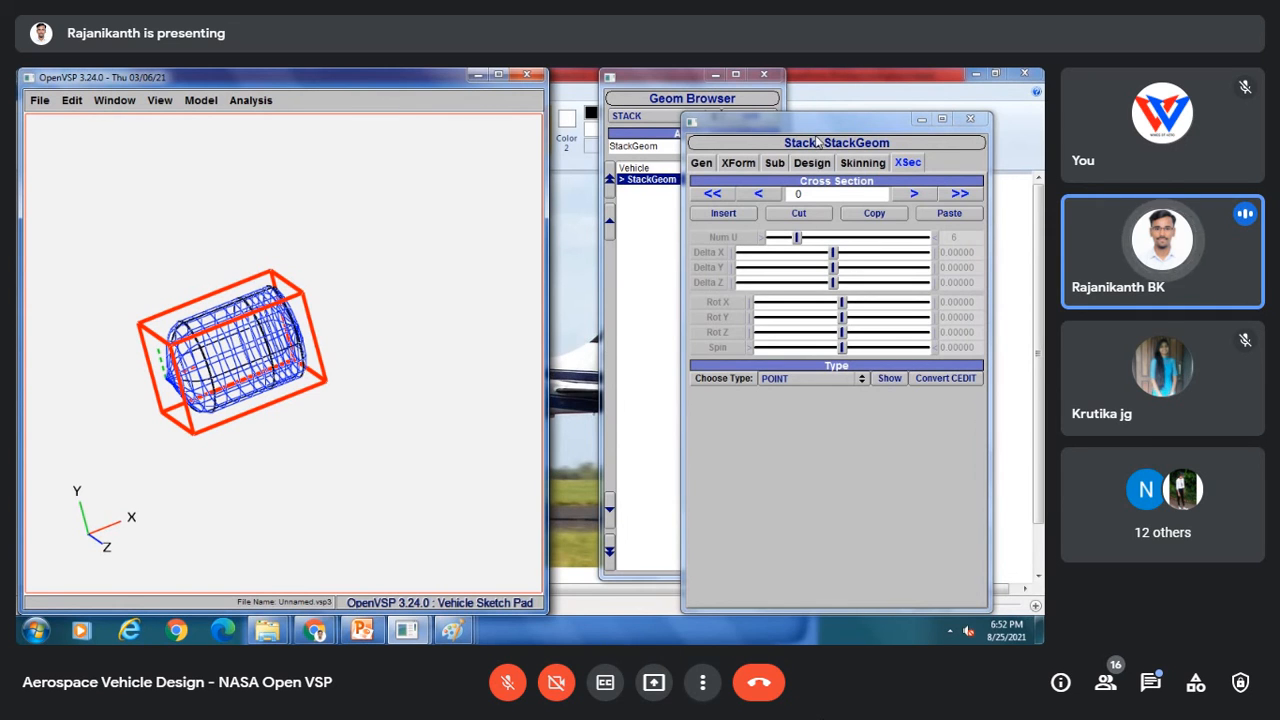
left_click_drag(812, 126, 701, 114)
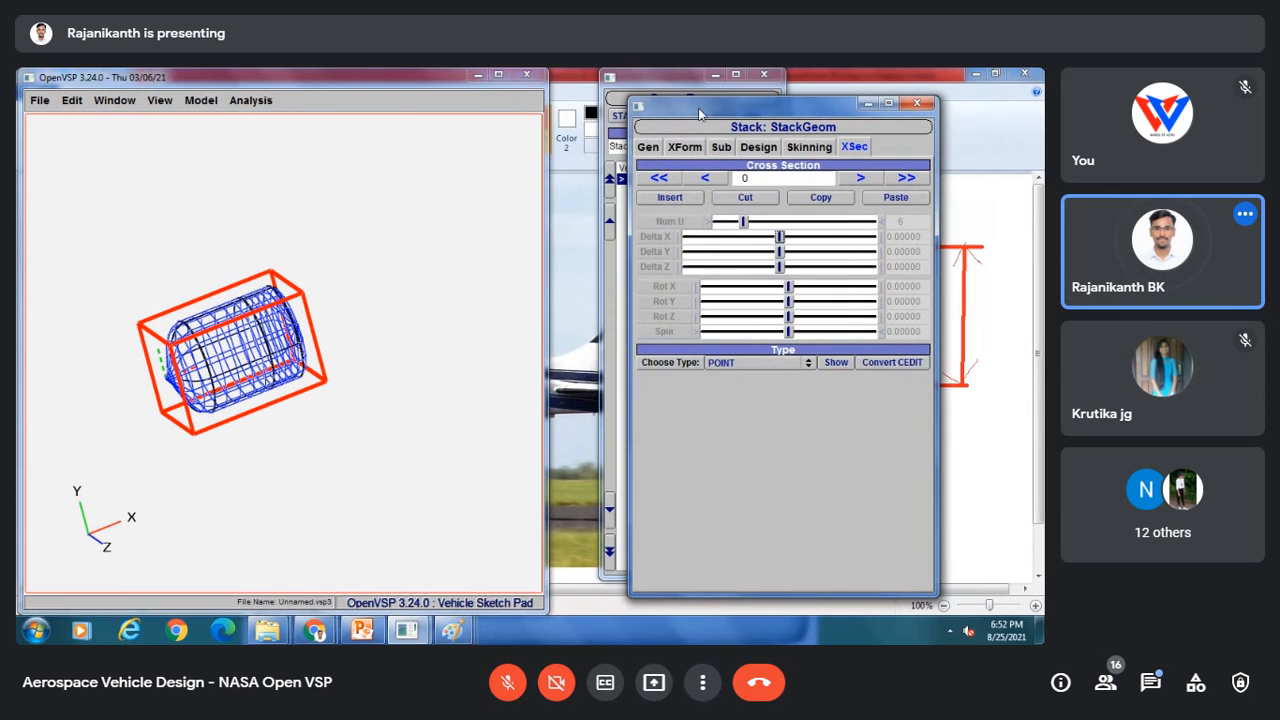
Step: Browse the Stack geometry's Gen, XForm, Sub, Design and Skinning tabs, including the cross-section order options
left_click(649, 147)
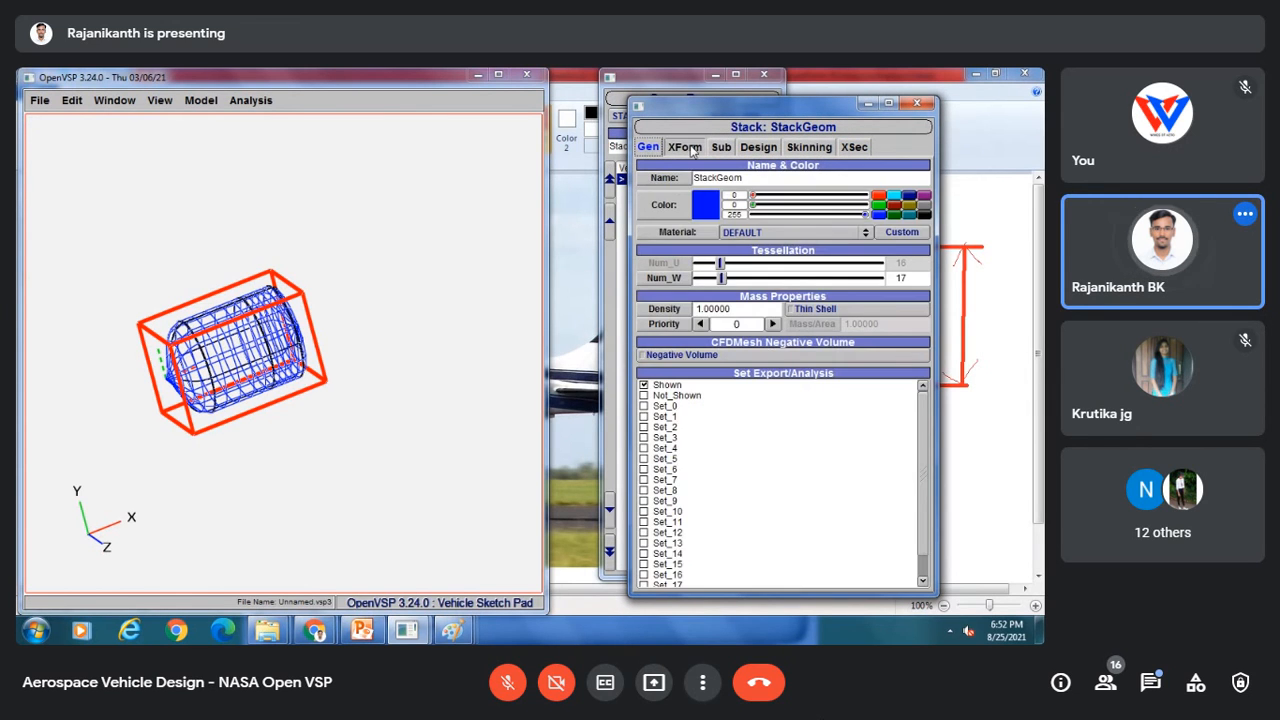
left_click(685, 147)
left_click(758, 147)
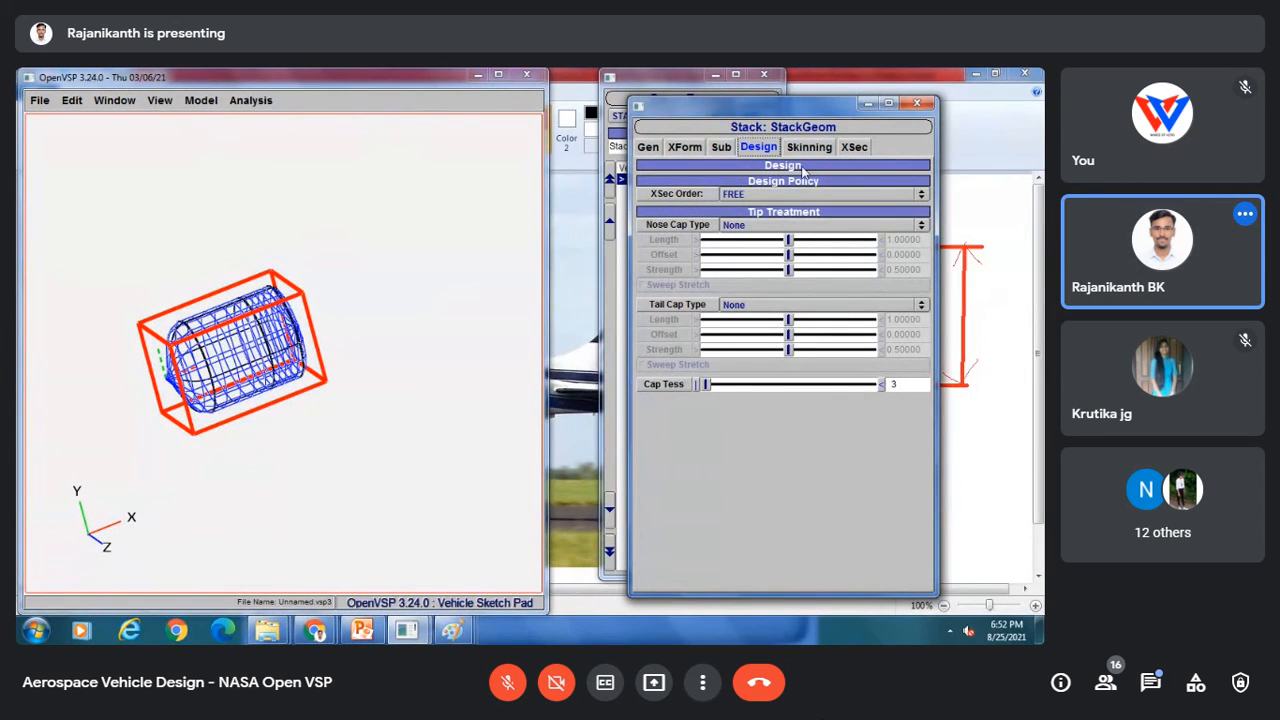
left_click(722, 147)
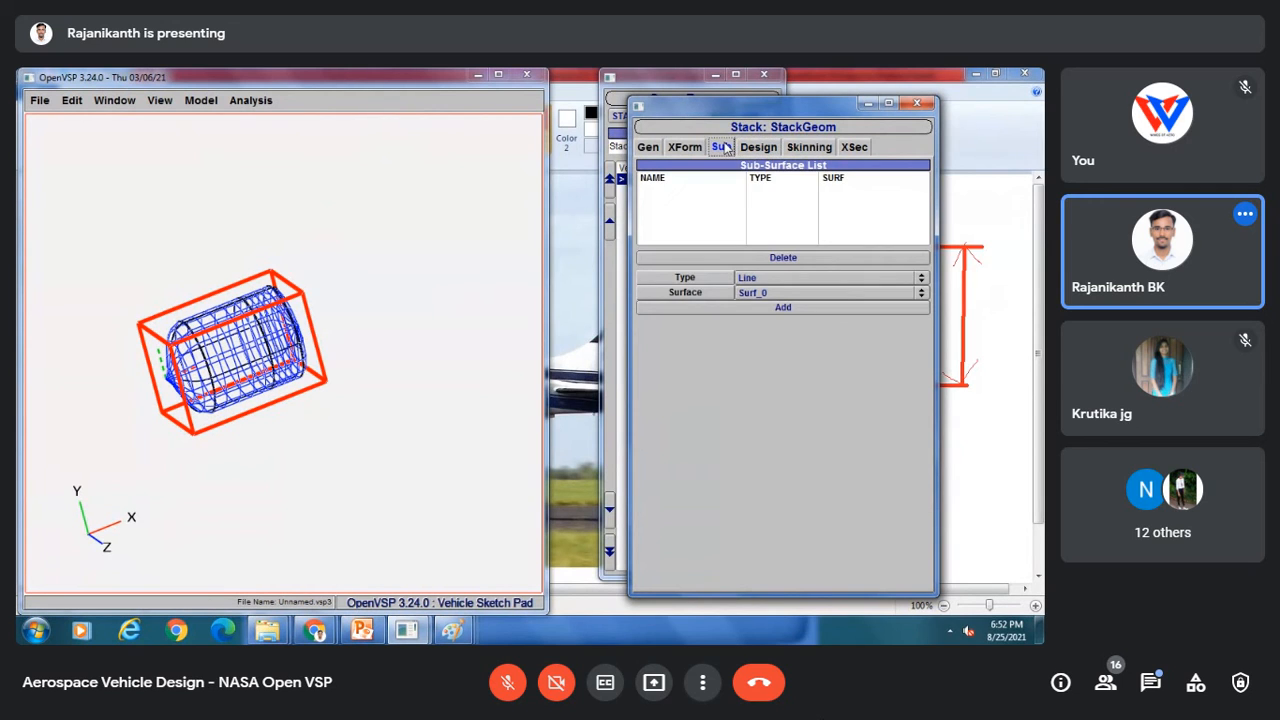
left_click(685, 147)
left_click(760, 148)
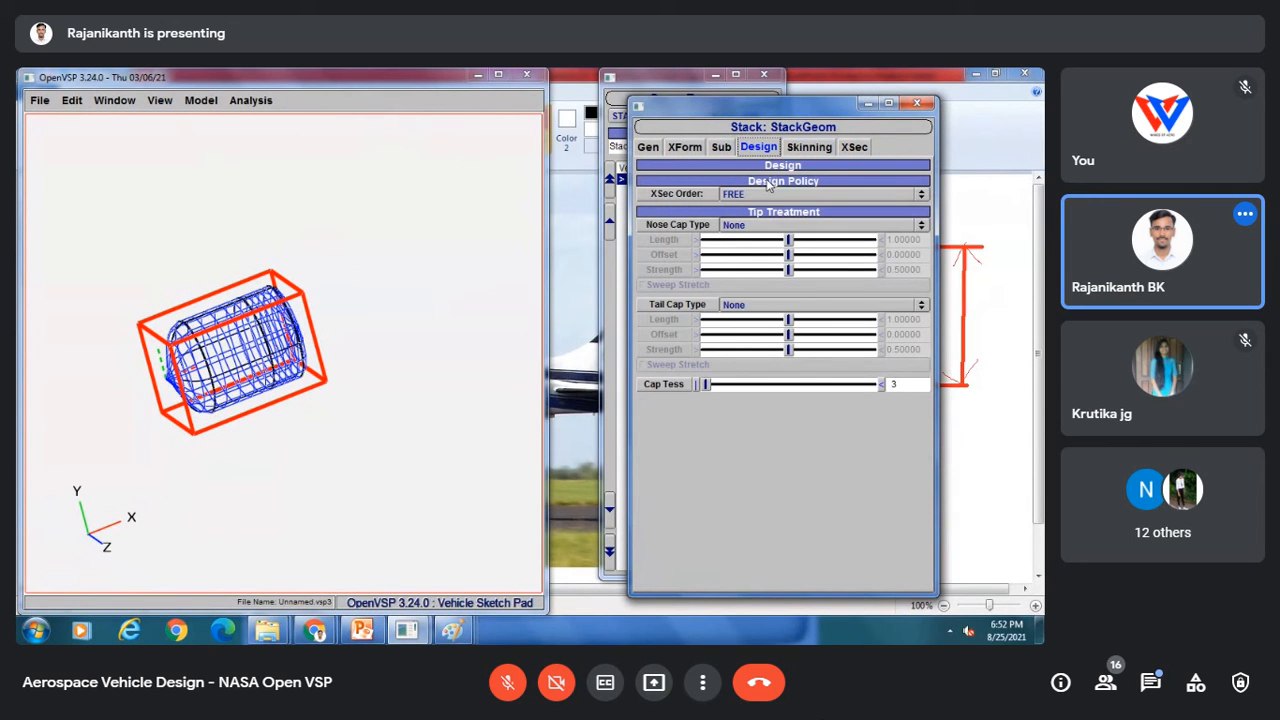
left_click(755, 195)
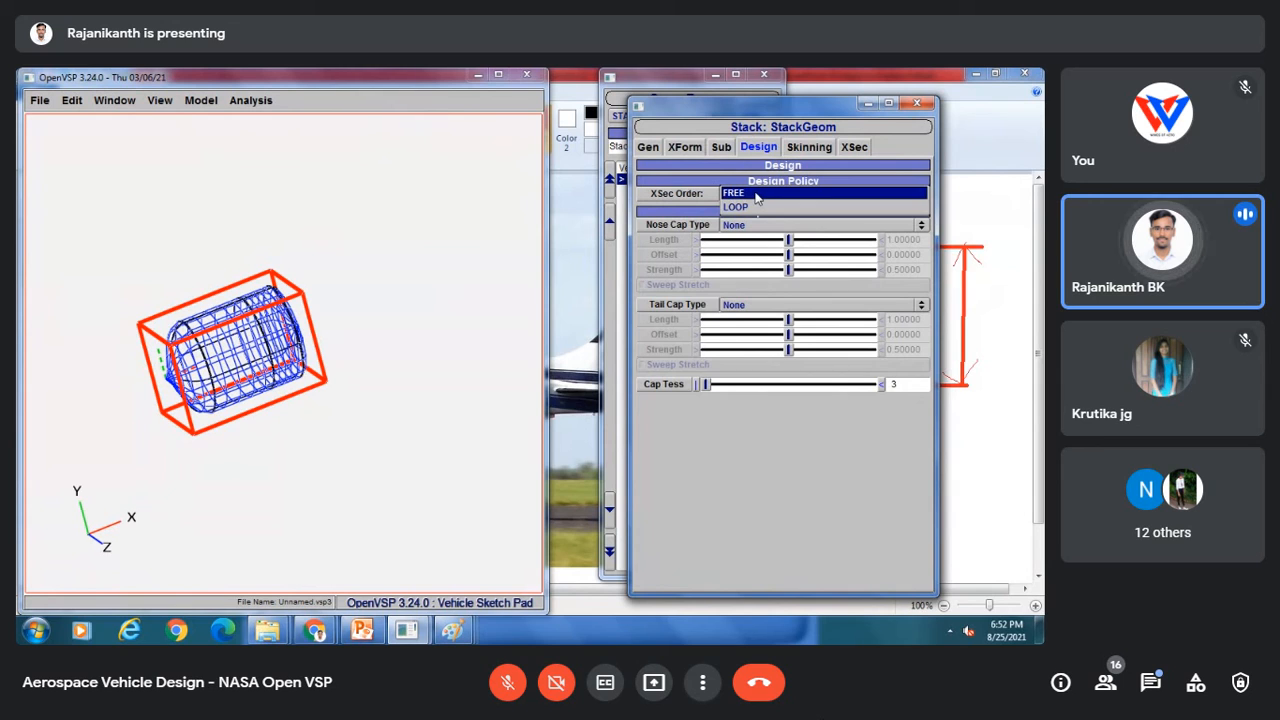
left_click(758, 194)
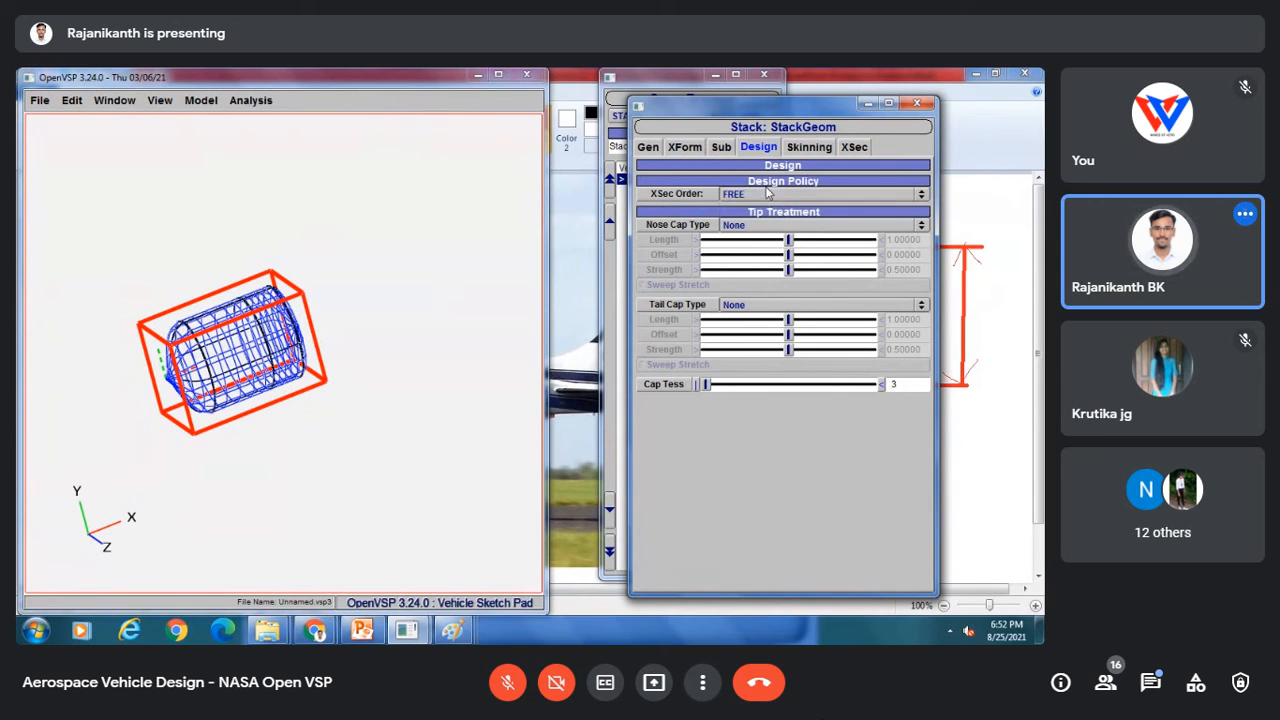
left_click(809, 148)
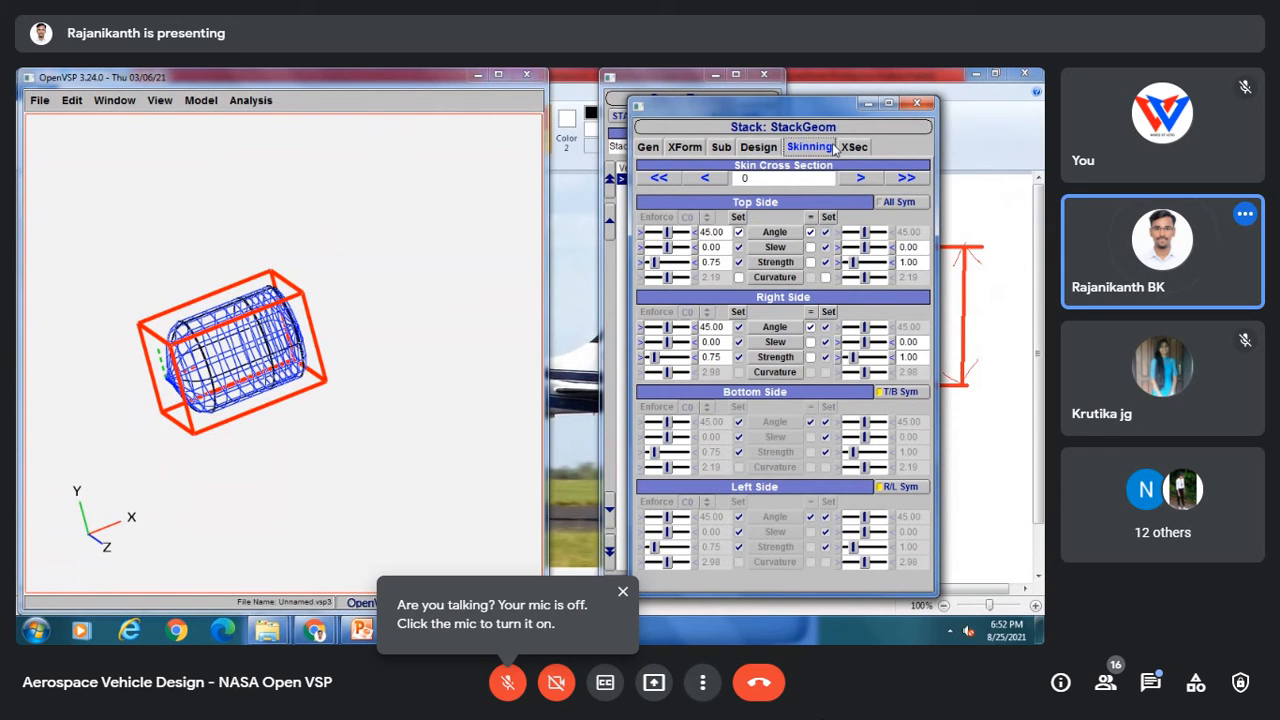
Step: Set the Stack's cross-section order to LOOP
left_click(750, 147)
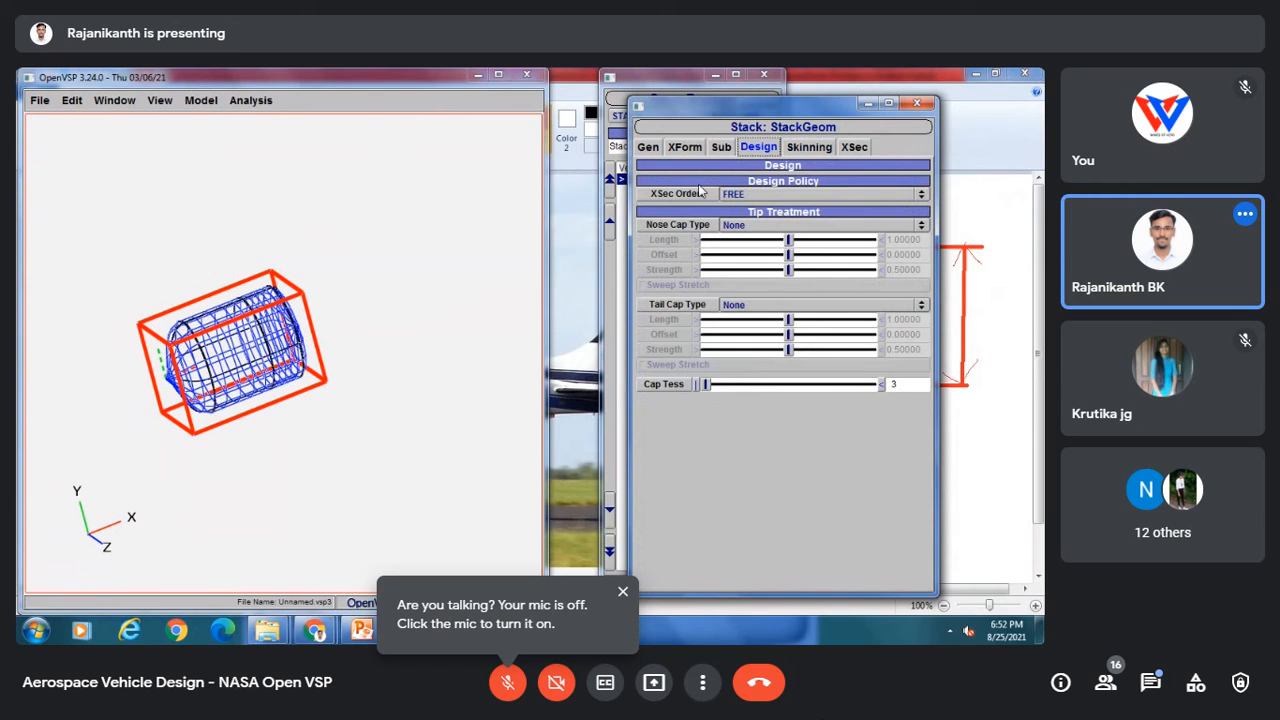
left_click(765, 194)
left_click(765, 209)
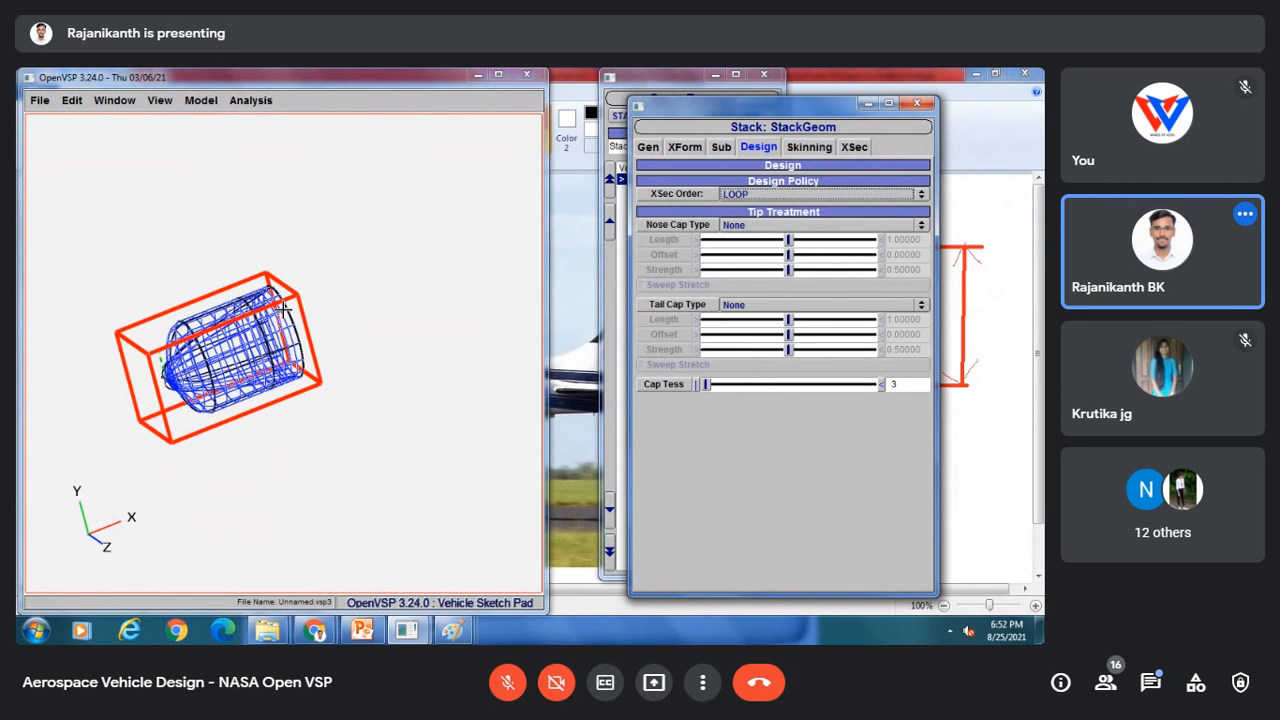
left_click(173, 264)
left_click_drag(173, 264, 272, 214)
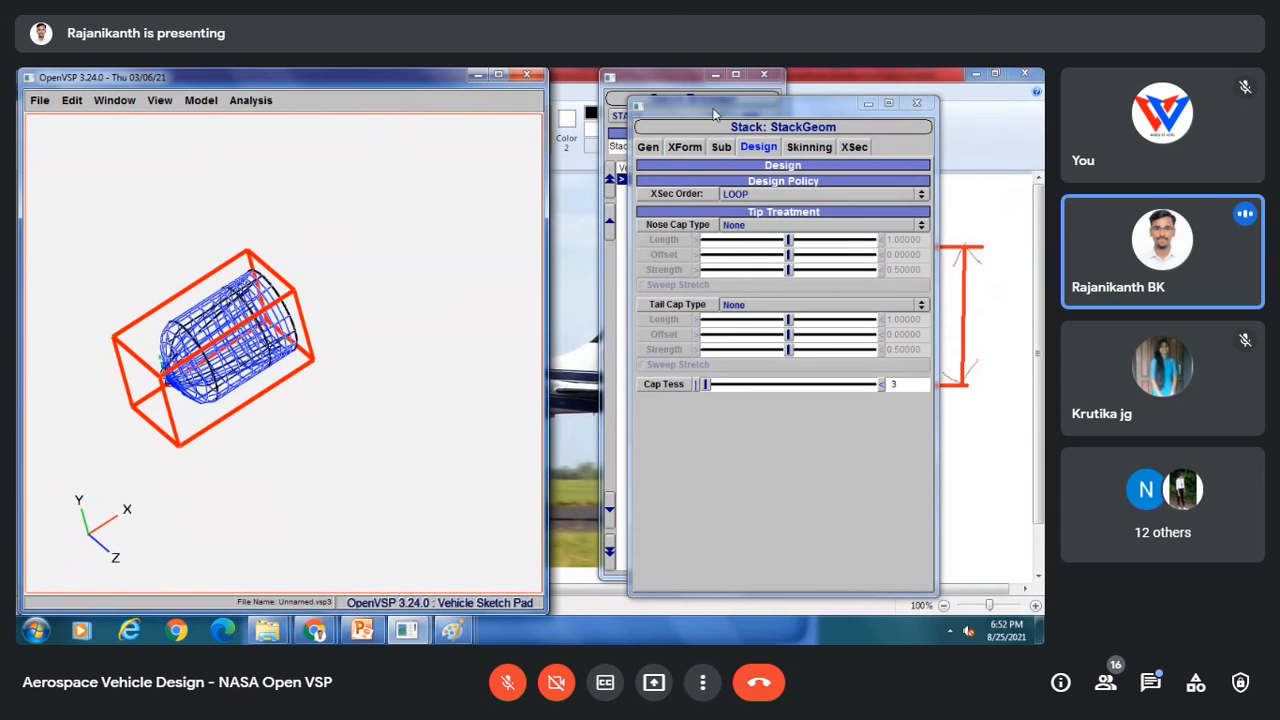
Step: Delete the Stack component and add a fresh Stack component
left_click(916, 104)
left_click(916, 104)
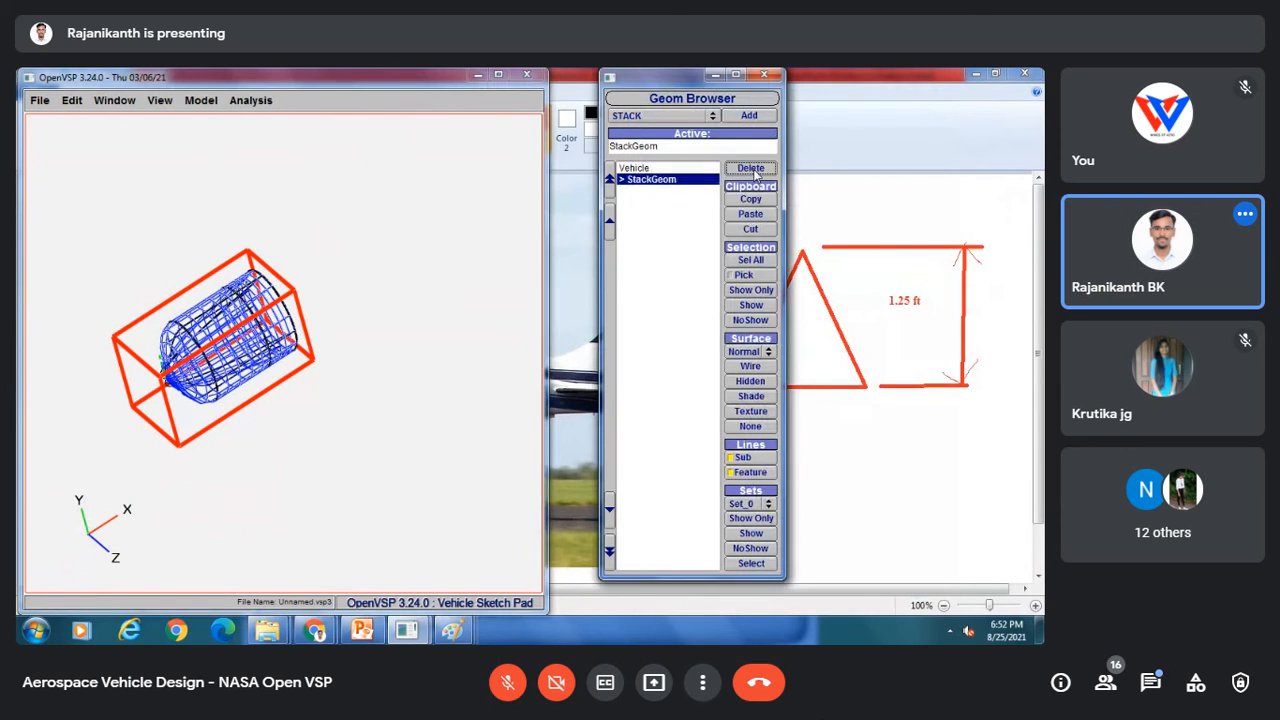
left_click(751, 168)
left_click(749, 115)
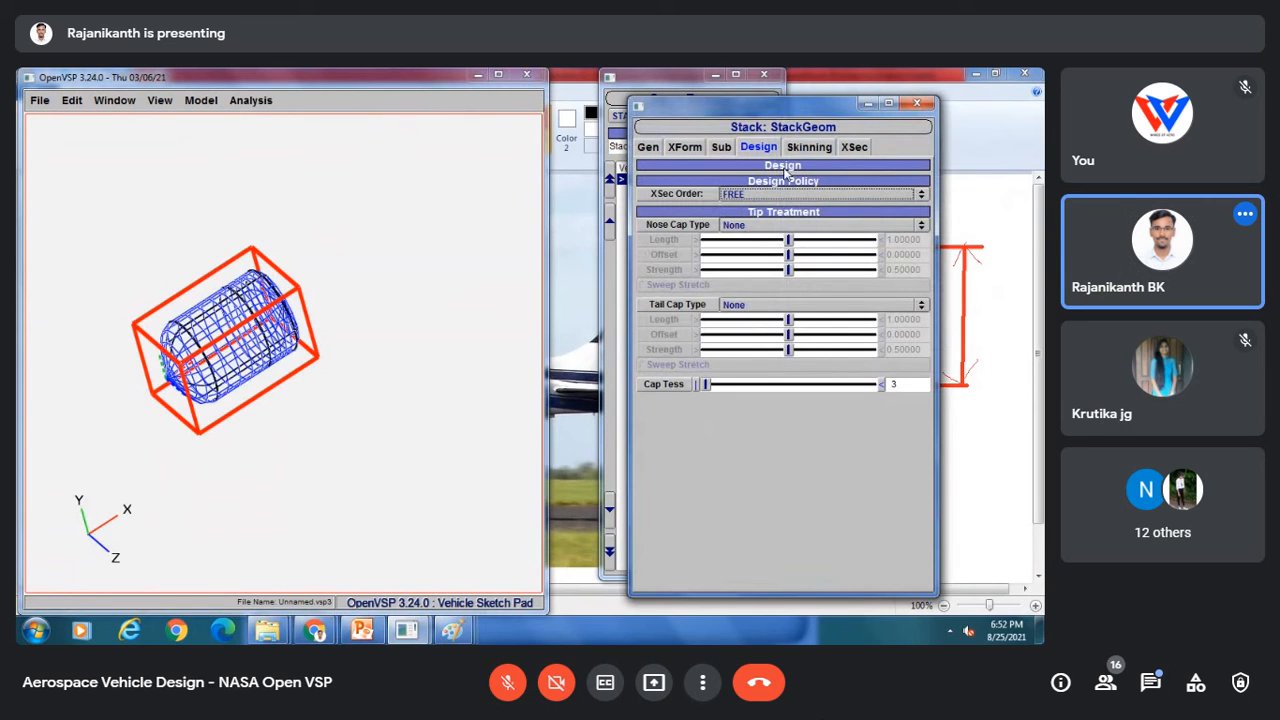
Step: Browse the new Stack's Gen, Sub, Design and Skinning tabs and its cross-section order options
left_click(699, 148)
left_click(721, 147)
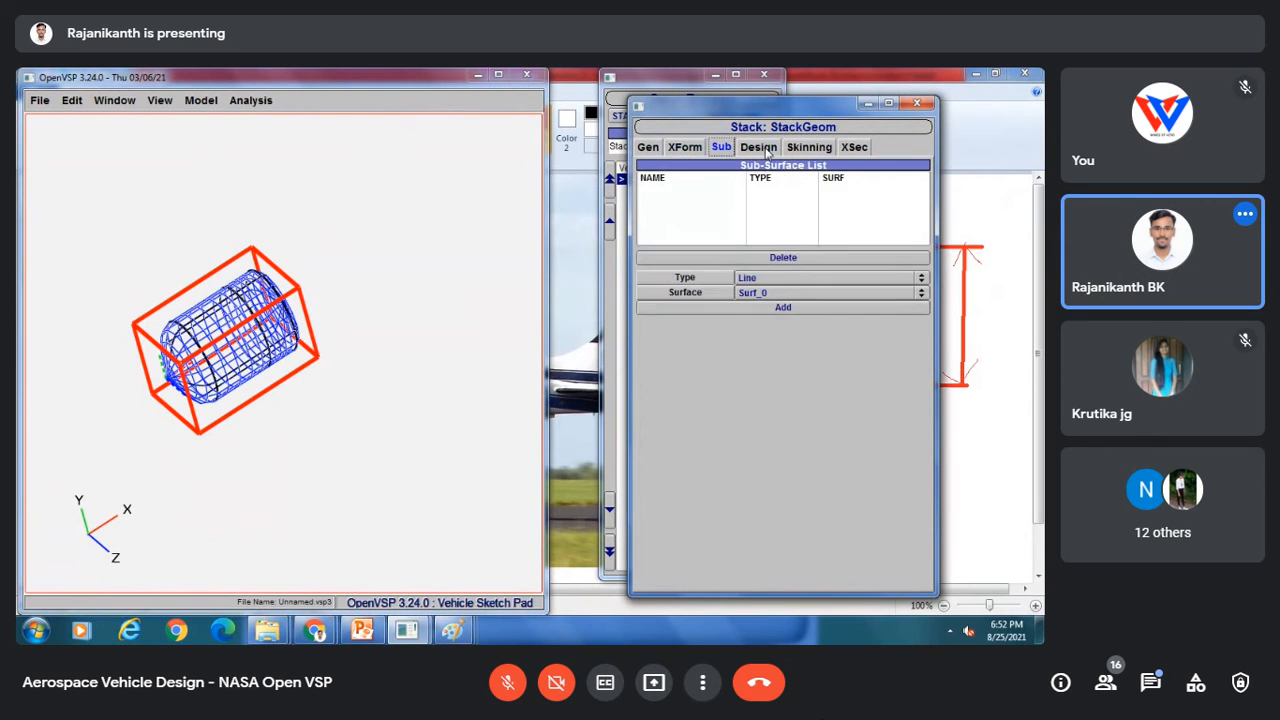
left_click(760, 148)
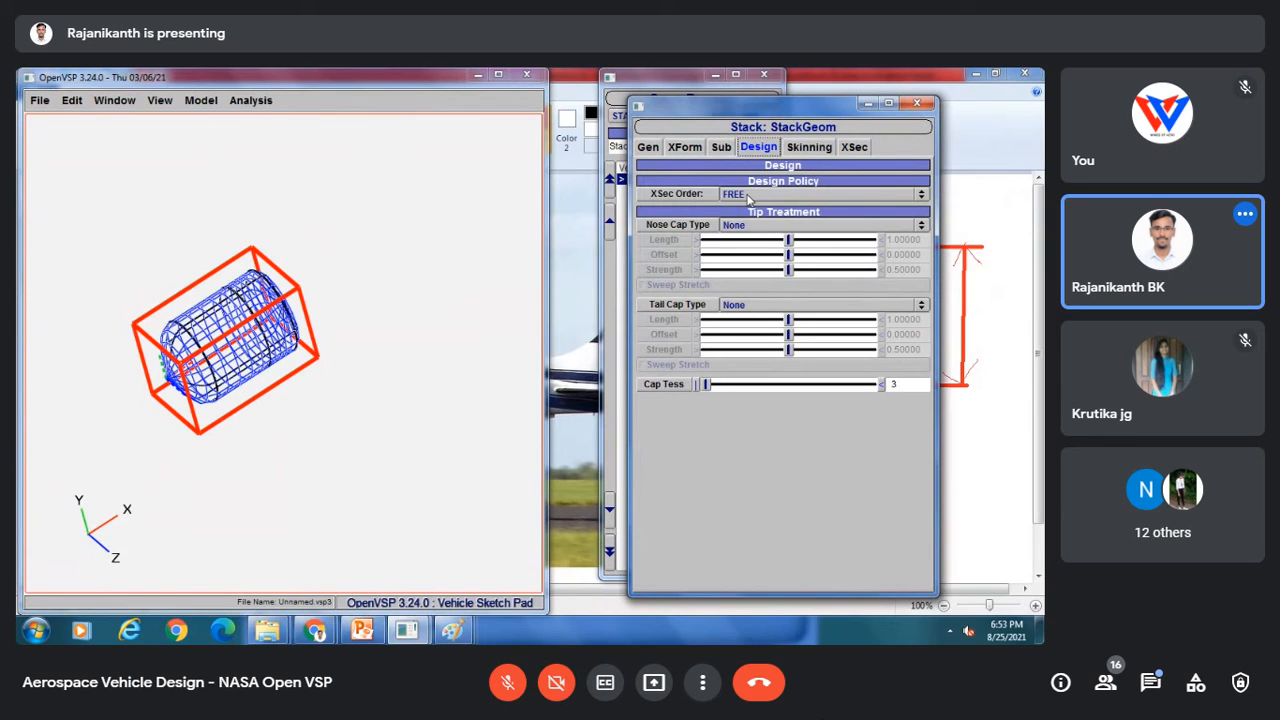
left_click(749, 196)
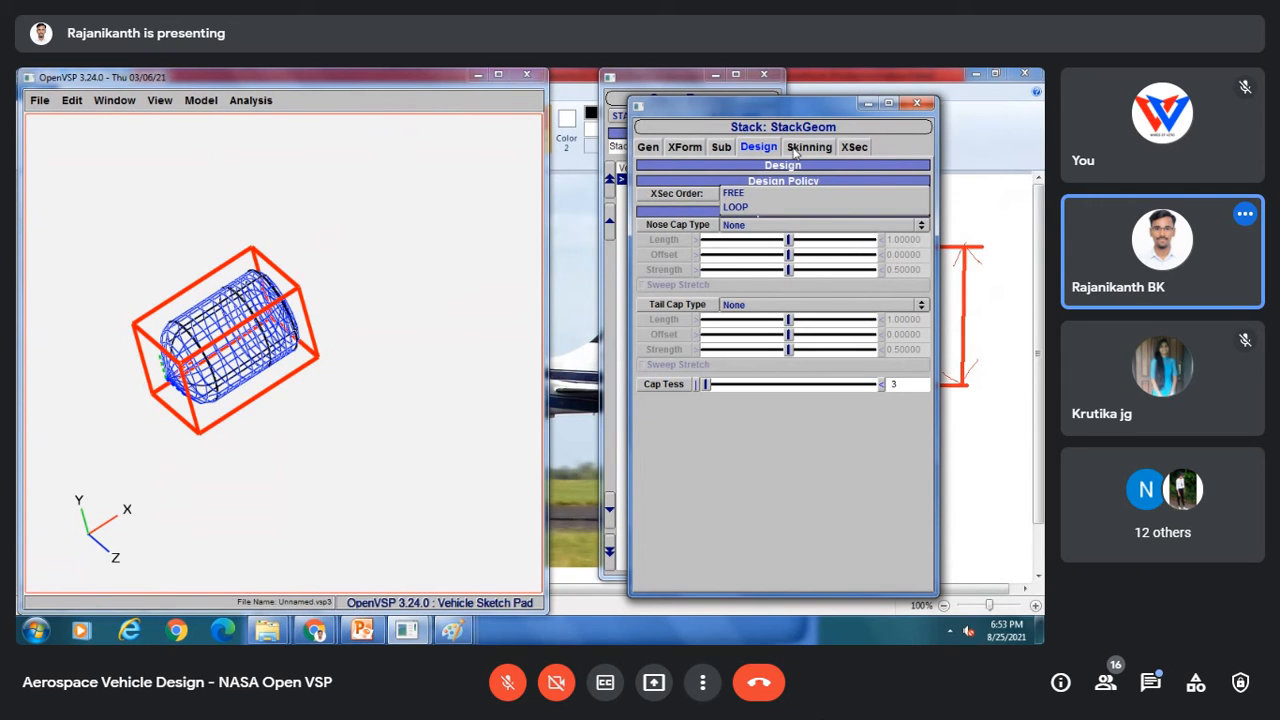
left_click(210, 266)
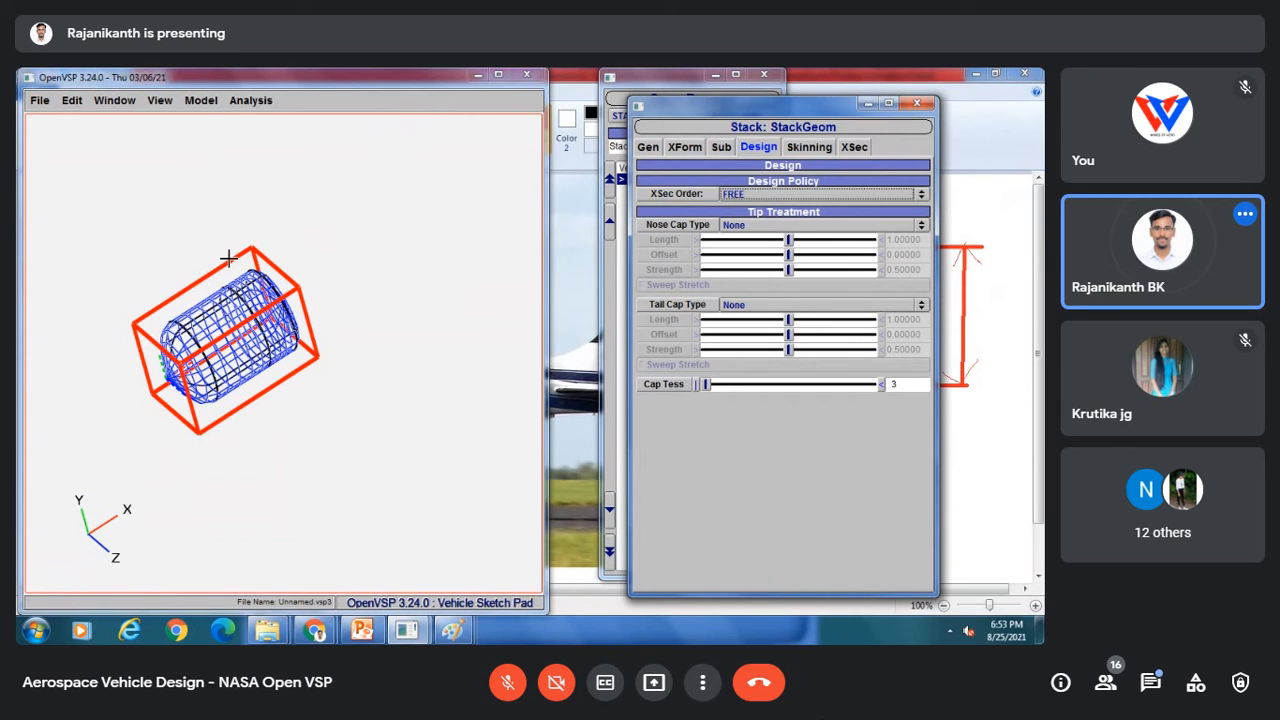
left_click(809, 147)
left_click(758, 147)
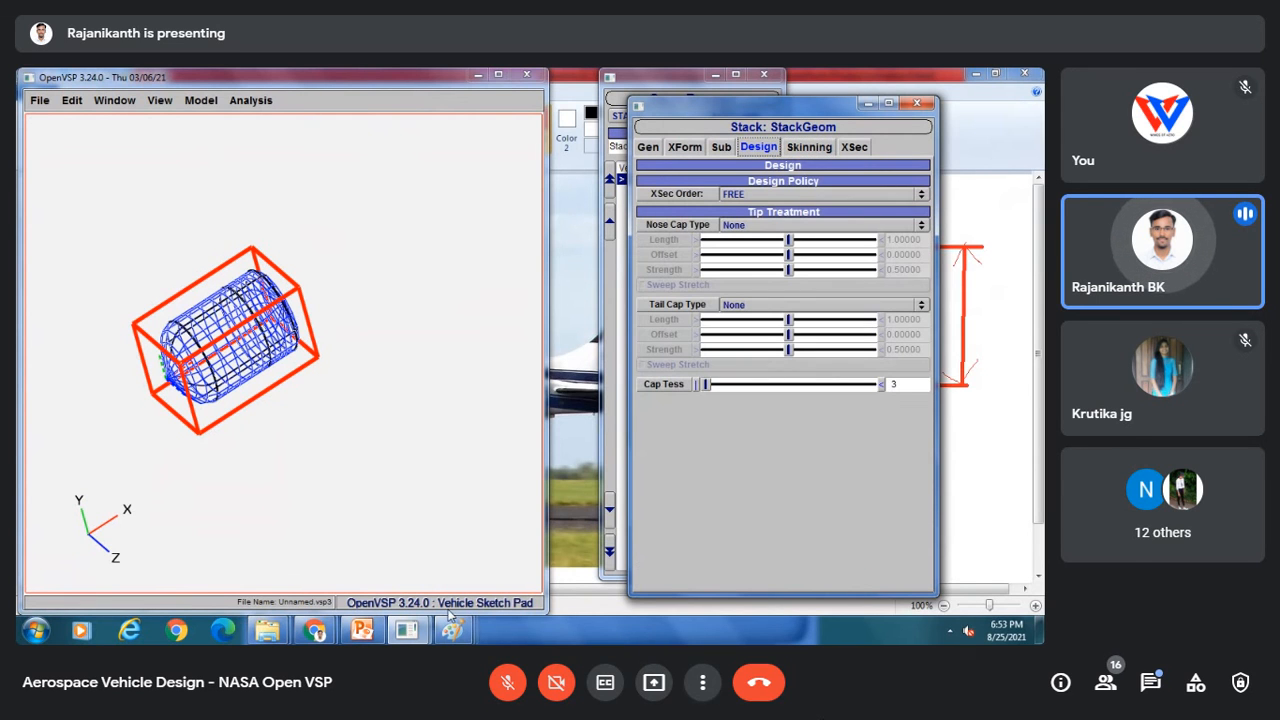
Step: Review the spinner reference image and its 1.25 ft annotation in Paint, then return to OpenVSP
mouse_move(452, 629)
left_click(620, 555)
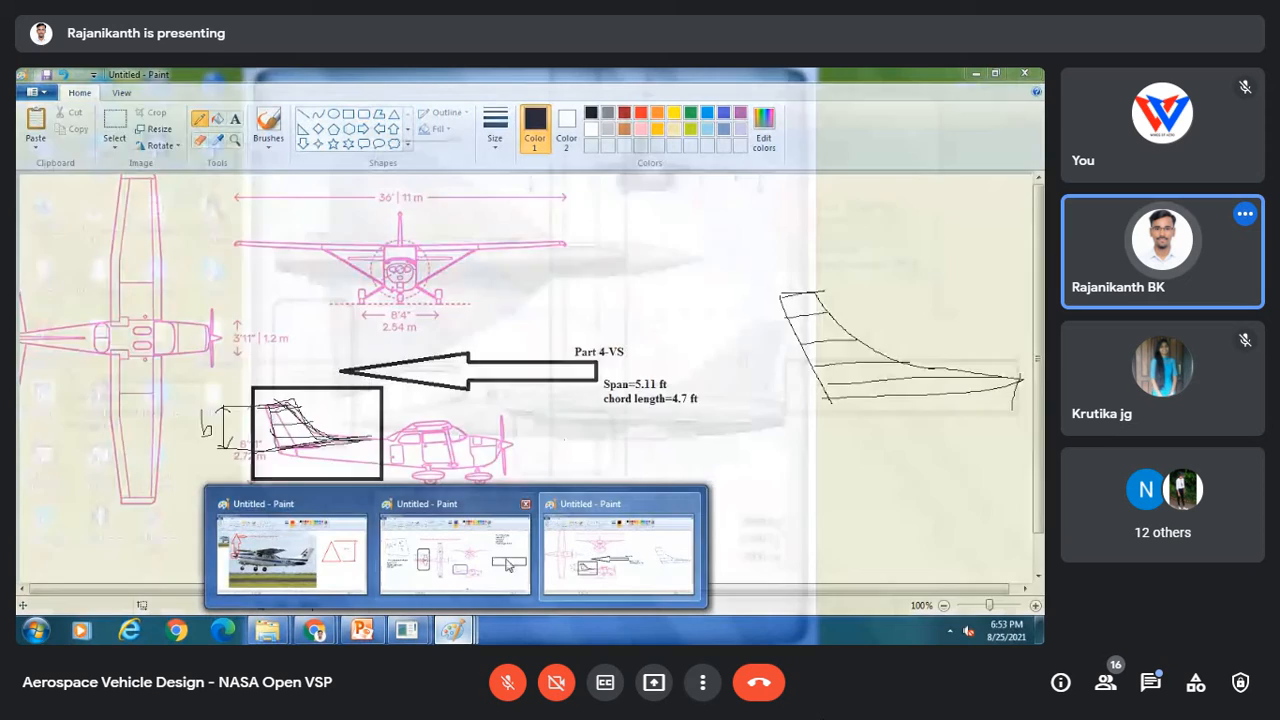
left_click(238, 549)
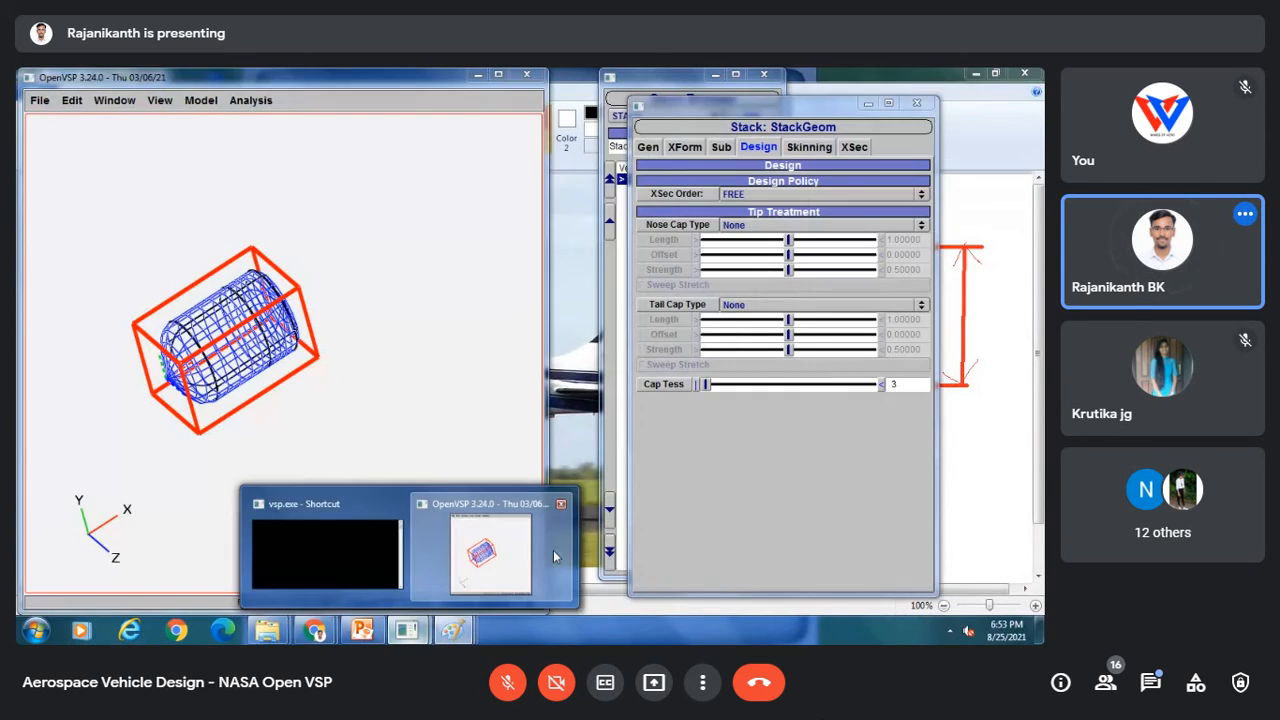
left_click(486, 545)
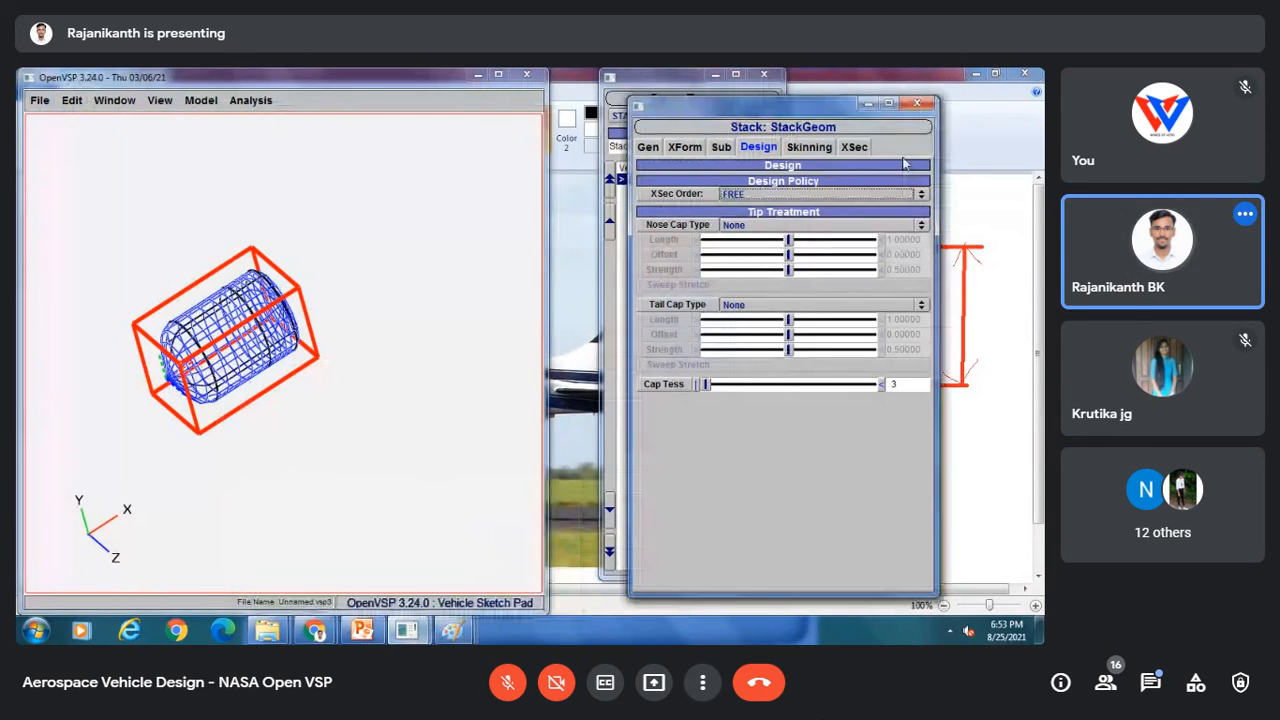
Step: Delete the Stack component and add a Fuselage component in its place
left_click(854, 147)
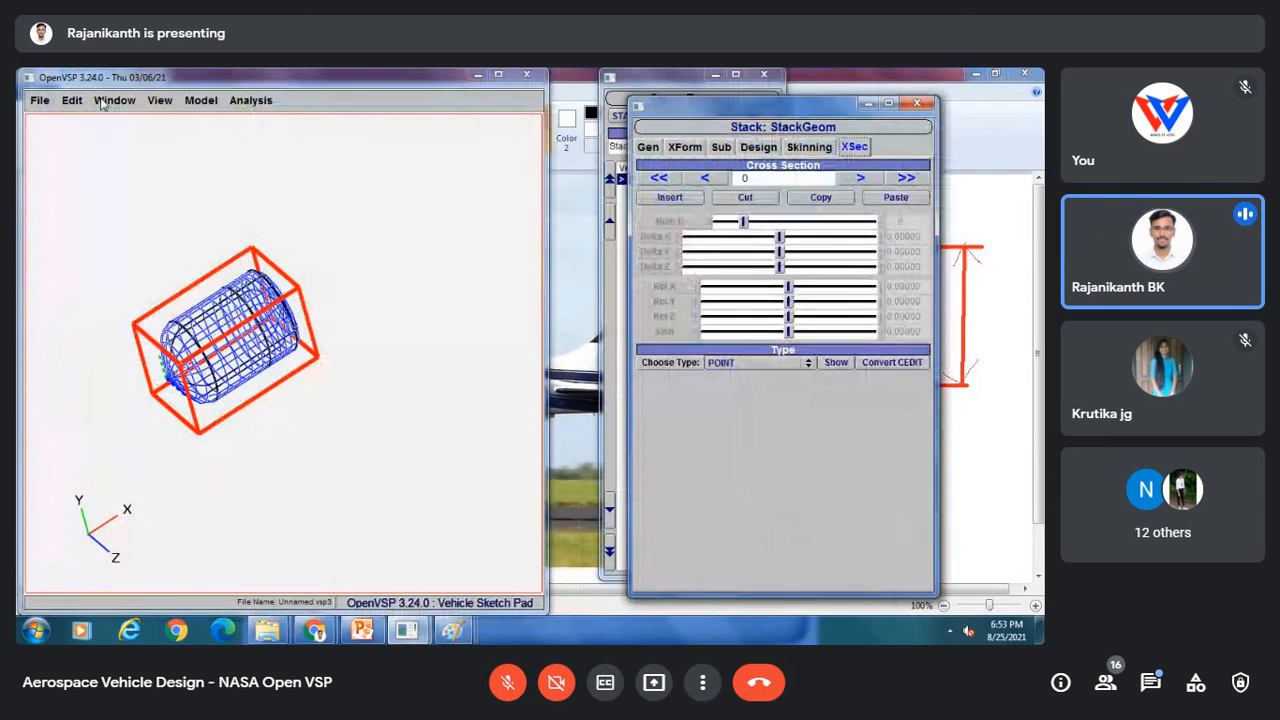
left_click(917, 103)
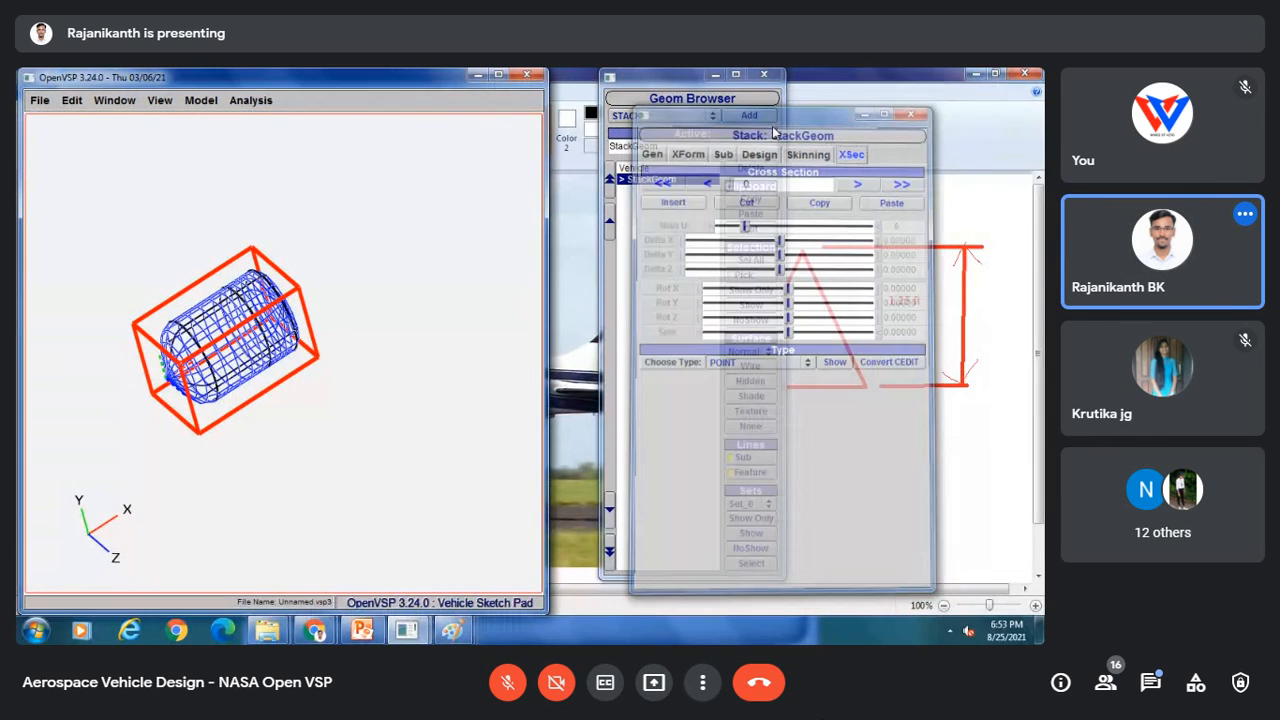
left_click(750, 167)
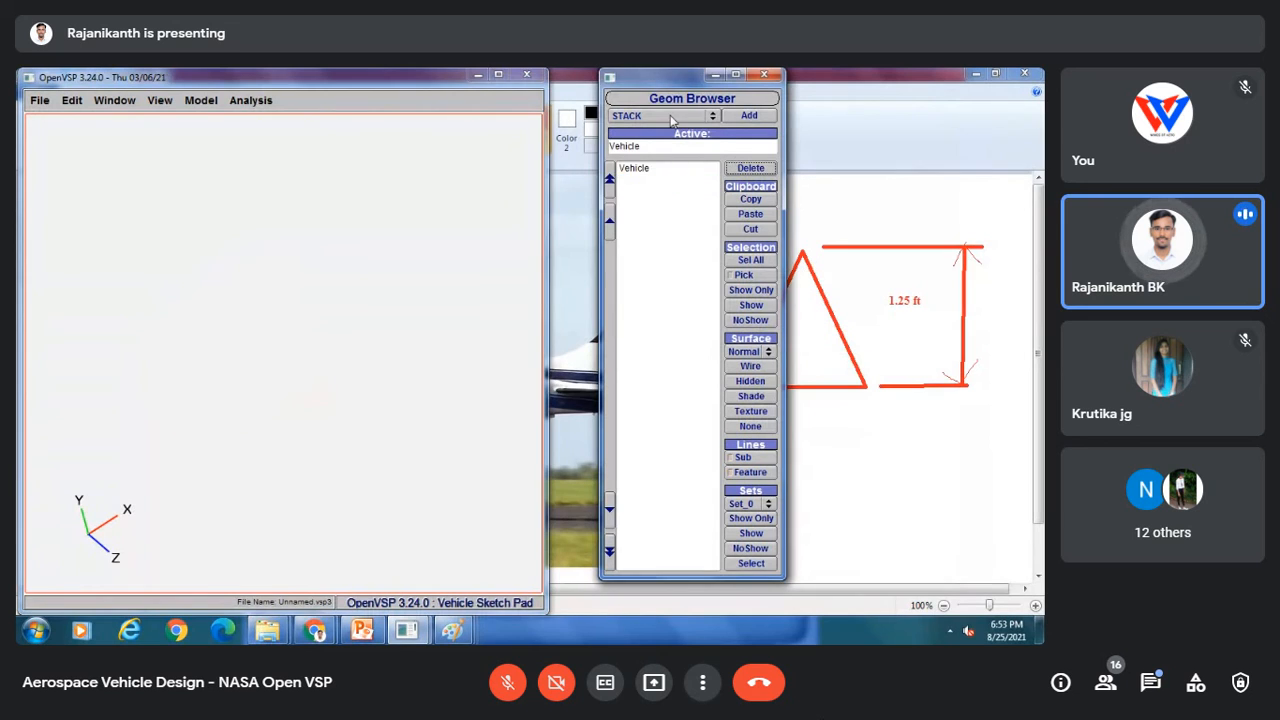
left_click(660, 115)
left_click(665, 90)
left_click(751, 117)
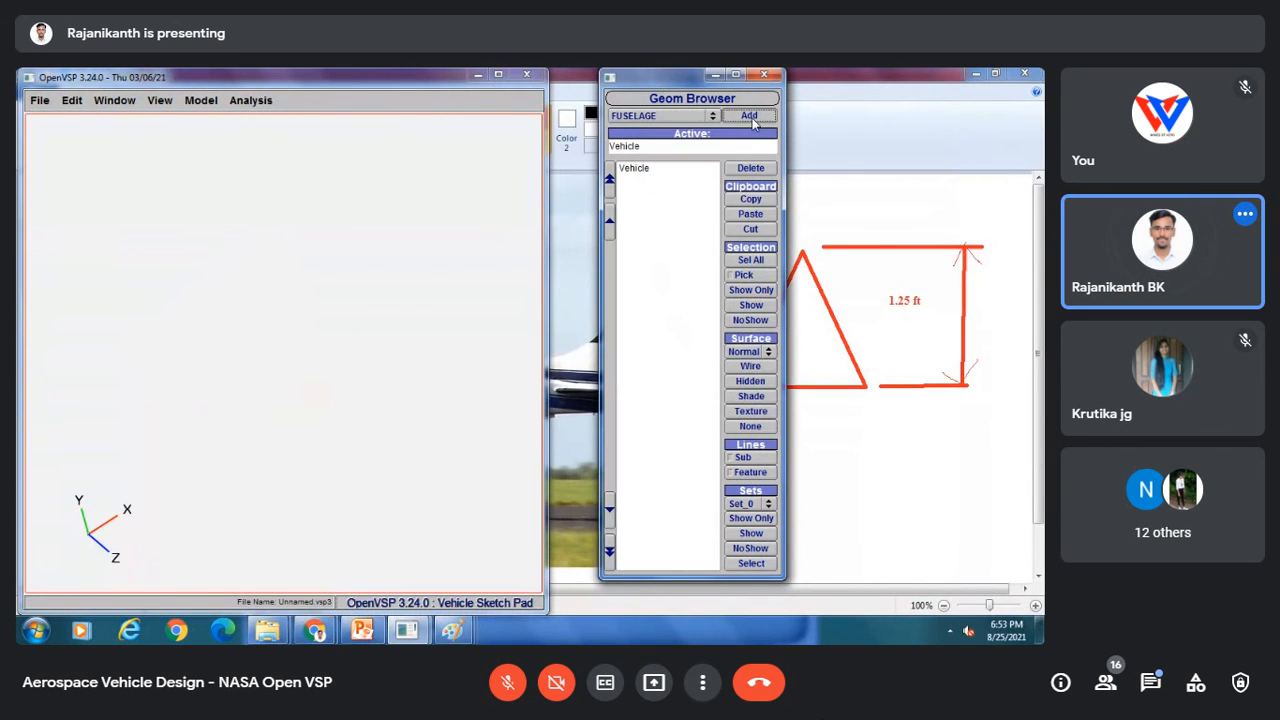
Step: Set the fuselage length to 1.25
left_click(754, 148)
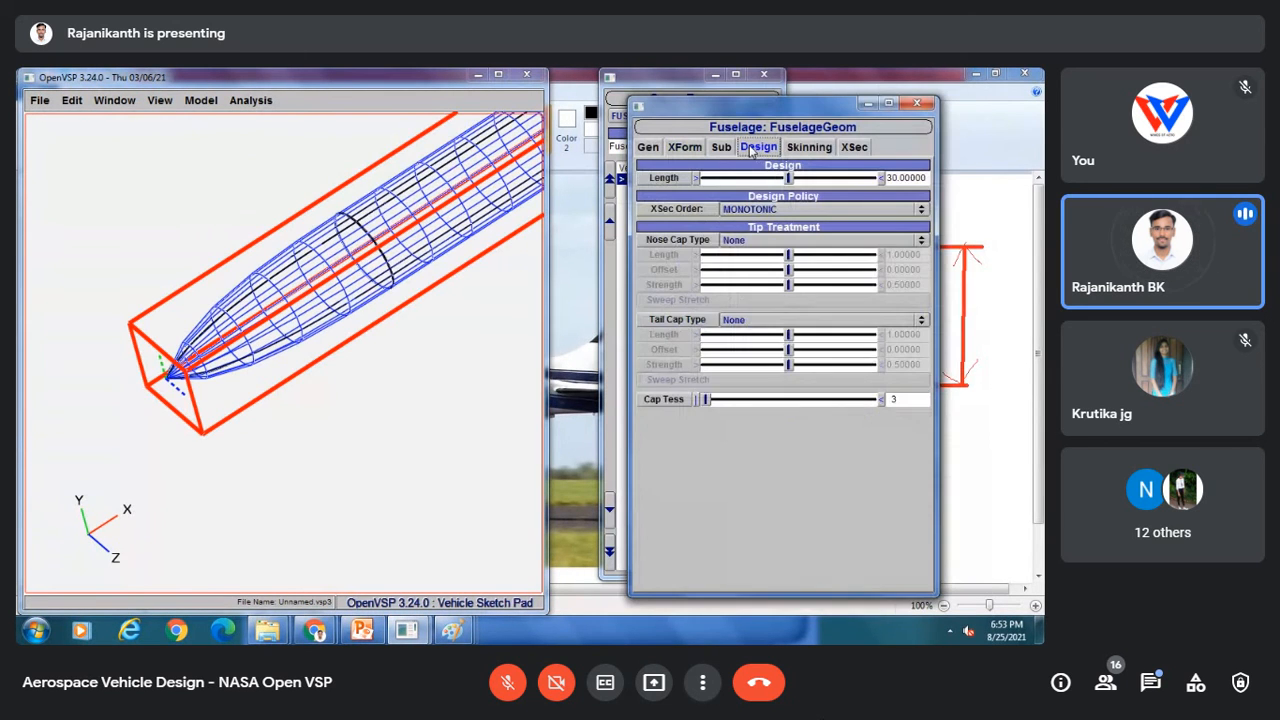
left_click_drag(928, 178, 873, 179)
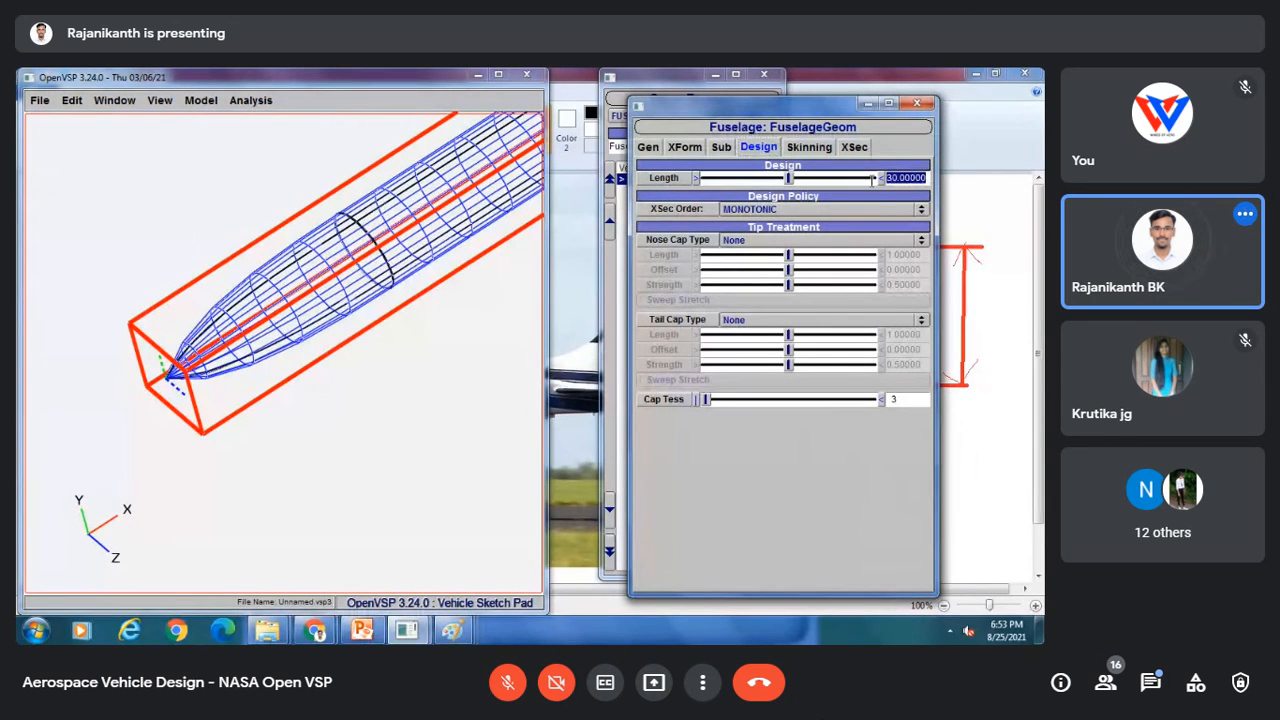
type("1.25")
key("Return")
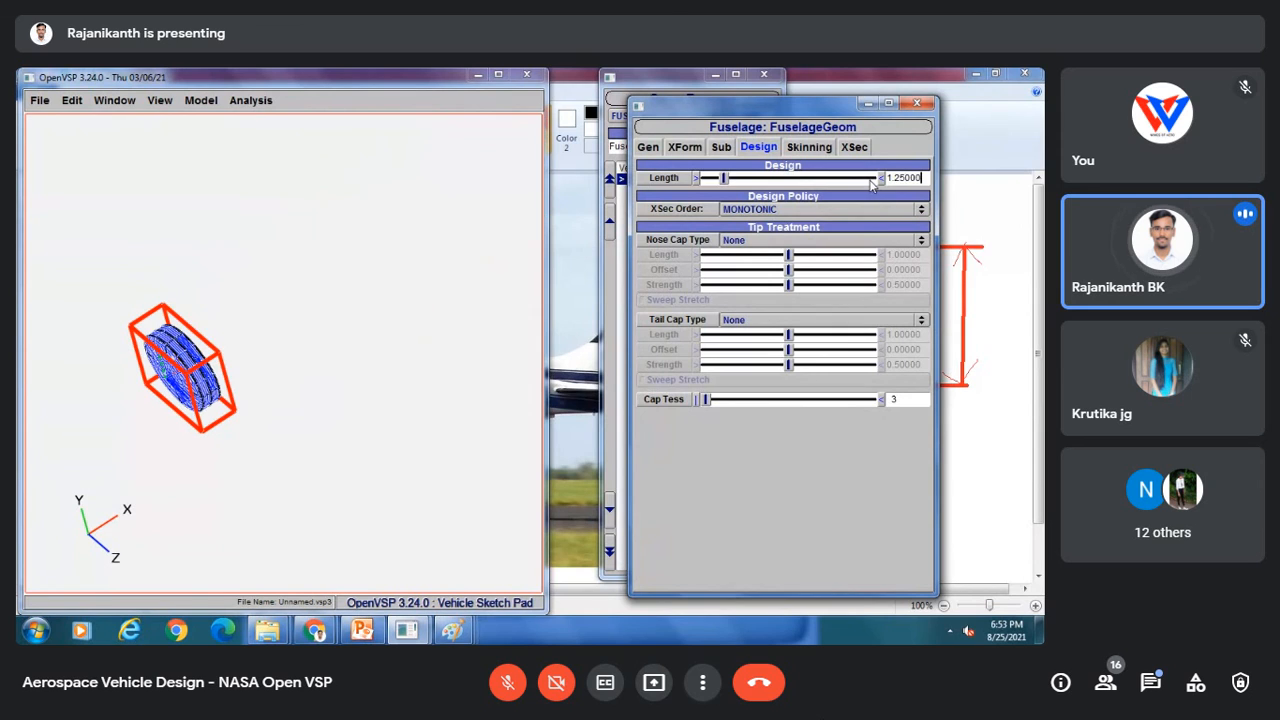
left_click(200, 375)
left_click_drag(200, 375, 160, 394)
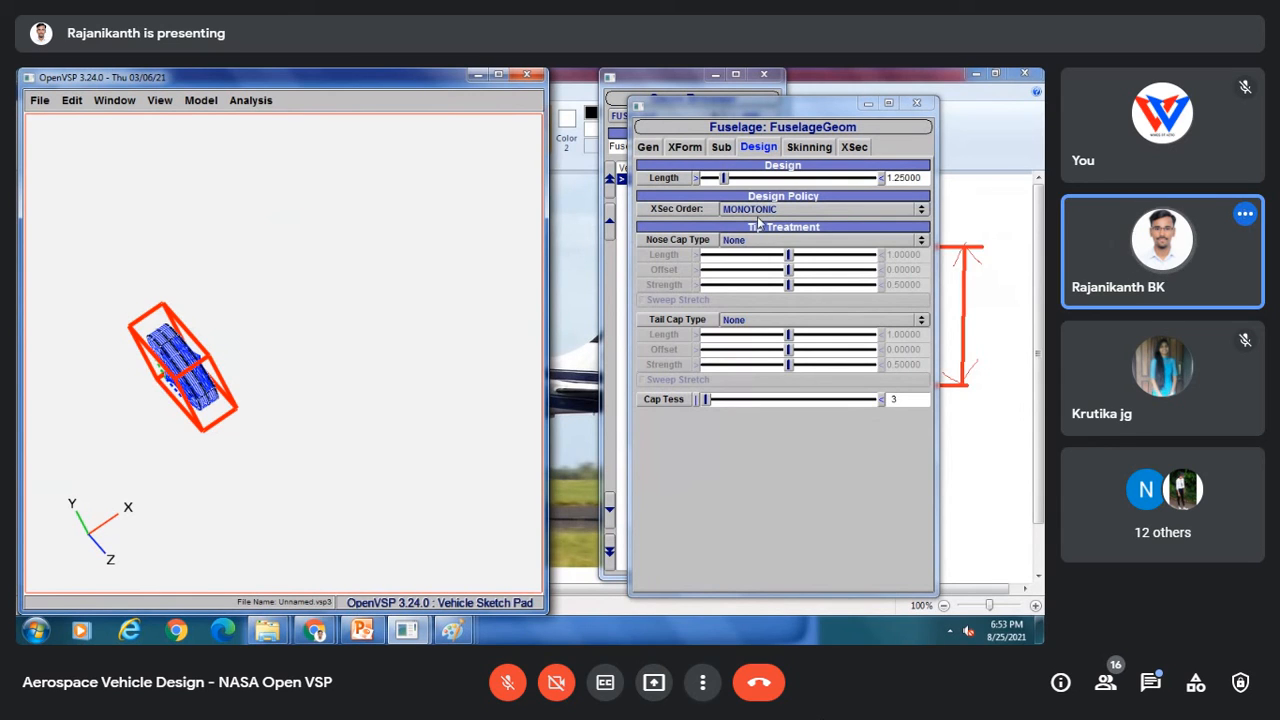
Step: Look over the spinner reference image in Paint again and switch back to OpenVSP
mouse_move(452, 629)
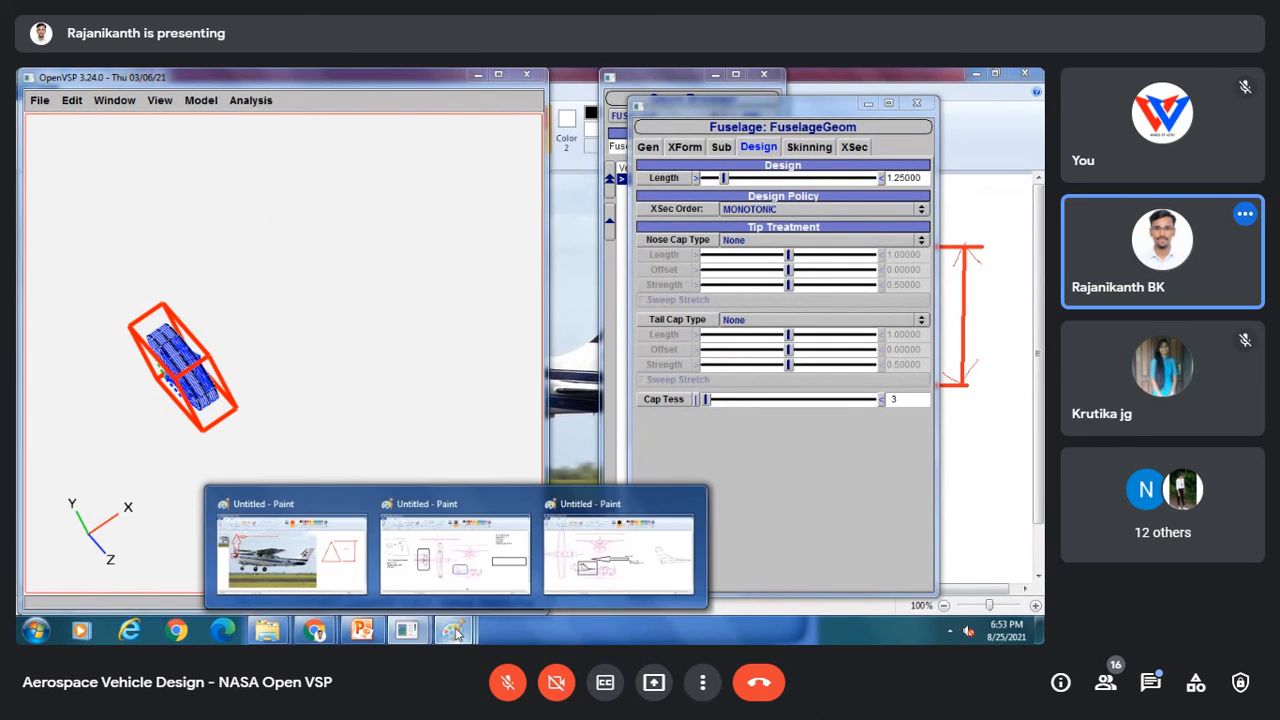
left_click(595, 527)
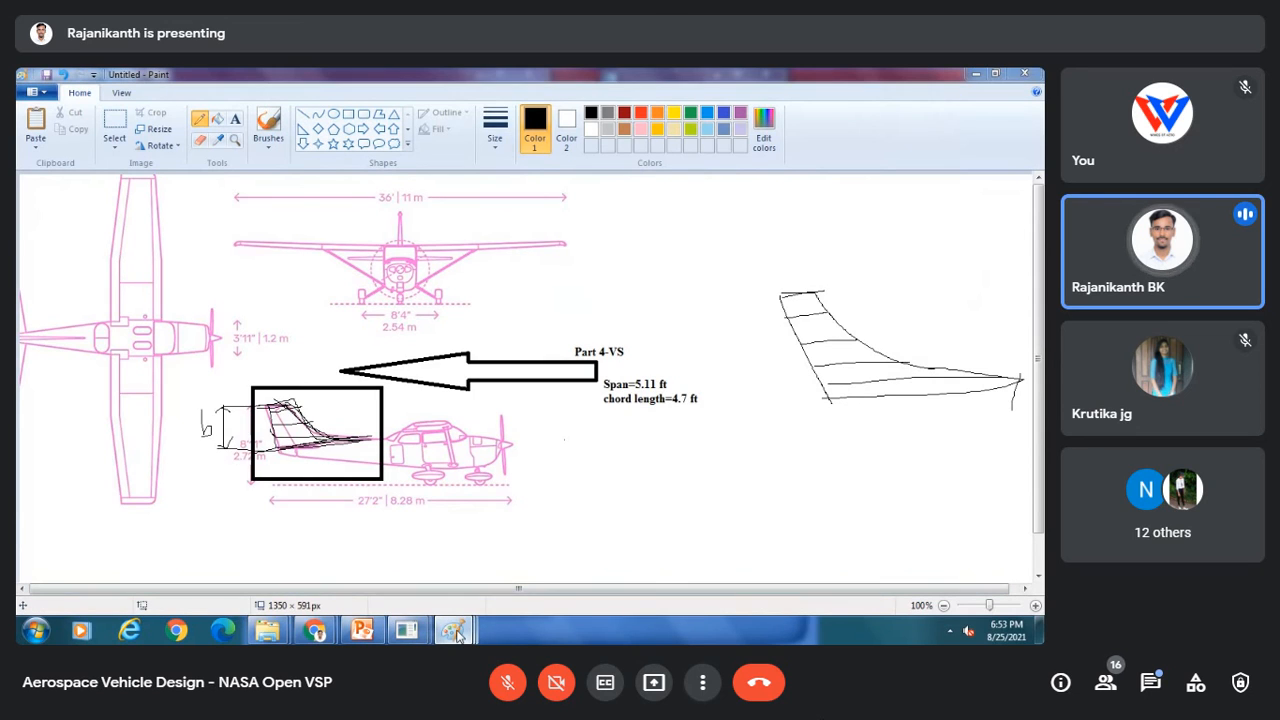
left_click(300, 500)
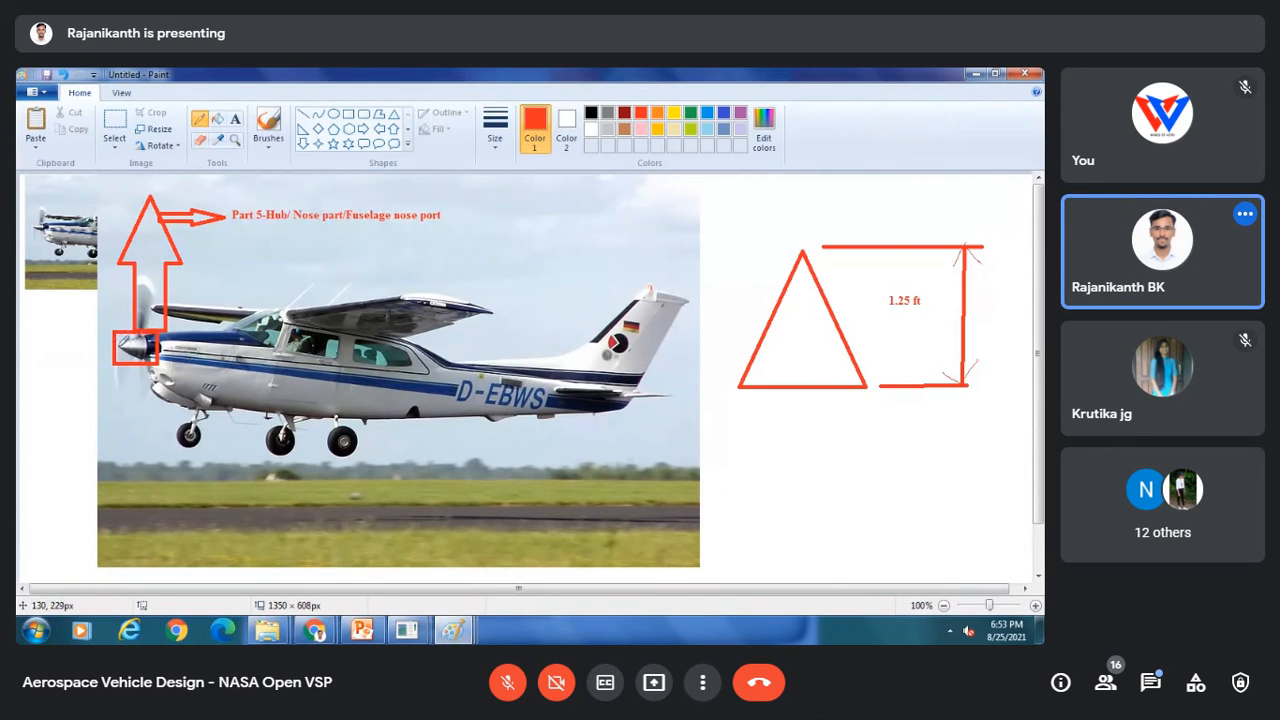
mouse_move(111, 366)
left_mouse_down()
mouse_move(123, 414)
mouse_move(161, 425)
mouse_move(166, 442)
left_mouse_up()
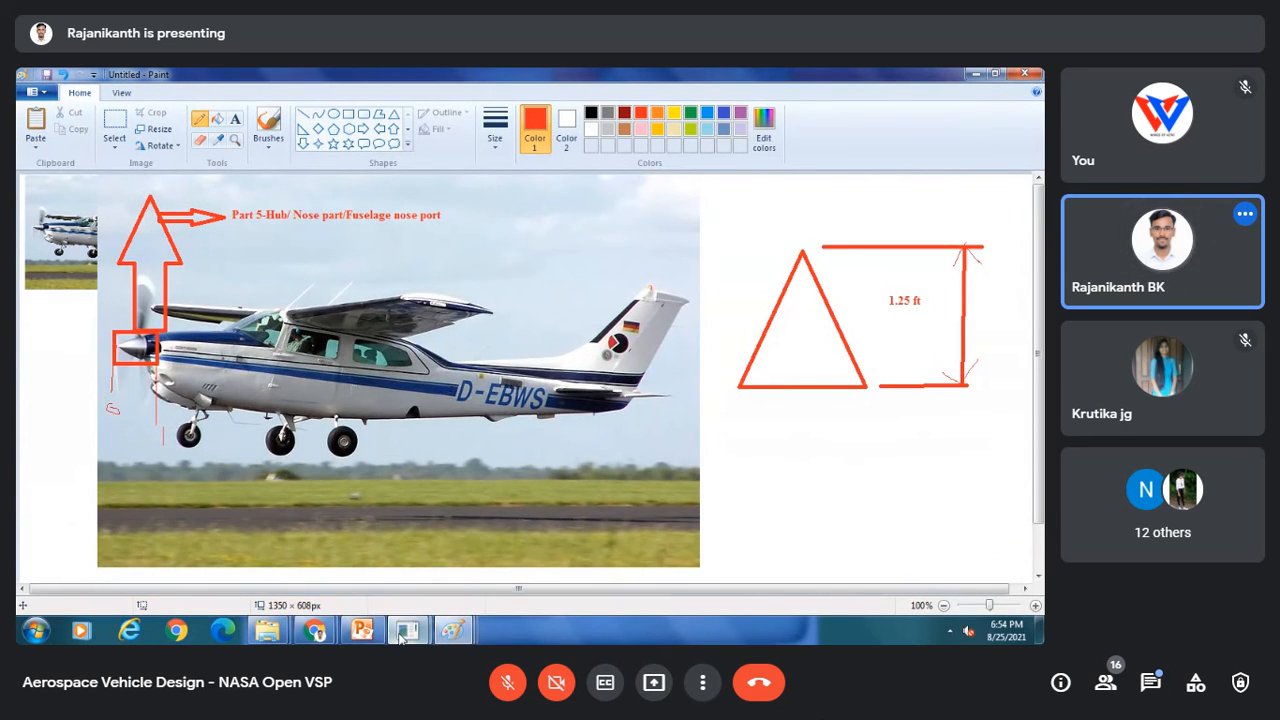
mouse_move(406, 630)
left_click(473, 555)
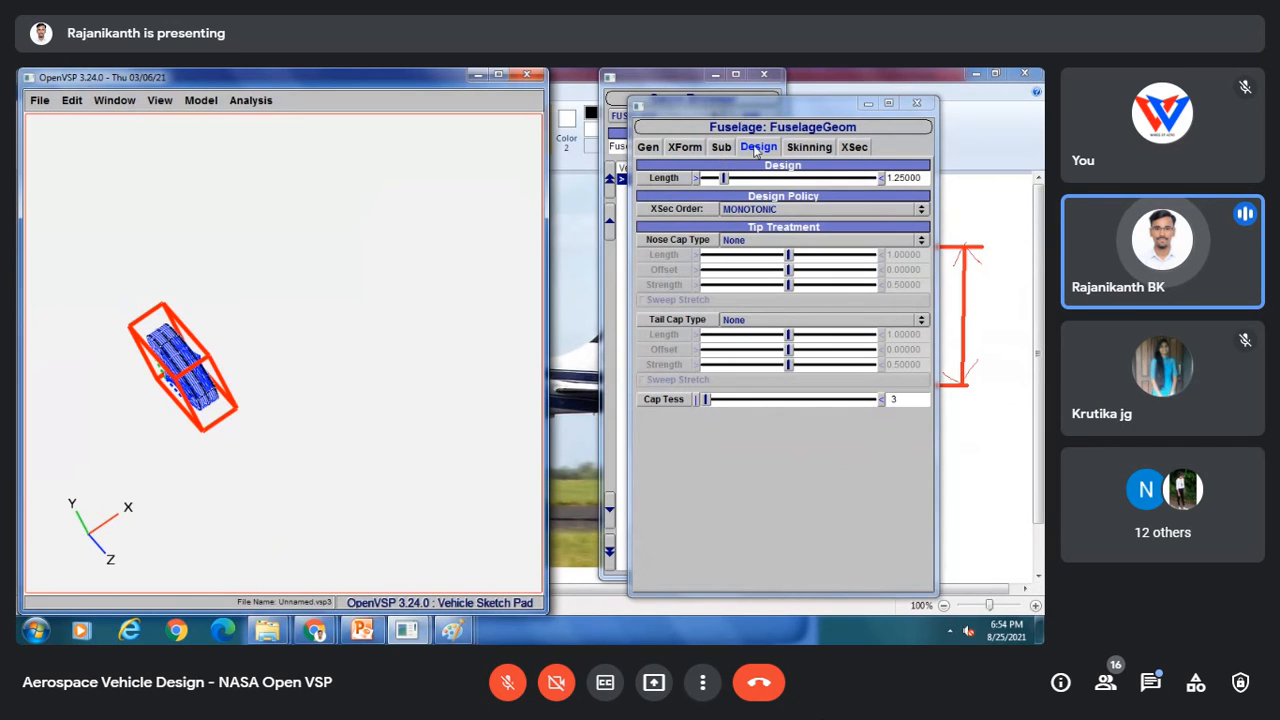
Step: Remove three of the fuselage's cross sections, cutting repeatedly at cross section 2
left_click(852, 147)
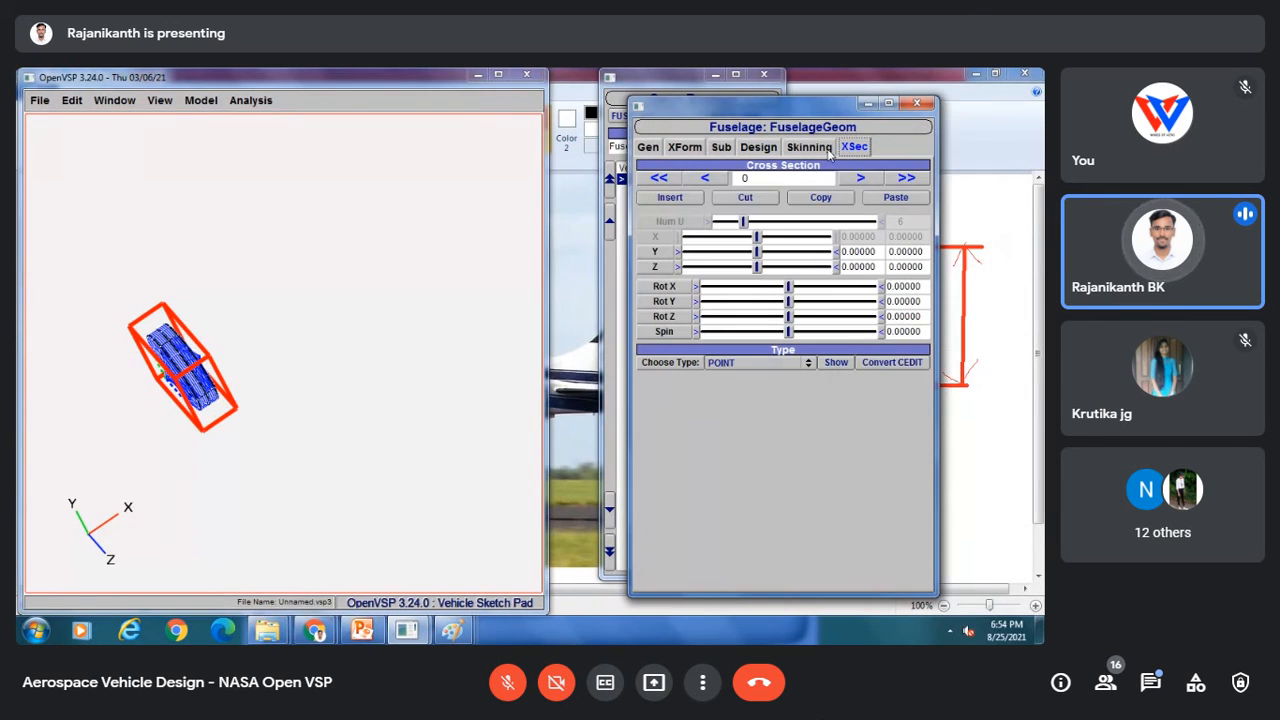
left_click(858, 178)
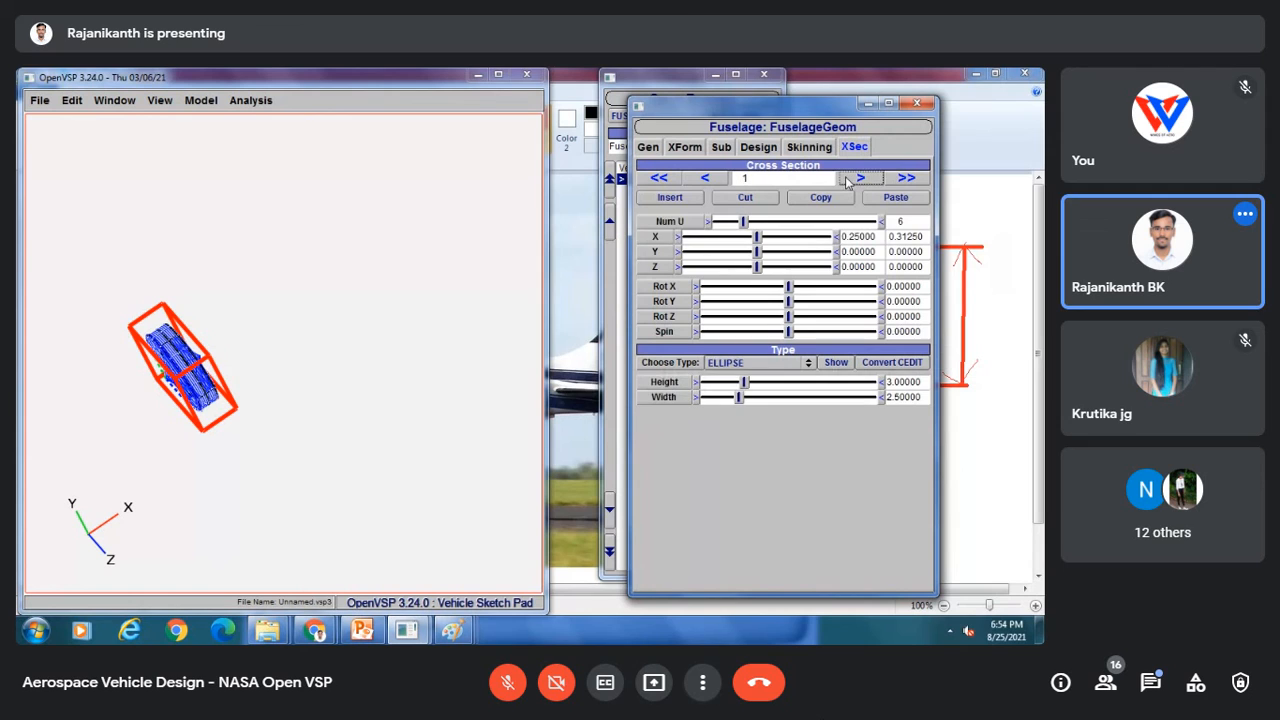
left_click(848, 179)
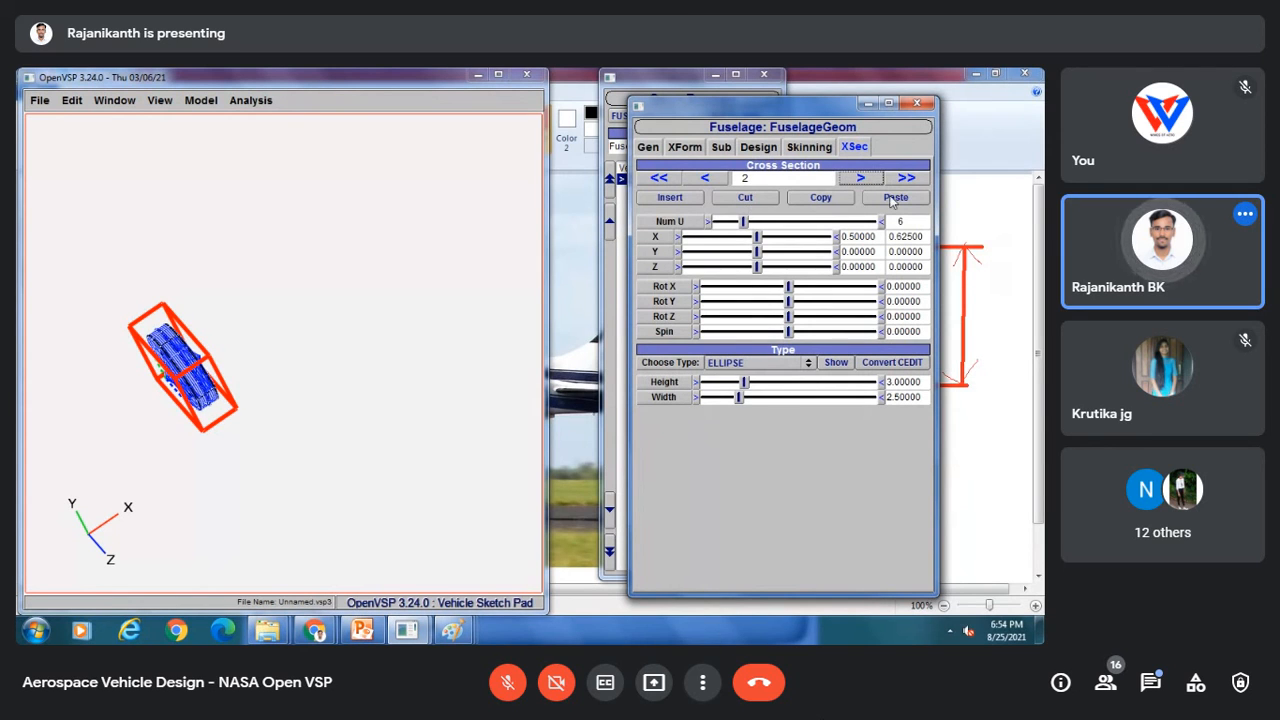
left_click(745, 197)
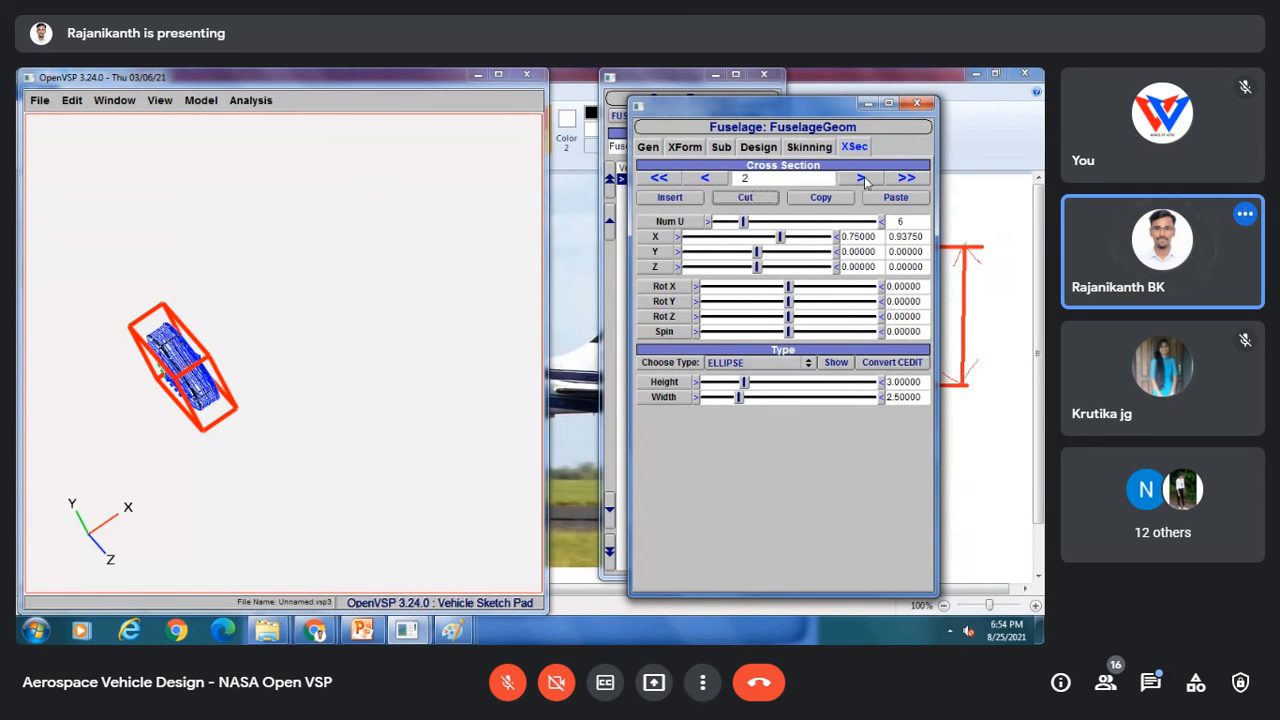
left_click(745, 197)
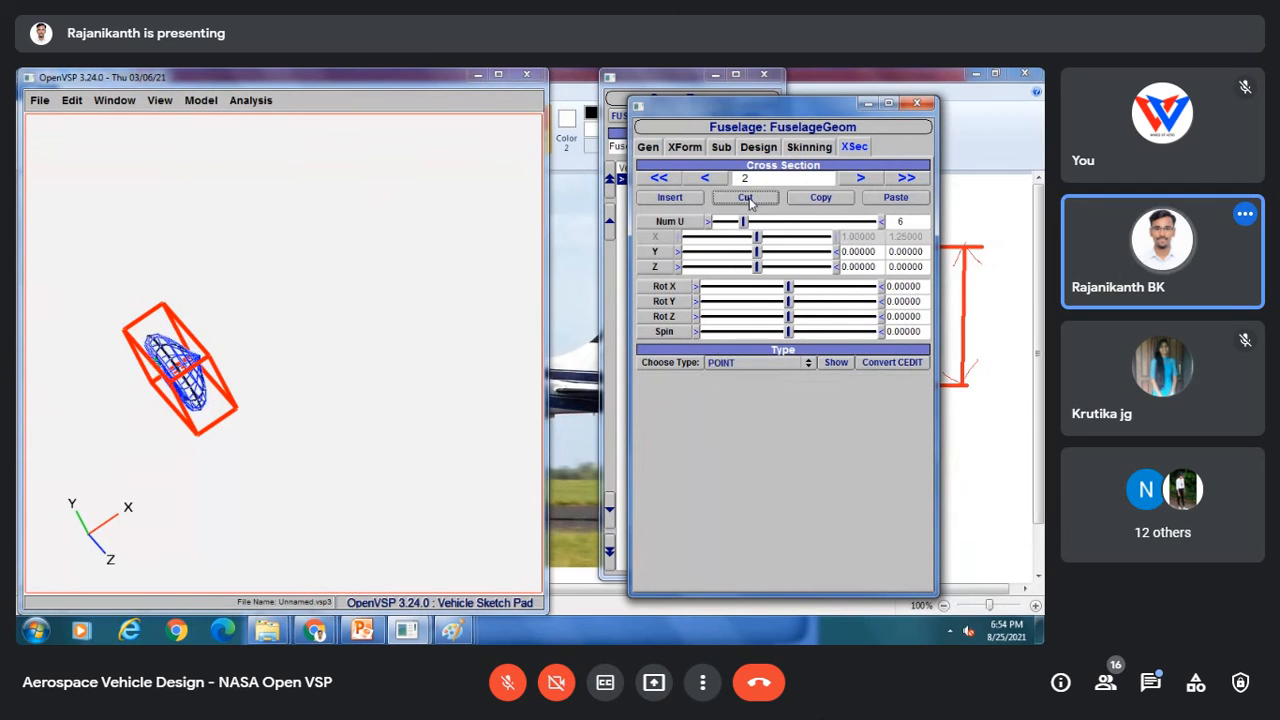
left_click(705, 178)
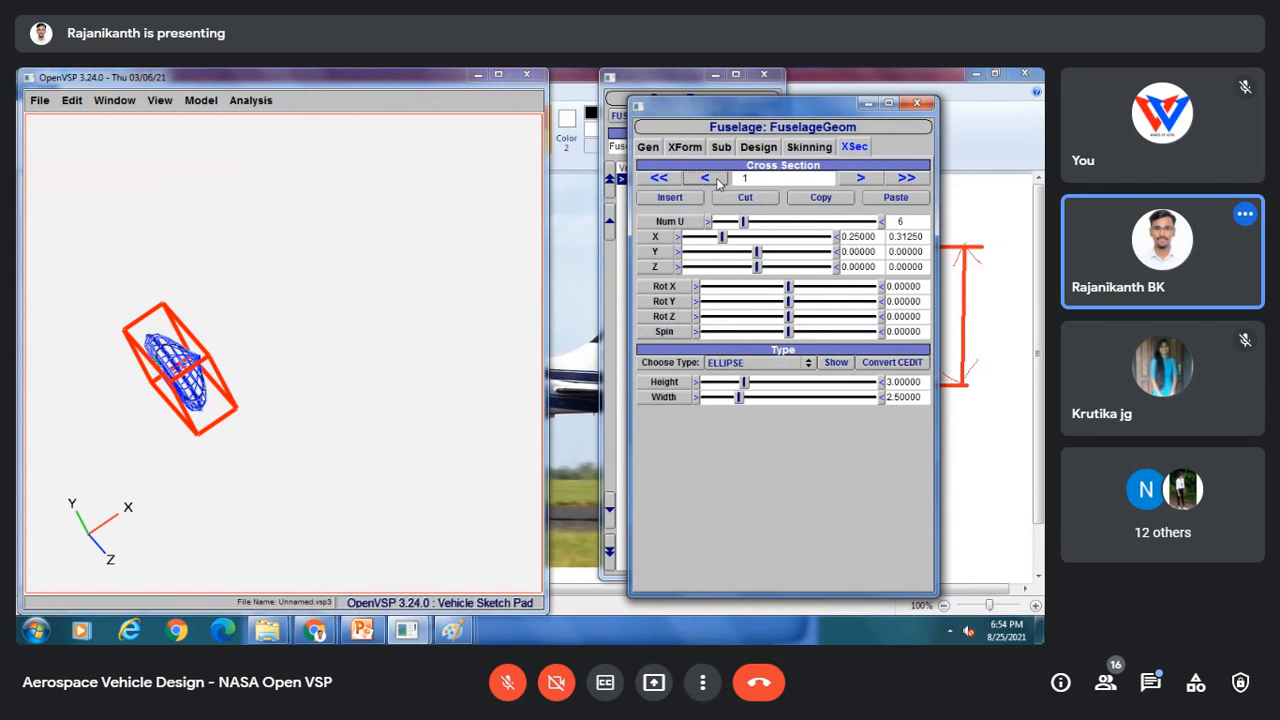
left_click(858, 178)
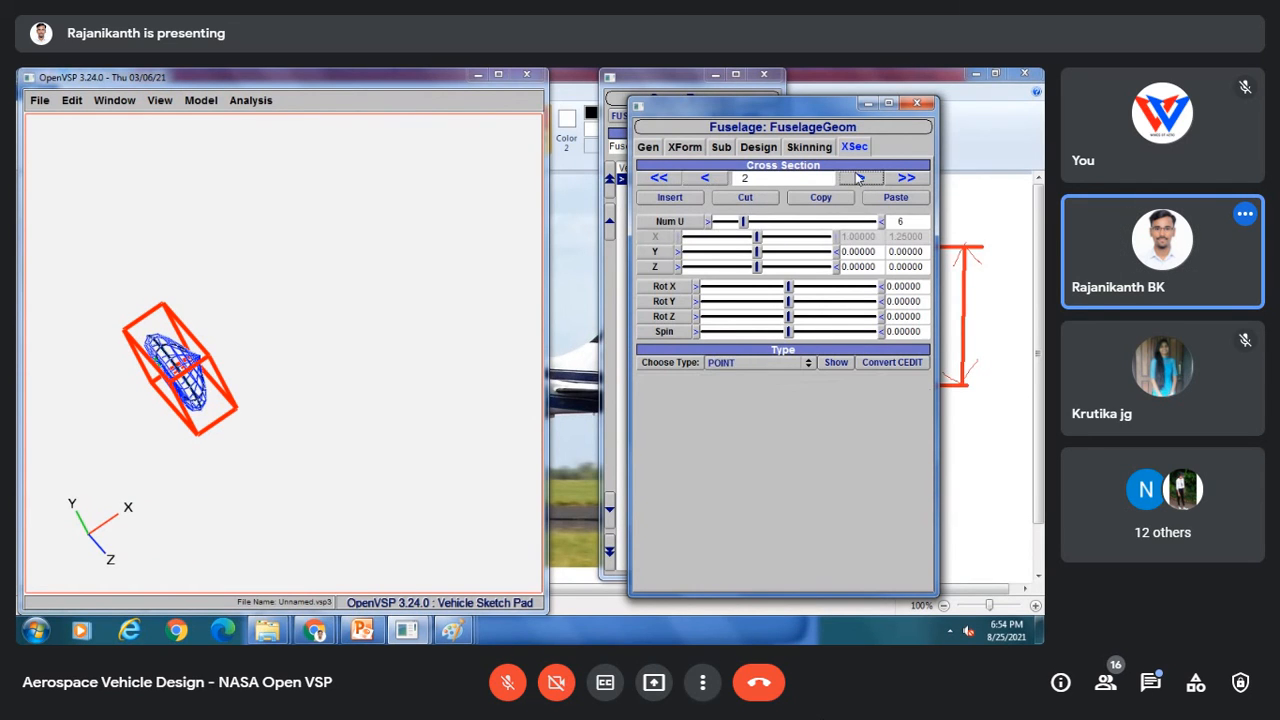
left_click(752, 198)
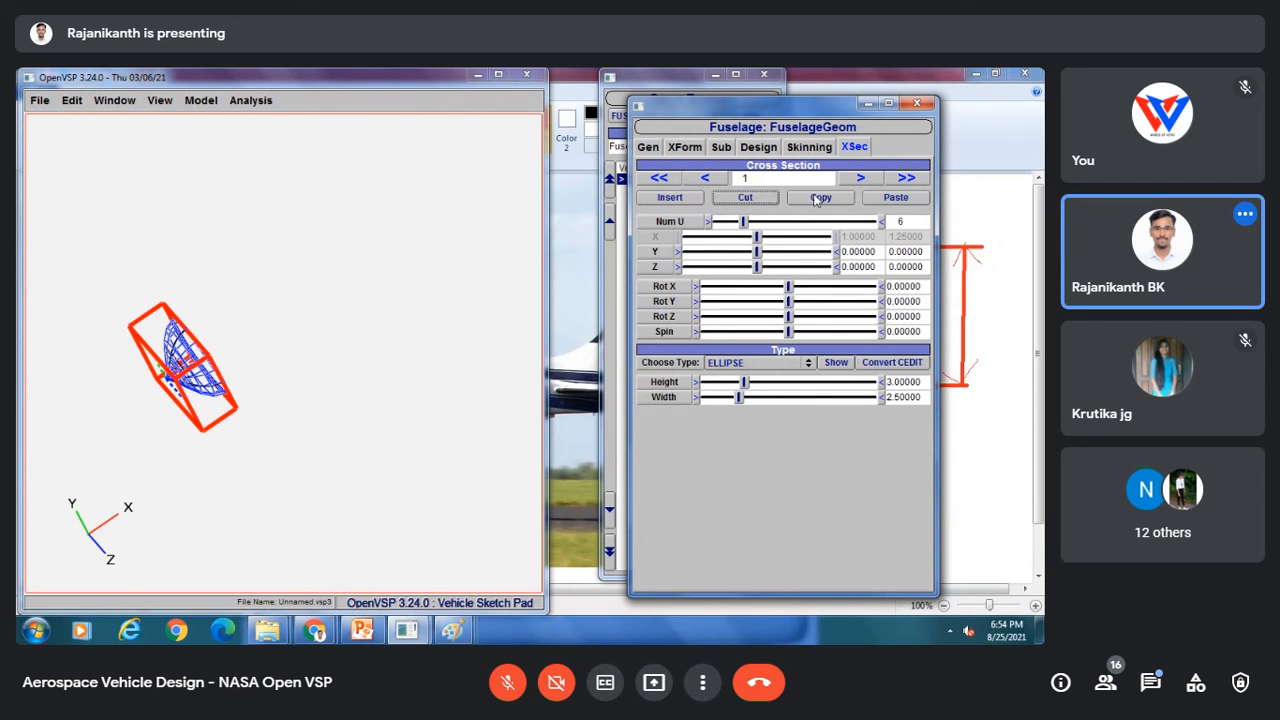
left_click(724, 178)
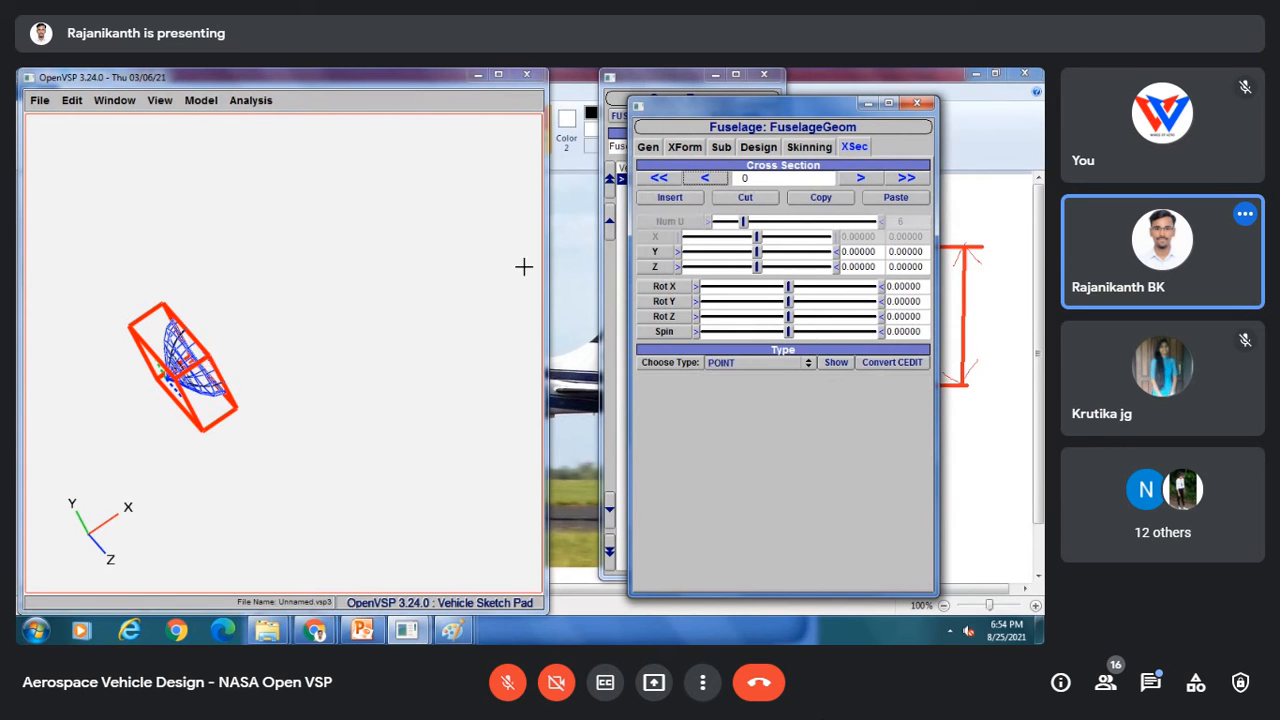
Step: Inspect the spinner's cross sections 0 and 1 while orbiting the 3D view
left_click_drag(260, 346, 230, 386)
scroll(230, 386, "up", 5)
right_click_drag(126, 414, 337, 335)
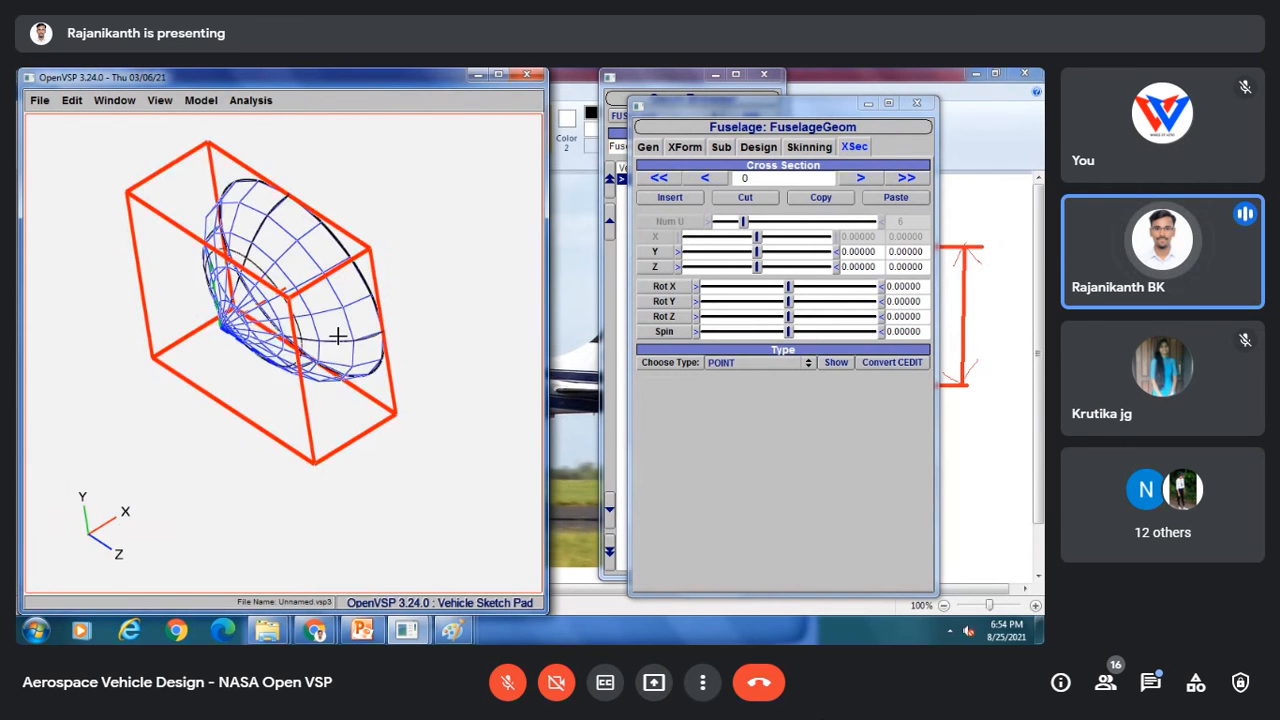
left_click_drag(337, 335, 234, 387)
left_click(860, 178)
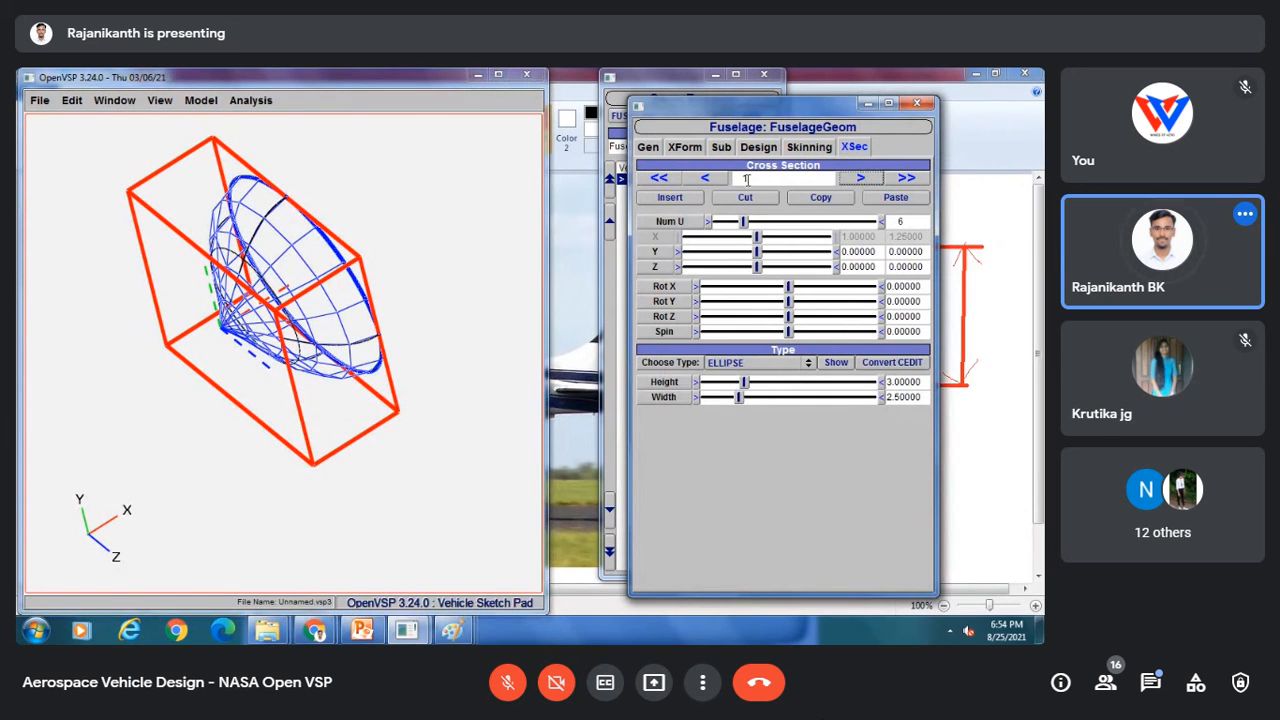
left_click(723, 184)
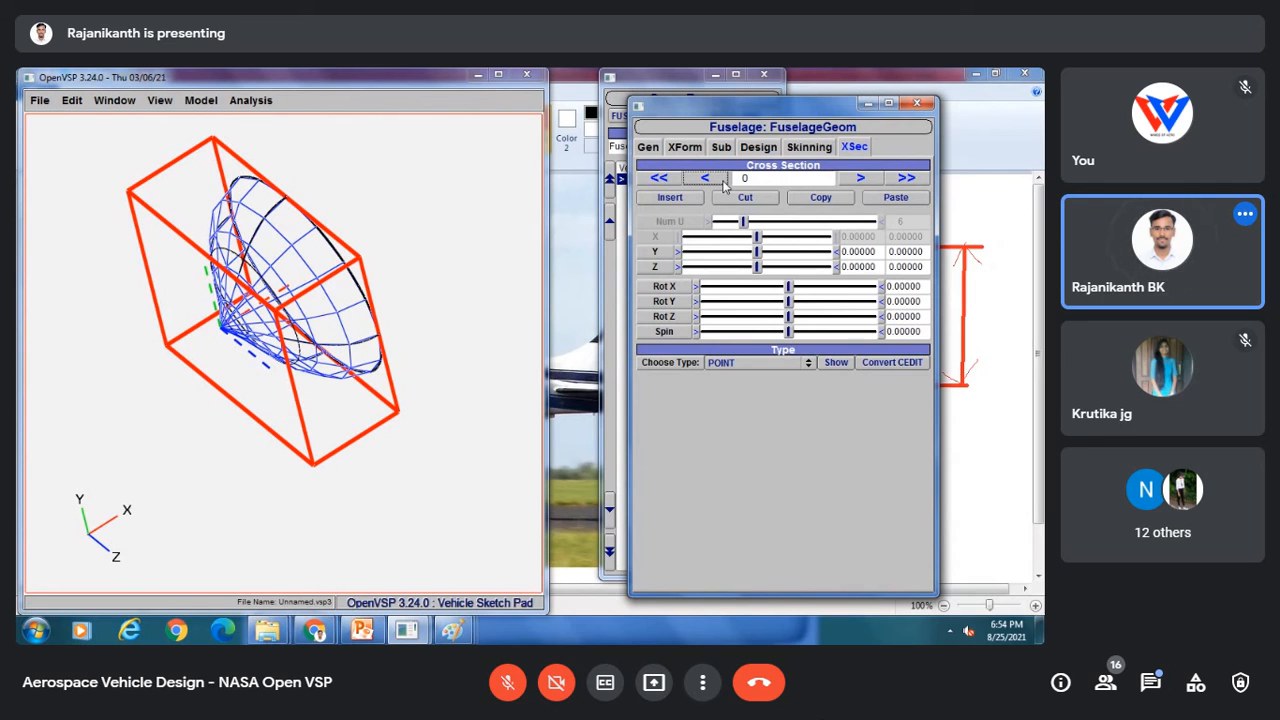
mouse_move(162, 367)
left_mouse_down()
mouse_move(200, 345)
mouse_move(181, 377)
left_mouse_up()
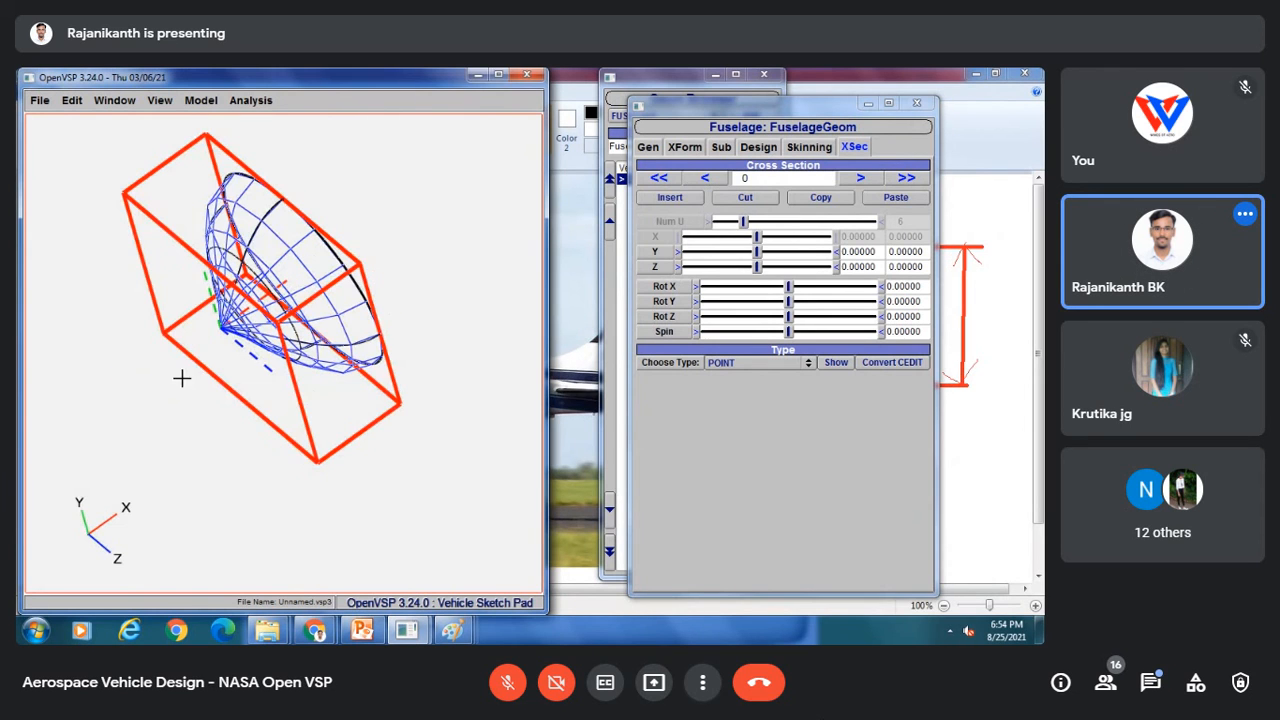
left_click_drag(421, 329, 390, 270)
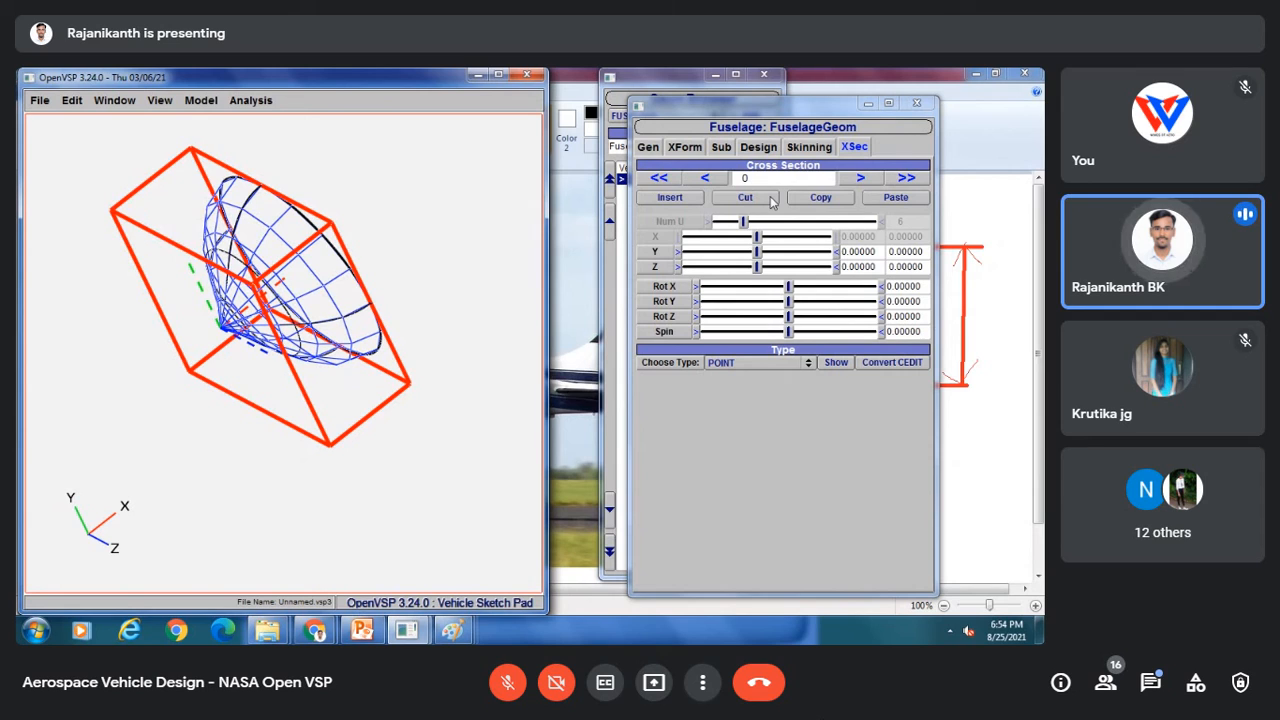
left_click(719, 177)
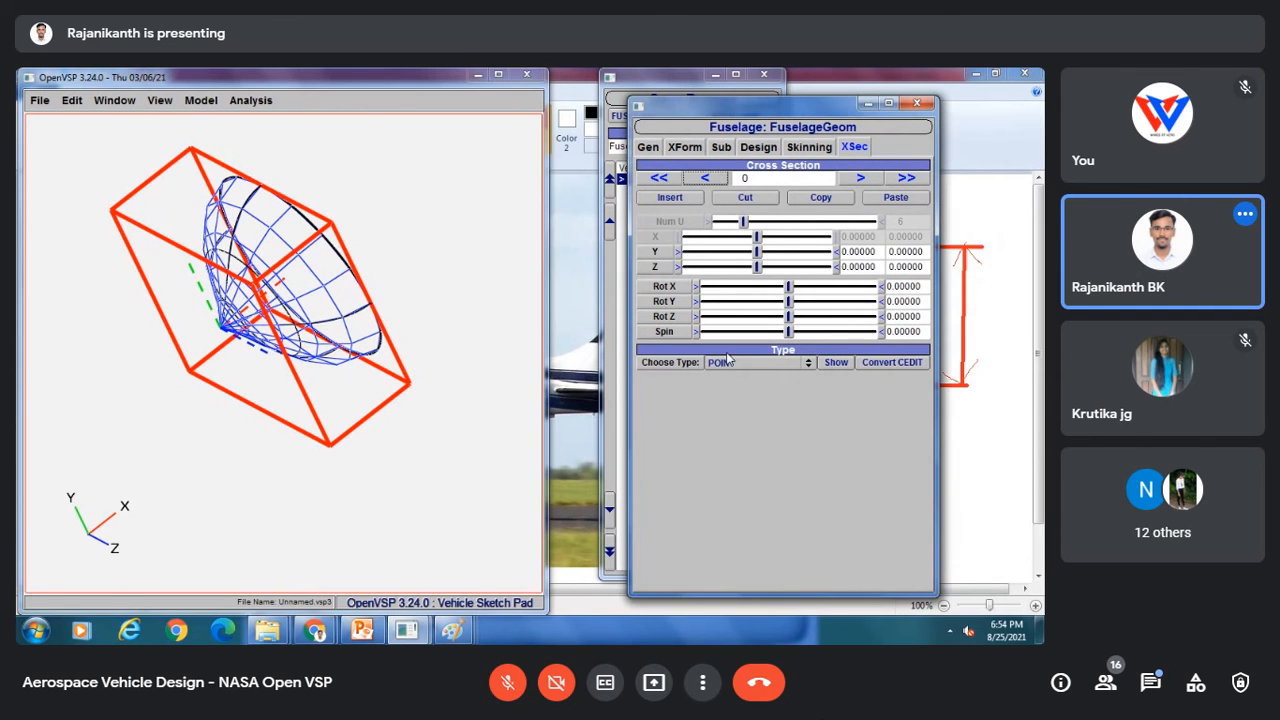
left_click(728, 366)
left_click(733, 366)
left_click(860, 177)
left_click_drag(330, 295, 310, 212)
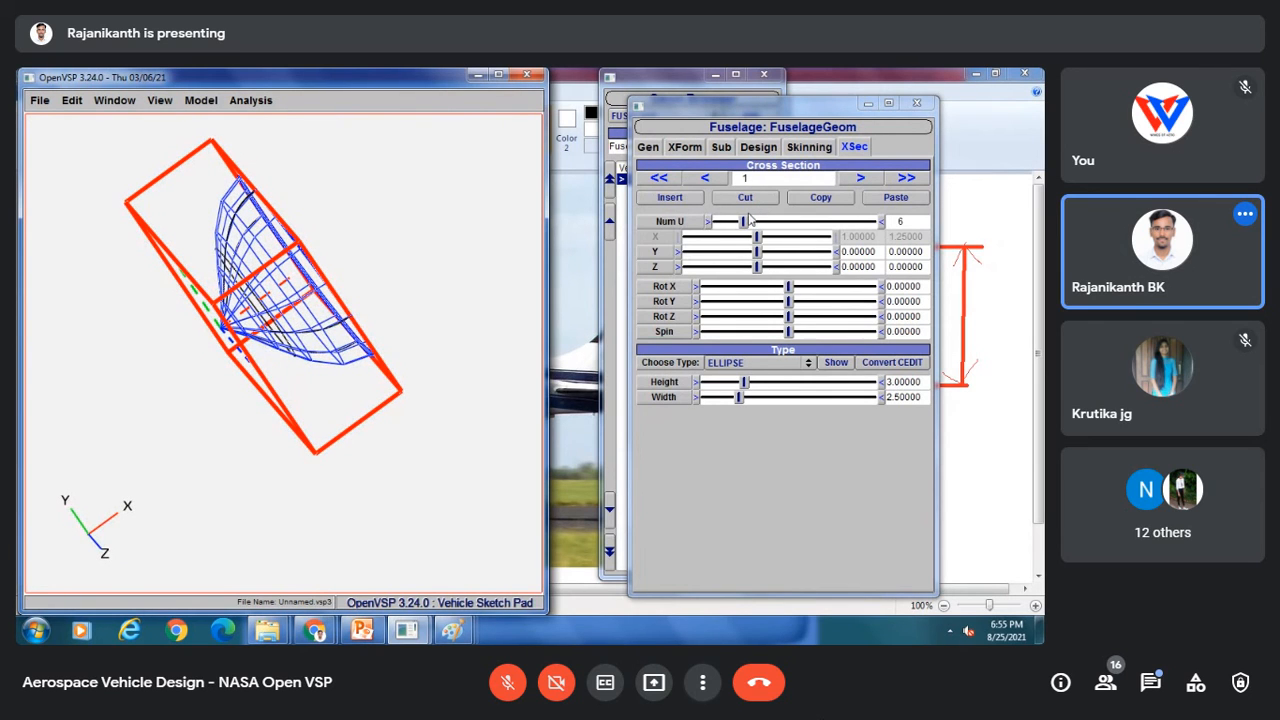
Step: Draw a guide stroke on the spinner reference image in Paint and return to OpenVSP
mouse_move(452, 629)
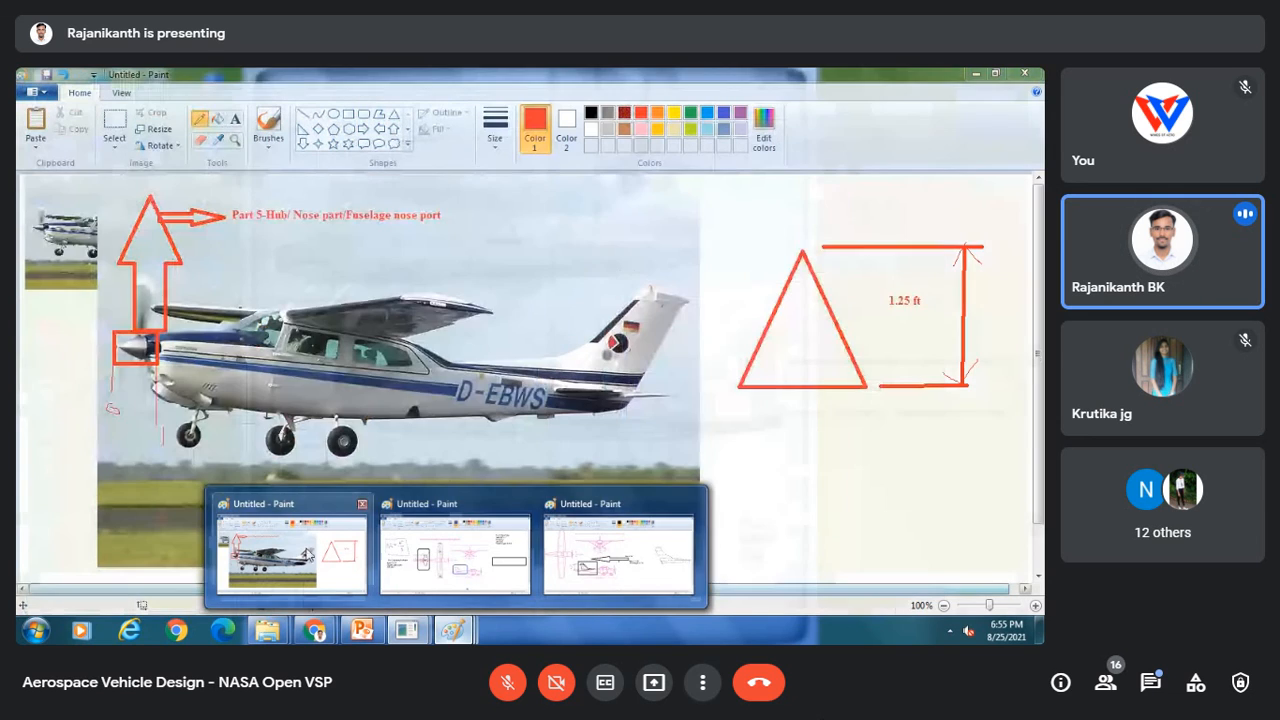
left_click(290, 555)
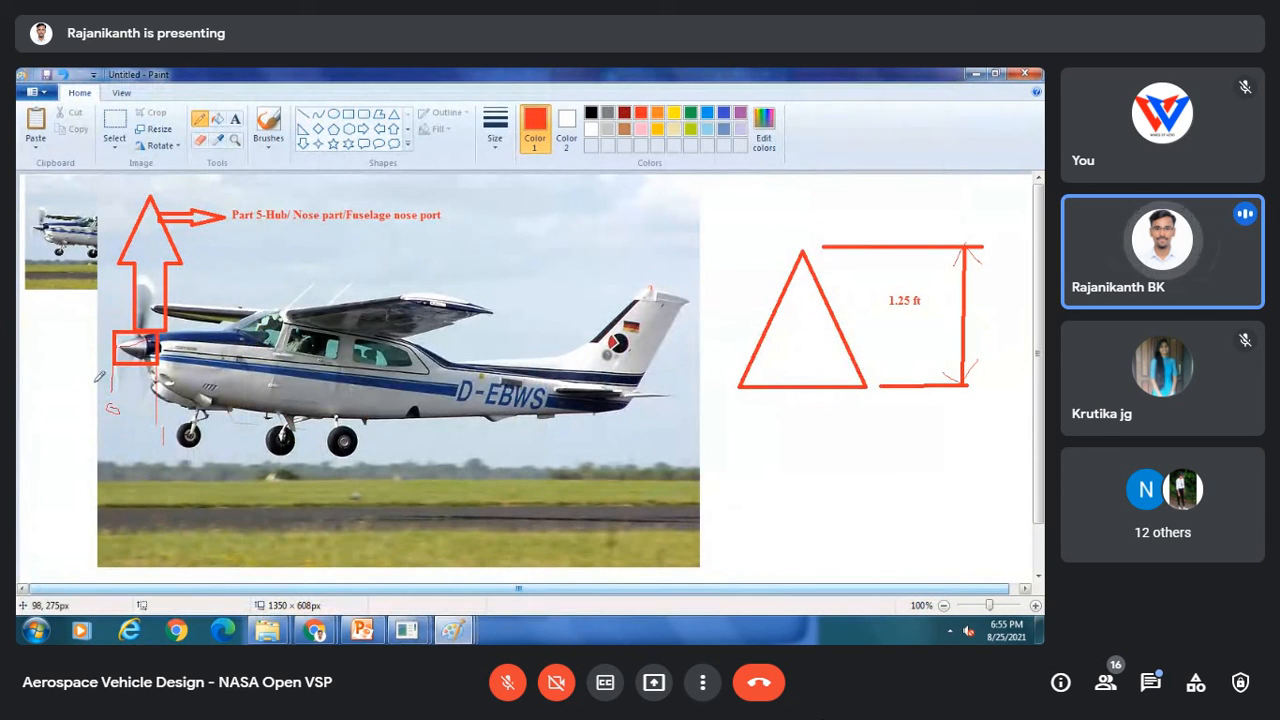
mouse_move(162, 520)
left_mouse_down()
mouse_move(270, 477)
mouse_move(285, 580)
left_mouse_up()
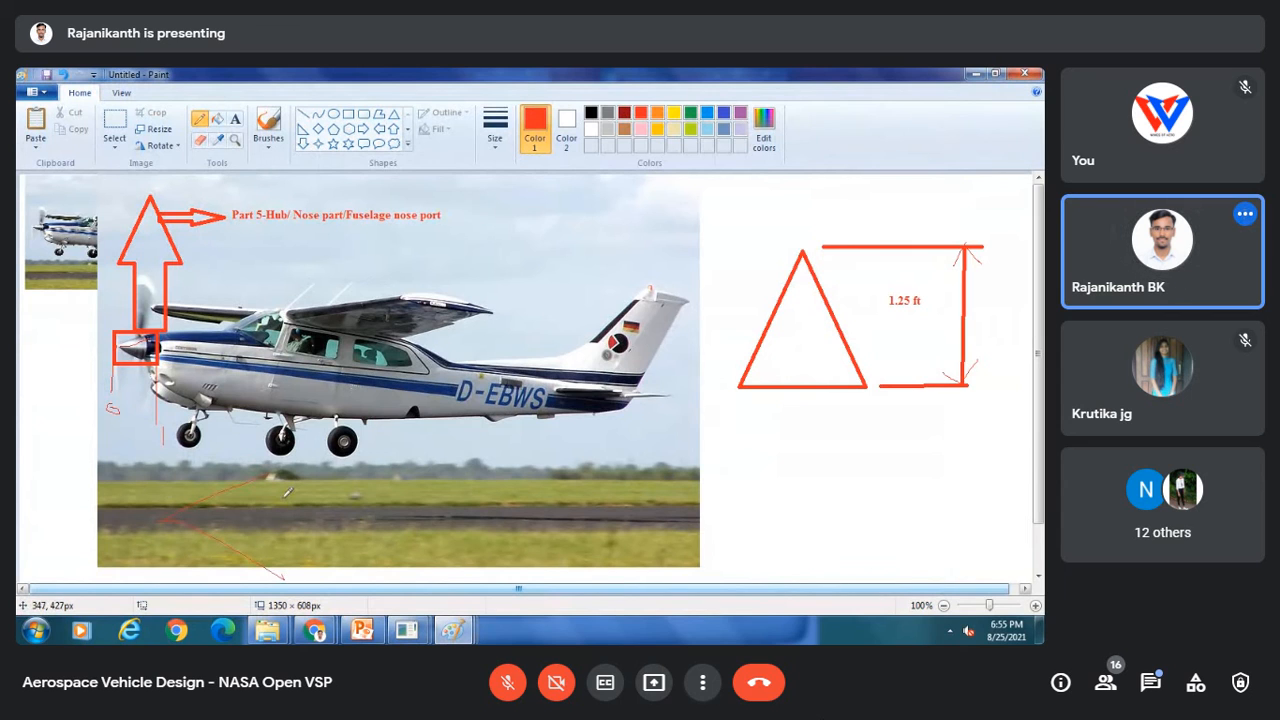
mouse_move(455, 638)
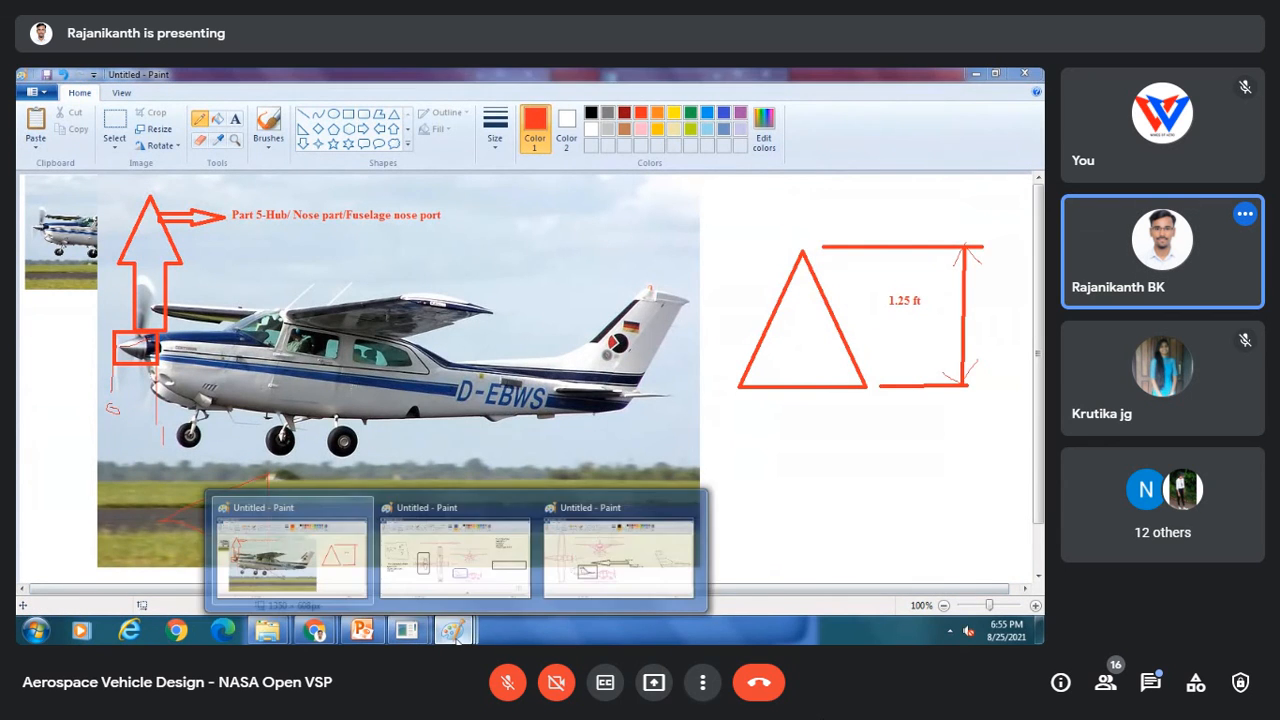
left_click(544, 539)
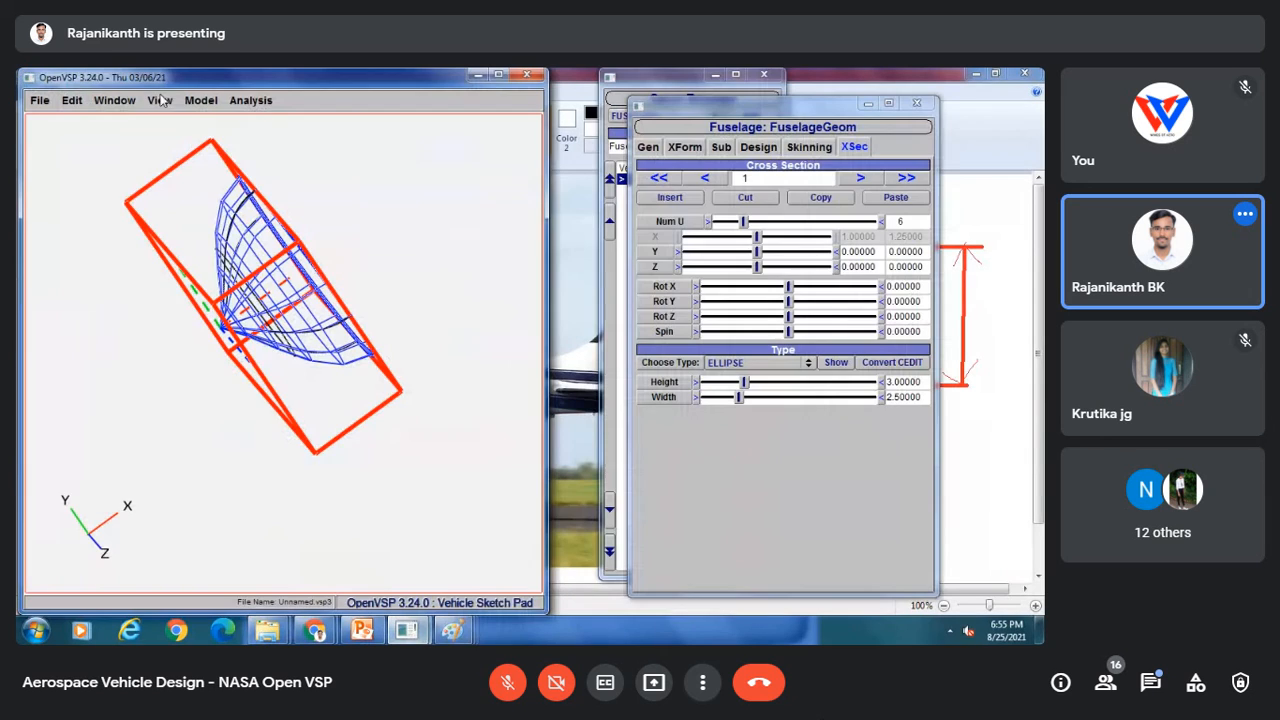
Step: Switch the display to a front view, then to a four-viewport layout with the spinner framed in each view
left_click(160, 100)
left_click(164, 118)
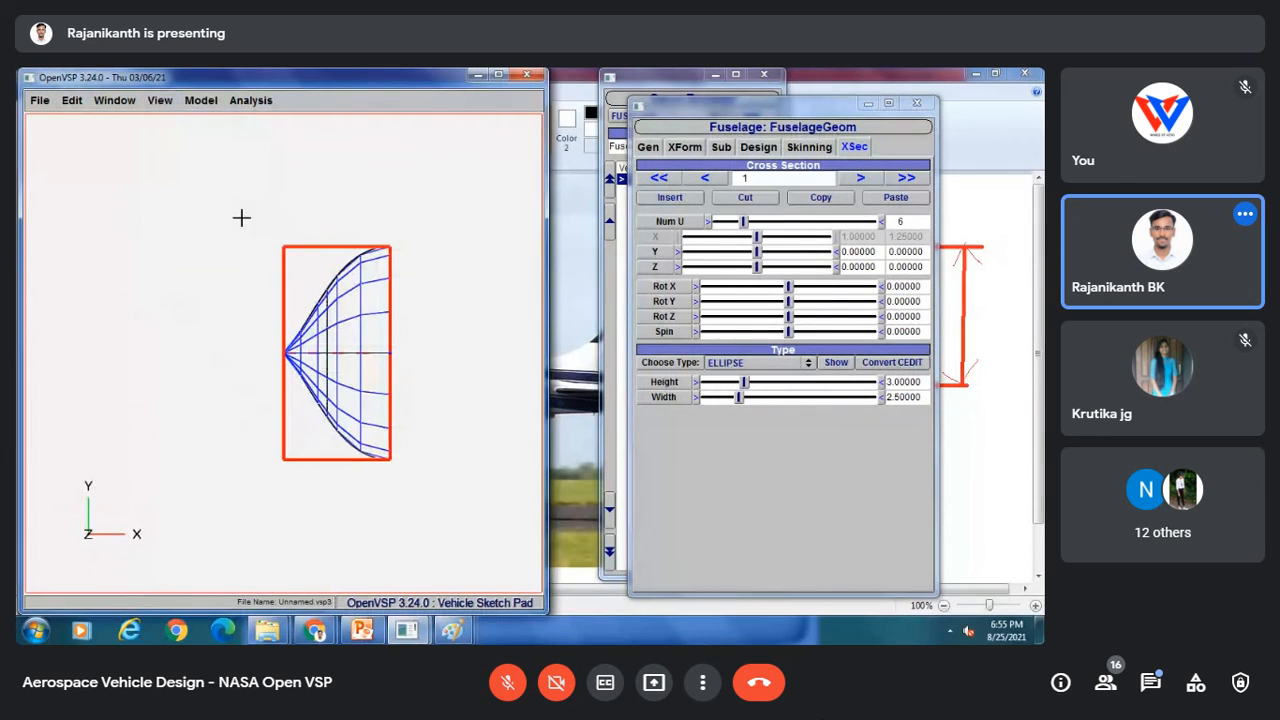
left_click(160, 100)
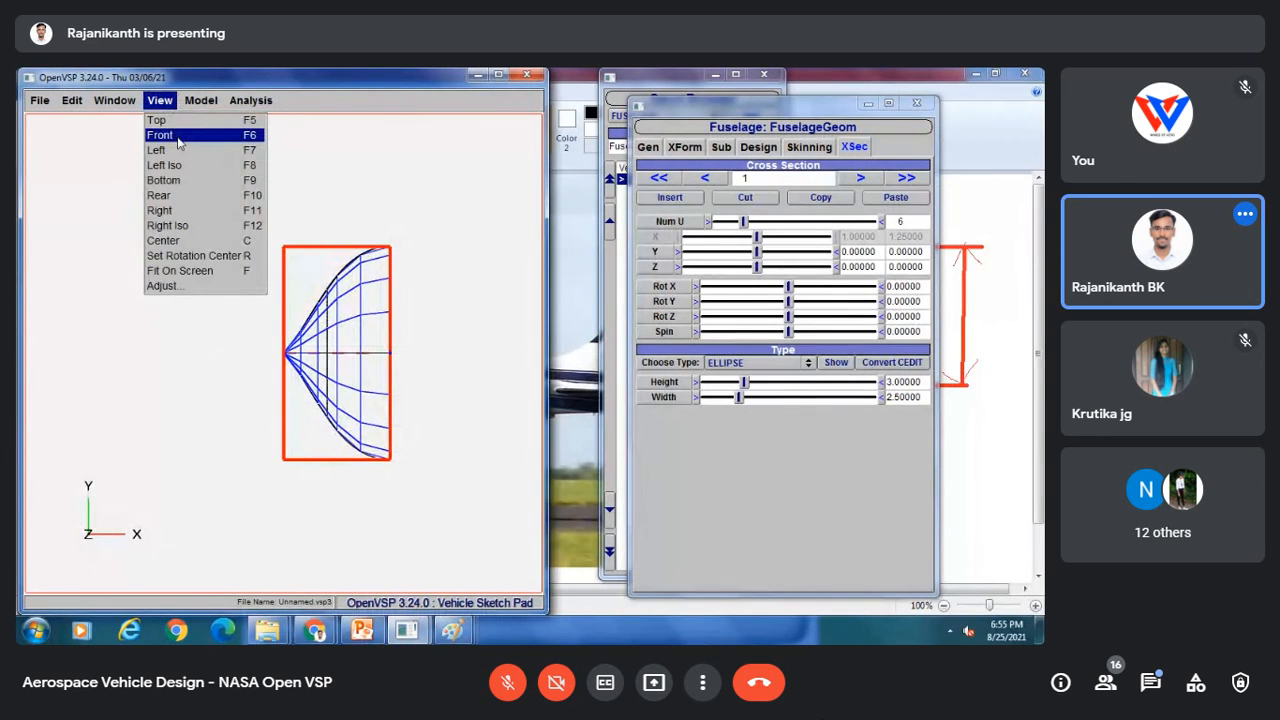
left_click(160, 135)
left_click(126, 102)
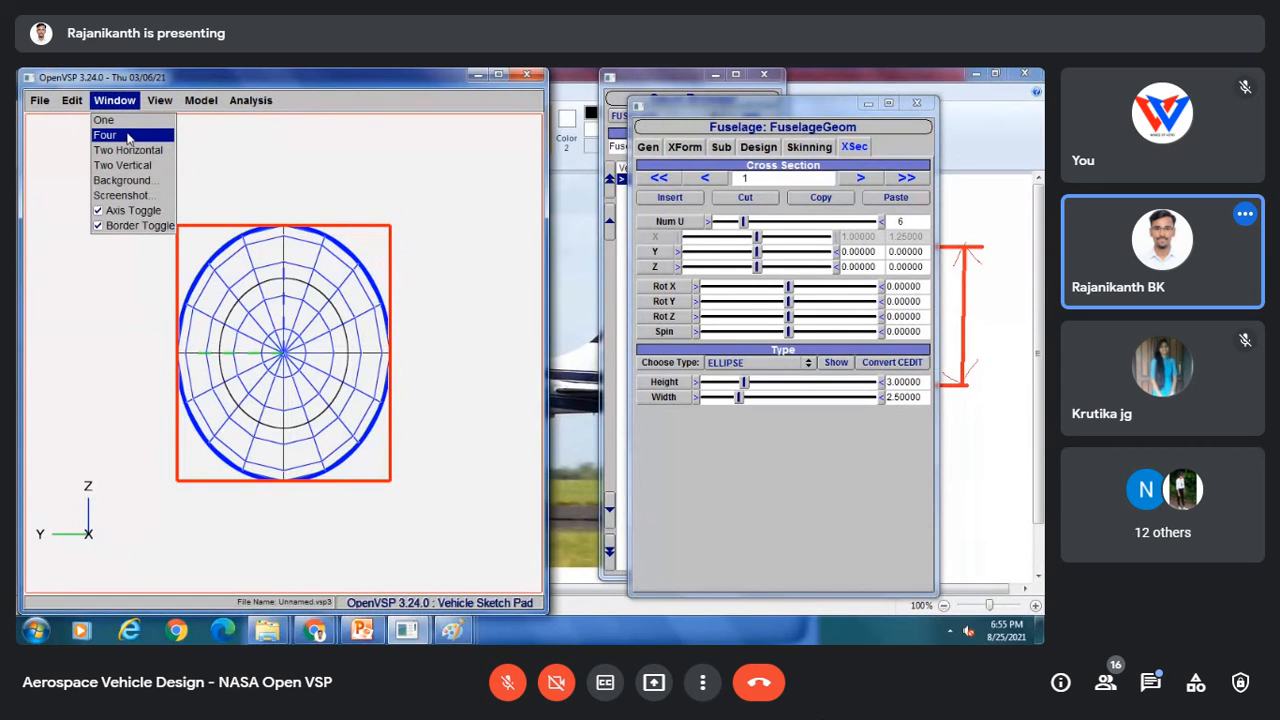
left_click(118, 131)
right_click_drag(445, 293, 415, 280)
scroll(404, 207, "up", 4)
scroll(410, 199, "up", 3)
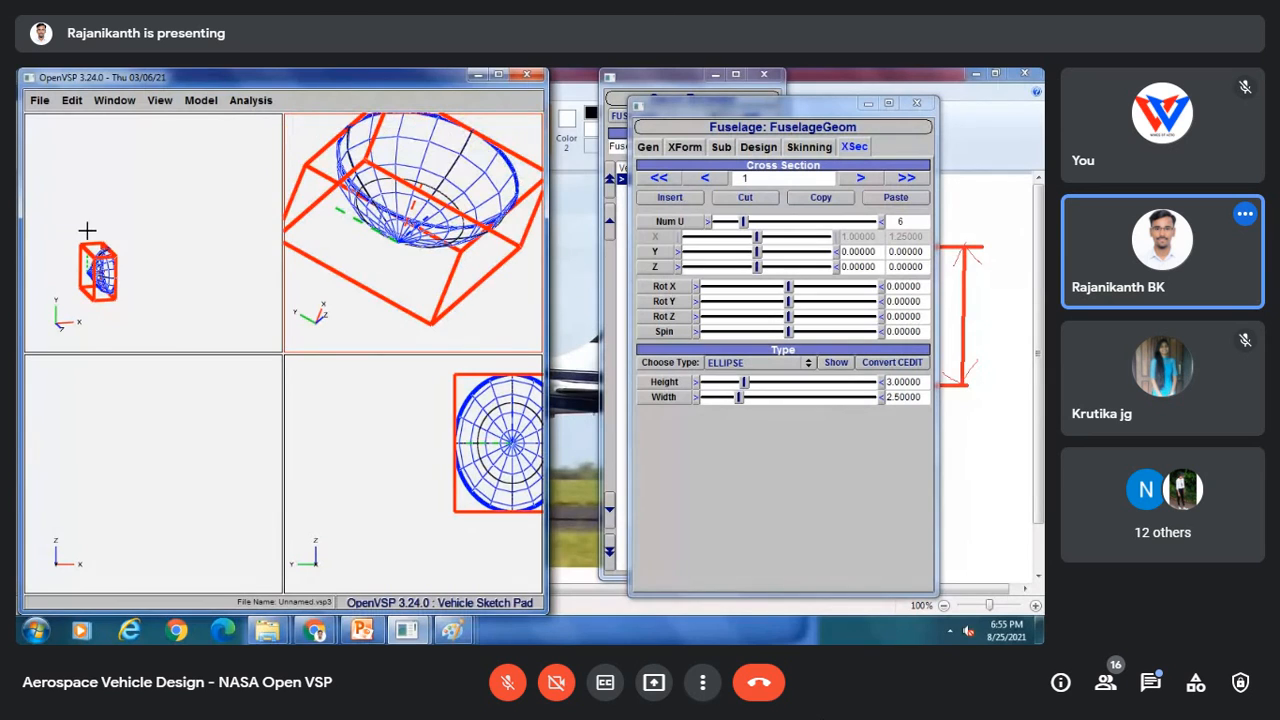
left_click(115, 250)
scroll(166, 189, "up", 3)
right_click_drag(166, 189, 196, 148)
left_click(443, 451)
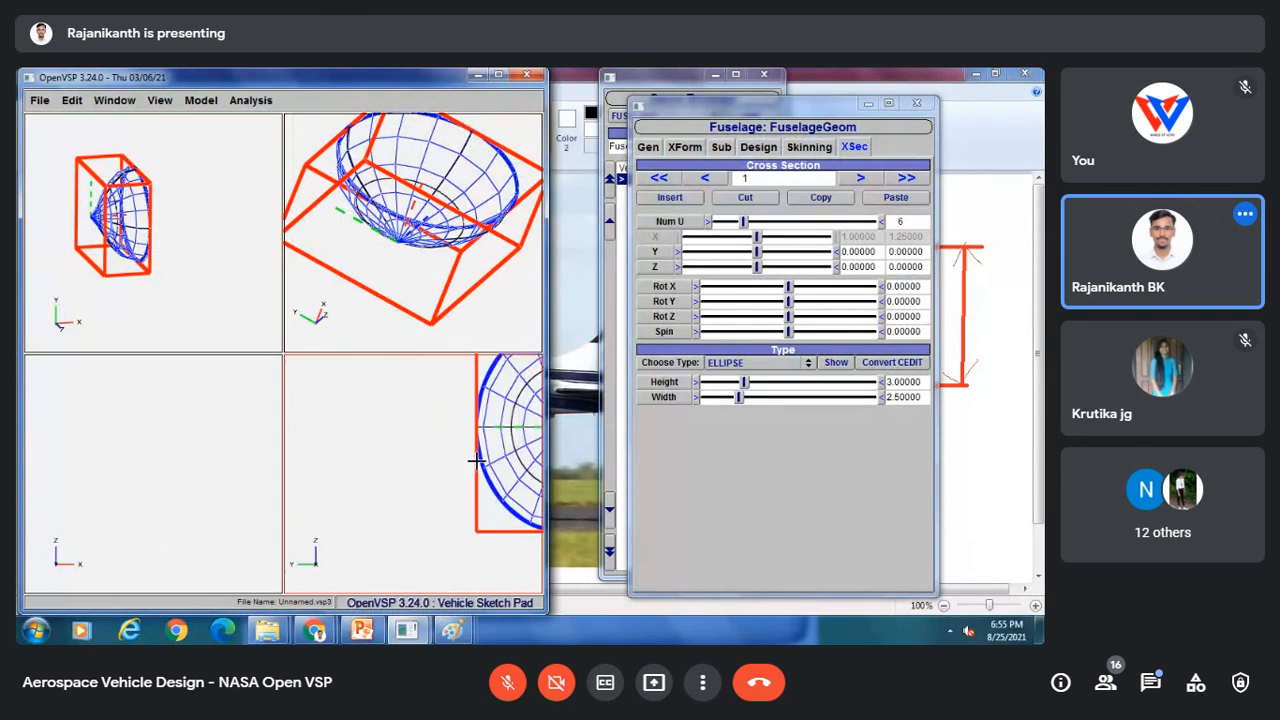
scroll(443, 451, "up", 4)
left_click(146, 498)
scroll(137, 438, "down", 5)
scroll(160, 426, "up", 3)
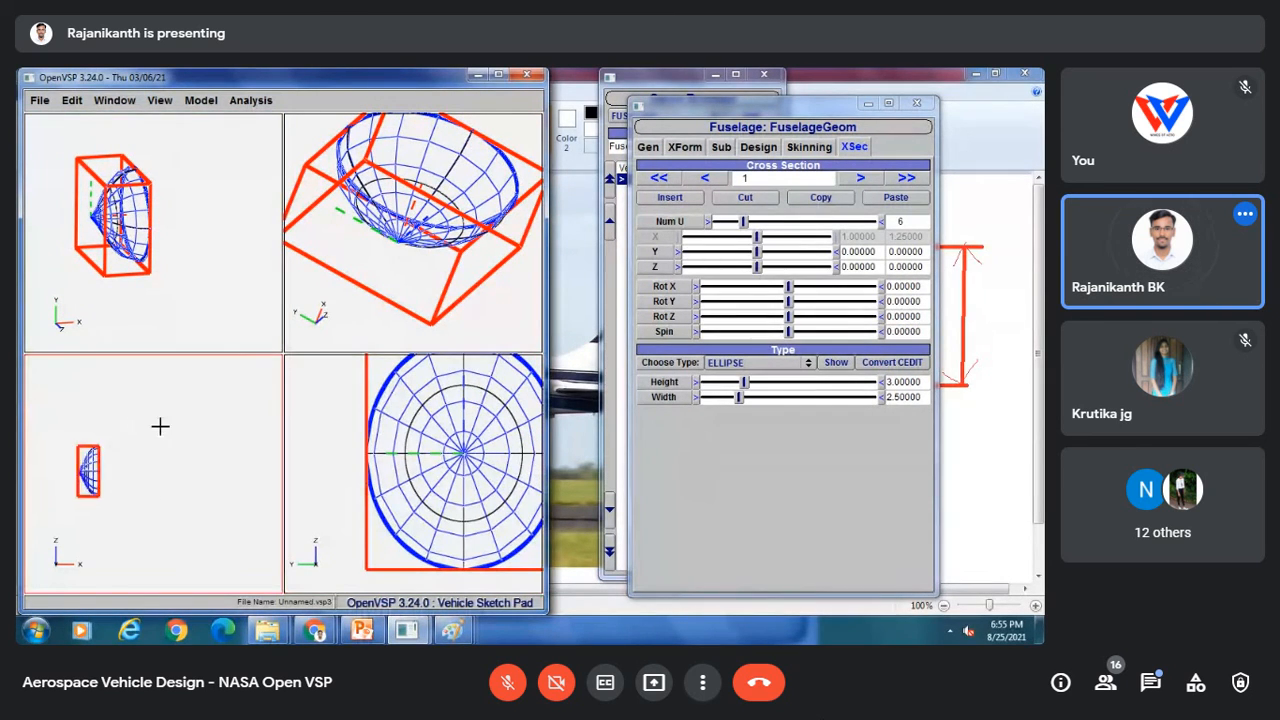
right_click_drag(126, 457, 193, 432)
scroll(193, 432, "up", 5)
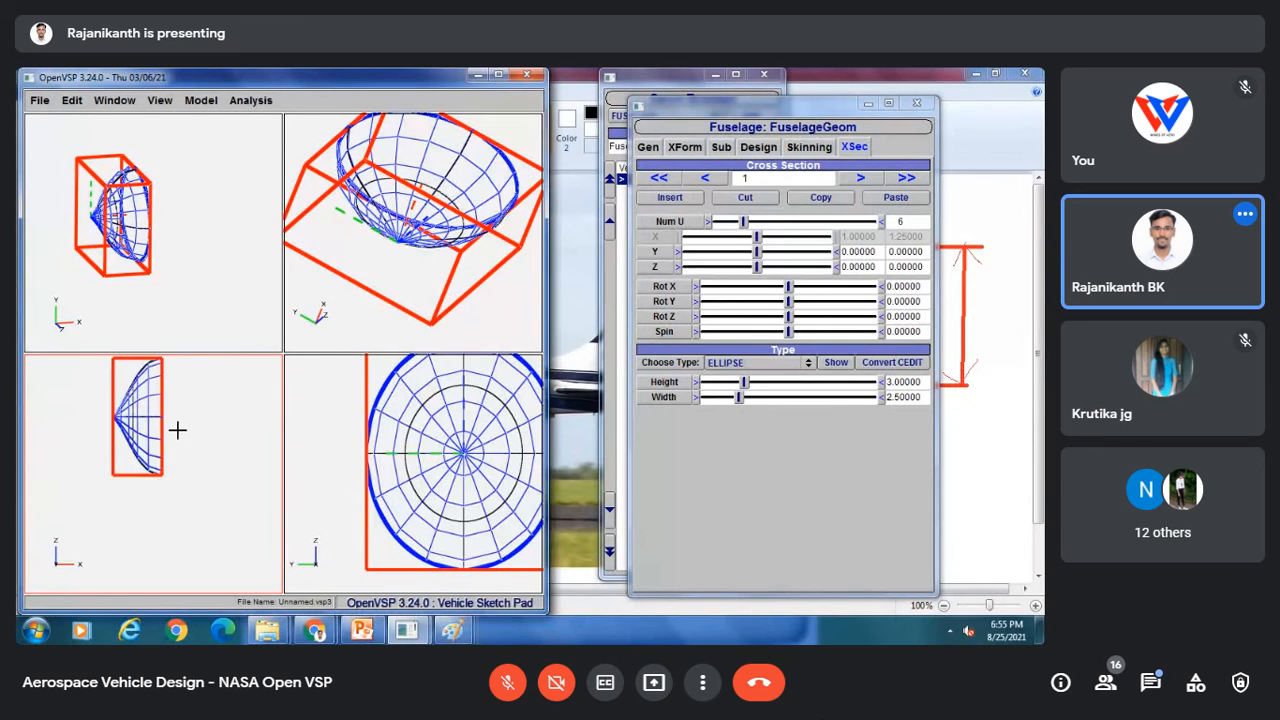
scroll(194, 438, "up", 1)
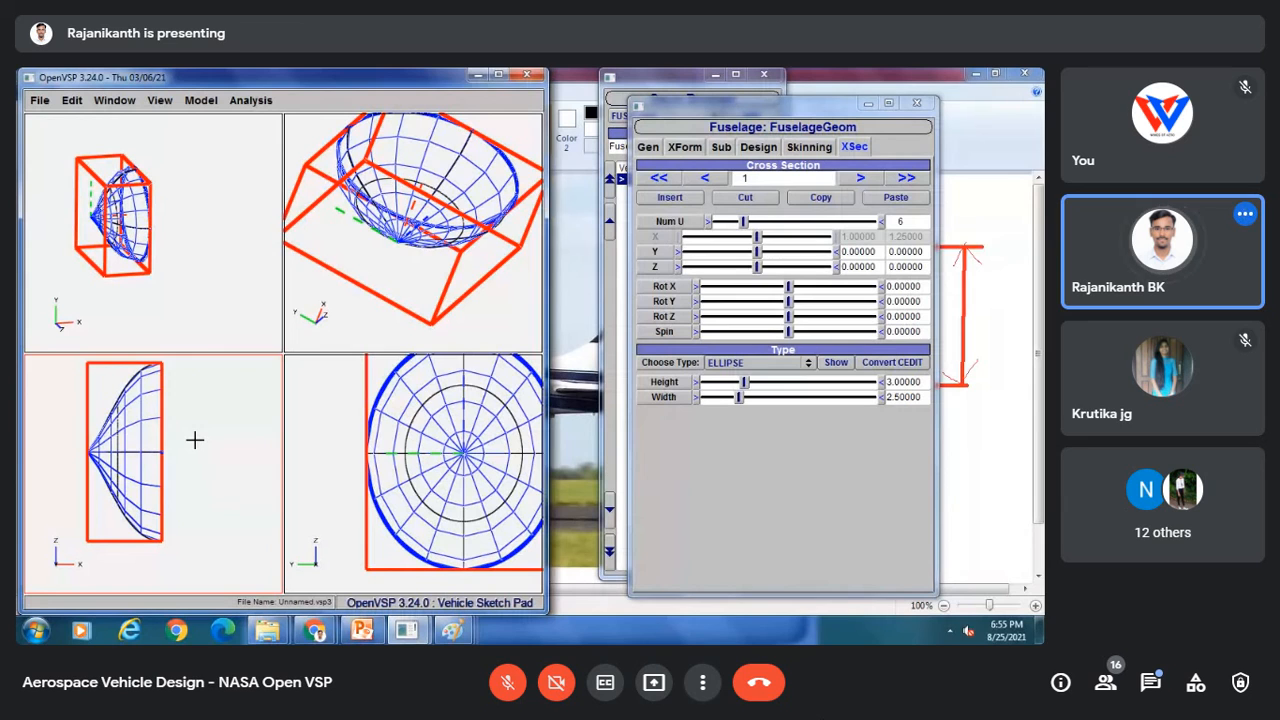
Step: Change cross section 1 to a Circle type with a diameter of 1
left_click(851, 149)
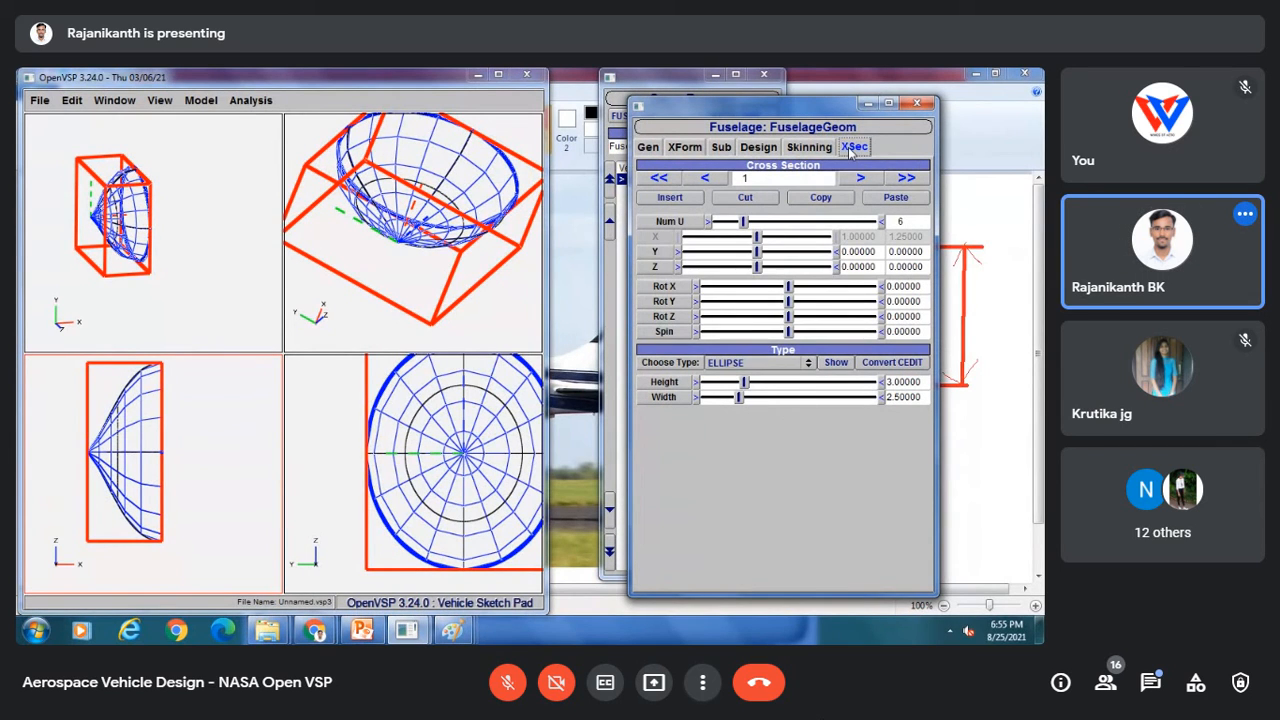
left_click(752, 363)
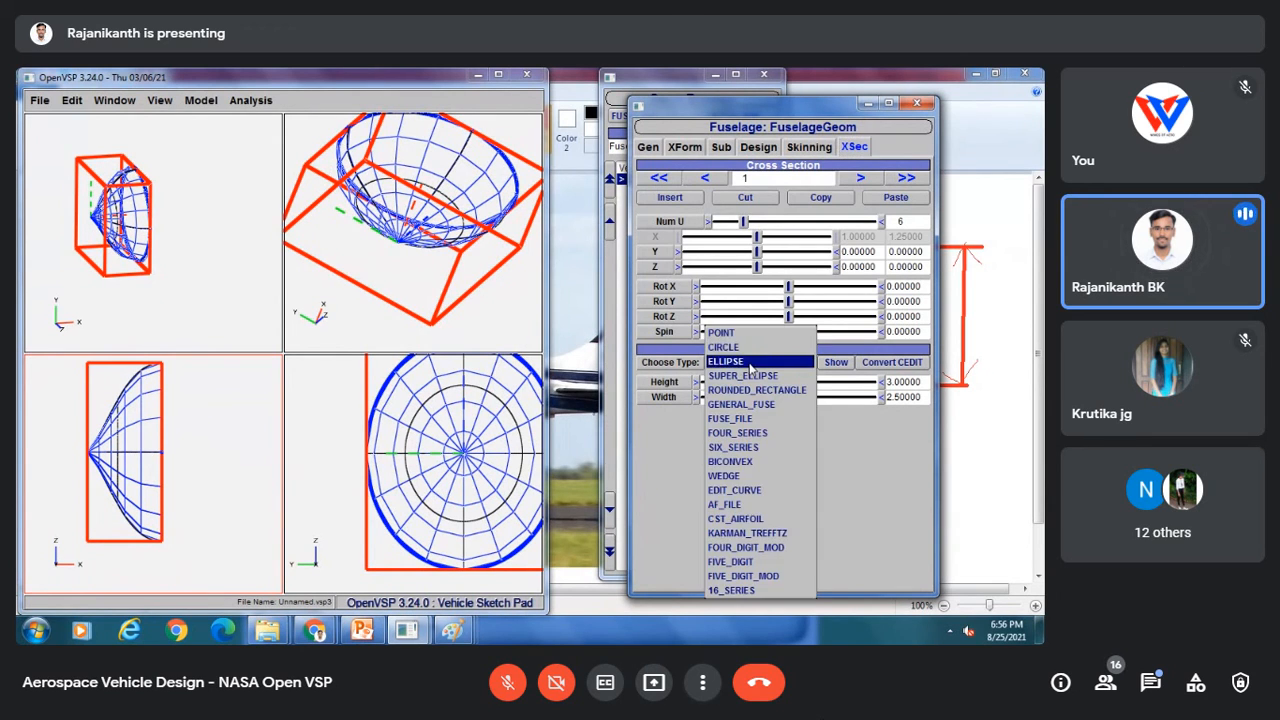
left_click(752, 352)
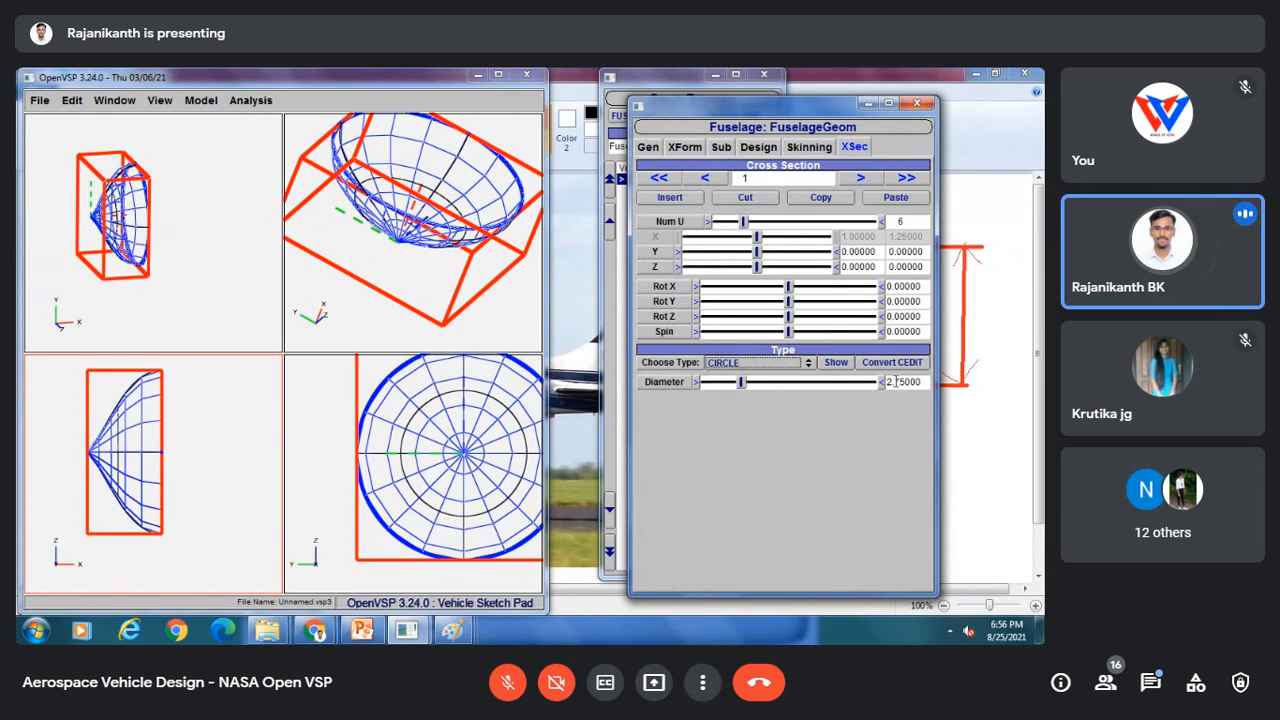
left_click_drag(903, 382, 875, 390)
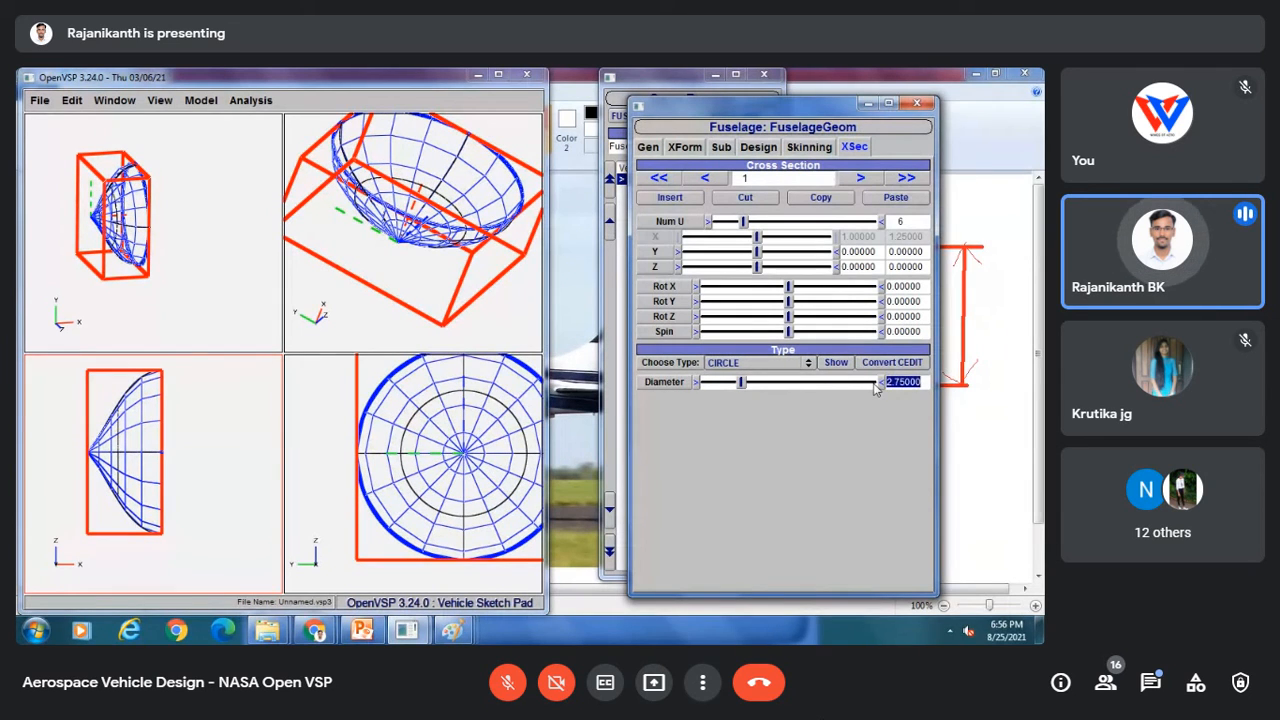
type("1")
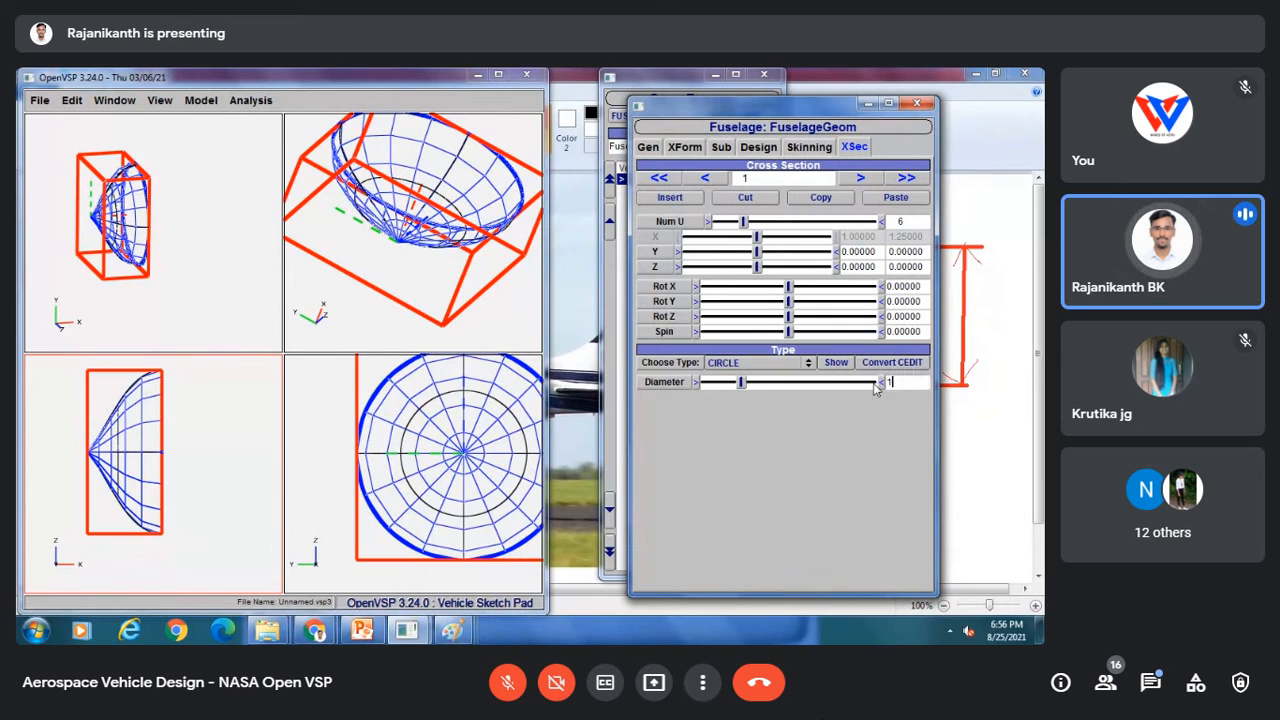
key("Return")
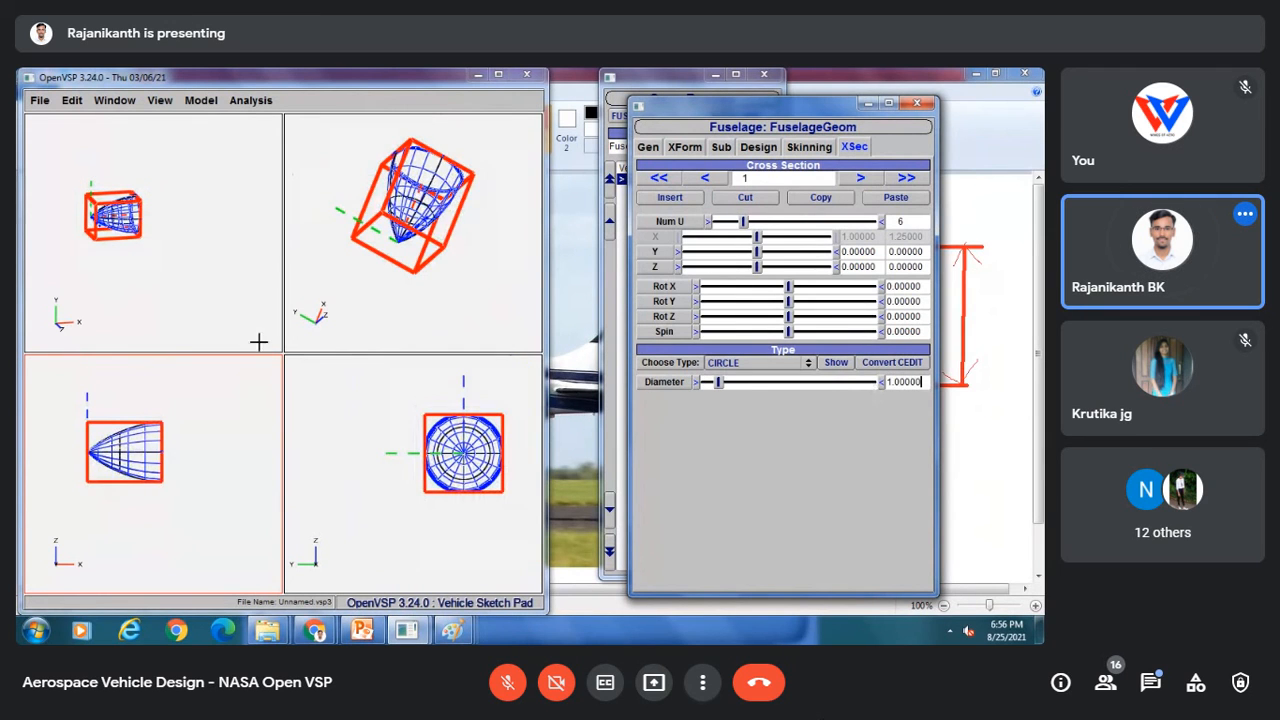
Step: Review the spinner's end cross sections and the Paint reference image, then return to OpenVSP
left_click_drag(127, 412, 147, 461)
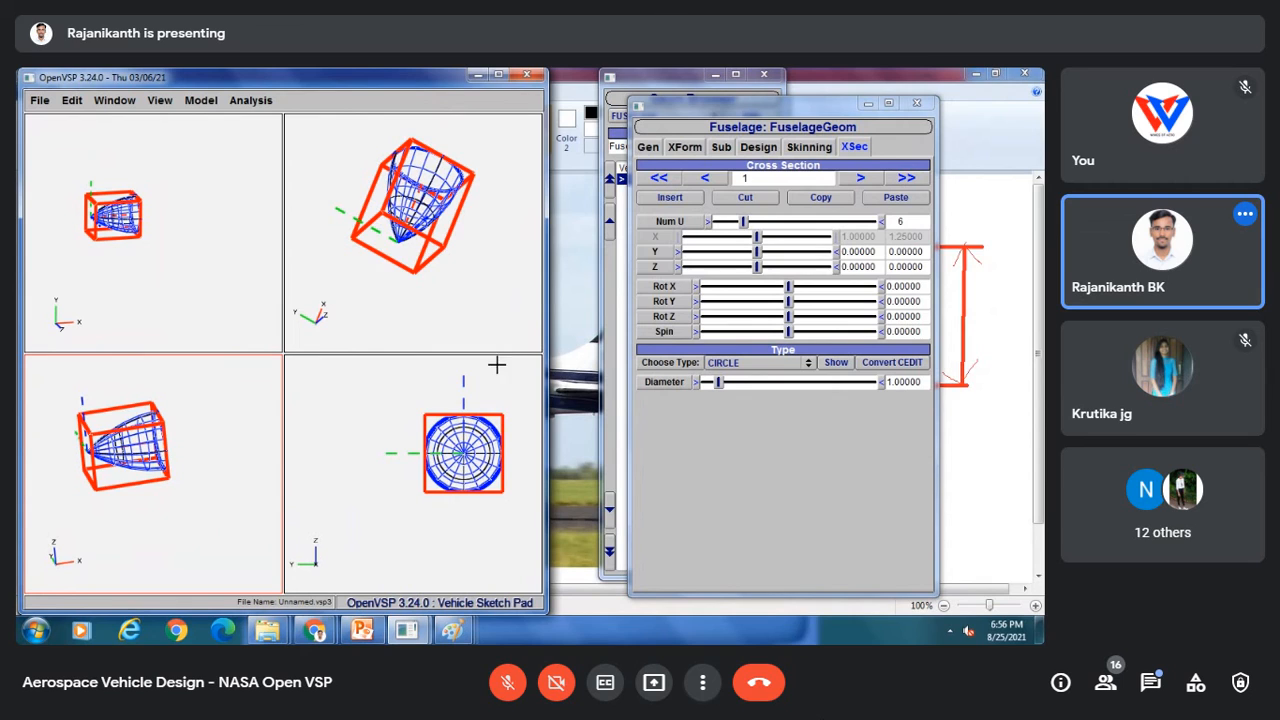
left_click(706, 178)
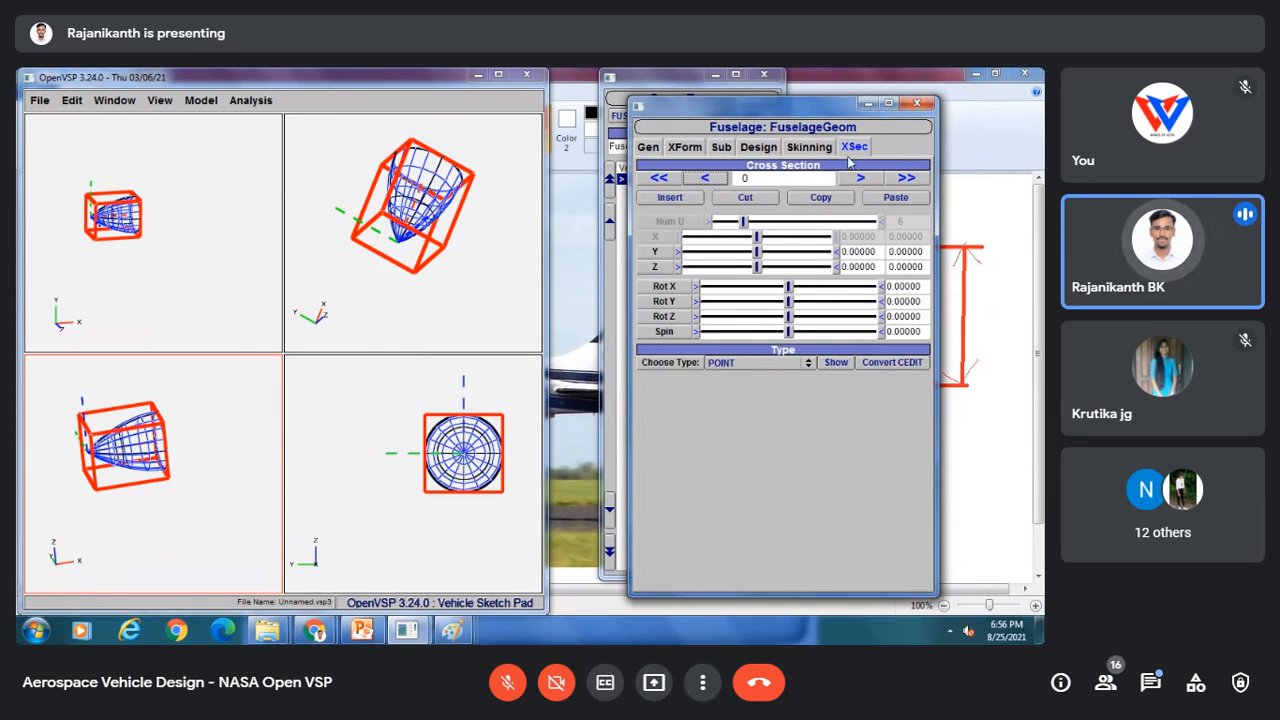
left_click(862, 182)
left_click(706, 180)
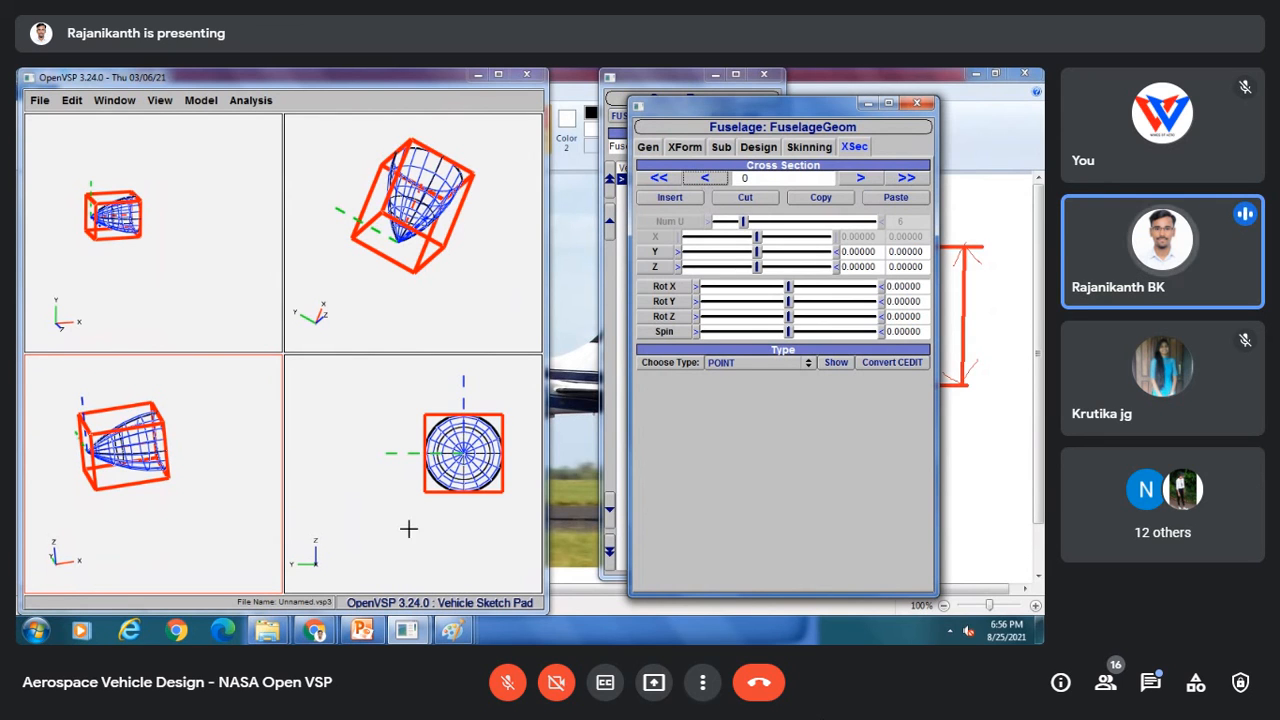
mouse_move(453, 630)
left_click(320, 573)
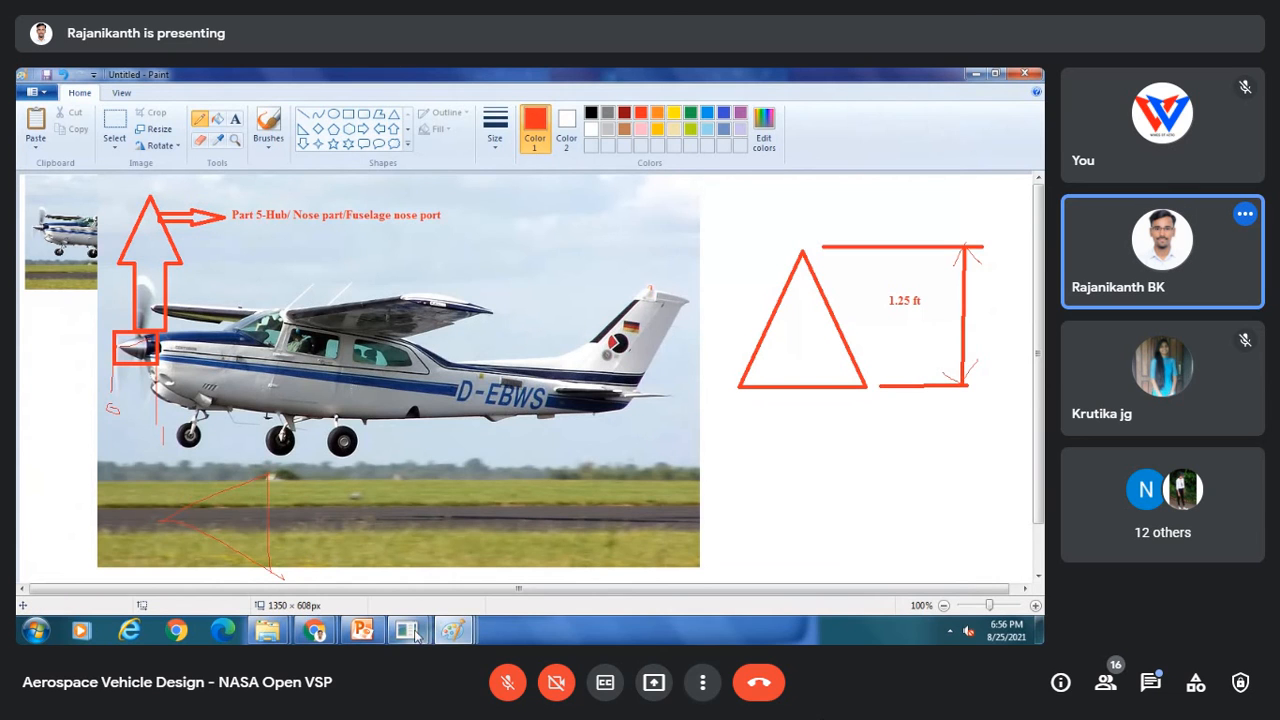
mouse_move(453, 632)
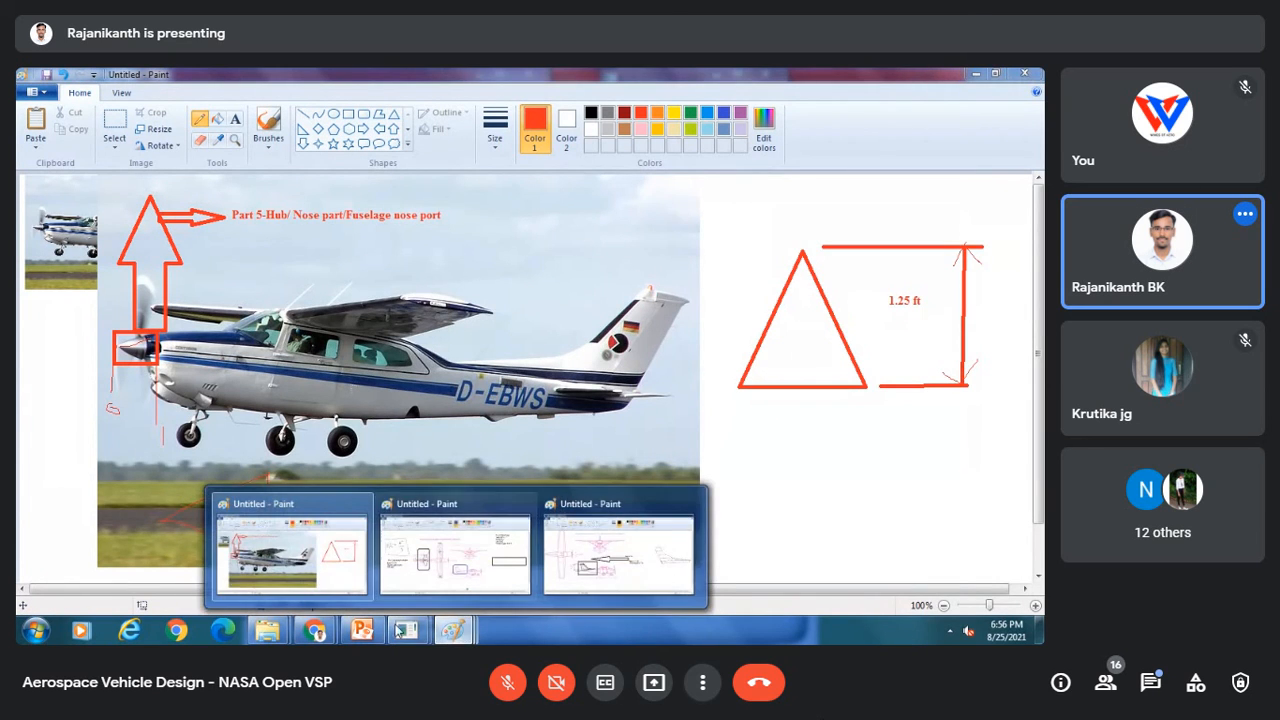
mouse_move(406, 630)
left_click(500, 557)
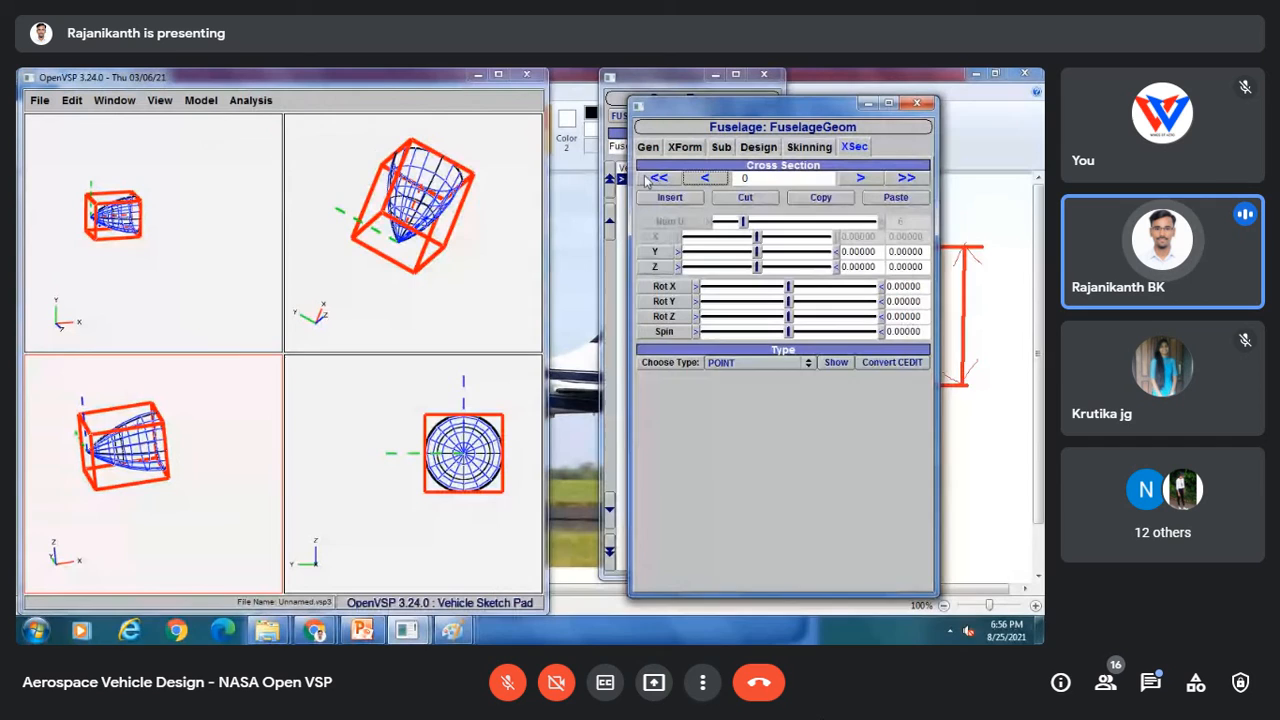
Step: Insert a new cross section after cross section 0 and step through the sections up to 2
left_click(700, 198)
left_click_drag(169, 357, 134, 396)
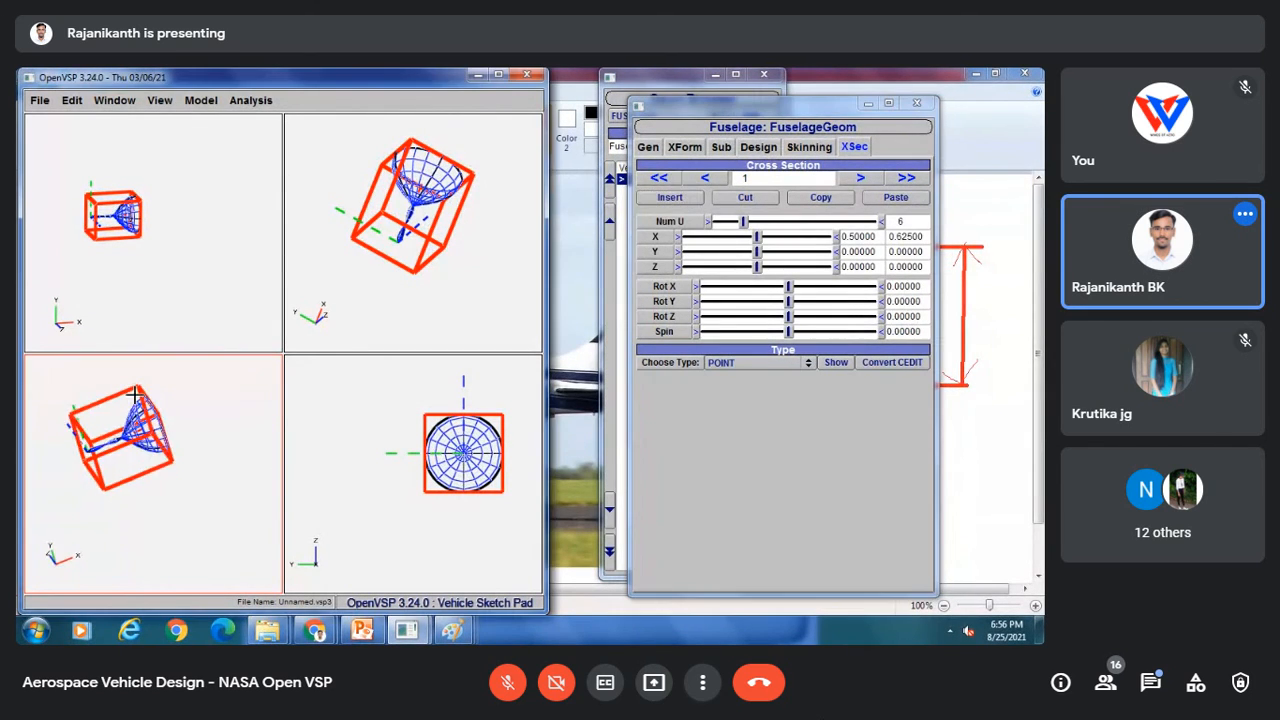
left_click(706, 179)
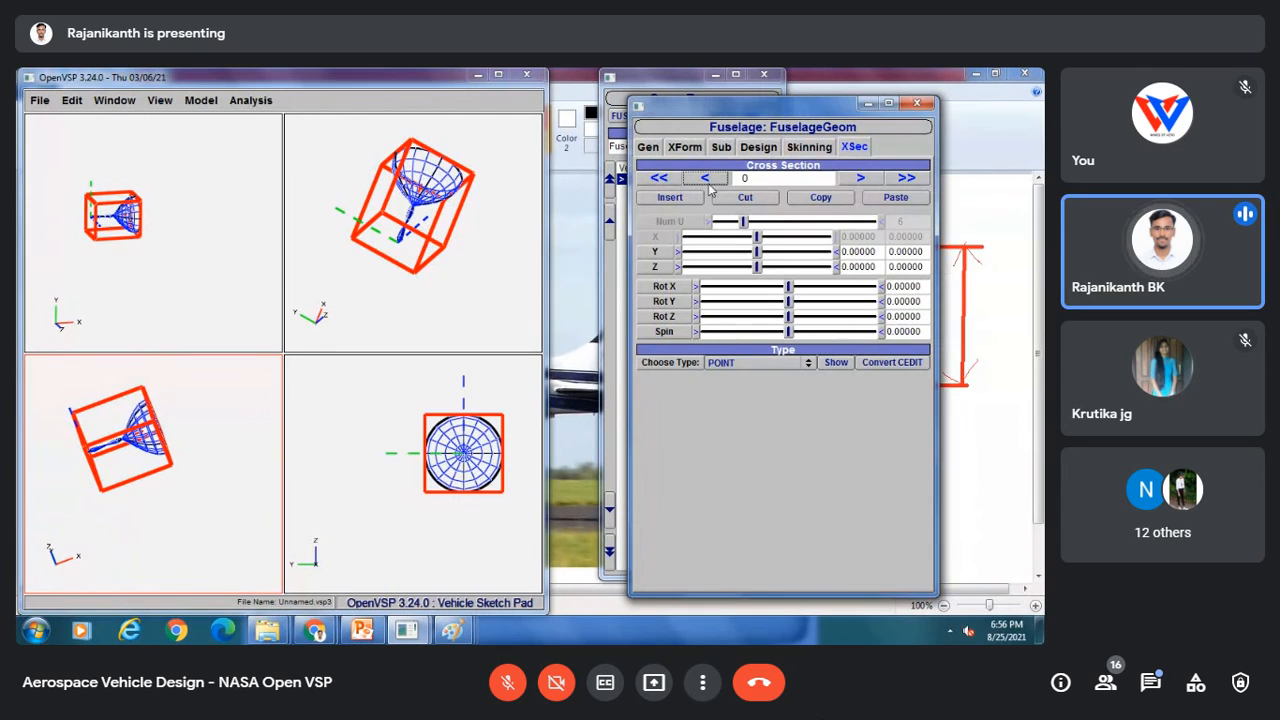
left_click(857, 178)
left_click(857, 178)
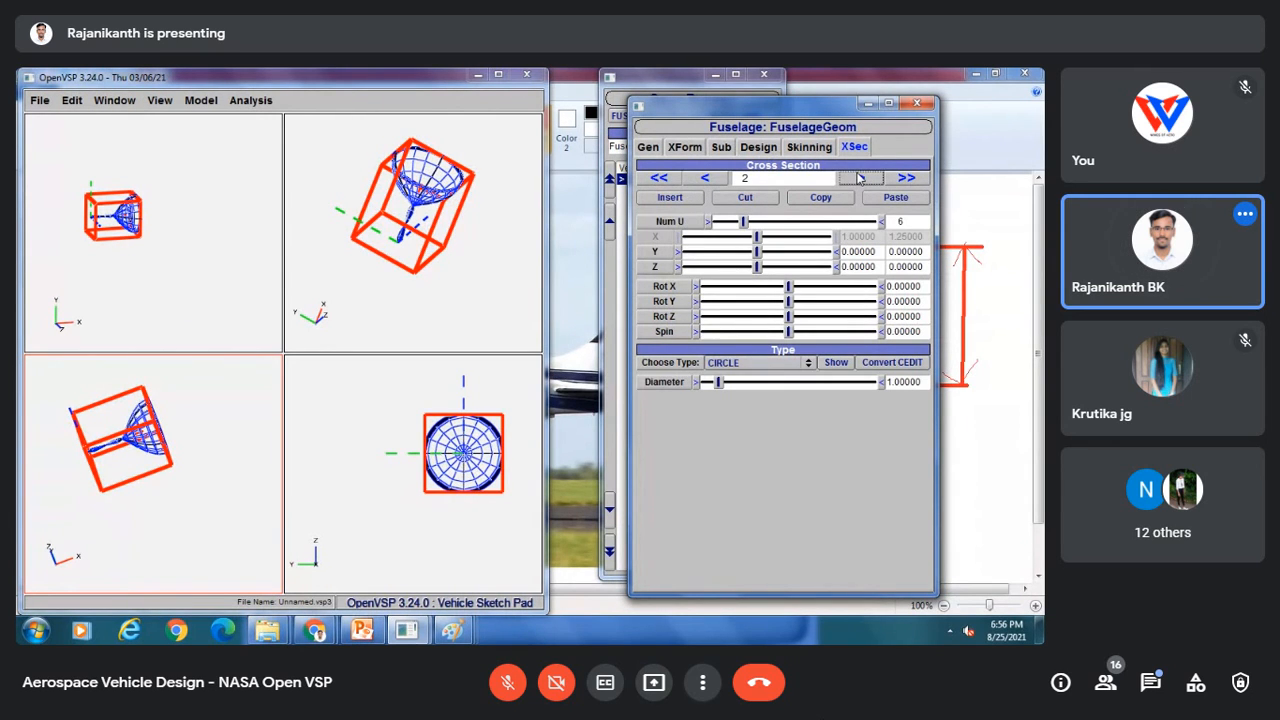
Step: Change the inserted cross section 1 to a Circle type with a diameter of 1
left_click(705, 178)
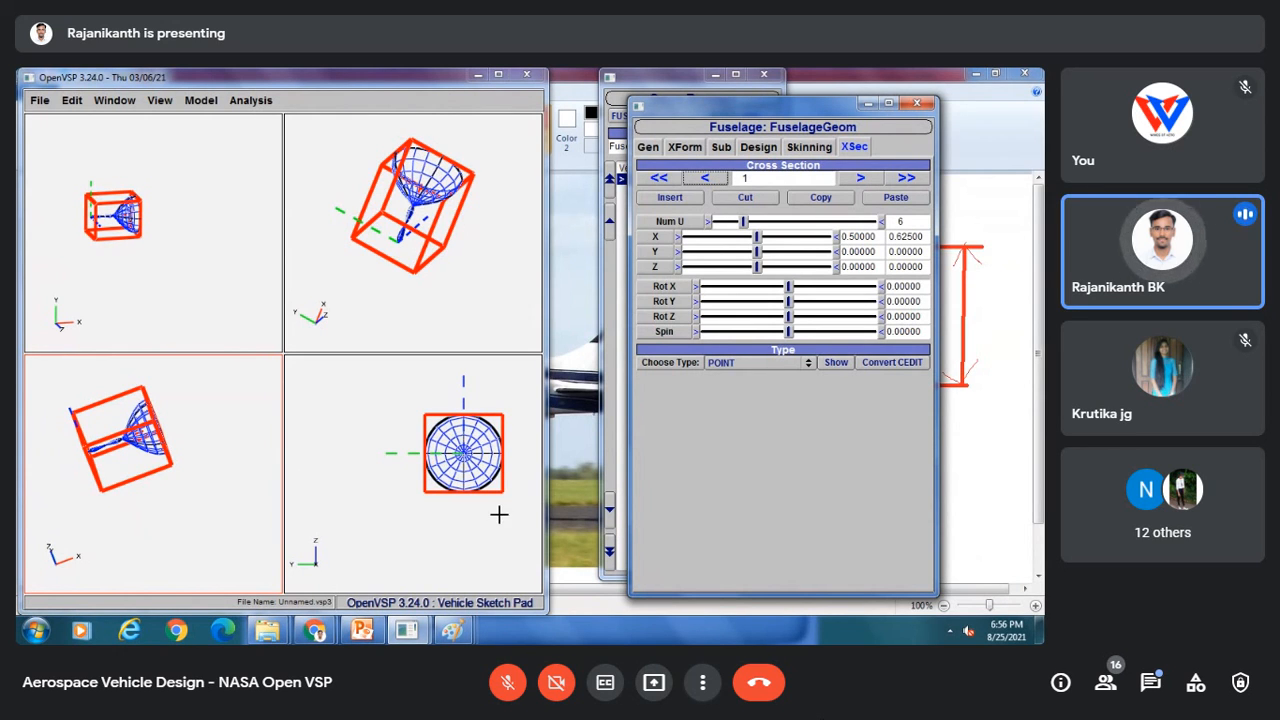
left_click(744, 364)
left_click(744, 375)
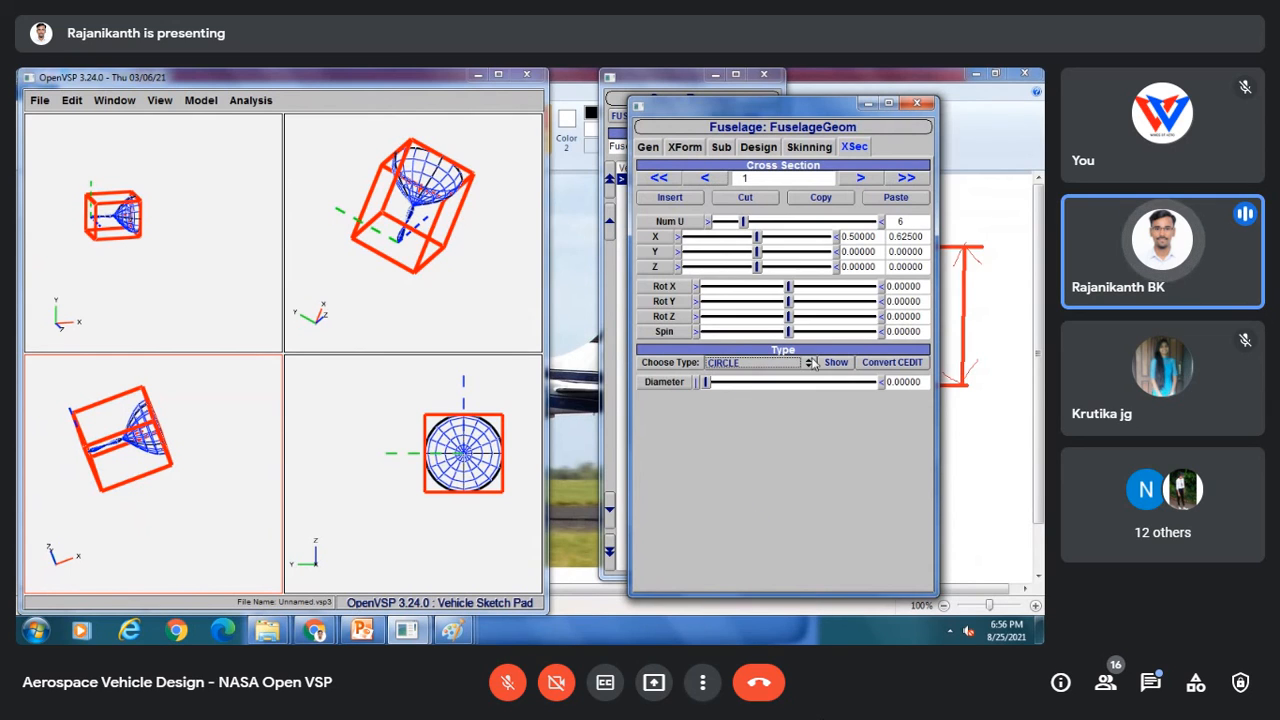
left_click_drag(924, 382, 869, 393)
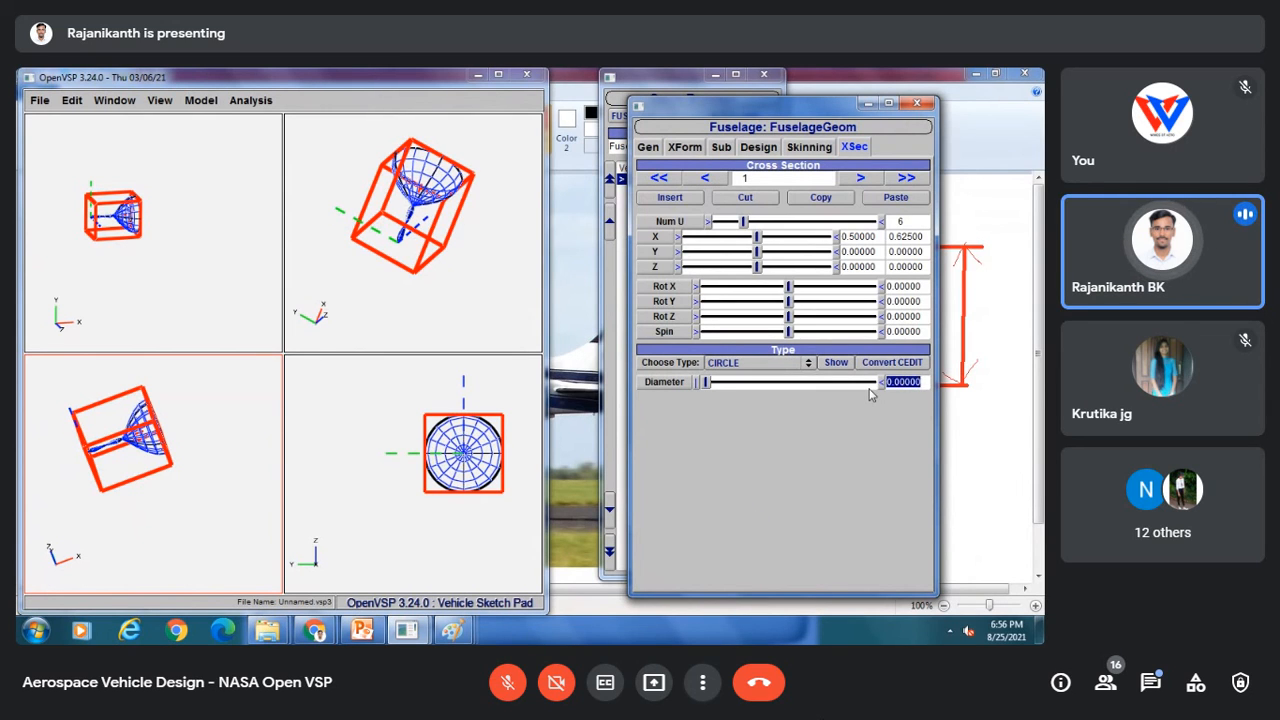
type("1")
key("Return")
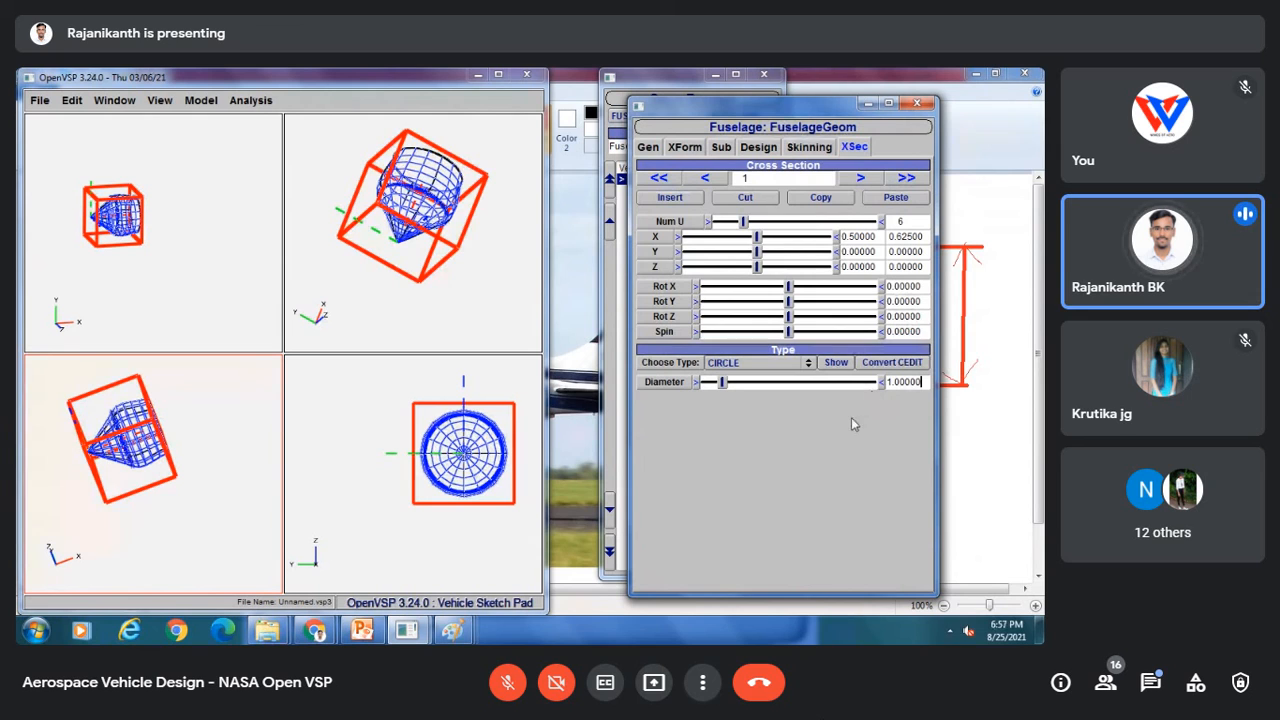
Step: Change cross section 2 to a Point type
left_click(860, 178)
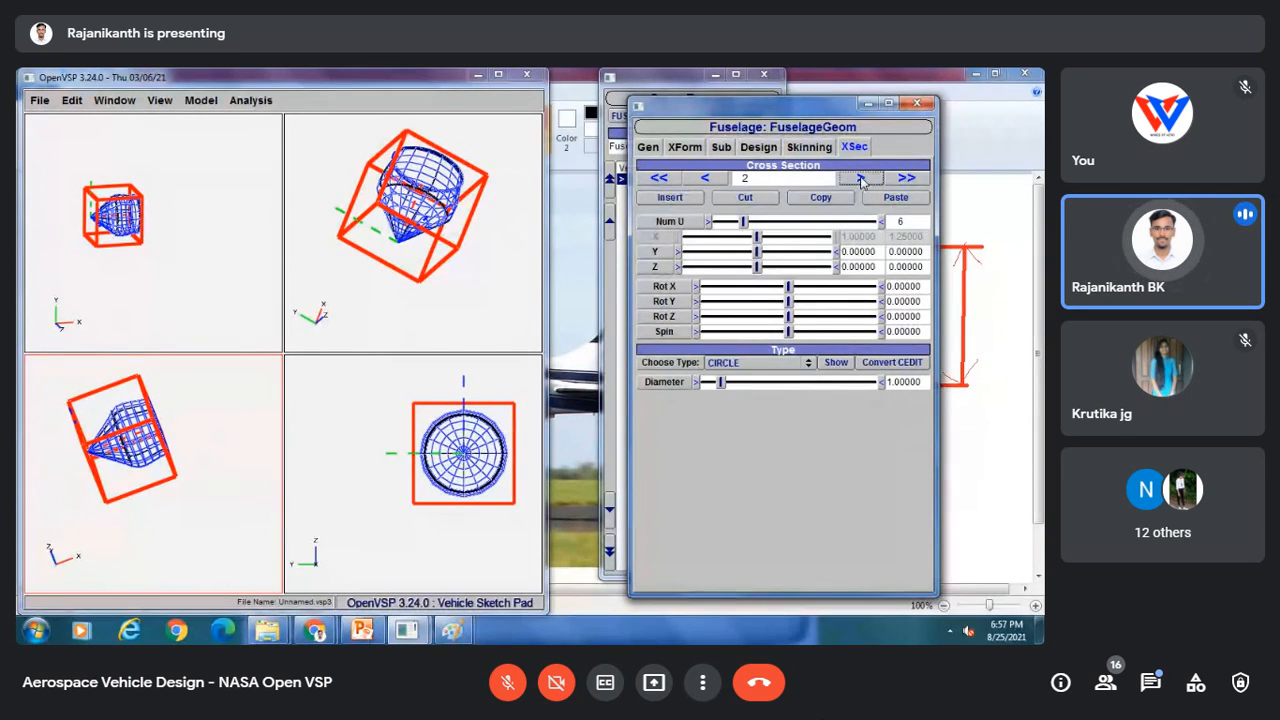
left_click(743, 366)
left_click(738, 350)
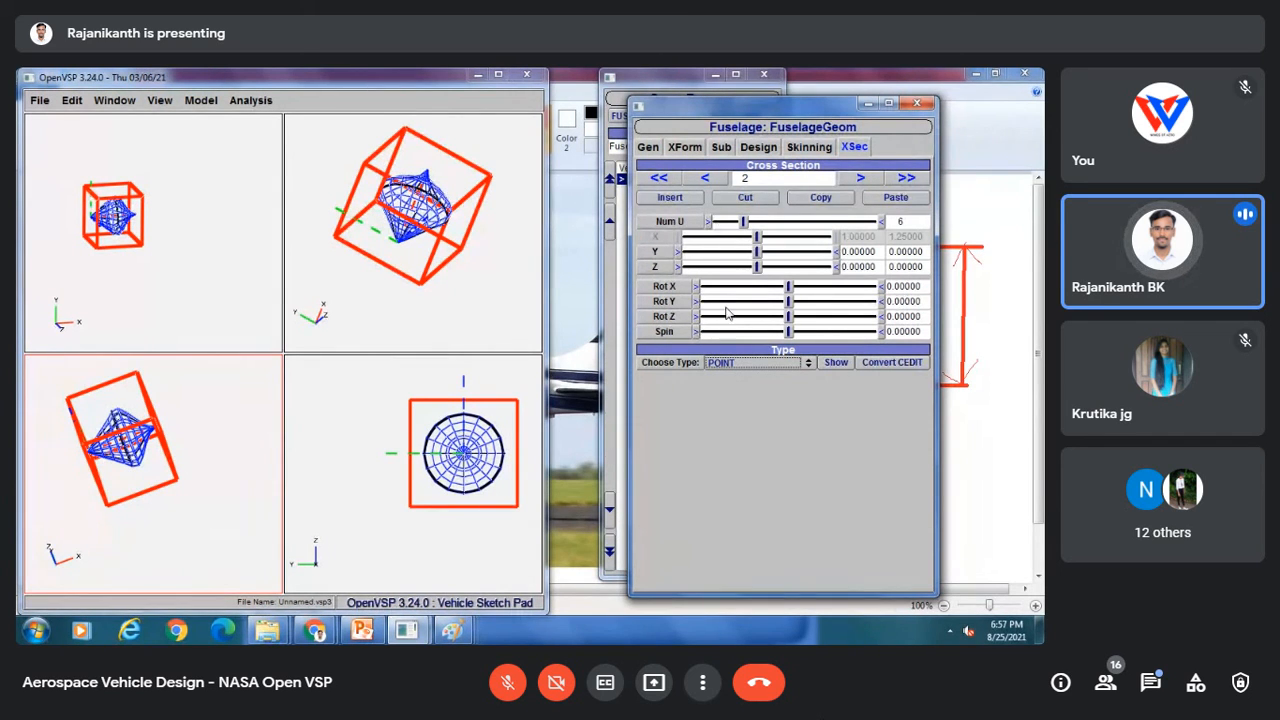
Step: Switch to a single-viewport layout, orbit the spinner, and compare it with the Paint reference image
left_click_drag(414, 202, 402, 281)
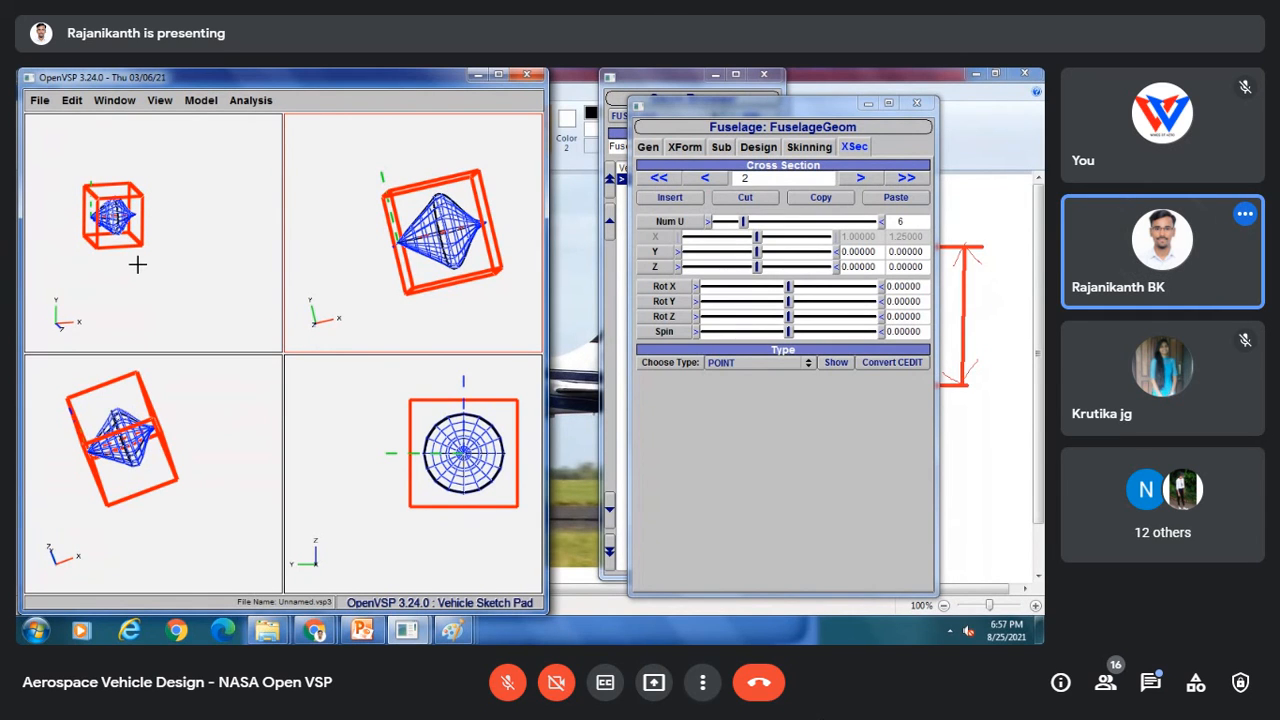
left_click(116, 100)
left_click(123, 116)
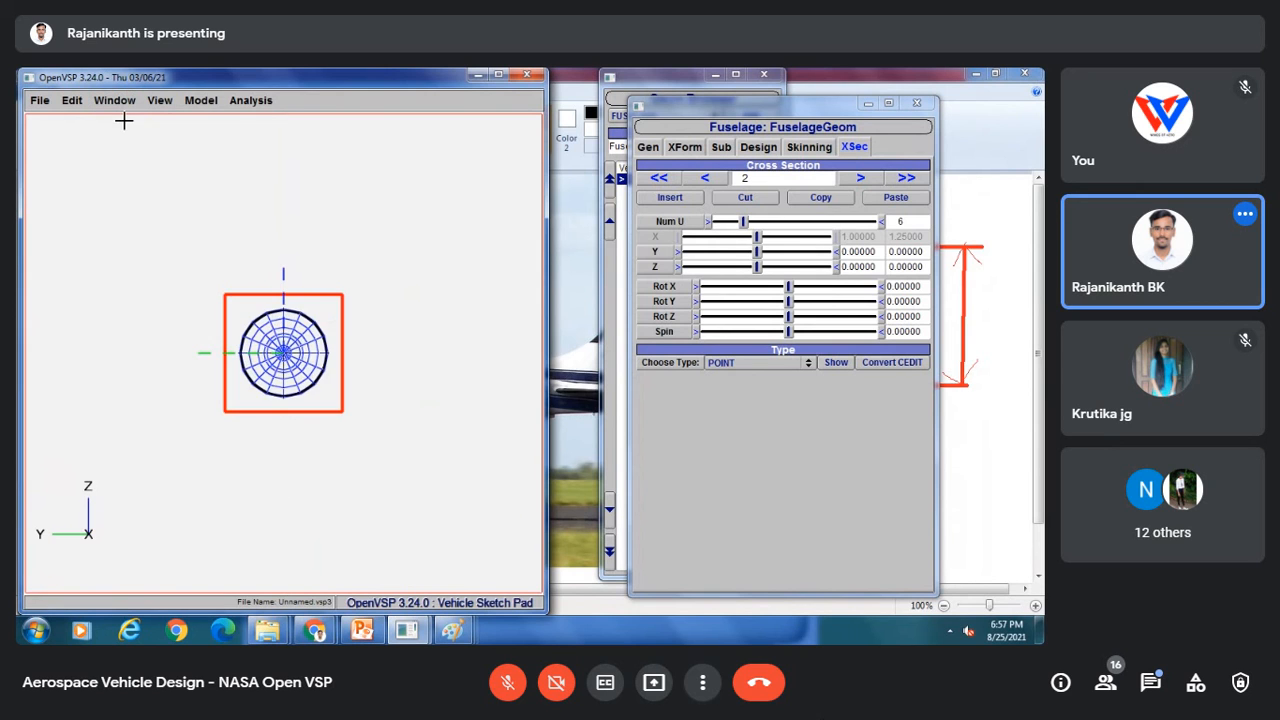
left_click_drag(348, 328, 396, 435)
mouse_move(452, 629)
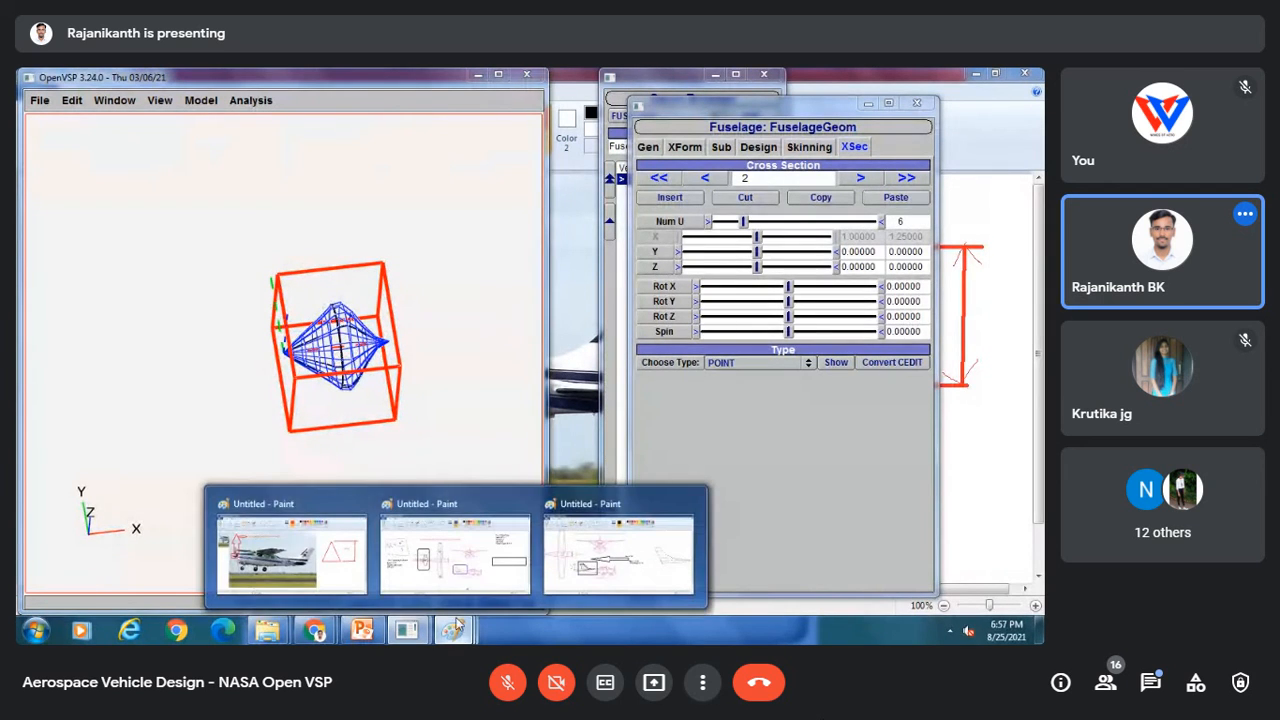
left_click(320, 548)
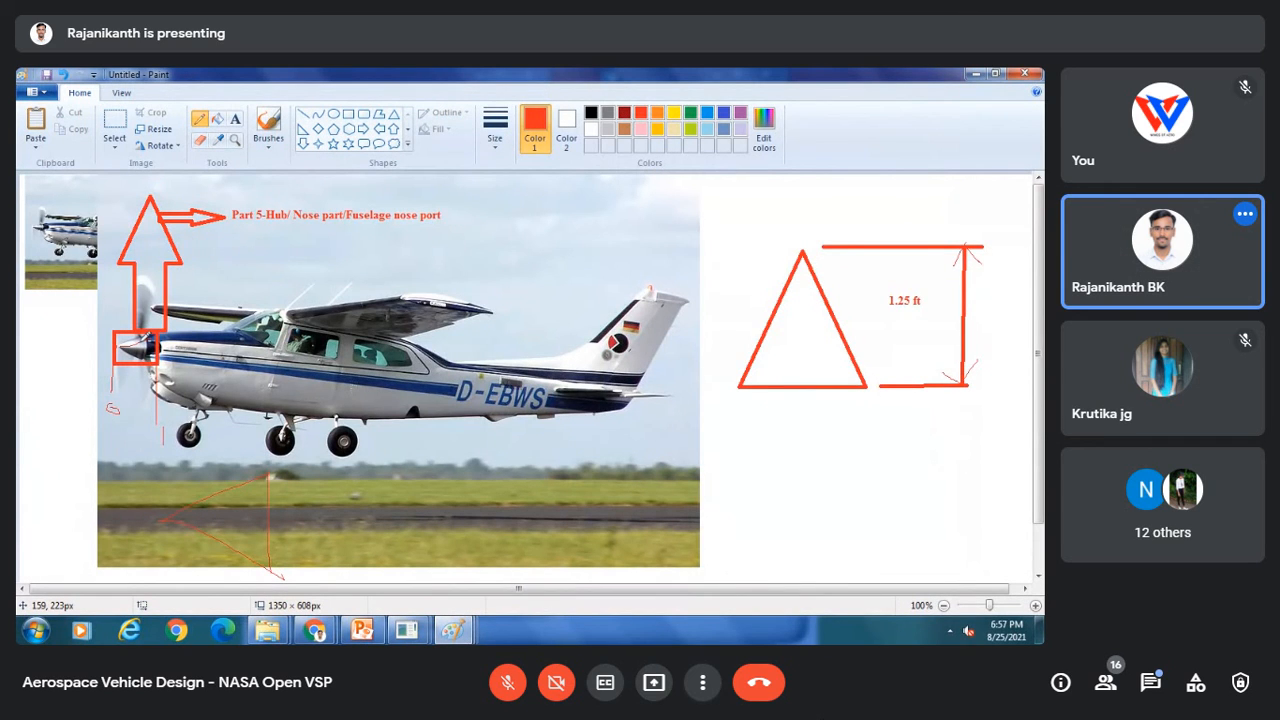
mouse_move(406, 629)
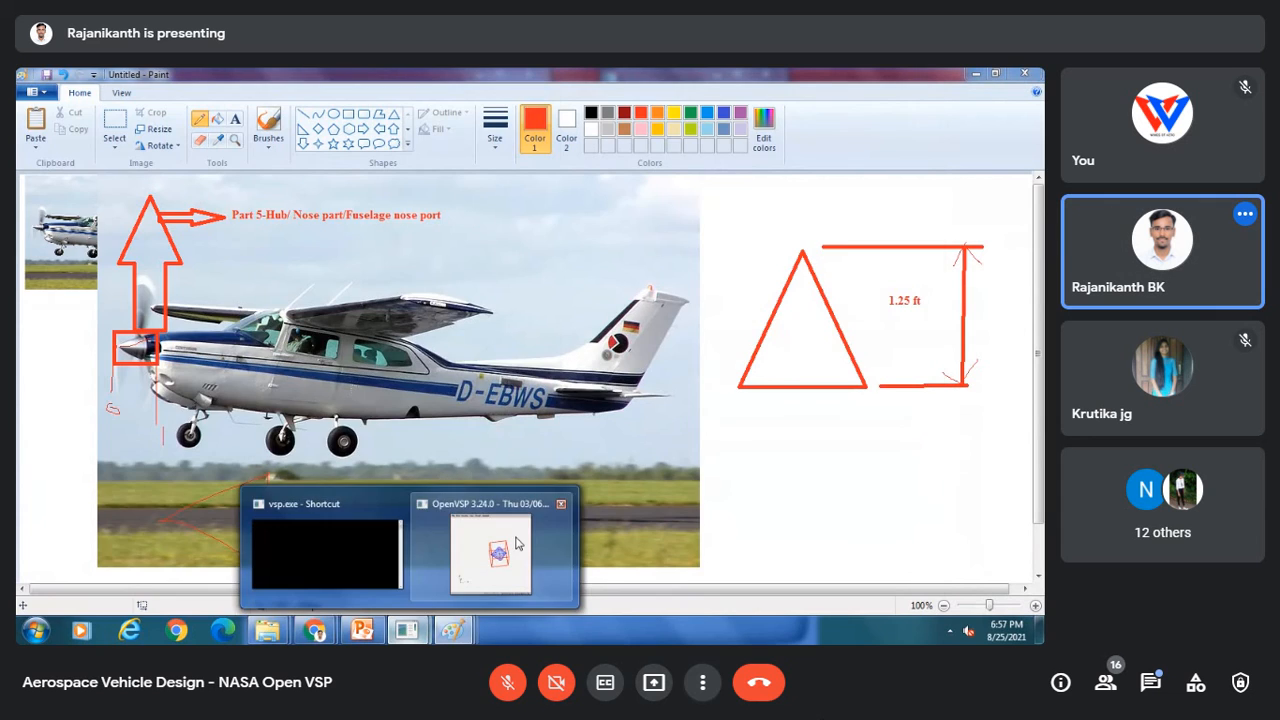
left_click(518, 544)
left_click_drag(372, 402, 317, 368)
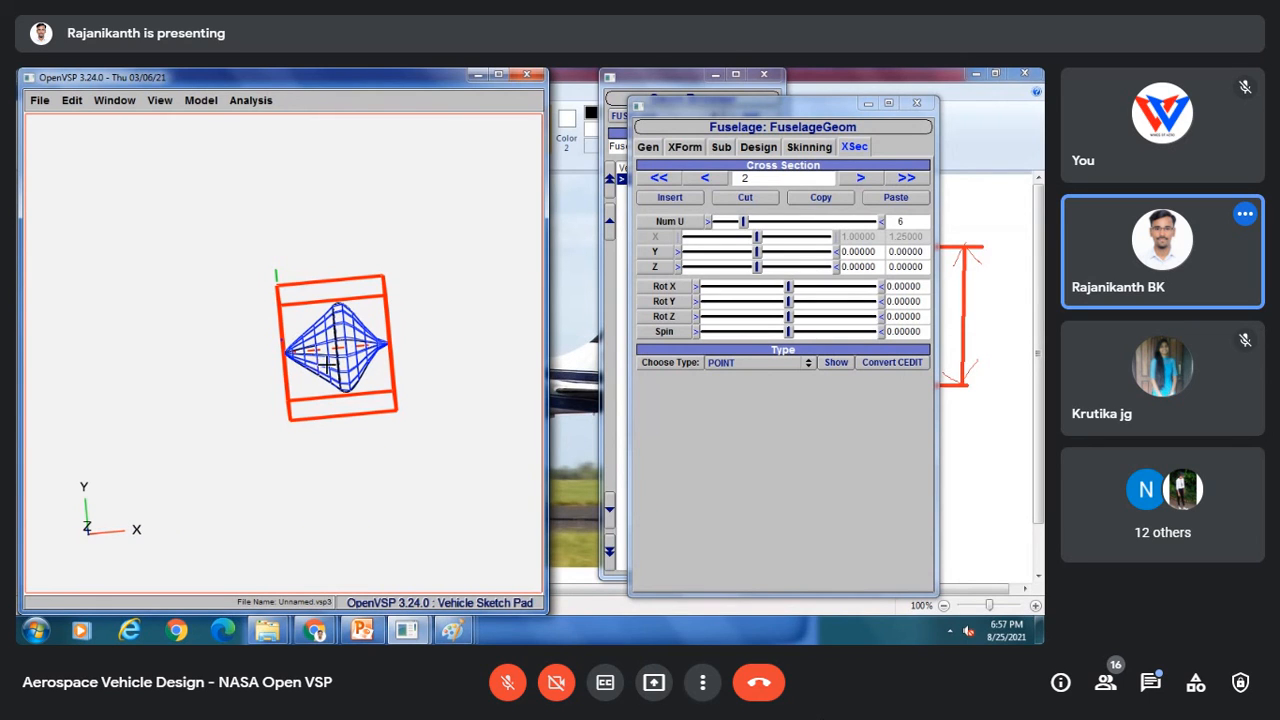
Step: Check the spinner's Design length and step through its cross sections from 0 to 2
left_click(758, 146)
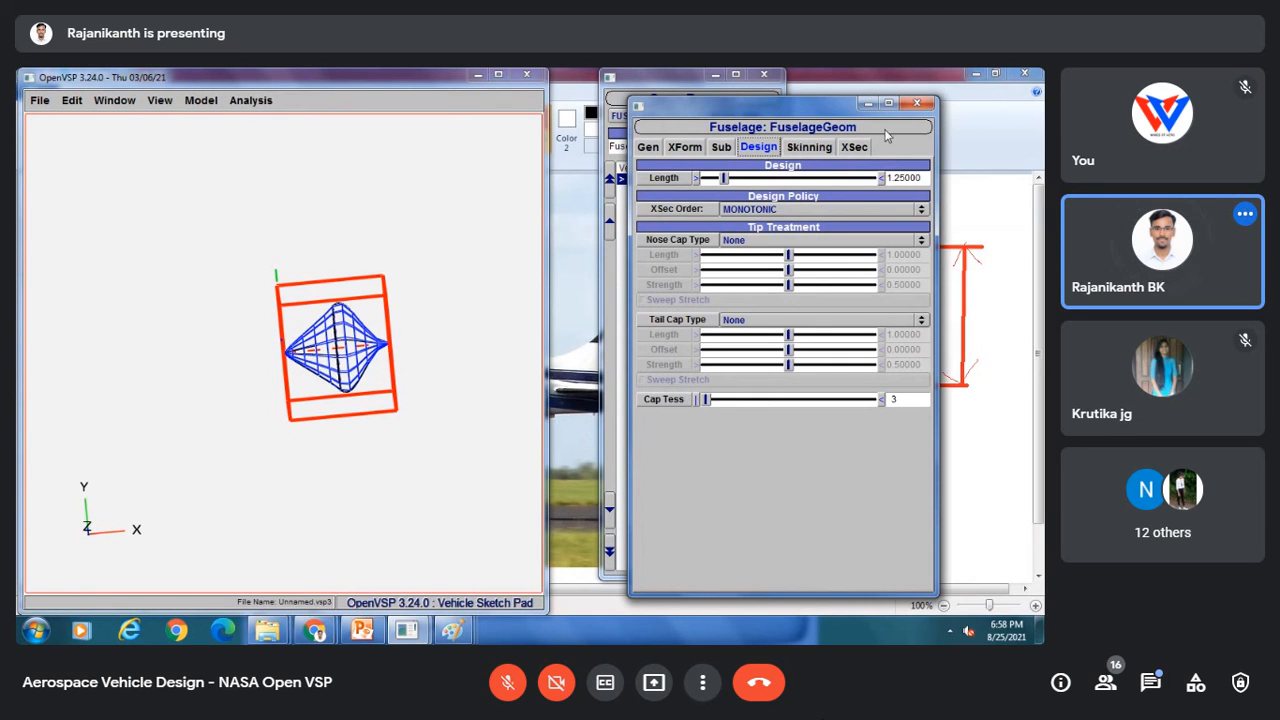
left_click(856, 147)
left_click(720, 179)
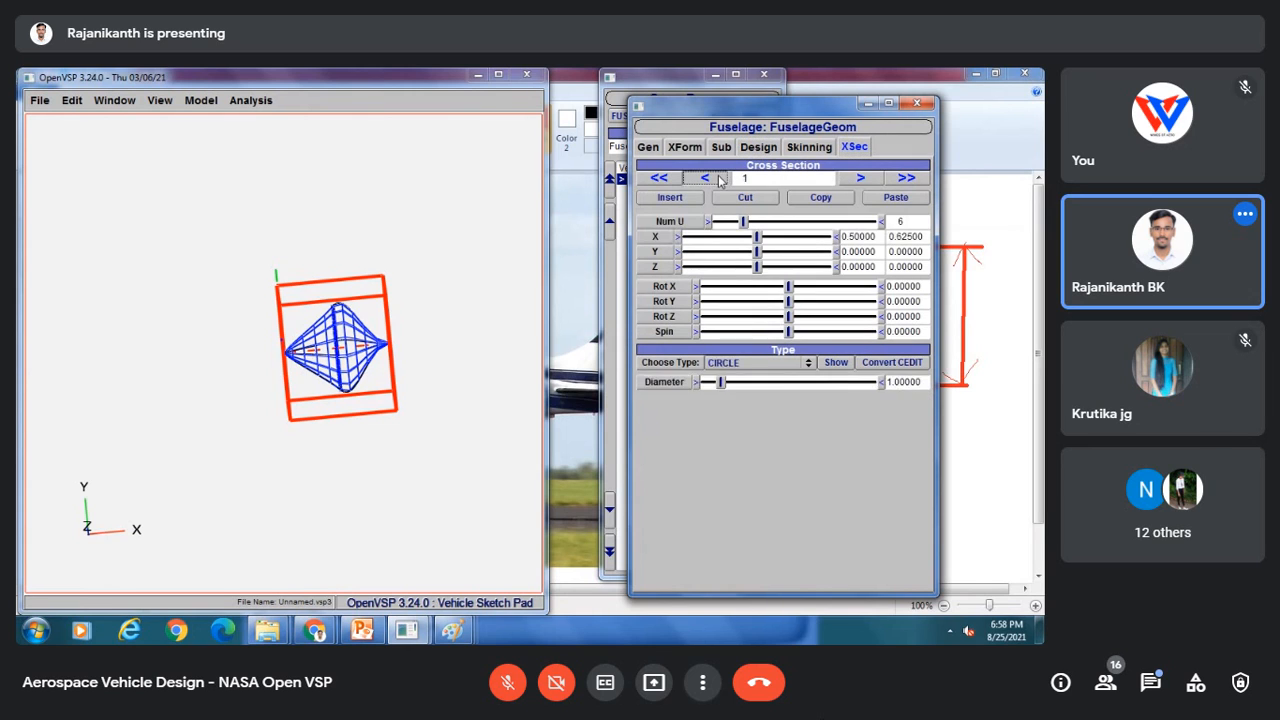
left_click(720, 179)
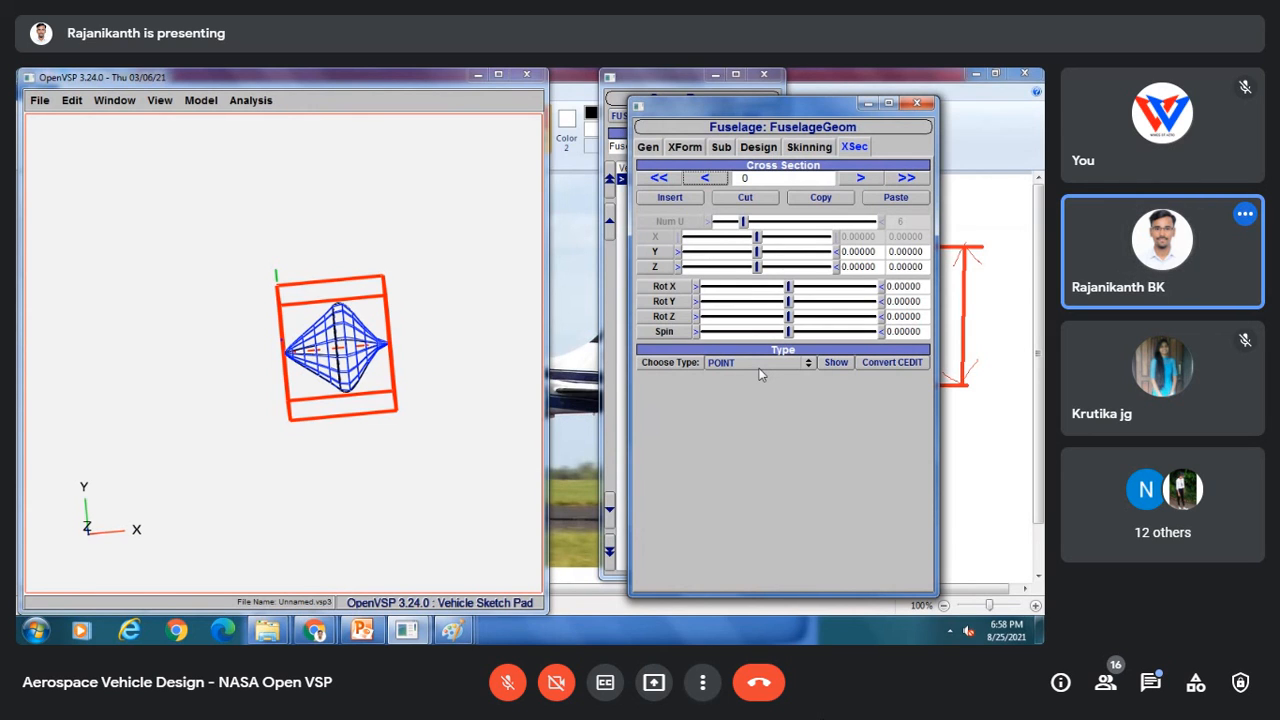
left_click(860, 178)
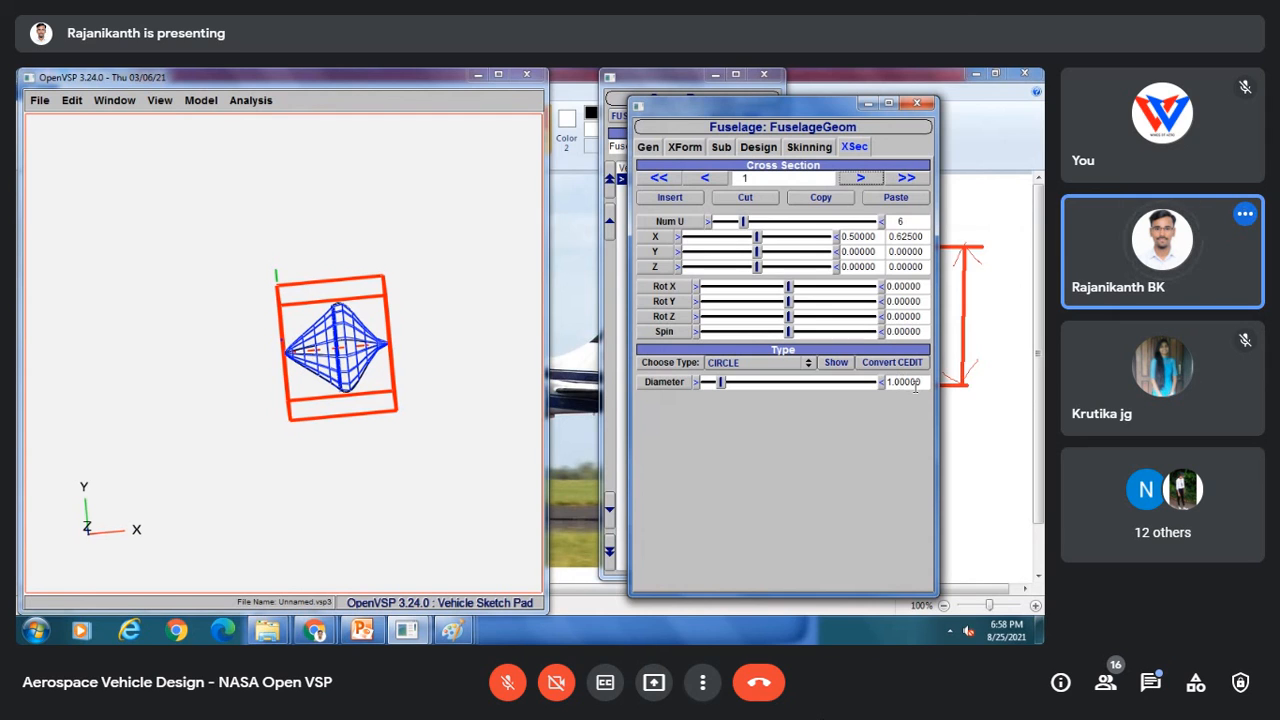
left_click(859, 178)
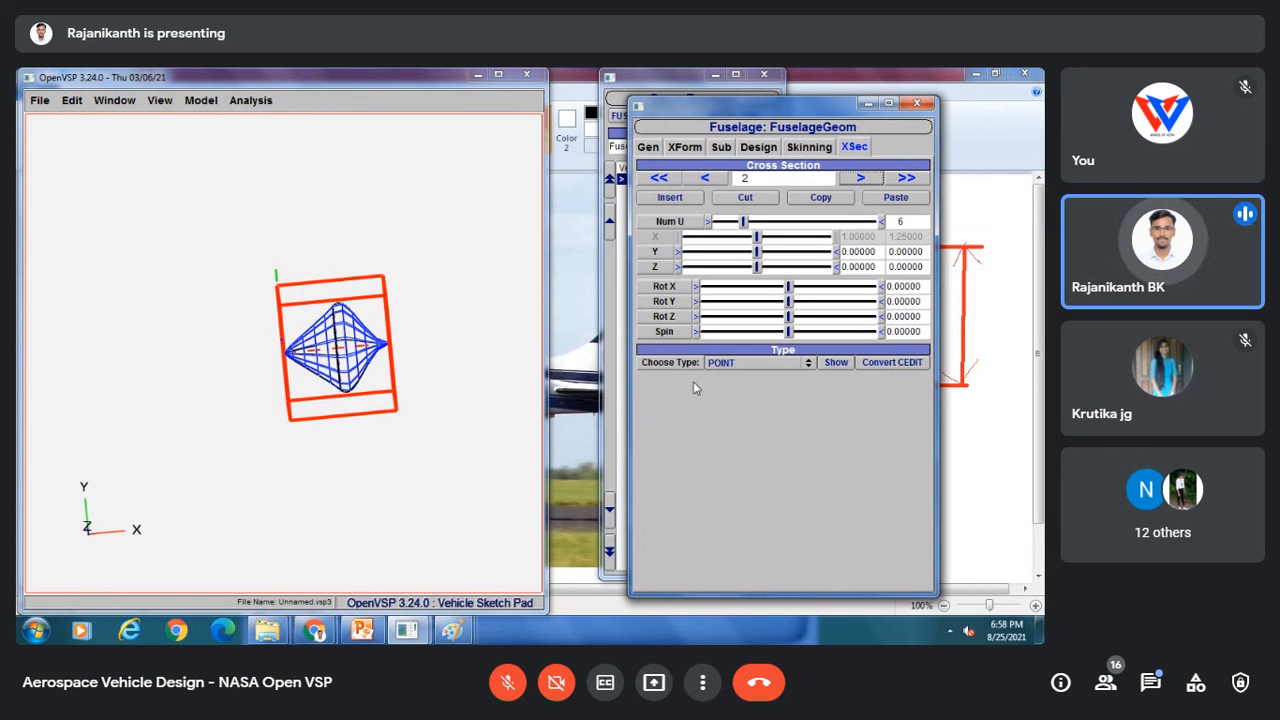
left_click_drag(388, 342, 383, 359)
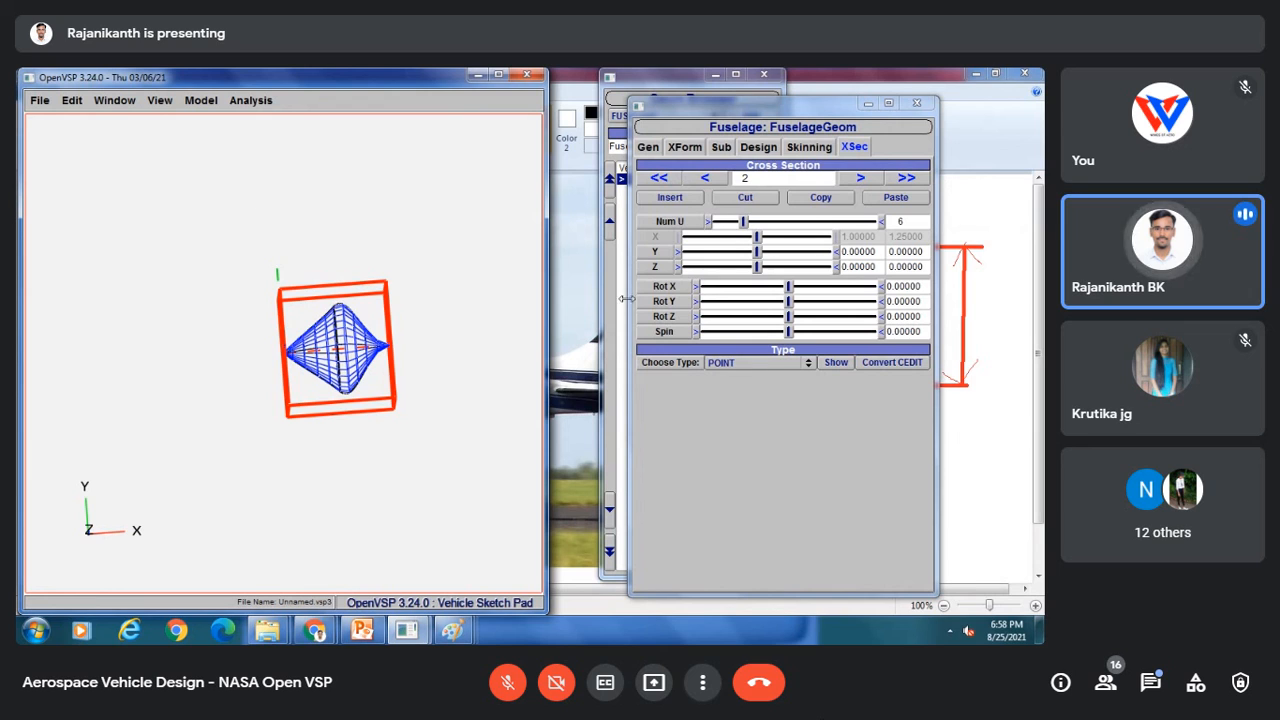
Step: Switch the display to the Top view of the spinner
left_click(39, 100)
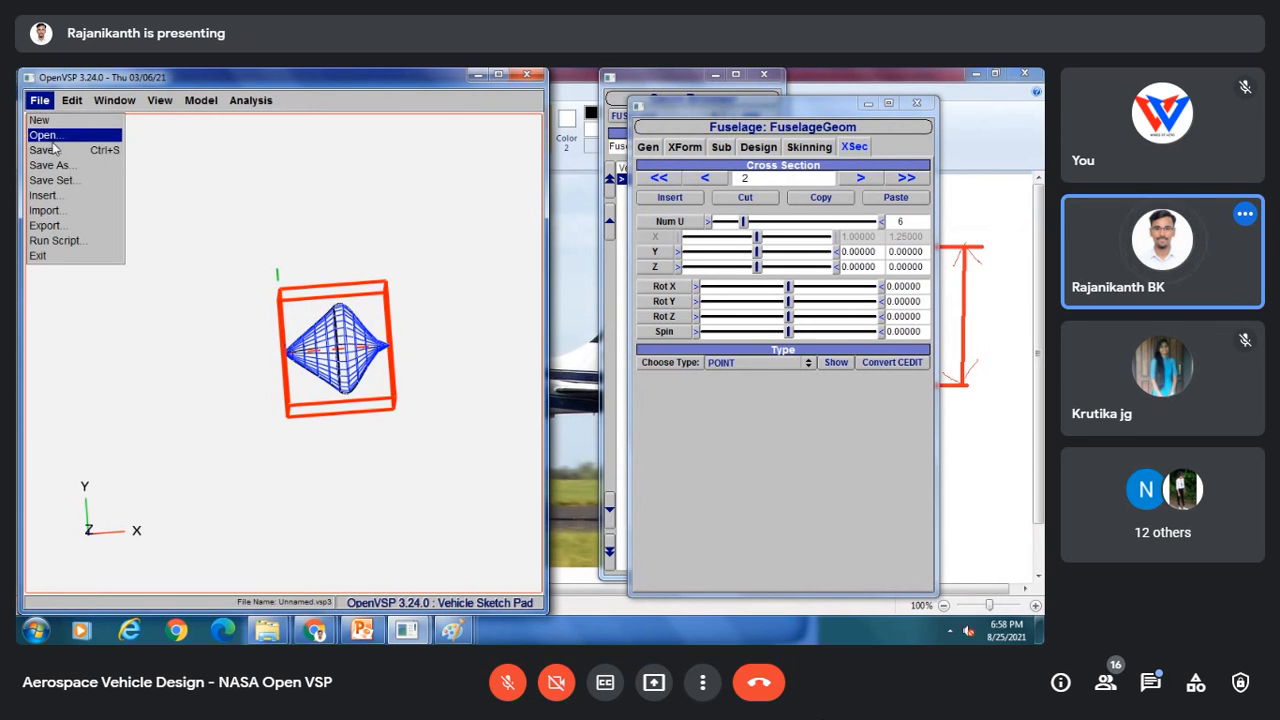
left_click(317, 343)
left_click_drag(314, 335, 171, 126)
left_click(157, 101)
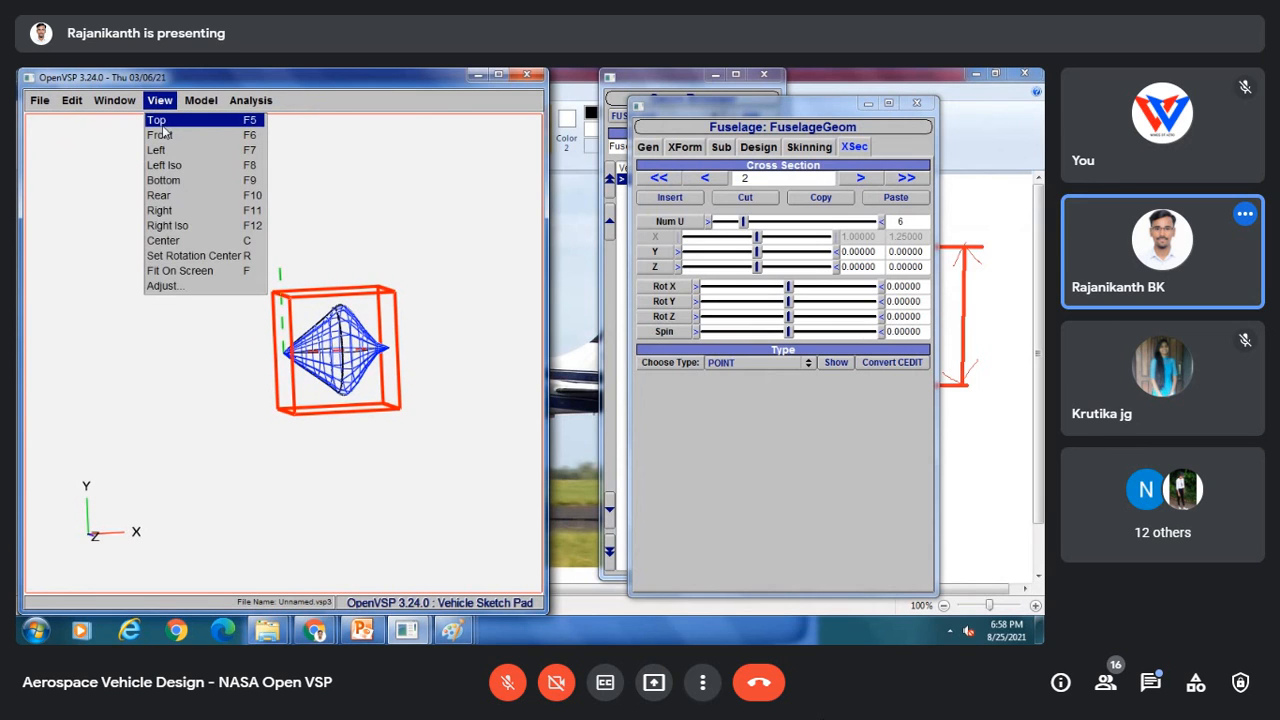
left_click(160, 134)
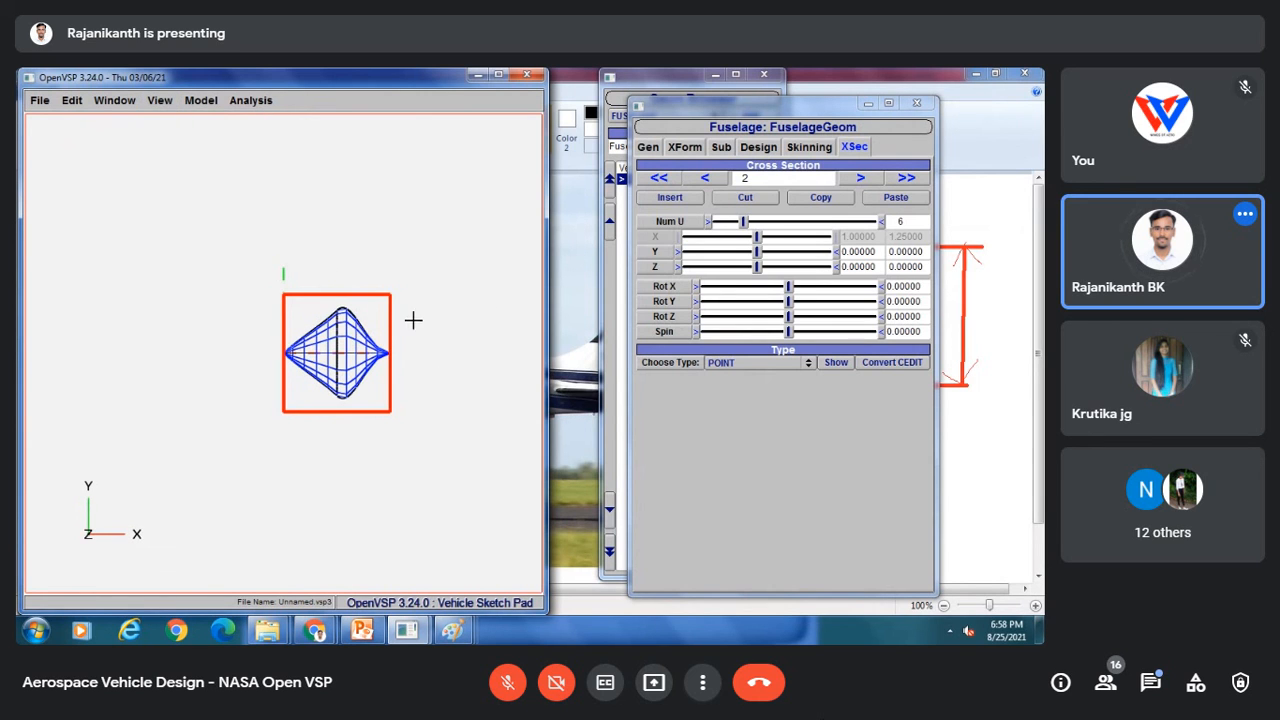
Step: Try the None and Shade surface displays for the spinner, returning to Wire display
left_click_drag(757, 107, 919, 123)
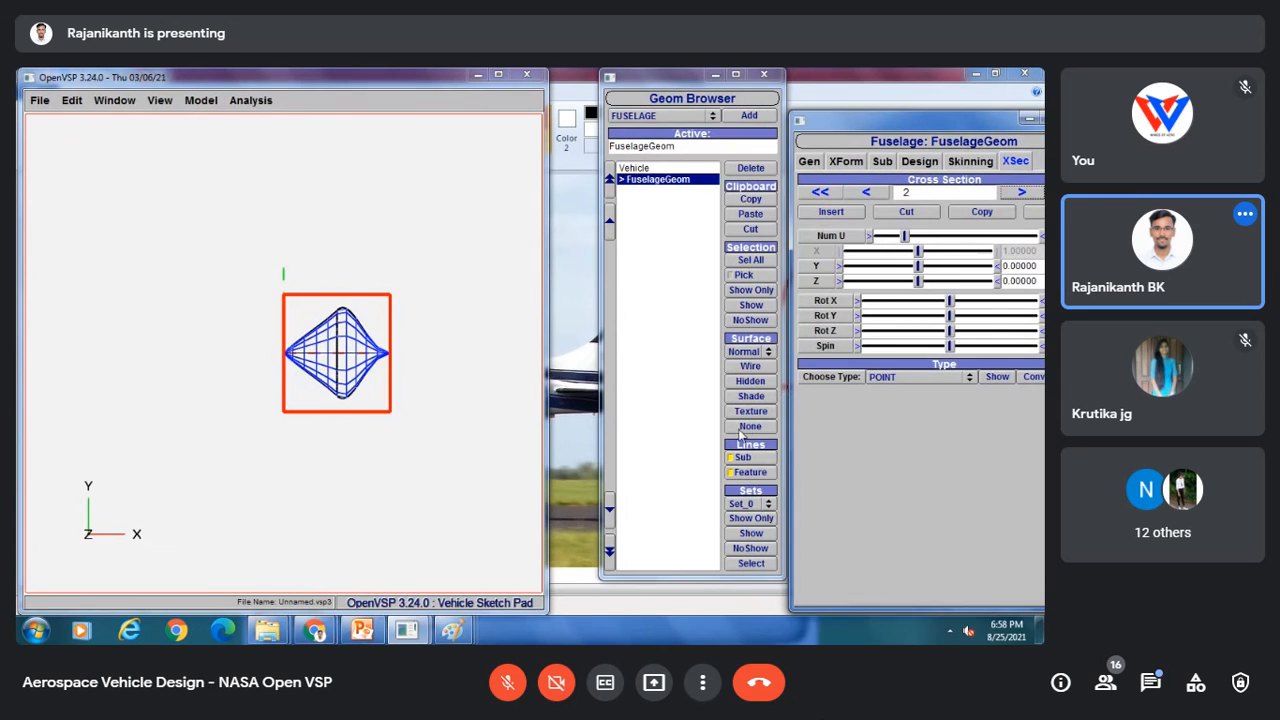
left_click(746, 427)
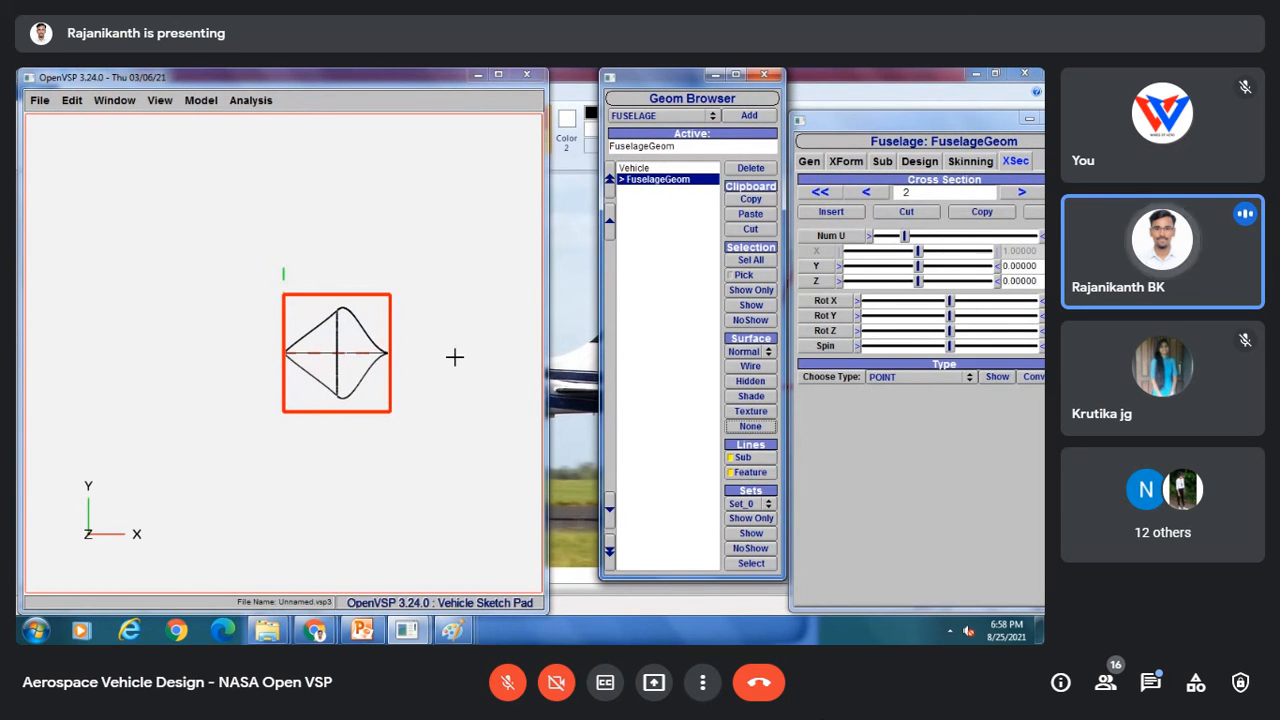
left_click(666, 400)
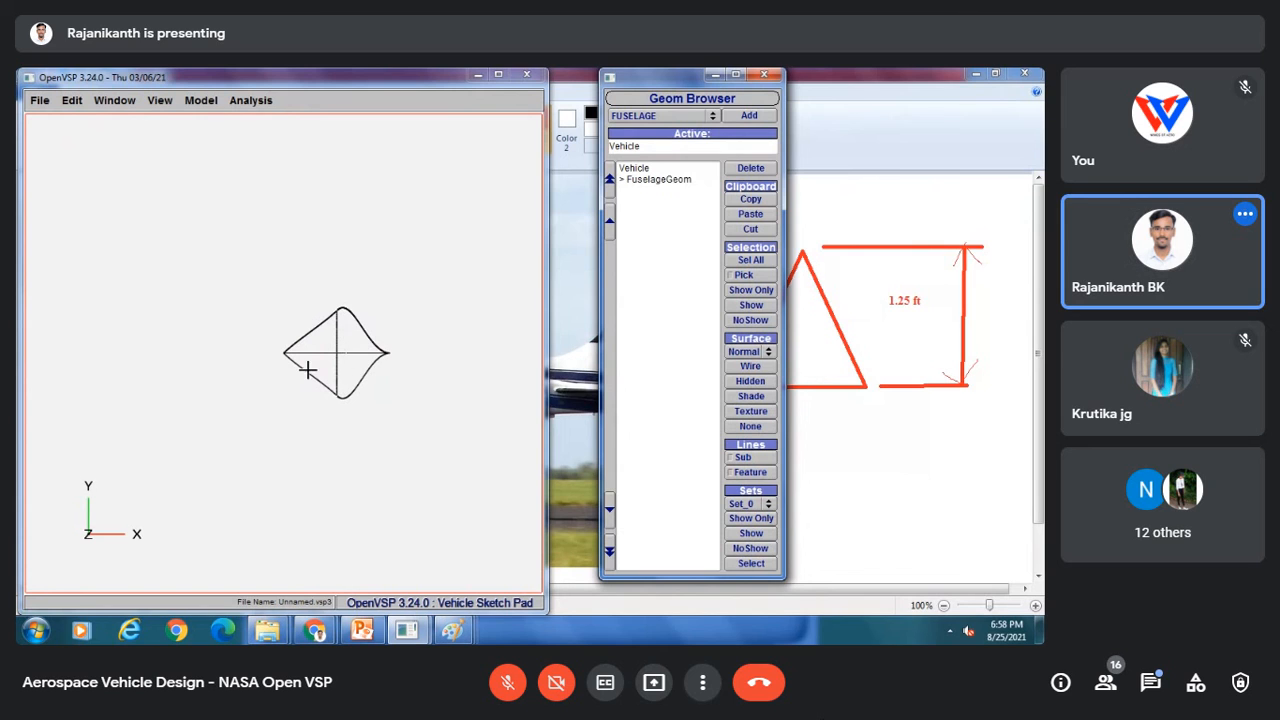
mouse_move(297, 367)
left_mouse_down()
mouse_move(411, 437)
mouse_move(358, 408)
left_mouse_up()
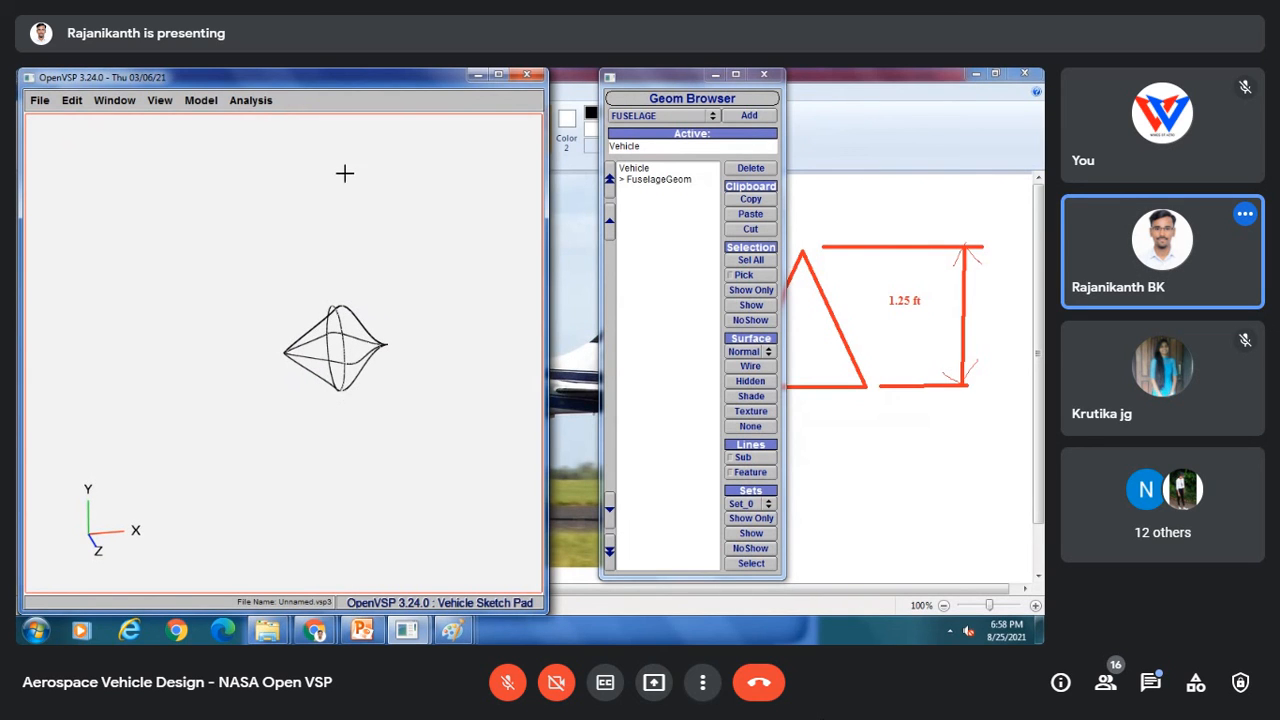
left_click(655, 179)
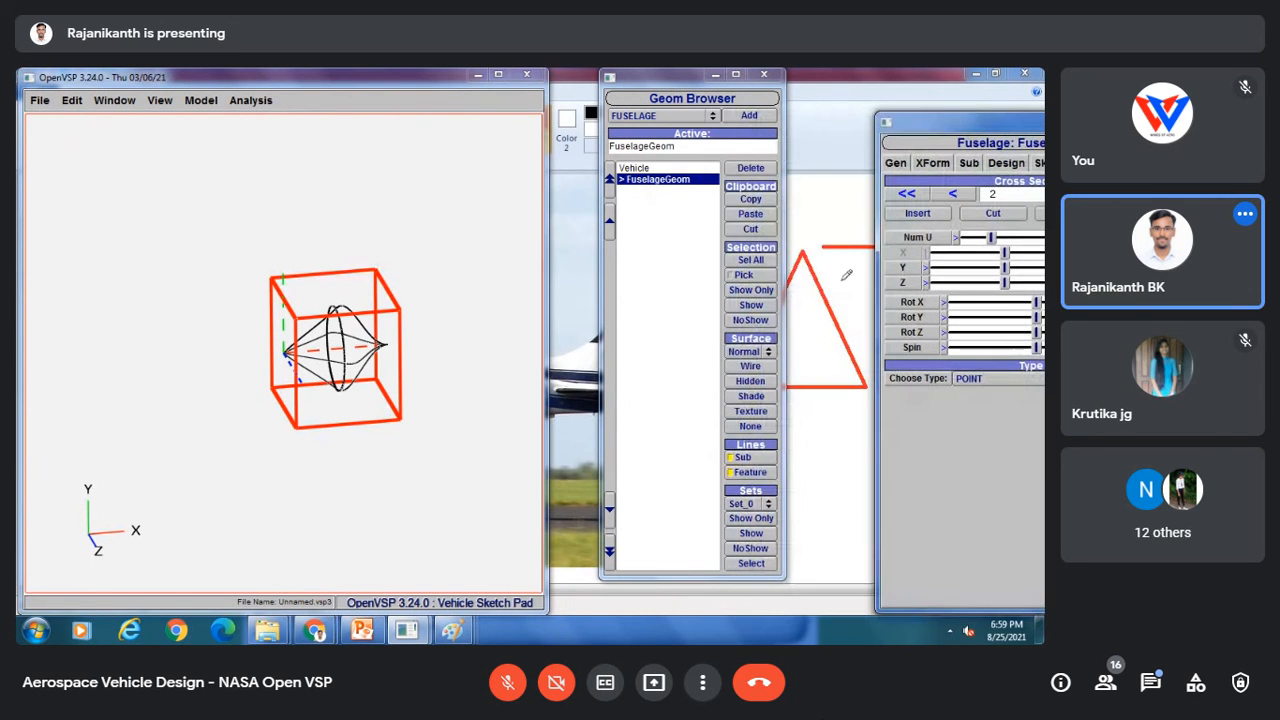
left_click(750, 397)
mouse_move(397, 321)
left_mouse_down()
mouse_move(249, 343)
mouse_move(277, 463)
mouse_move(466, 397)
mouse_move(346, 456)
mouse_move(420, 331)
left_mouse_up()
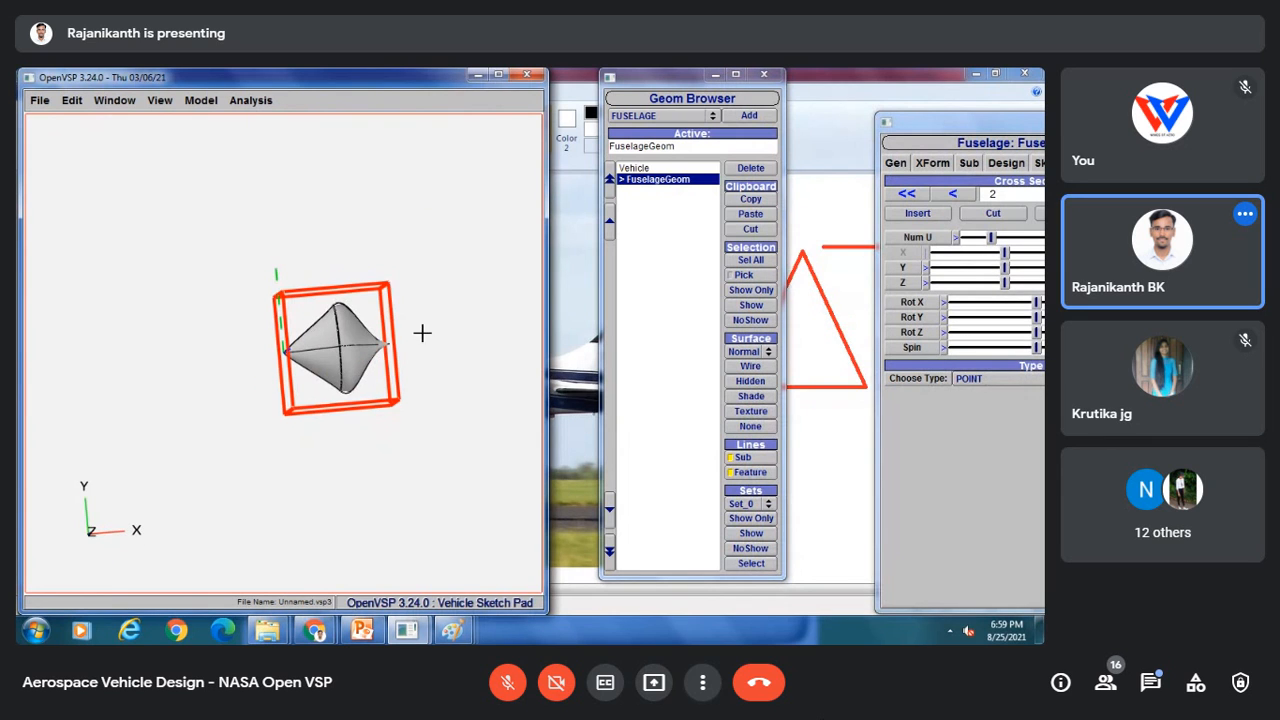
left_click(750, 366)
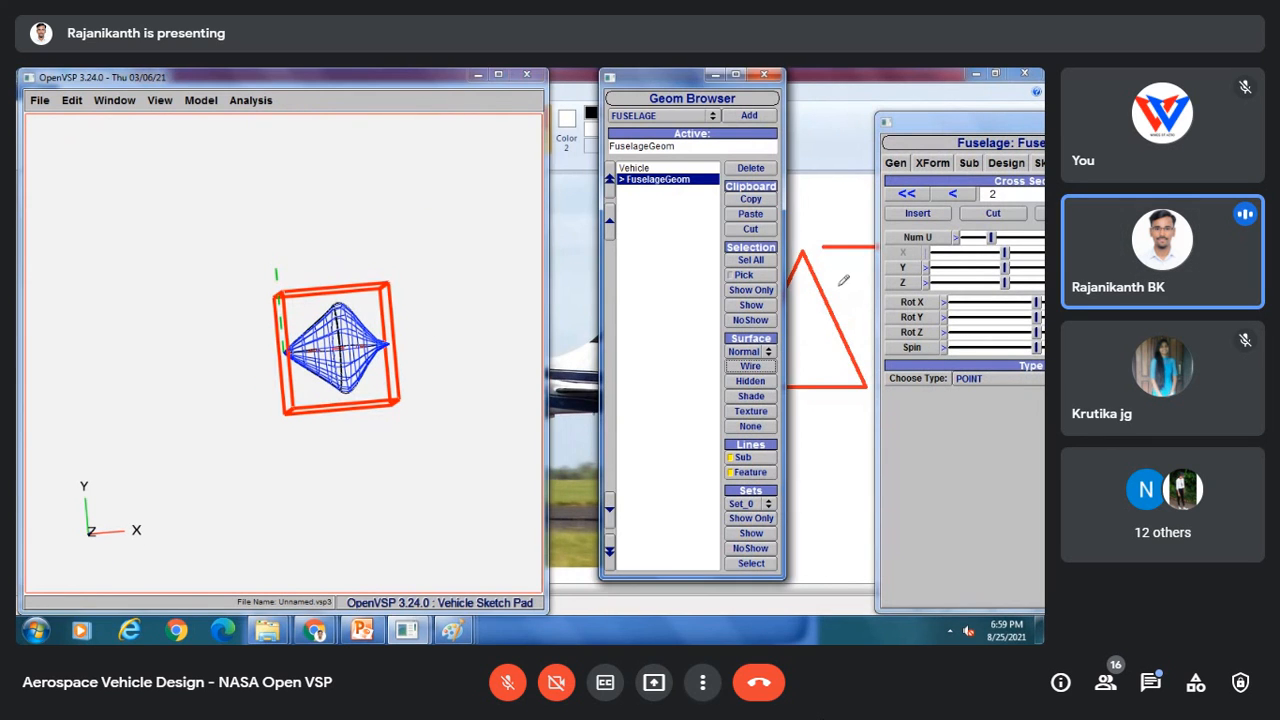
Step: Save the model as Part 5 Hub in the Cessna 210 model folder
left_click(40, 100)
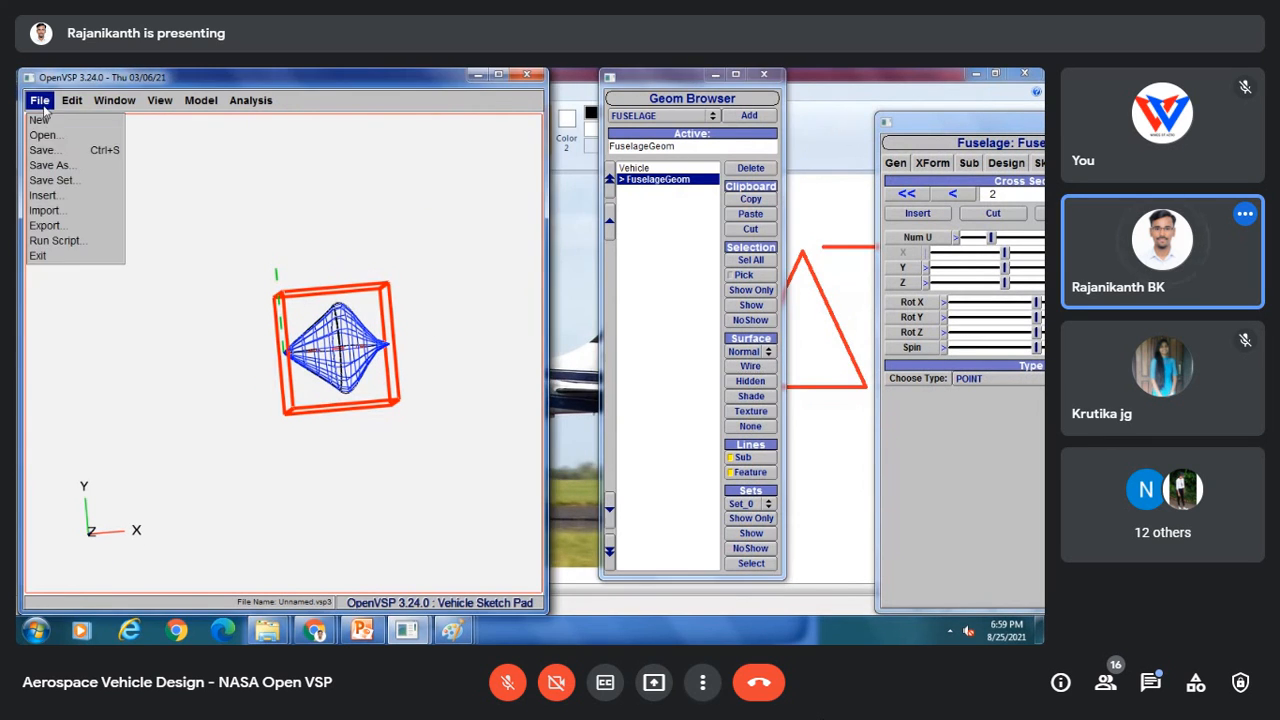
left_click(60, 168)
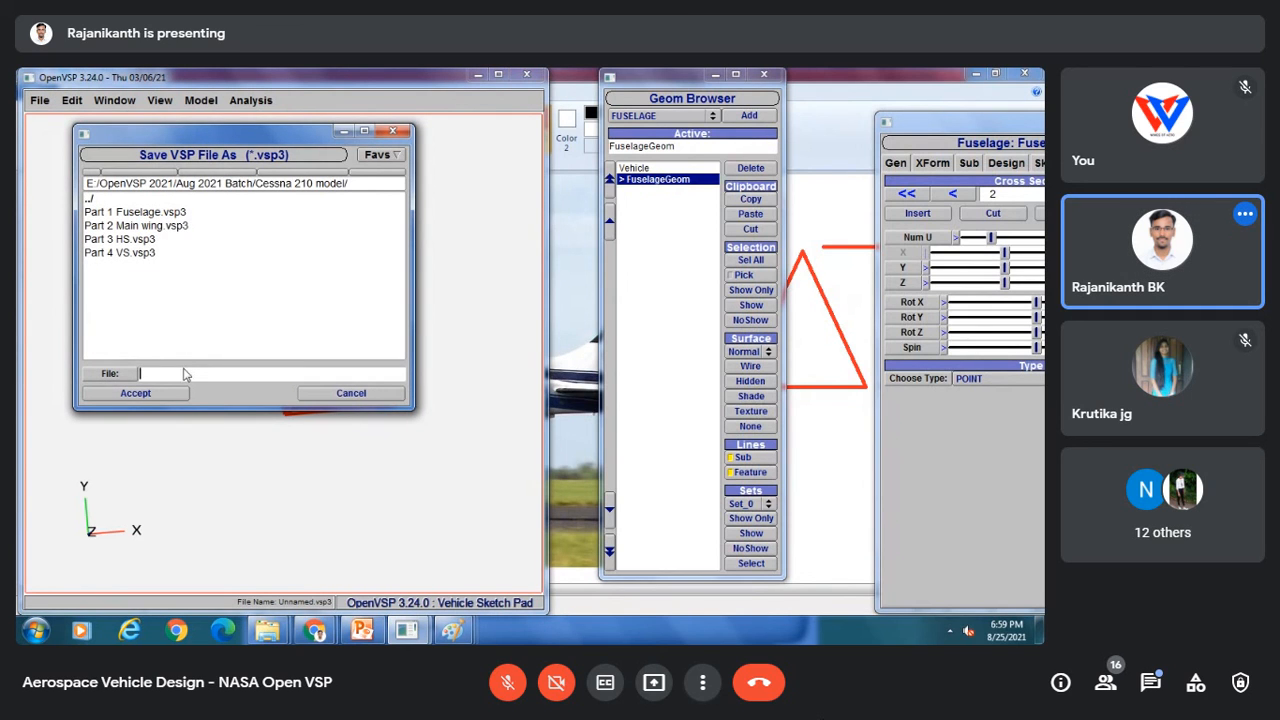
type("Part 5 Hub")
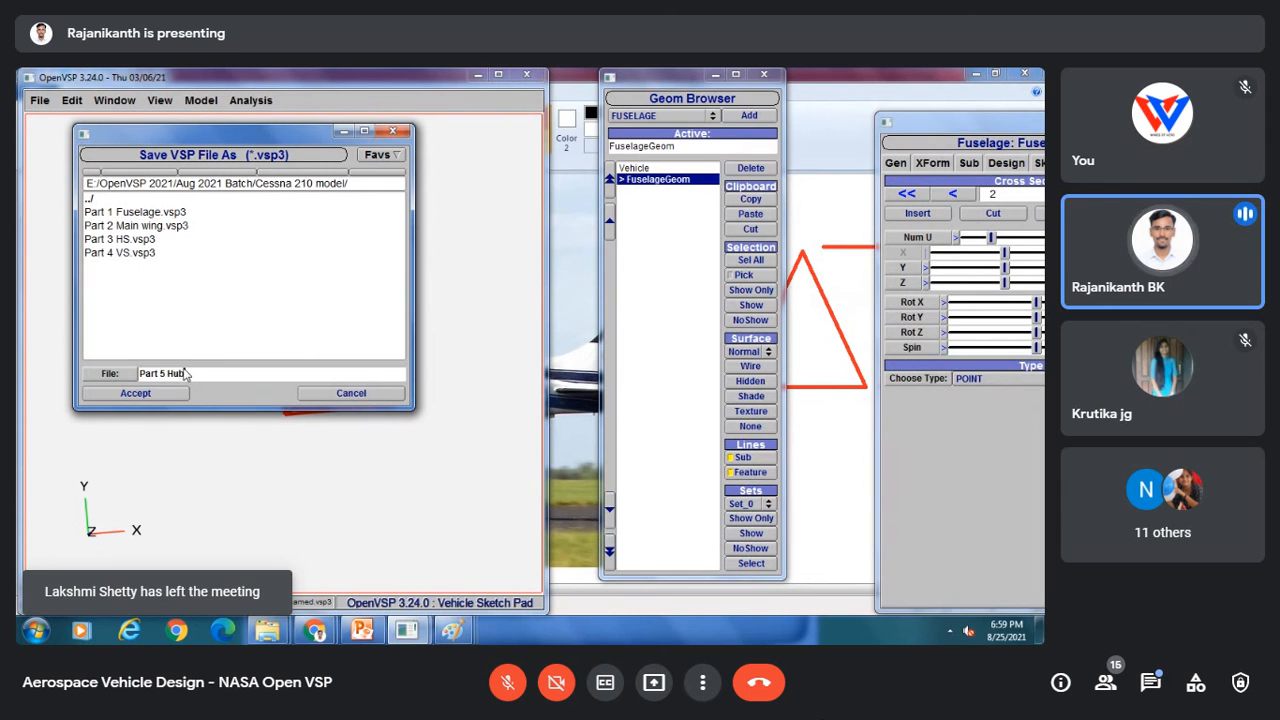
left_click(154, 394)
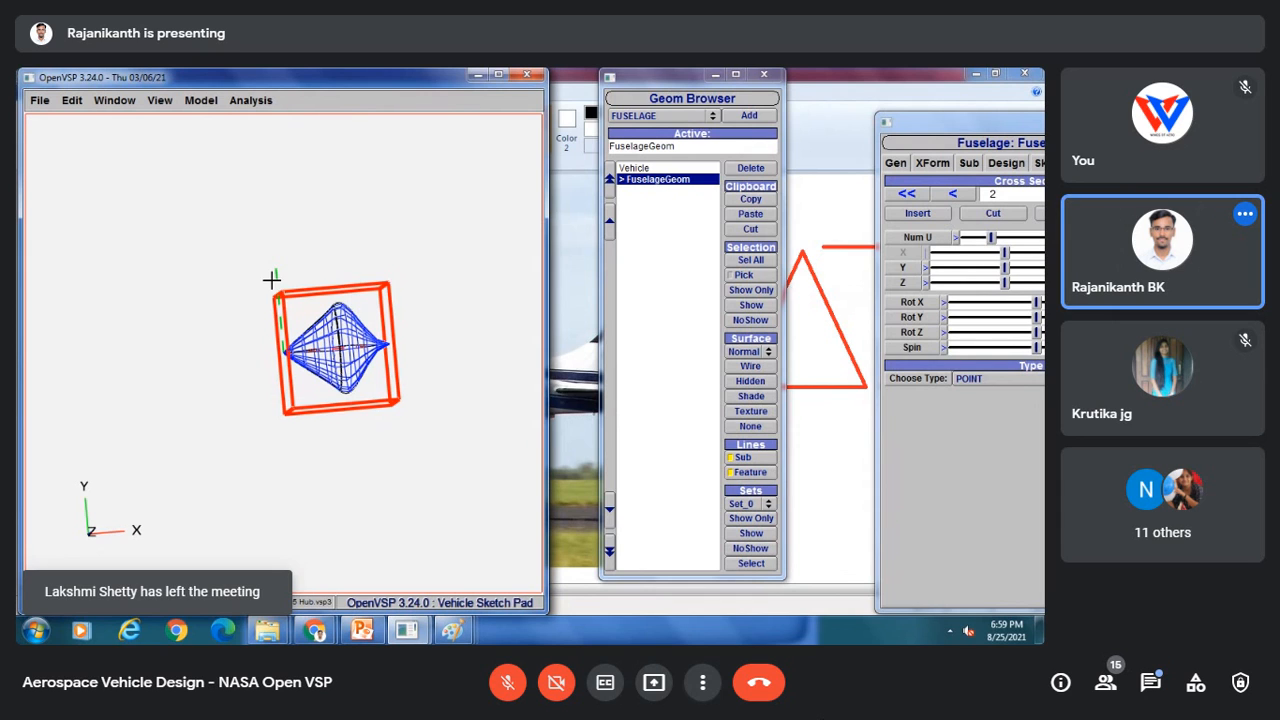
Step: Orbit the spinner and switch to the Paint reference image
left_click_drag(274, 280, 276, 344)
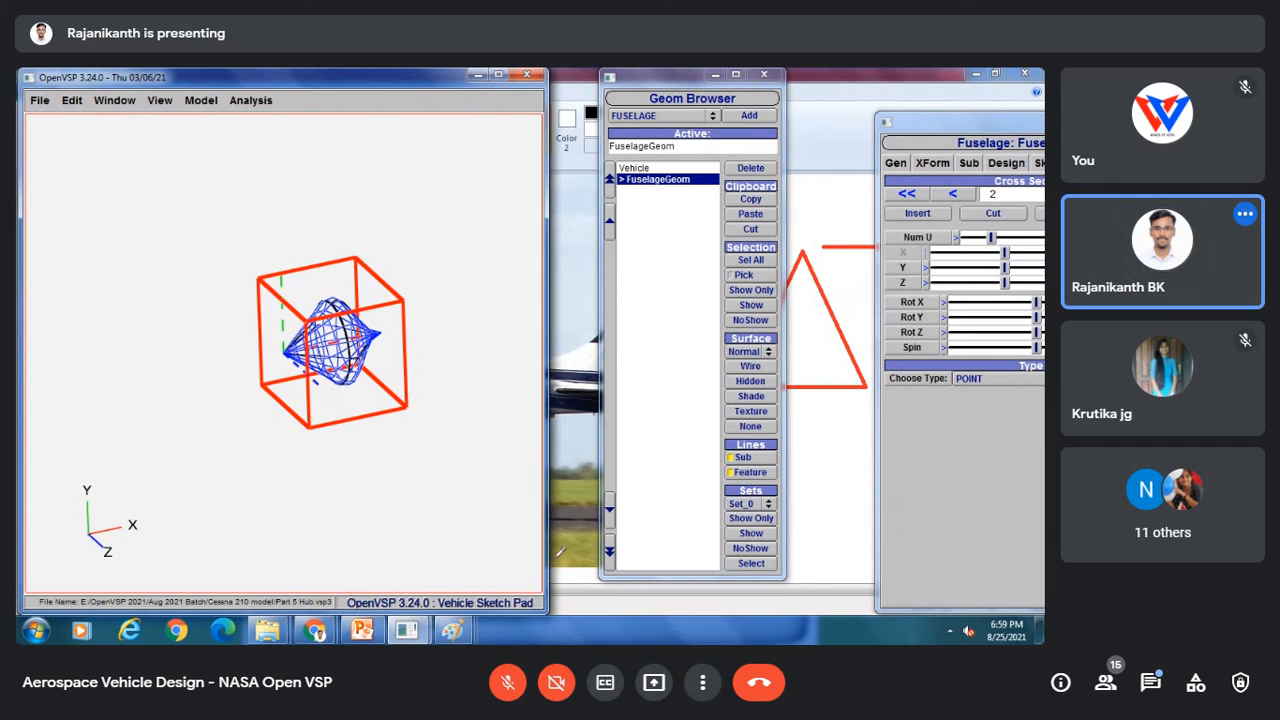
mouse_move(442, 620)
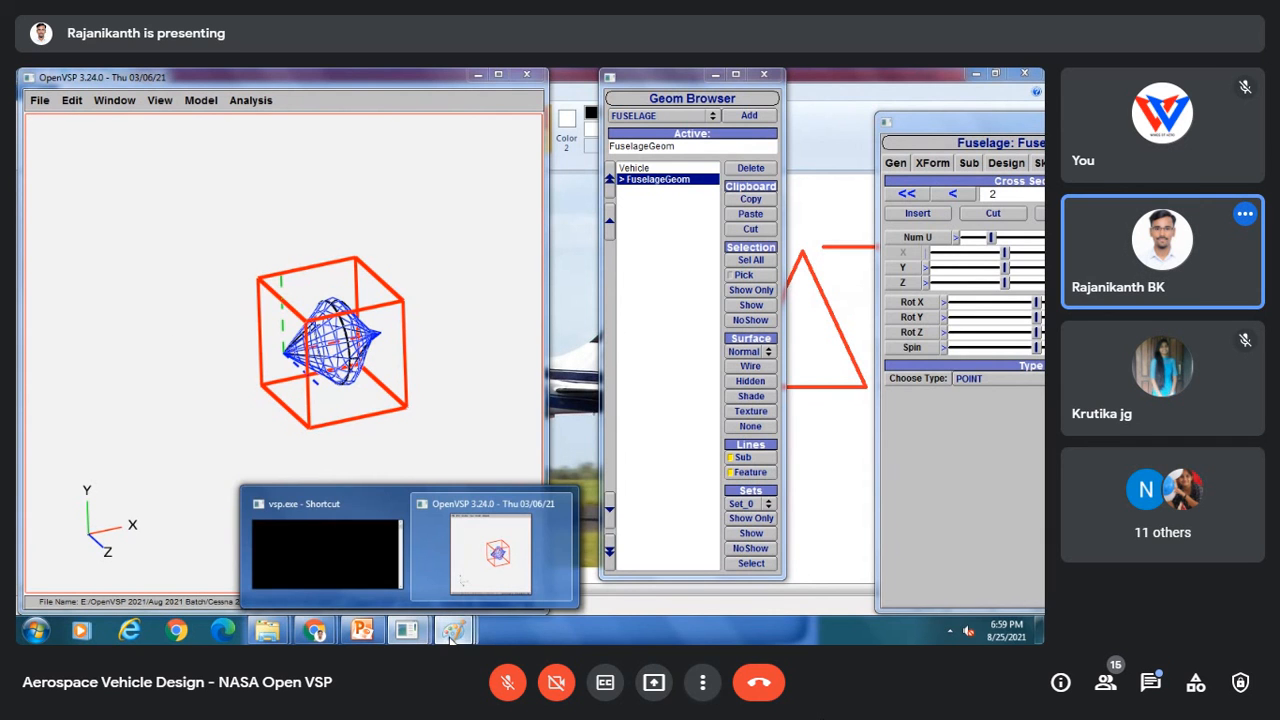
left_click(316, 560)
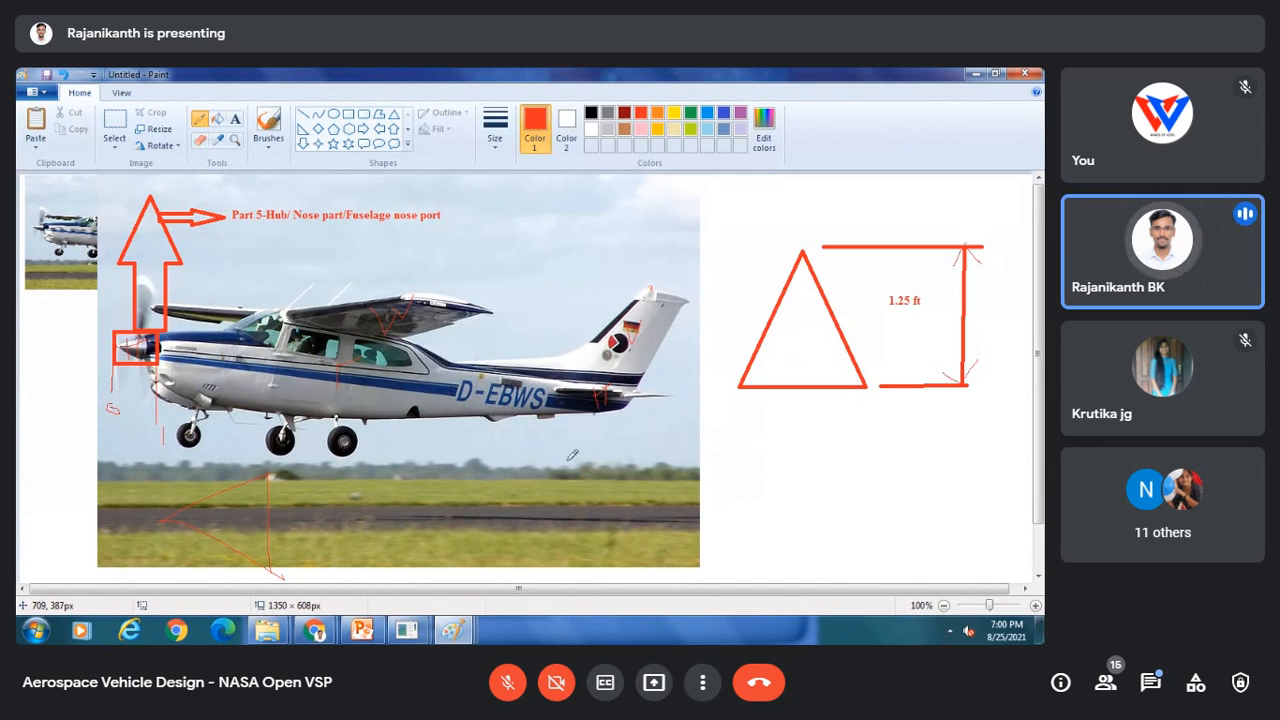
mouse_move(418, 633)
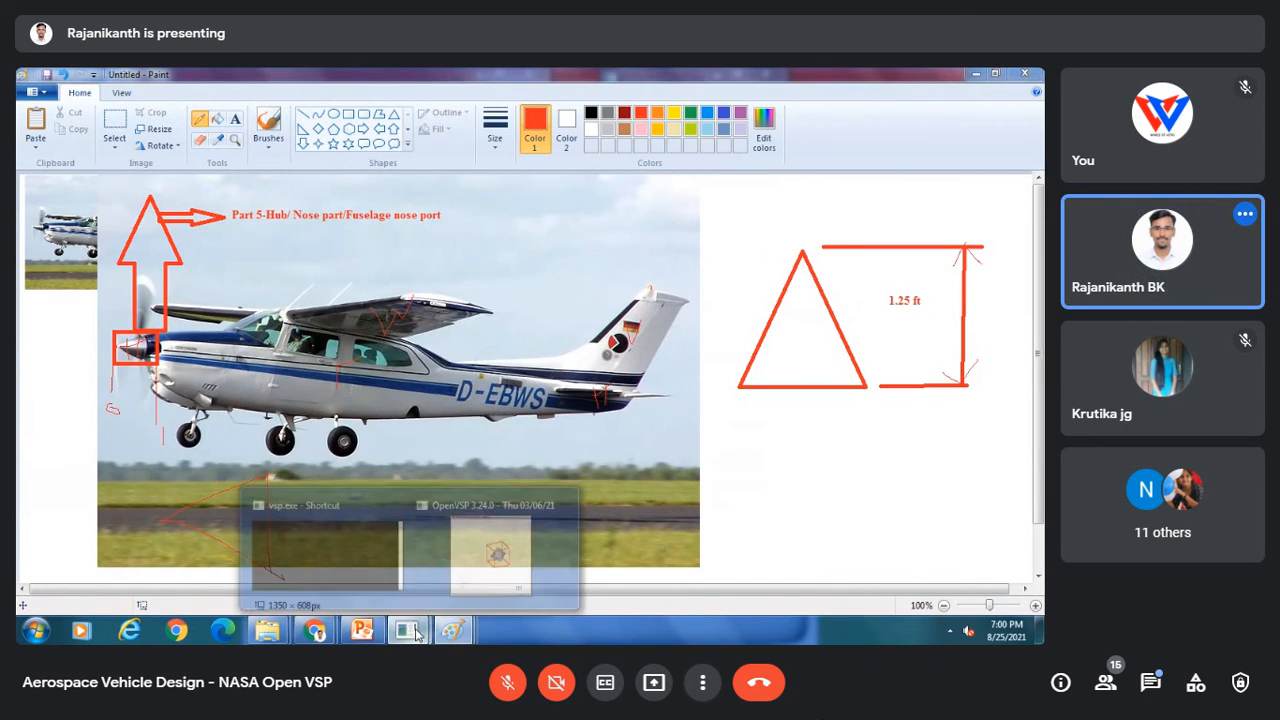
left_click(491, 545)
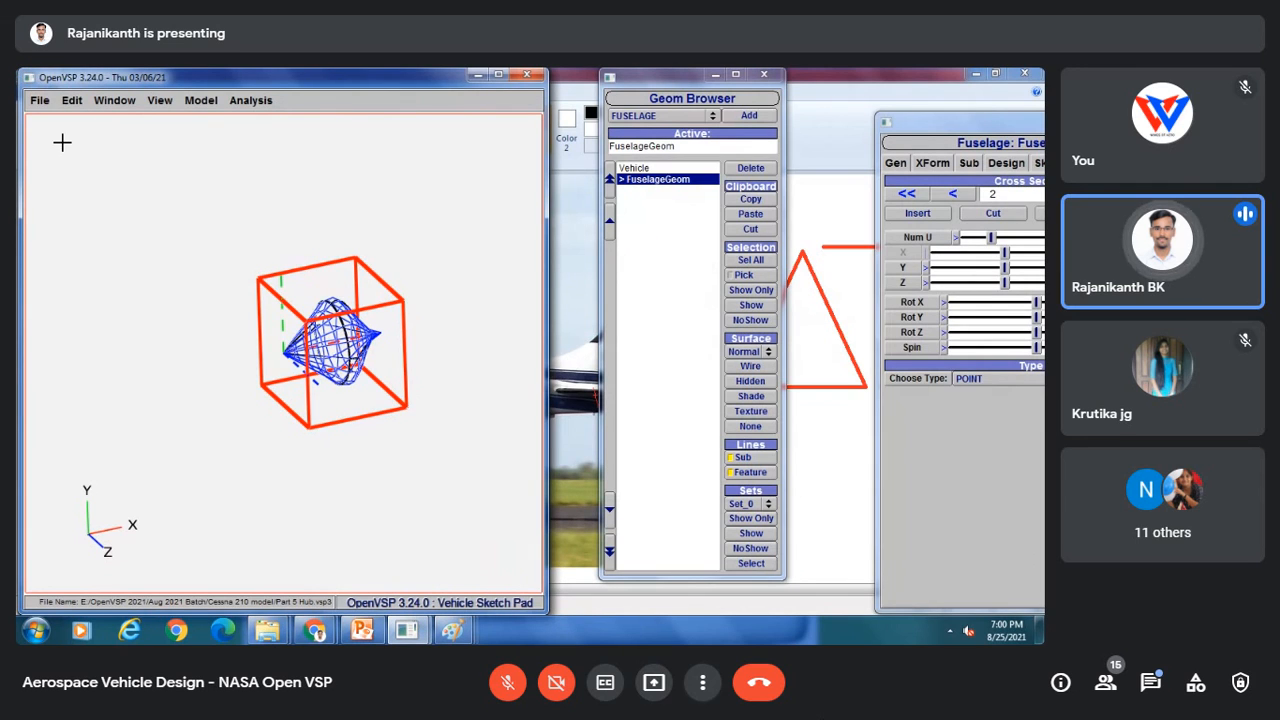
left_click(38, 101)
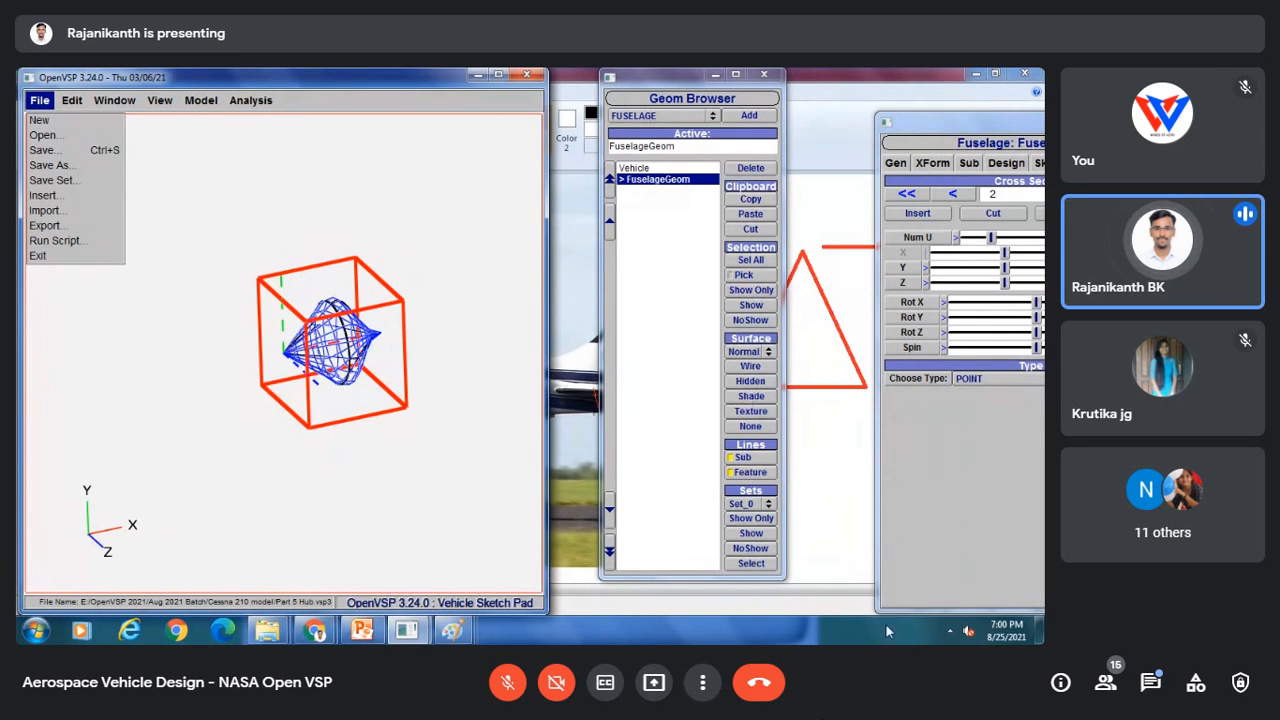
mouse_move(320, 635)
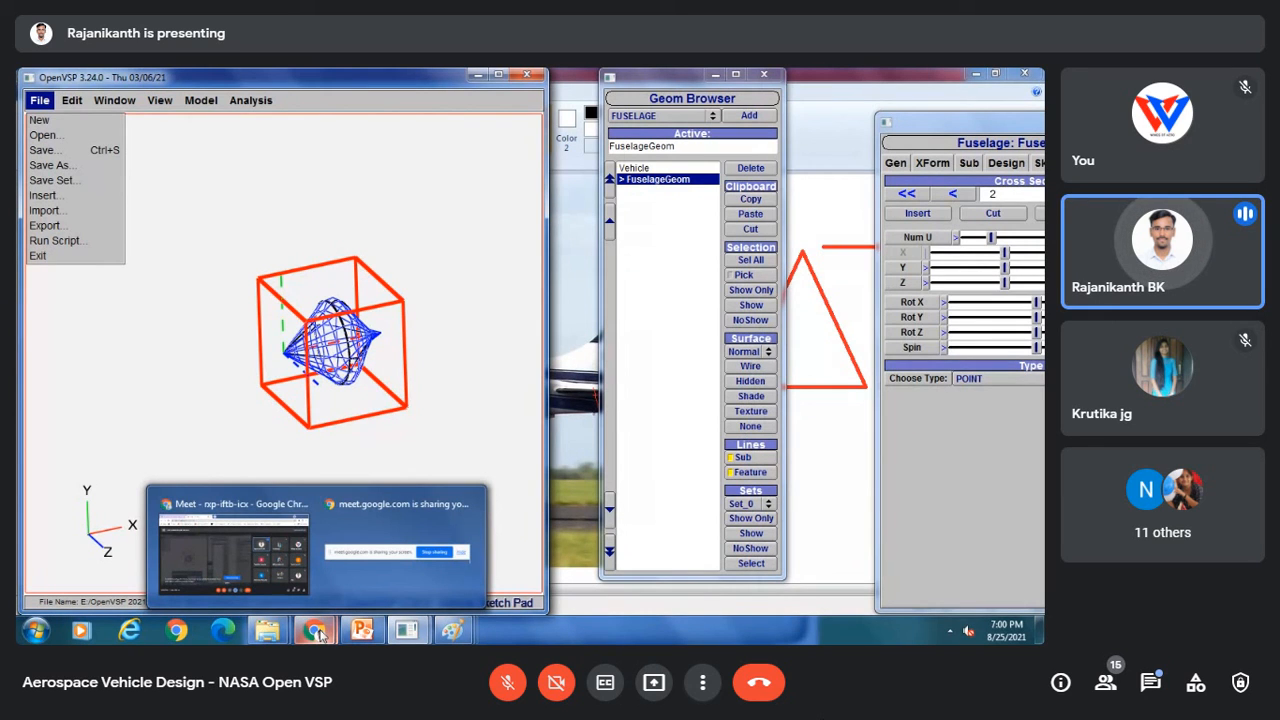
left_click(255, 560)
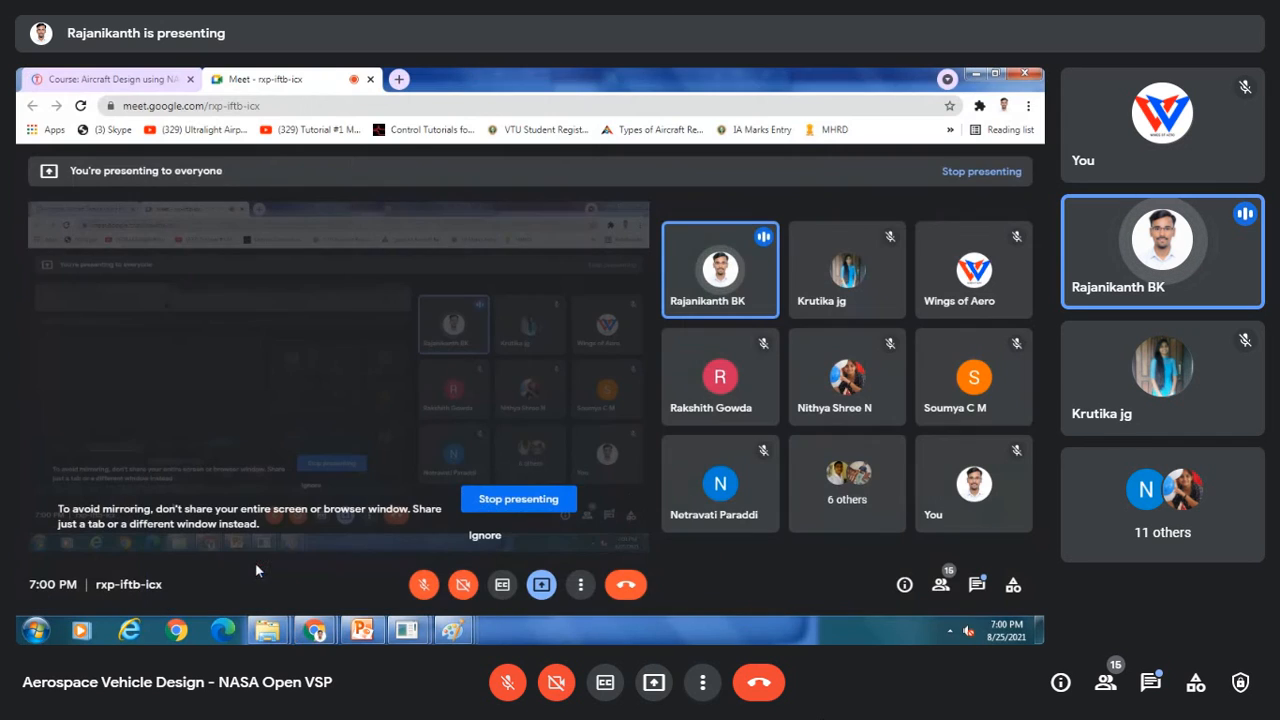
left_click(497, 500)
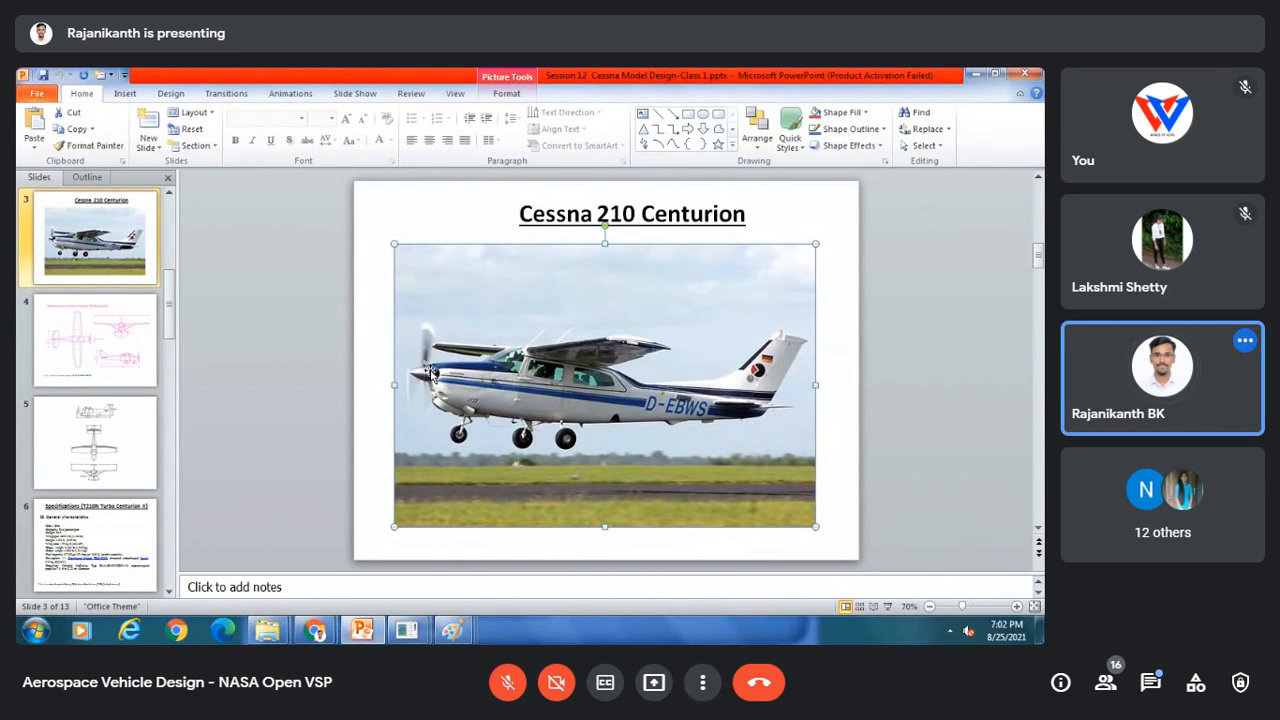
right_click(431, 371)
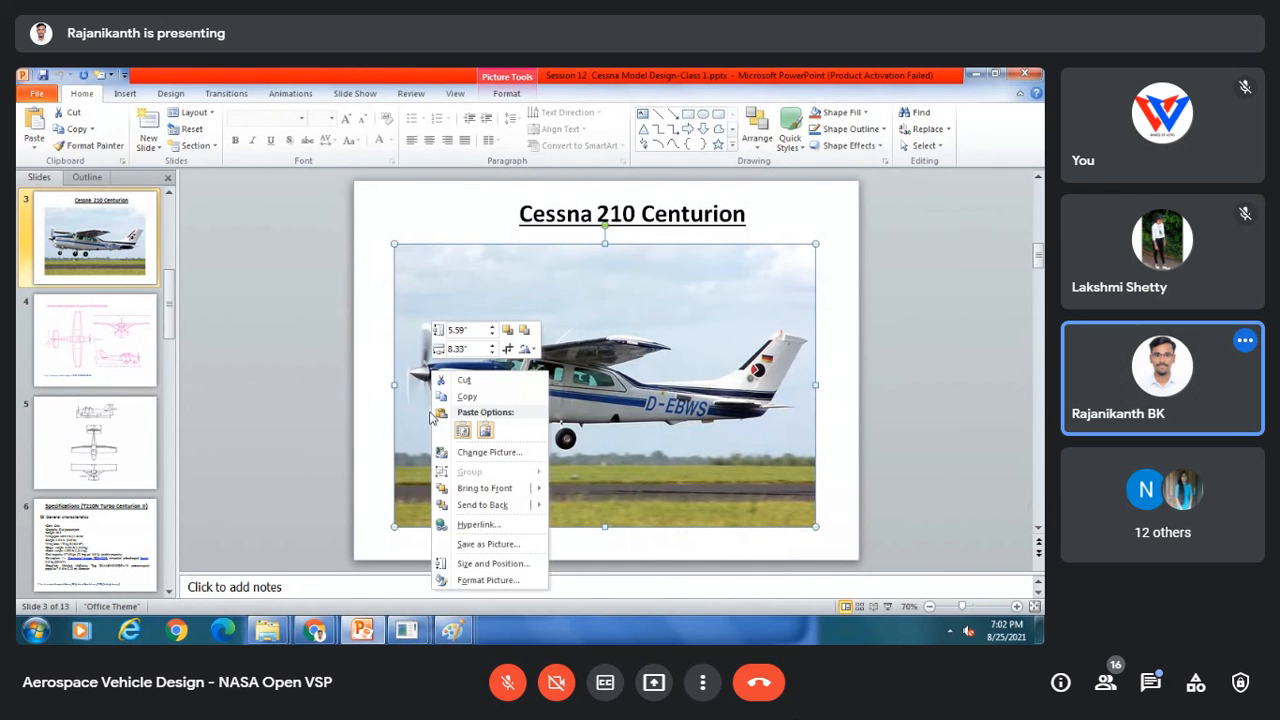
left_click(366, 542)
left_click(407, 630)
left_click(524, 554)
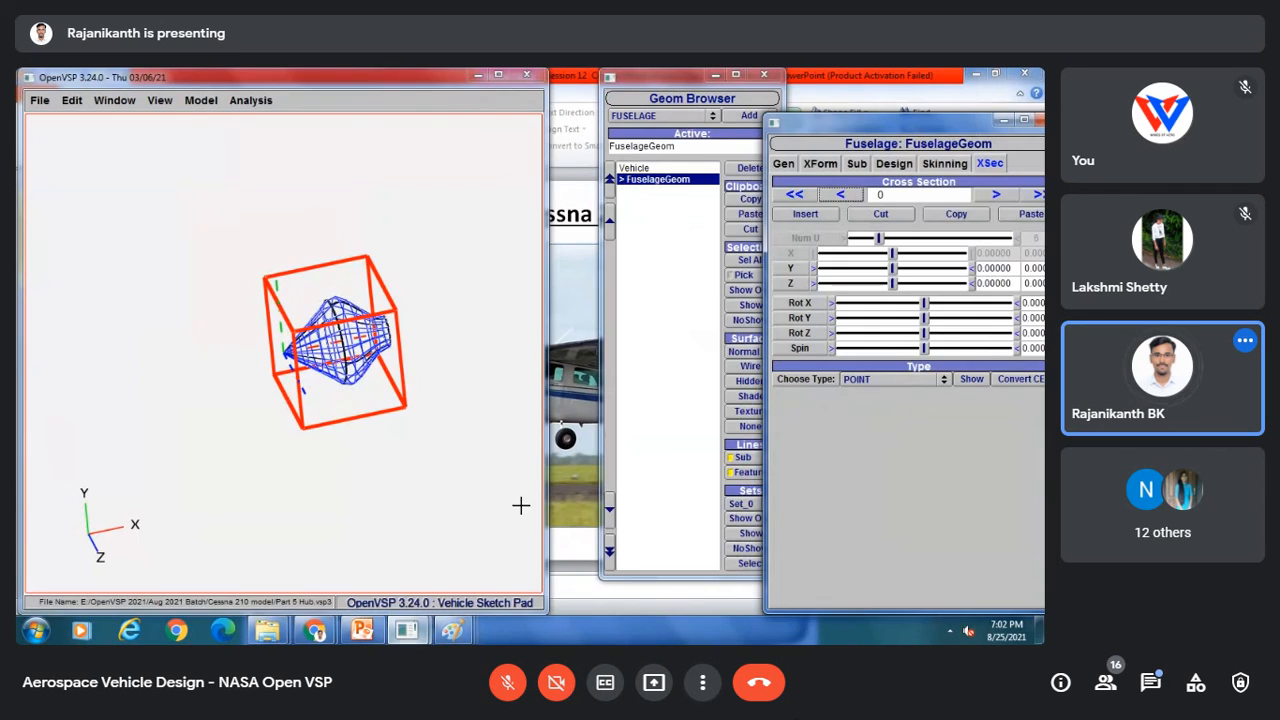
Step: Try a CIRCLE type with a larger diameter for the first fuselage cross-section, then set it back to POINT
left_click(872, 384)
left_click(871, 380)
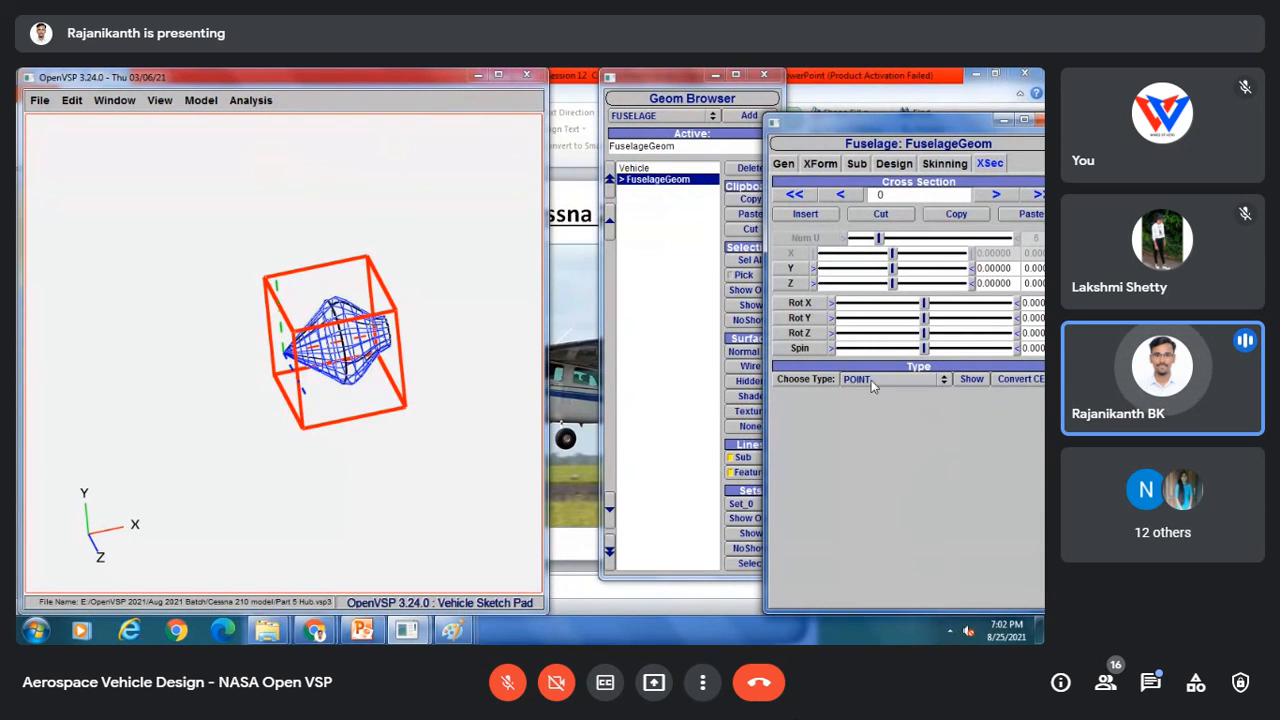
left_click(871, 380)
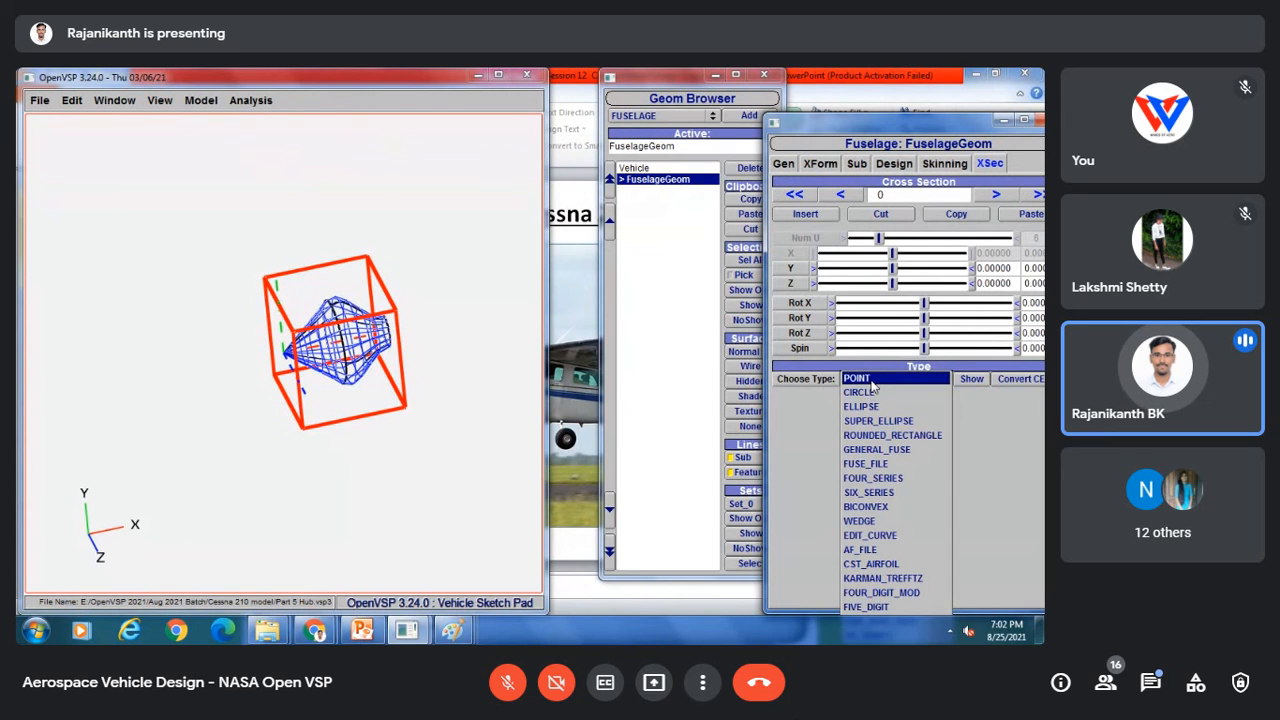
left_click(875, 395)
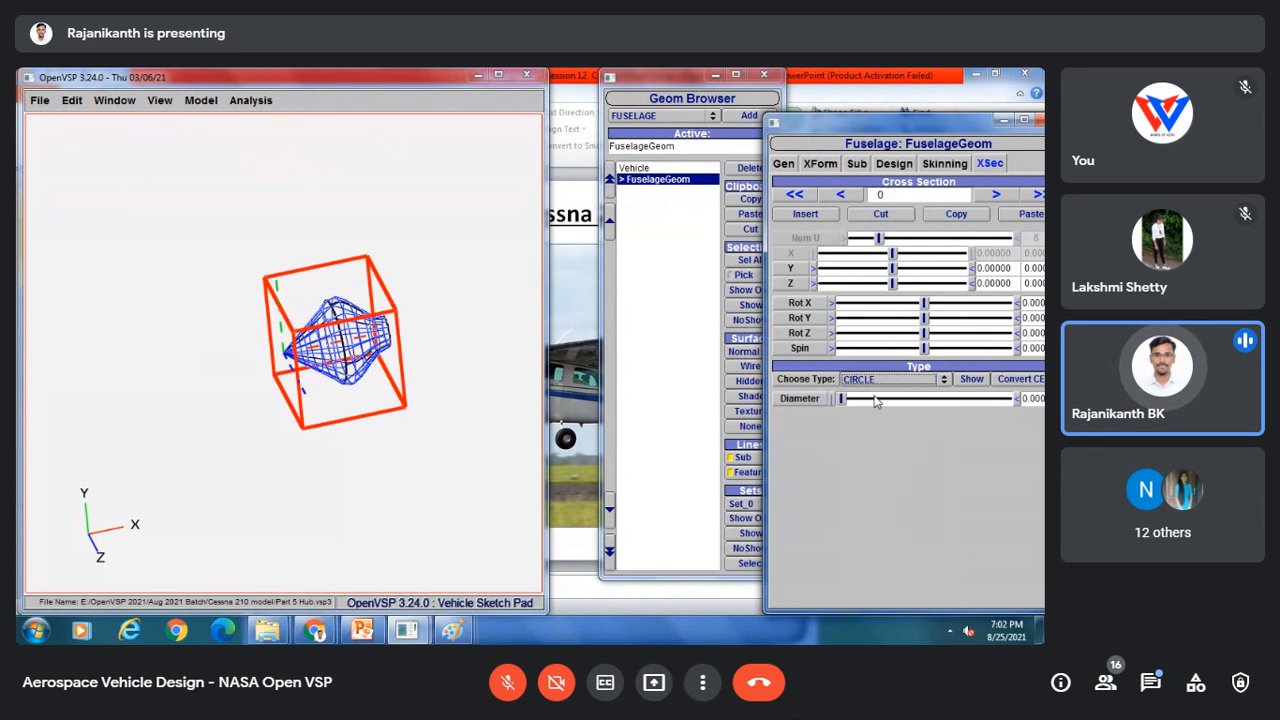
left_click_drag(843, 399, 852, 400)
left_click_drag(300, 370, 265, 378)
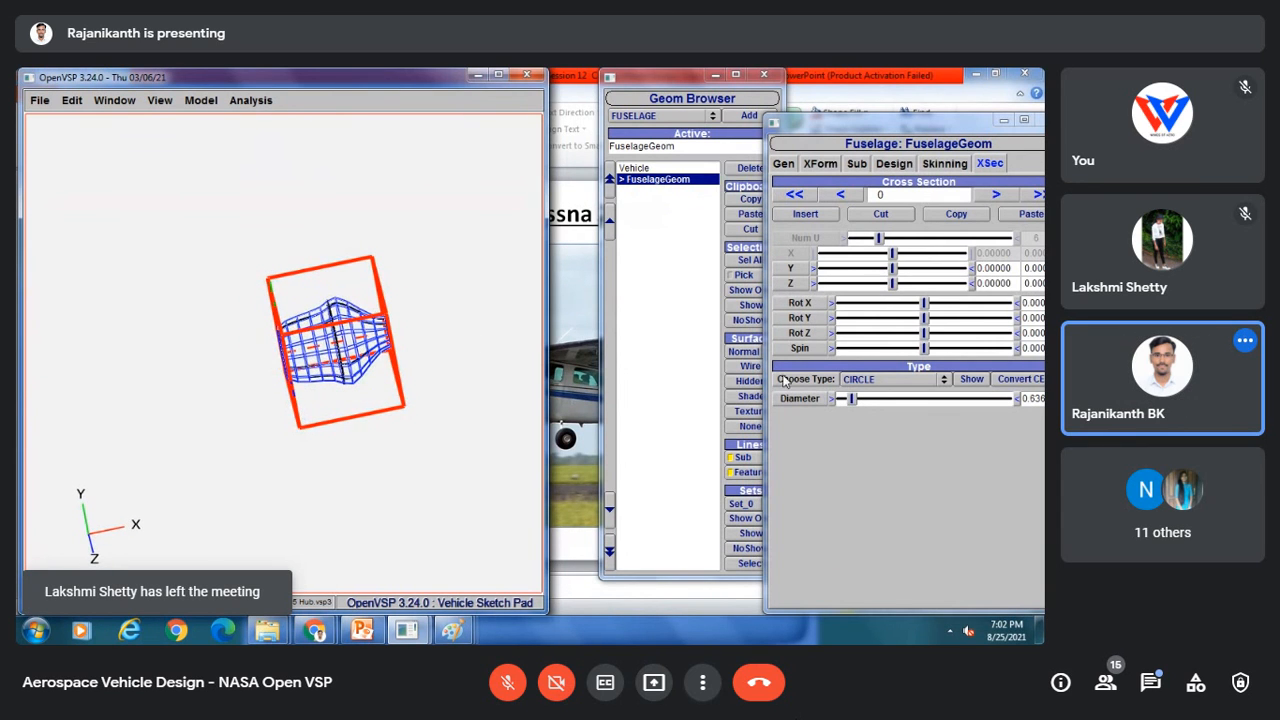
left_click(858, 380)
left_click(858, 366)
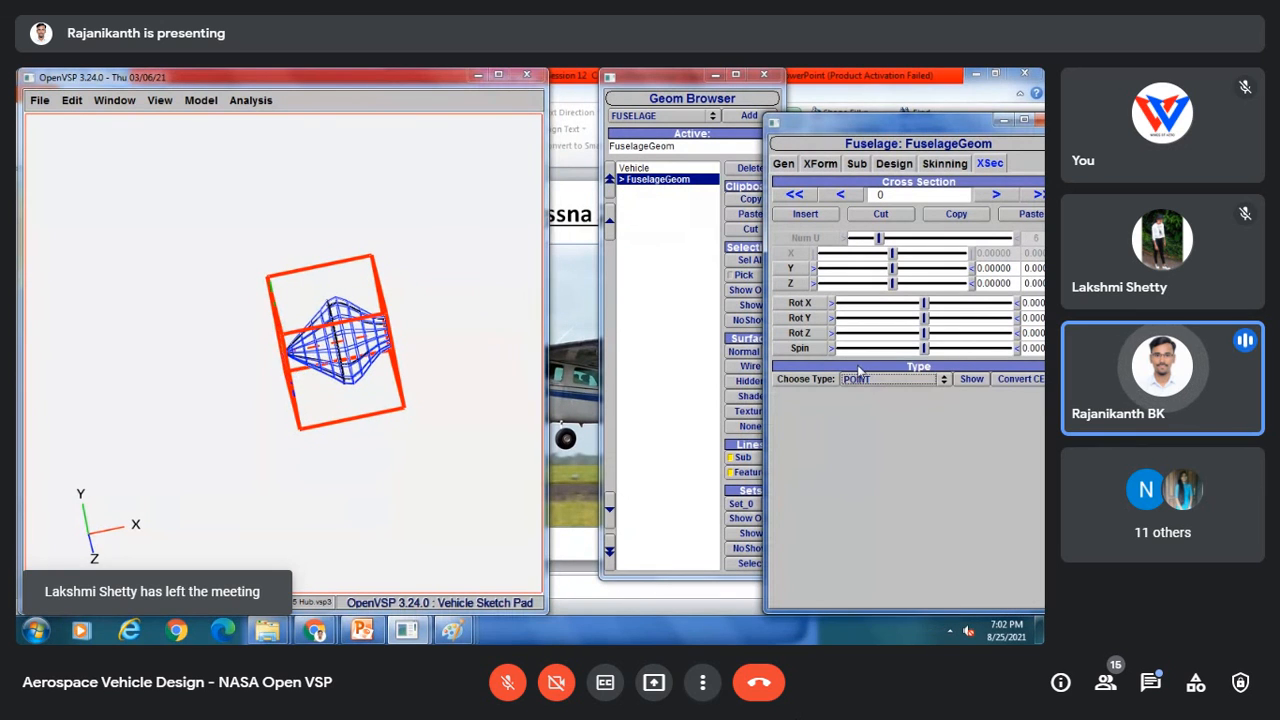
left_click_drag(276, 380, 316, 432)
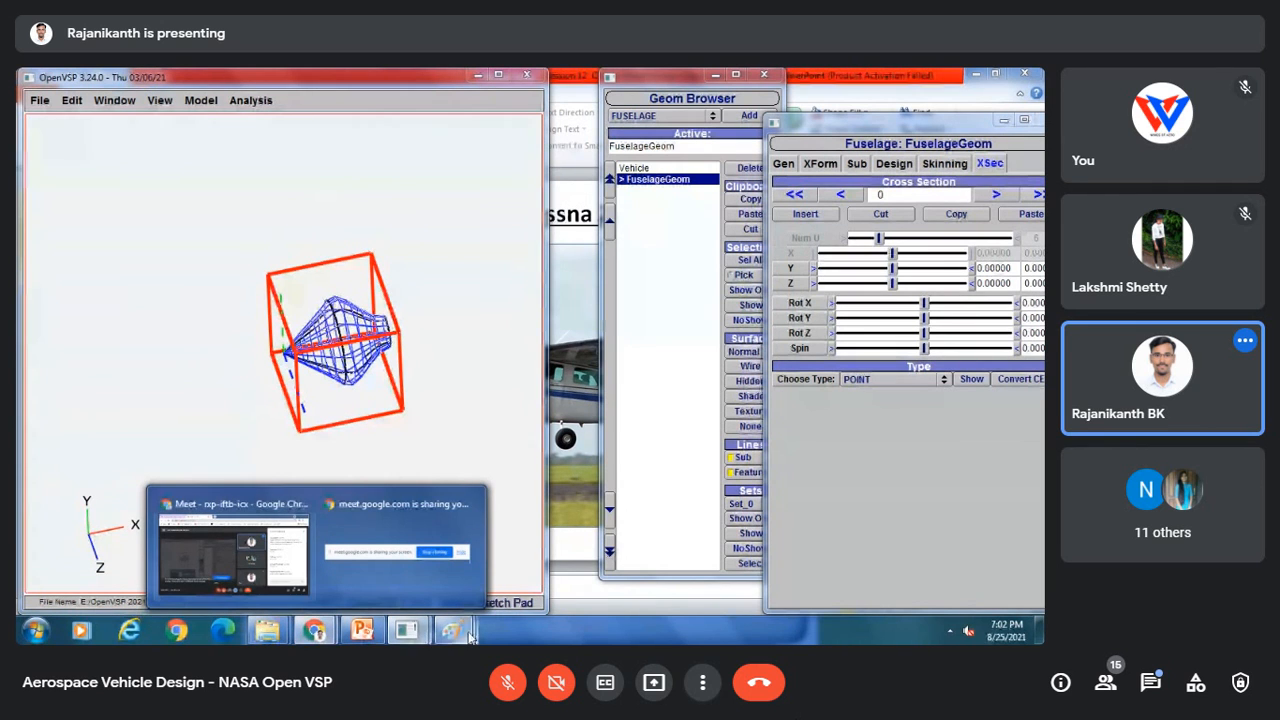
mouse_move(453, 632)
left_click(297, 540)
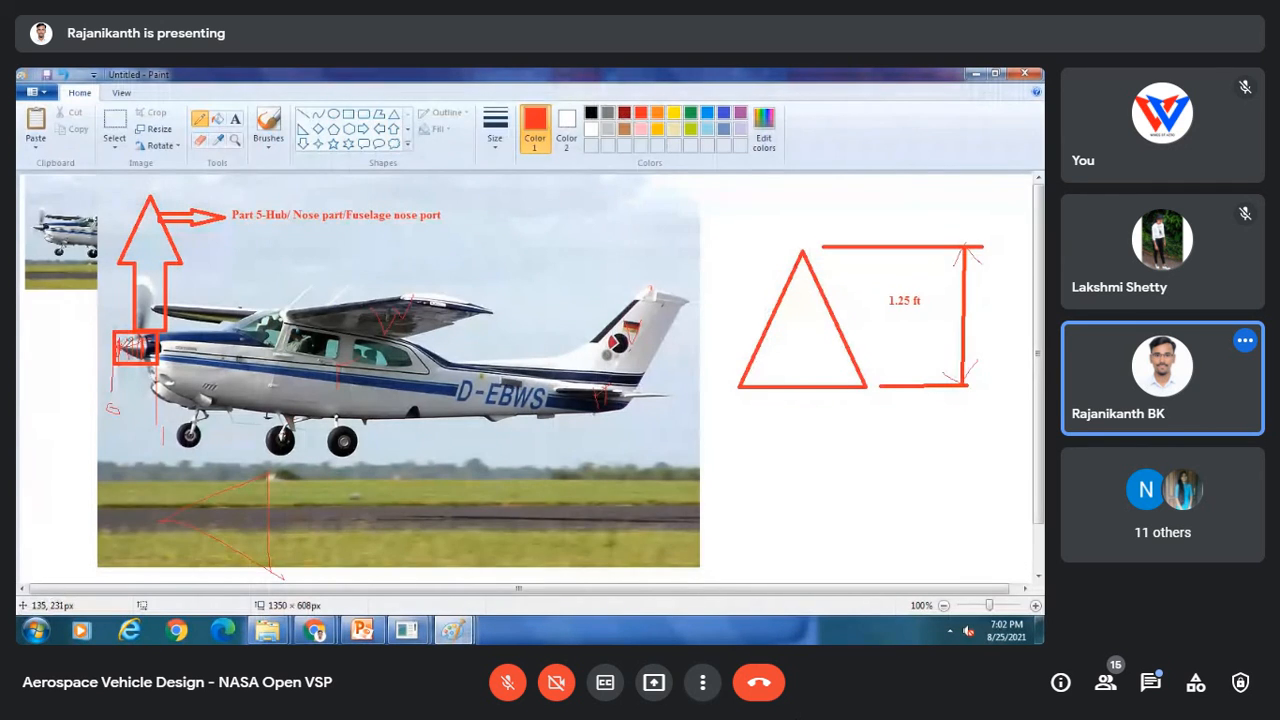
mouse_move(316, 632)
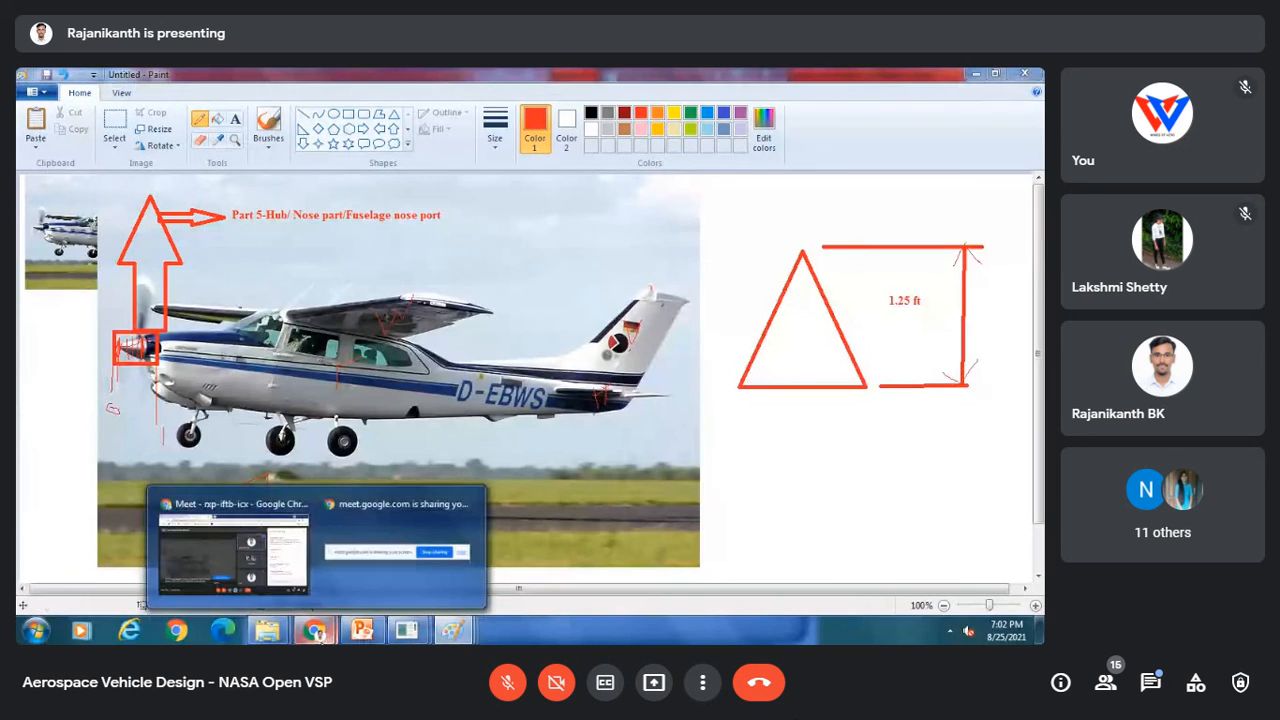
left_click(269, 550)
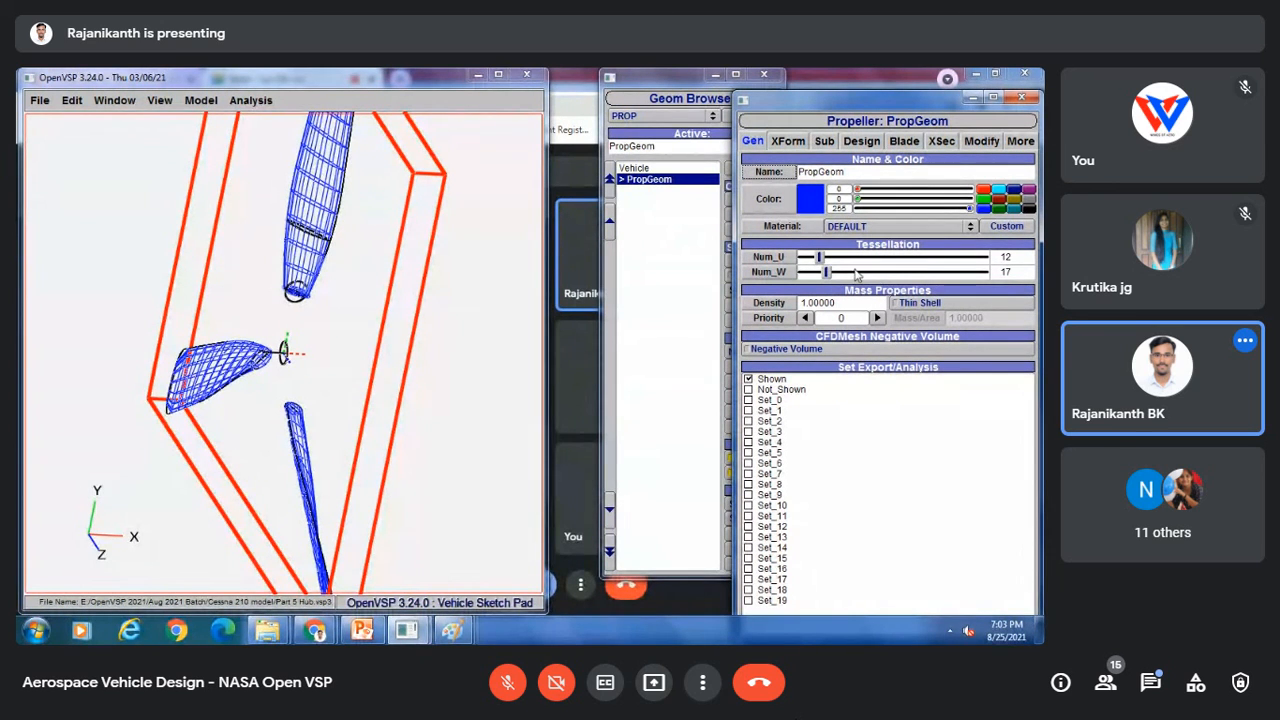
Step: Set the propeller's diameter to about 32.06 and its number of blades to 38
left_click_drag(232, 392, 343, 306)
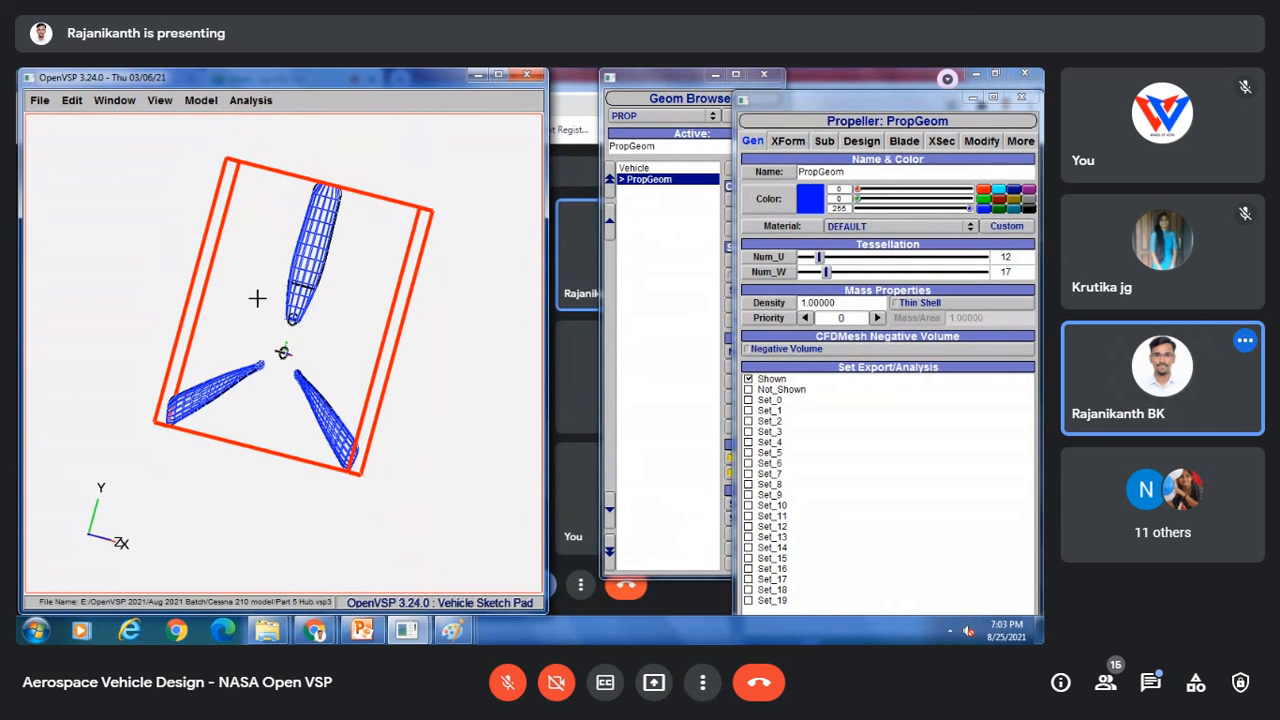
left_click_drag(257, 297, 220, 277)
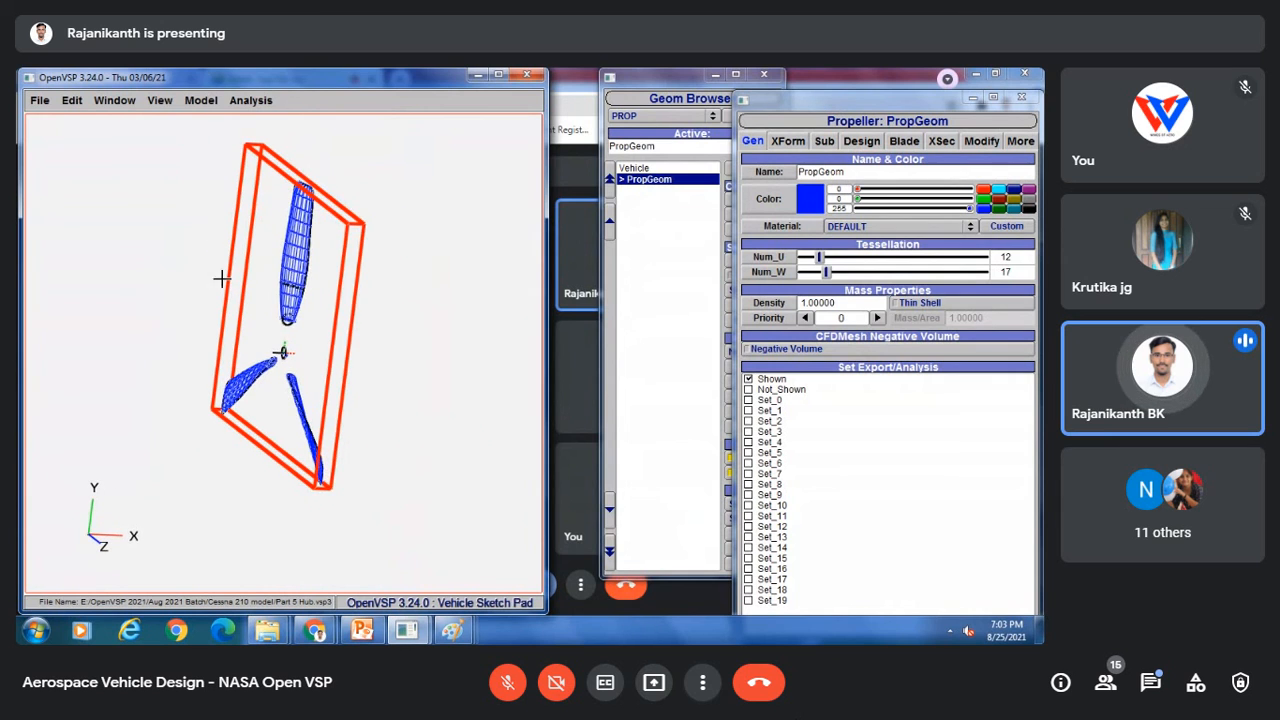
left_click(864, 141)
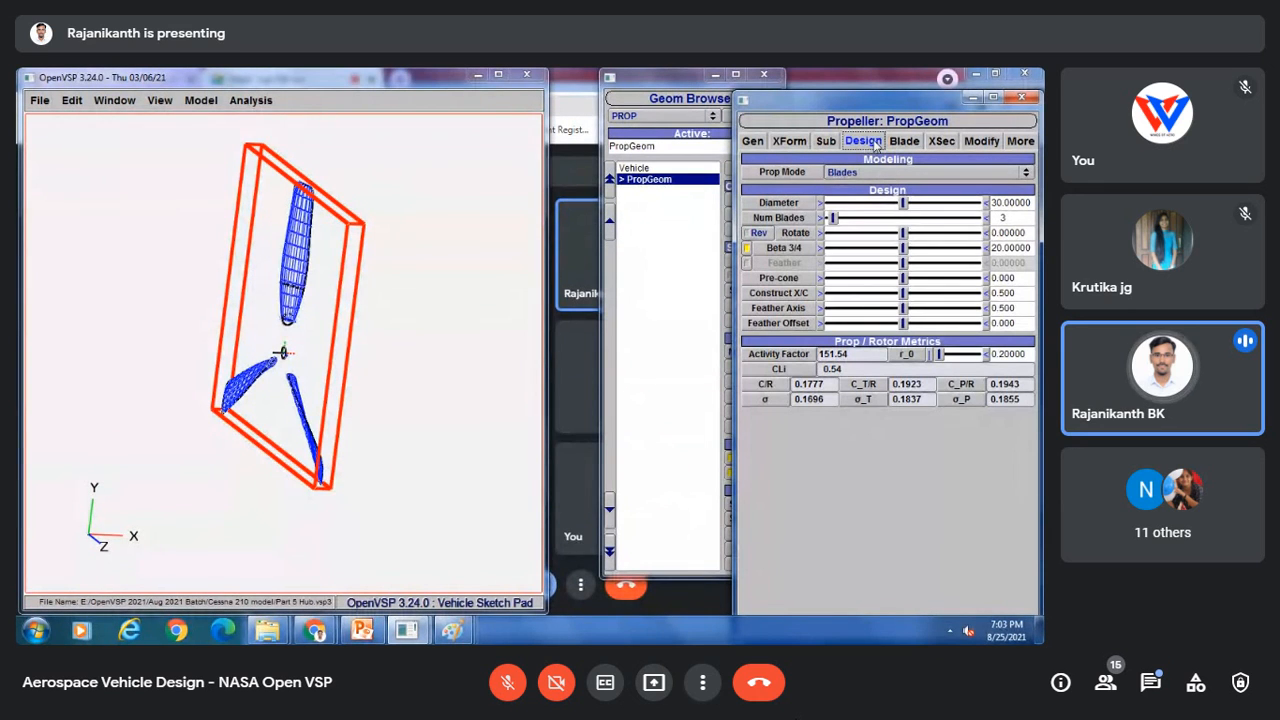
left_click(919, 205)
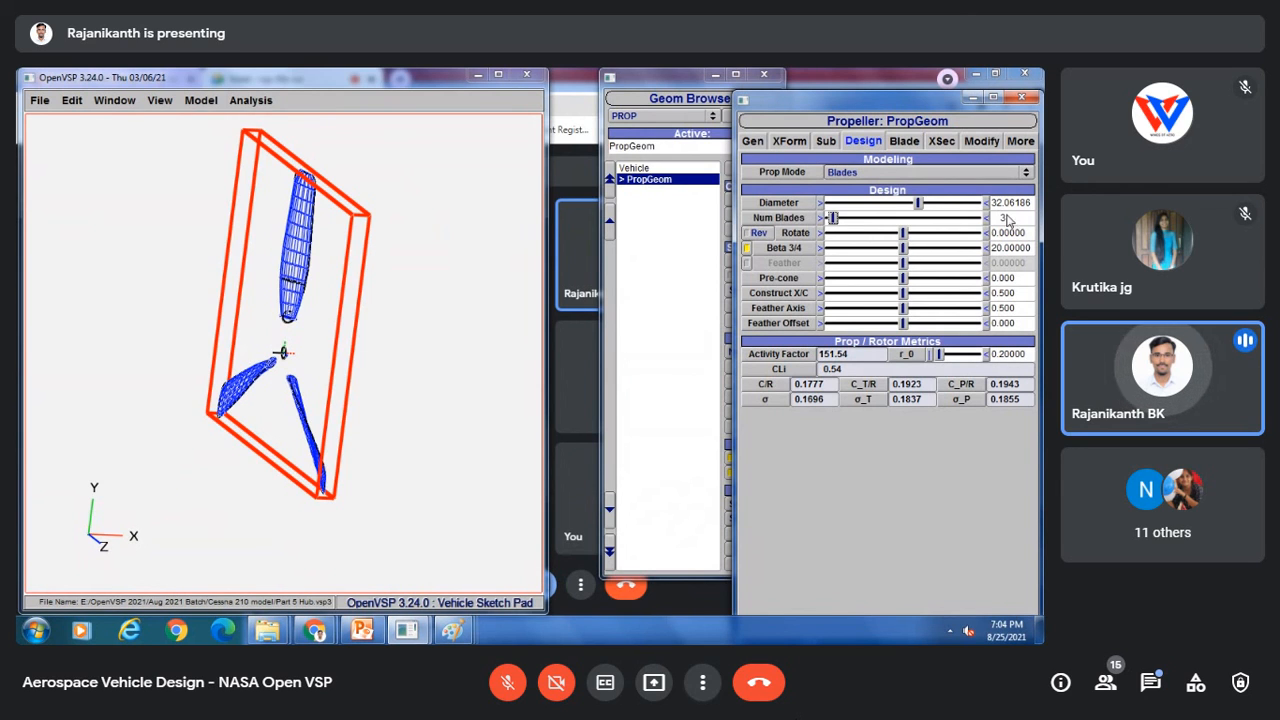
left_click_drag(836, 218, 884, 217)
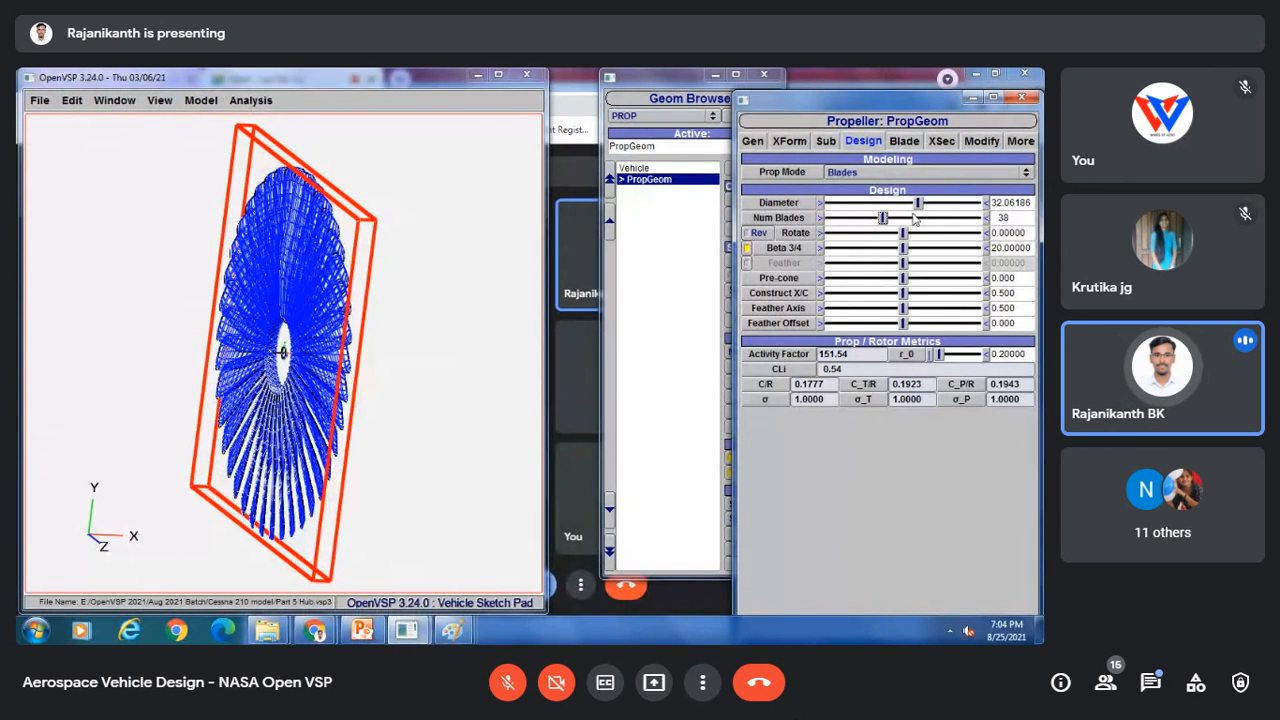
Step: Browse the propeller's Blade curve editor, XSec and Modify settings
left_click(906, 142)
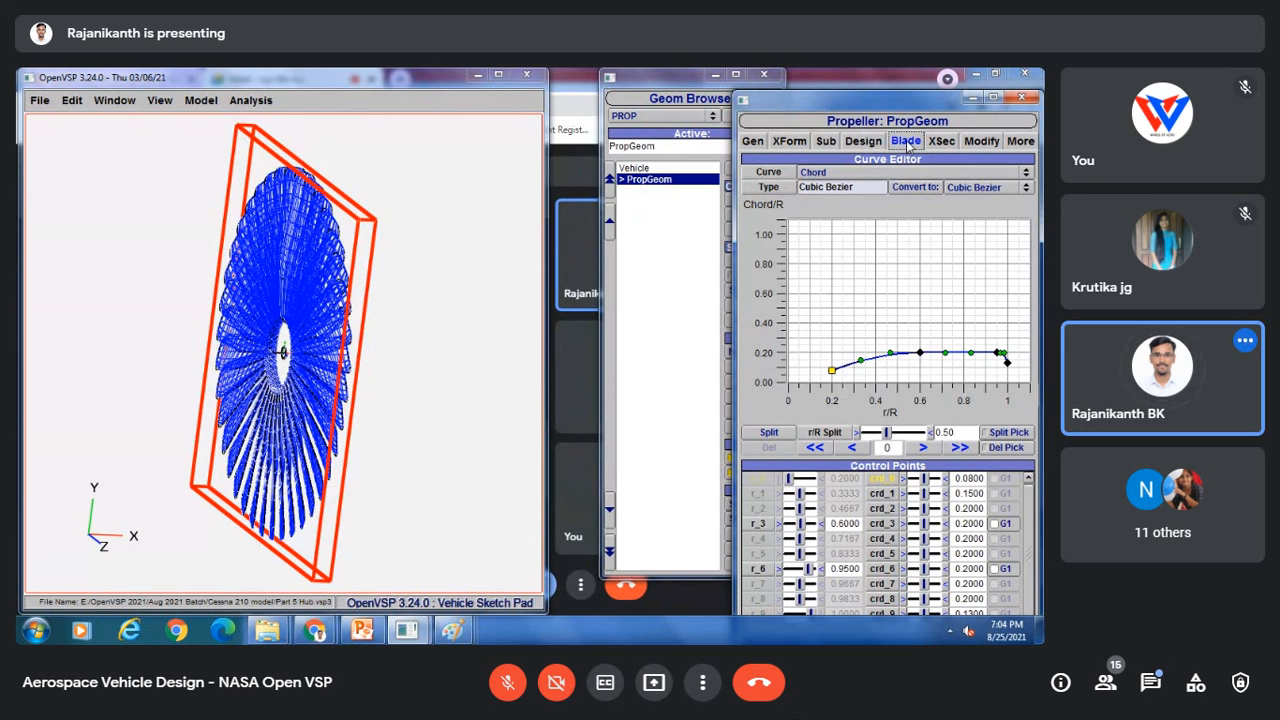
left_click_drag(861, 99, 819, 77)
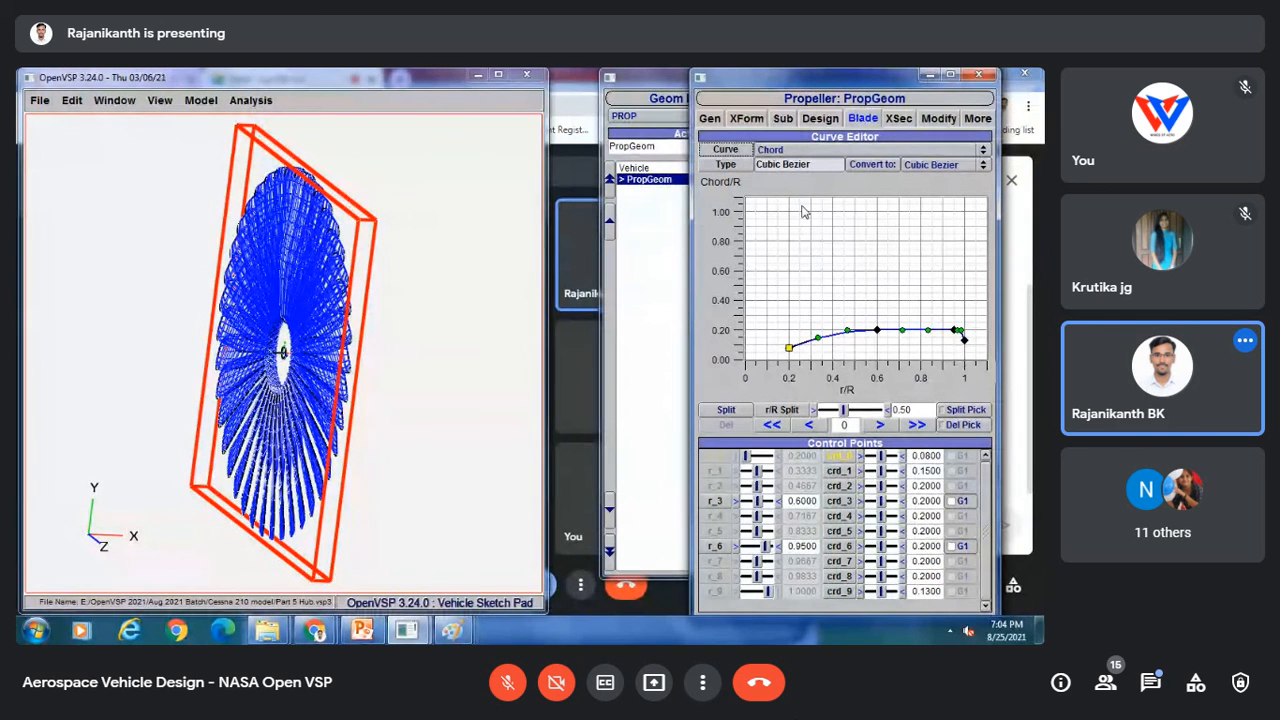
left_click_drag(831, 76, 875, 108)
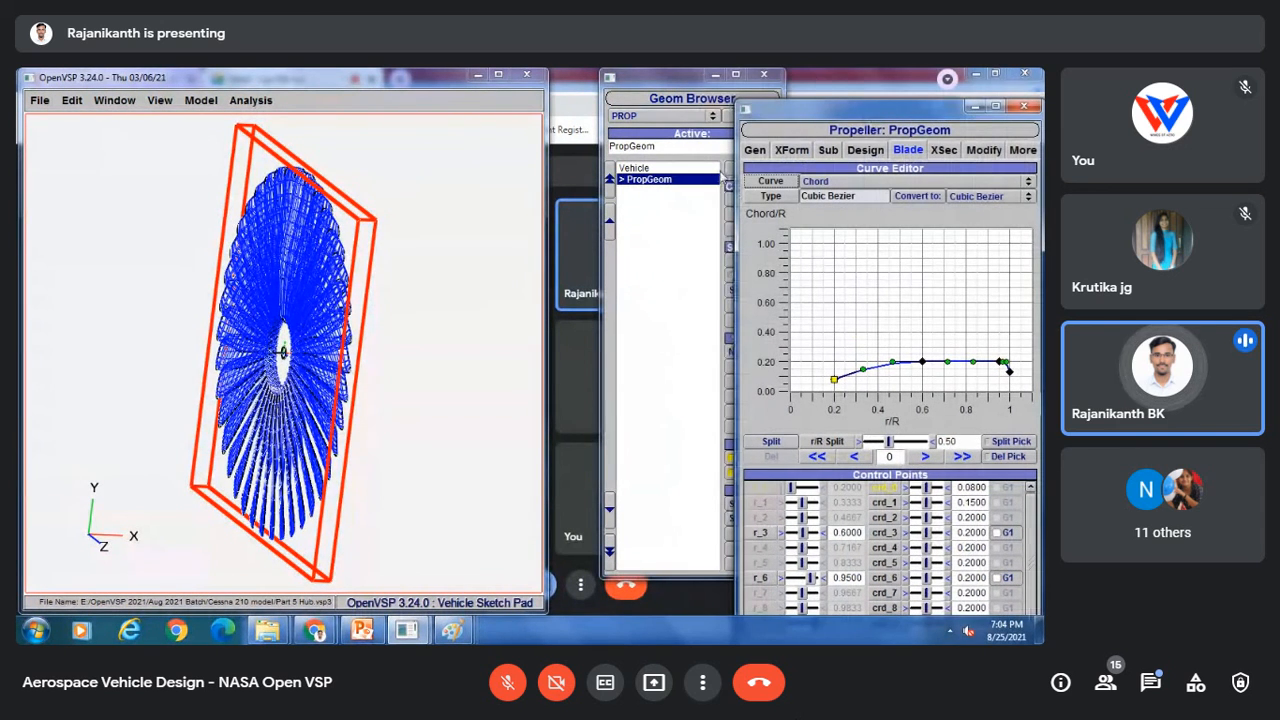
left_click(867, 151)
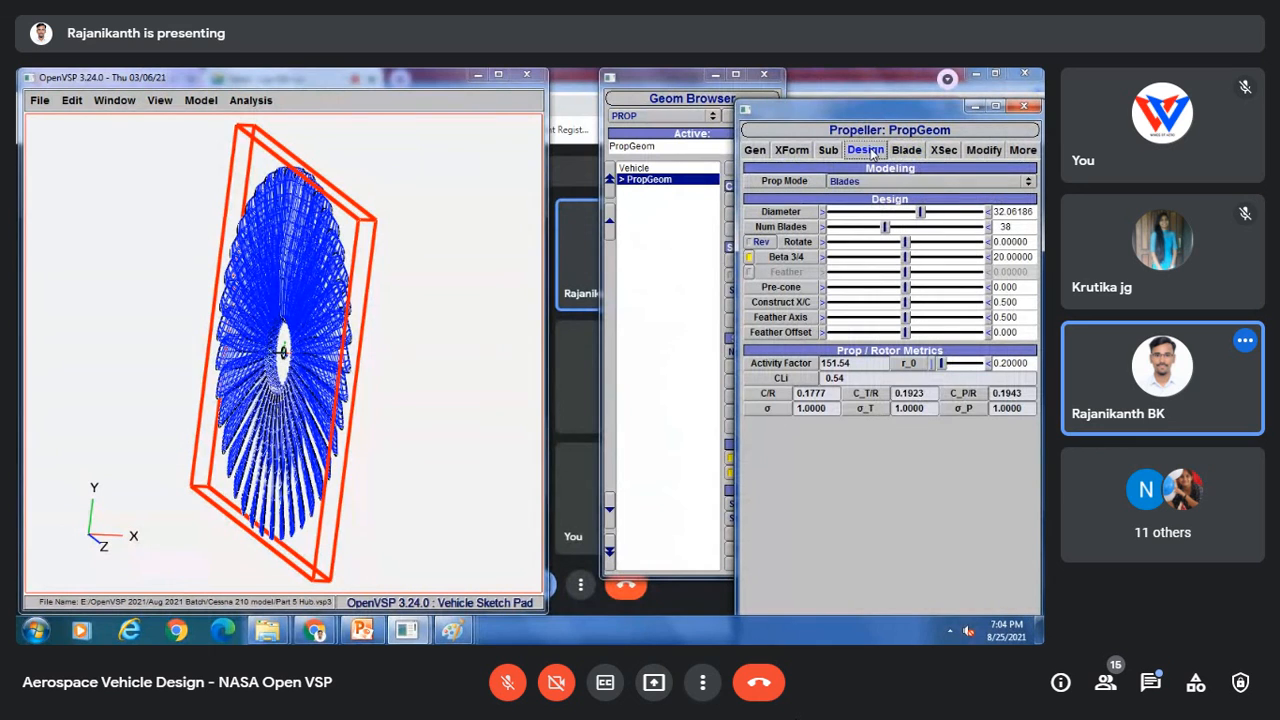
left_click(906, 150)
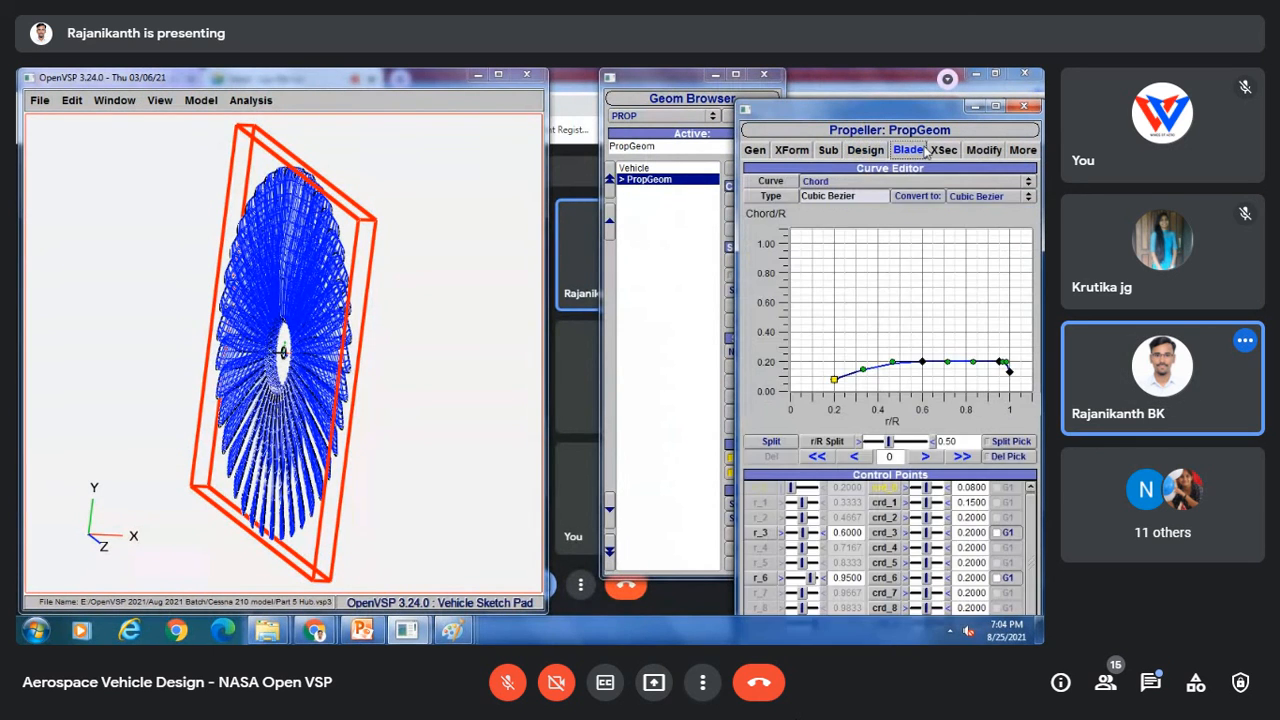
left_click(945, 150)
left_click(984, 150)
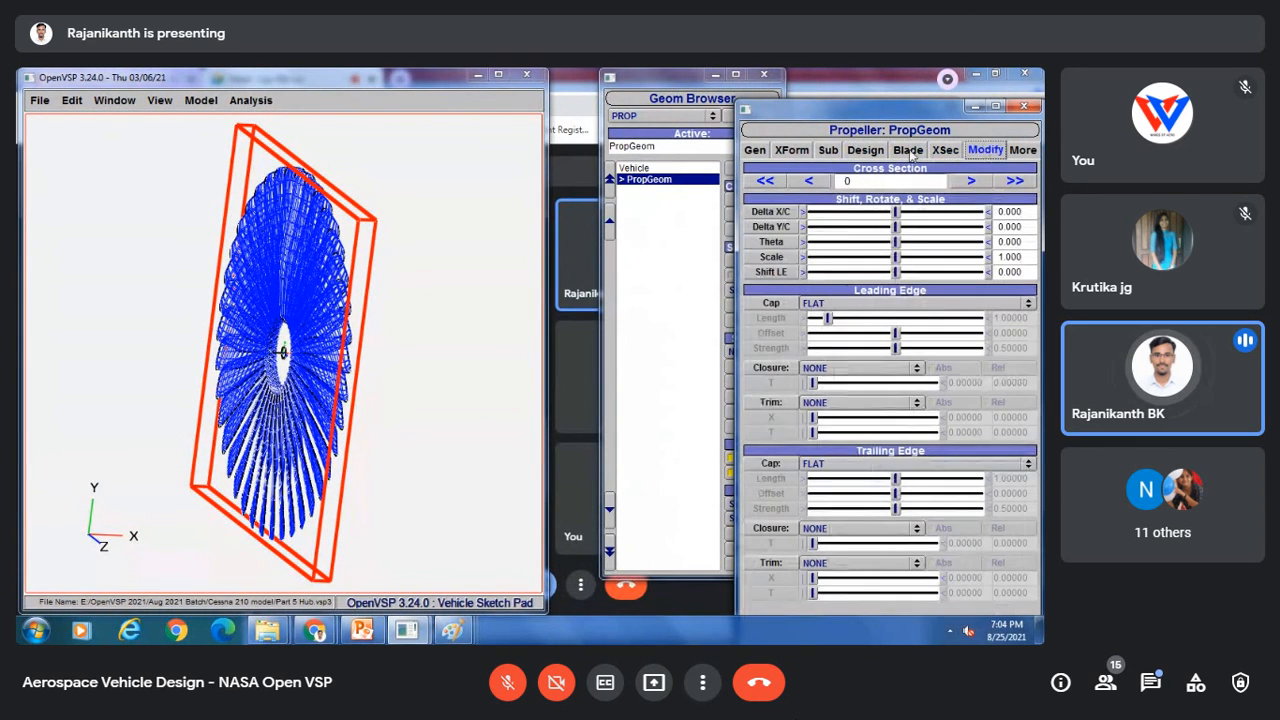
left_click(866, 151)
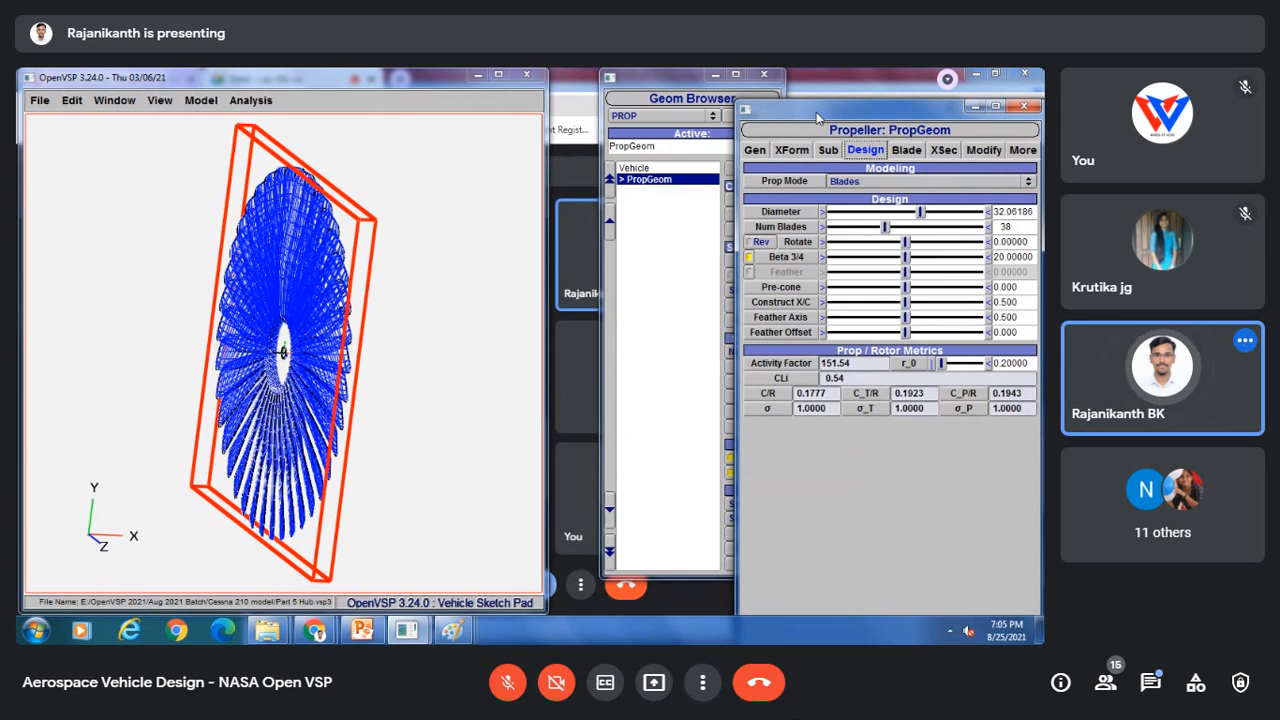
left_click(903, 151)
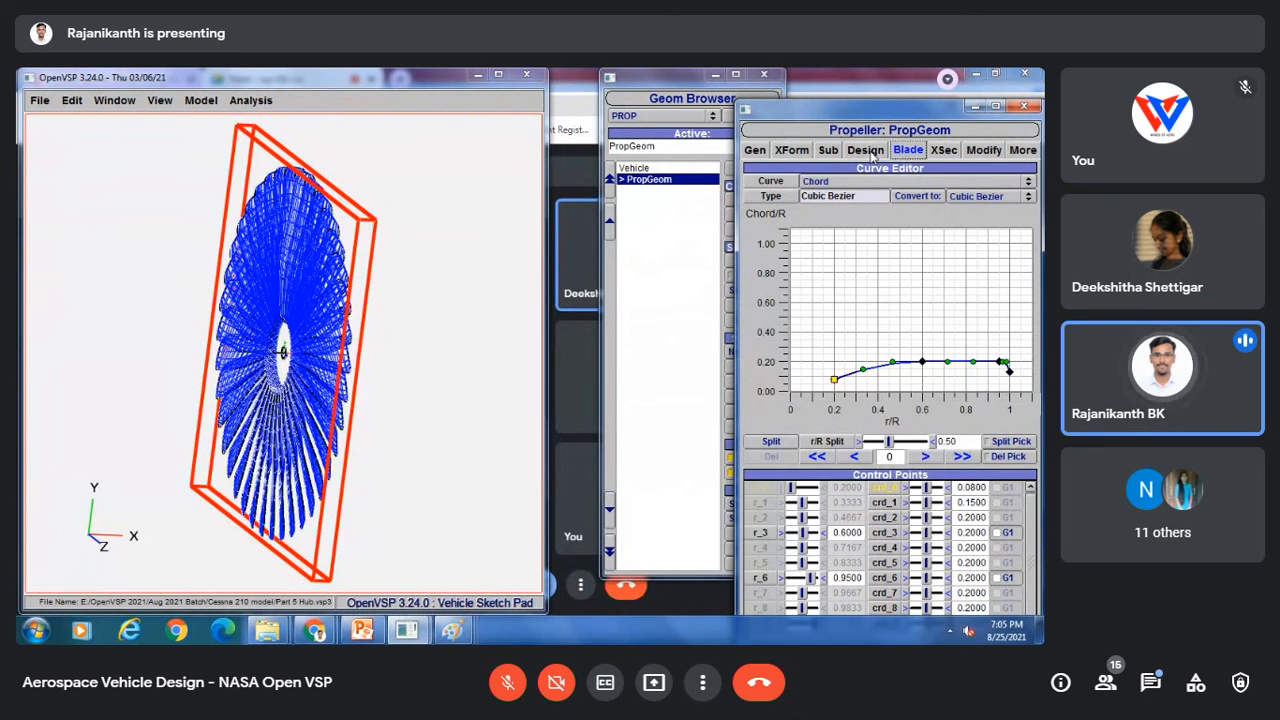
left_click(868, 152)
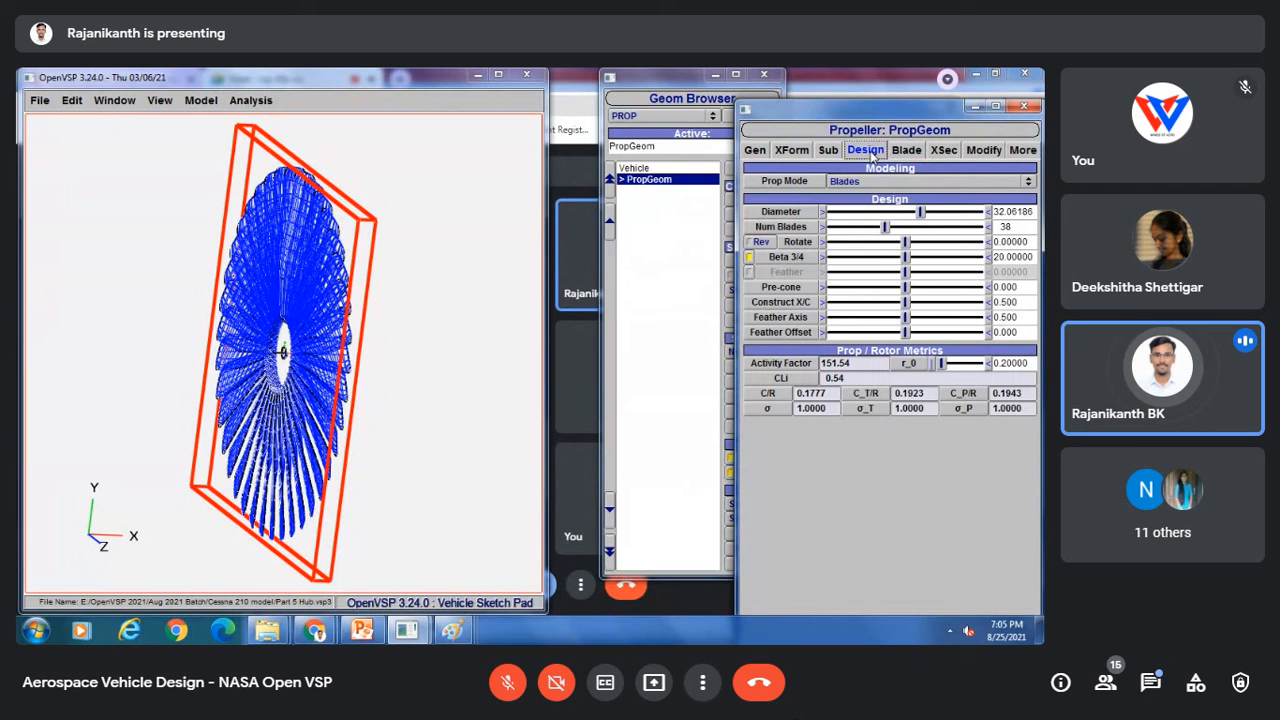
Step: Increase the propeller's diameter to about 36.39
left_click(948, 212)
left_click_drag(414, 231, 318, 273)
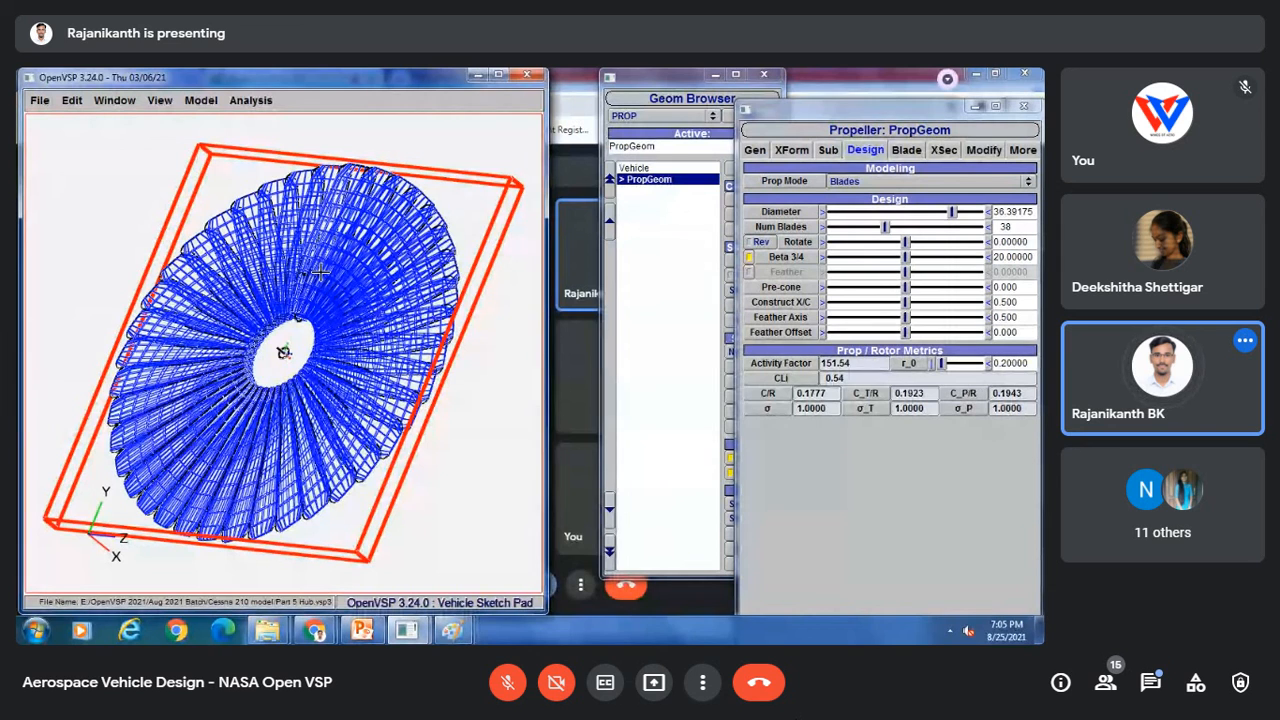
left_click(907, 150)
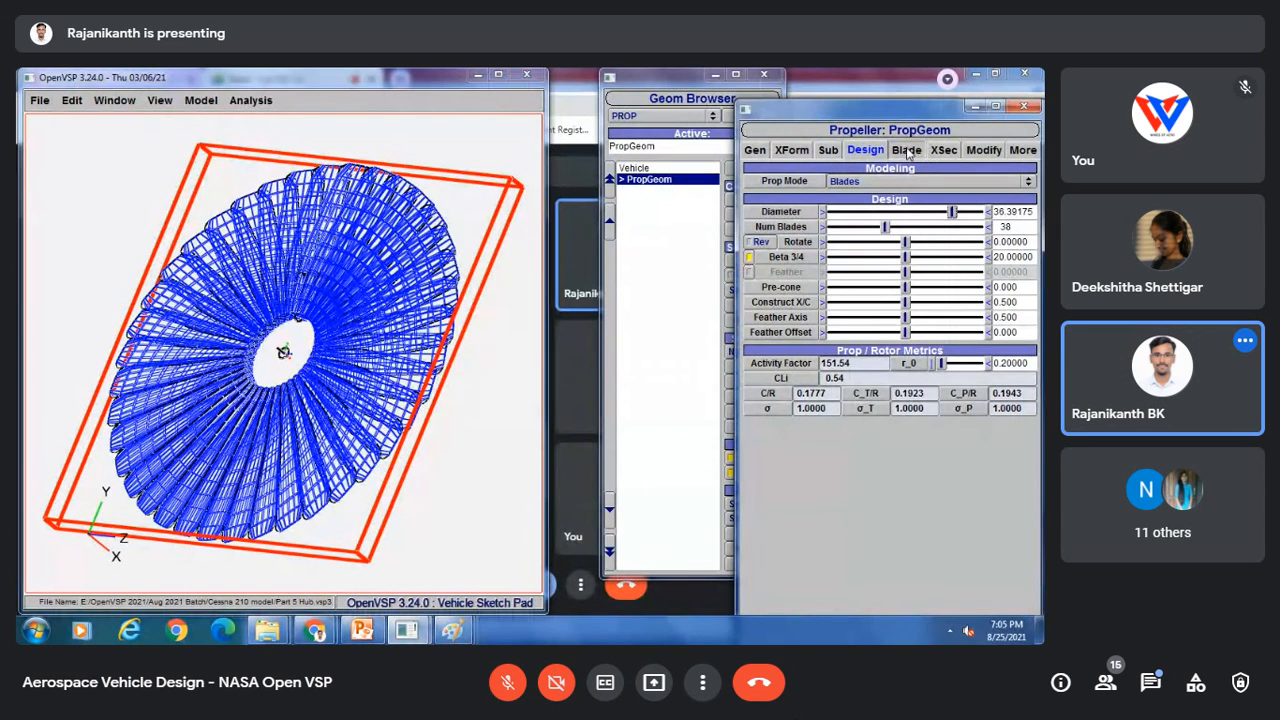
left_click(907, 150)
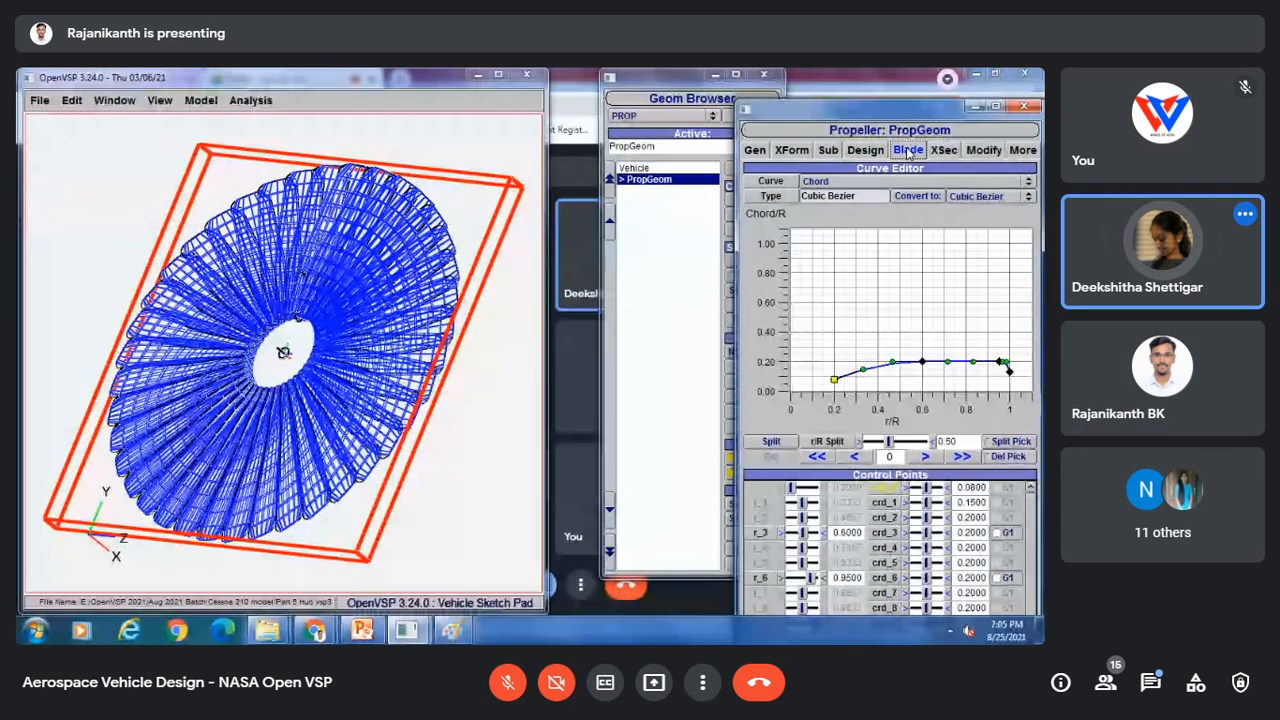
left_click(866, 150)
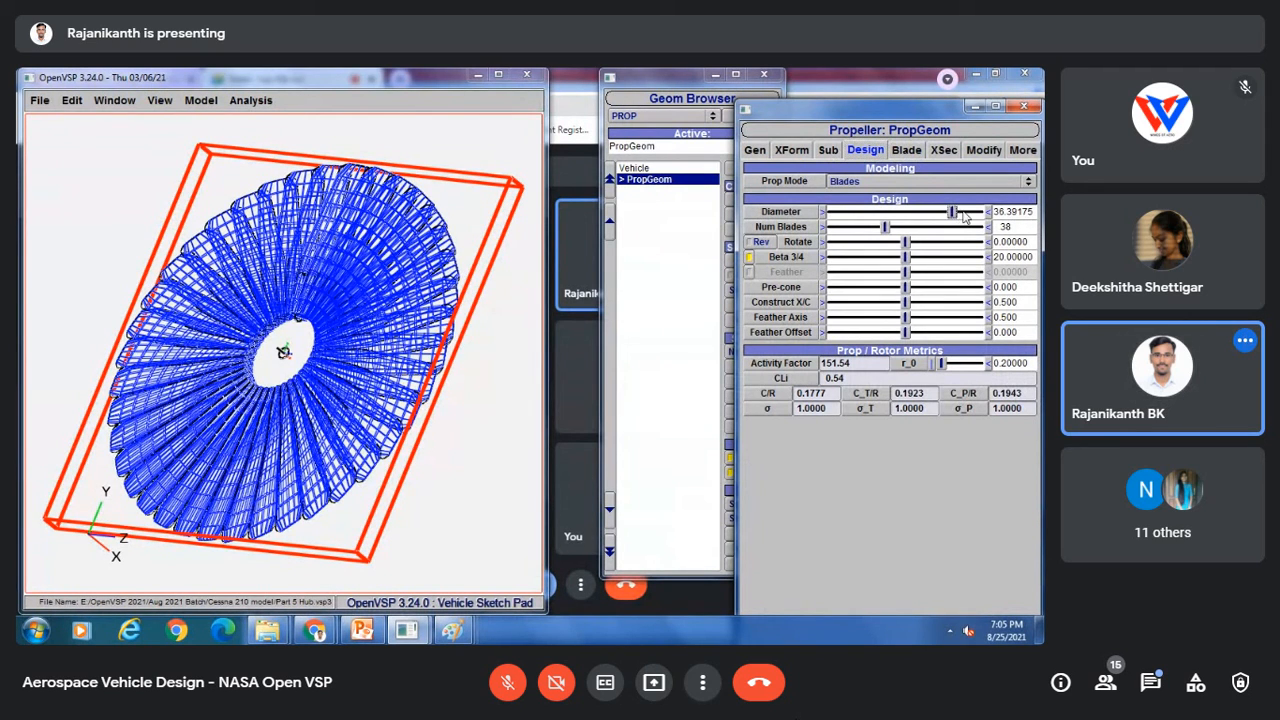
Step: Set the propeller's diameter to about 30.82, then open its cross-section and blade curve settings
left_click(867, 213)
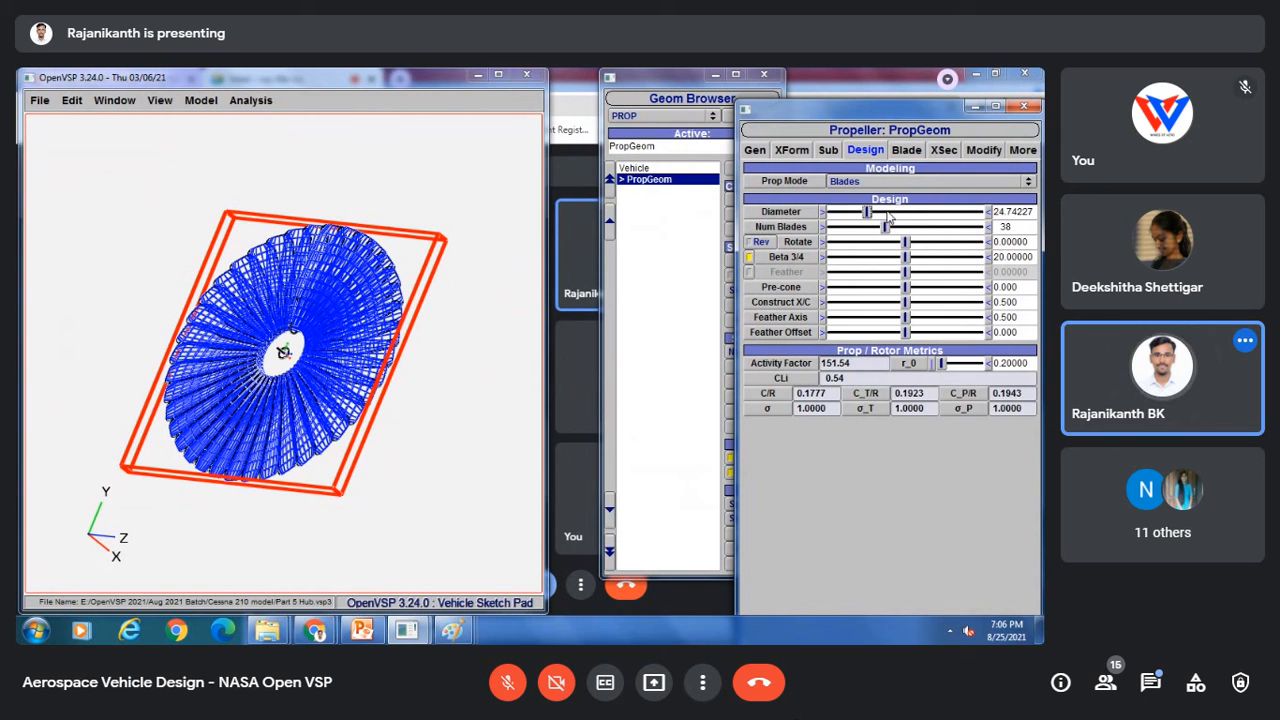
left_click_drag(867, 212, 909, 212)
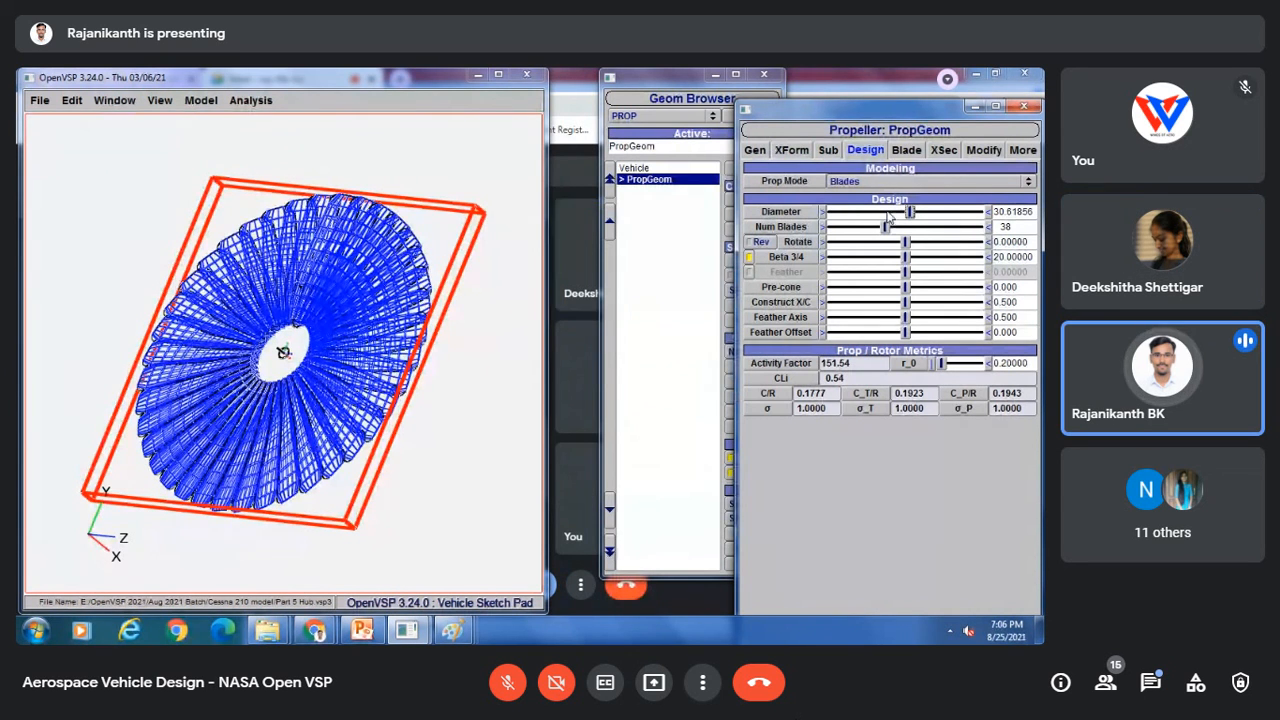
left_click(945, 150)
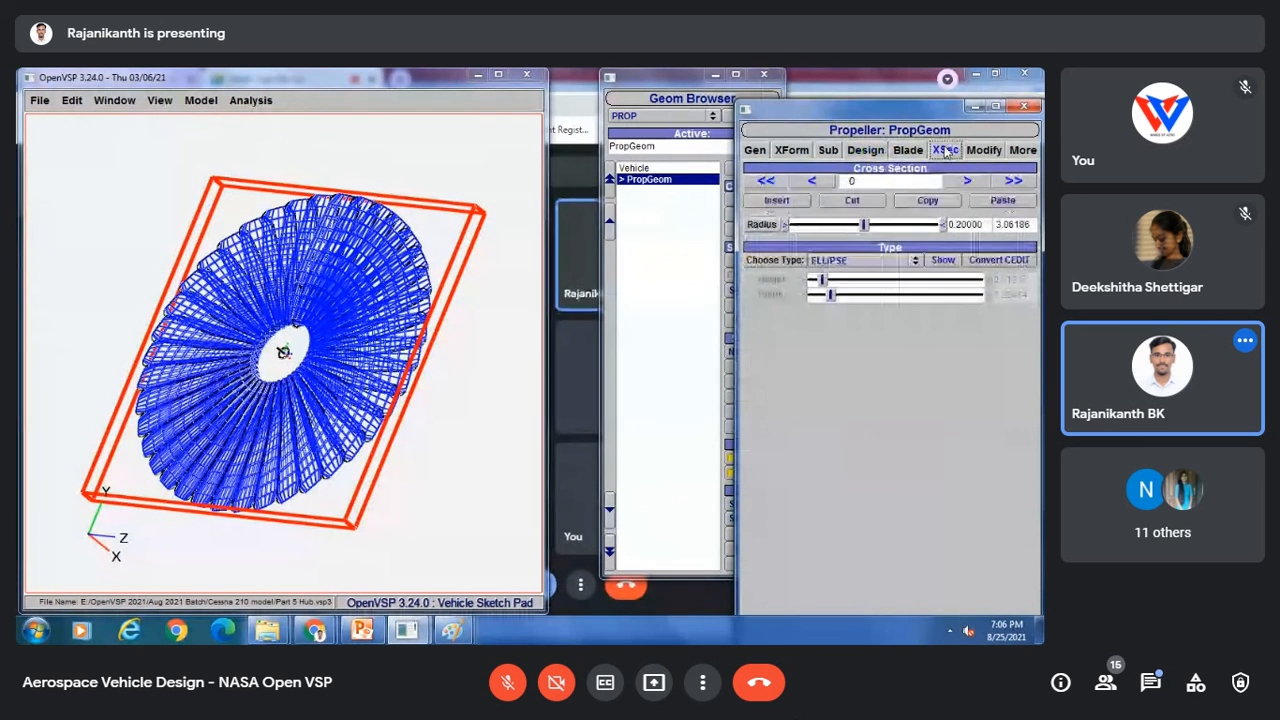
left_click(916, 151)
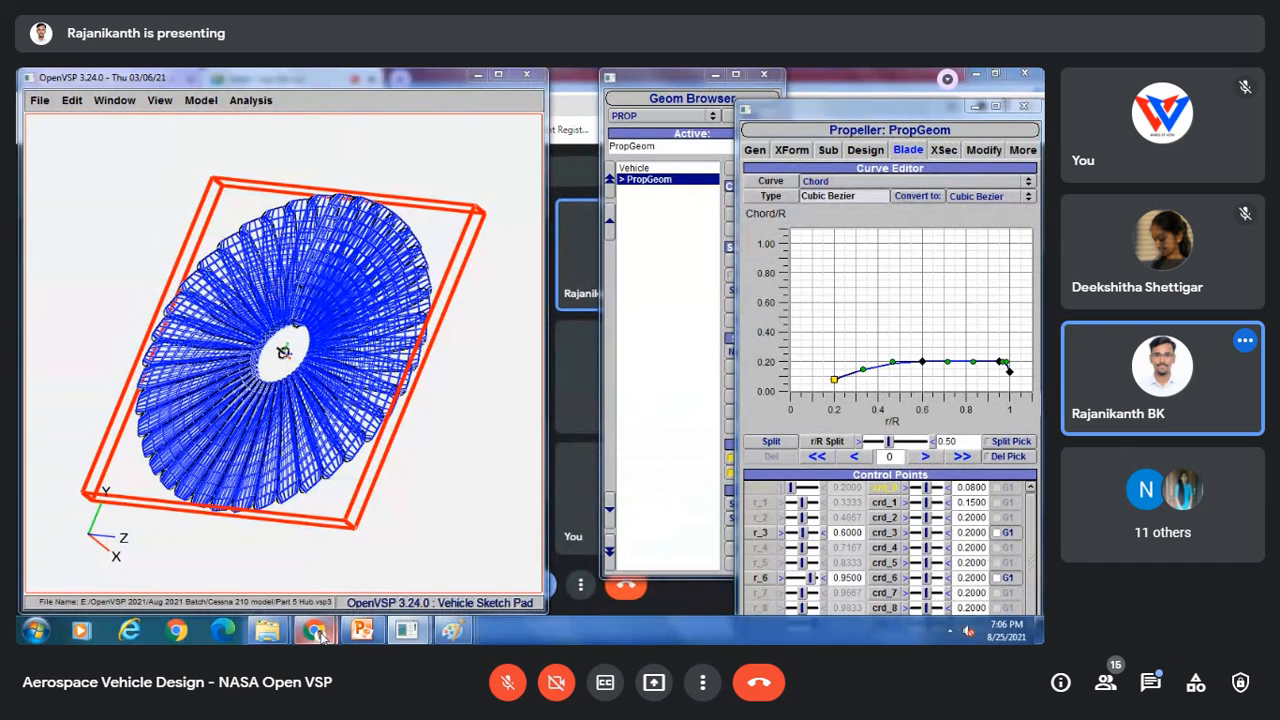
Step: Switch to the Google Meet window and stop presenting the screen
mouse_move(315, 630)
left_click(263, 544)
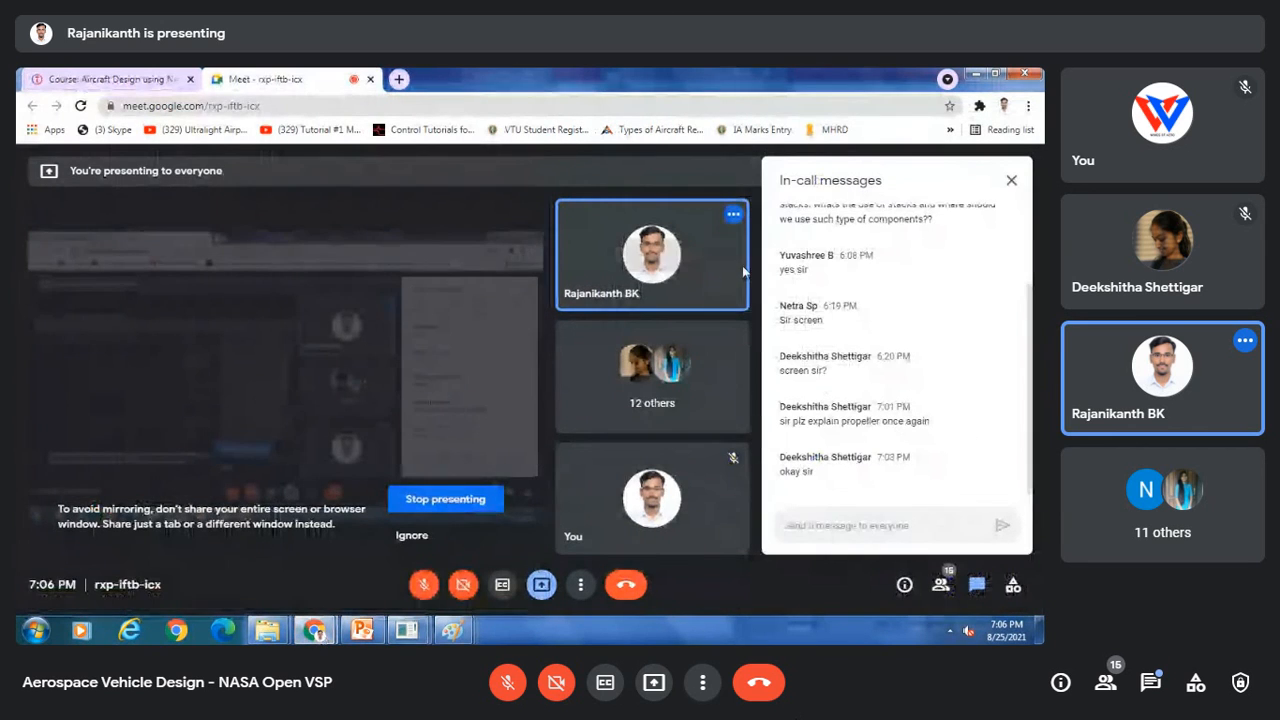
left_click(445, 499)
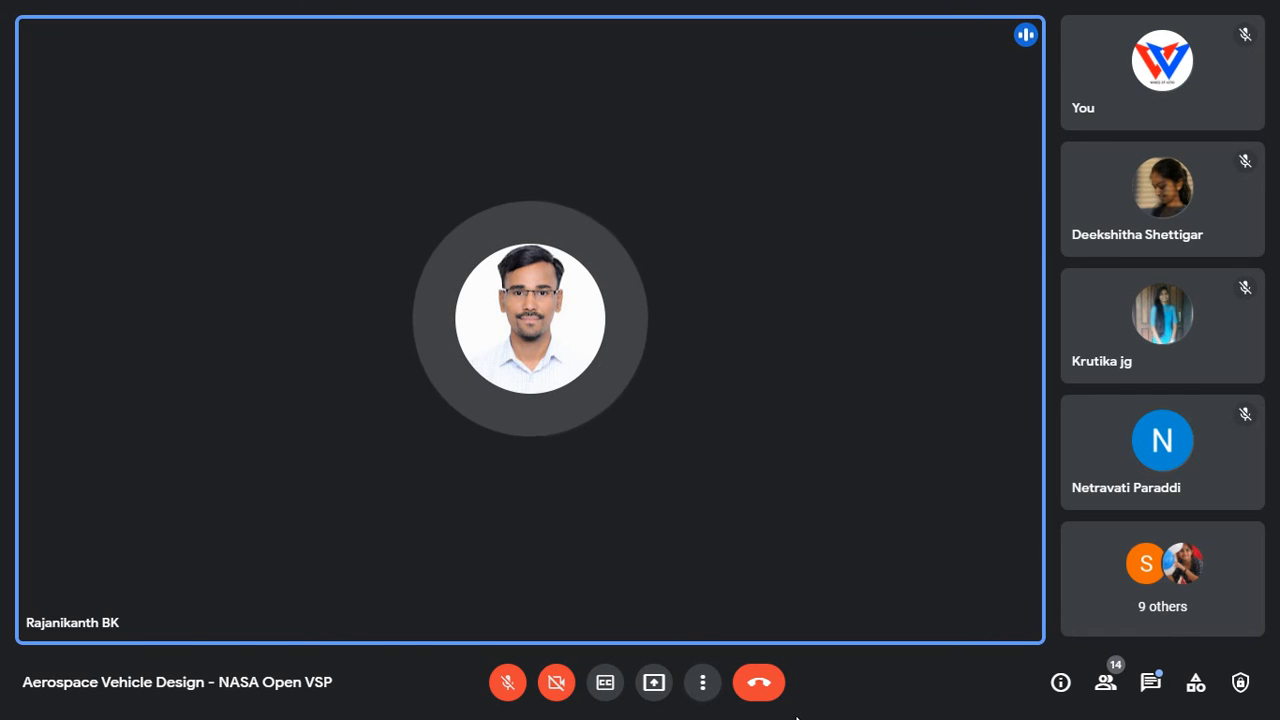
left_click(507, 682)
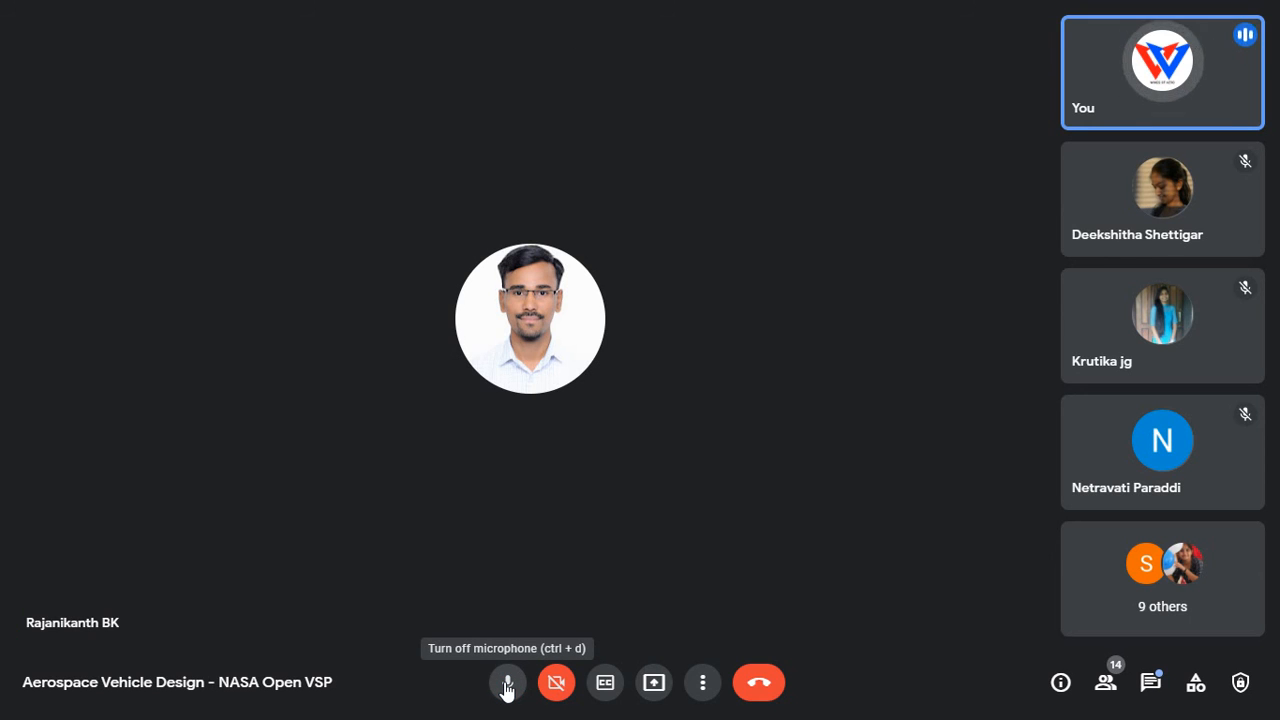
left_click(507, 684)
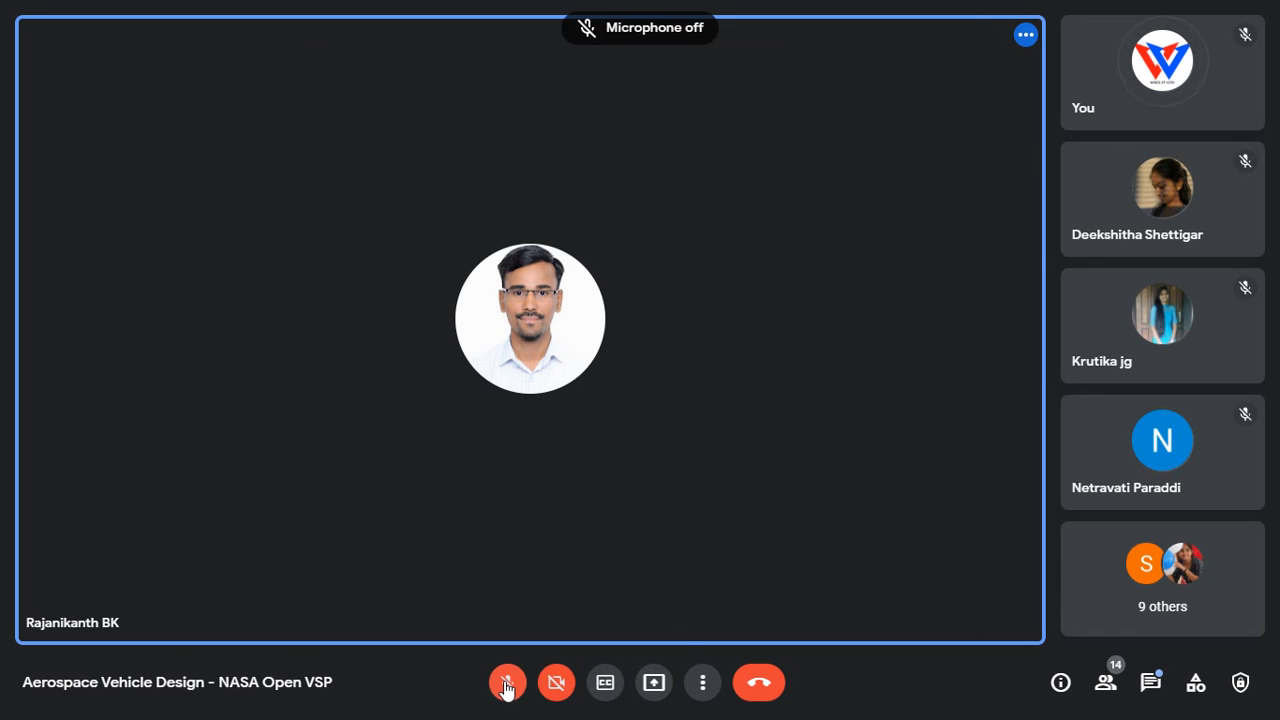